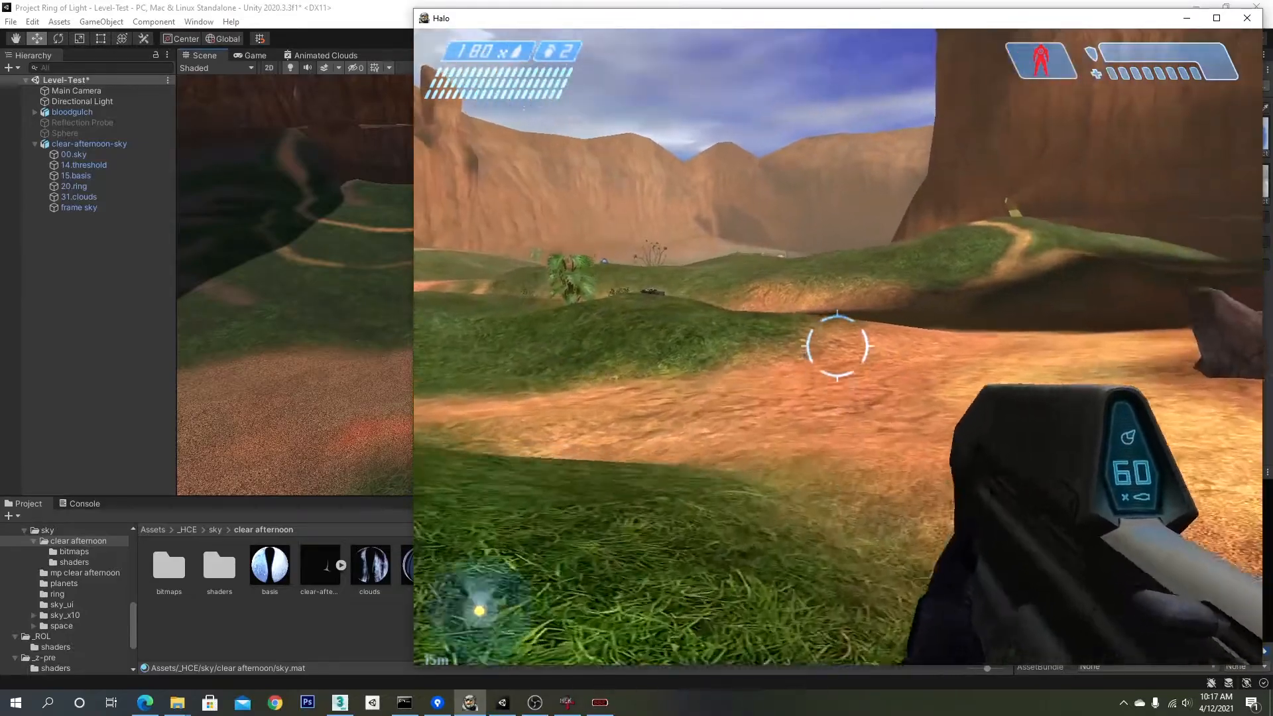
# Step: Walk around the Blood Gulch level in Halo to examine its plants, rocks and other scenery, and minimize the game
pyautogui.press('w')
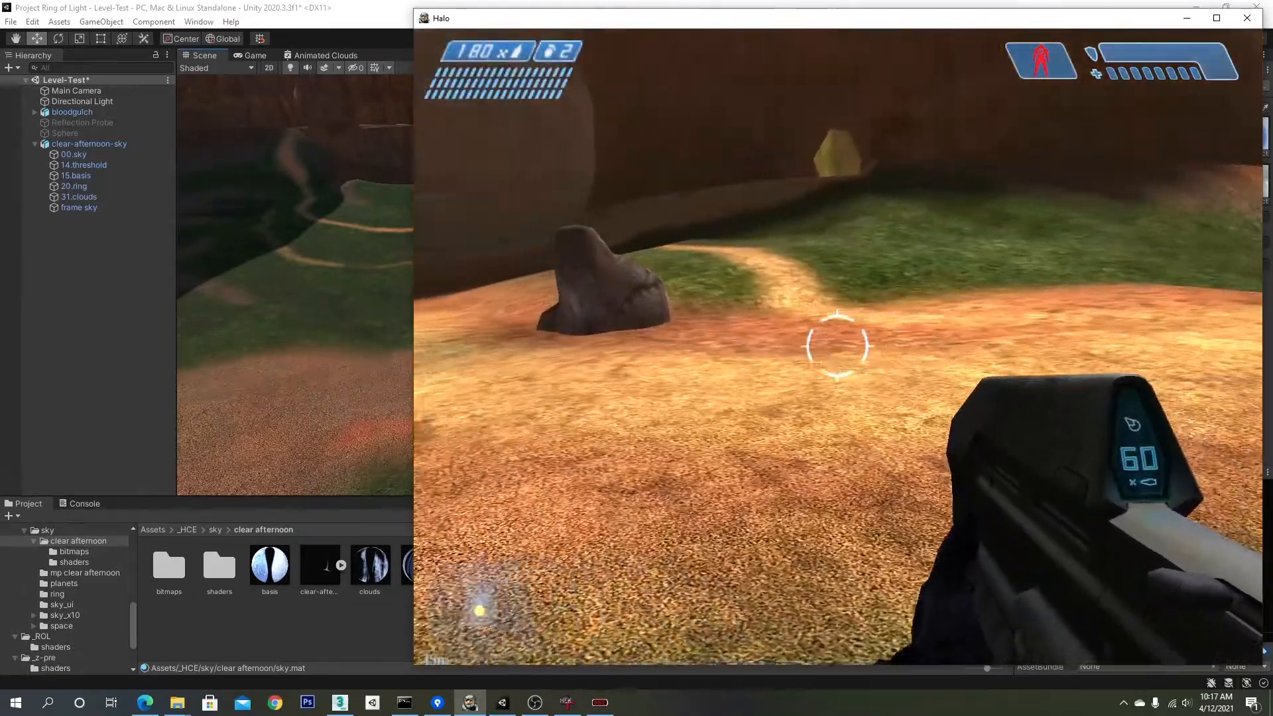
pyautogui.press('w')
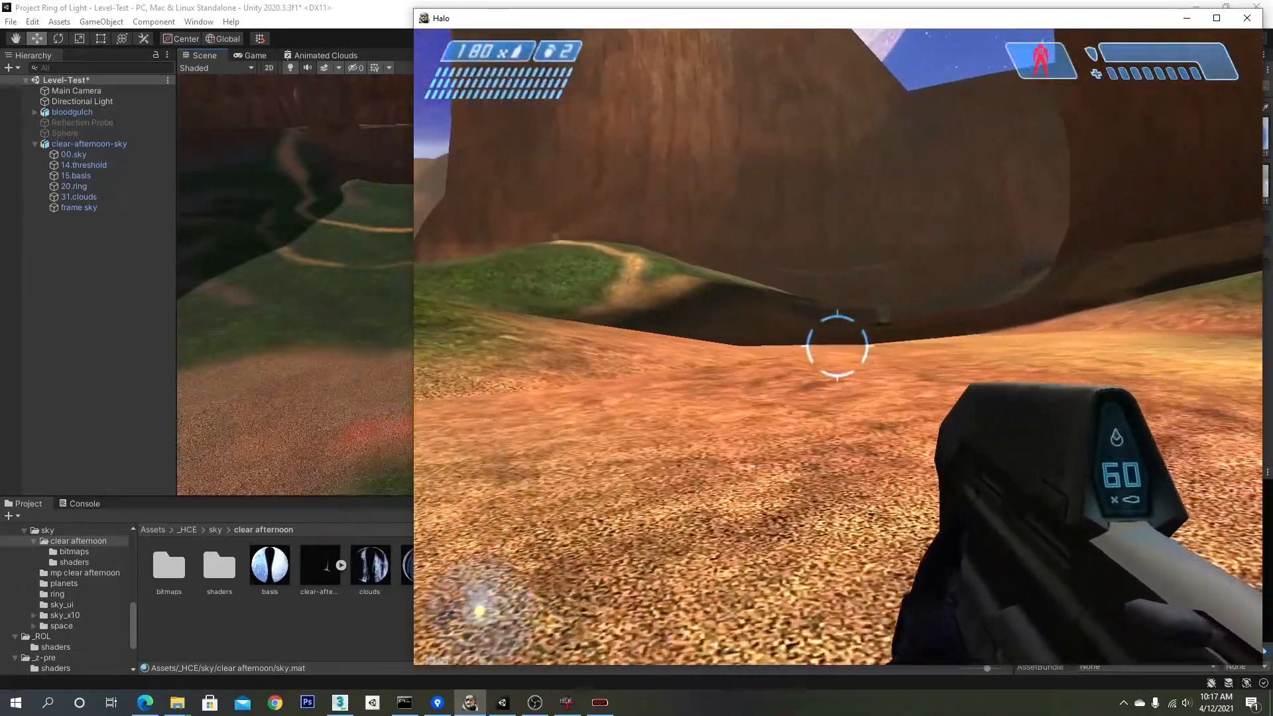
pyautogui.press('w')
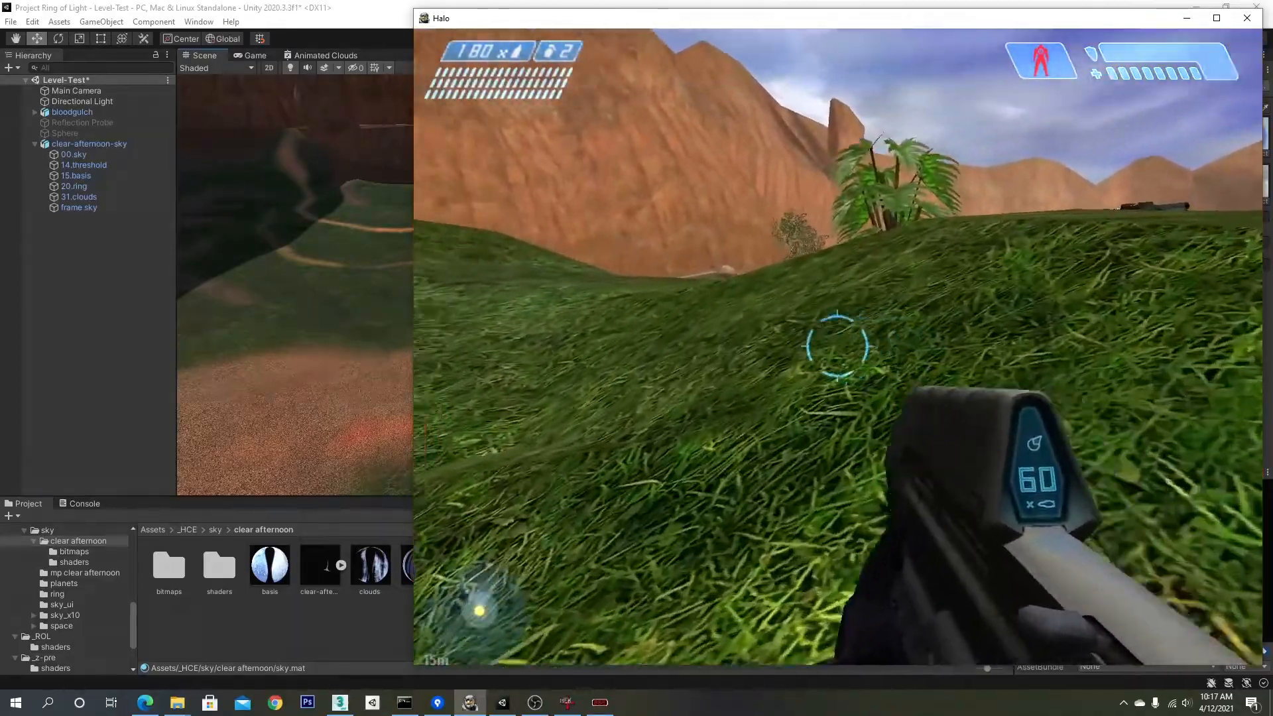
pyautogui.press('w')
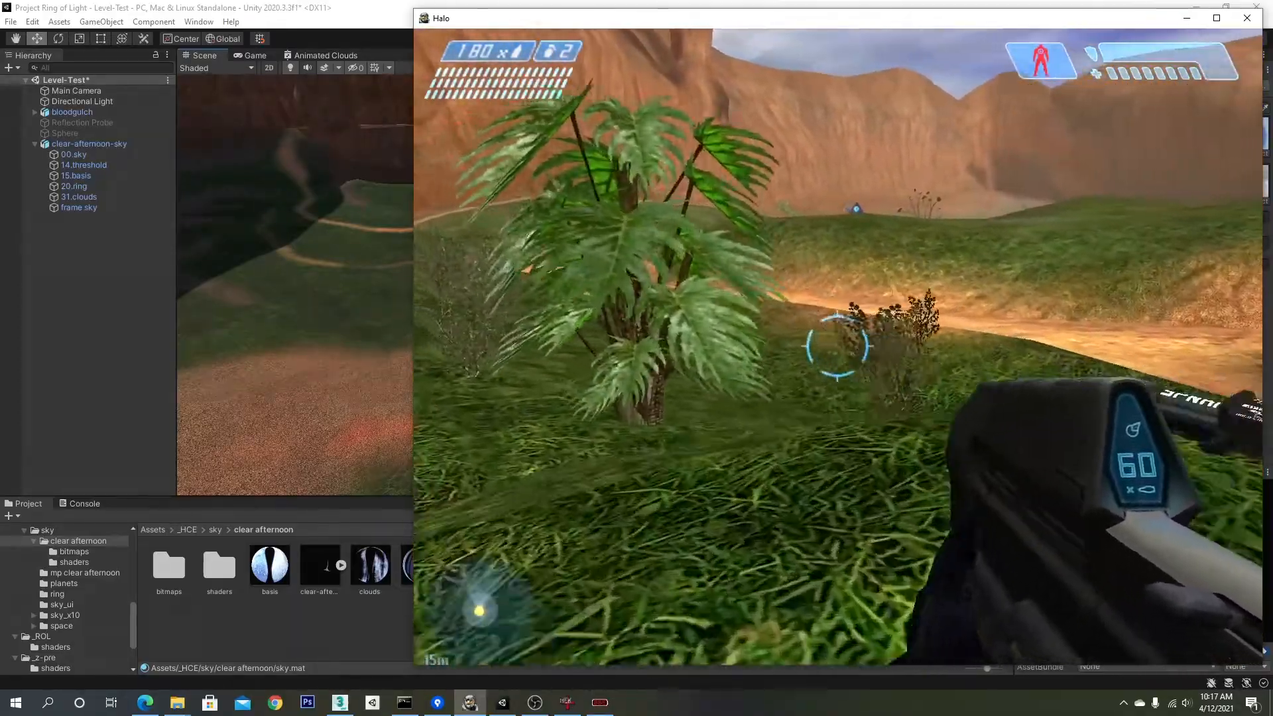
pyautogui.press('w')
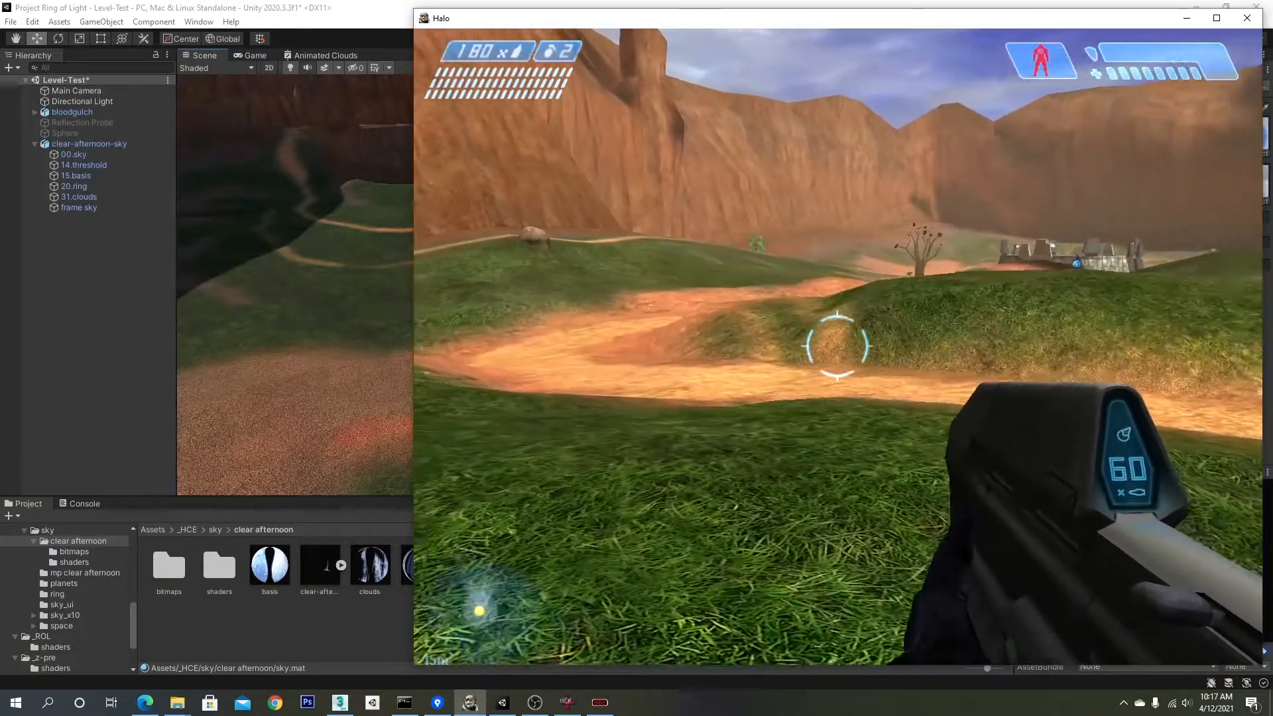
pyautogui.press('super')
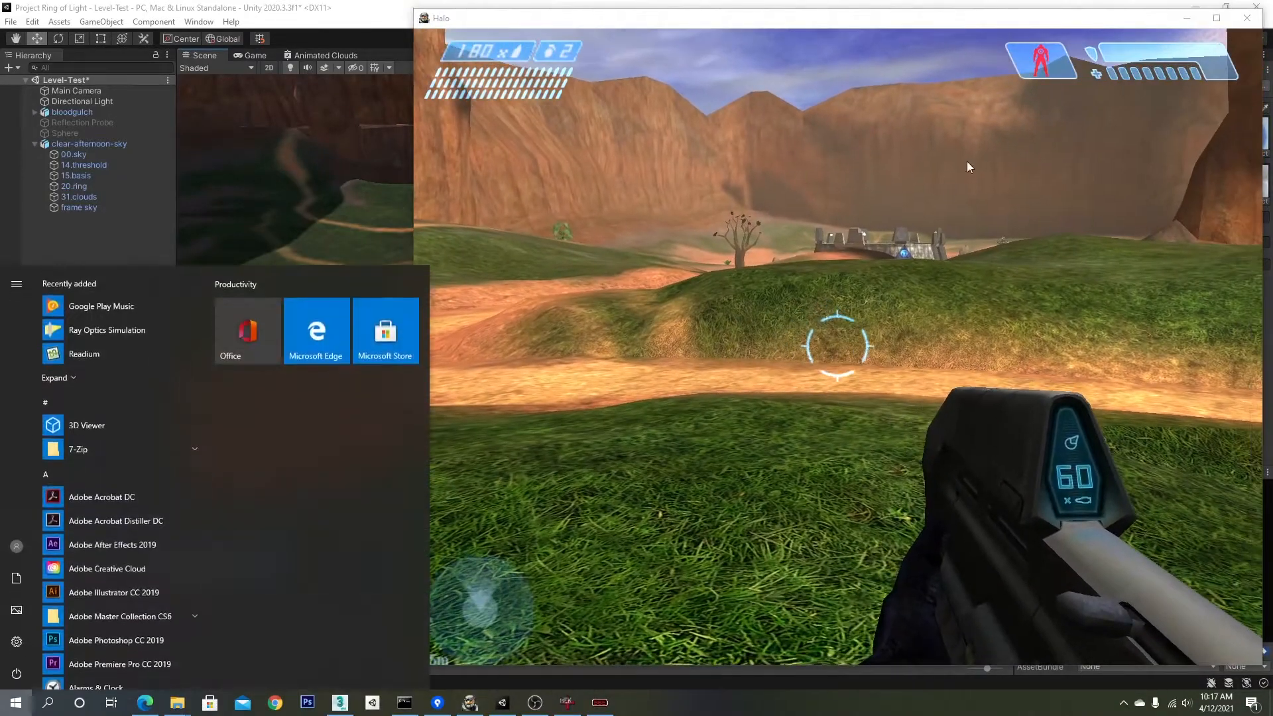
pyautogui.click(1187, 17)
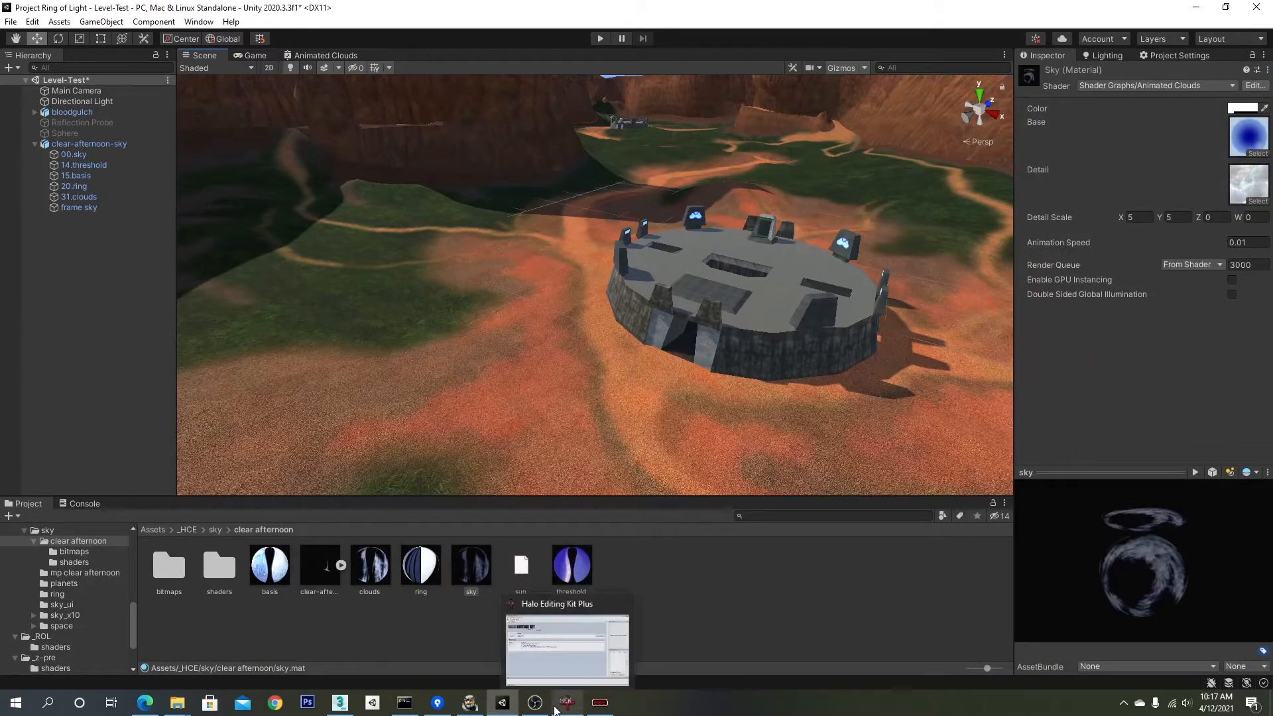
# Step: Switch to Halo Editing Kit Plus, load the recent bloodgulch map and open its scenery folder
pyautogui.click(502, 703)
pyautogui.click(568, 704)
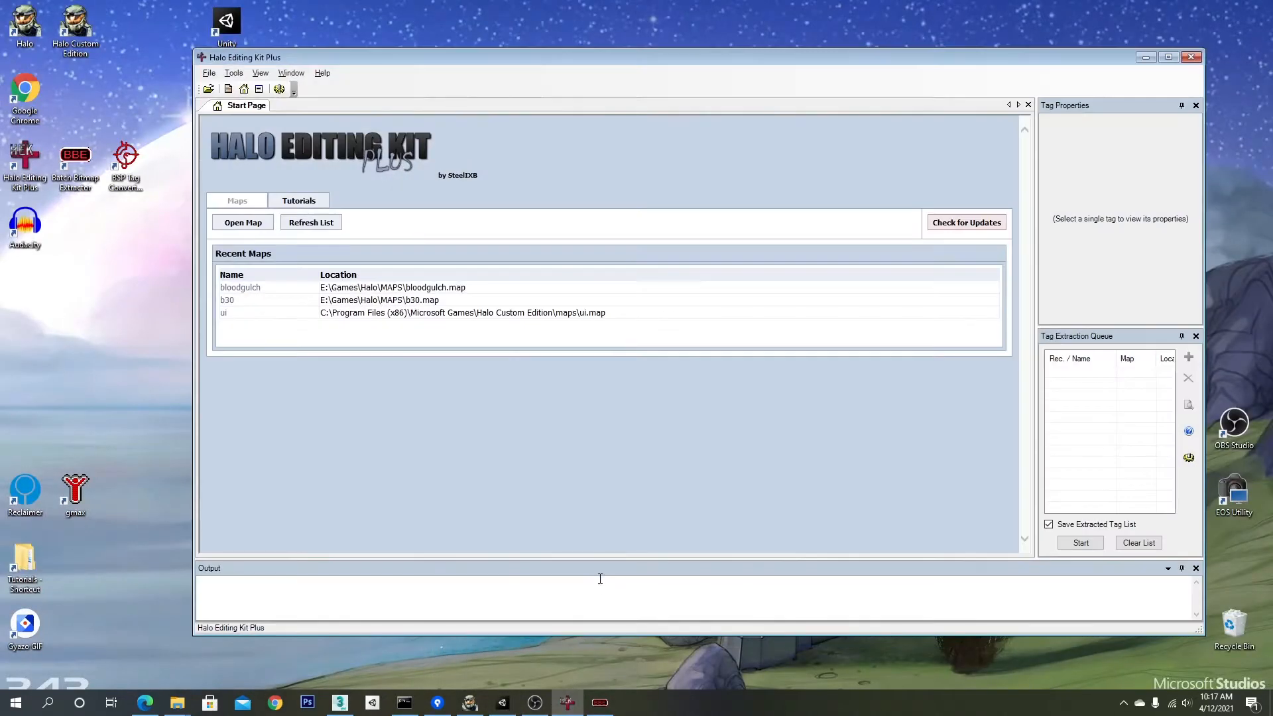
pyautogui.click(240, 288)
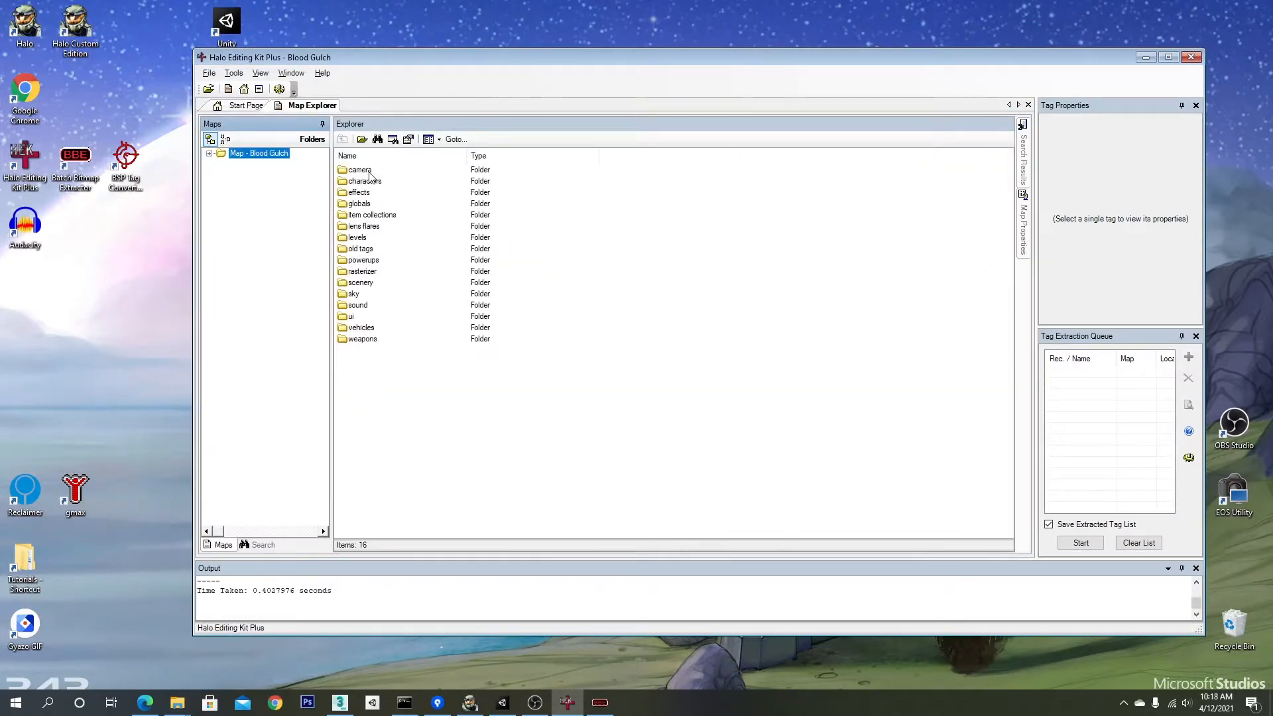
pyautogui.doubleClick(364, 284)
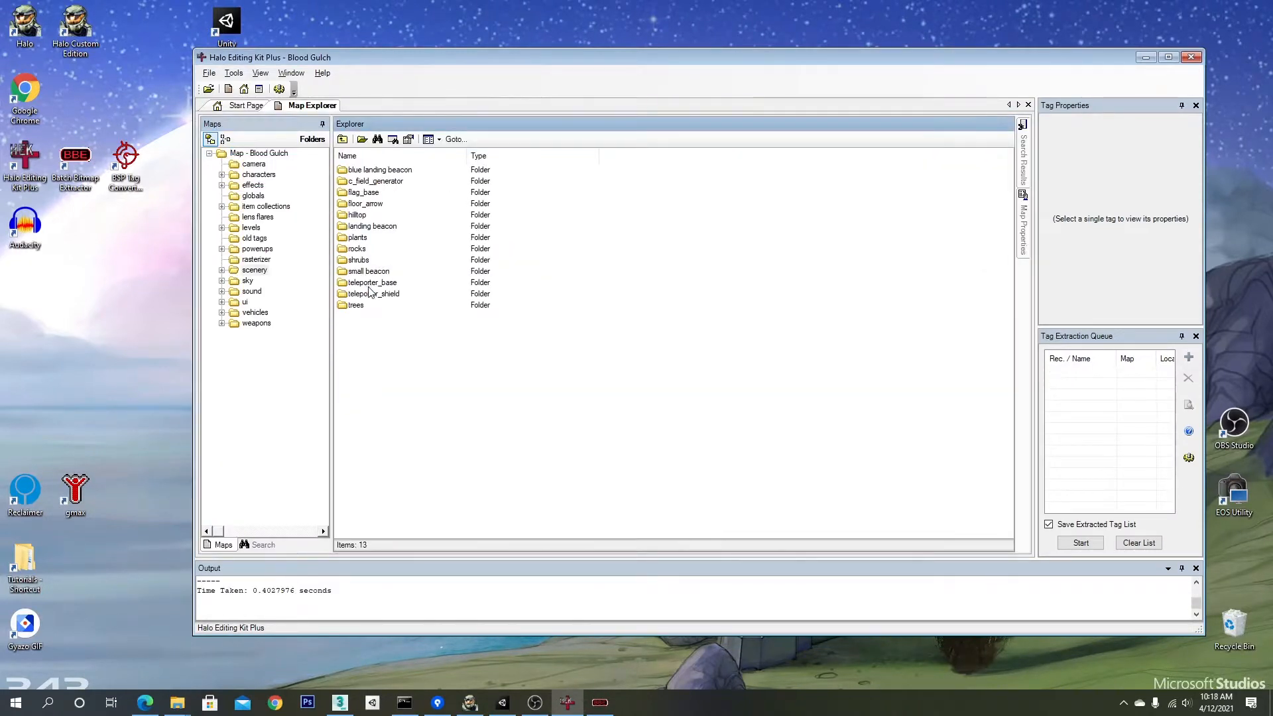
# Step: Open the extracted scenery folder inside HaloCE-RIPS in File Explorer and compare it with the map's scenery folder in Halo Editing Kit Plus
pyautogui.click(177, 703)
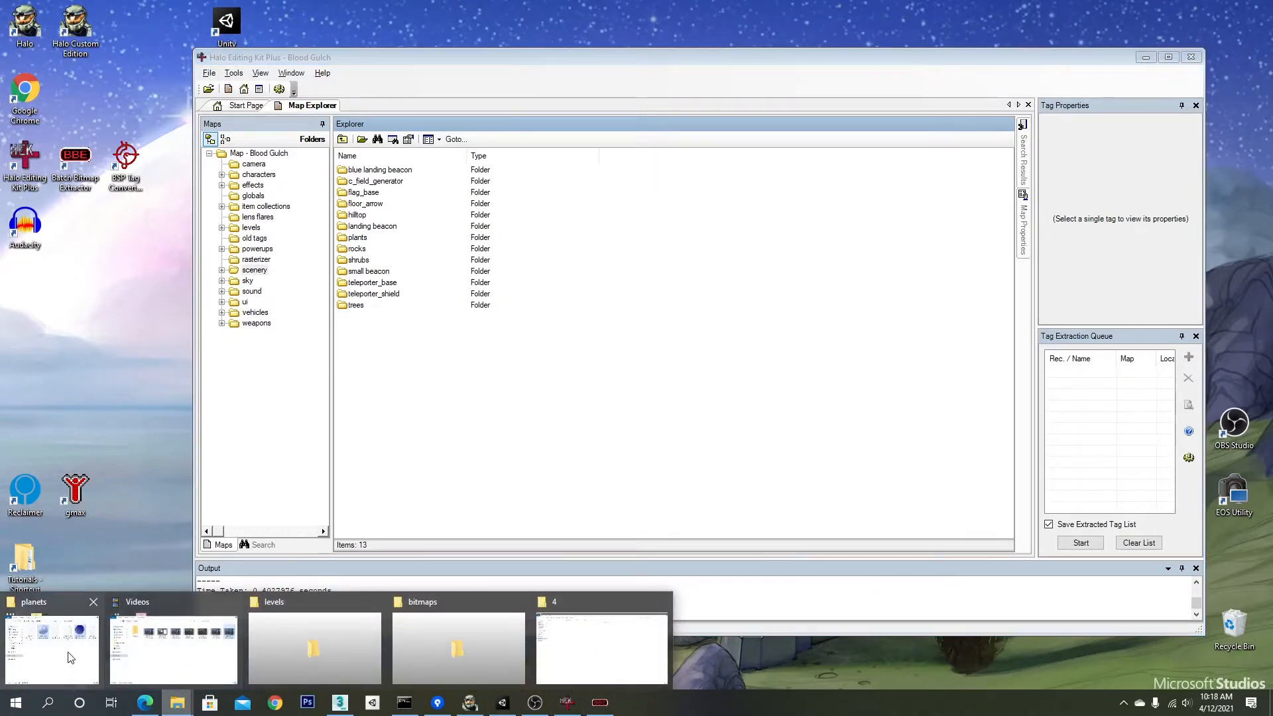
pyautogui.click(71, 658)
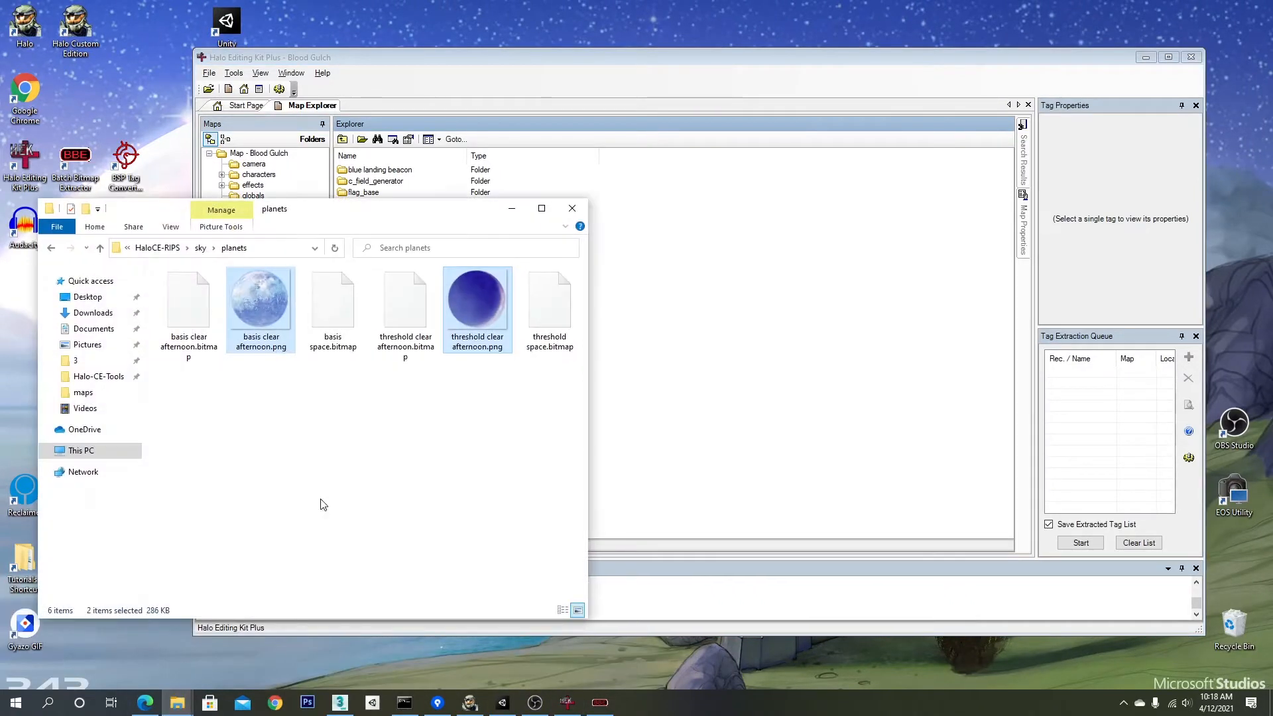
pyautogui.click(176, 253)
pyautogui.doubleClick(188, 395)
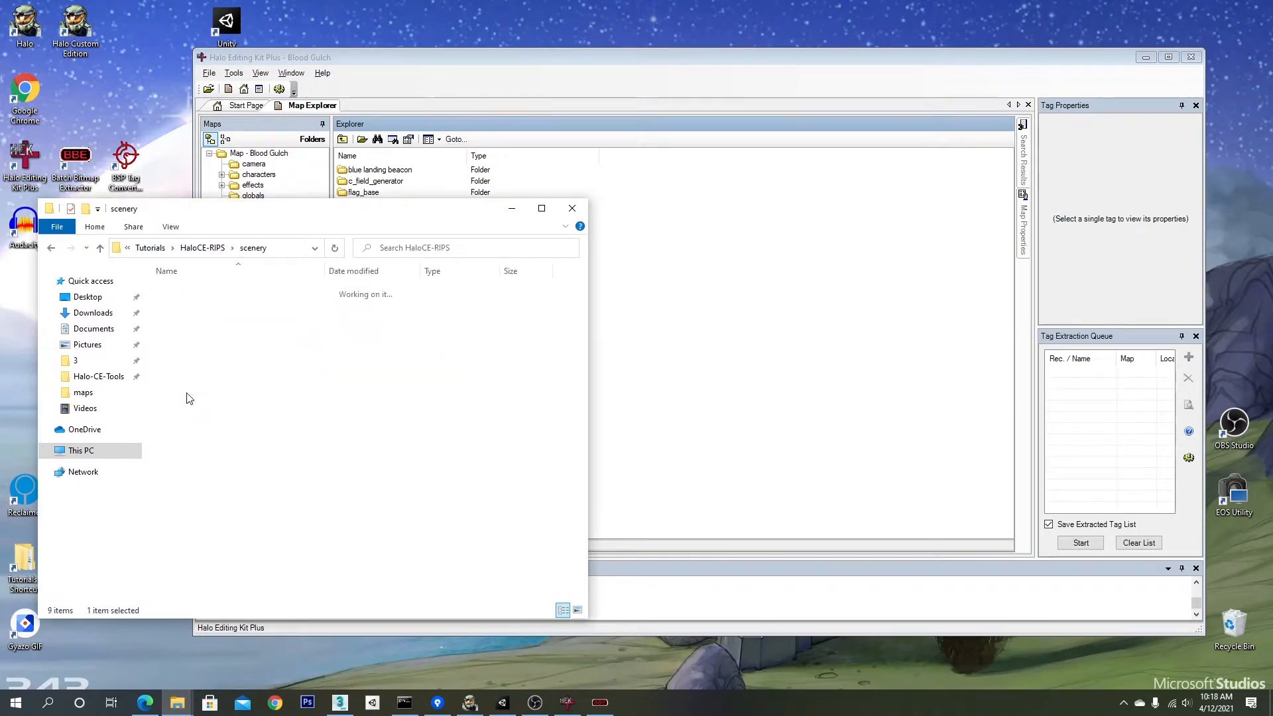
pyautogui.moveTo(298, 211); pyautogui.dragTo(279, 261)
pyautogui.moveTo(542, 64); pyautogui.dragTo(605, 48)
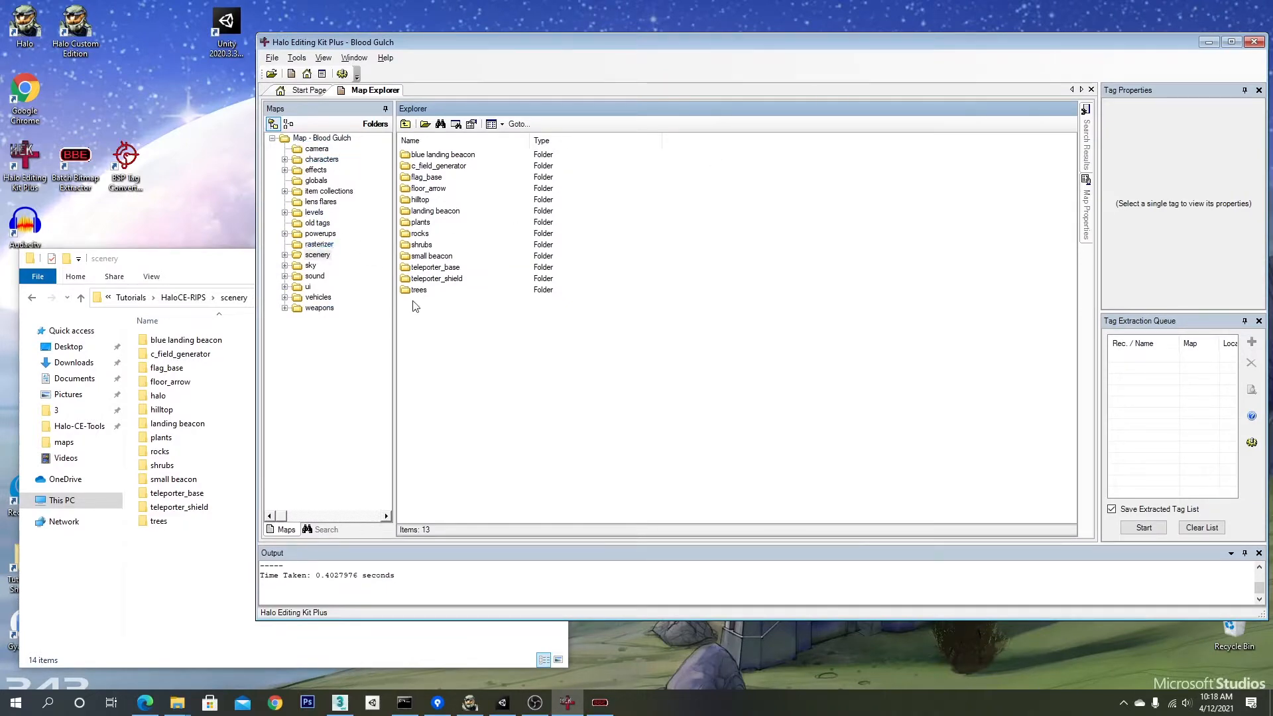
pyautogui.click(1211, 42)
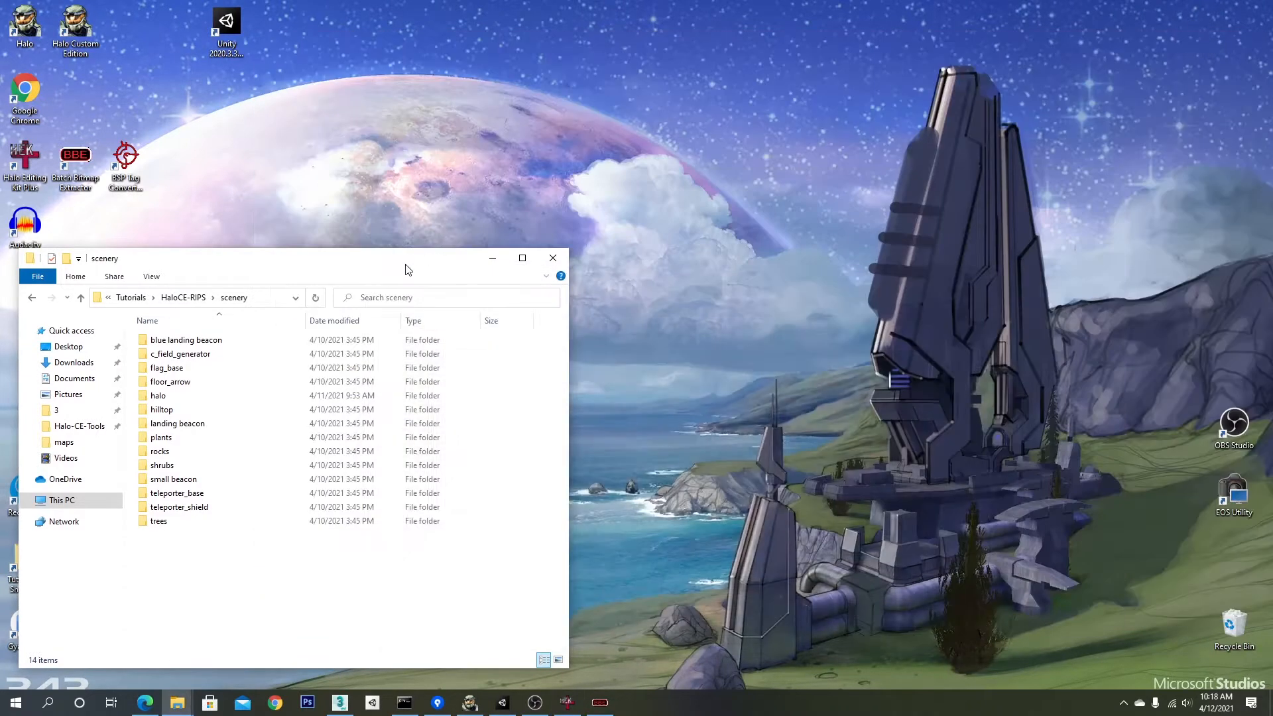
pyautogui.moveTo(410, 261); pyautogui.dragTo(419, 136)
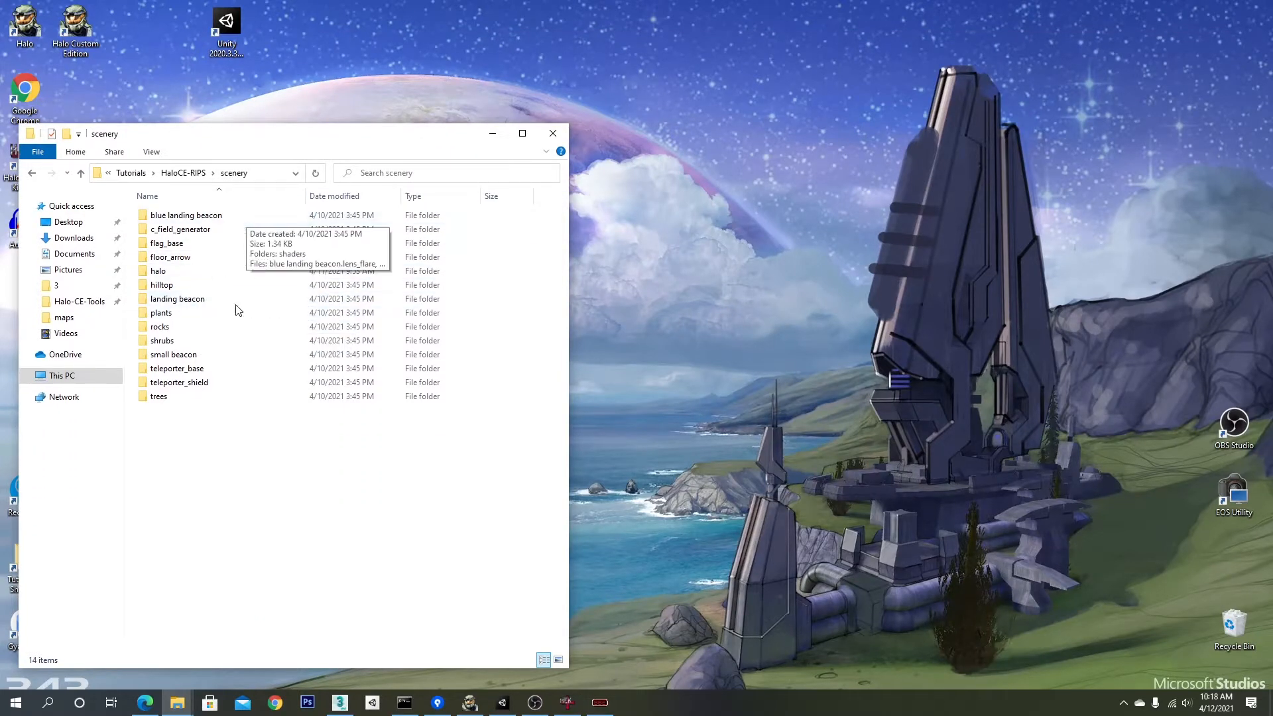
# Step: Bring up the extraction options for the Blood Gulch map's scenery folder in Halo Editing Kit Plus and dismiss them without extracting
pyautogui.click(599, 702)
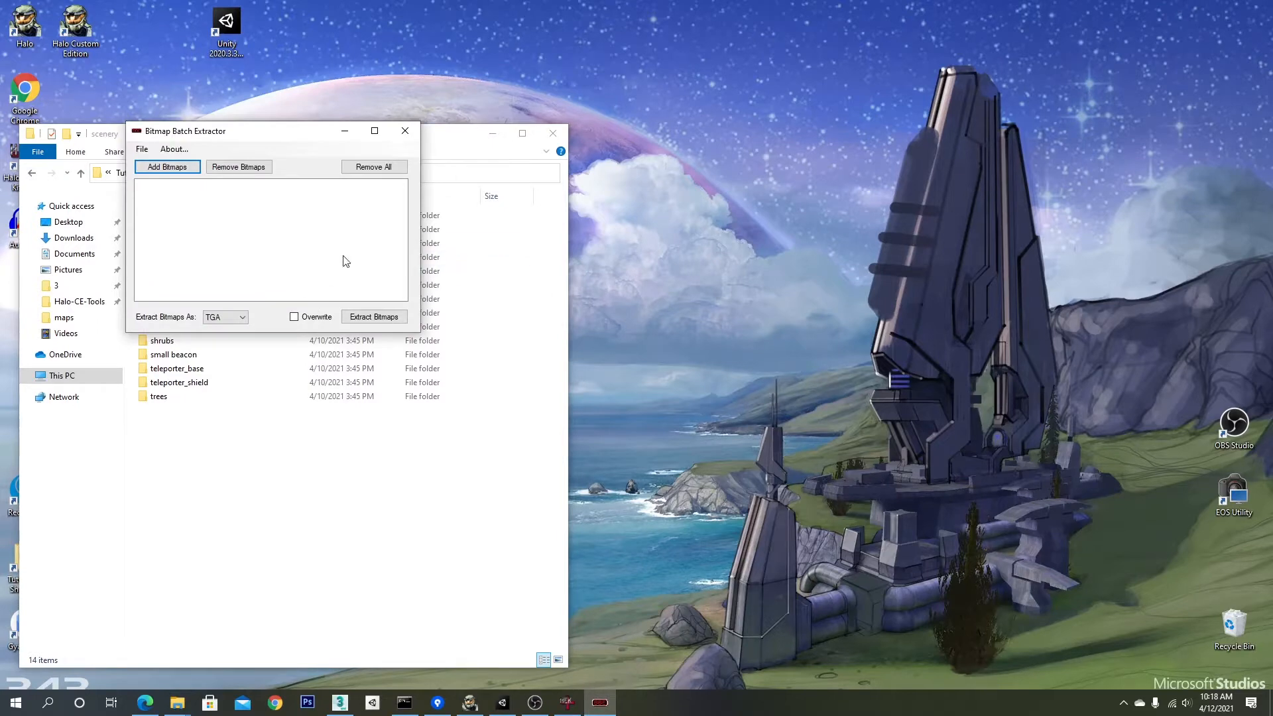
pyautogui.click(349, 135)
pyautogui.click(567, 703)
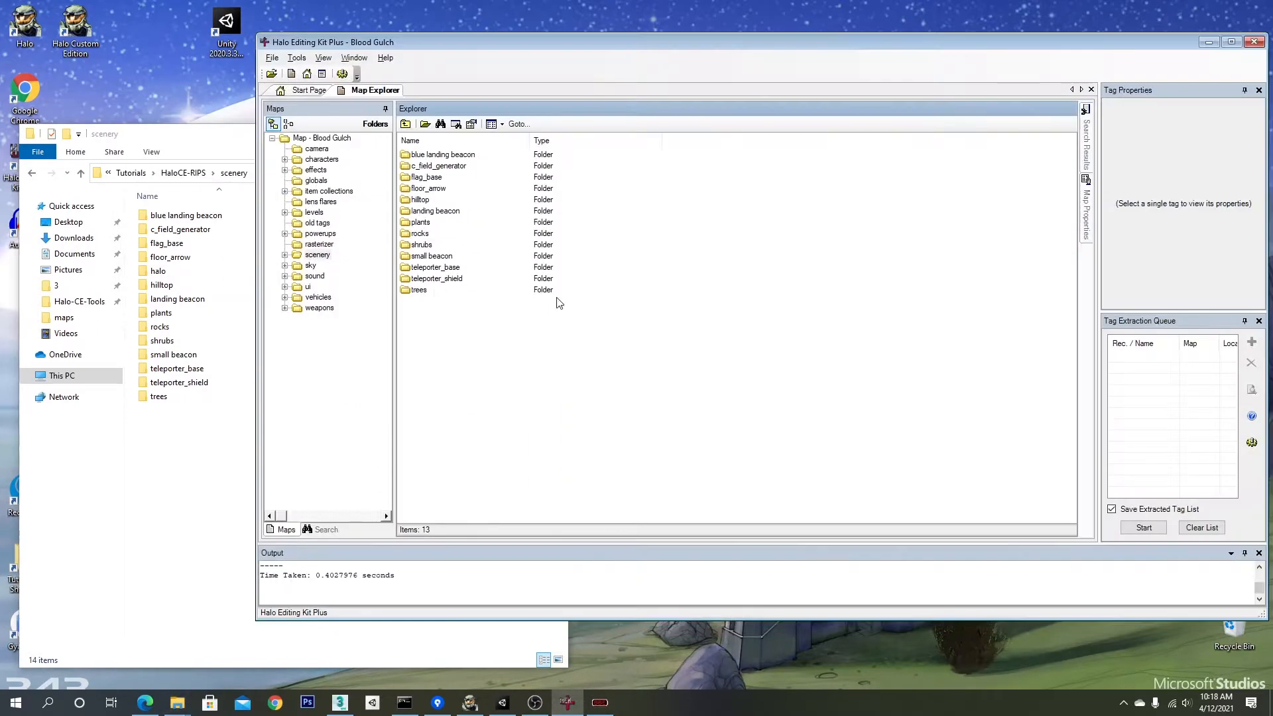
pyautogui.click(319, 256)
pyautogui.click(302, 138)
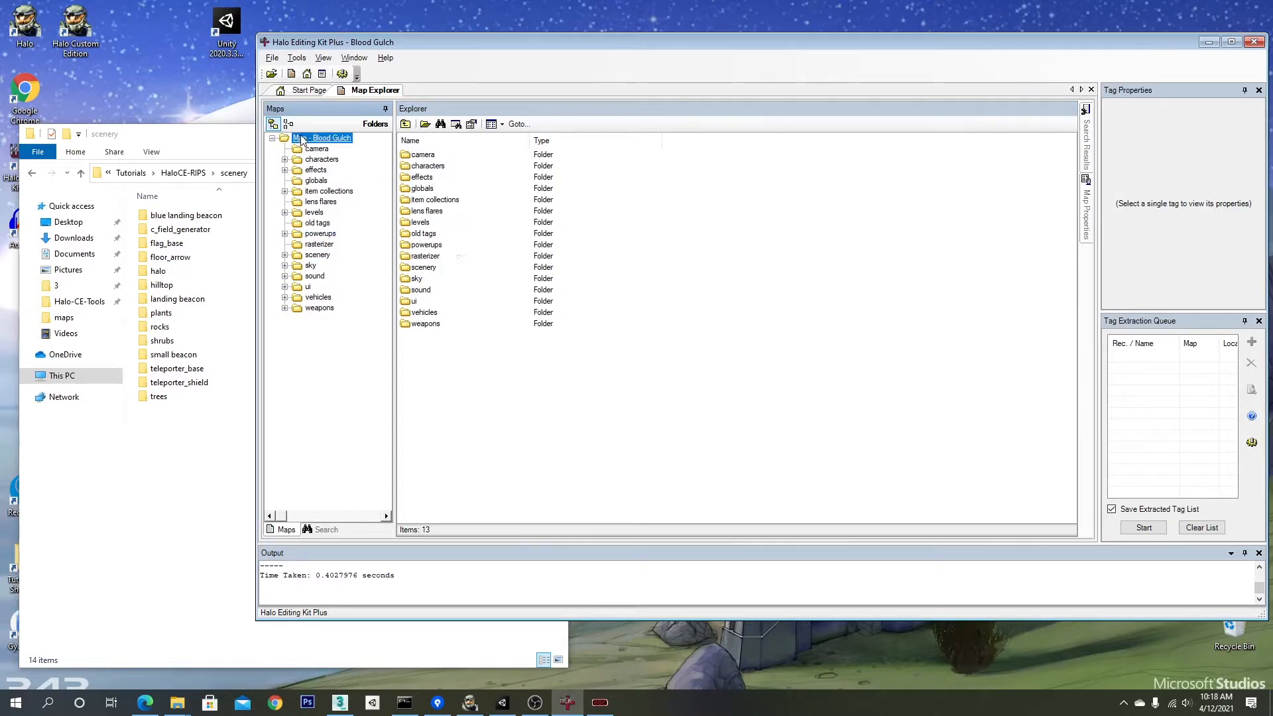
pyautogui.rightClick(422, 268)
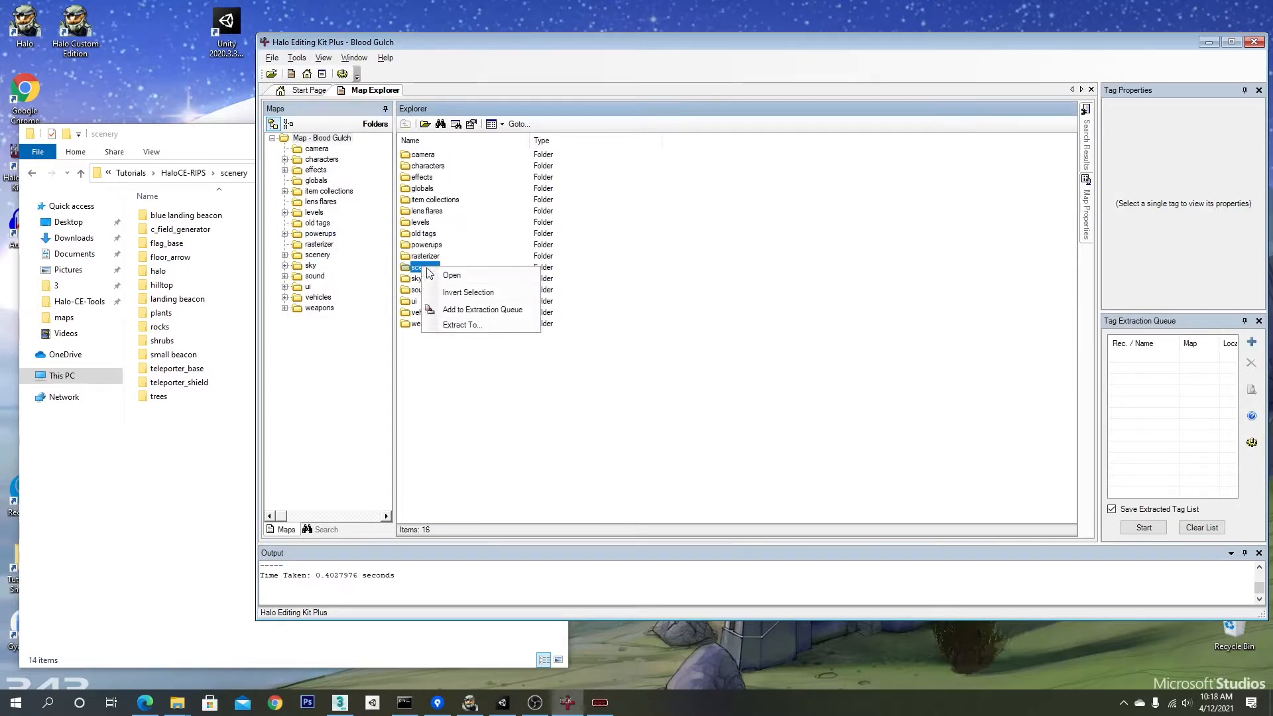
pyautogui.click(1078, 43)
pyautogui.click(1209, 42)
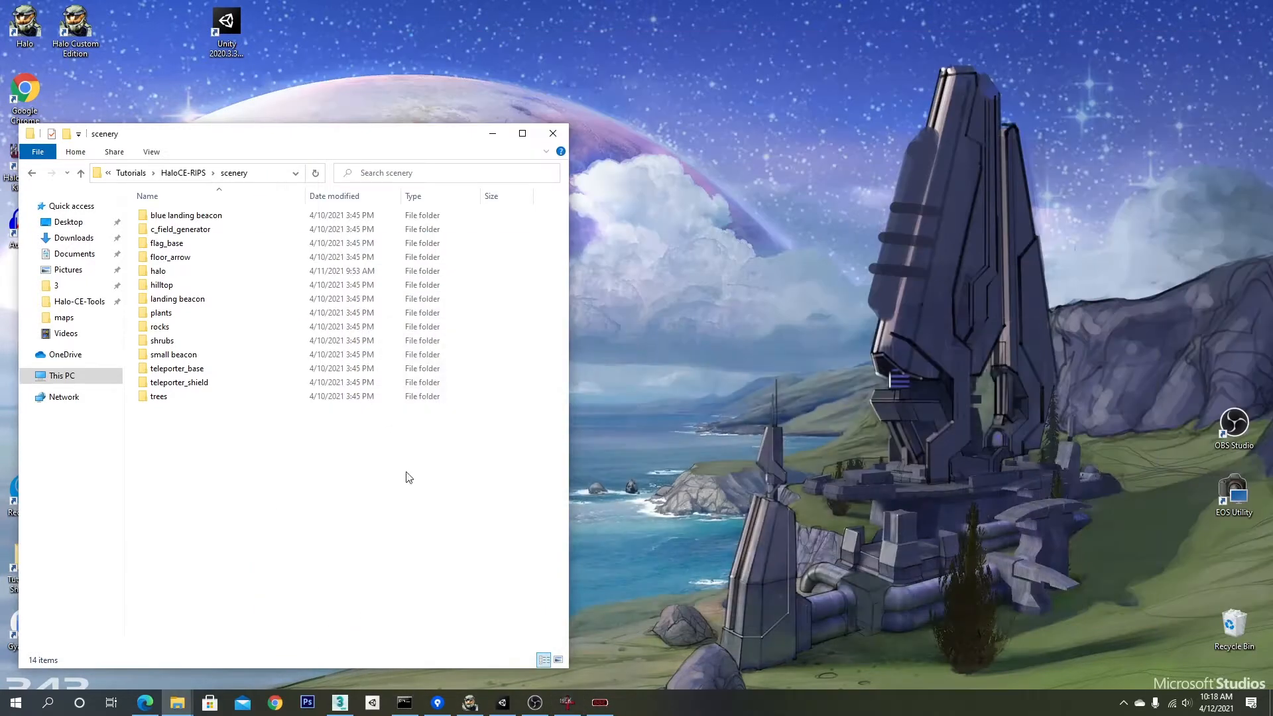
# Step: Switch to Bitmap Batch Extractor and add c_field_generator_dust.bitmap from the scenery's c_field_generator bitmaps folder
pyautogui.click(599, 703)
pyautogui.moveTo(299, 133); pyautogui.dragTo(837, 100)
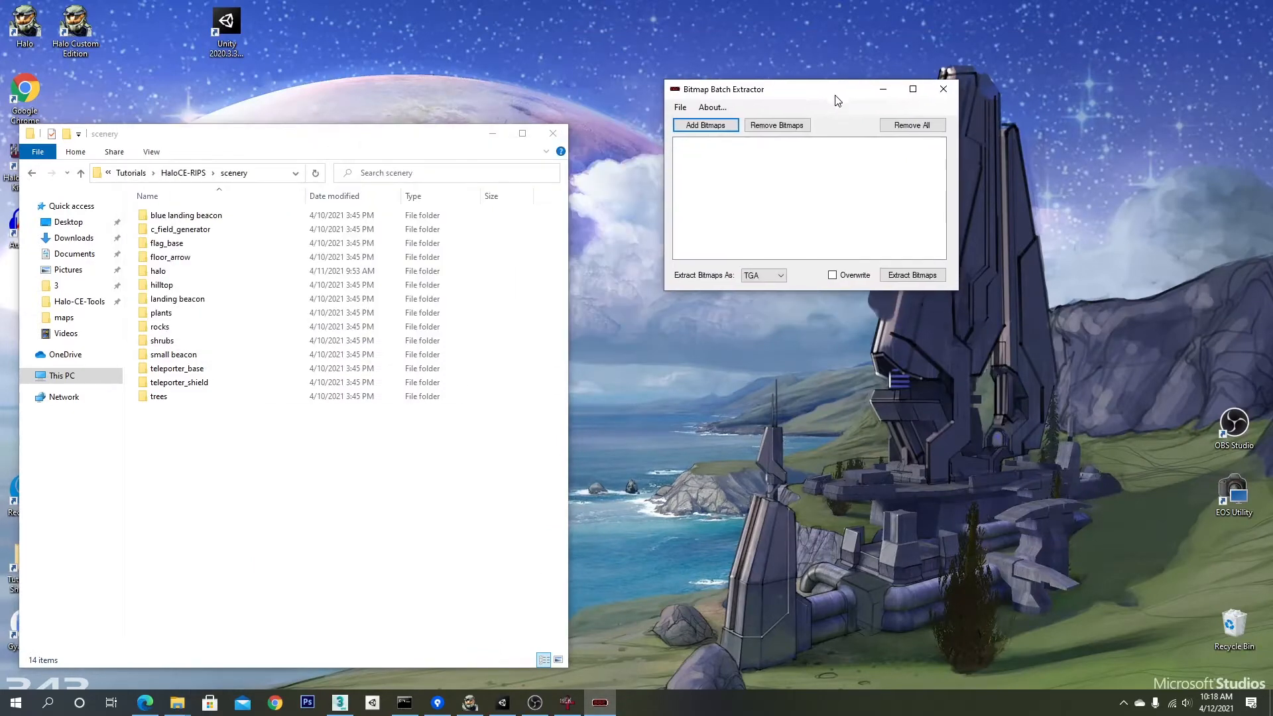
pyautogui.click(722, 128)
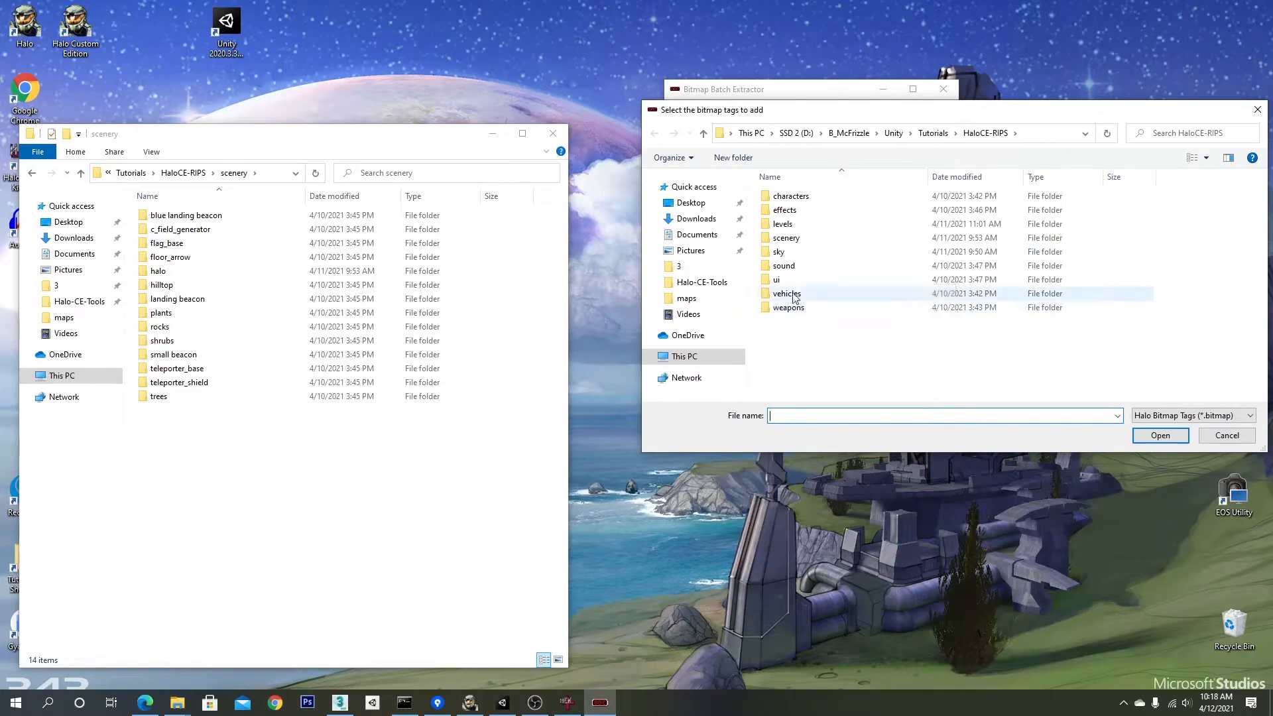
pyautogui.doubleClick(786, 237)
pyautogui.moveTo(841, 111); pyautogui.dragTo(720, 179)
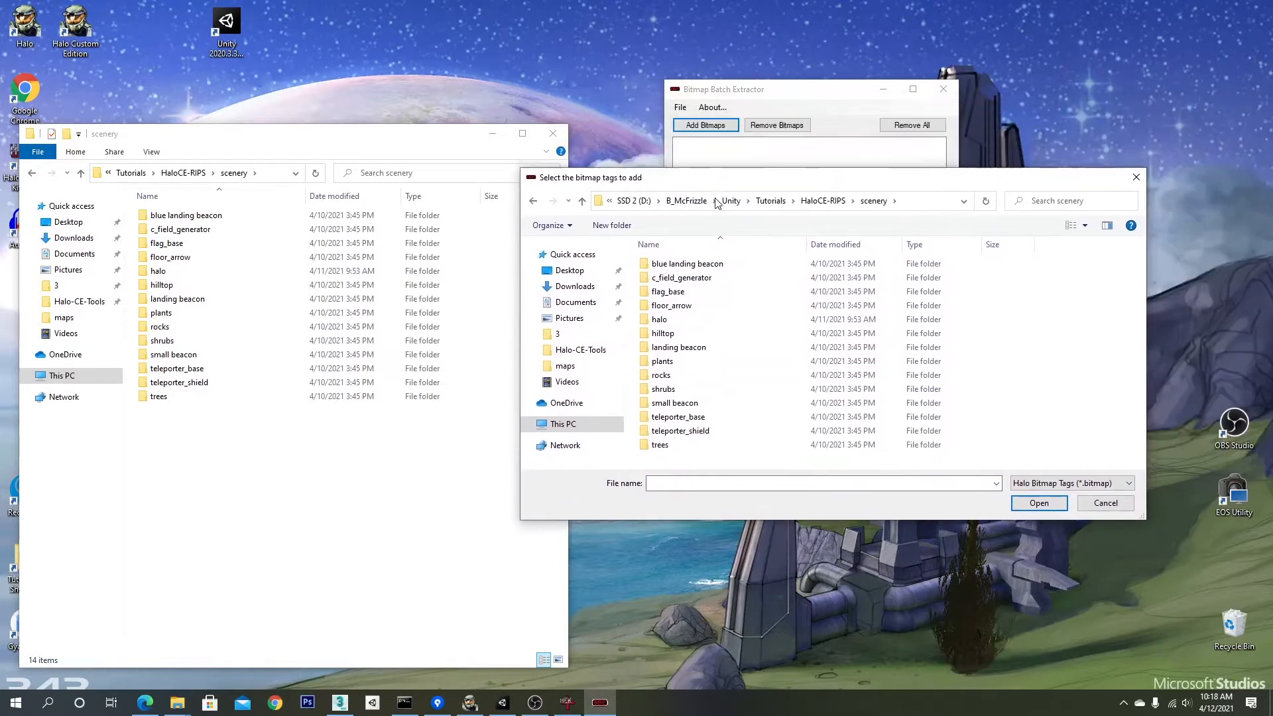
pyautogui.doubleClick(693, 265)
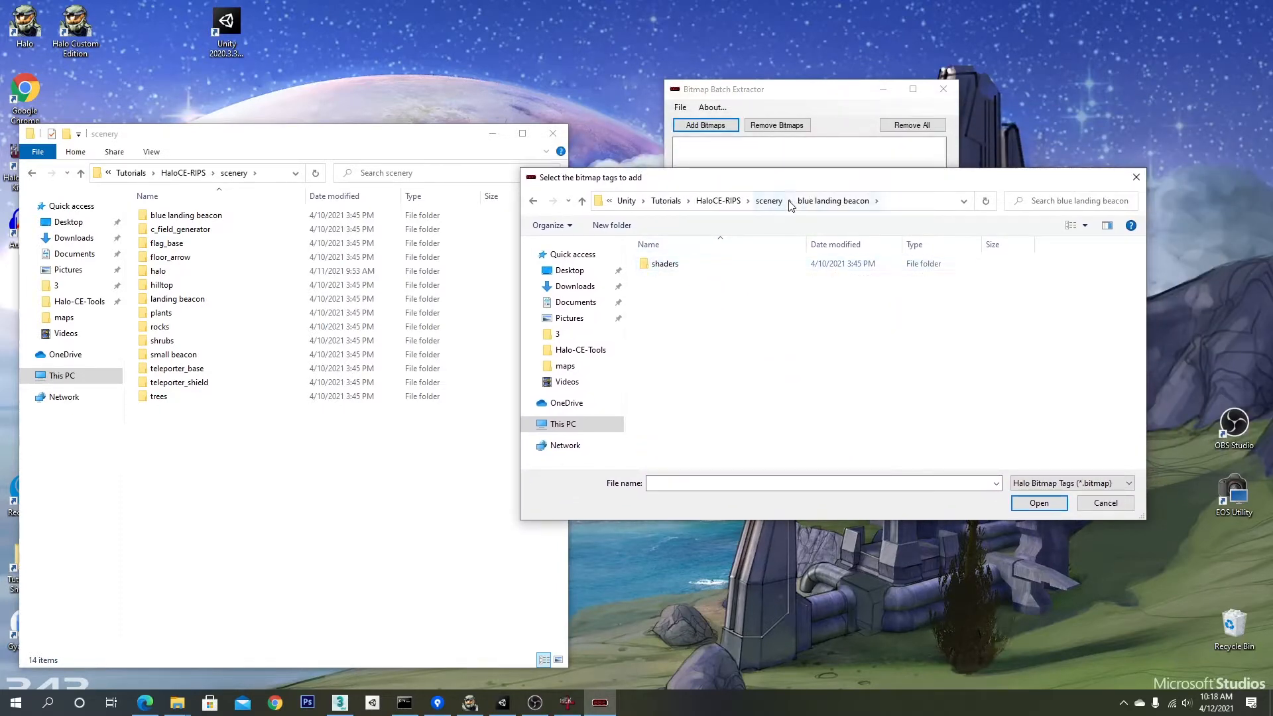
pyautogui.click(774, 201)
pyautogui.doubleClick(686, 278)
pyautogui.doubleClick(683, 266)
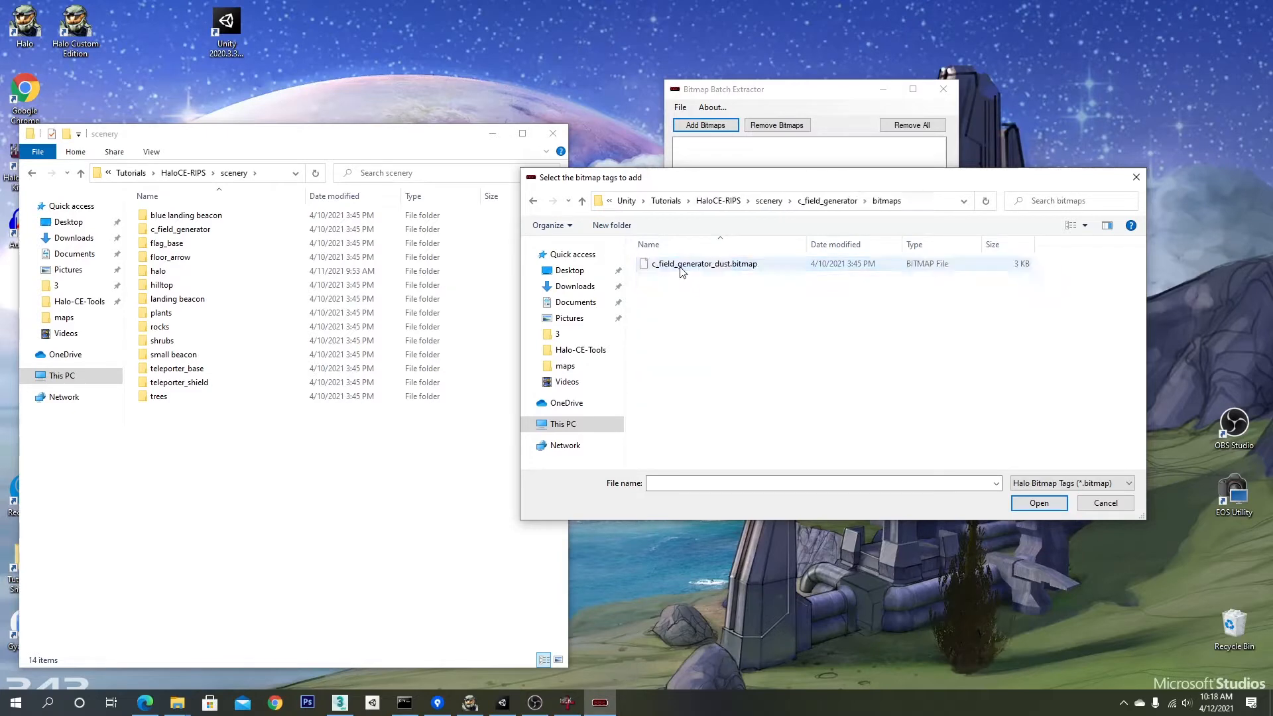
pyautogui.doubleClick(720, 264)
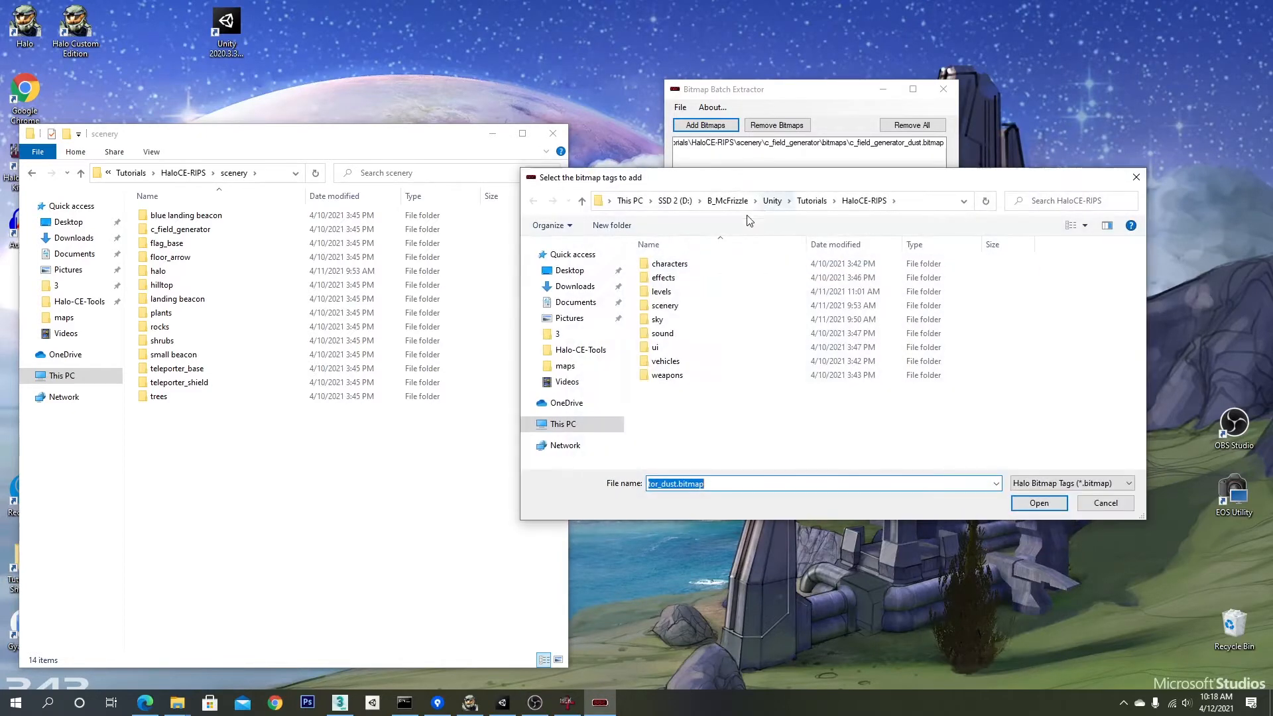
# Step: Add flag_base.bitmap from the scenery's flag_base bitmaps folder to the extraction list
pyautogui.doubleClick(683, 306)
pyautogui.doubleClick(680, 291)
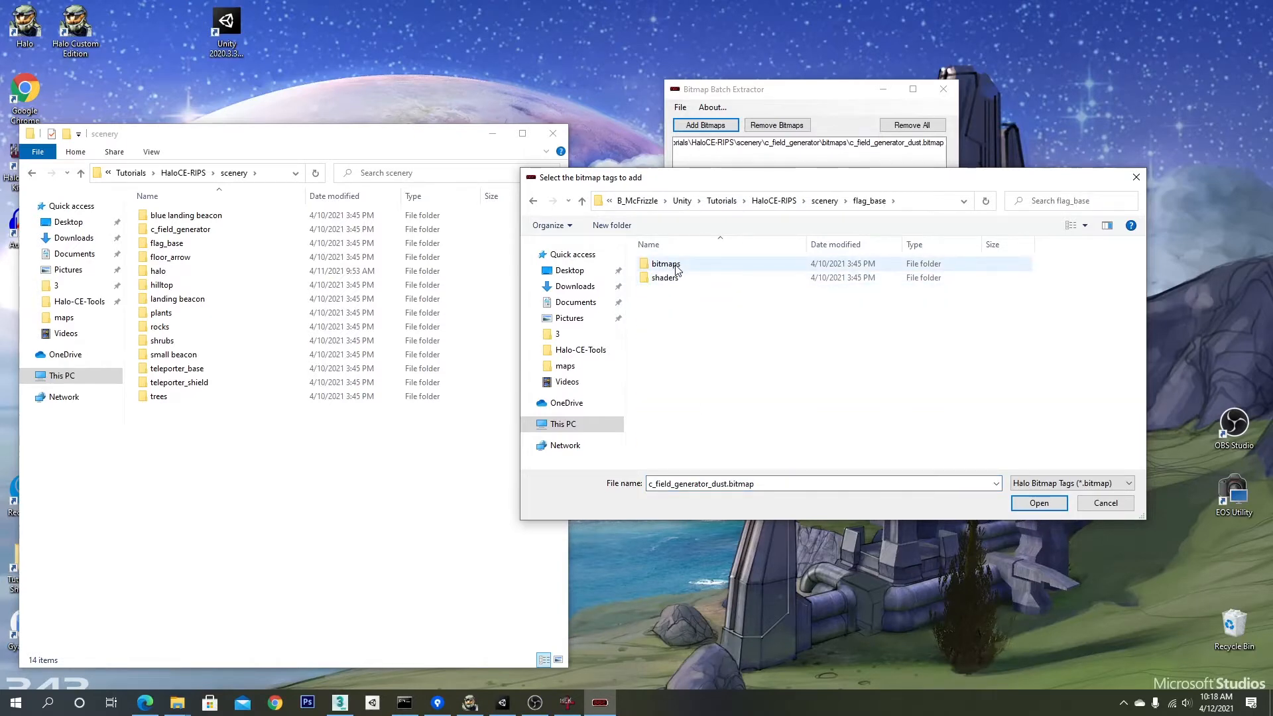
pyautogui.doubleClick(679, 265)
pyautogui.doubleClick(679, 266)
# Step: Add all bitmap tags from the scenery's halo bitmaps folder to the extraction list
pyautogui.click(705, 126)
pyautogui.doubleClick(673, 307)
pyautogui.doubleClick(676, 320)
pyautogui.doubleClick(679, 265)
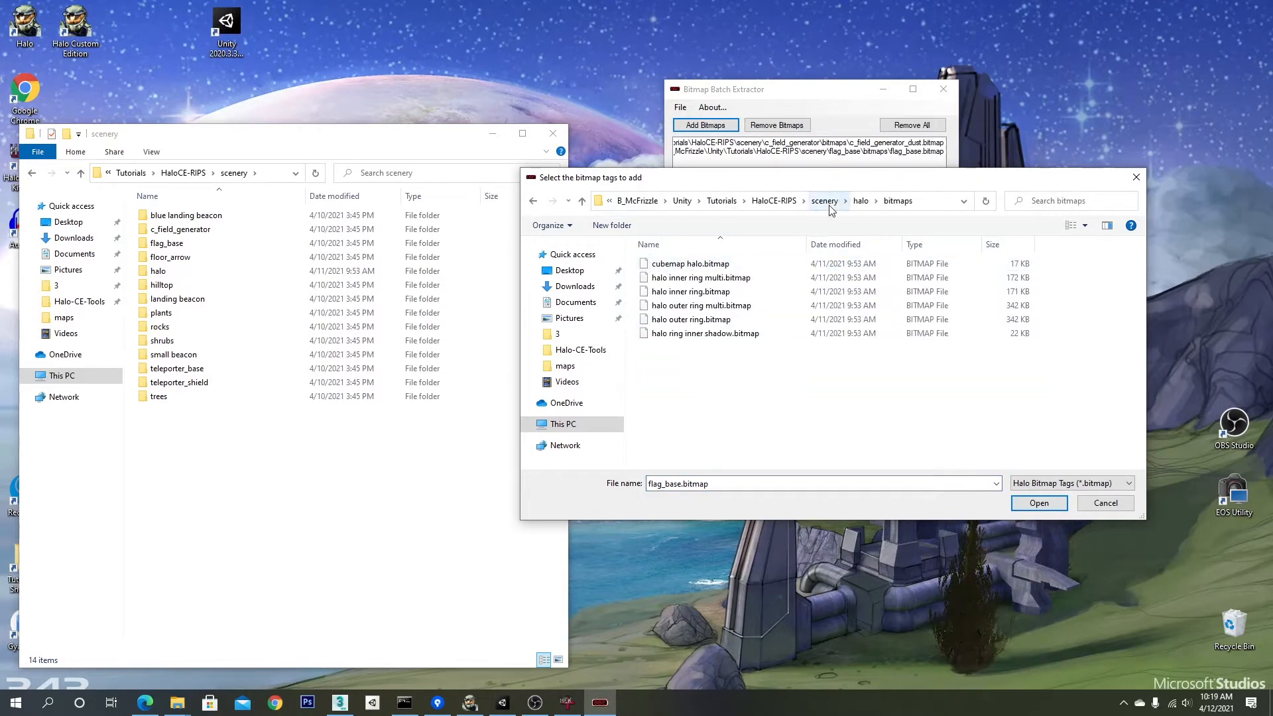
pyautogui.hotkey('ctrl', 'a')
pyautogui.click(1039, 503)
# Step: Check the hilltop folder and add the plant bitmaps, including plant fern.bitmap, from the plants folder to the extraction list
pyautogui.click(706, 125)
pyautogui.doubleClick(672, 311)
pyautogui.doubleClick(673, 334)
pyautogui.click(705, 125)
pyautogui.doubleClick(676, 310)
pyautogui.doubleClick(675, 361)
pyautogui.doubleClick(686, 266)
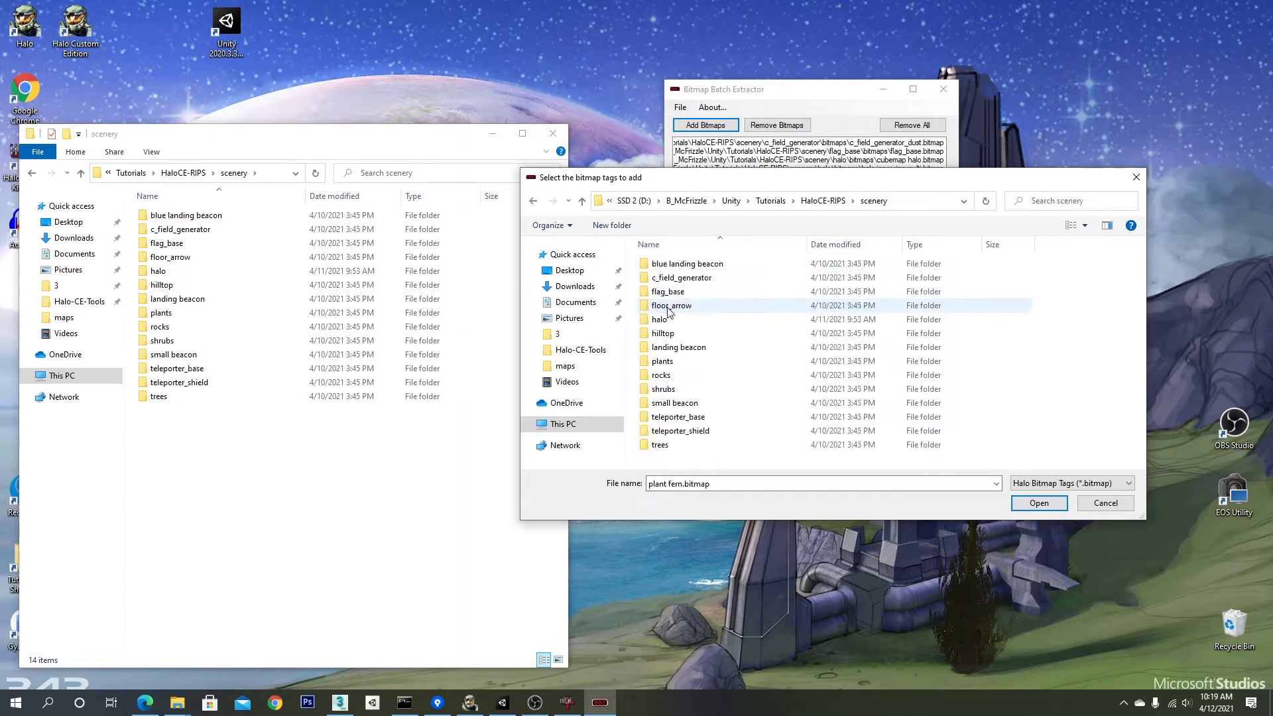
pyautogui.doubleClick(670, 362)
pyautogui.doubleClick(678, 293)
pyautogui.doubleClick(675, 267)
# Step: Add a50_rock_large.bitmap and the boulder bitmap from the scenery's rocks folder to the extraction list
pyautogui.click(706, 126)
pyautogui.doubleClick(673, 306)
pyautogui.doubleClick(671, 375)
pyautogui.click(705, 126)
pyautogui.doubleClick(674, 306)
pyautogui.doubleClick(671, 376)
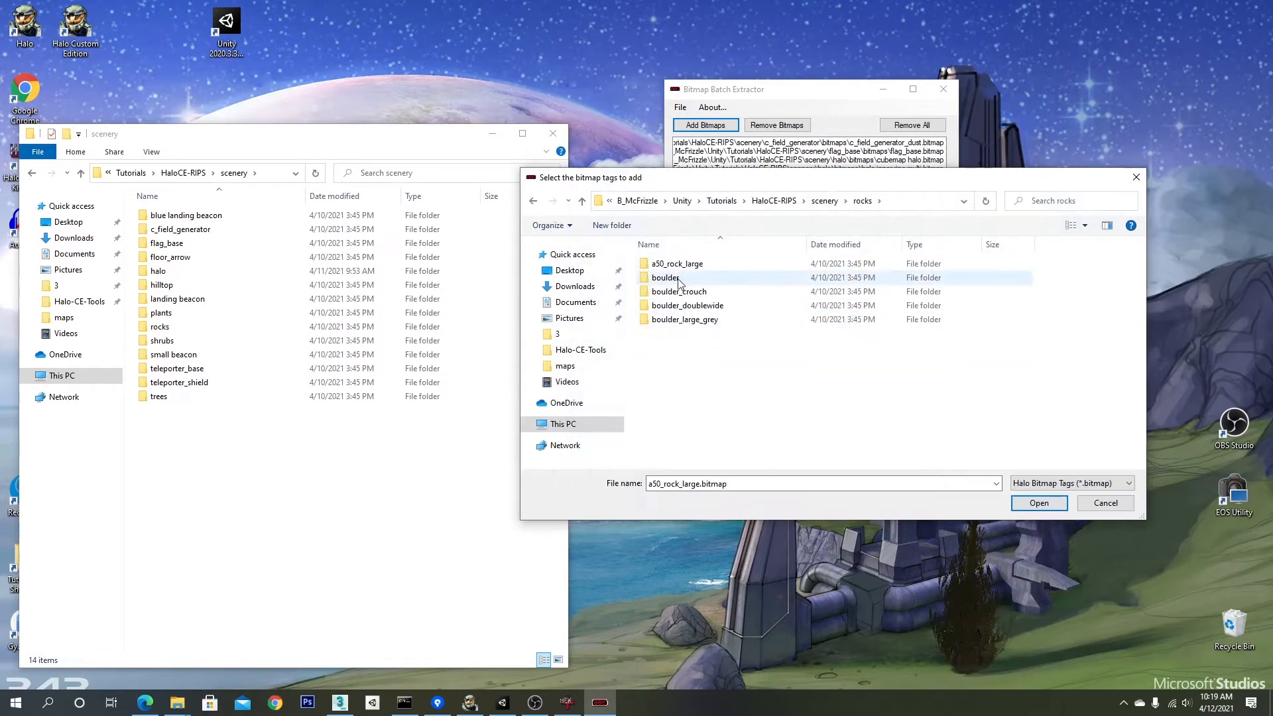
pyautogui.doubleClick(678, 281)
pyautogui.doubleClick(676, 265)
pyautogui.doubleClick(678, 266)
# Step: Select boulder_crouch.bitmap and boulder_crouch_multipurpose.bitmap in the boulder_crouch bitmaps folder for the extraction list
pyautogui.click(706, 125)
pyautogui.doubleClick(674, 307)
pyautogui.doubleClick(677, 376)
pyautogui.doubleClick(682, 293)
pyautogui.doubleClick(677, 265)
pyautogui.hotkey('ctrl', 'a')
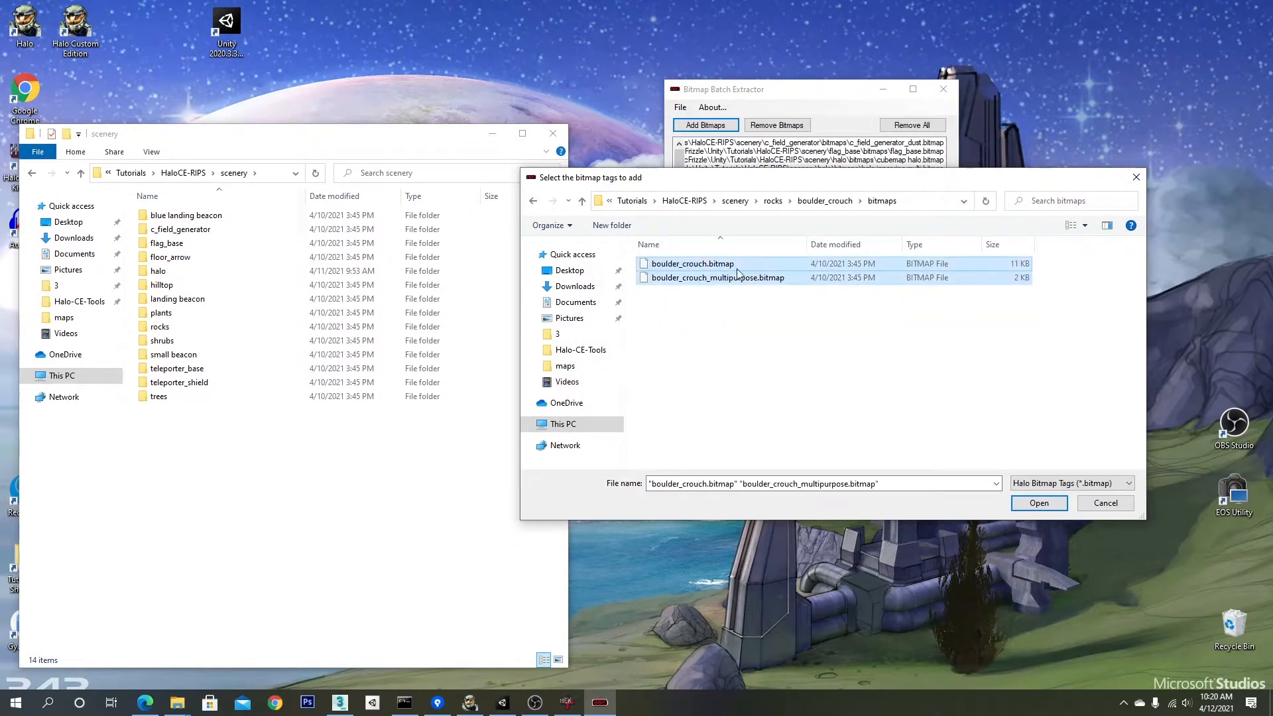
# Step: Add the boulder_doublewide bitmap and boulder_large_grey.bitmap from the rocks folder to the extraction list
pyautogui.doubleClick(690, 310)
pyautogui.click(706, 125)
pyautogui.doubleClick(670, 308)
pyautogui.doubleClick(683, 321)
# Step: Check the shrubs folder for bitmaps and add the teleporter_base and teleporter_shield bitmaps to the extraction list
pyautogui.click(706, 126)
pyautogui.doubleClick(675, 390)
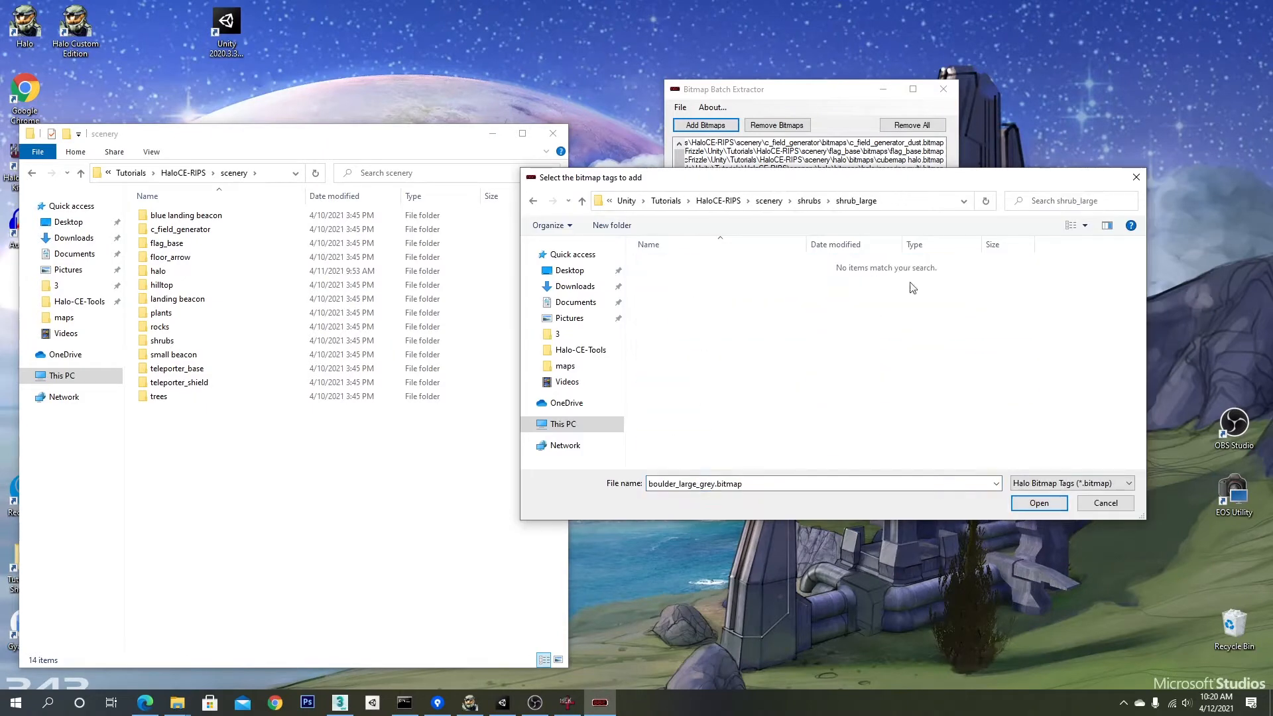
pyautogui.doubleClick(687, 418)
pyautogui.doubleClick(694, 266)
pyautogui.click(706, 126)
pyautogui.doubleClick(674, 306)
pyautogui.doubleClick(695, 431)
# Step: Add tree_desert_dead_trunk.bitmap from the trees folder's tree_desert_dead bitmaps to the extraction list
pyautogui.click(706, 126)
pyautogui.doubleClick(674, 307)
pyautogui.doubleClick(671, 445)
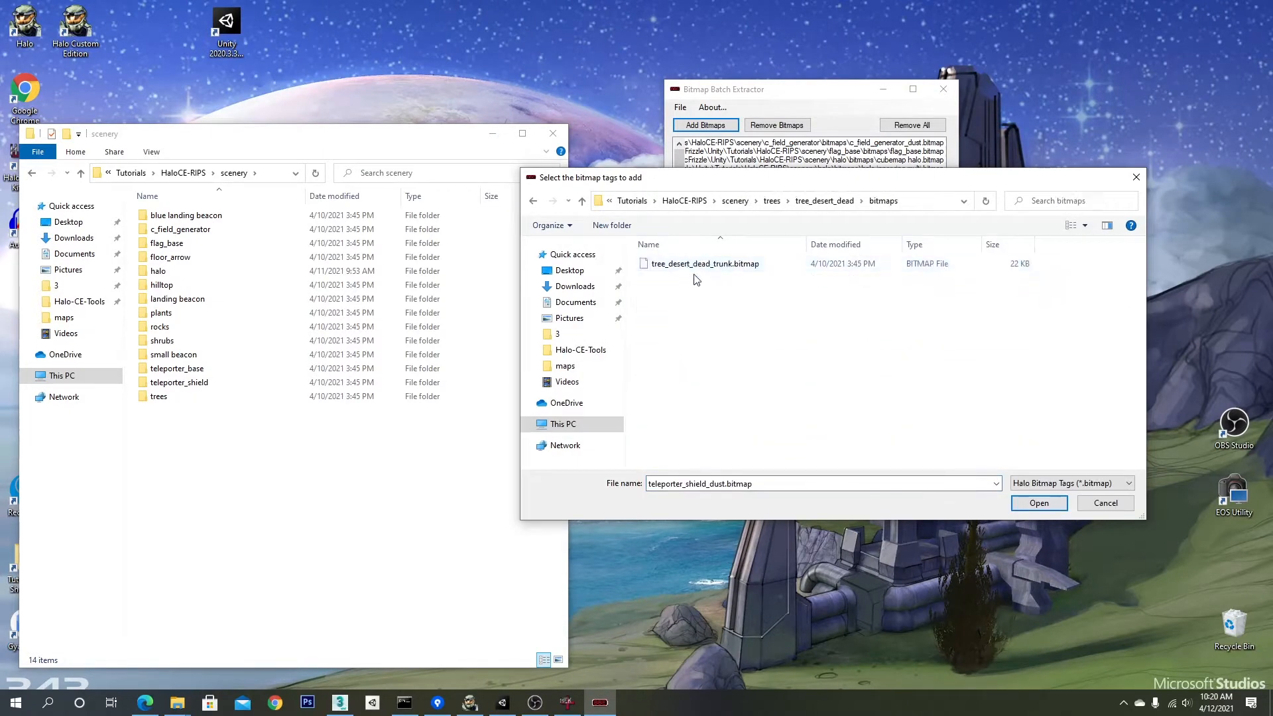
pyautogui.doubleClick(695, 266)
# Step: Add all bitmap tags from the second subfolder of the trees folder to the extraction list
pyautogui.click(706, 125)
pyautogui.doubleClick(691, 283)
pyautogui.doubleClick(690, 266)
pyautogui.hotkey('ctrl', 'a')
pyautogui.click(1039, 503)
# Step: Add the leafy tree bitmap from the third subfolder of the trees folder to the extraction list
pyautogui.click(706, 126)
pyautogui.doubleClick(674, 306)
pyautogui.doubleClick(671, 445)
pyautogui.doubleClick(697, 293)
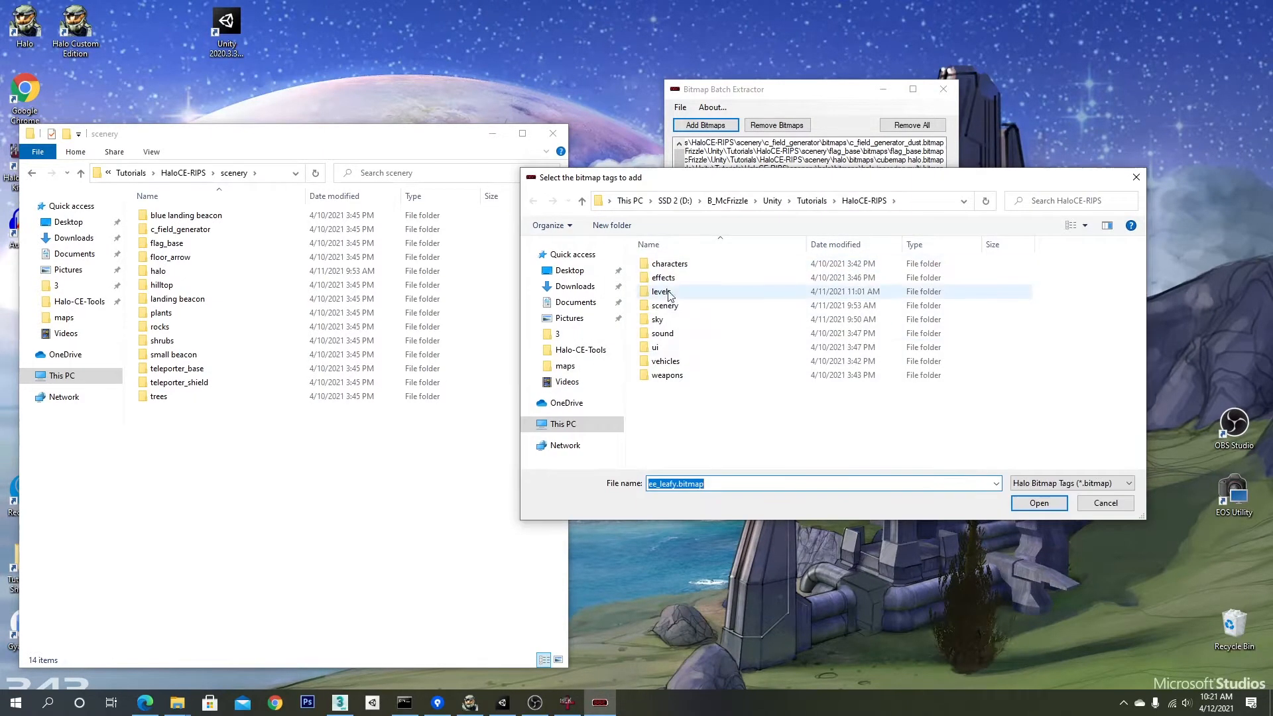
# Step: Add the bitmaps from the remaining leafy tree subfolders, including tree_leafy_stump.bitmap, to the extraction list
pyautogui.click(1039, 504)
pyautogui.click(705, 125)
pyautogui.click(806, 200)
pyautogui.doubleClick(697, 320)
pyautogui.doubleClick(693, 266)
pyautogui.doubleClick(694, 266)
pyautogui.click(706, 126)
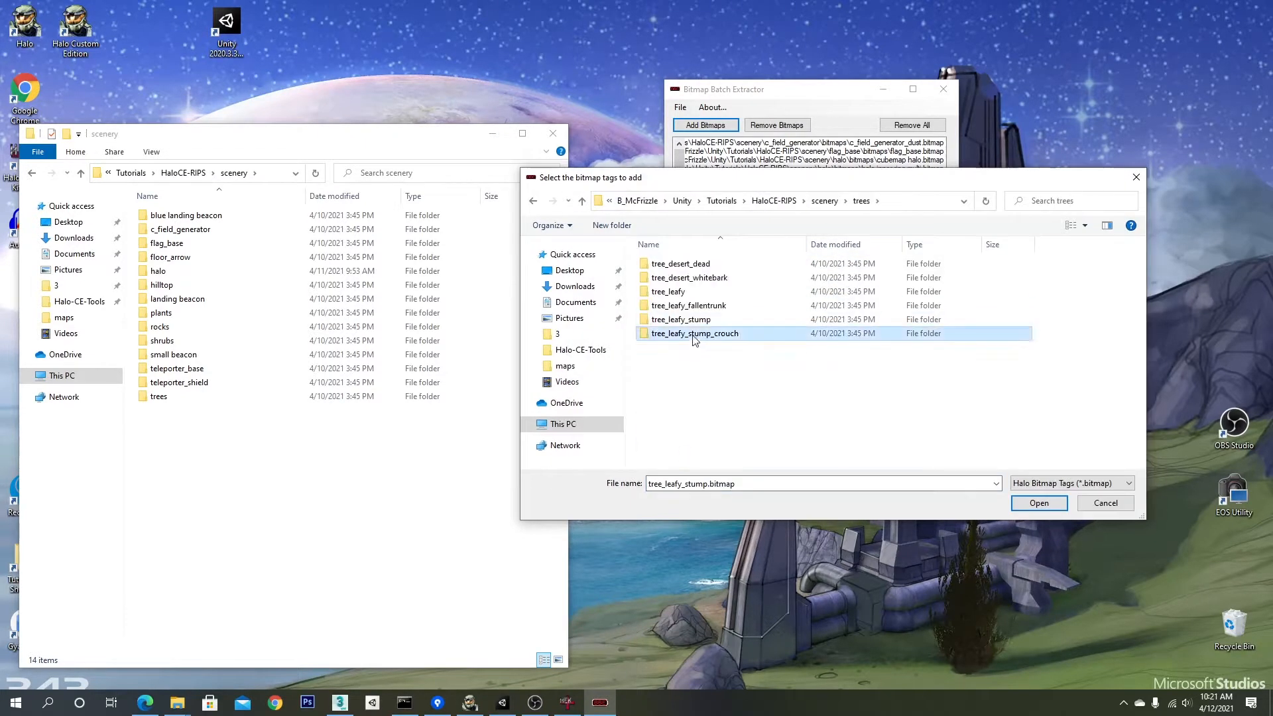
# Step: Extract all listed bitmaps in PNG format and dismiss the completion message
pyautogui.click(764, 275)
pyautogui.click(769, 328)
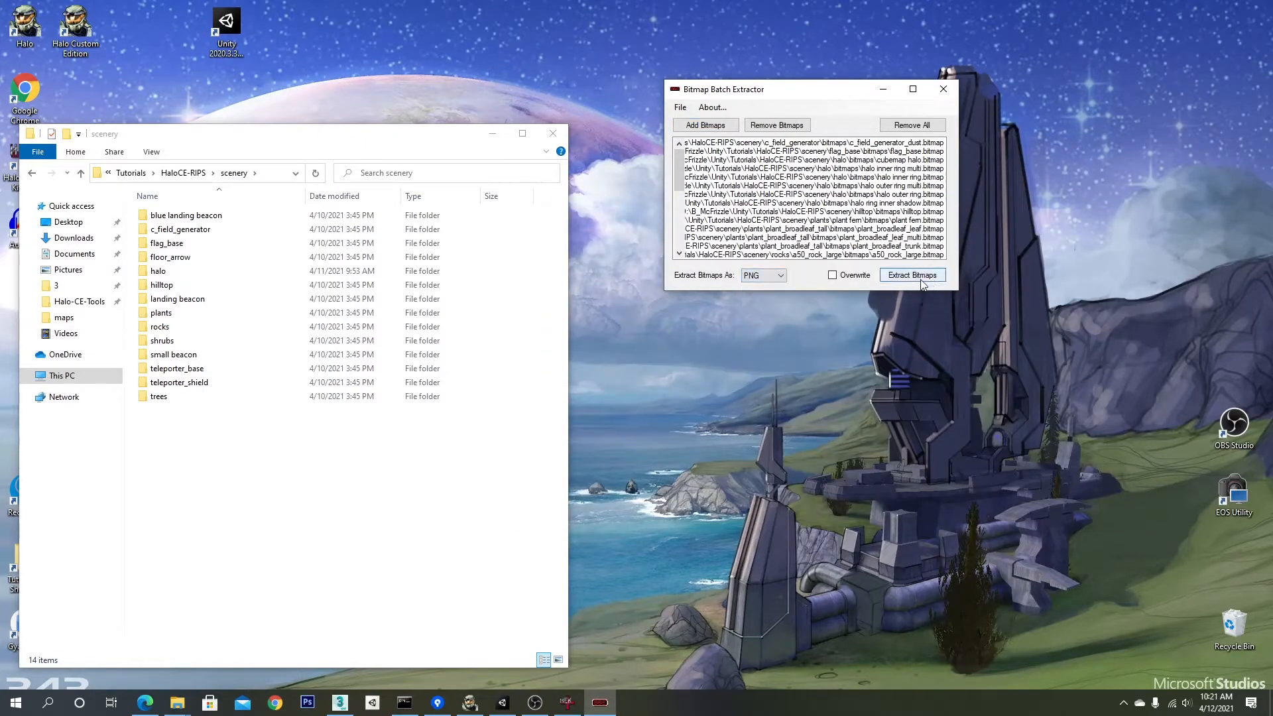
pyautogui.click(919, 278)
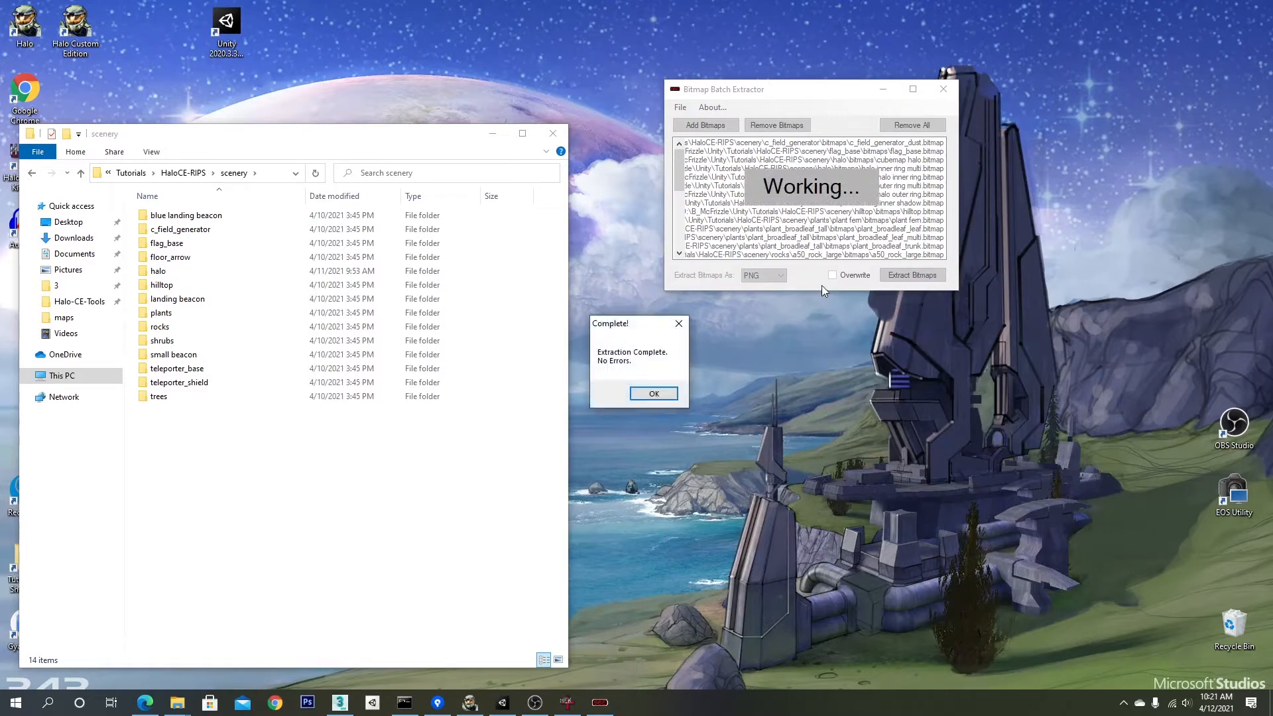
pyautogui.click(653, 394)
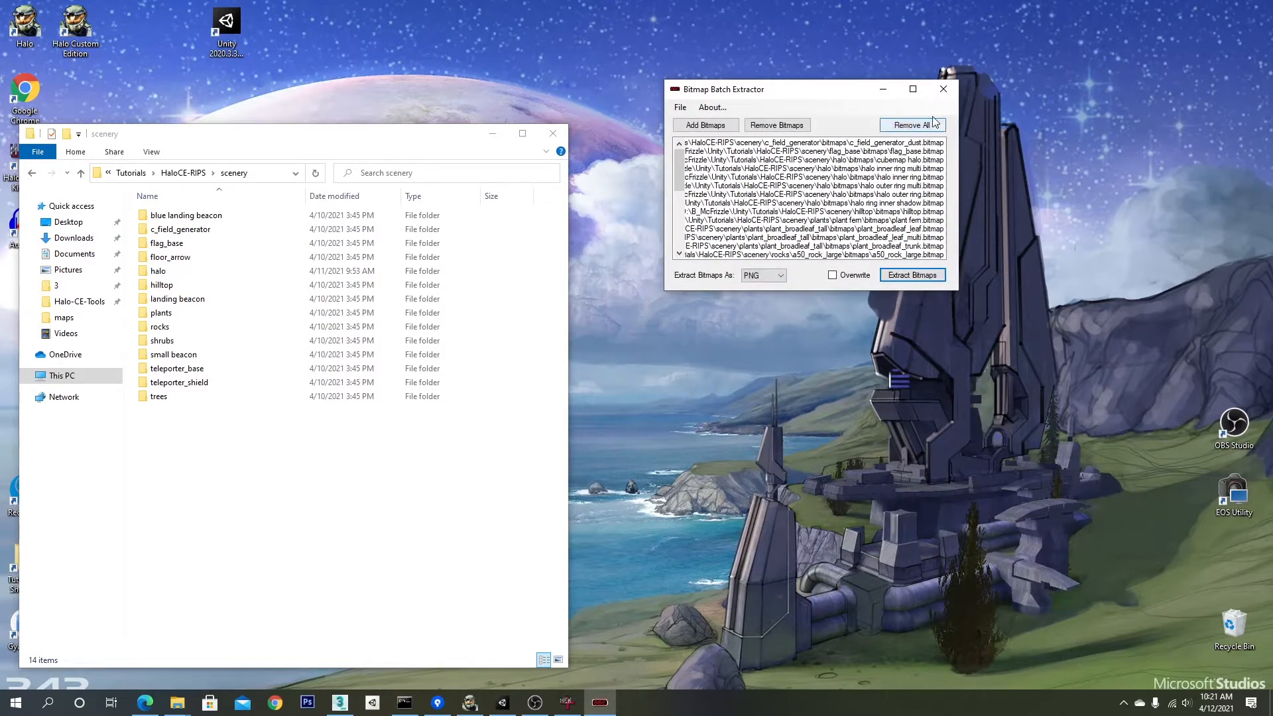
# Step: Check the tree_desert_dead bitmaps folder for the extracted PNG texture and return to the scenery folder
pyautogui.click(889, 95)
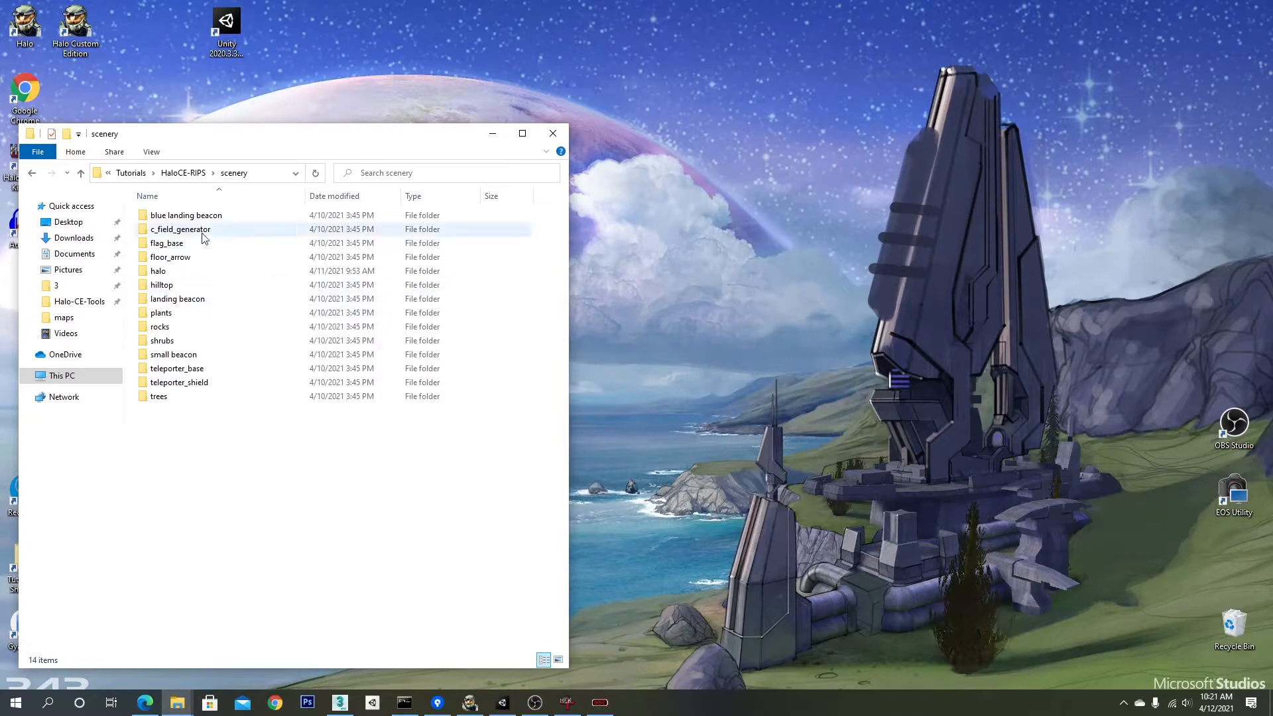
pyautogui.doubleClick(159, 396)
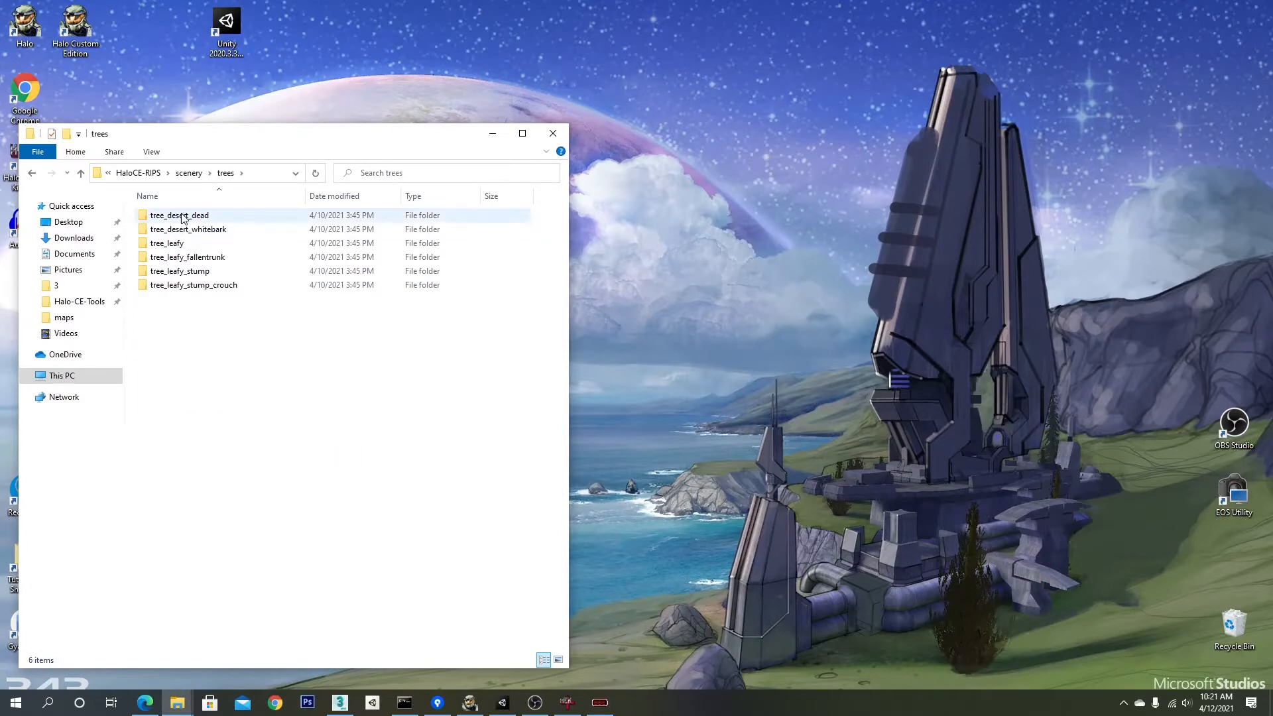
pyautogui.doubleClick(179, 216)
pyautogui.doubleClick(166, 216)
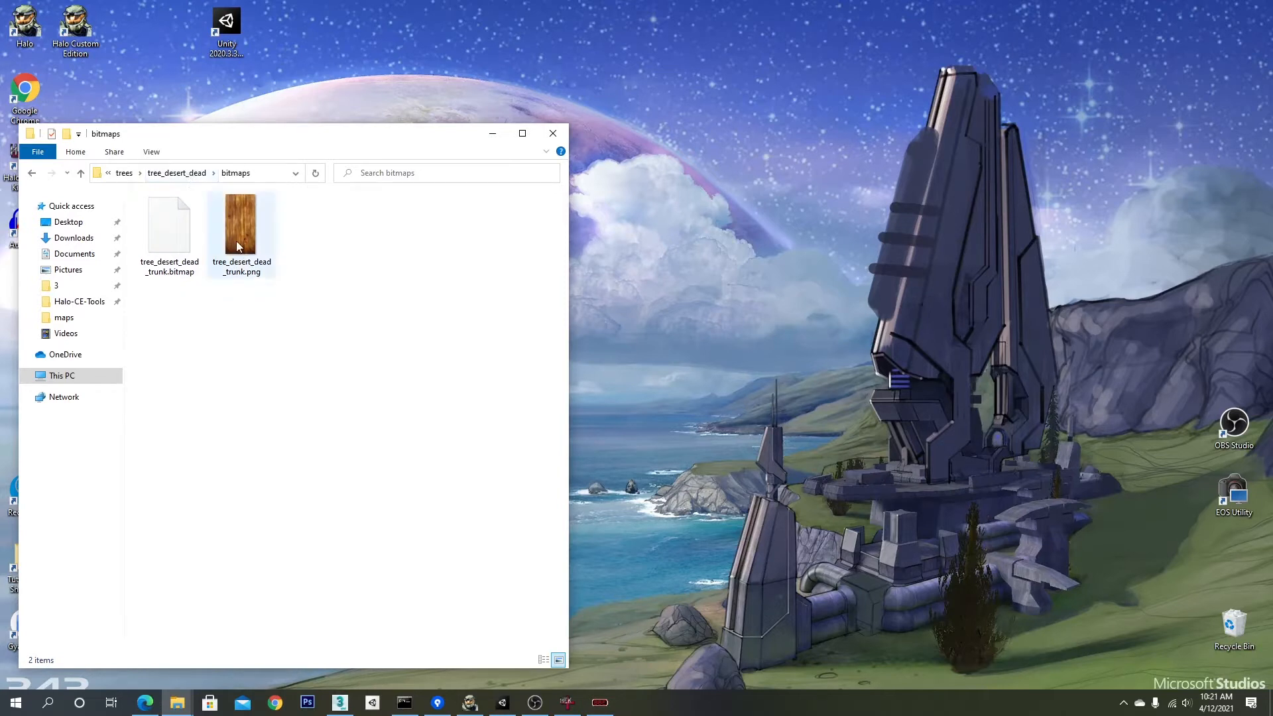
pyautogui.click(166, 173)
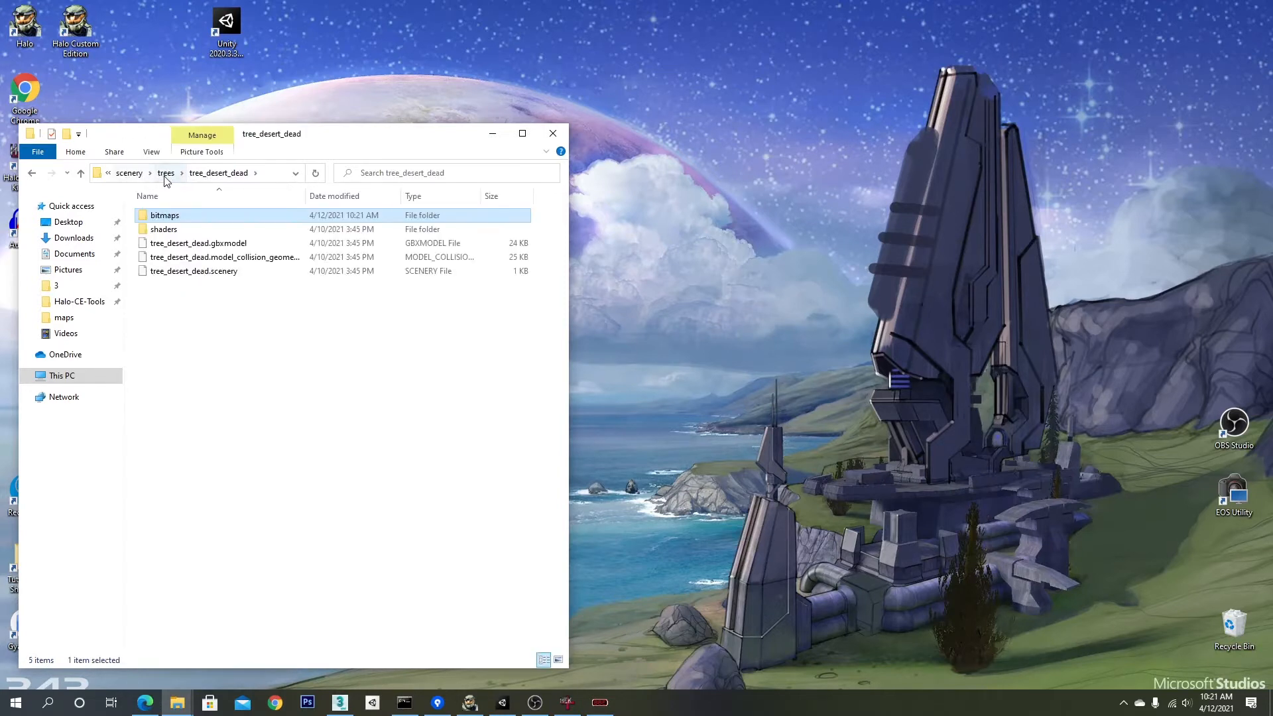
pyautogui.click(130, 173)
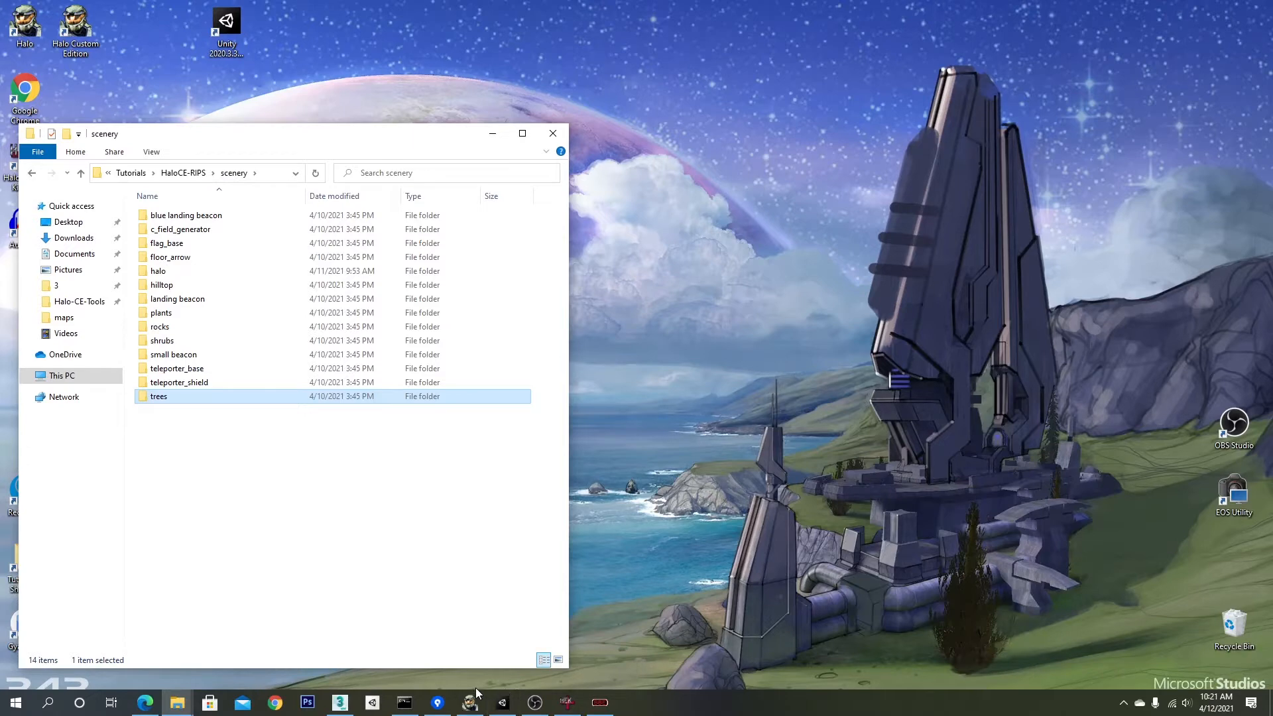
# Step: Switch to 3ds Max and open the file chooser for running a script from the MAXScript utility
pyautogui.moveTo(341, 706)
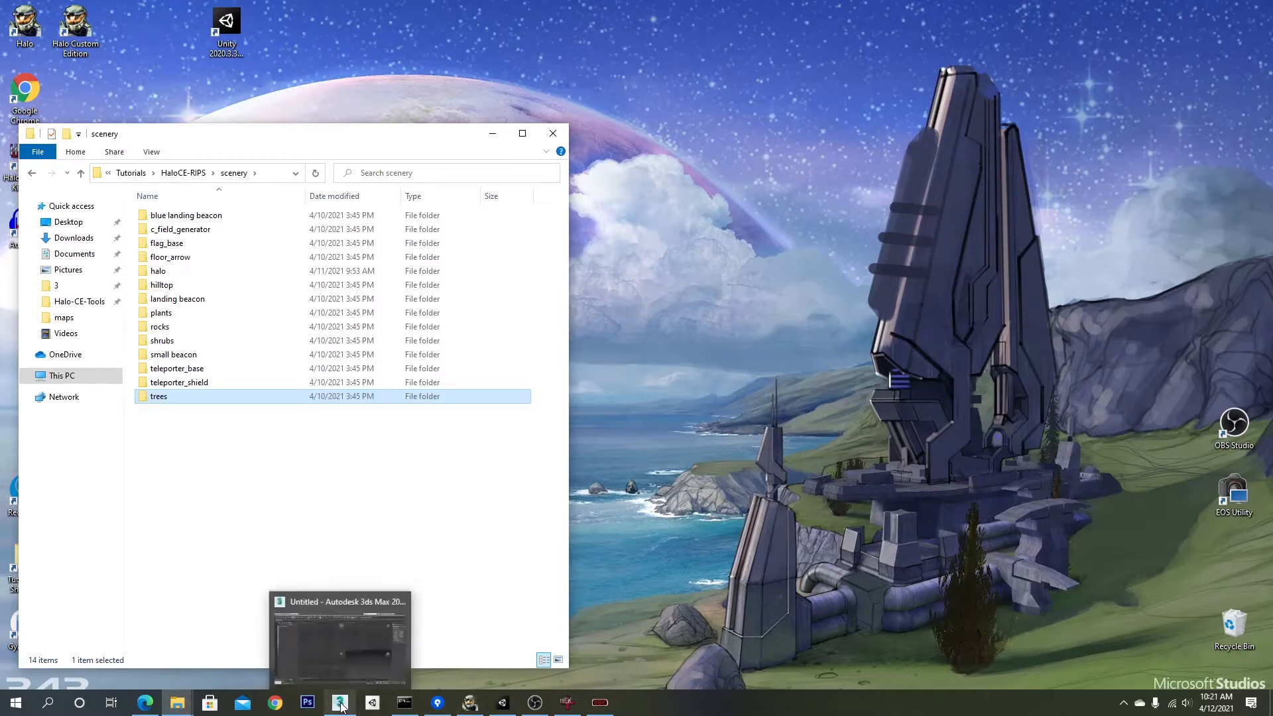
pyautogui.click(341, 705)
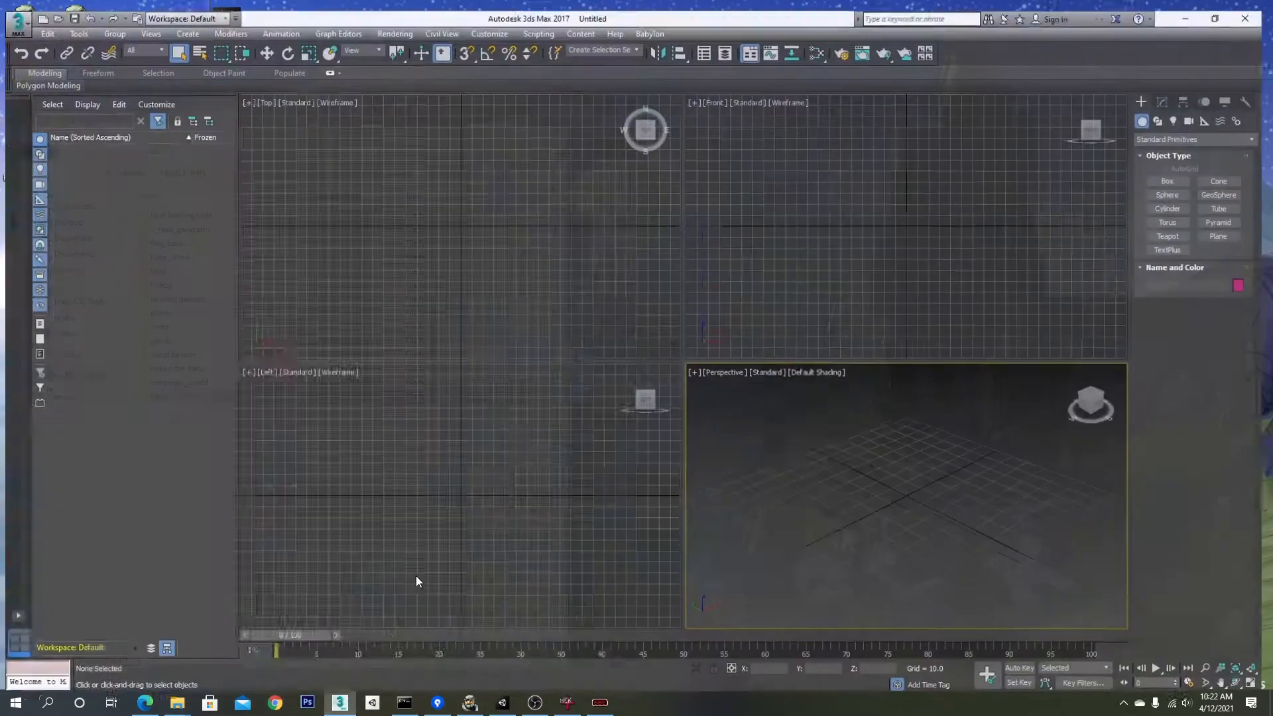
pyautogui.click(1260, 94)
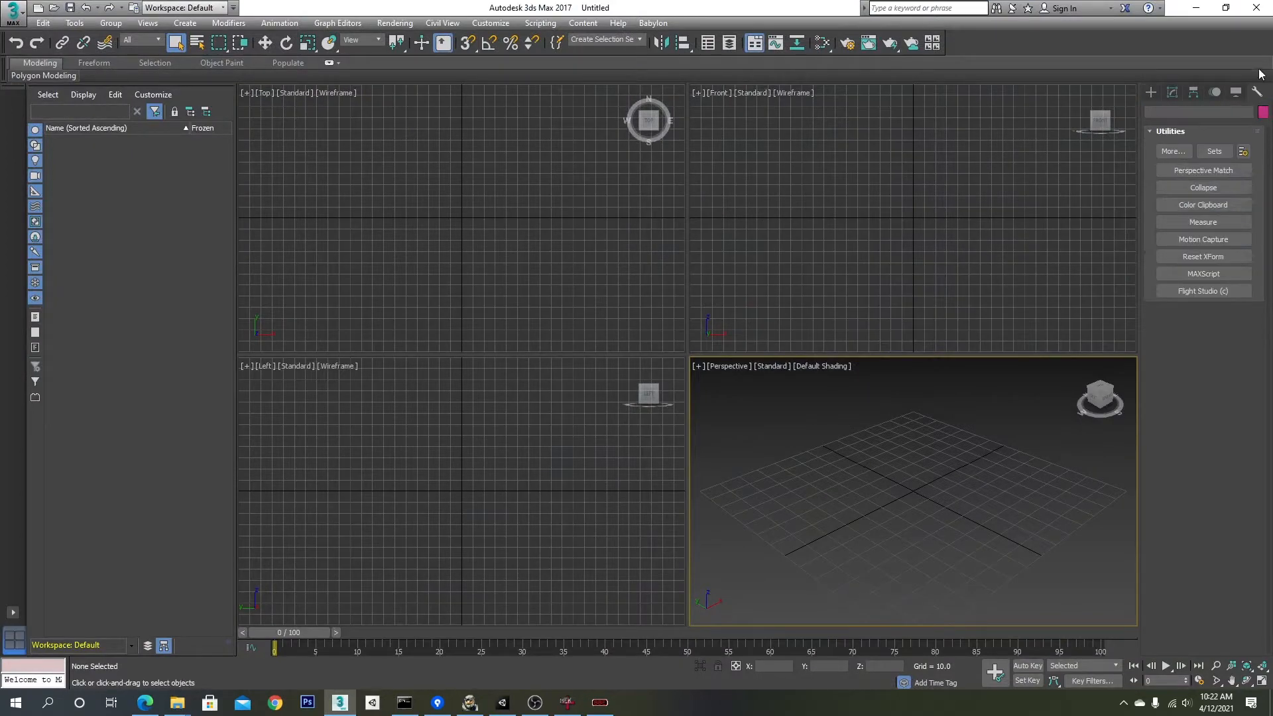
pyautogui.click(1198, 274)
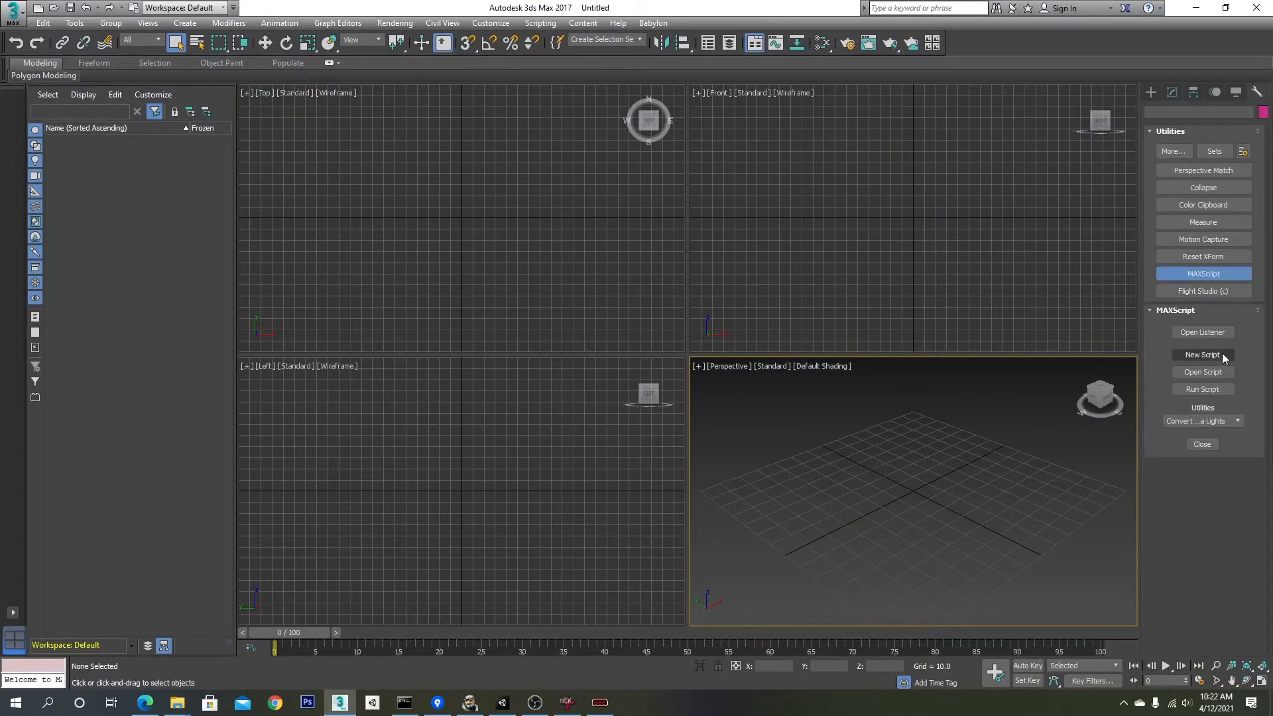
pyautogui.click(1203, 390)
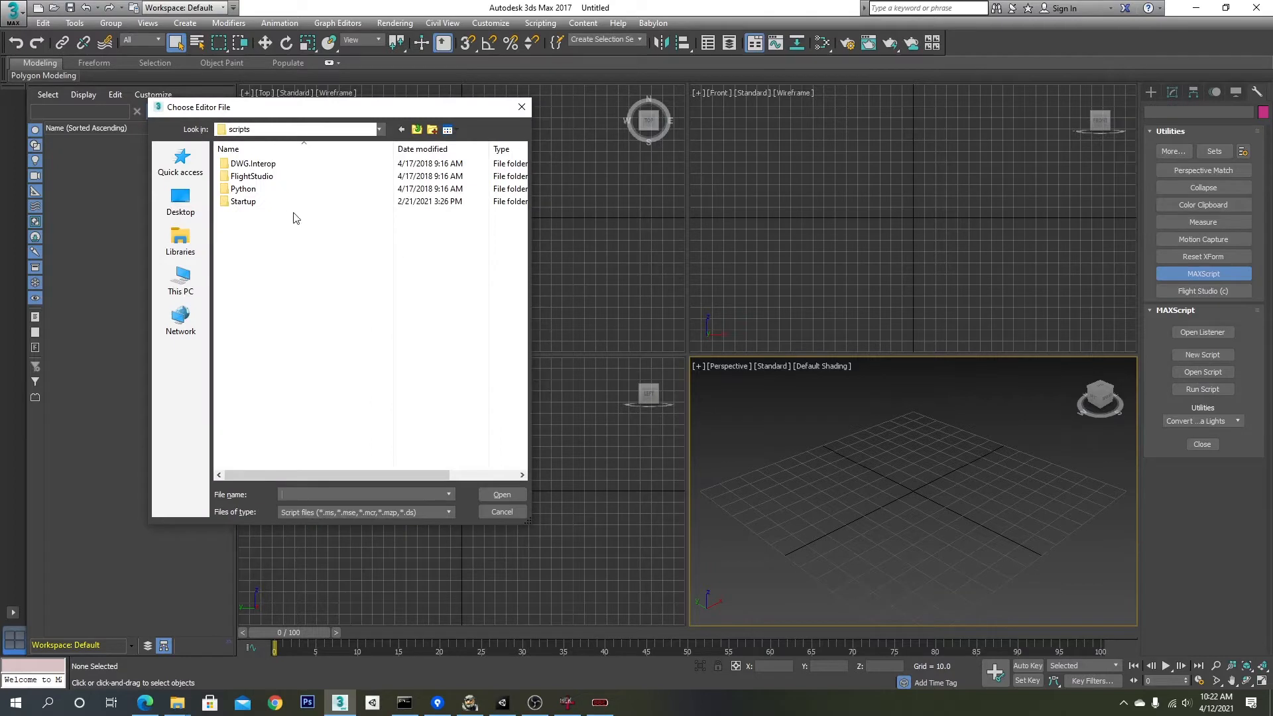
# Step: Run the GBXModel_Importer_v2-0-0.ms script from the Halo-CE-Tools folder in Tutorials on the SSD 2 (D:) drive
pyautogui.click(380, 130)
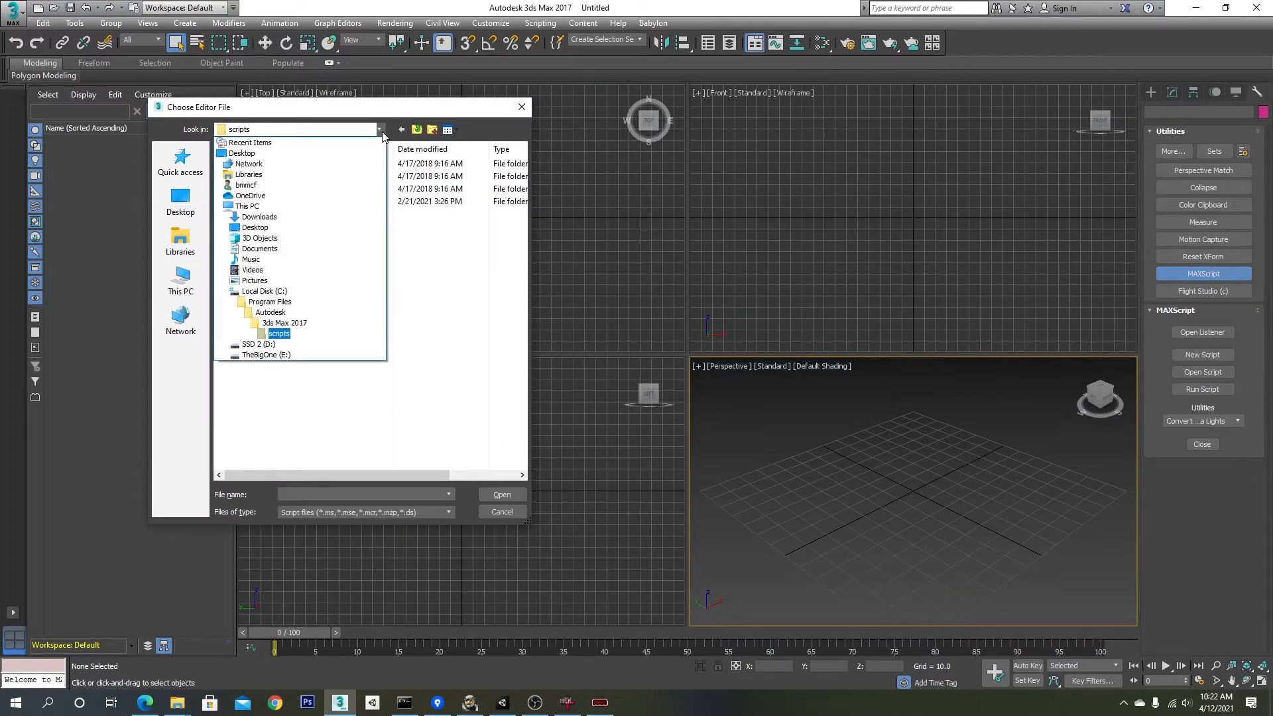
pyautogui.click(279, 333)
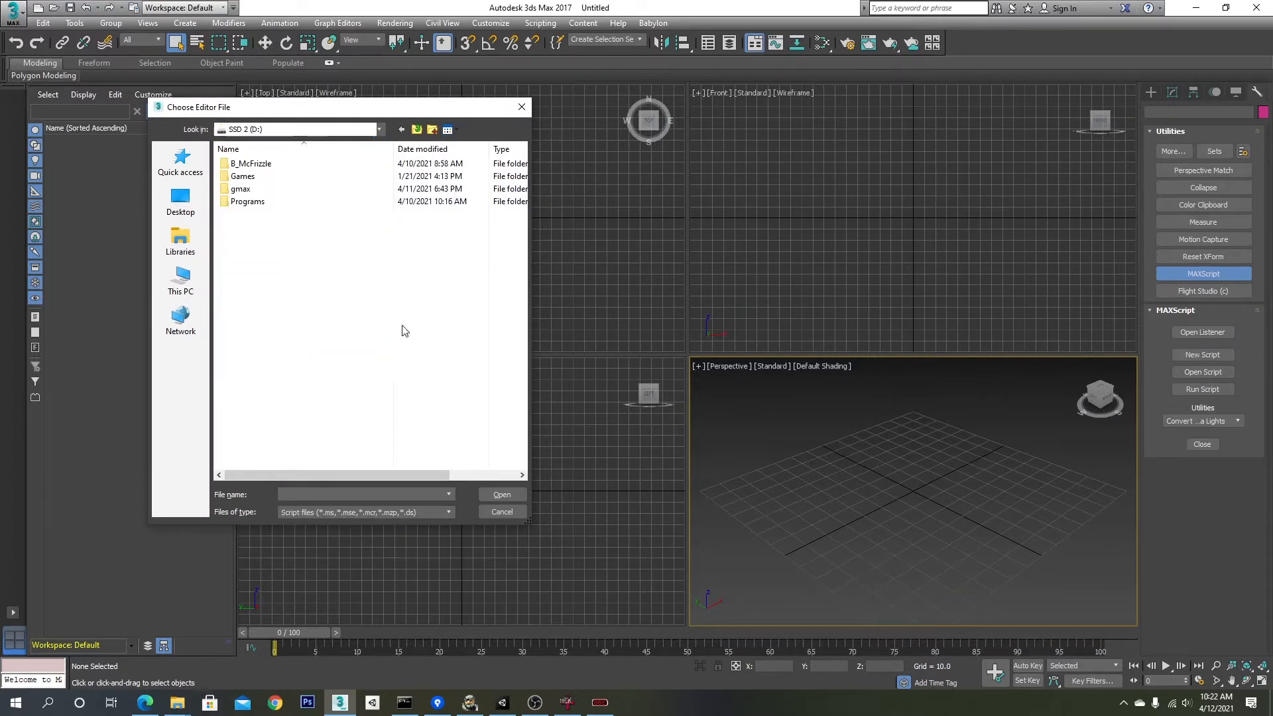
pyautogui.doubleClick(244, 164)
pyautogui.doubleClick(244, 165)
pyautogui.doubleClick(245, 164)
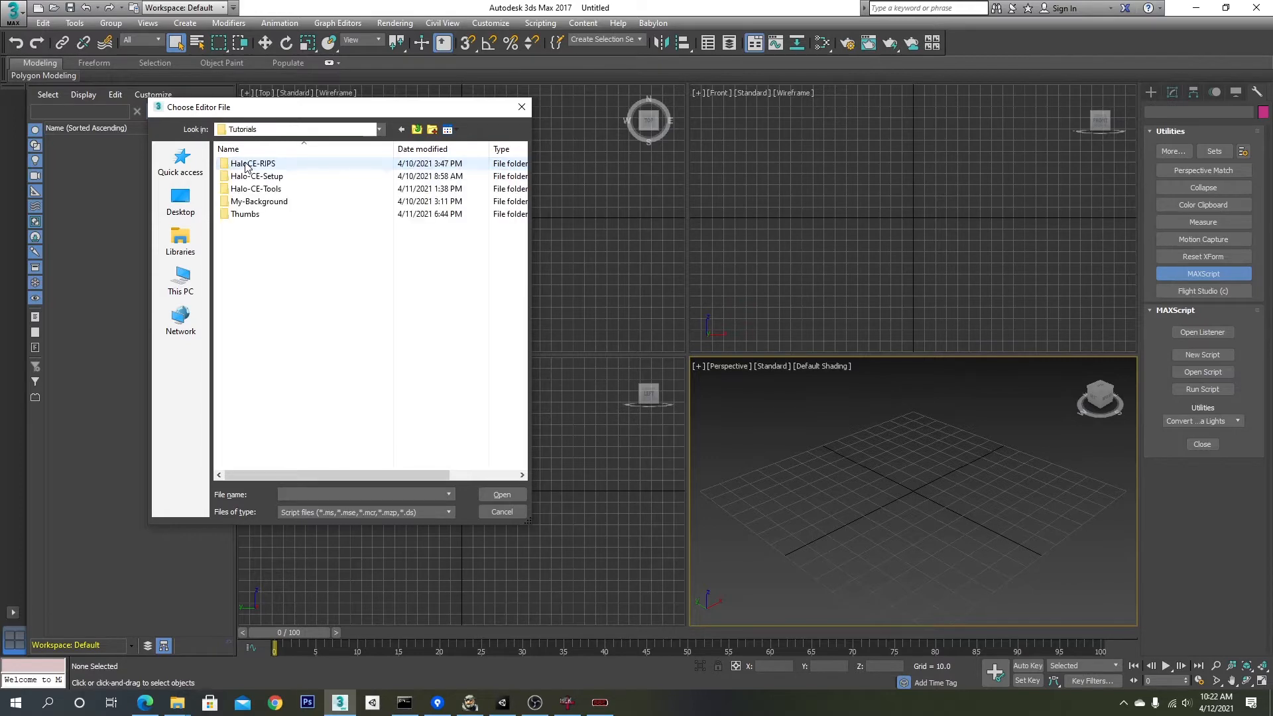
pyautogui.doubleClick(256, 189)
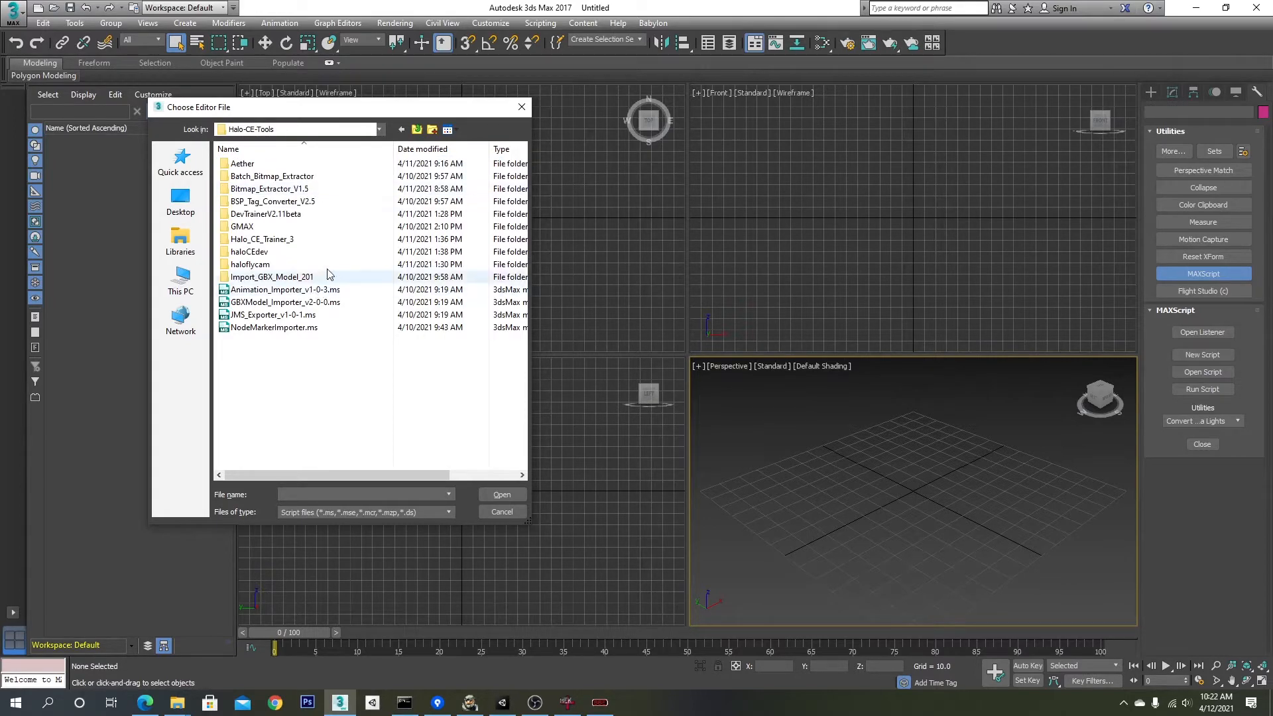
pyautogui.doubleClick(305, 303)
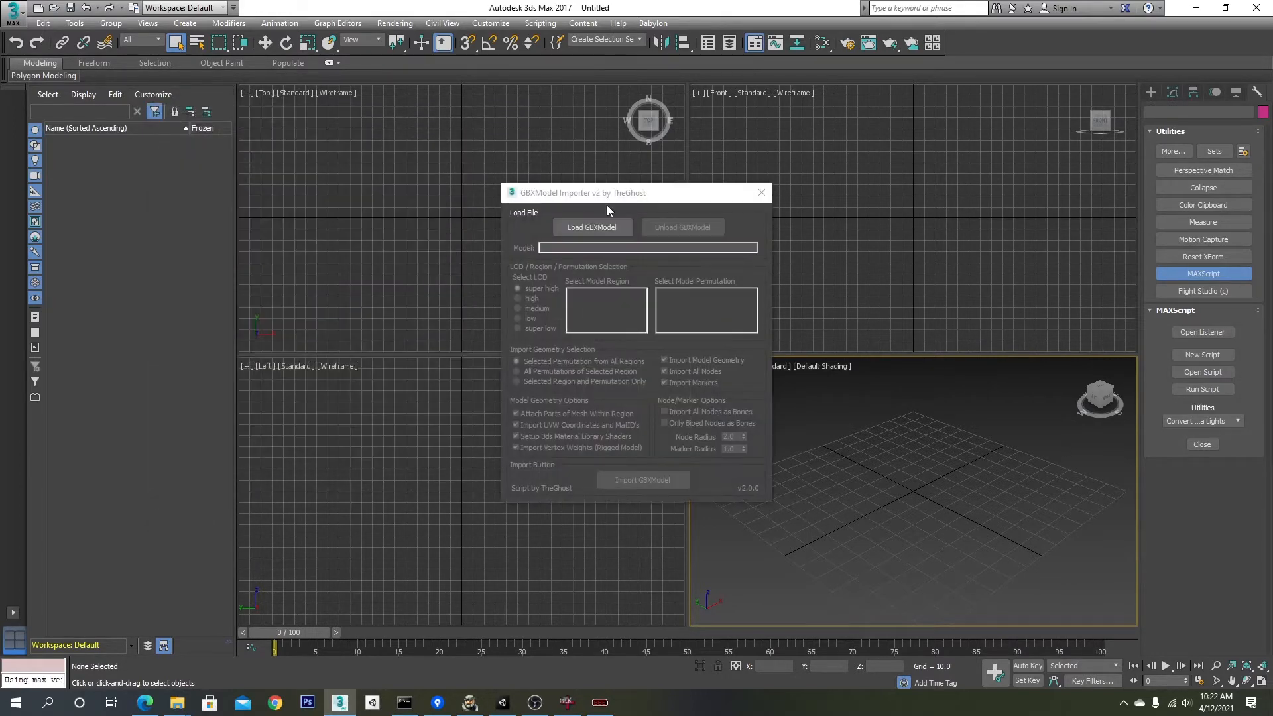
# Step: Start loading a GBXModel in the importer and browse to the scenery folder inside HaloCE-RIPS
pyautogui.moveTo(605, 193); pyautogui.dragTo(287, 119)
pyautogui.click(252, 161)
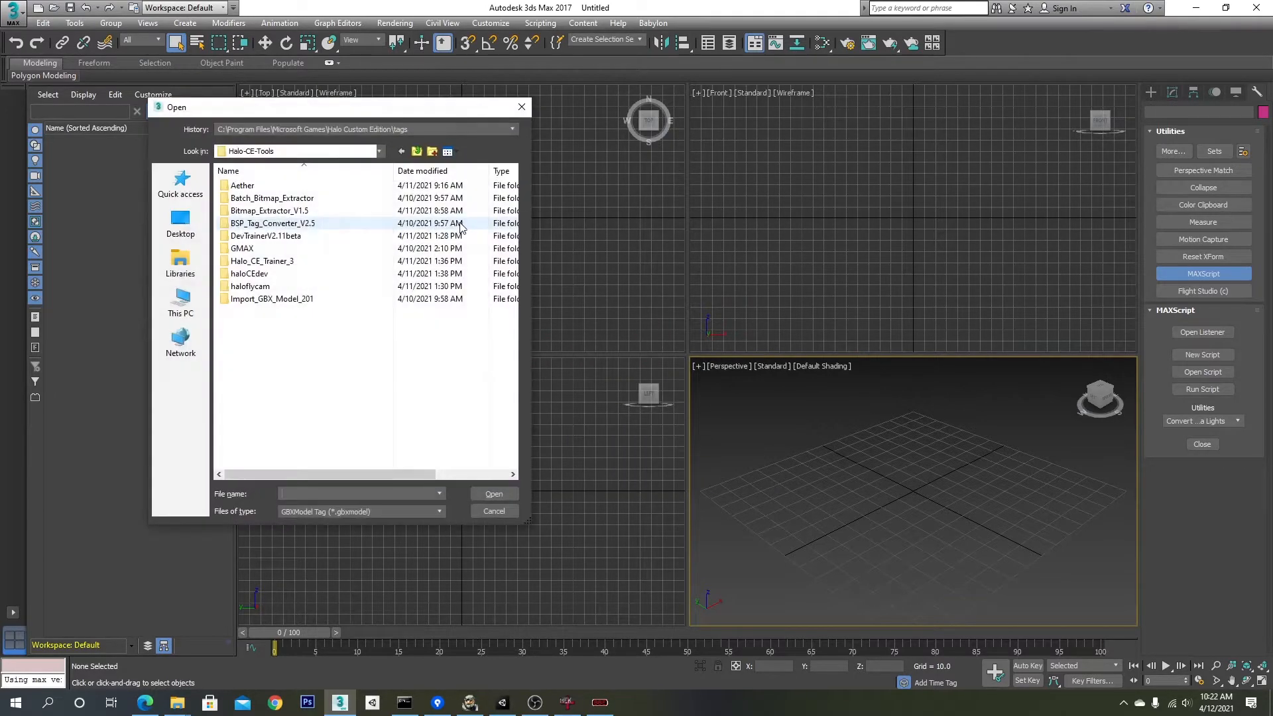
pyautogui.click(398, 130)
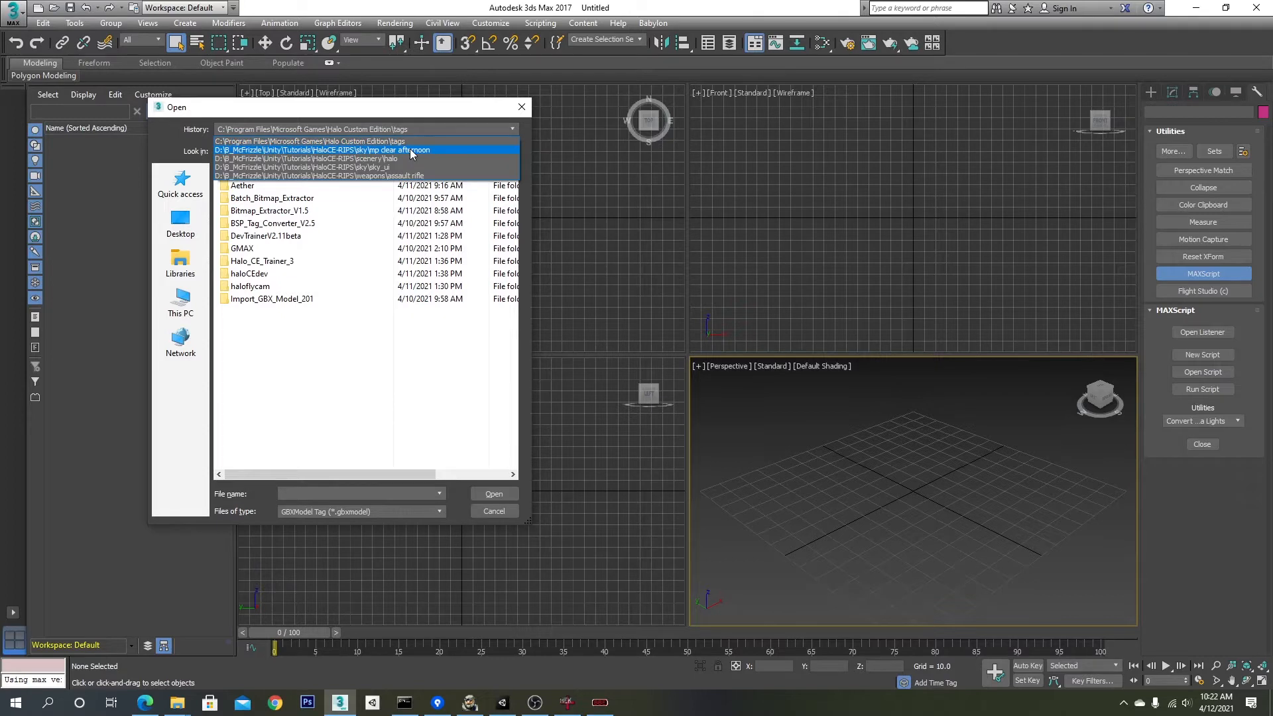
pyautogui.click(412, 150)
pyautogui.click(402, 151)
pyautogui.click(402, 151)
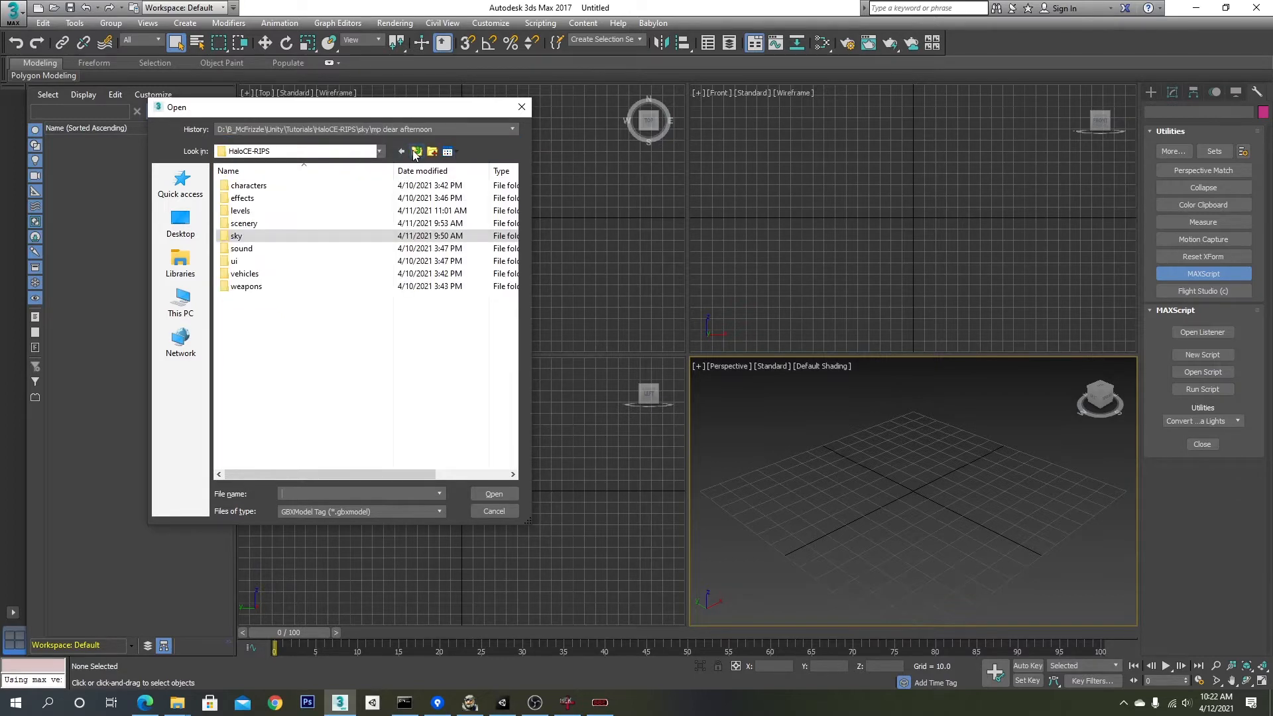
pyautogui.click(402, 152)
pyautogui.doubleClick(260, 188)
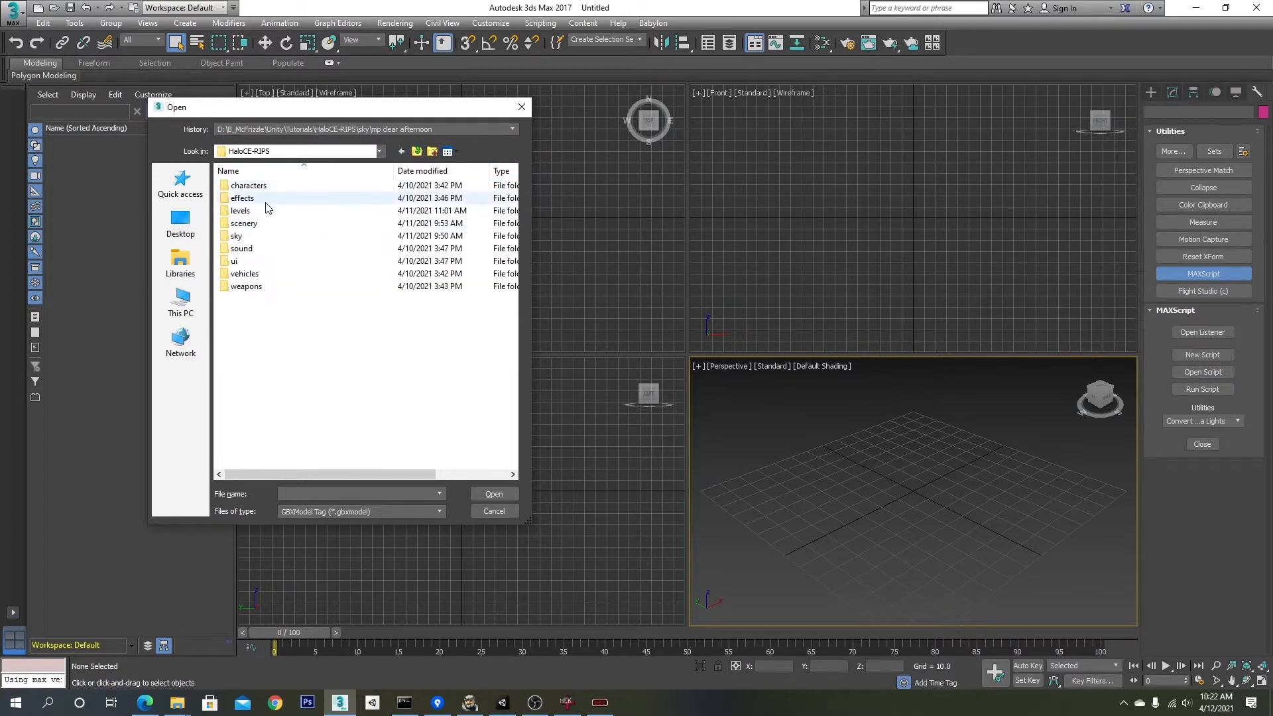
pyautogui.doubleClick(244, 224)
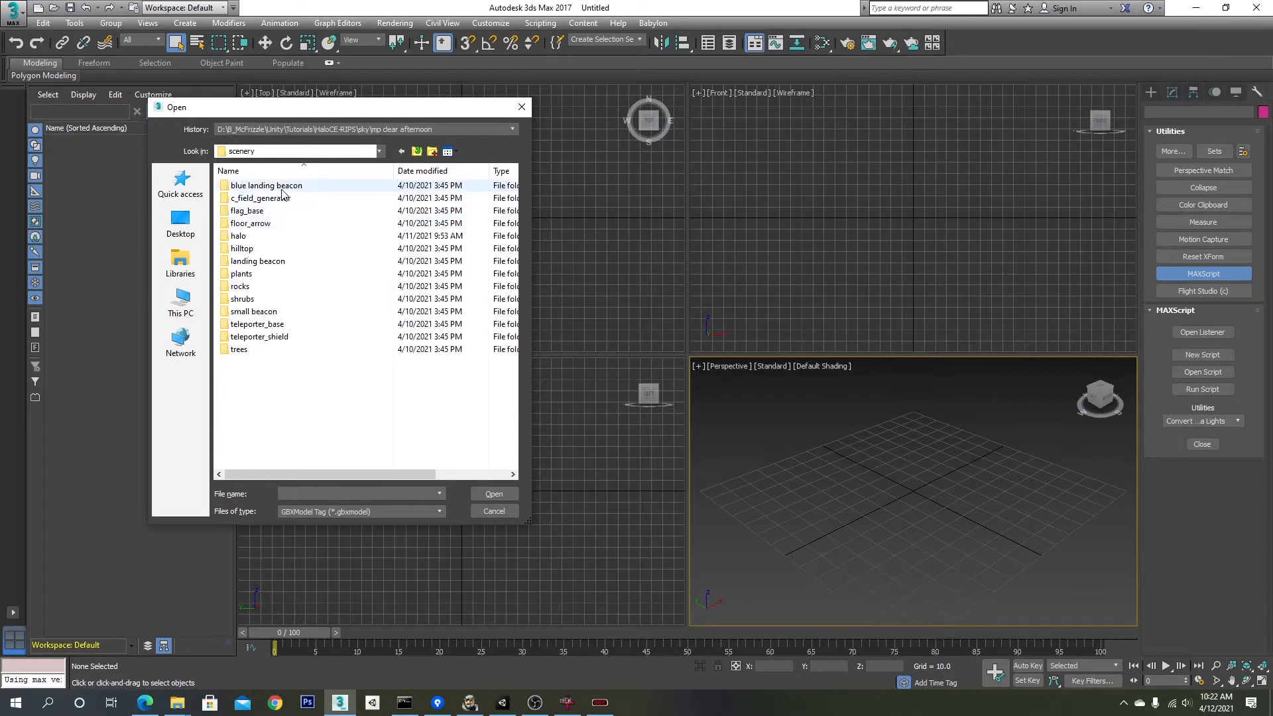
# Step: Check the blue landing beacon and hilltop scenery folders for GBXModel files
pyautogui.doubleClick(291, 187)
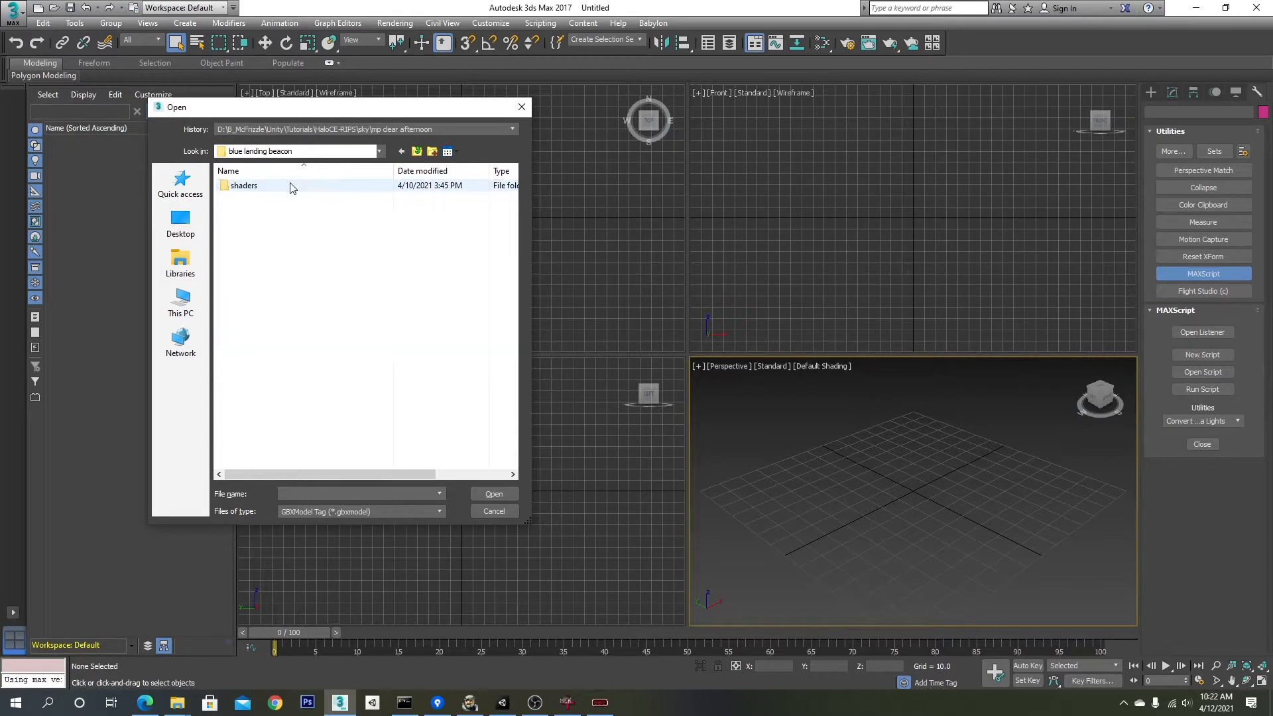
pyautogui.click(416, 151)
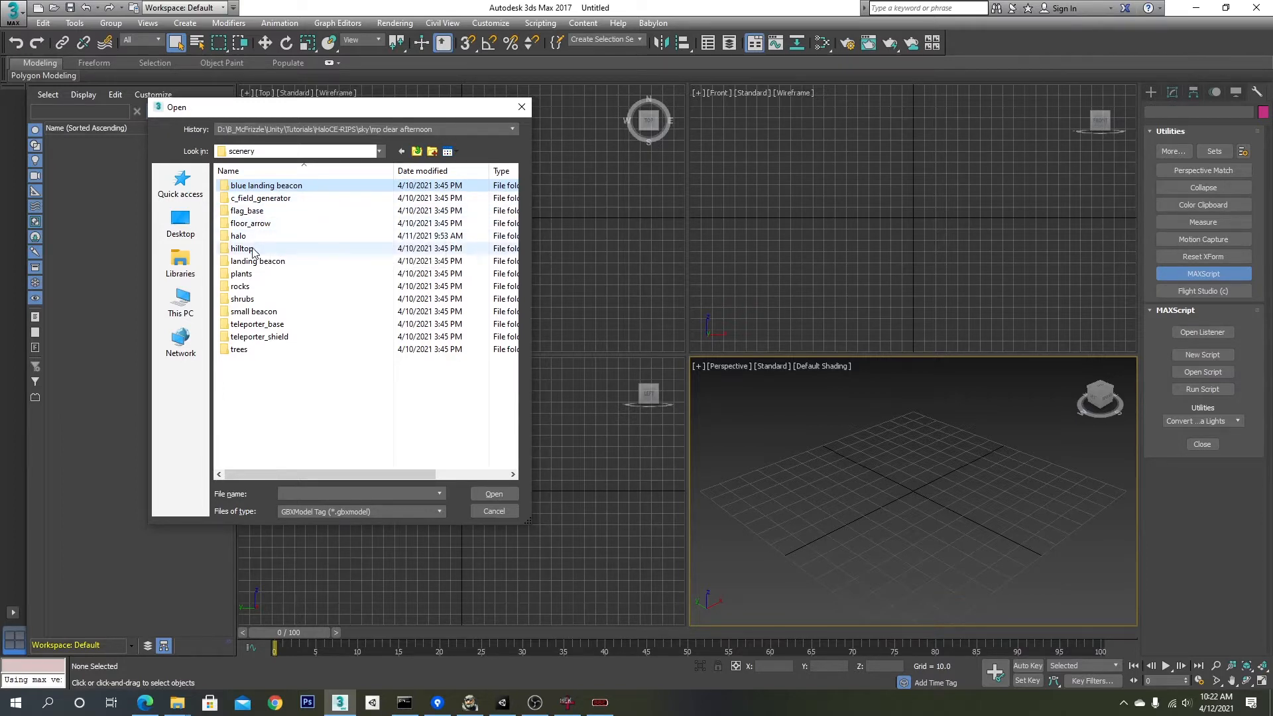
pyautogui.doubleClick(252, 249)
pyautogui.doubleClick(253, 186)
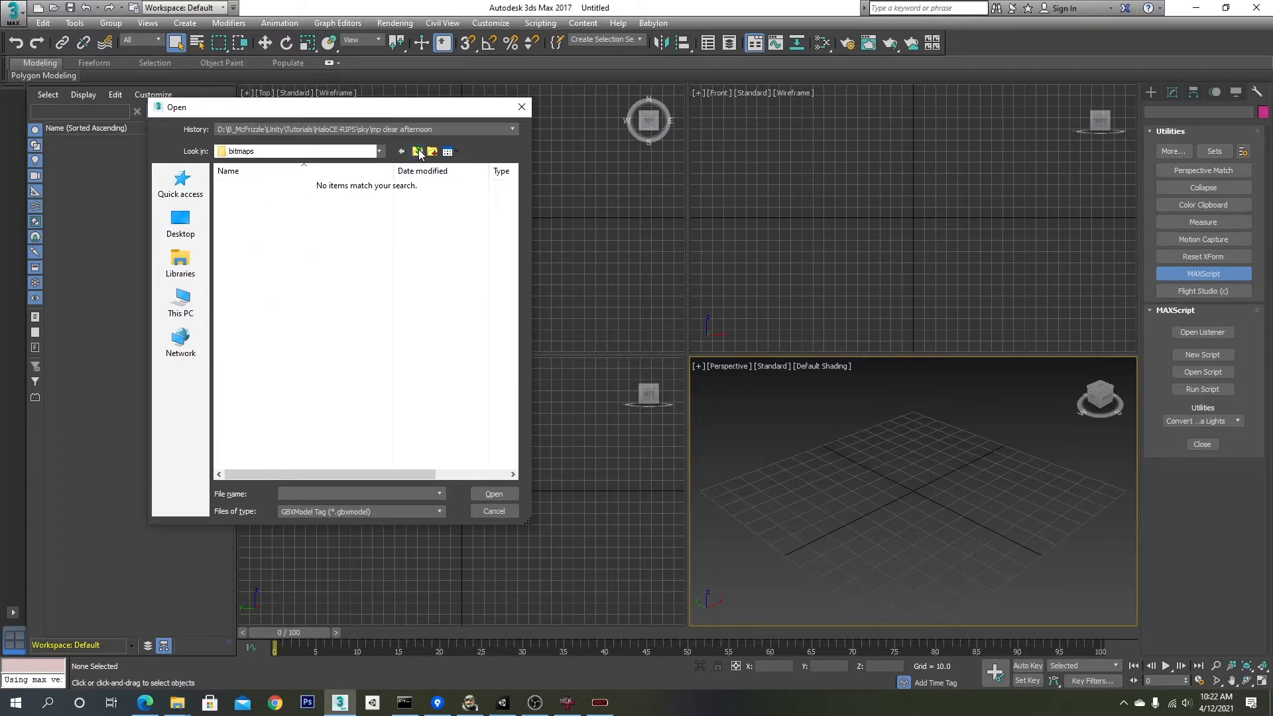
pyautogui.click(418, 152)
# Step: Load plant fern.gbxmodel from the plants folder and import its base00 permutation at super high LOD
pyautogui.doubleClick(266, 276)
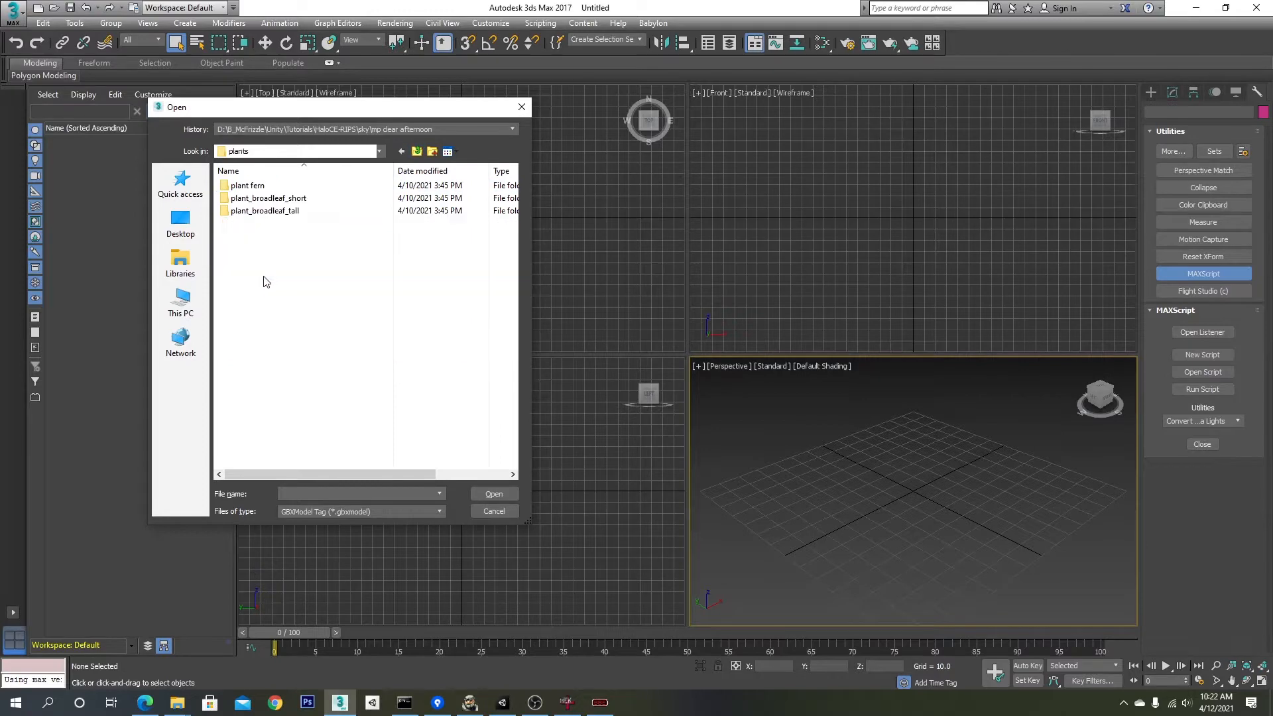
pyautogui.doubleClick(247, 186)
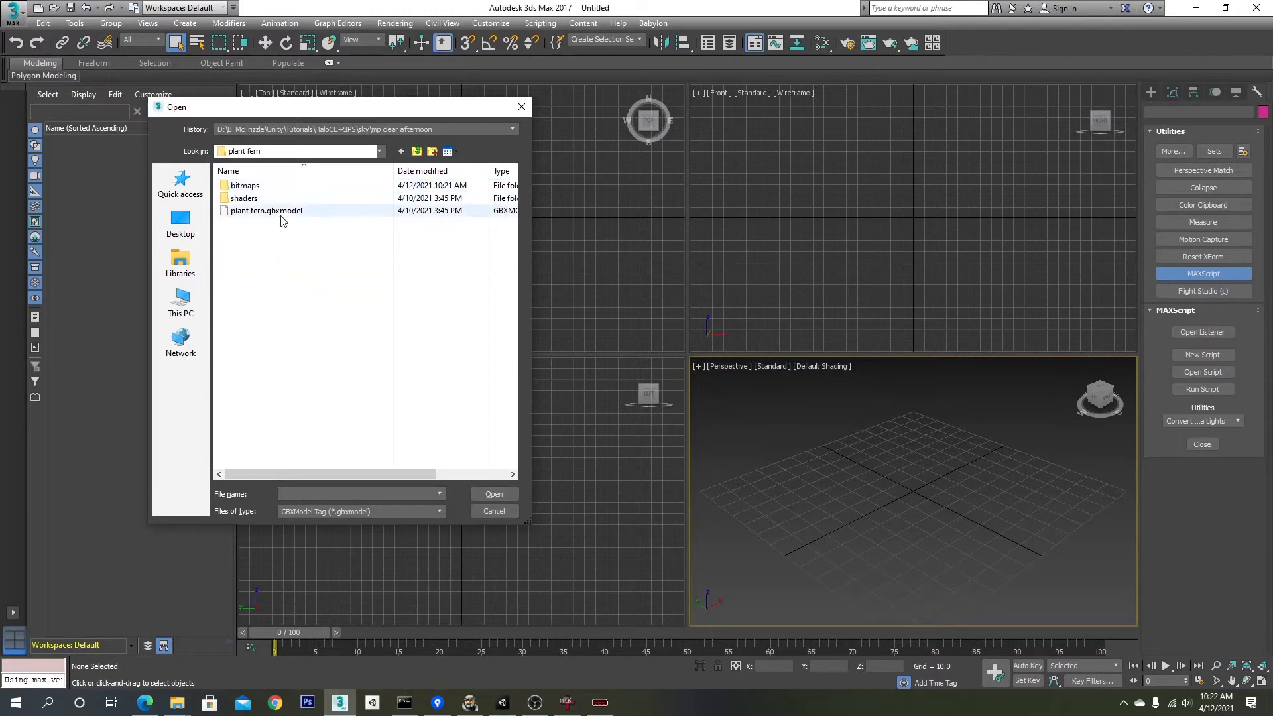
pyautogui.doubleClick(281, 214)
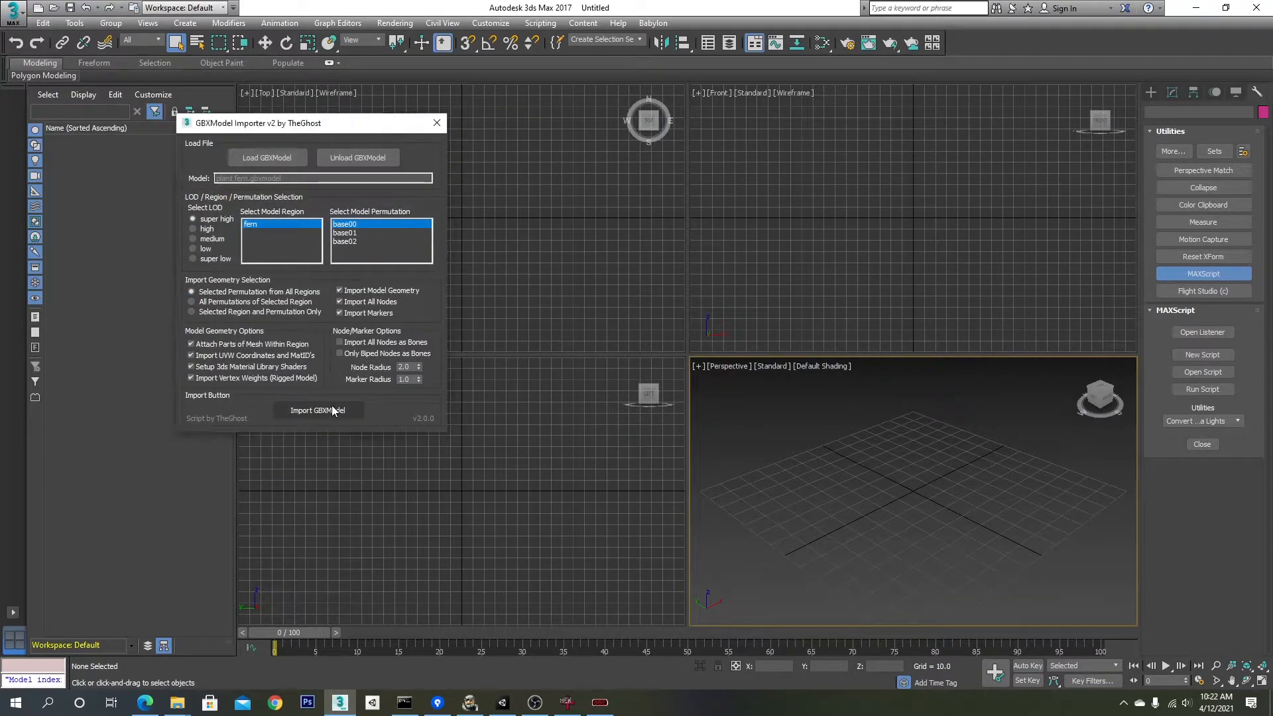
pyautogui.click(331, 410)
pyautogui.keyDown('alt'); pyautogui.moveTo(907, 525); pyautogui.dragTo(790, 541, button='middle'); pyautogui.keyUp('alt')
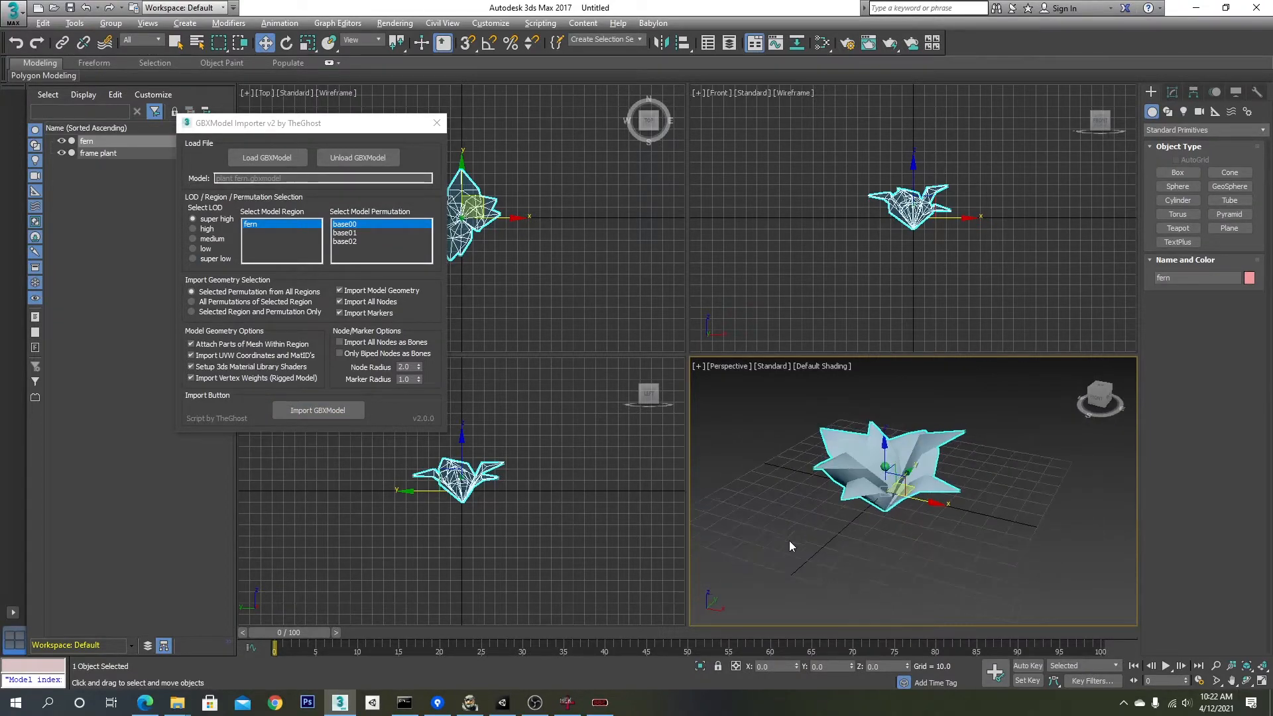
# Step: Export the fern model to the export folder as an FBX file named plant-fern with the Autodesk Media & Entertainment preset
pyautogui.click(13, 12)
pyautogui.click(59, 226)
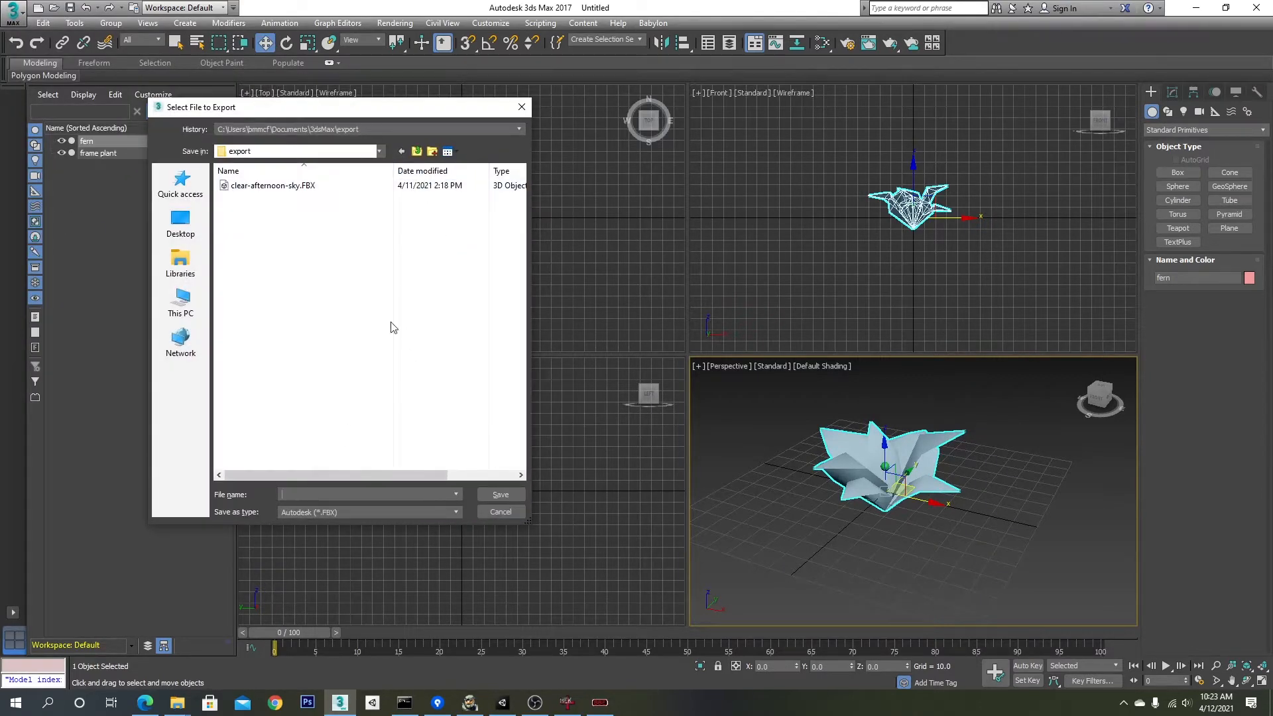
pyautogui.moveTo(444, 111); pyautogui.dragTo(806, 136)
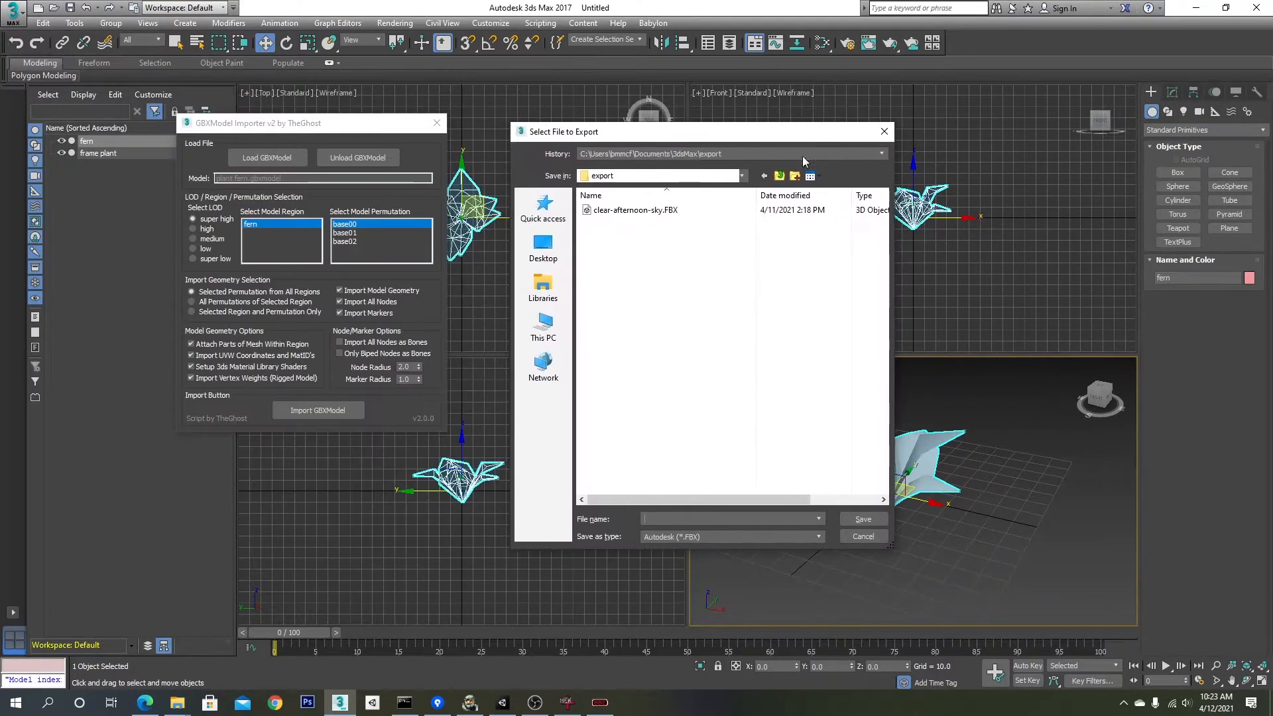
pyautogui.click(710, 514)
pyautogui.write('plant-fern')
pyautogui.press('Return')
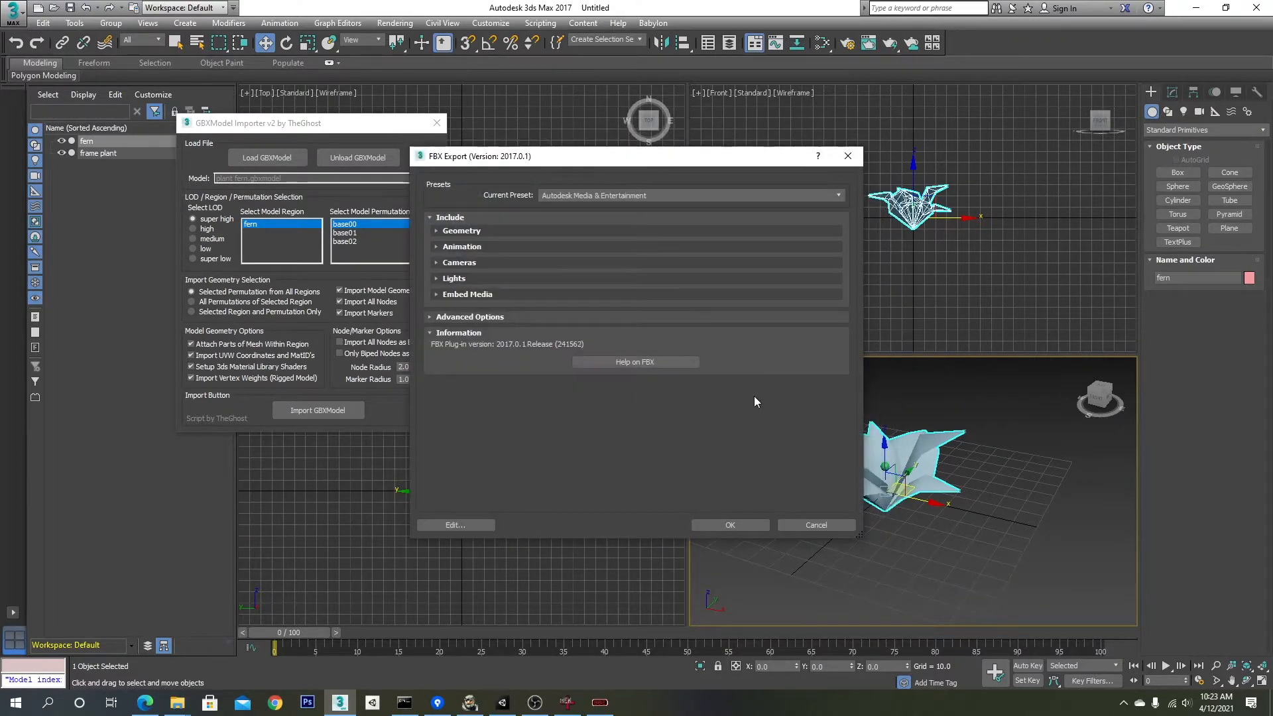
pyautogui.click(730, 525)
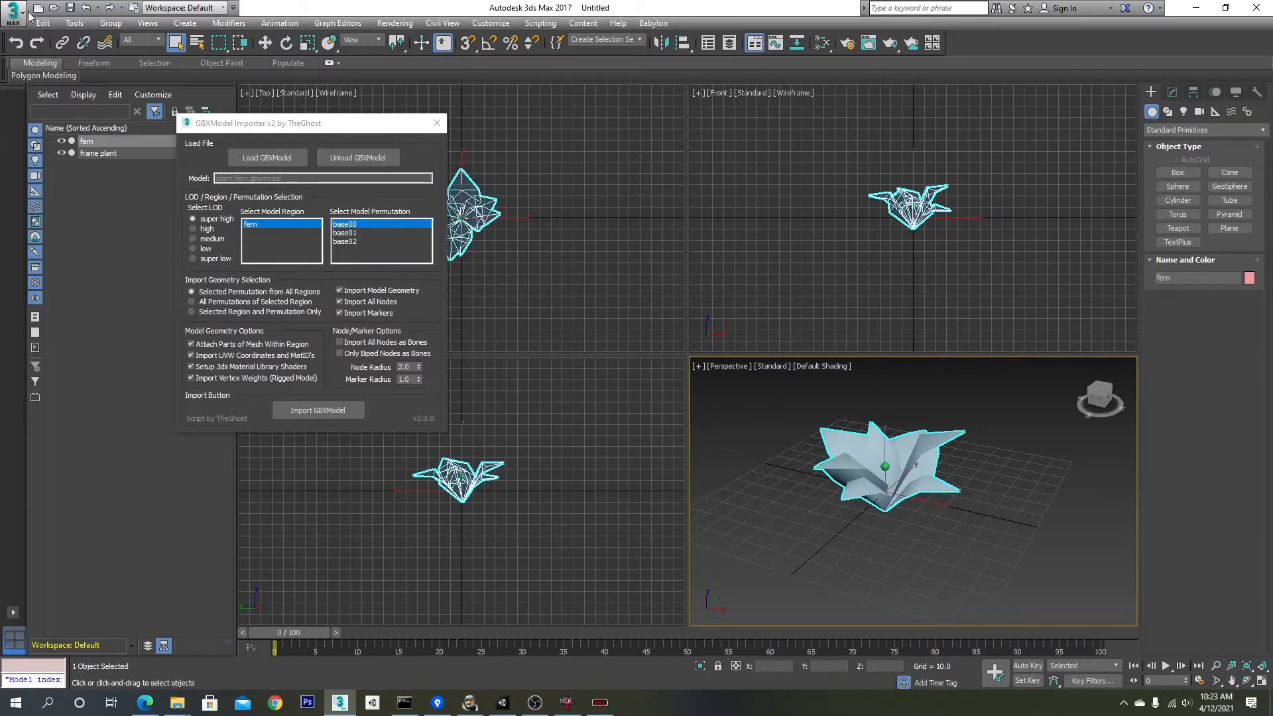
# Step: Unload the fern GBXModel and start a completely new scene without saving the changes
pyautogui.click(357, 159)
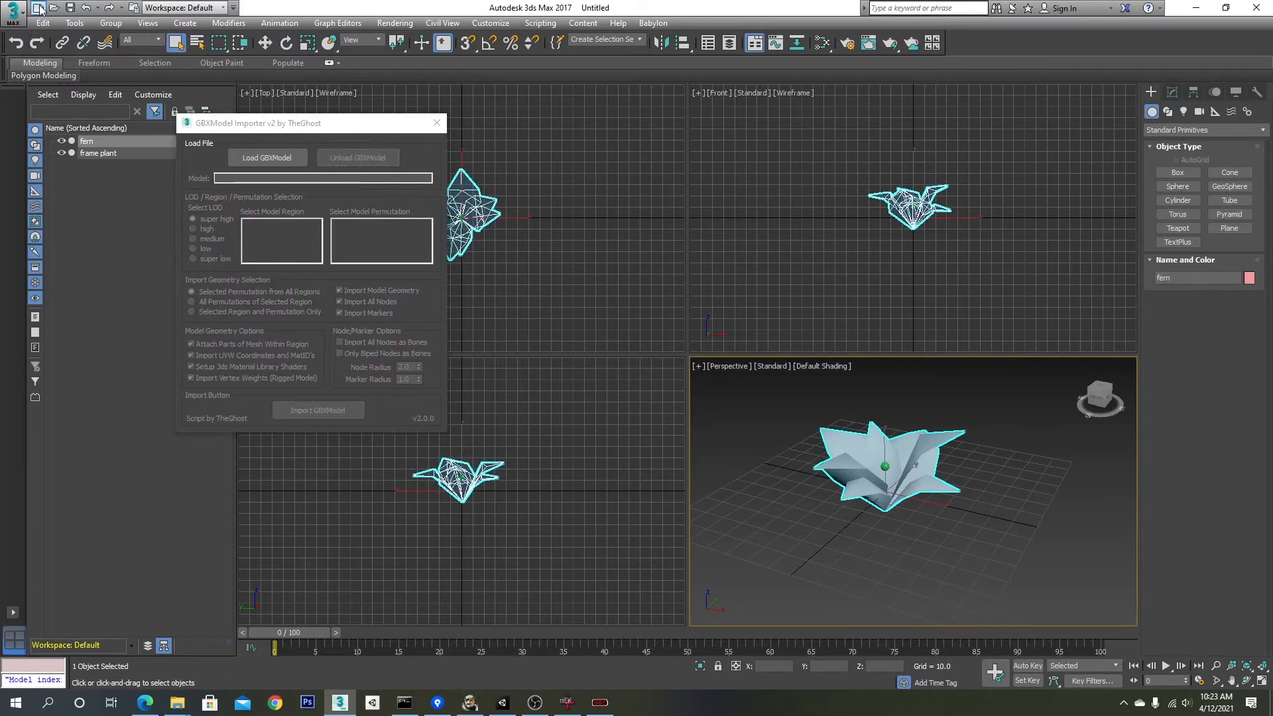
pyautogui.click(38, 8)
pyautogui.click(625, 373)
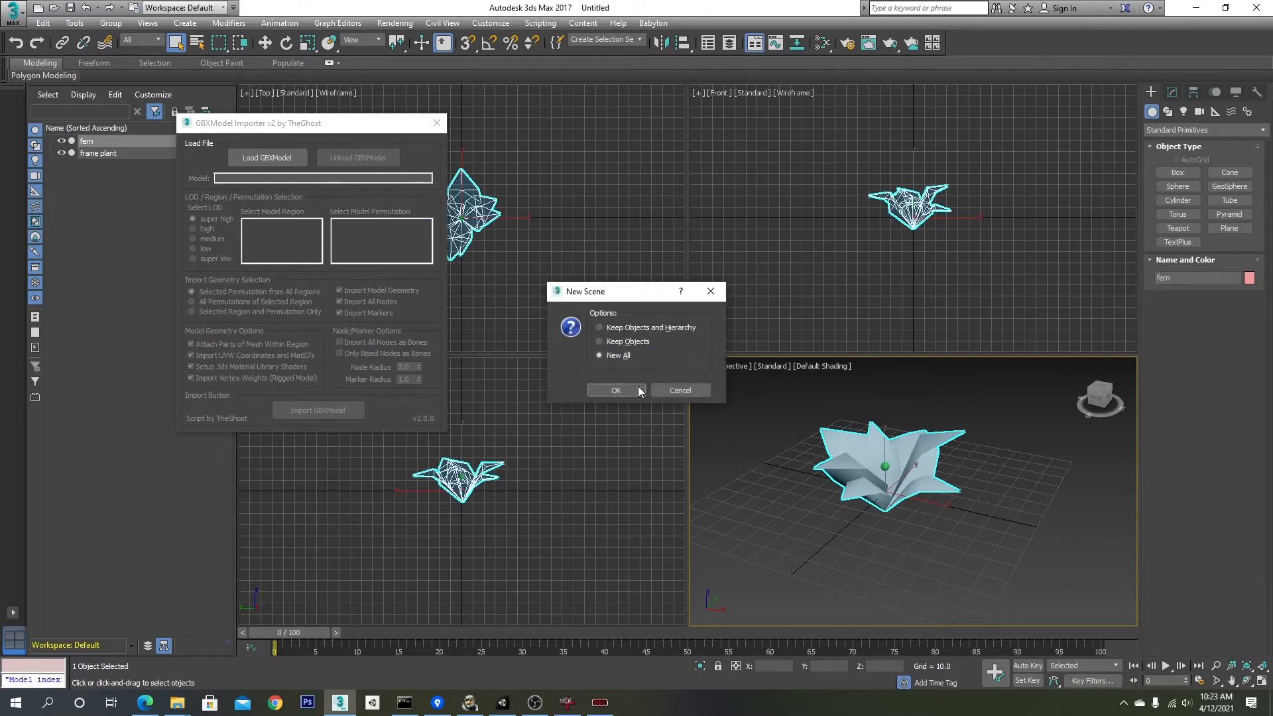
pyautogui.click(616, 390)
# Step: Load plant_broadleaf_short.gbxmodel from the plants folder and import its base00 permutation at super high LOD
pyautogui.click(289, 160)
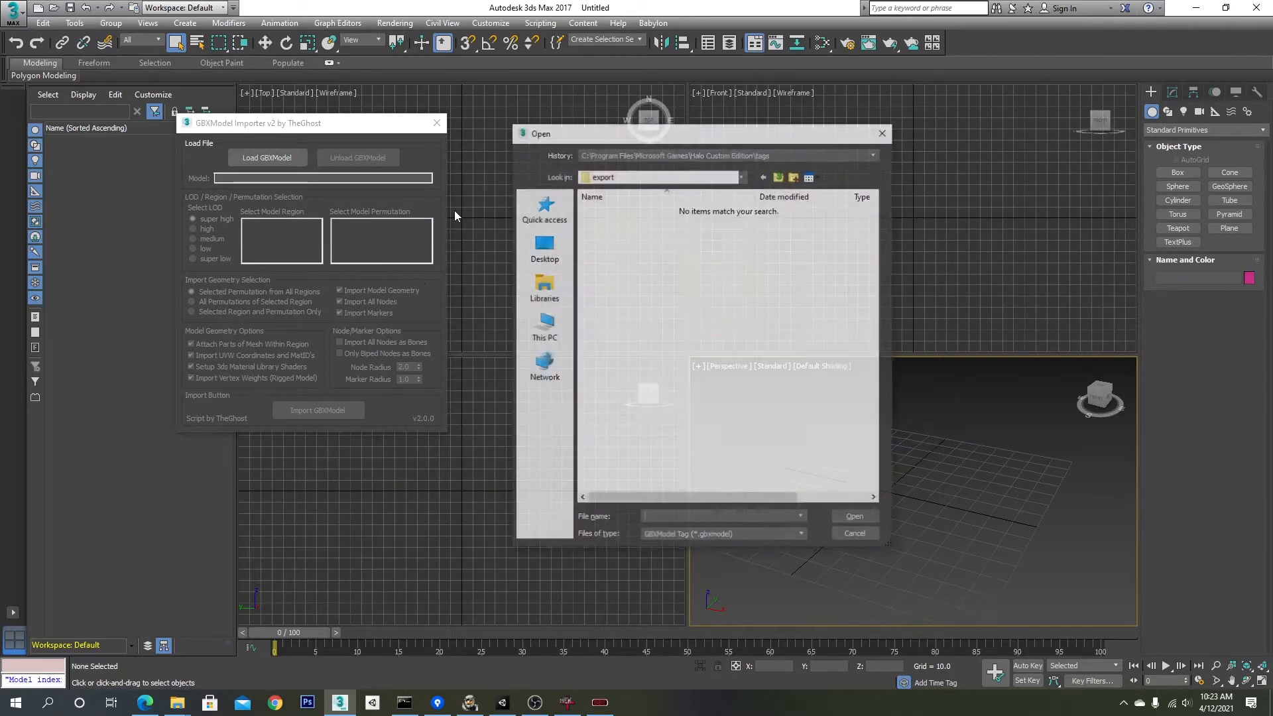
pyautogui.click(789, 154)
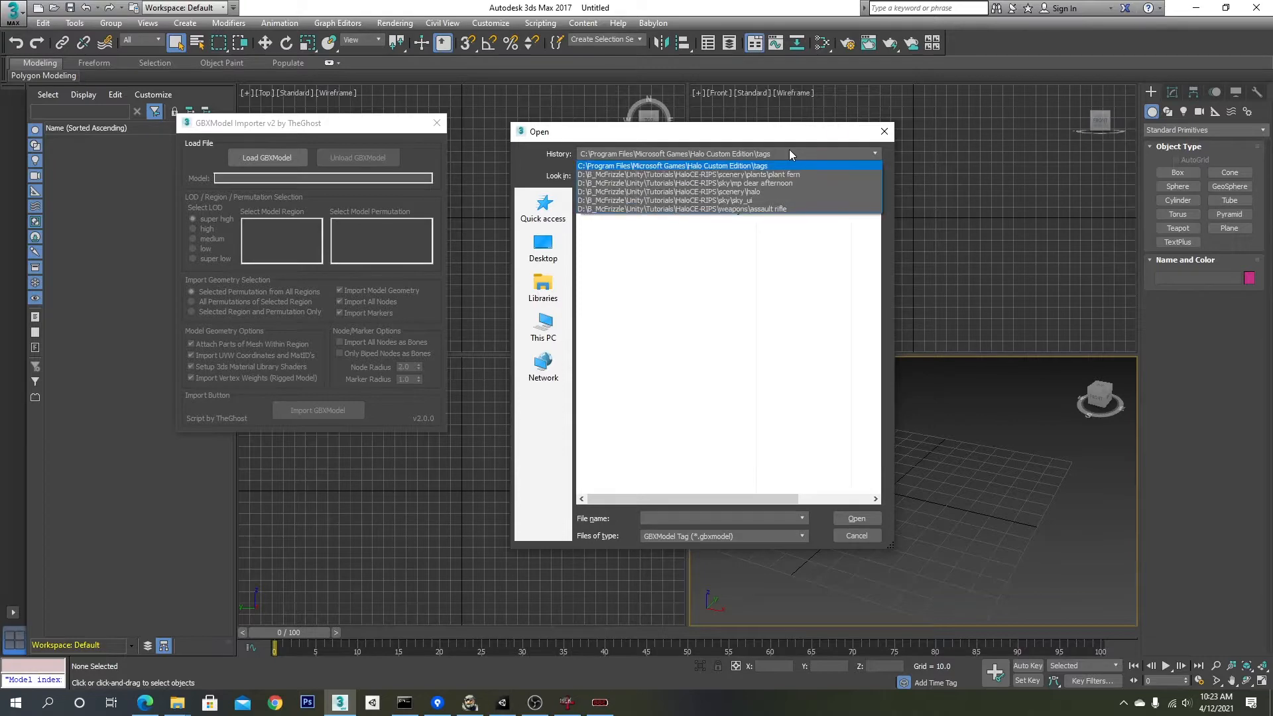
pyautogui.click(793, 174)
pyautogui.click(781, 177)
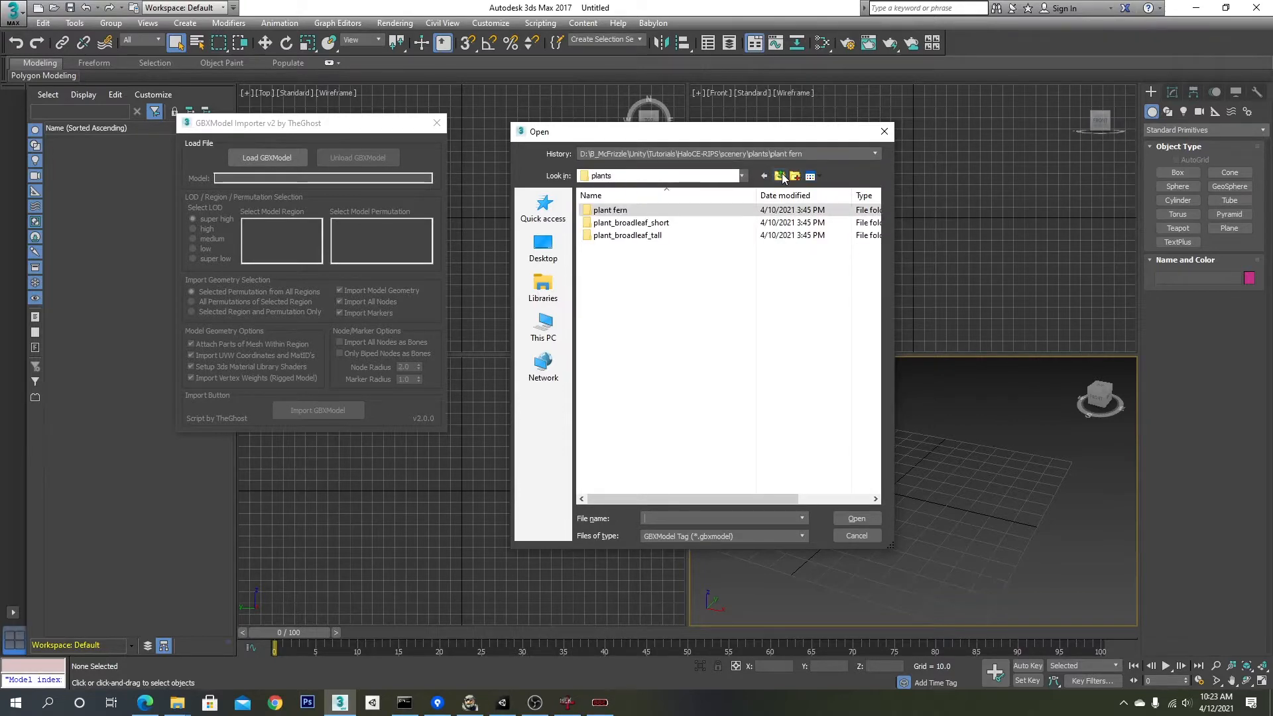
pyautogui.doubleClick(678, 224)
pyautogui.doubleClick(630, 211)
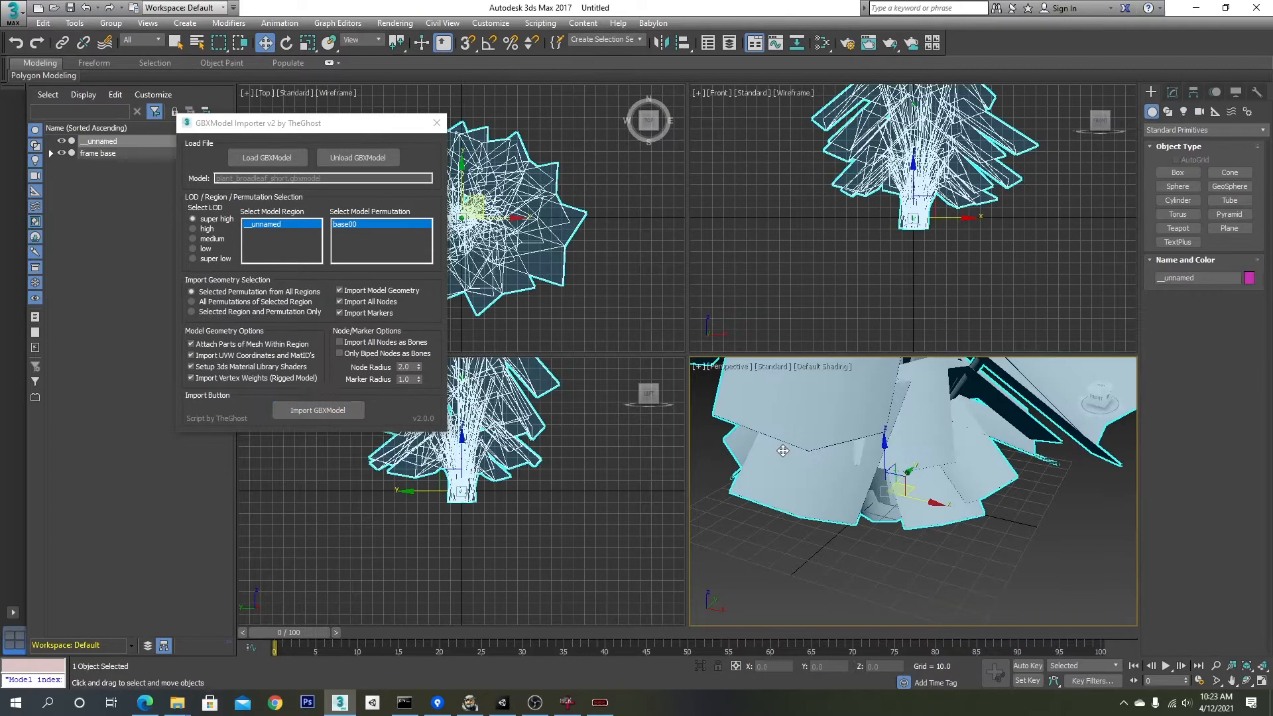
# Step: Export the short broadleaf plant to the export folder as an FBX file named plant-broad-leaf-short
pyautogui.click(15, 12)
pyautogui.click(44, 229)
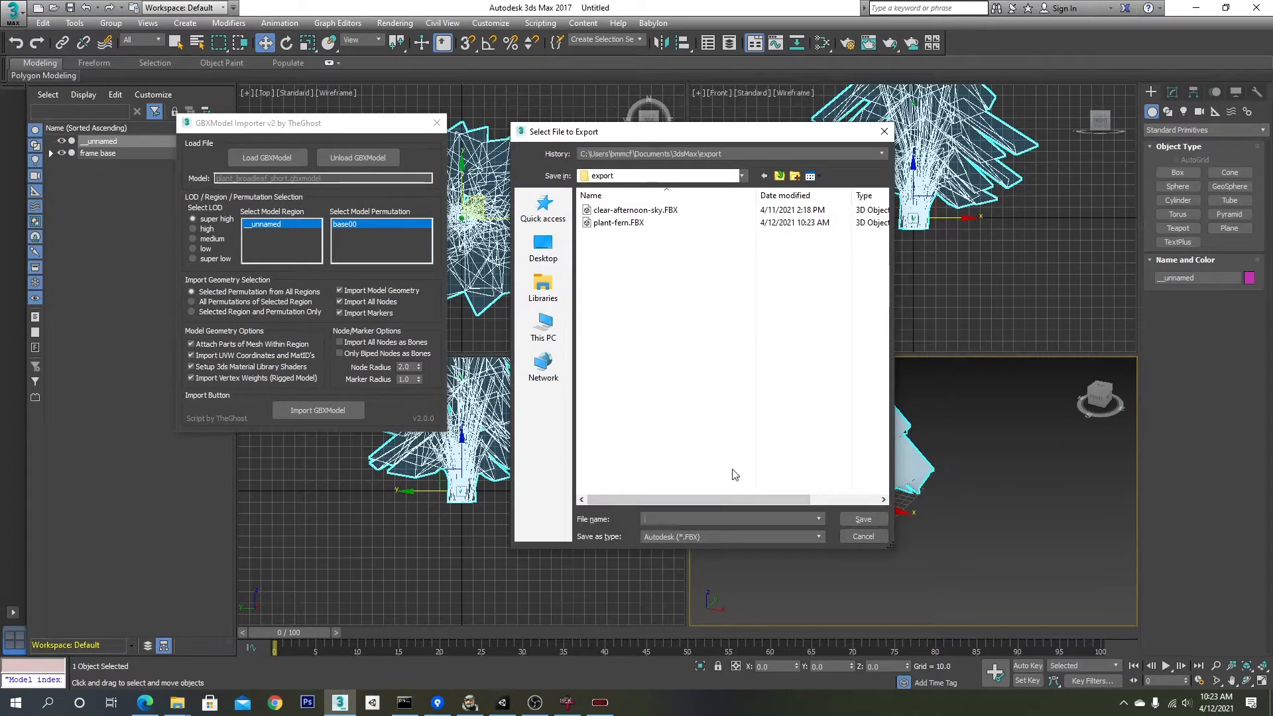
pyautogui.write('plant-')
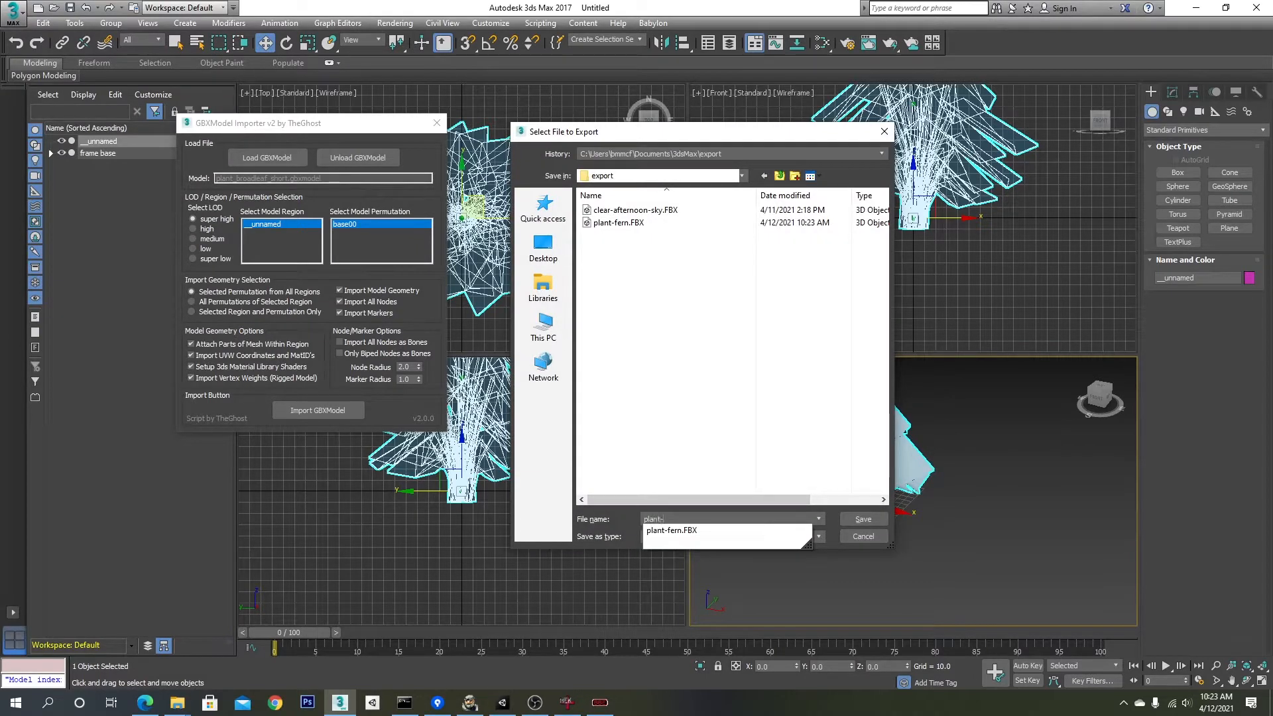
pyautogui.write('brao')
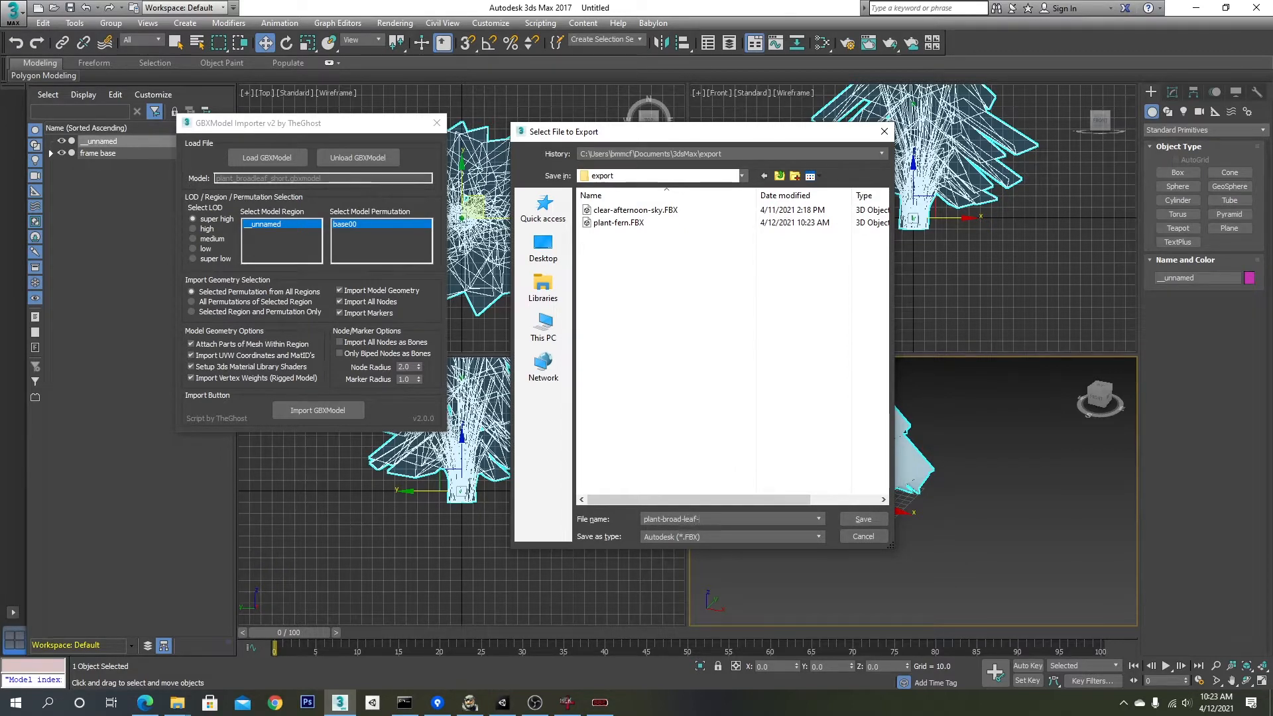
pyautogui.press('Return')
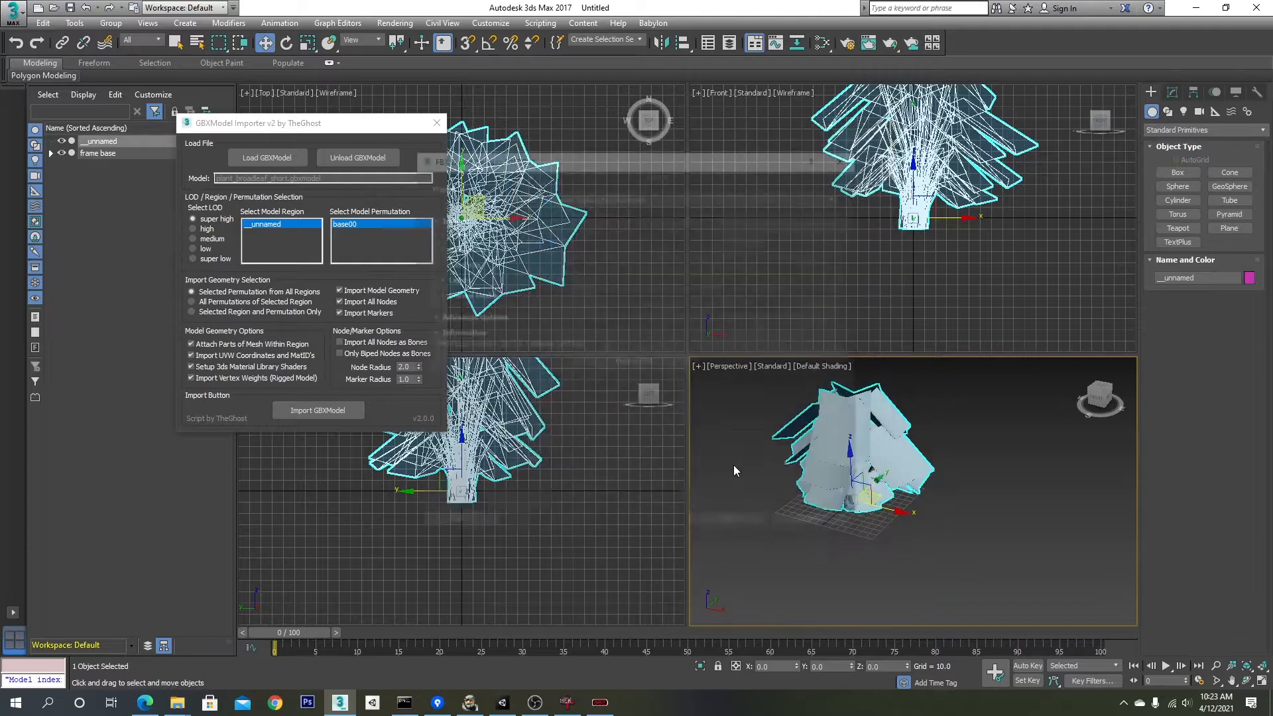
pyautogui.click(740, 522)
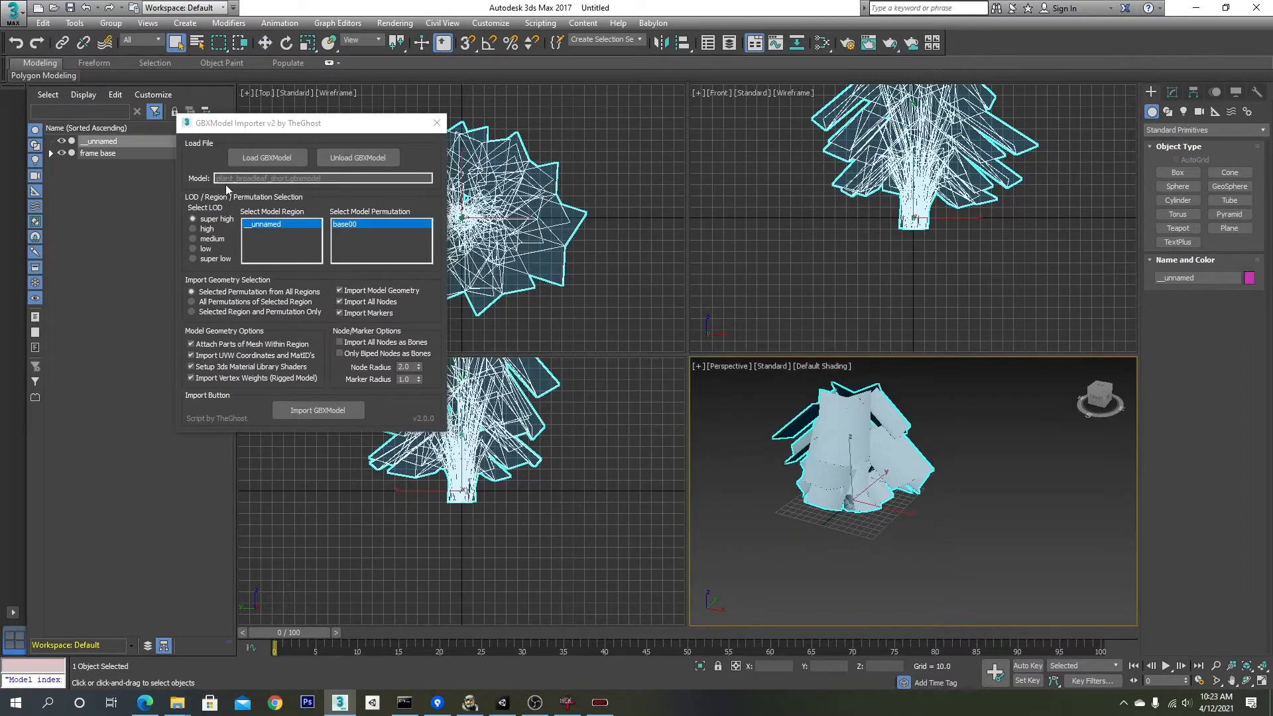
# Step: Unload the short broadleaf GBXModel and reset to a new scene with New All, discarding the changes
pyautogui.click(345, 157)
pyautogui.click(37, 9)
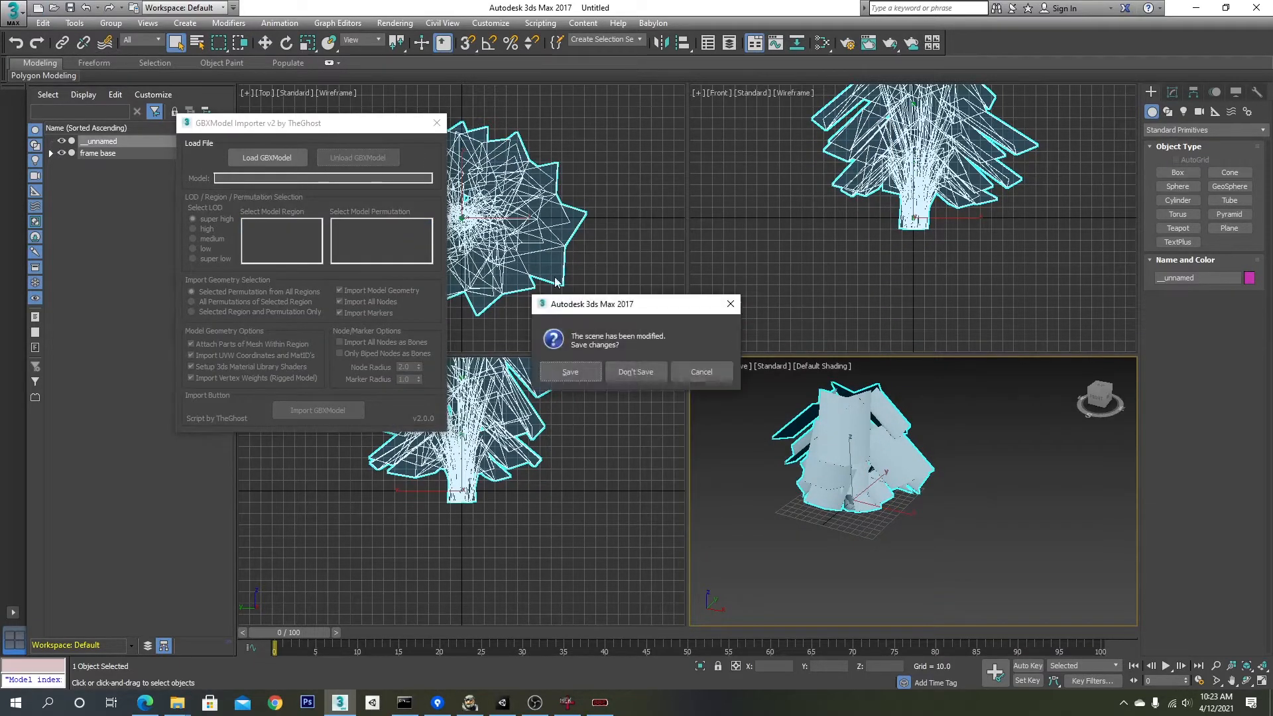
pyautogui.click(651, 375)
pyautogui.click(616, 390)
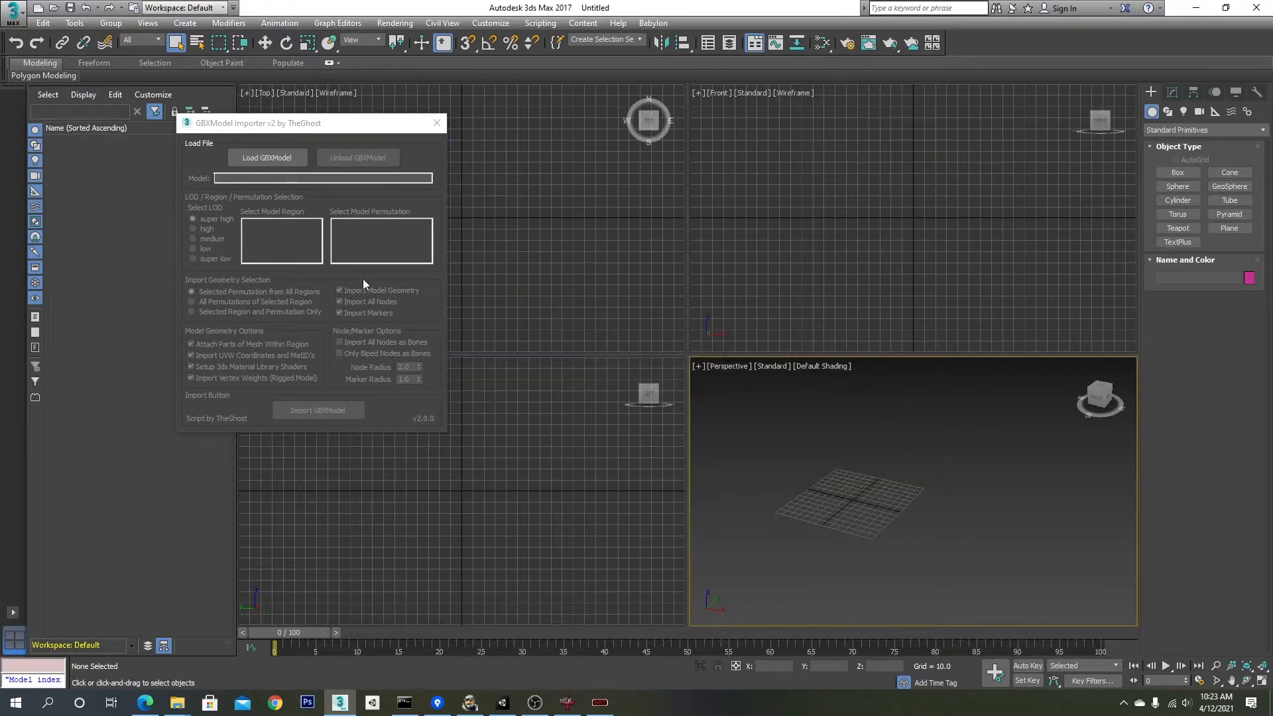
# Step: Check the plant_broadleaf_tall folder and its bitmaps subfolder for a GBXModel file
pyautogui.click(262, 158)
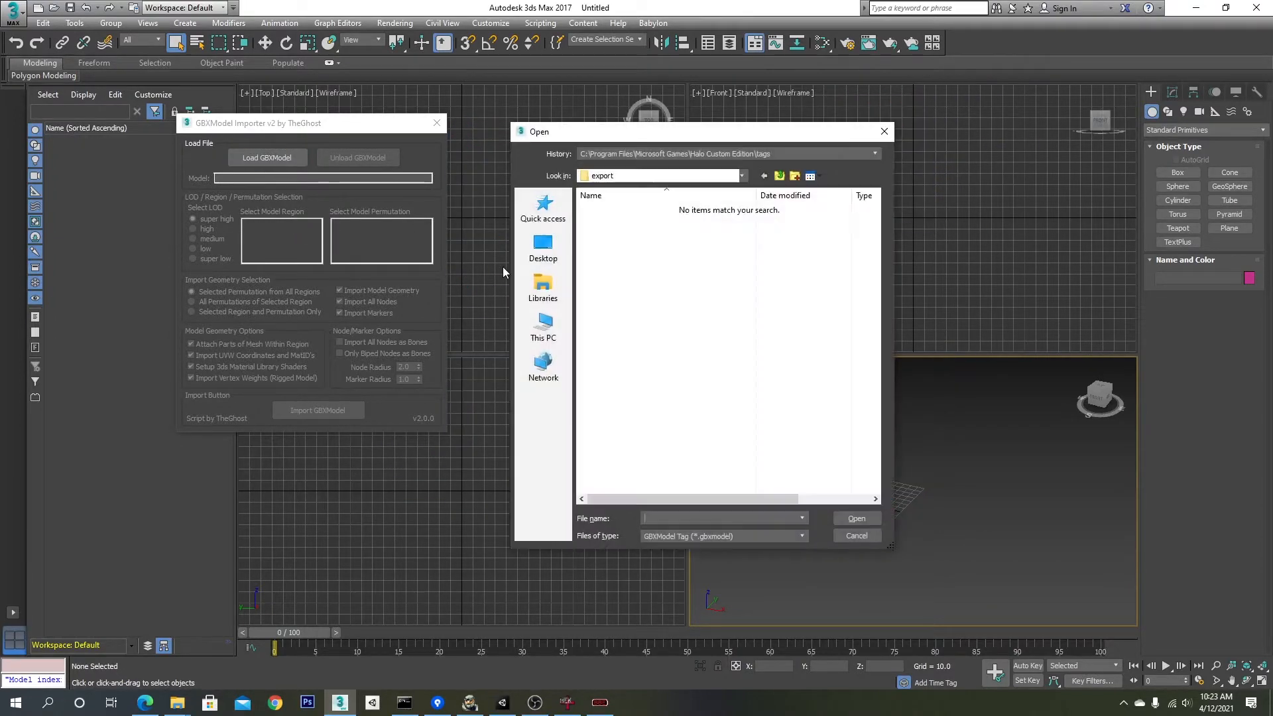
pyautogui.click(756, 153)
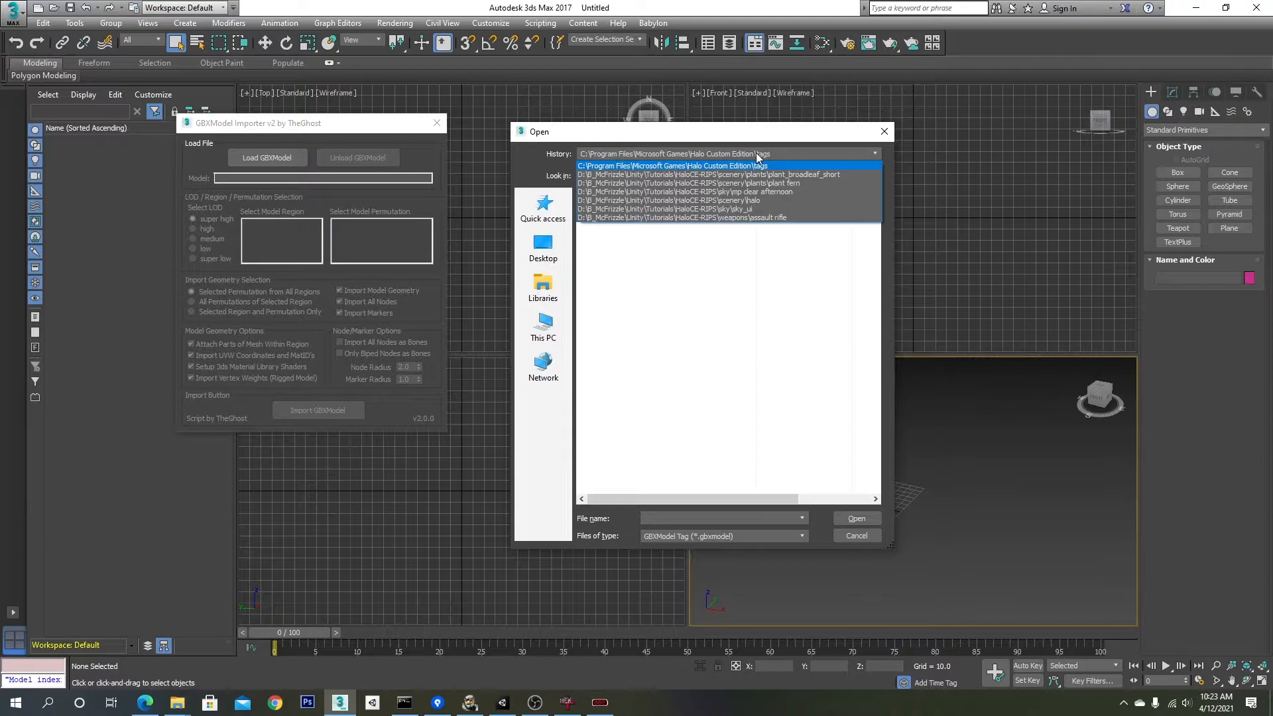
pyautogui.click(789, 174)
pyautogui.click(780, 177)
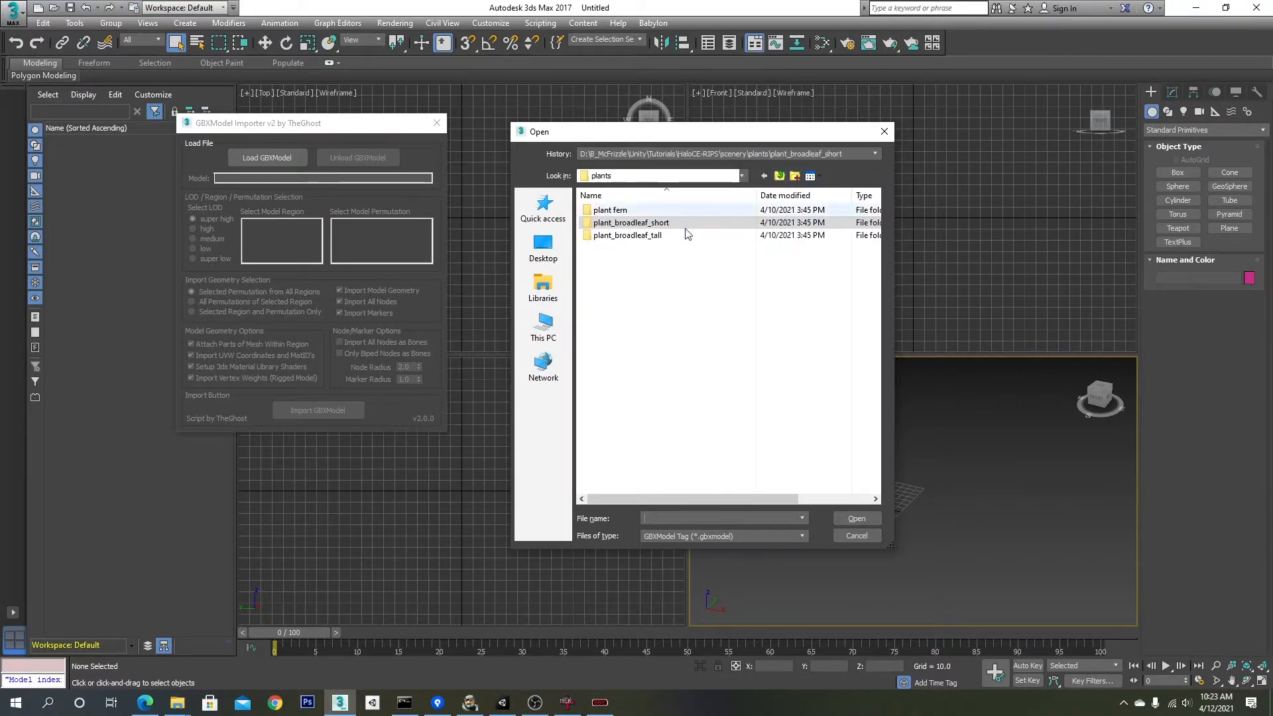
pyautogui.doubleClick(662, 236)
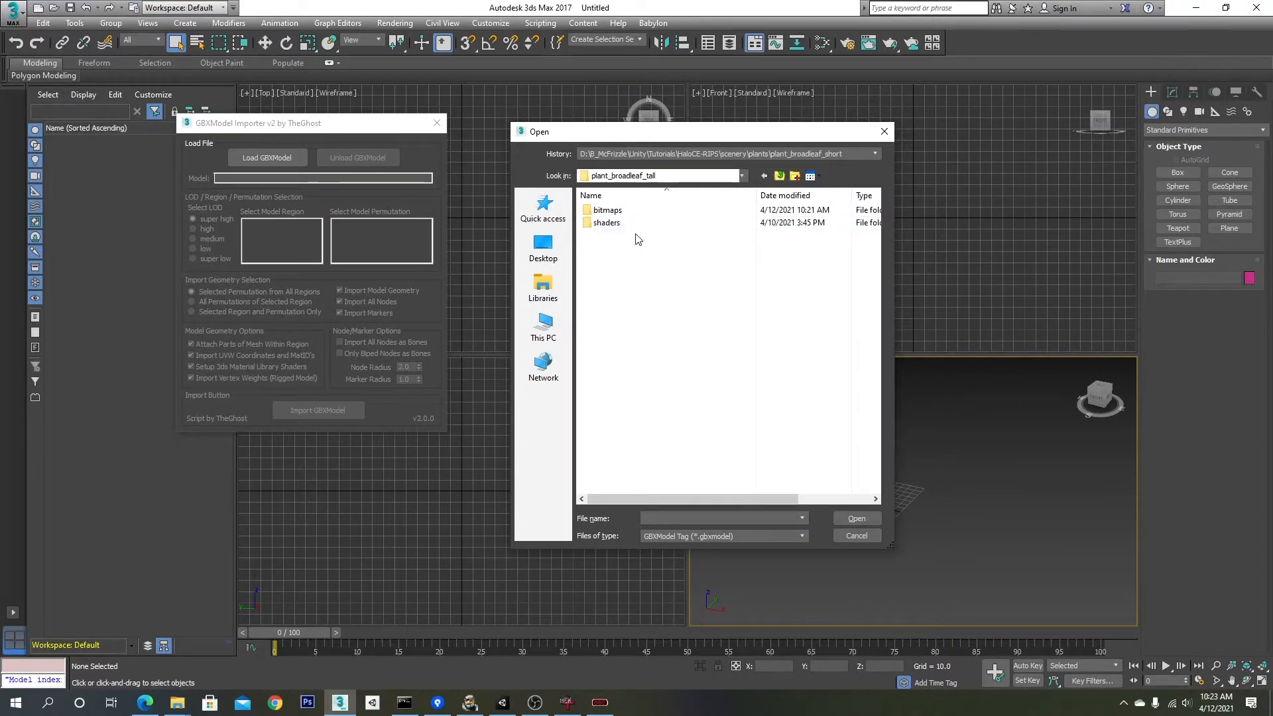
pyautogui.doubleClick(606, 211)
pyautogui.click(781, 180)
pyautogui.click(782, 180)
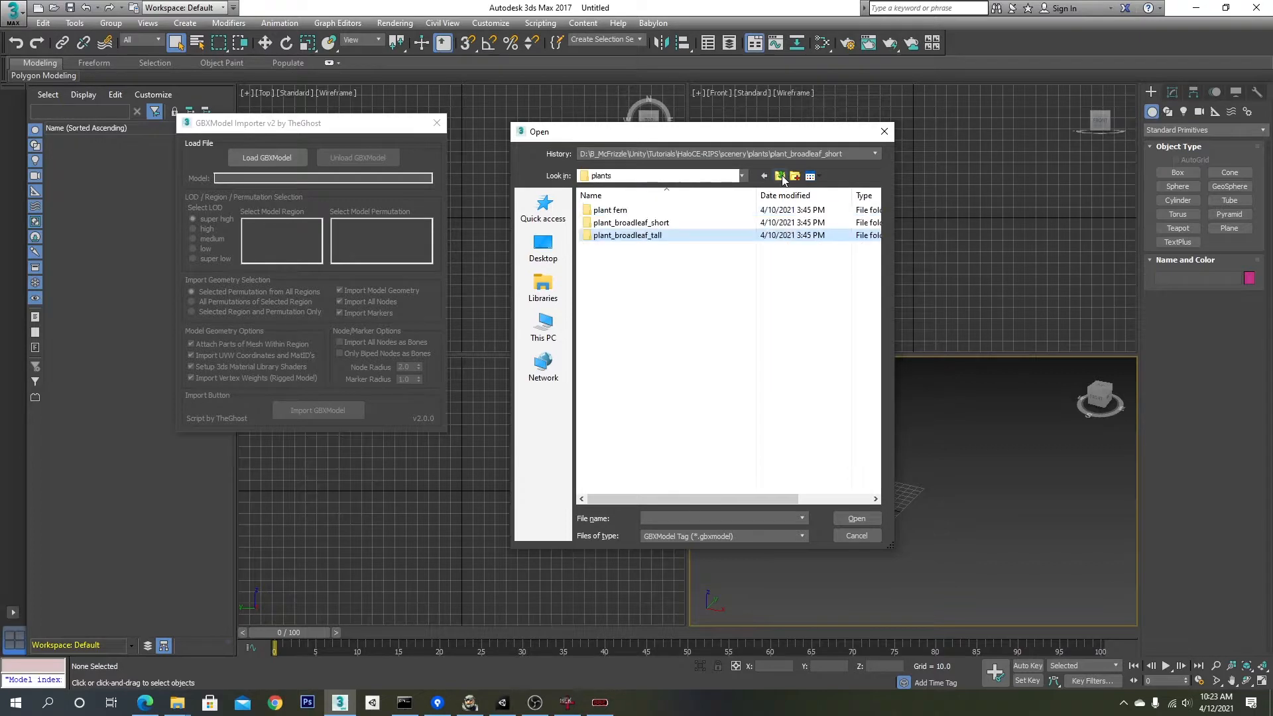
# Step: Load the a50_rock_large GBXModel from the scenery rocks folder and import its base00 permutation at super high LOD
pyautogui.click(782, 178)
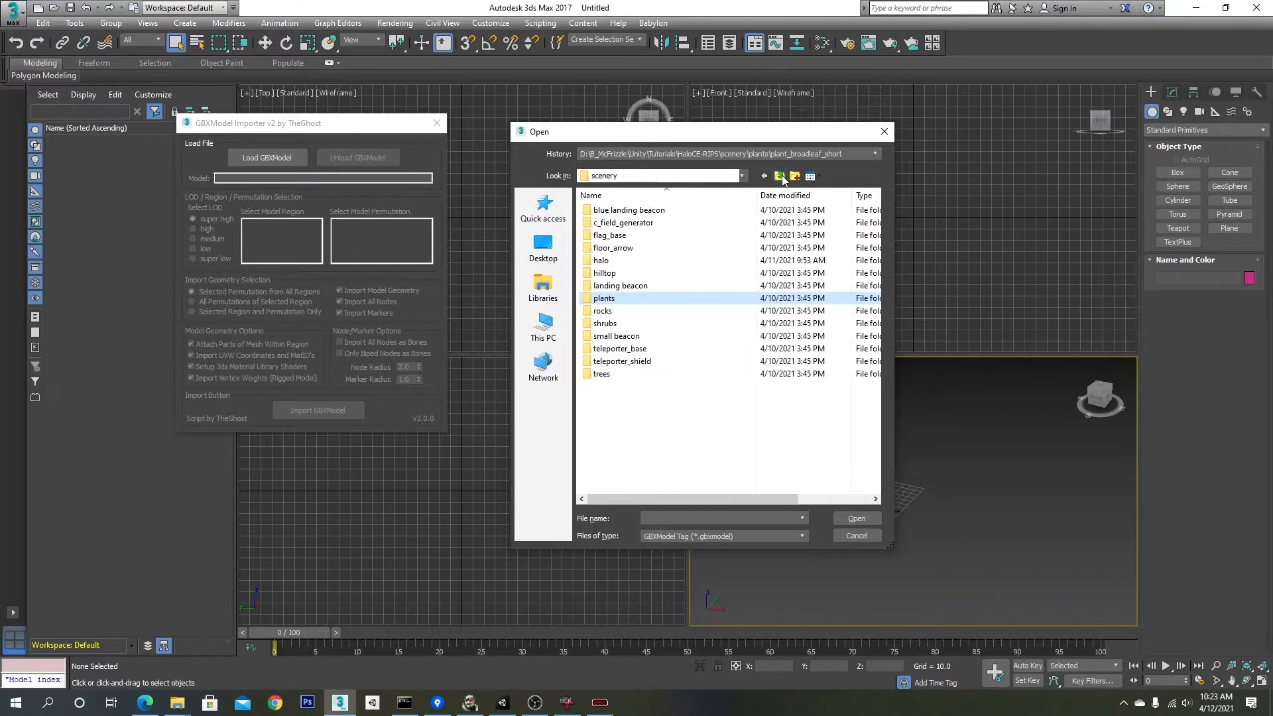
pyautogui.doubleClick(624, 309)
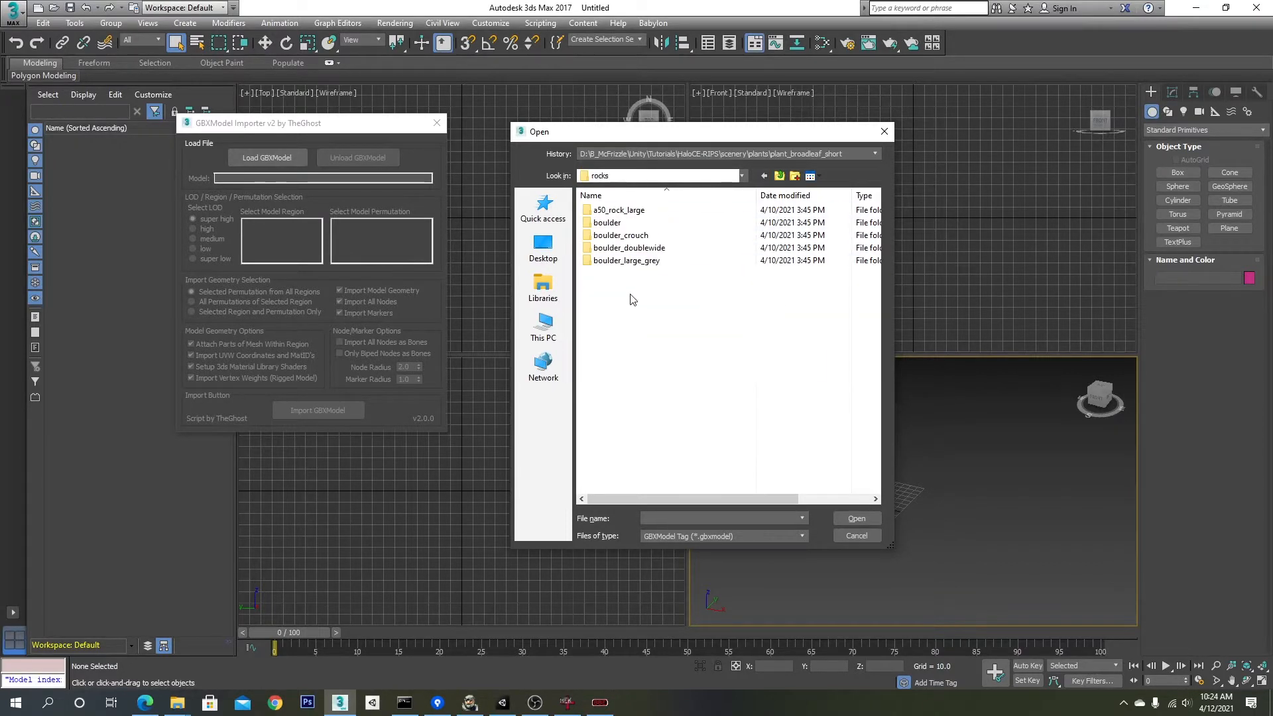
pyautogui.click(782, 176)
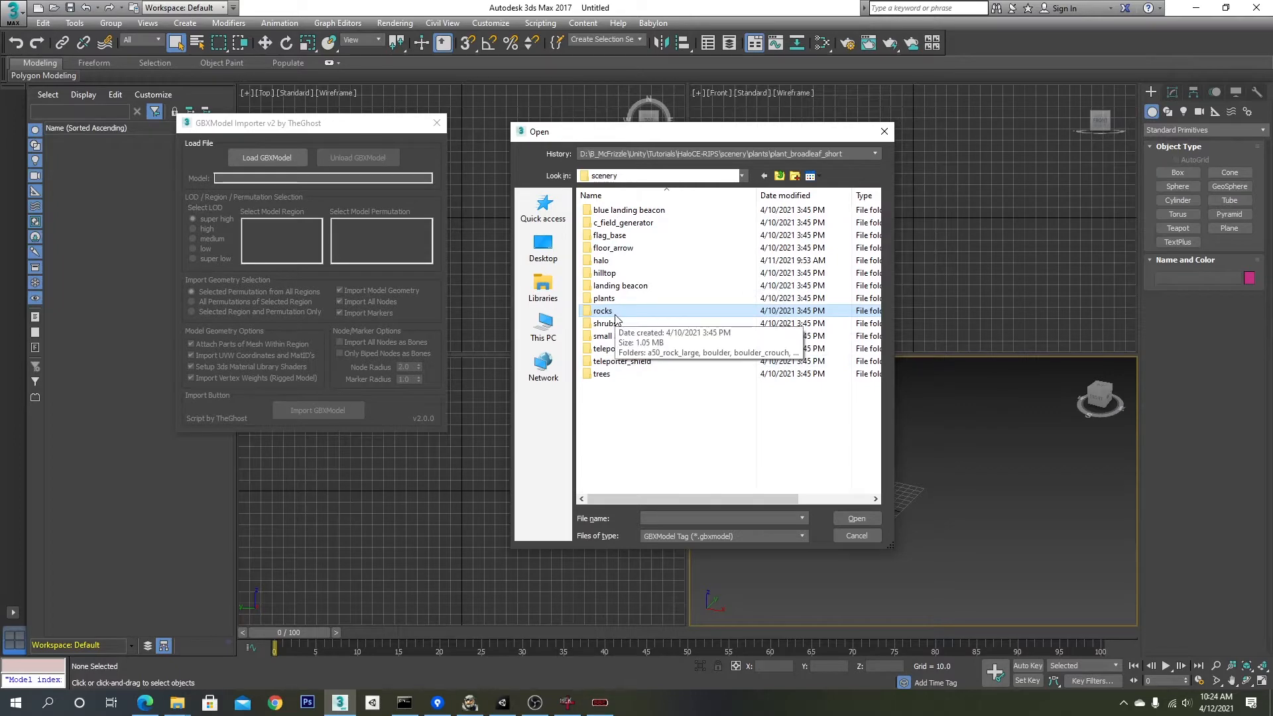
pyautogui.doubleClick(613, 317)
pyautogui.doubleClick(644, 210)
pyautogui.doubleClick(643, 236)
pyautogui.click(318, 410)
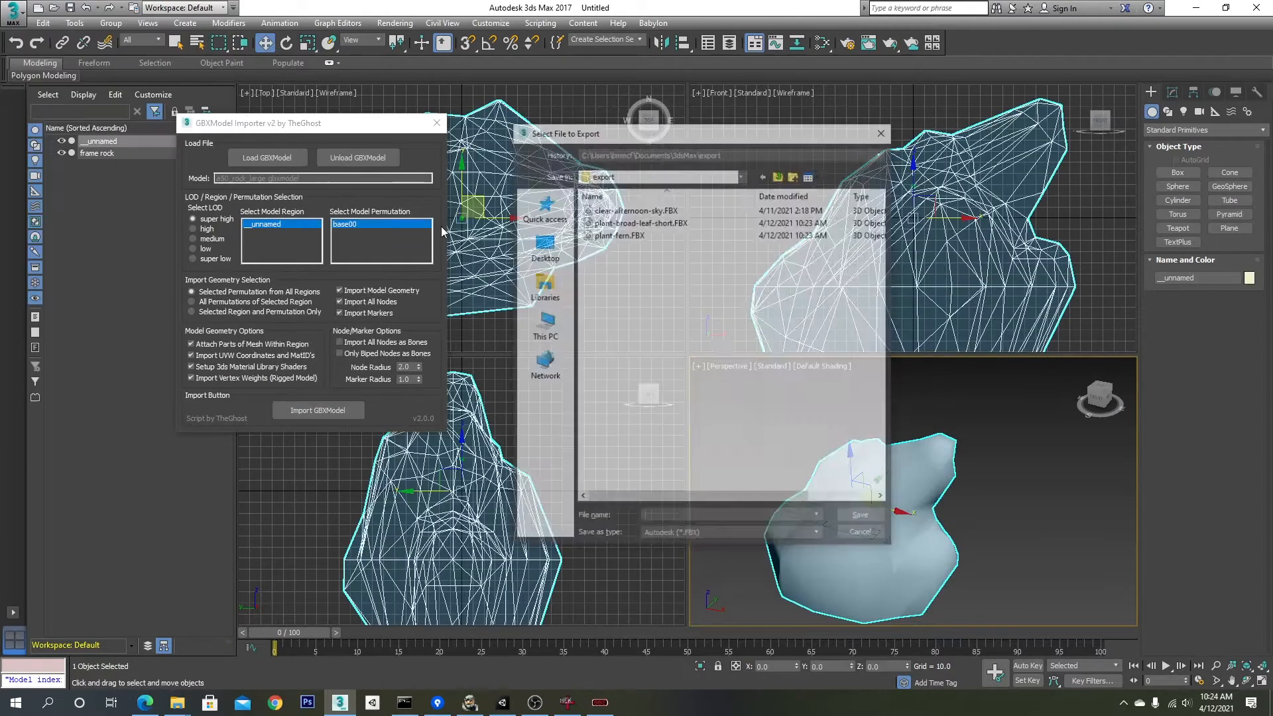
# Step: Export the large rock as an FBX file named a50-rock-large and unload its GBXModel
pyautogui.write('large')
pyautogui.press('Return')
pyautogui.click(340, 160)
# Step: Import the boulder_doublewide GBXModel, export it as an FBX file named boulder-double, and unload the model
pyautogui.click(267, 157)
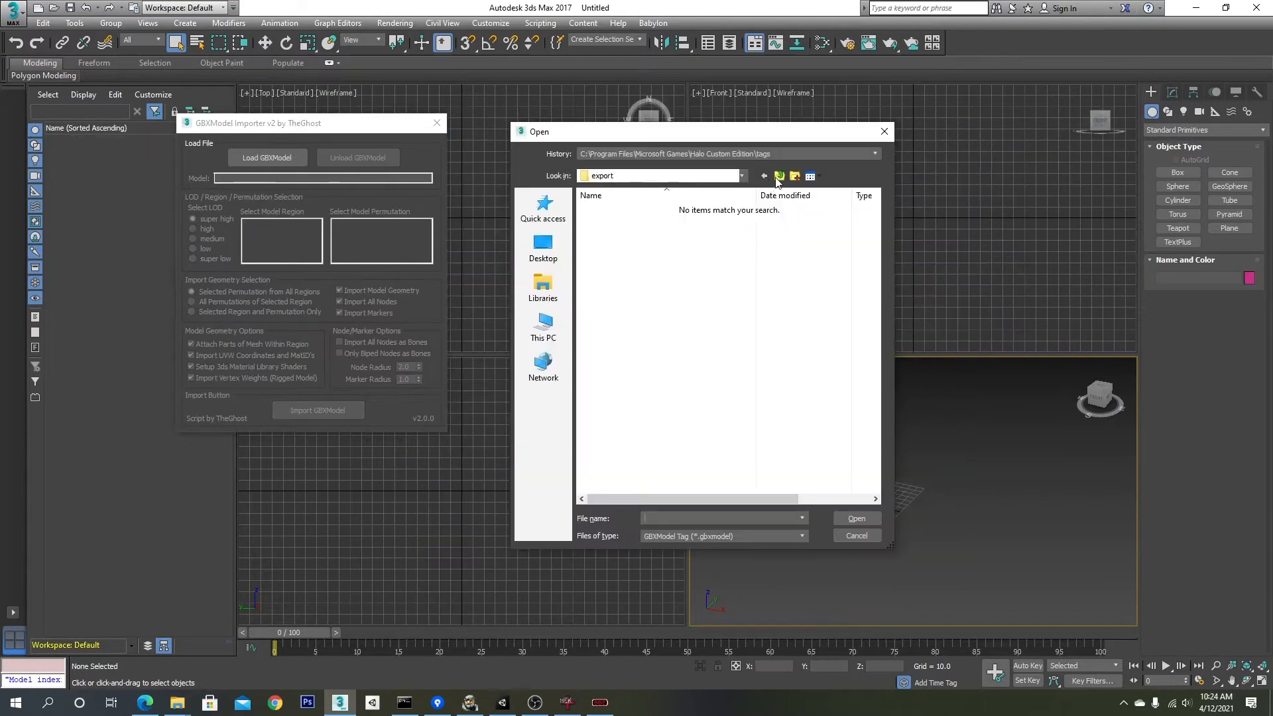
pyautogui.click(319, 410)
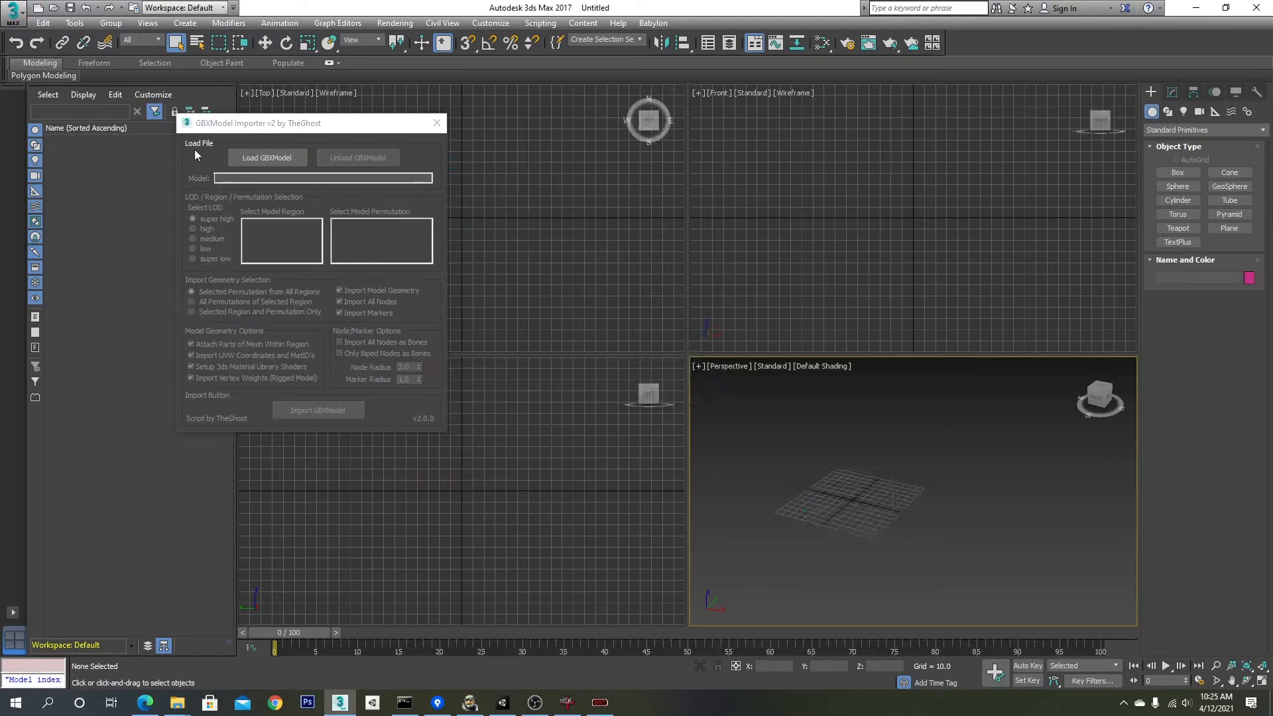
pyautogui.click(12, 12)
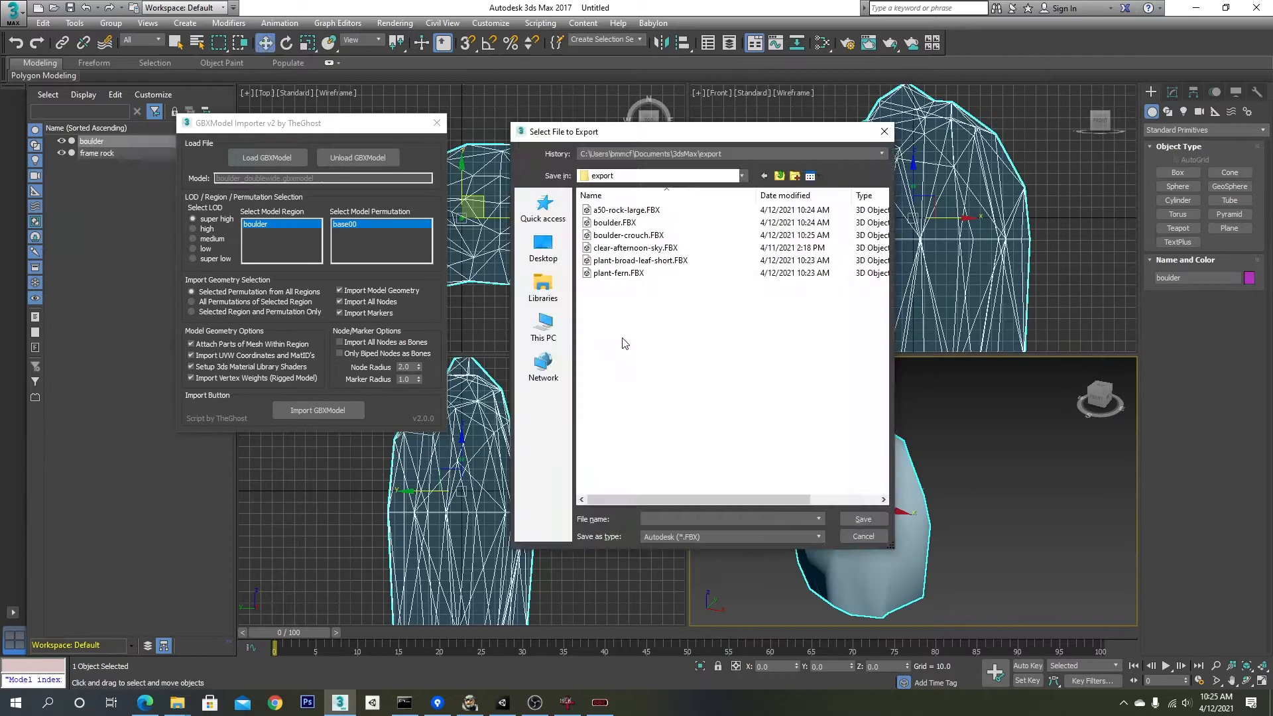
pyautogui.write('boulder-double')
pyautogui.press('Return')
pyautogui.click(358, 157)
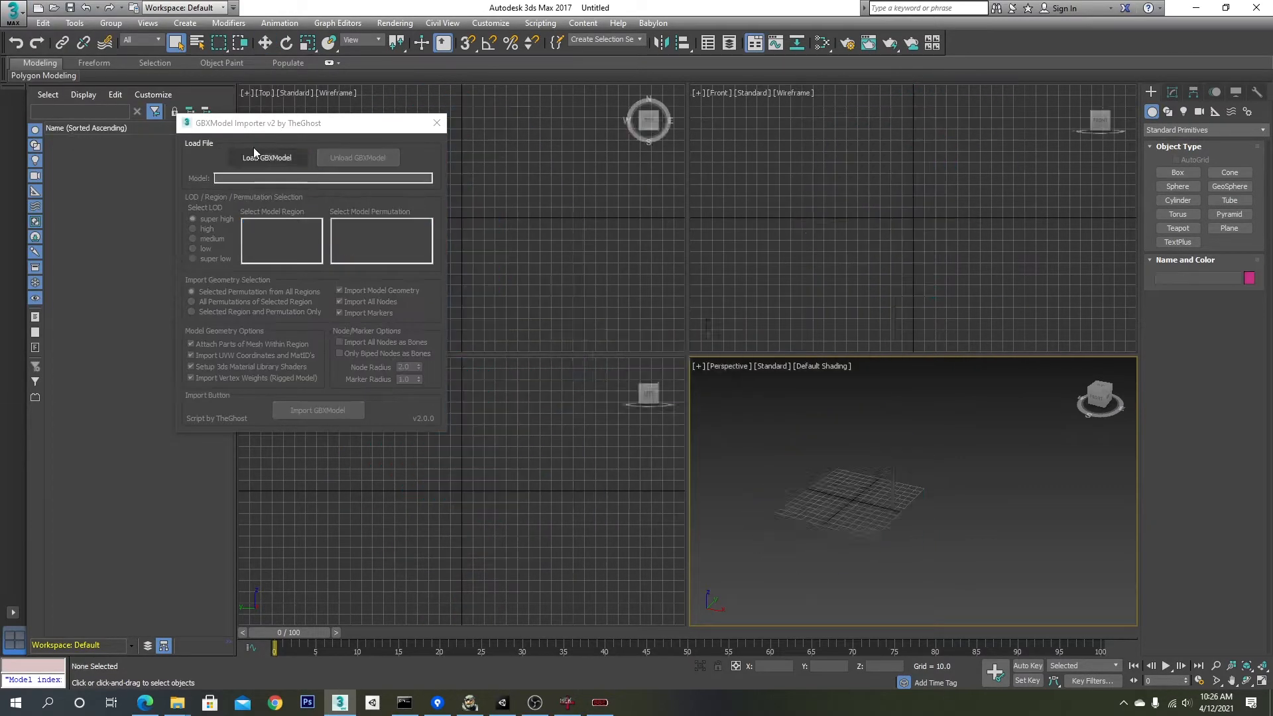
pyautogui.click(254, 152)
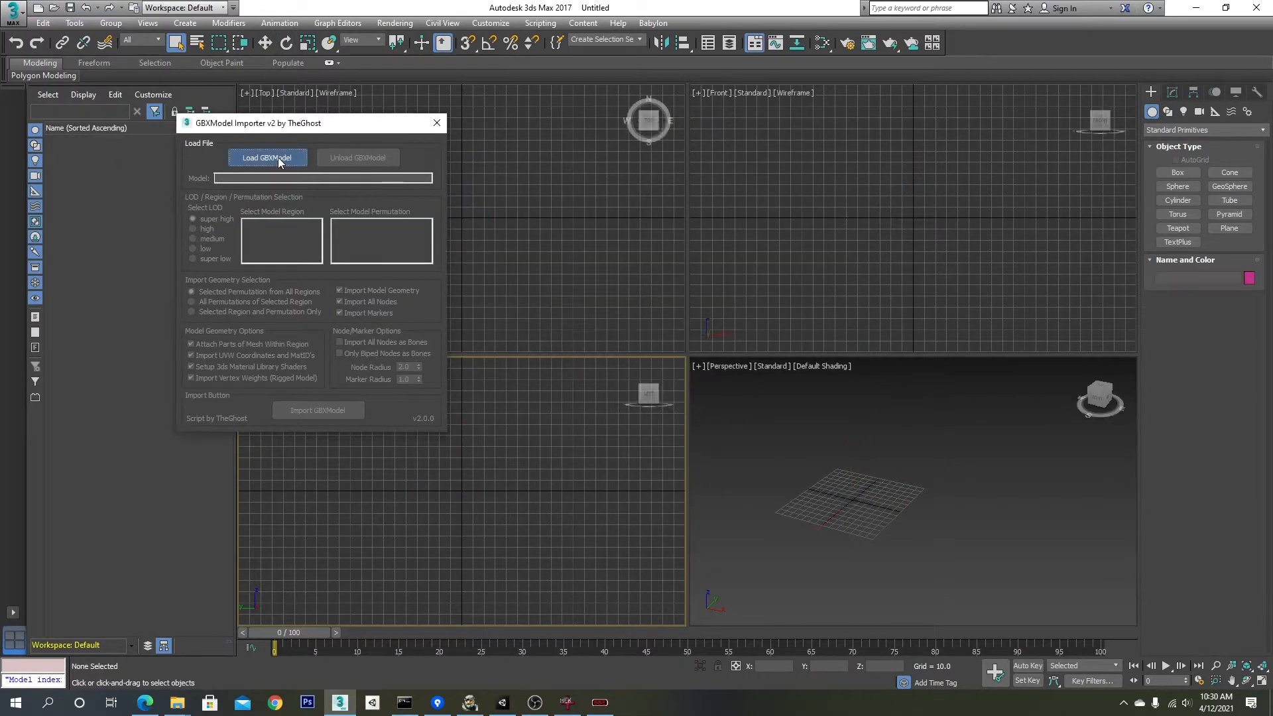
pyautogui.click(268, 158)
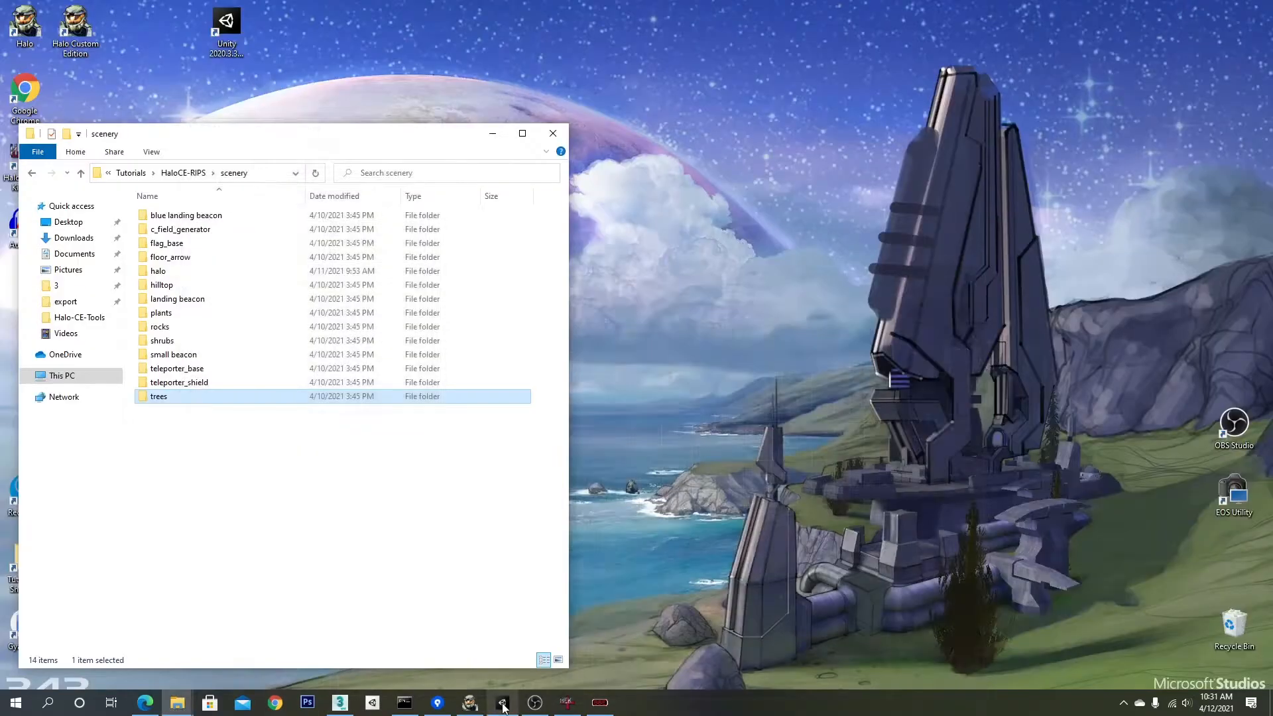
# Step: Switch to Unity and bring up the project's b30 bitmaps folder window over it, widened to show the full path
pyautogui.click(503, 705)
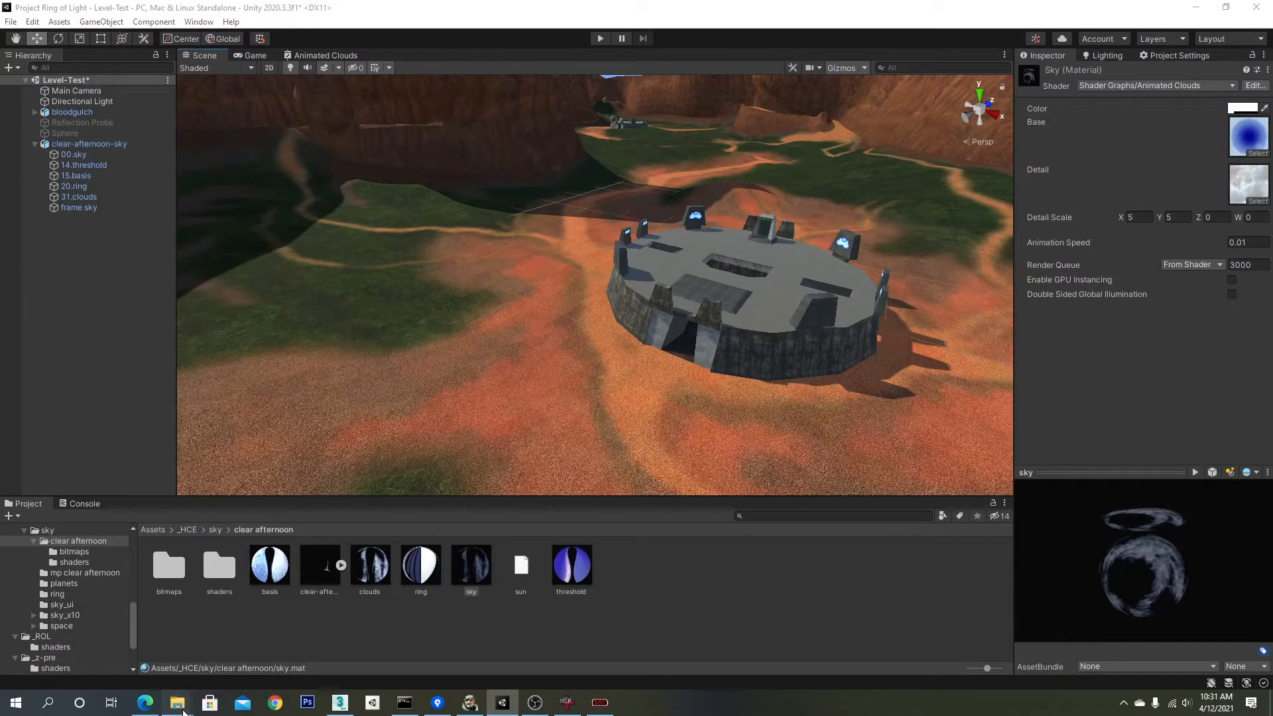
pyautogui.moveTo(184, 709)
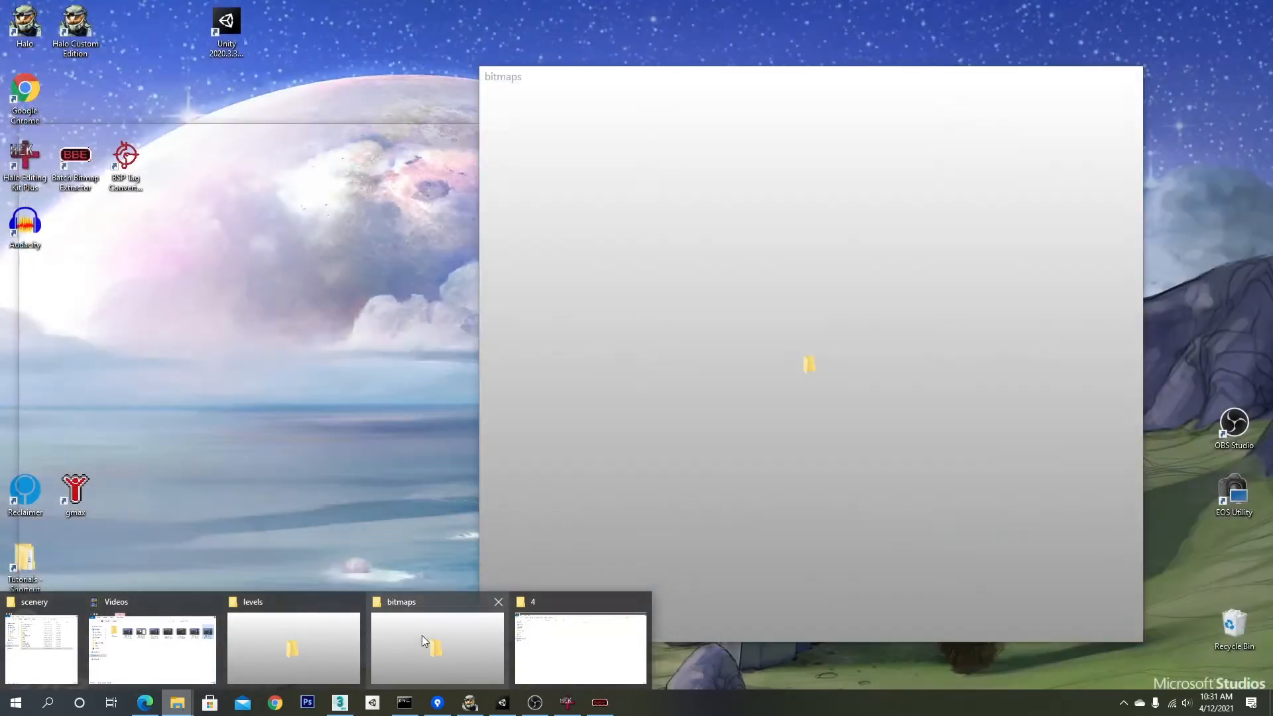
pyautogui.click(412, 617)
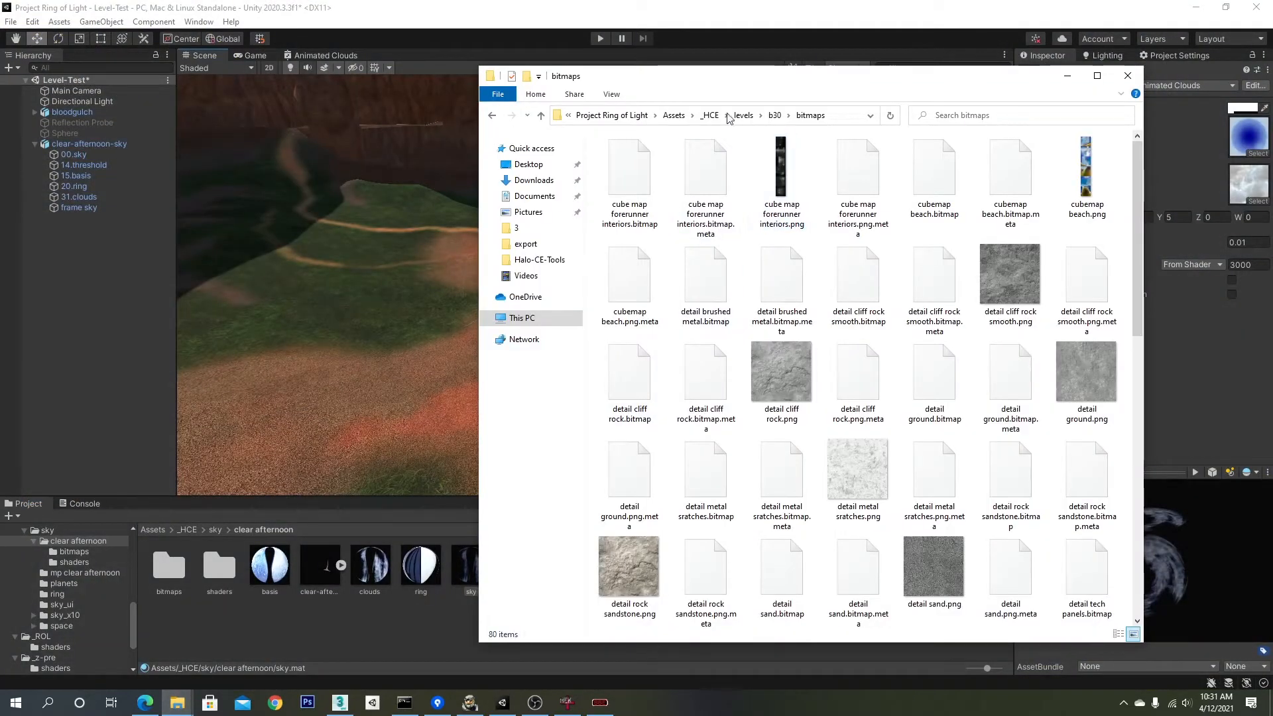
pyautogui.moveTo(712, 85); pyautogui.dragTo(627, 60)
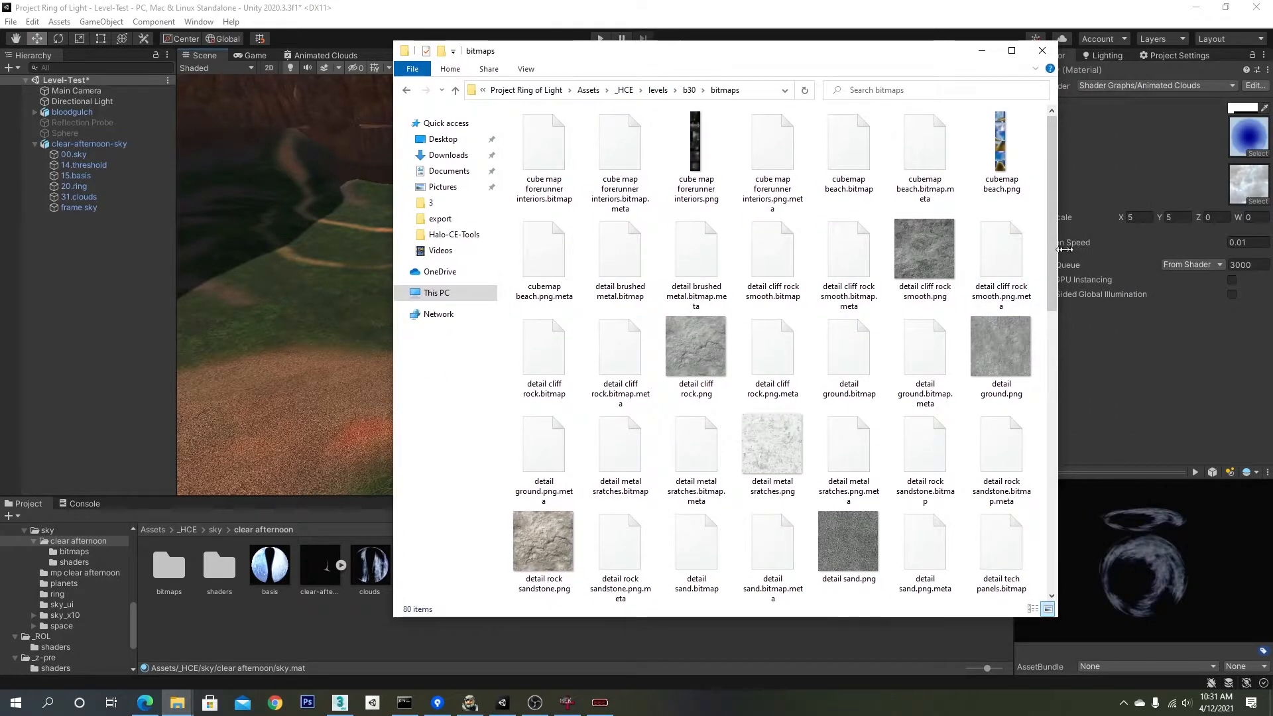
pyautogui.moveTo(1065, 249); pyautogui.dragTo(1199, 248)
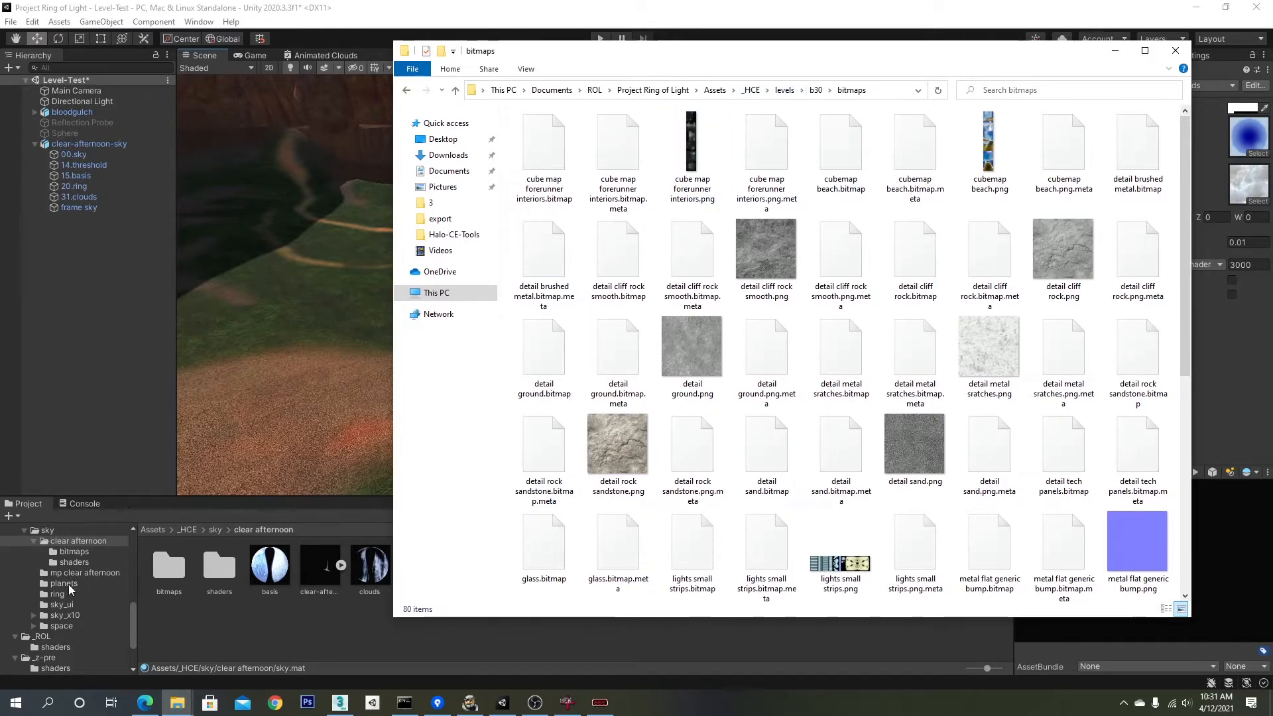
# Step: Return to Unity and open the teleporter_shield folder under _HCE/scenery in the project assets
pyautogui.scroll(8, 67, 594)
pyautogui.click(24, 602)
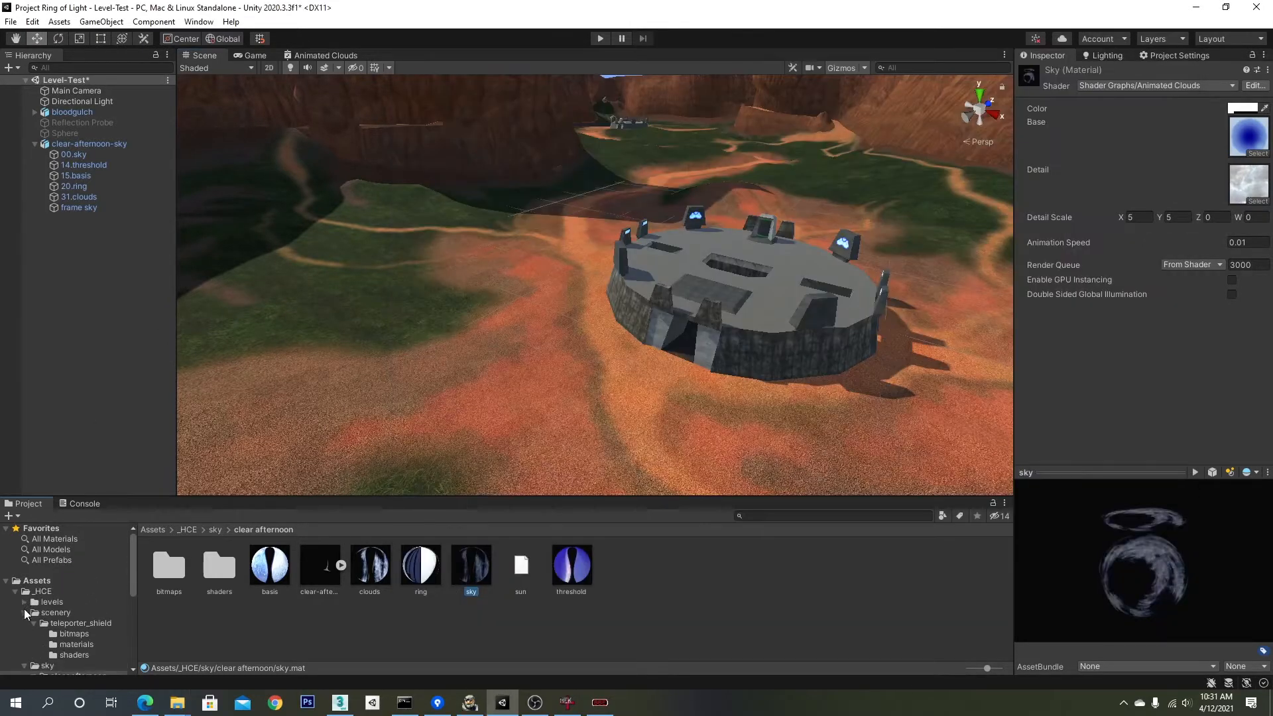
pyautogui.click(63, 625)
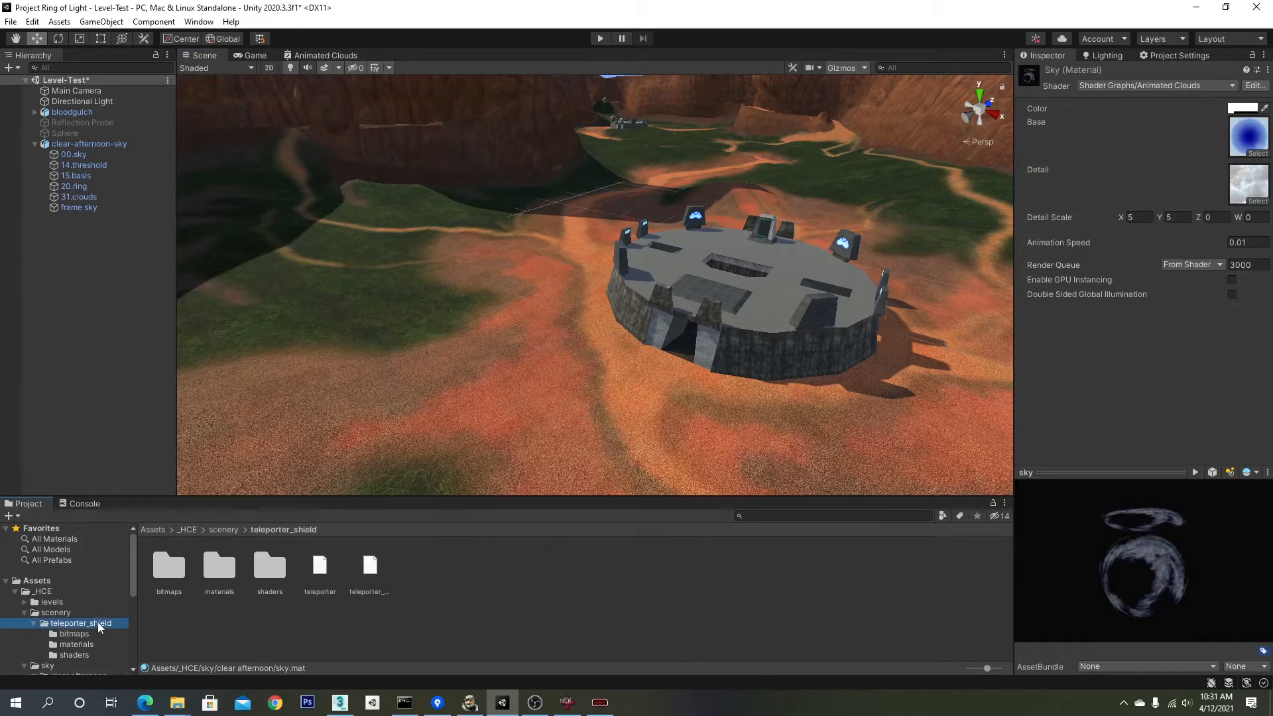
# Step: Select the scenery folder in the Unity project assets, and open the same _HCE/scenery project folder in File Explorer
pyautogui.scroll(-2, 77, 623)
pyautogui.click(56, 573)
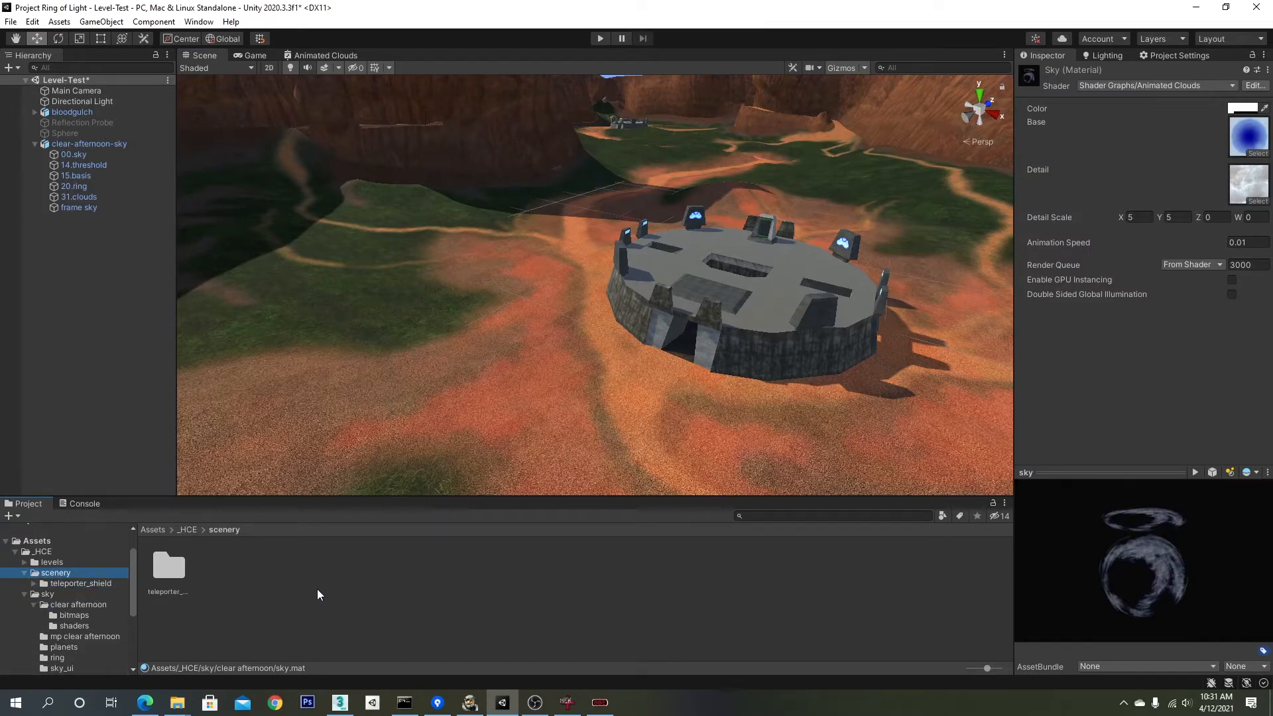
pyautogui.moveTo(183, 704)
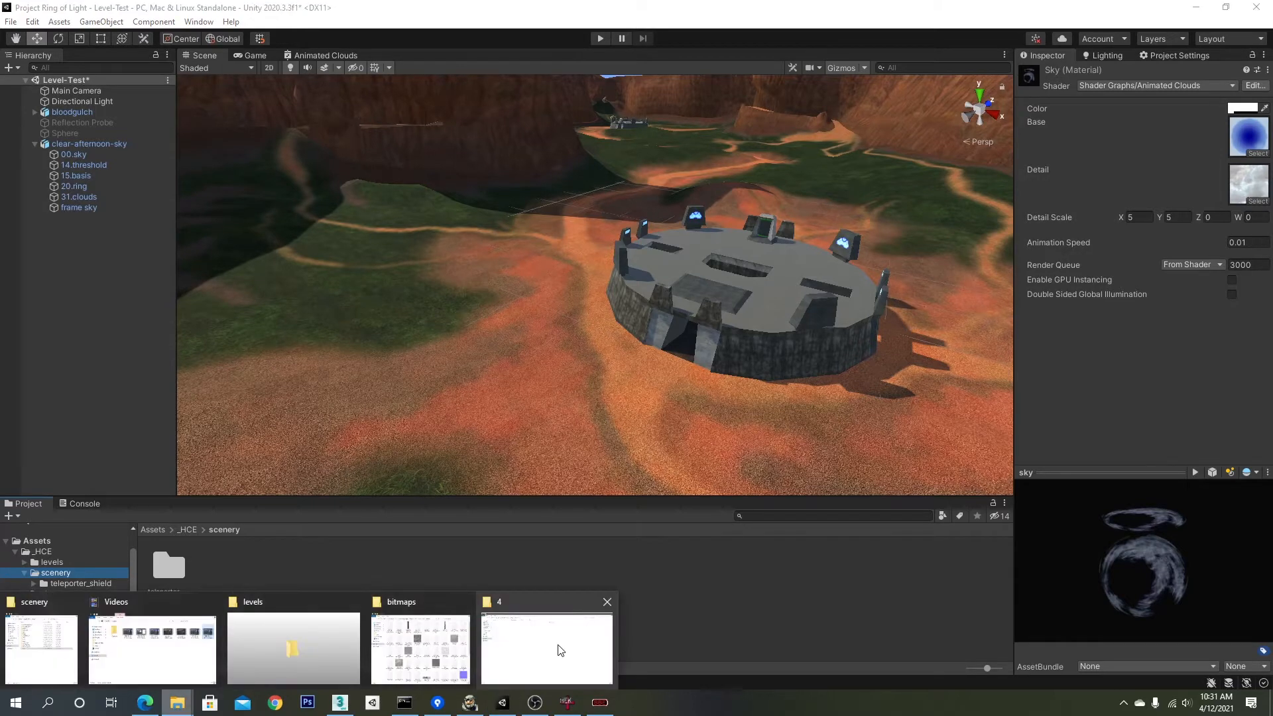
pyautogui.click(420, 649)
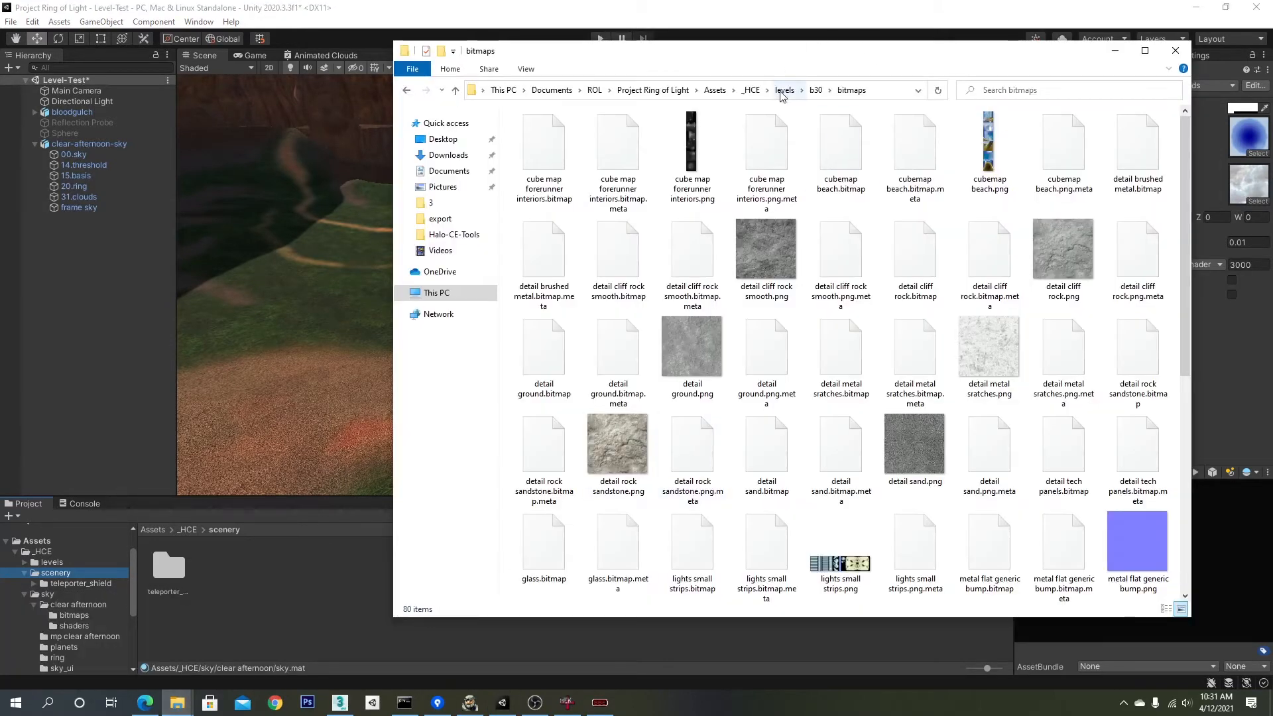
pyautogui.click(751, 90)
pyautogui.doubleClick(537, 146)
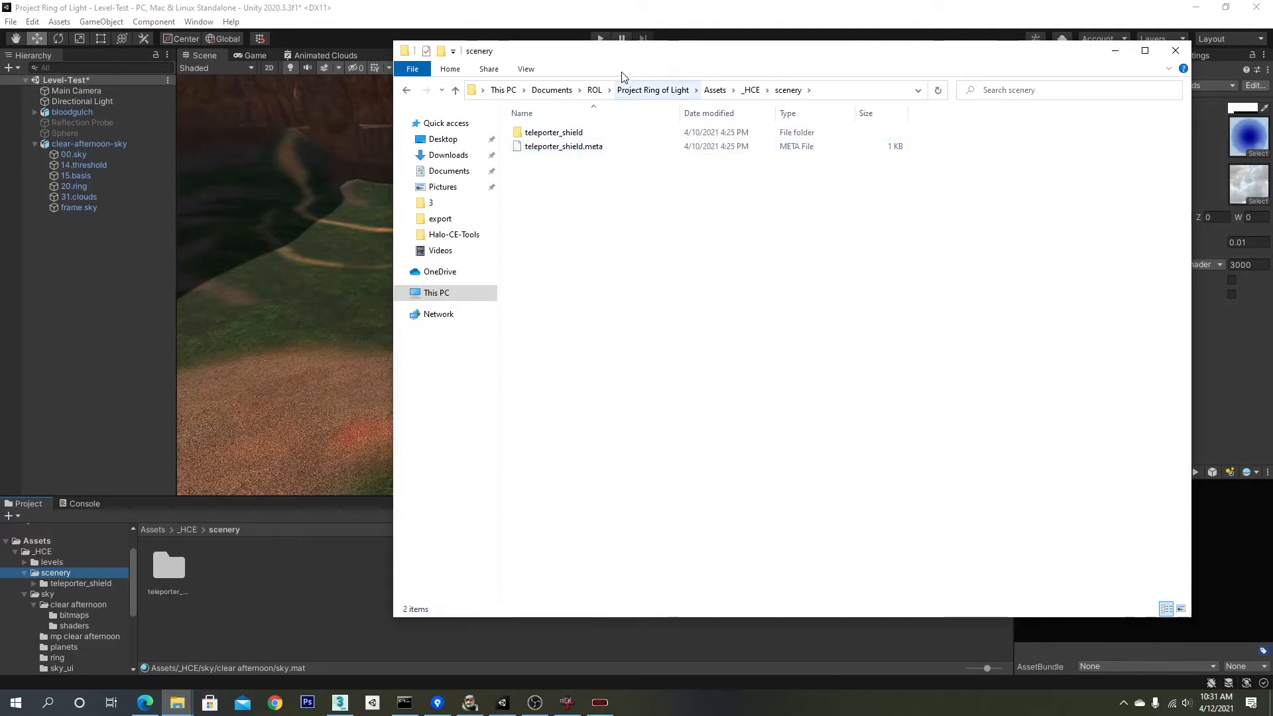
pyautogui.moveTo(606, 60); pyautogui.dragTo(685, 78)
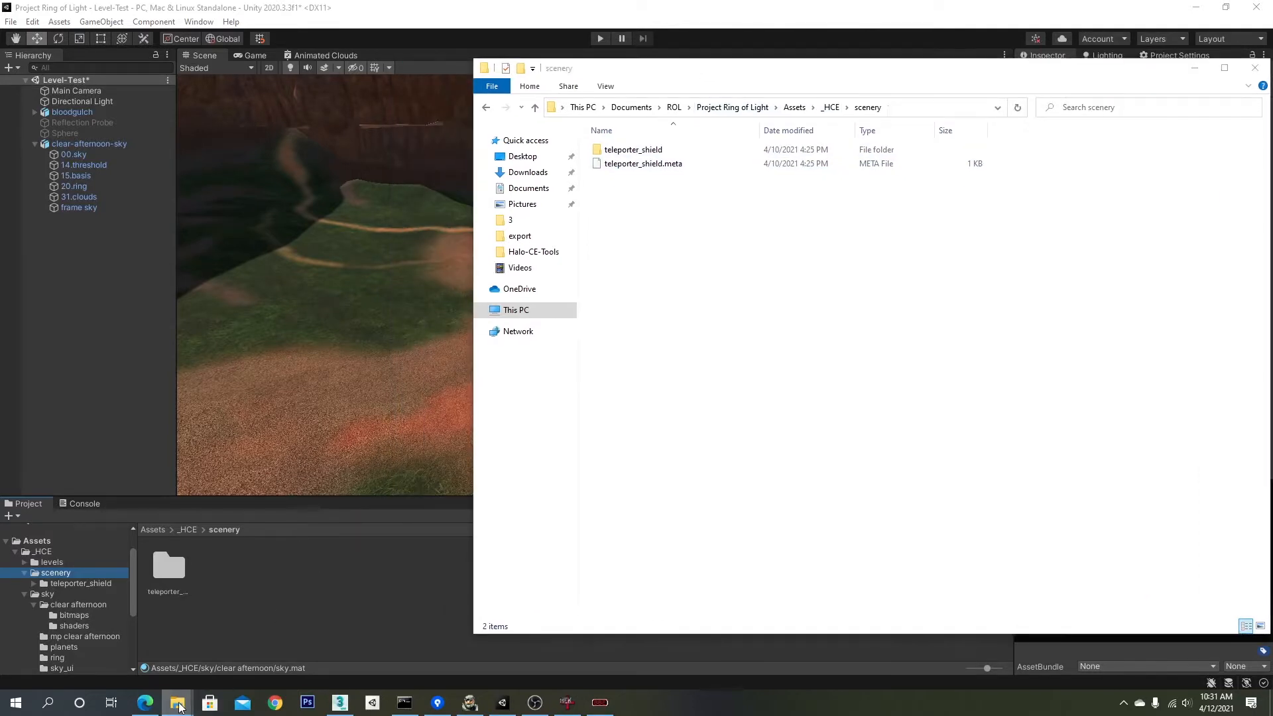
# Step: Copy all the folders from HaloCE-RIPS/scenery into the project's _HCE/scenery folder, replacing files that have the same names
pyautogui.moveTo(180, 707)
pyautogui.click(41, 647)
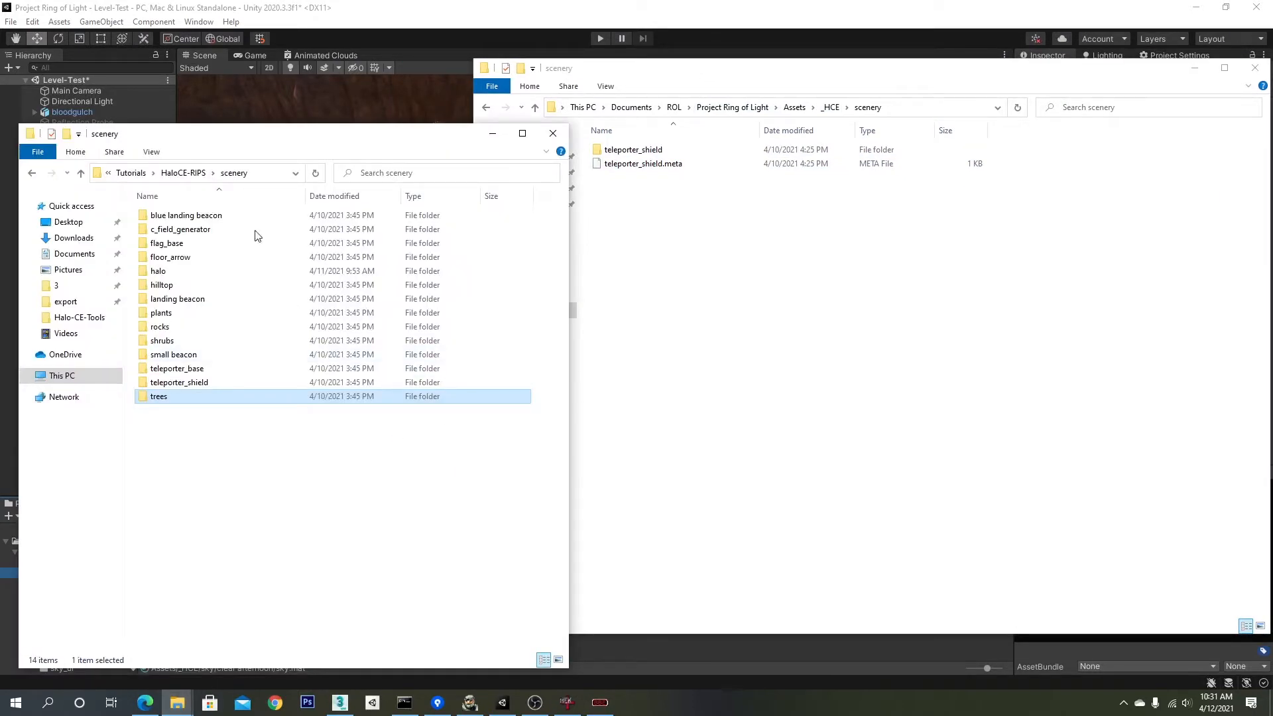
pyautogui.click(179, 449)
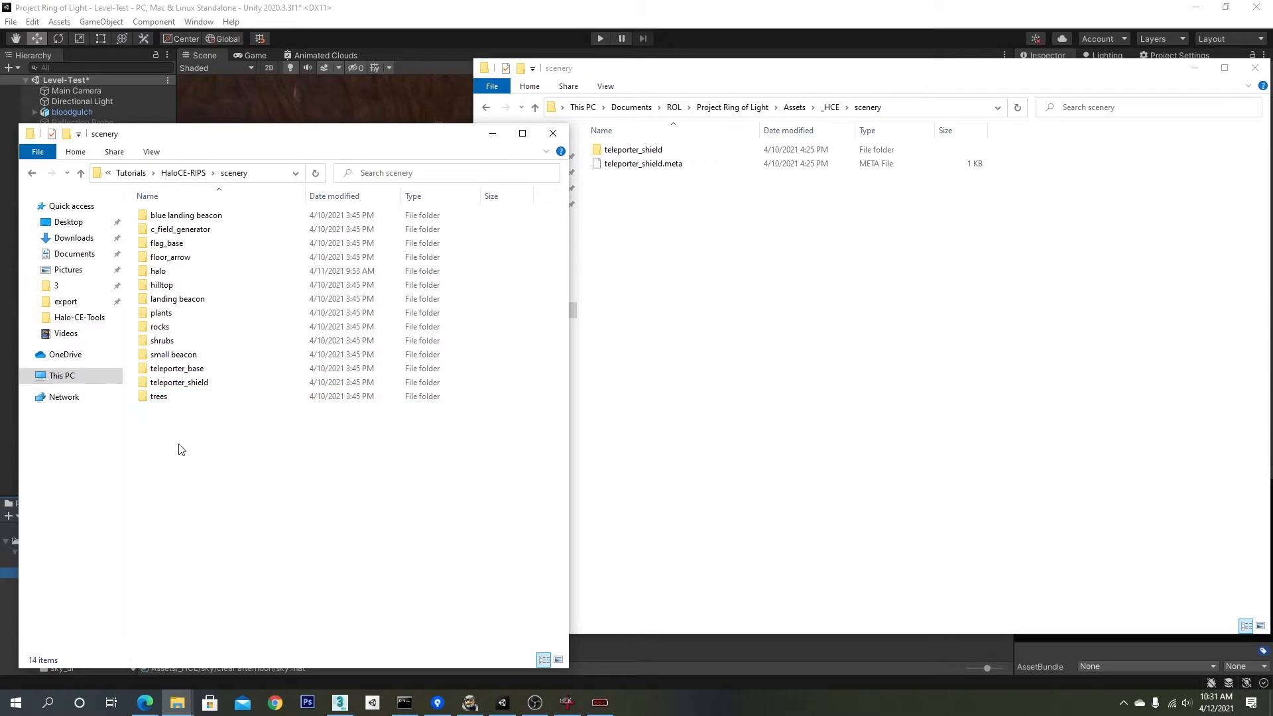
pyautogui.click(184, 173)
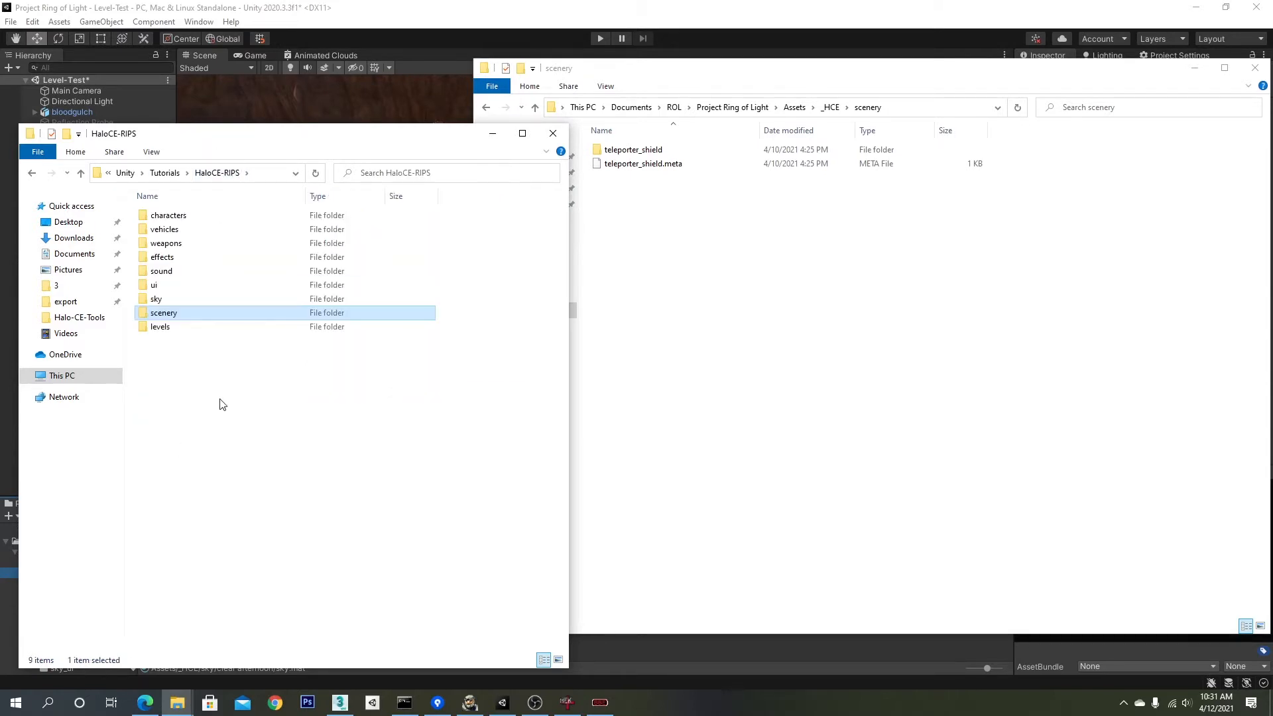
pyautogui.doubleClick(166, 320)
pyautogui.moveTo(195, 435); pyautogui.dragTo(752, 264)
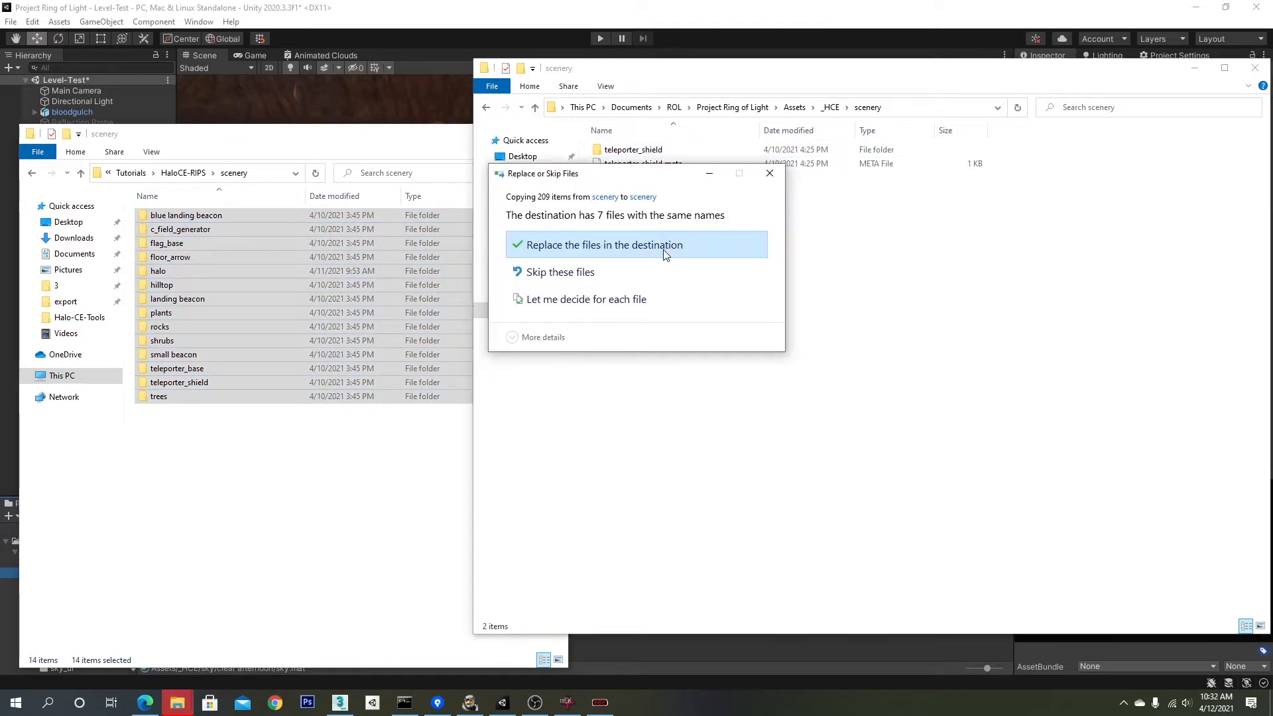
pyautogui.click(665, 254)
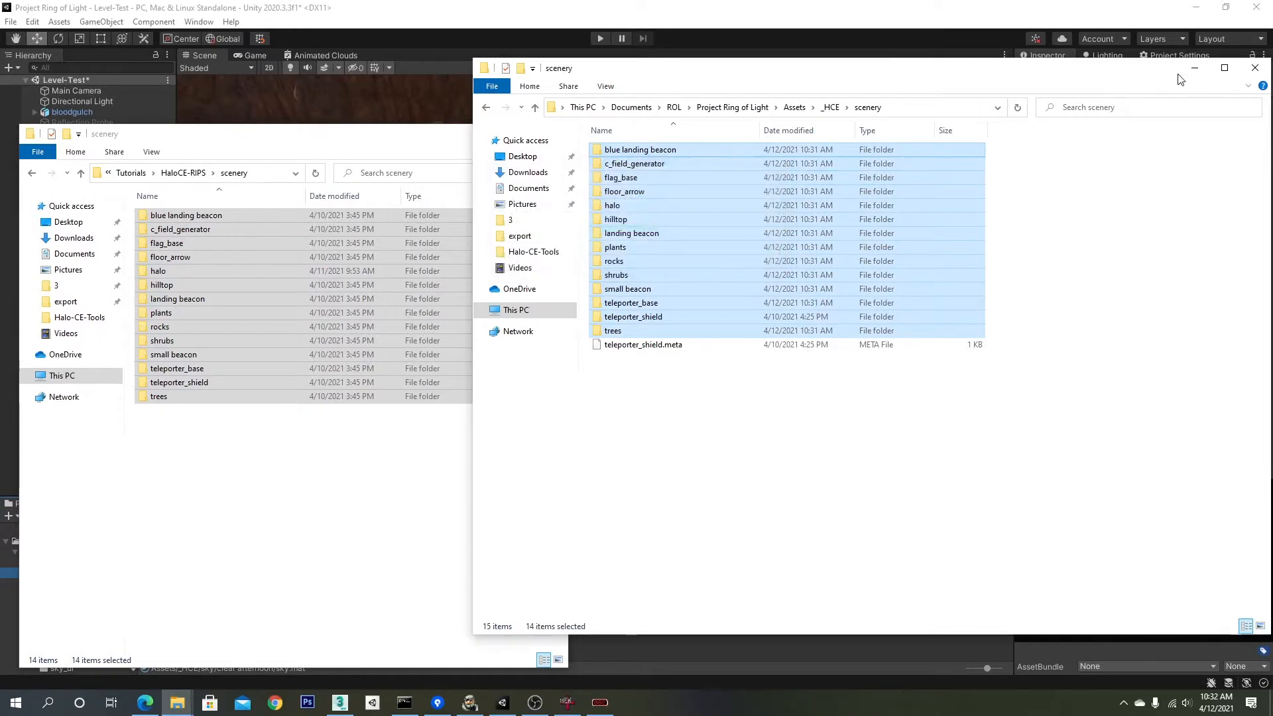
# Step: Return to Unity to import the copied scenery folders, and enlarge the project assets area
pyautogui.click(981, 6)
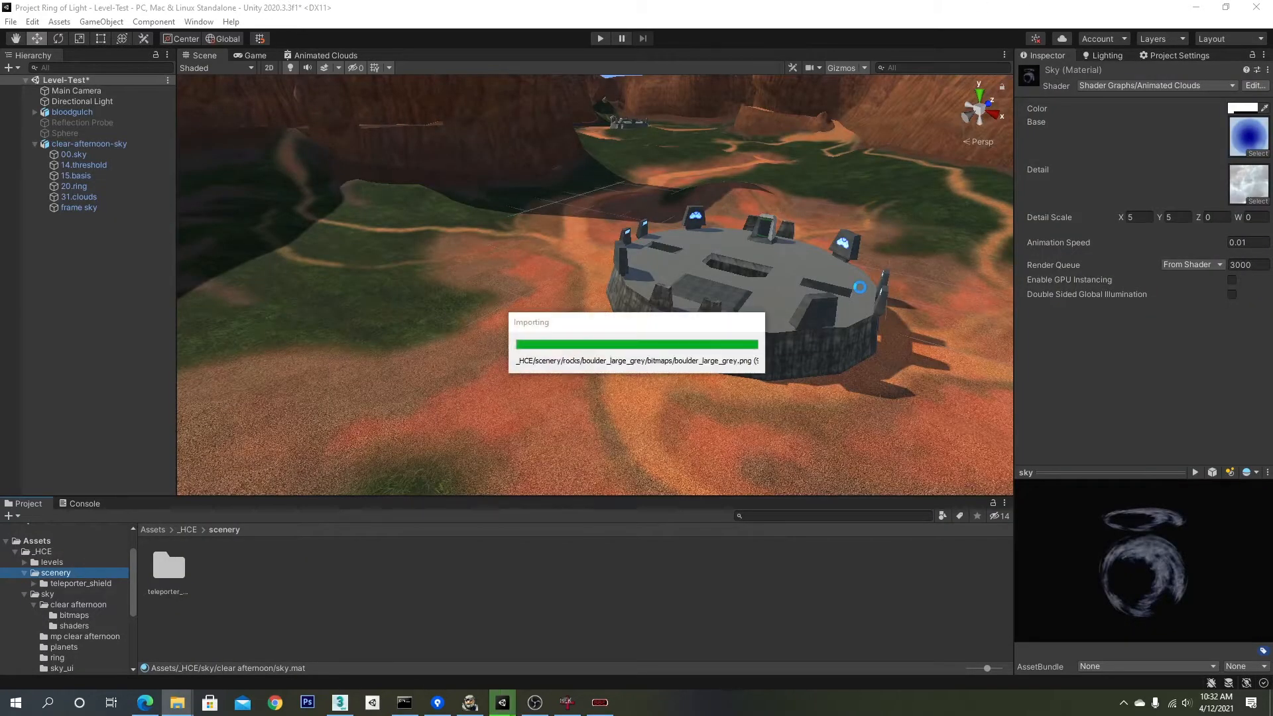
pyautogui.moveTo(510, 496); pyautogui.dragTo(514, 353)
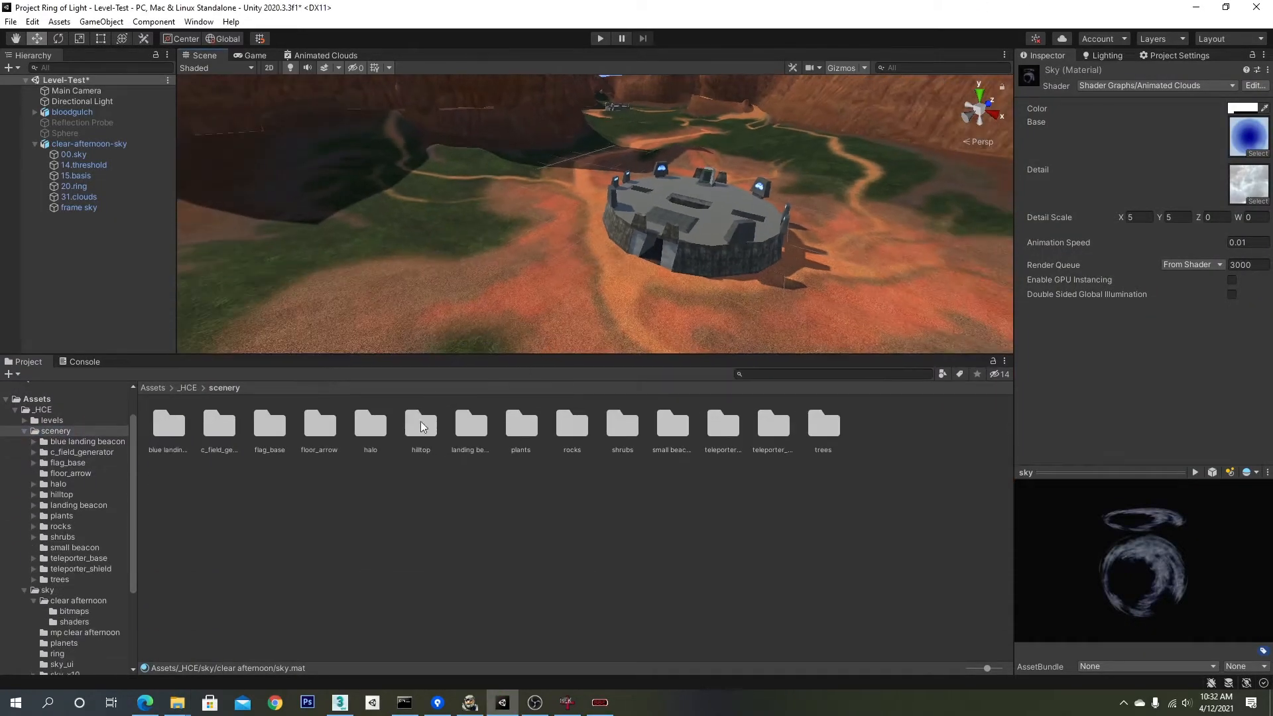
# Step: Open Documents/3dsMax/export in a new File Explorer window and sort its FBX files by date modified
pyautogui.hotkey('alt', 'Tab')
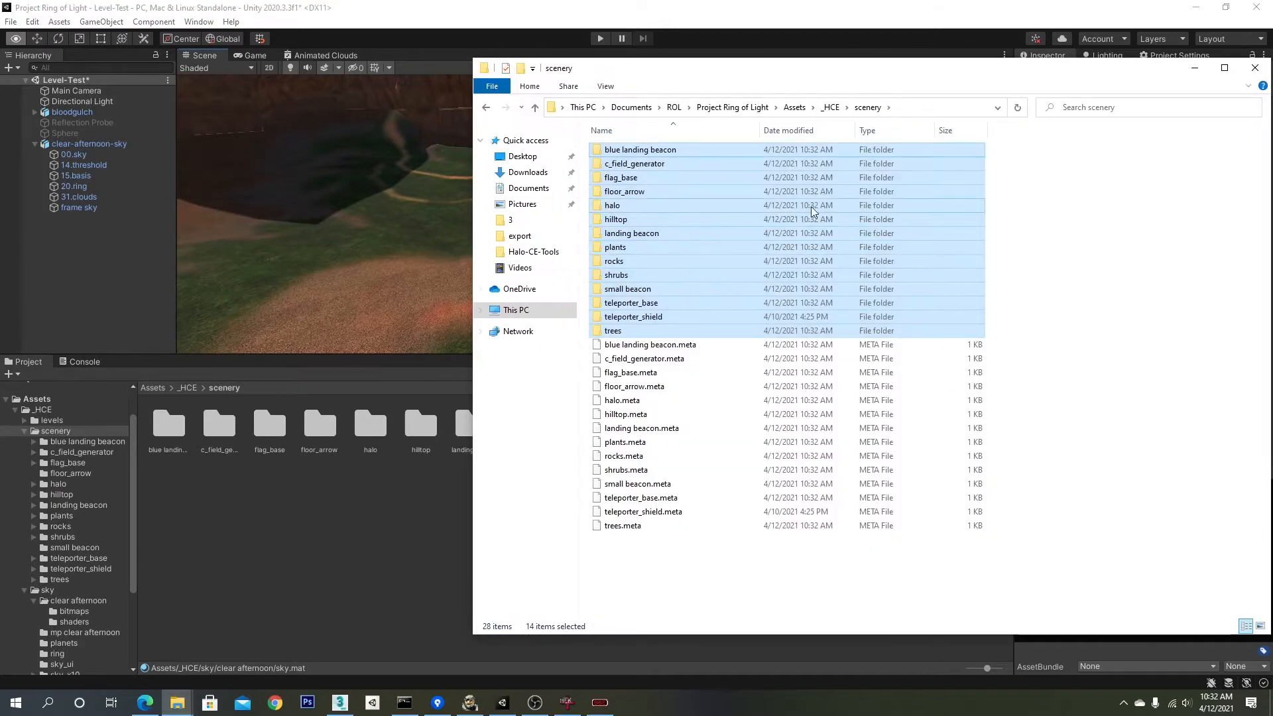
pyautogui.rightClick(188, 703)
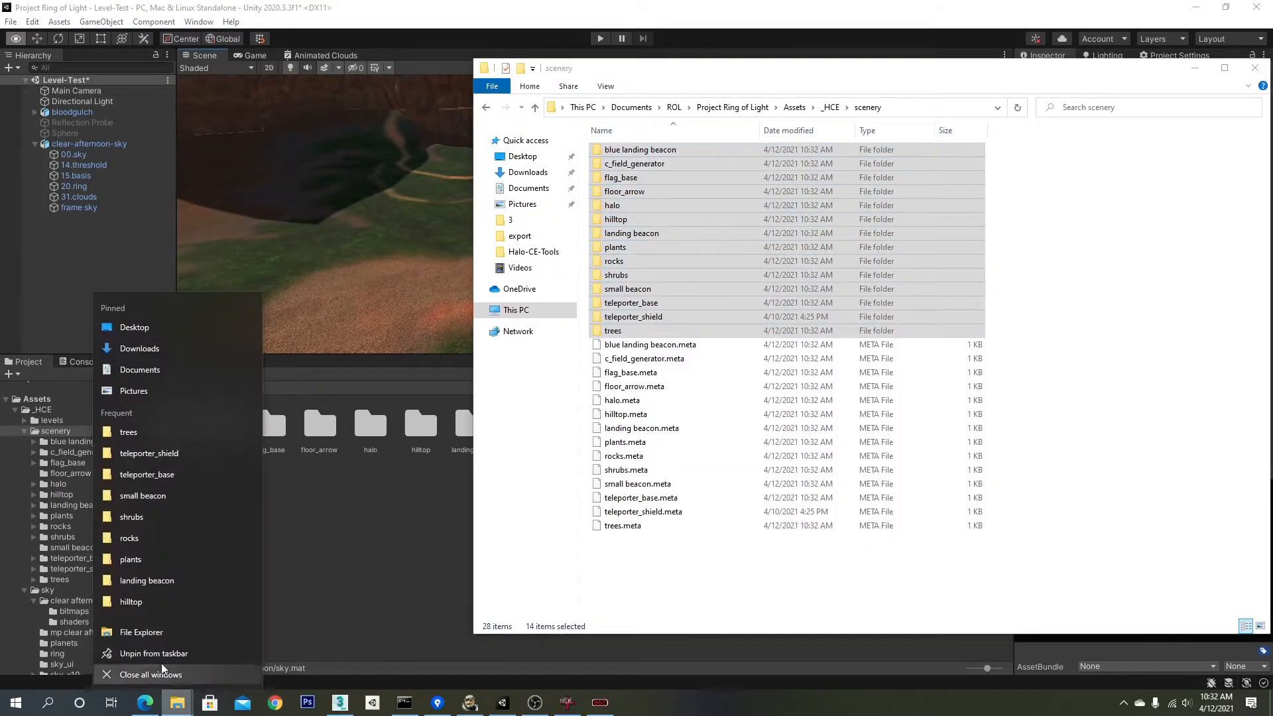
pyautogui.click(164, 368)
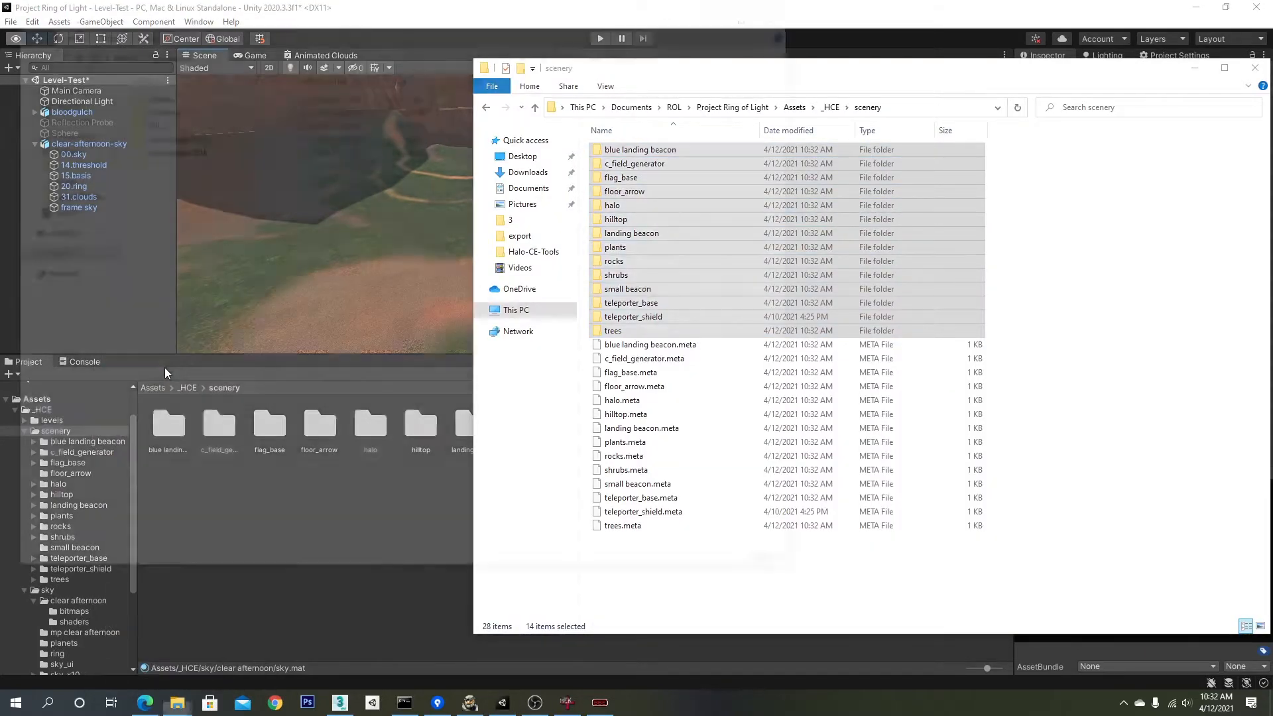
pyautogui.doubleClick(183, 94)
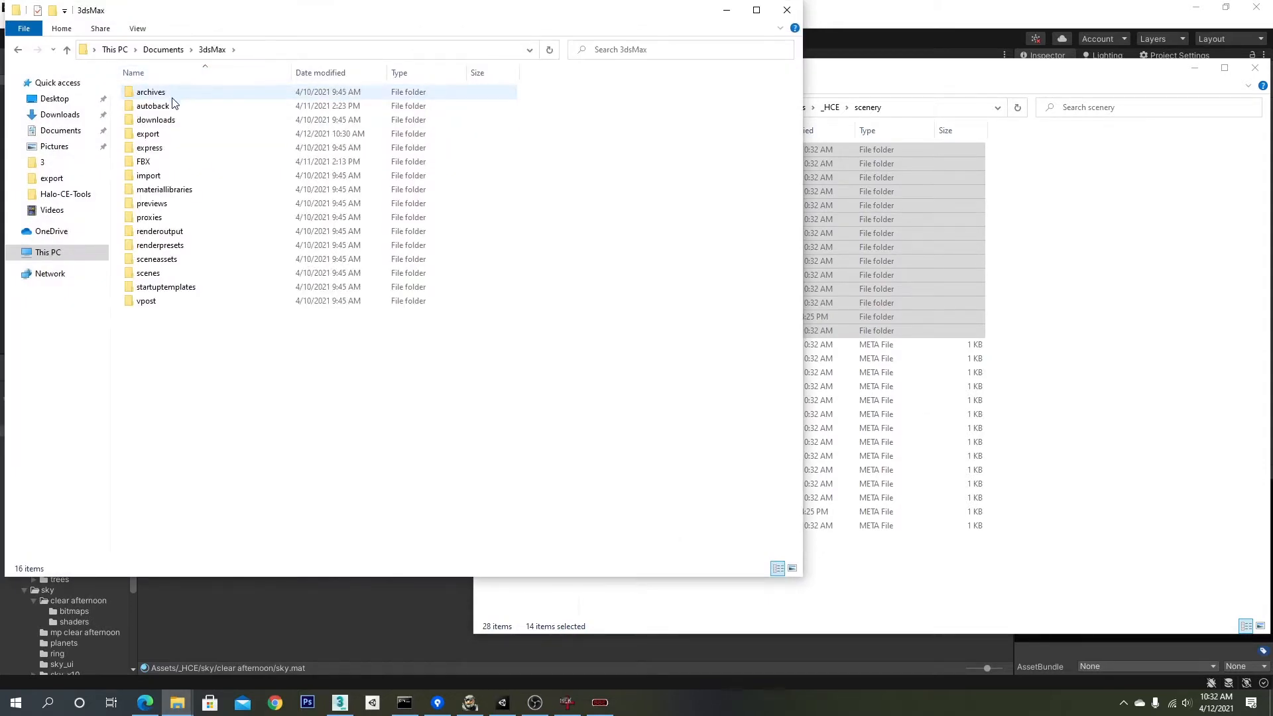
pyautogui.doubleClick(166, 135)
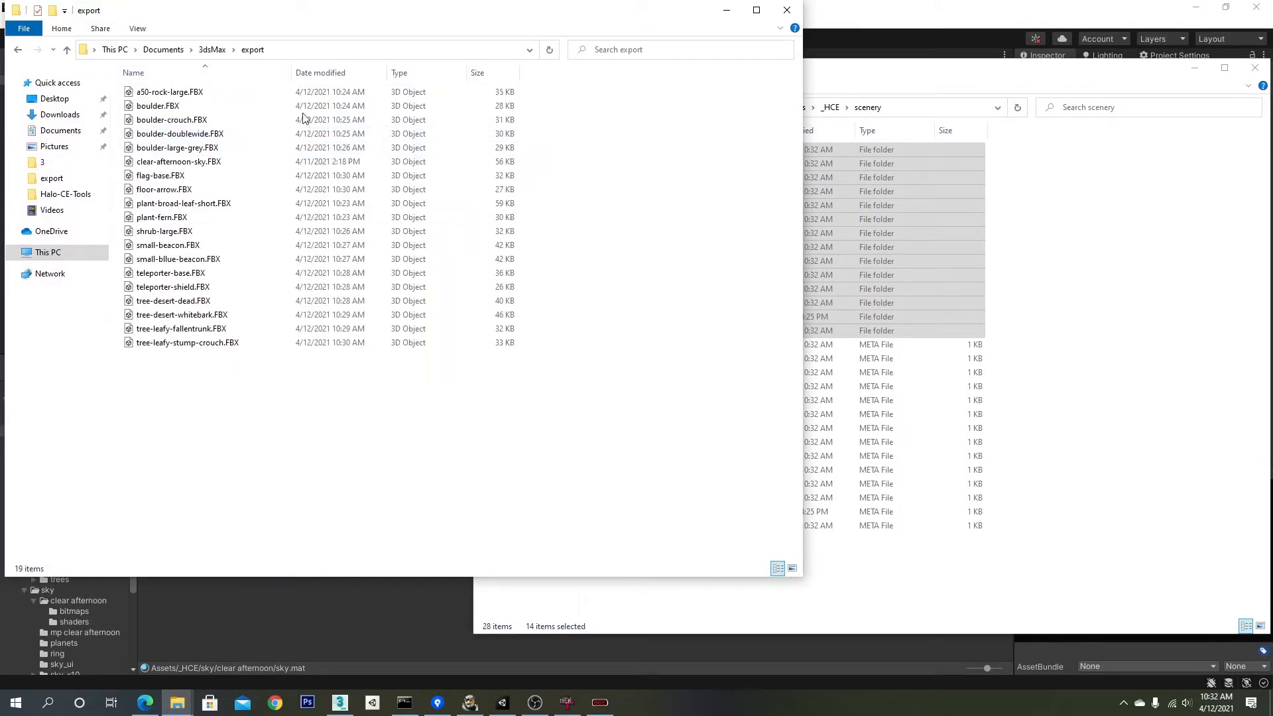
pyautogui.click(317, 74)
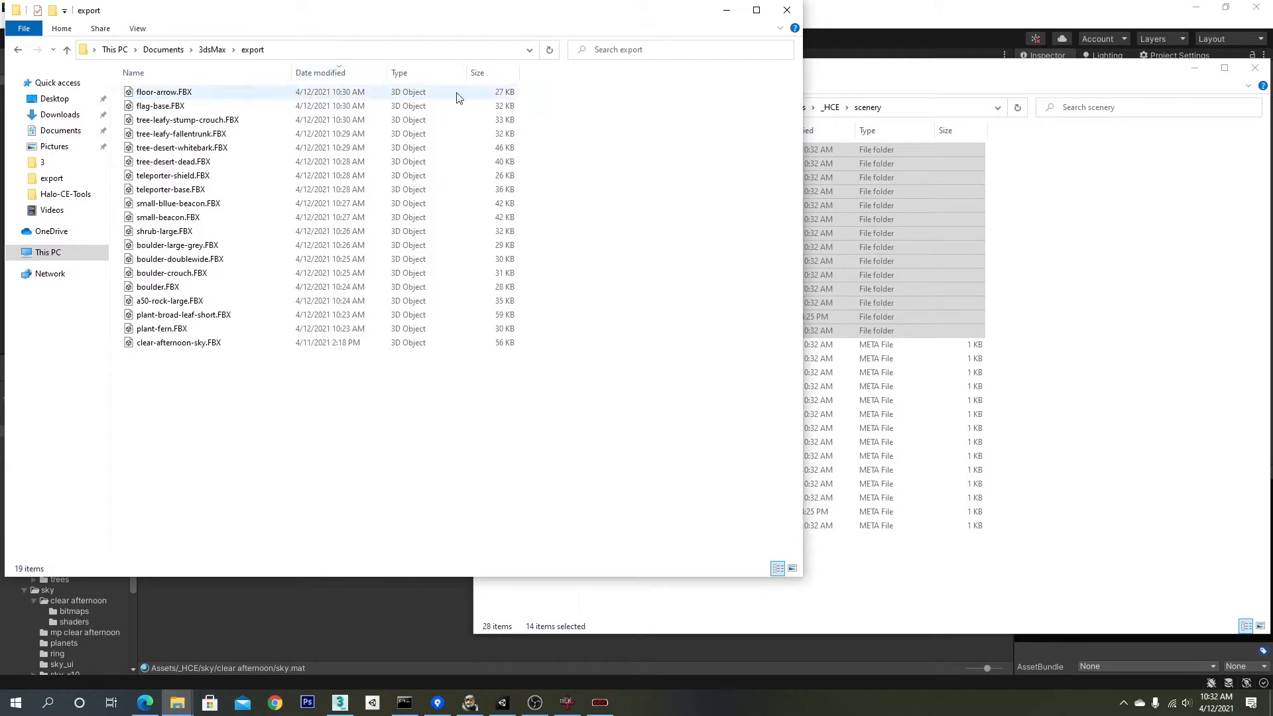
# Step: Arrange the 3dsMax export folder and the project's scenery folder windows side by side
pyautogui.click(1049, 92)
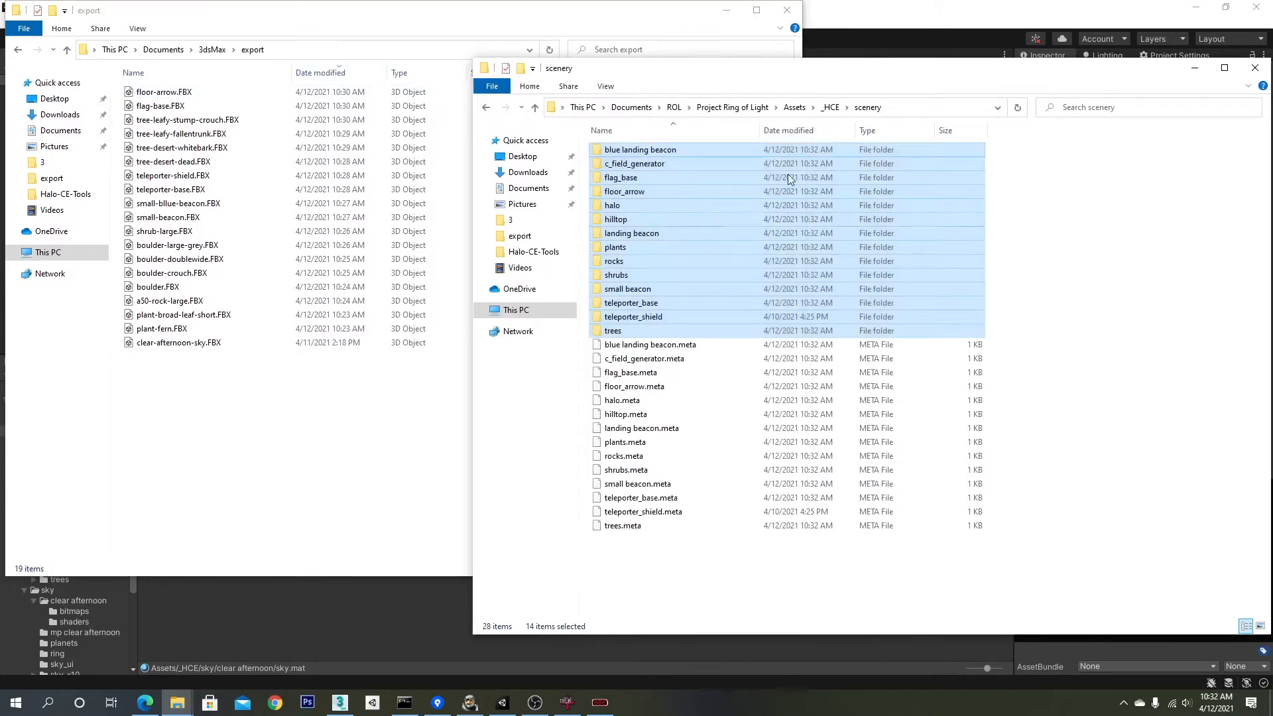
pyautogui.click(1091, 304)
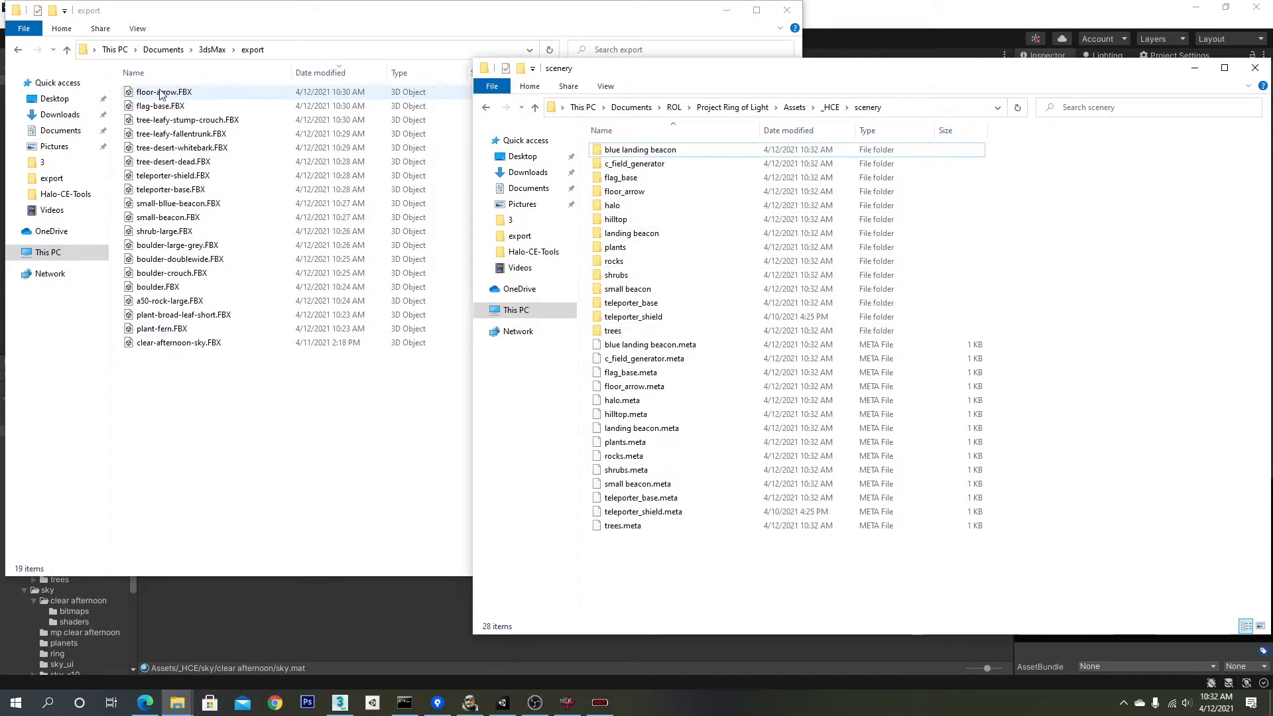
pyautogui.moveTo(203, 392); pyautogui.dragTo(174, 85)
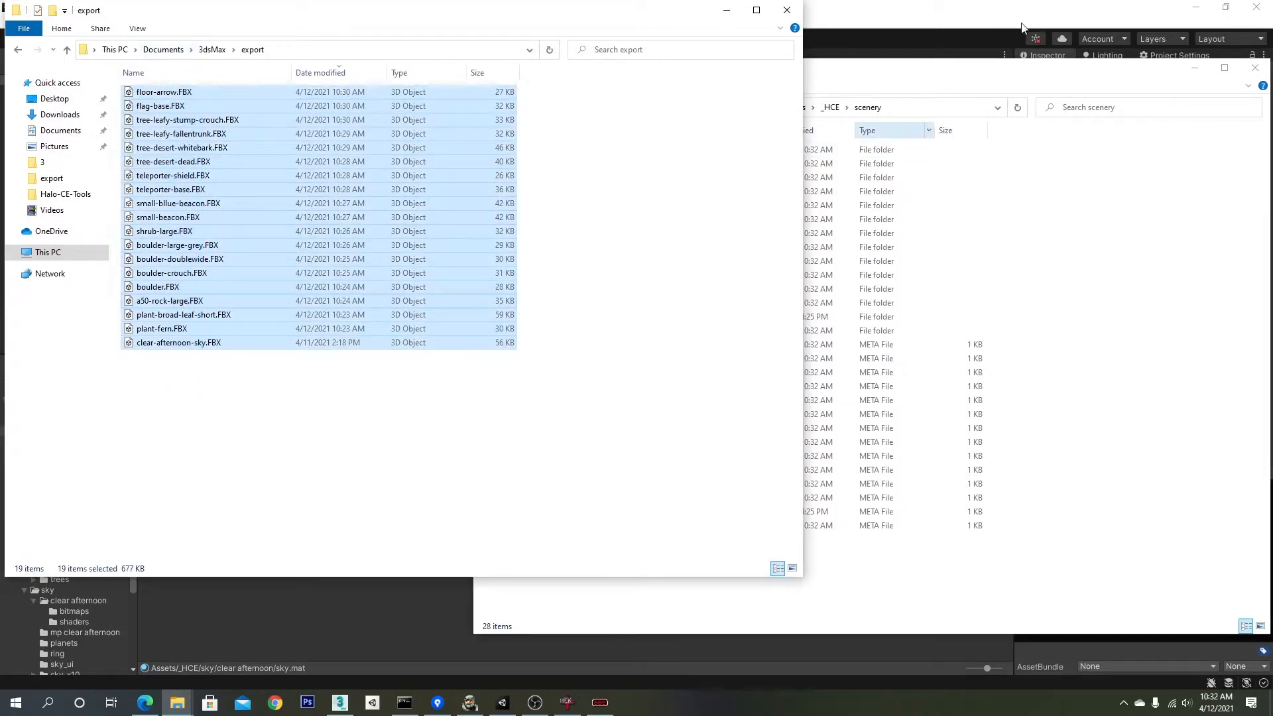
pyautogui.click(979, 61)
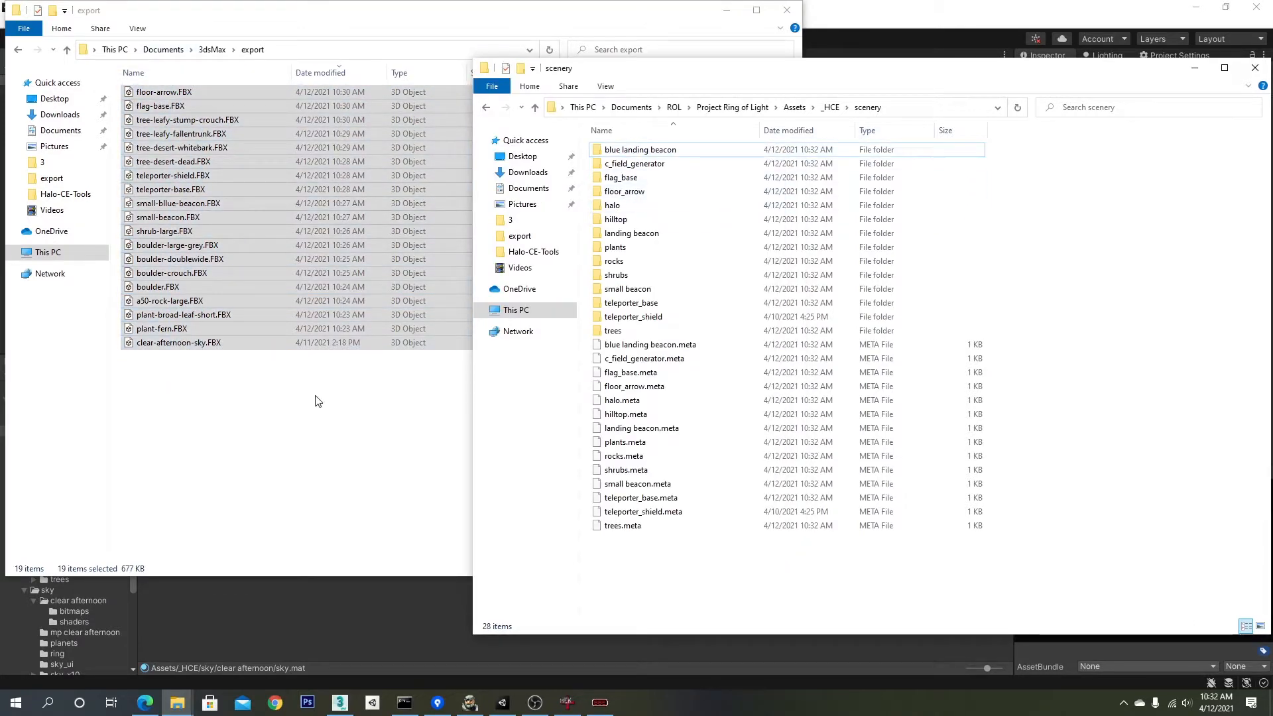
pyautogui.click(315, 400)
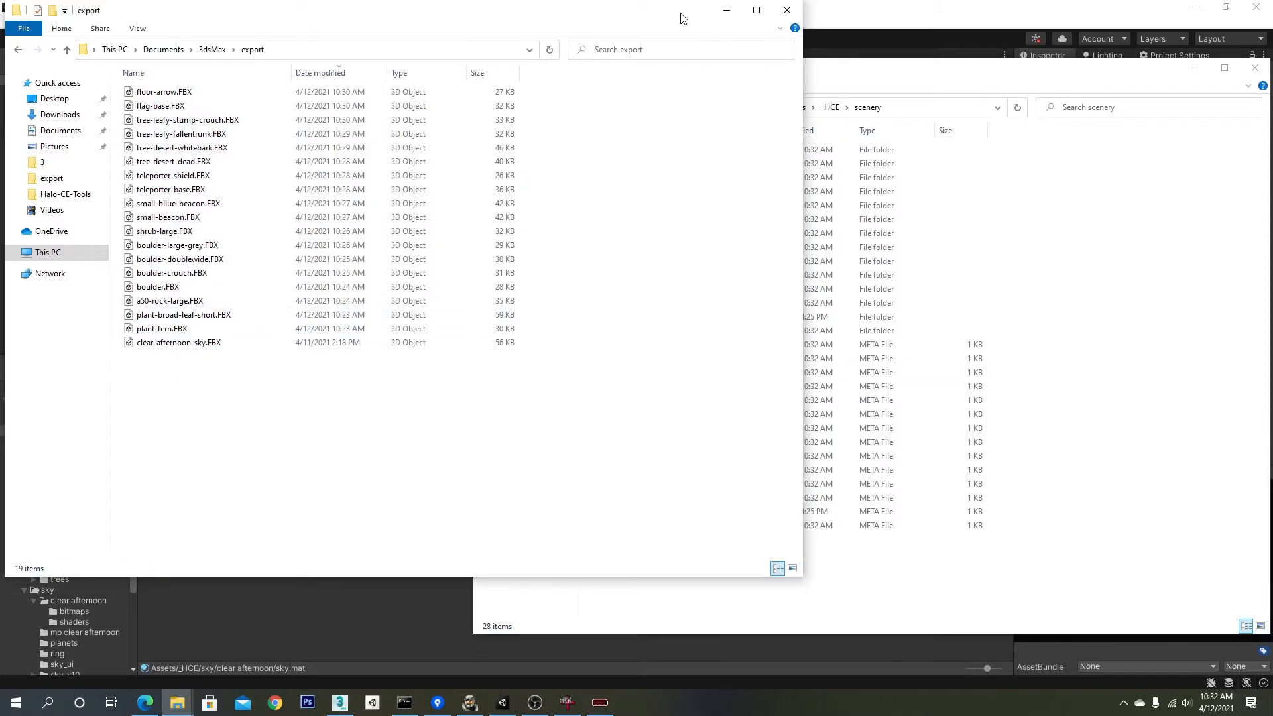
pyautogui.moveTo(683, 17); pyautogui.dragTo(0, 26)
pyautogui.click(732, 134)
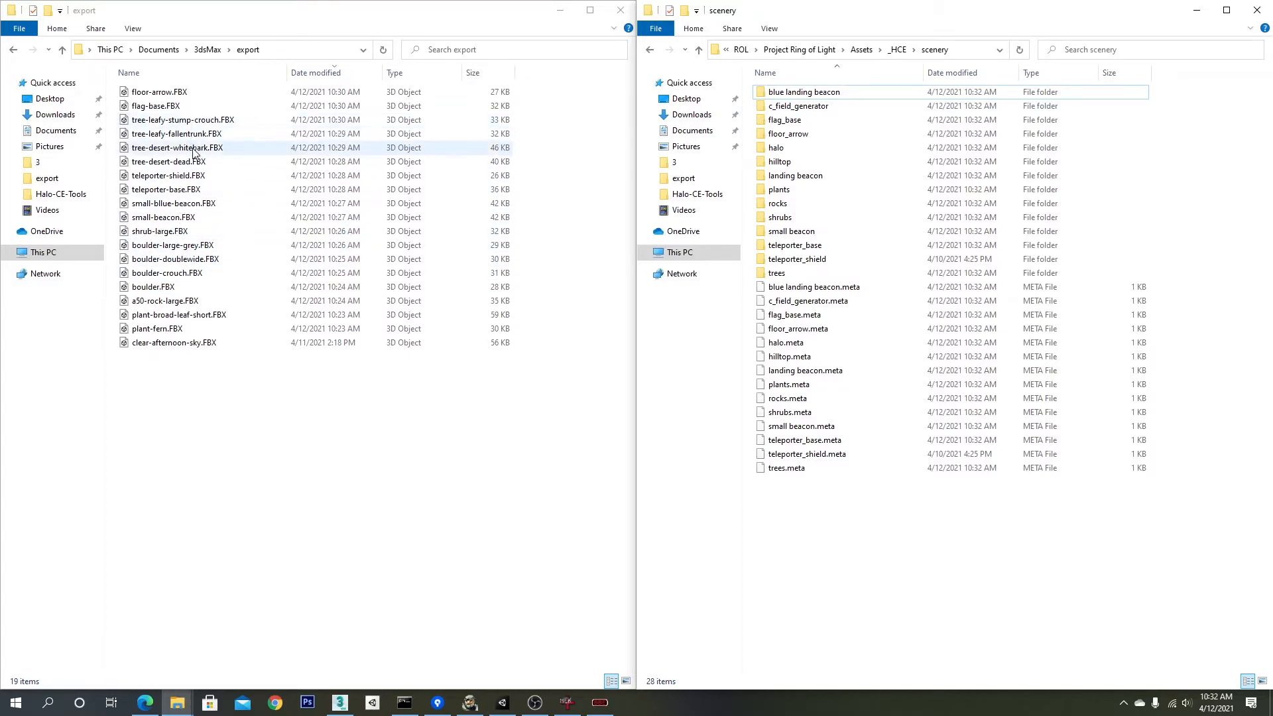
# Step: Move small-bllue-beacon.FBX and small-beacon.FBX from the export folder into the project's small beacon folder
pyautogui.moveTo(195, 205); pyautogui.dragTo(821, 232)
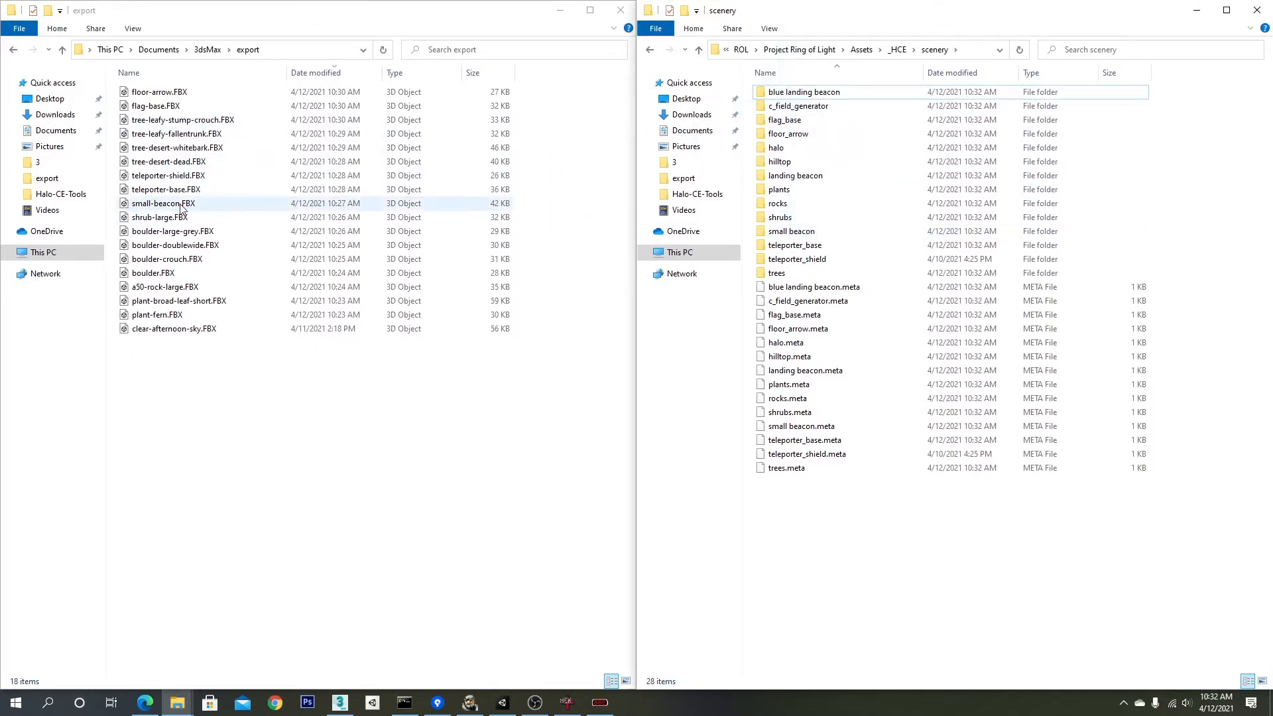
pyautogui.moveTo(182, 206); pyautogui.dragTo(787, 232)
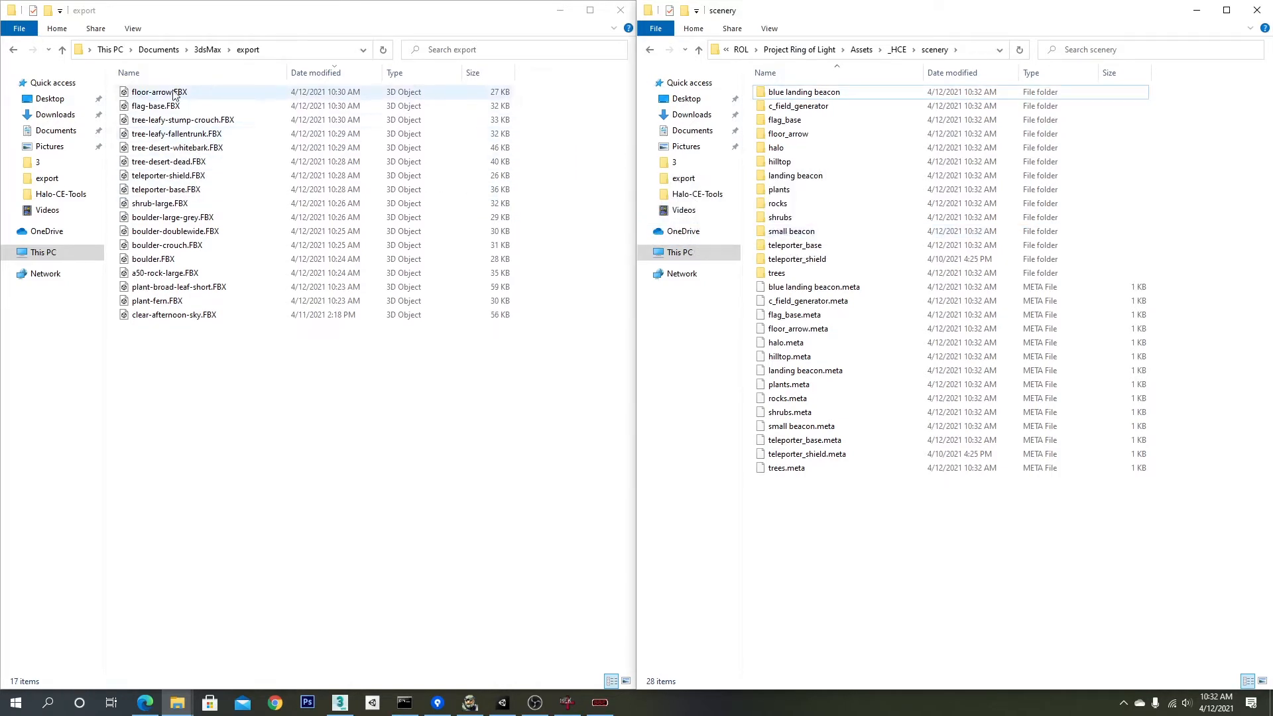
# Step: Sort the exports by name and move a50-rock-large and the four boulder FBX files into their matching subfolders of rocks
pyautogui.click(175, 71)
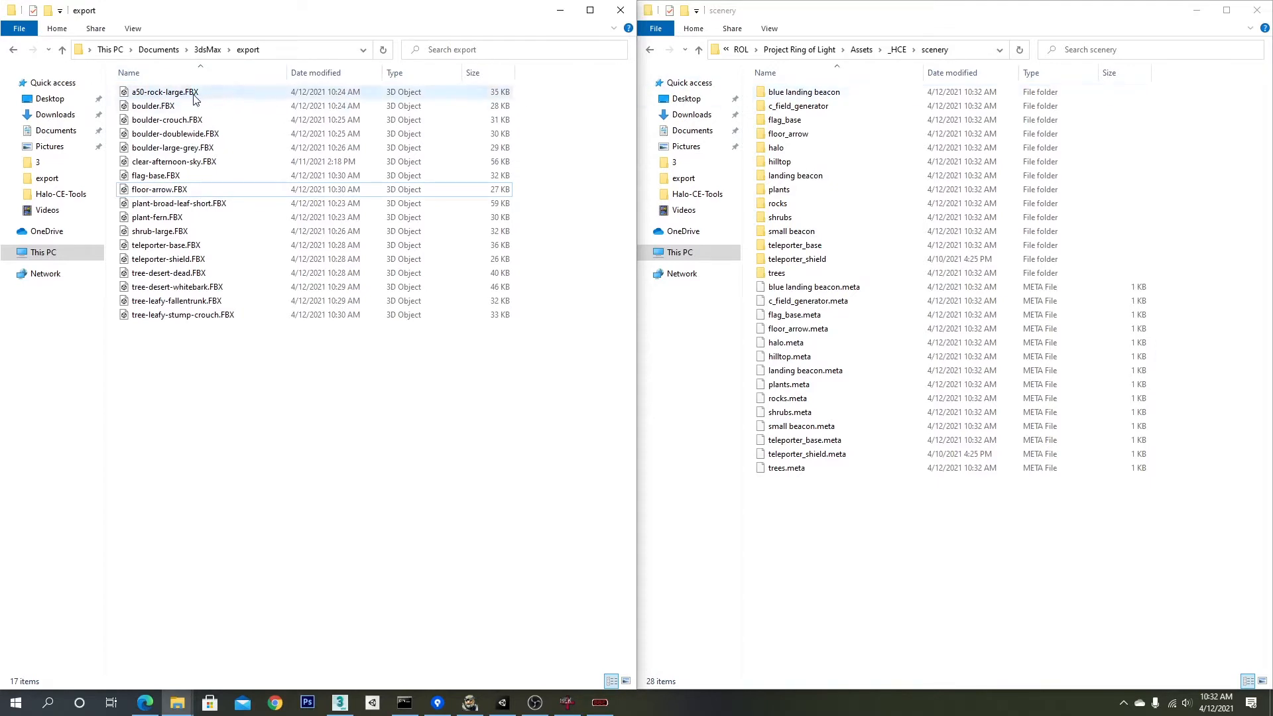
pyautogui.doubleClick(786, 203)
pyautogui.moveTo(190, 93); pyautogui.dragTo(783, 106)
pyautogui.moveTo(191, 93); pyautogui.dragTo(796, 119)
pyautogui.moveTo(176, 92); pyautogui.dragTo(795, 135)
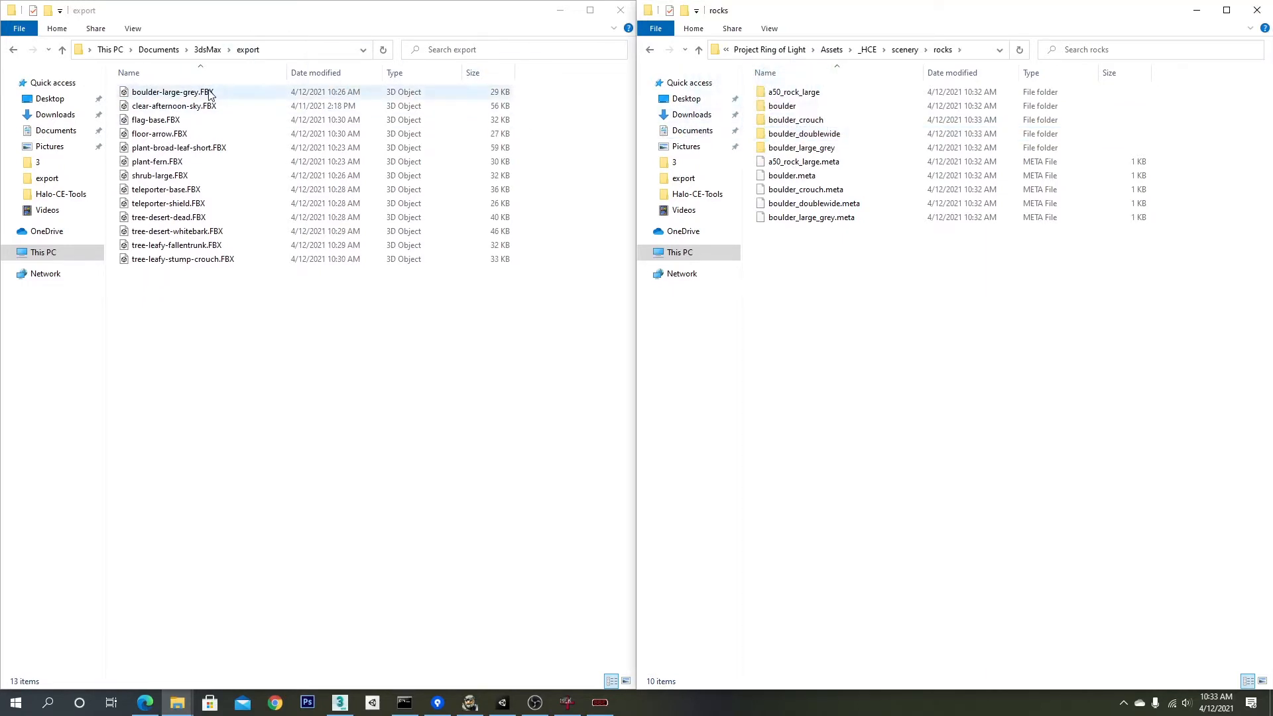
pyautogui.moveTo(173, 92); pyautogui.dragTo(799, 150)
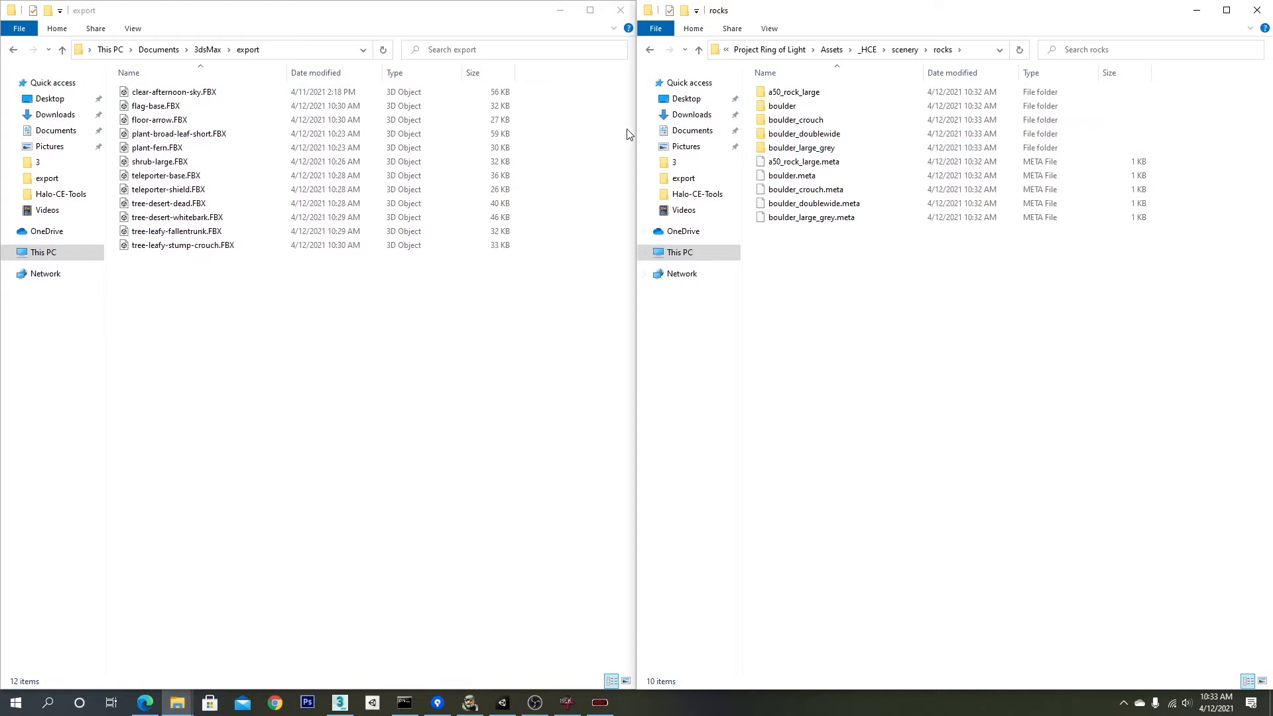
# Step: Move flag-base.FBX into the project's flag_base scenery folder and floor-arrow.FBX into the floor_arrow folder
pyautogui.click(906, 52)
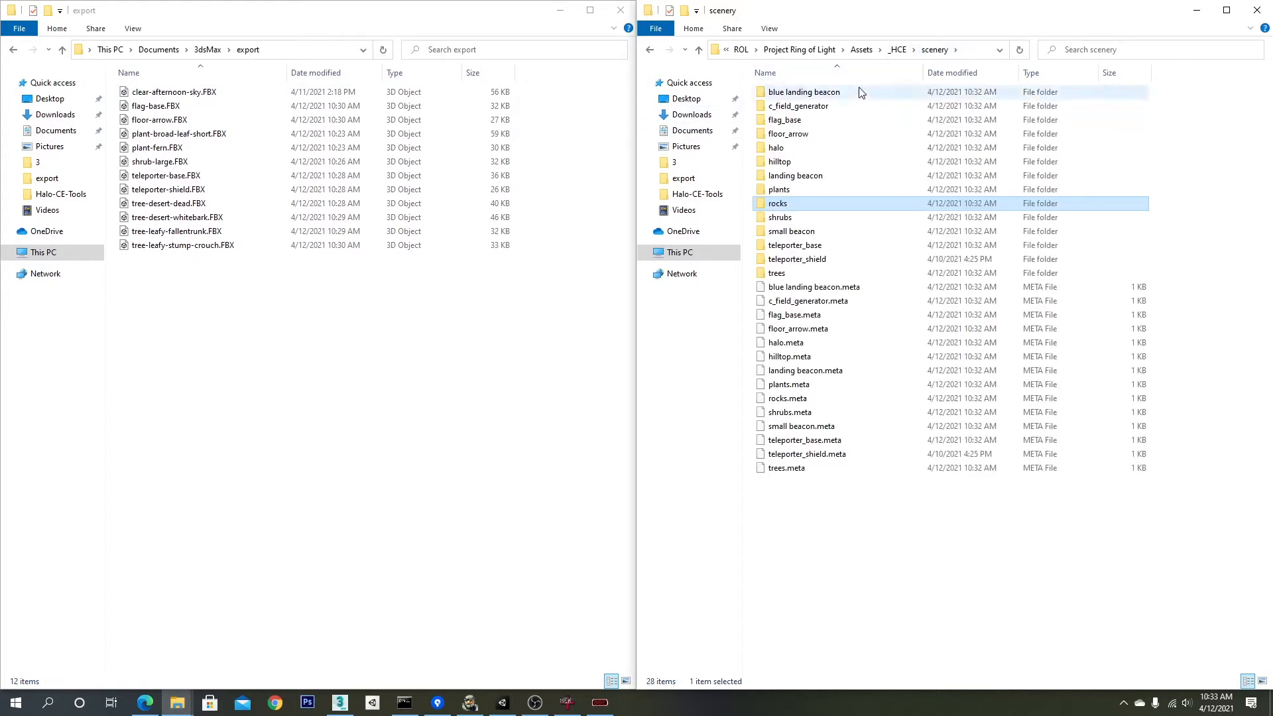
pyautogui.doubleClick(793, 120)
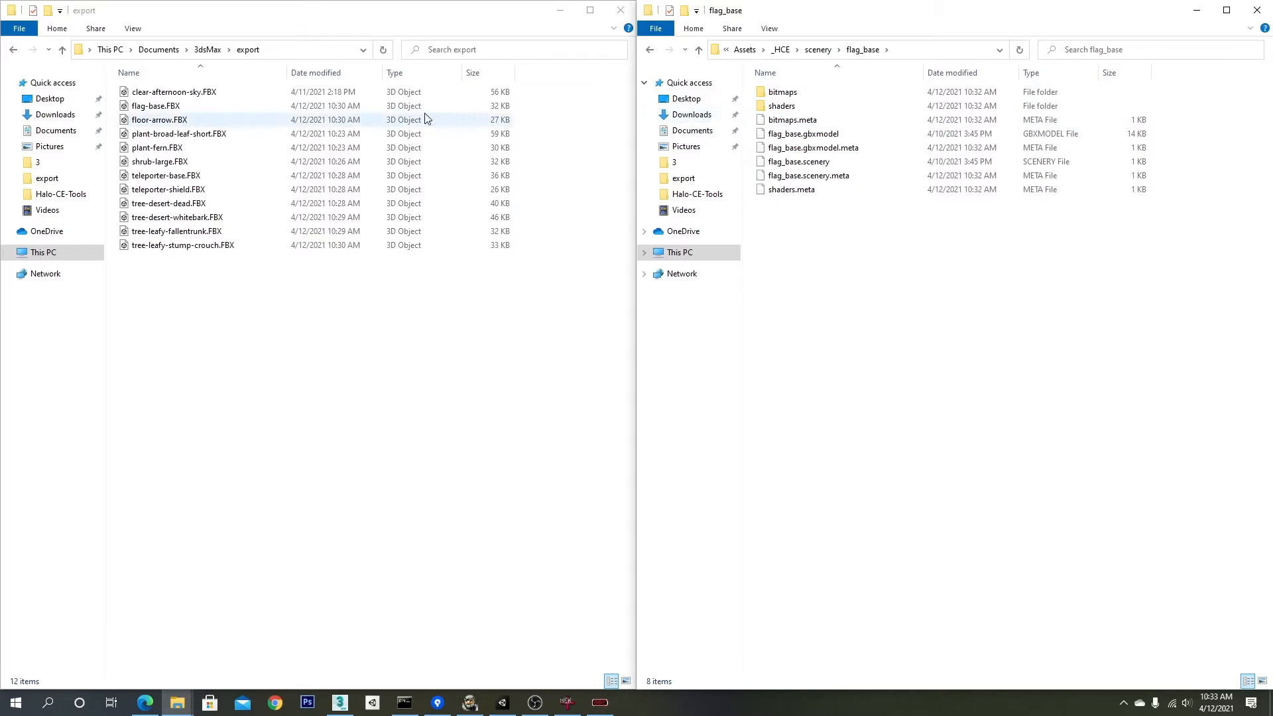
pyautogui.moveTo(155, 106); pyautogui.dragTo(798, 252)
pyautogui.click(818, 49)
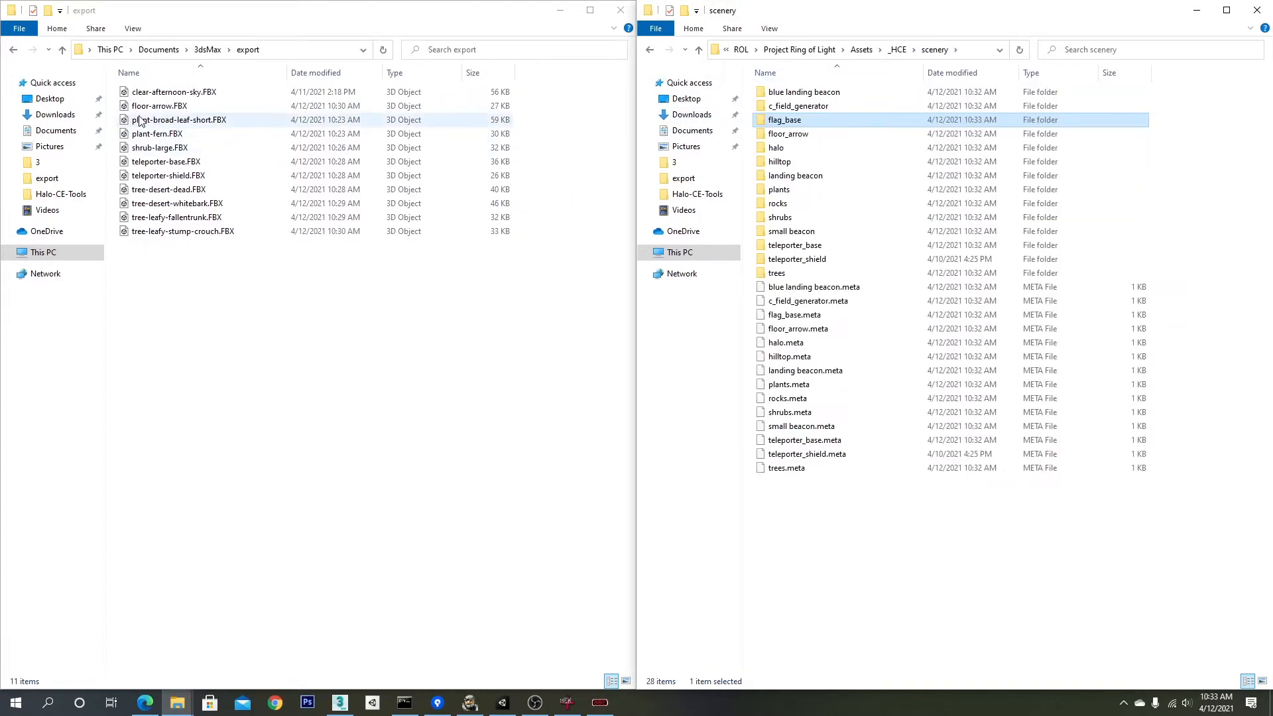
pyautogui.moveTo(143, 110); pyautogui.dragTo(793, 131)
pyautogui.click(867, 520)
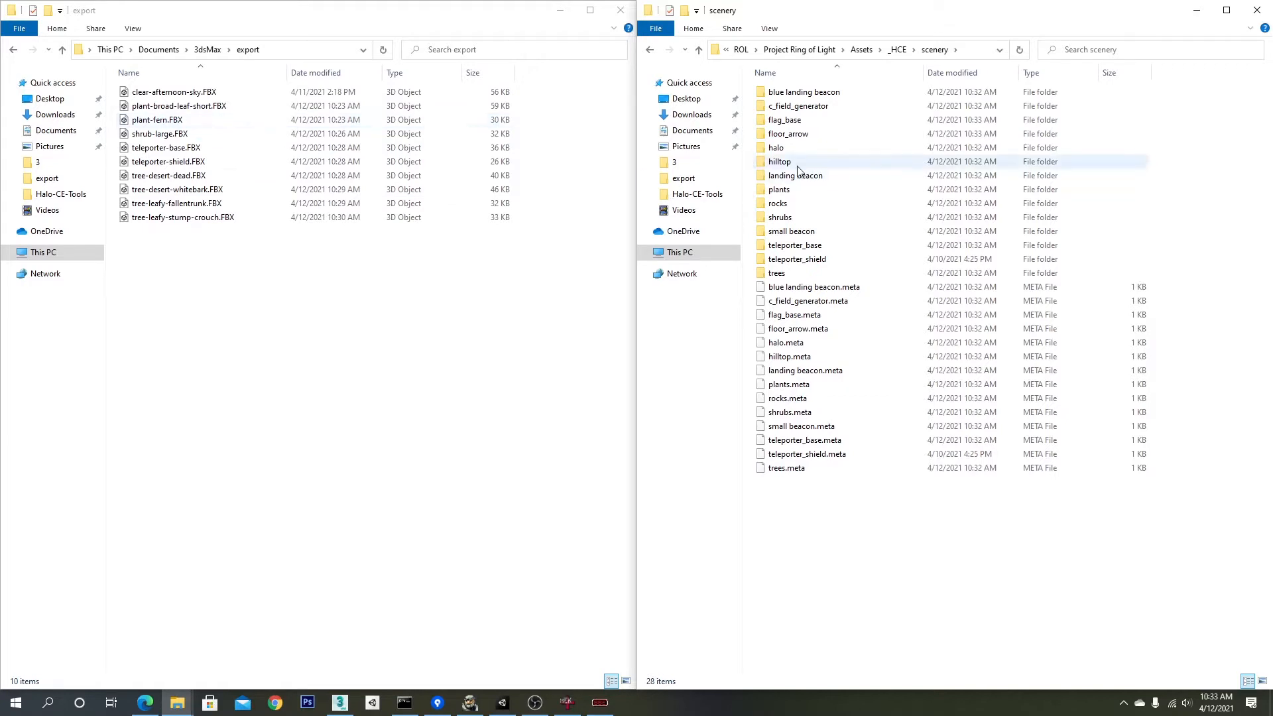
# Step: Move plant-fern.FBX into the plant fern subfolder of plants and plant-broad-leaf-short.FBX into plant_broadleaf_short
pyautogui.doubleClick(777, 189)
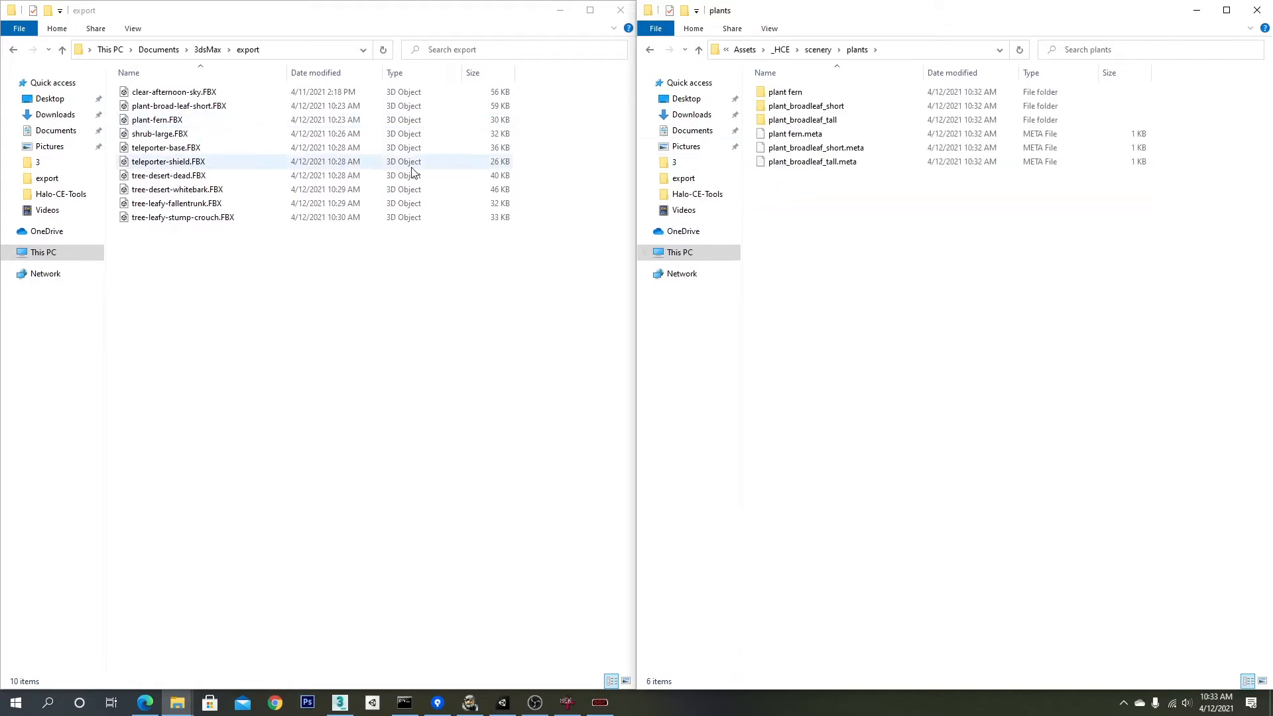
pyautogui.moveTo(158, 119); pyautogui.dragTo(796, 95)
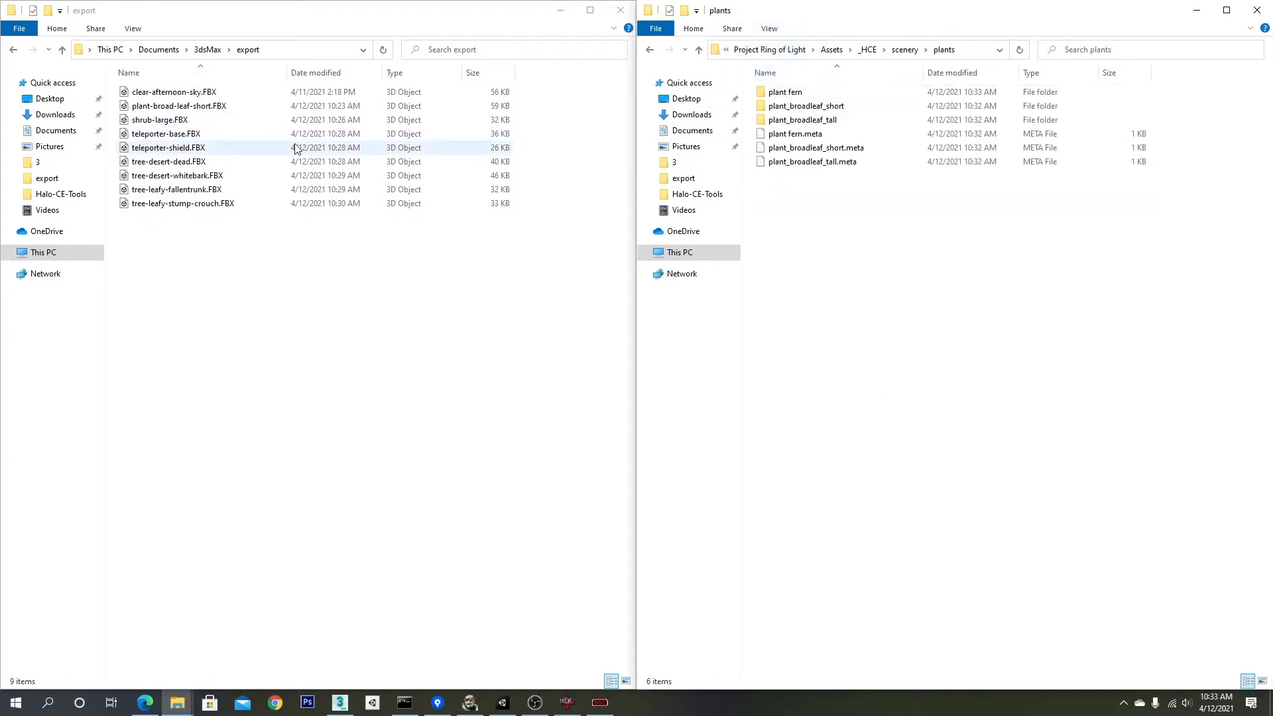
pyautogui.moveTo(183, 108); pyautogui.dragTo(807, 100)
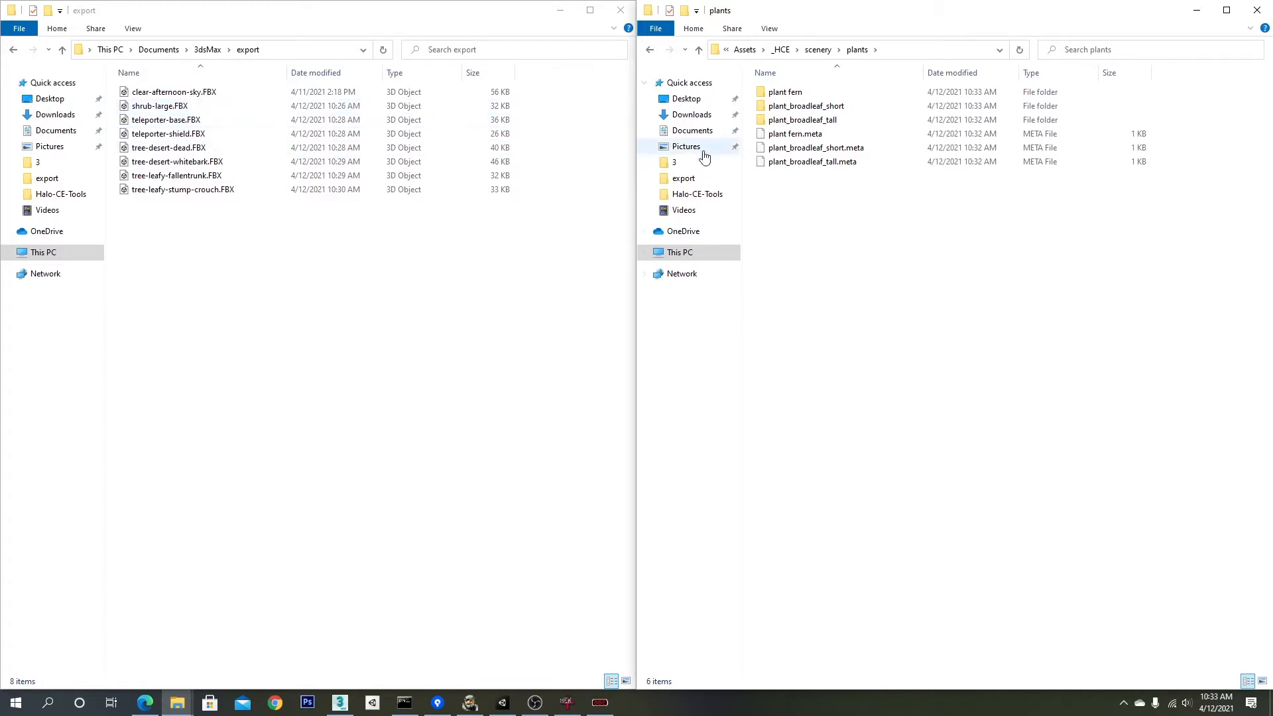
pyautogui.doubleClick(804, 120)
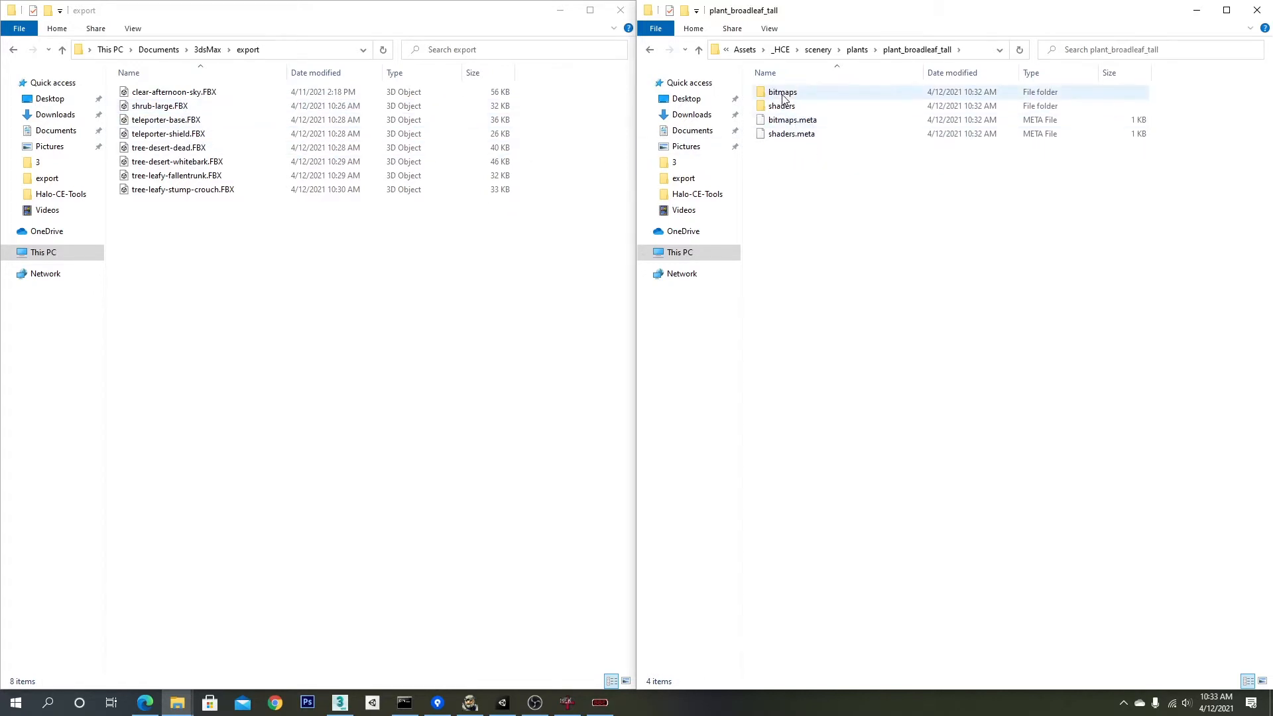
pyautogui.click(861, 50)
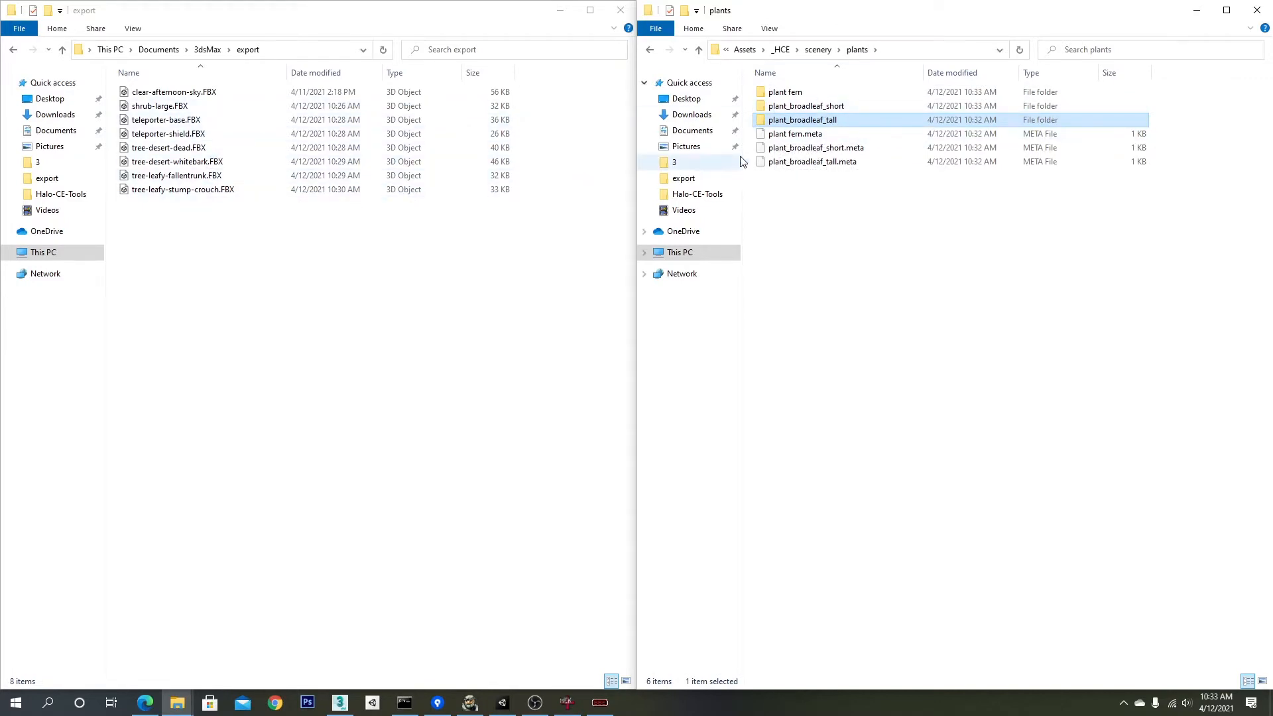
pyautogui.click(818, 50)
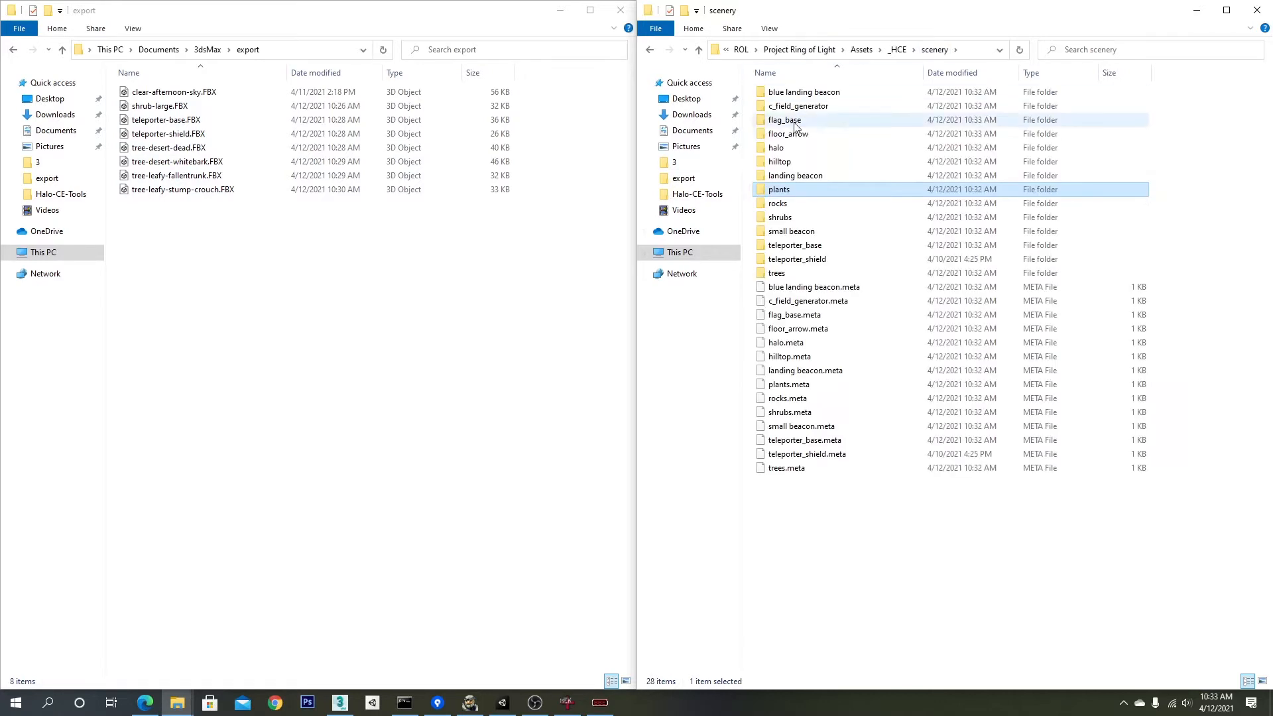
# Step: Move shrub-large.FBX from the export folder into the shrub_large subfolder of the project's shrubs scenery folder
pyautogui.doubleClick(793, 205)
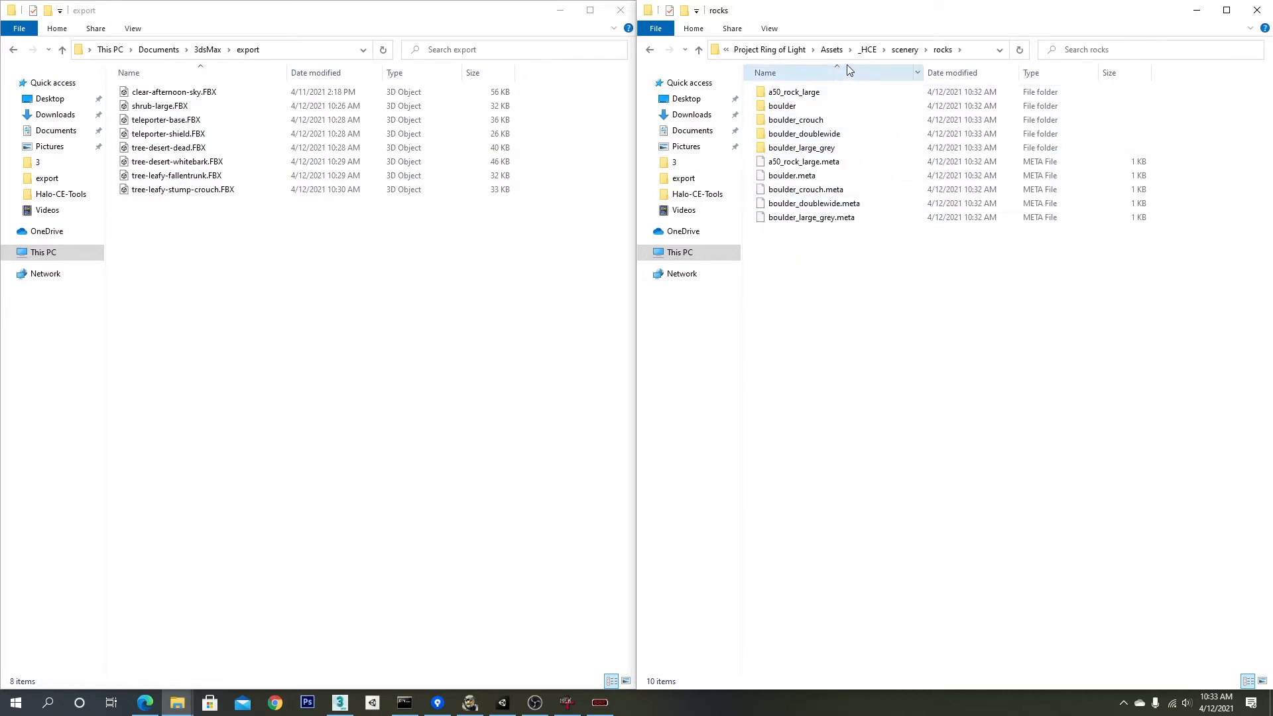
pyautogui.click(904, 51)
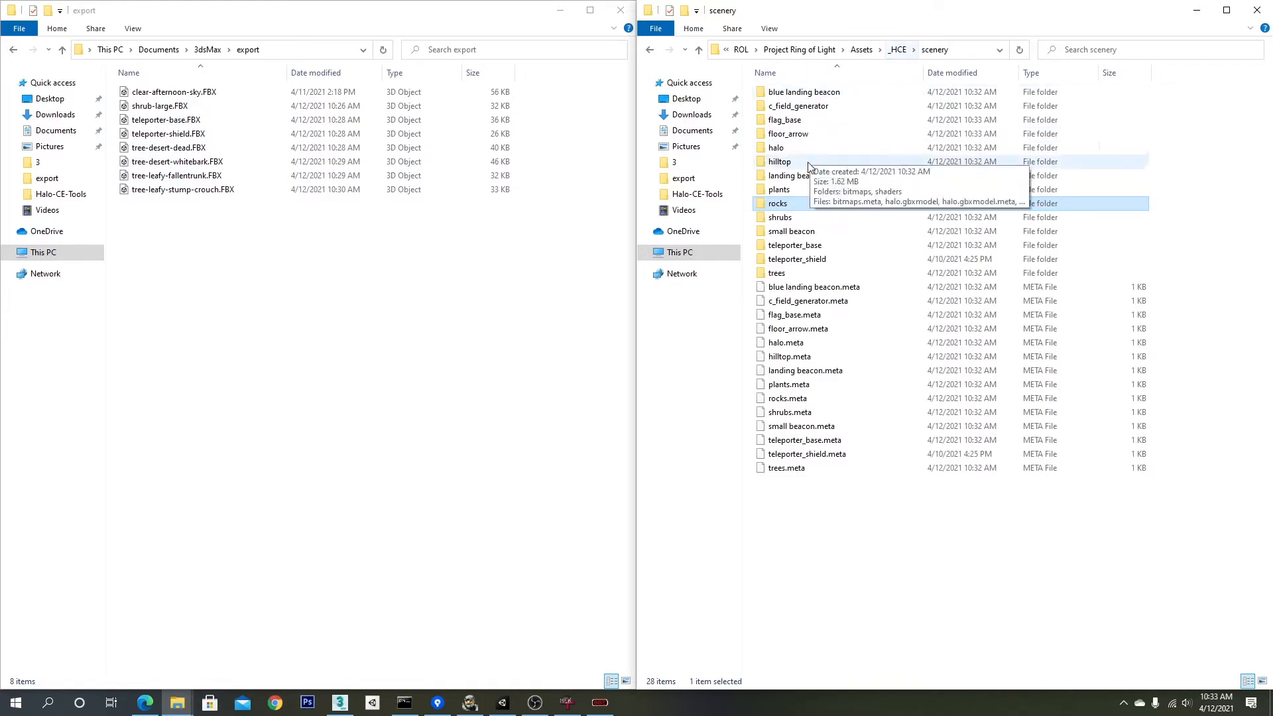
pyautogui.doubleClick(798, 226)
pyautogui.moveTo(162, 105); pyautogui.dragTo(796, 95)
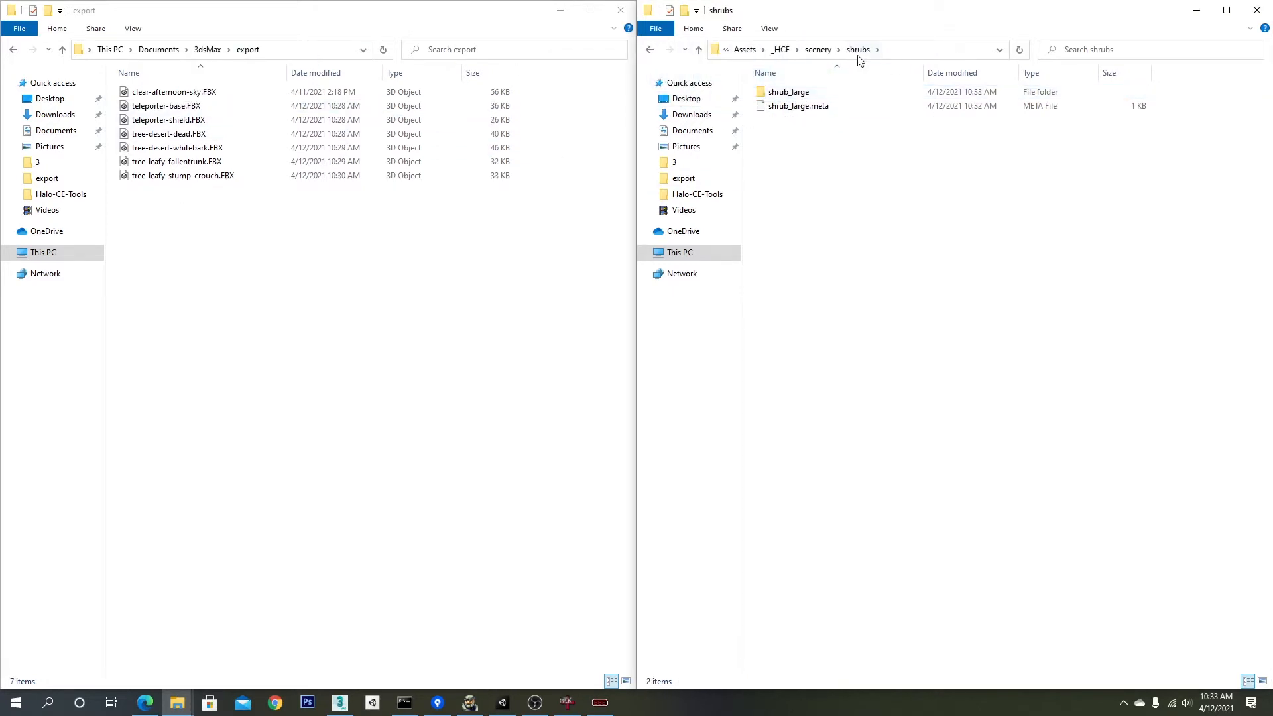
pyautogui.click(820, 50)
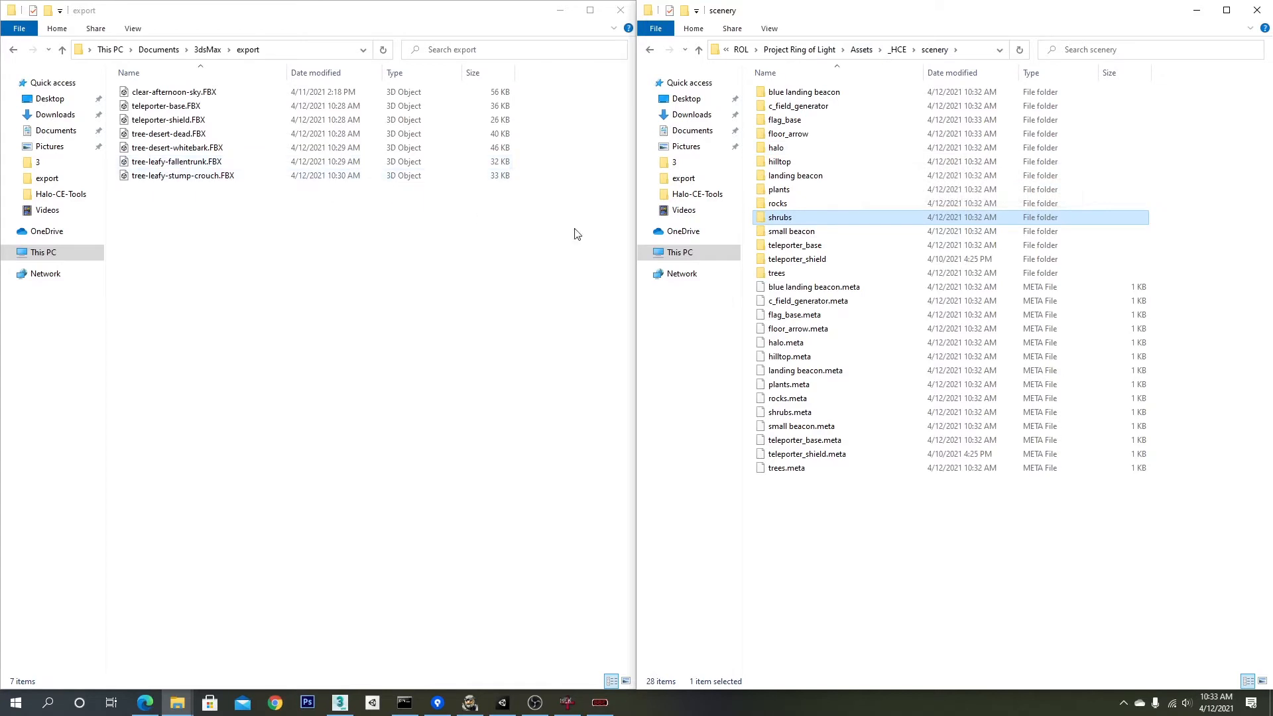
# Step: Move teleporter-base.FBX into the teleporter_base scenery folder and teleporter-shield.FBX into teleporter_shield
pyautogui.doubleClick(781, 274)
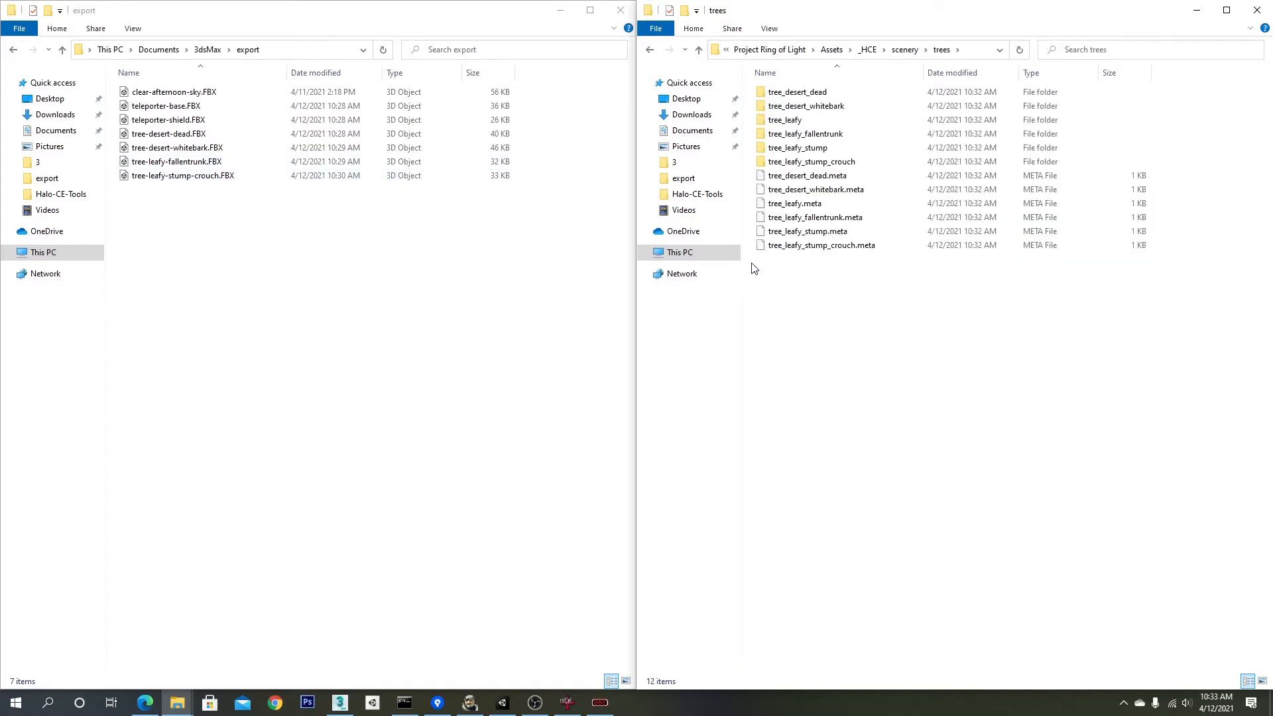
pyautogui.click(905, 49)
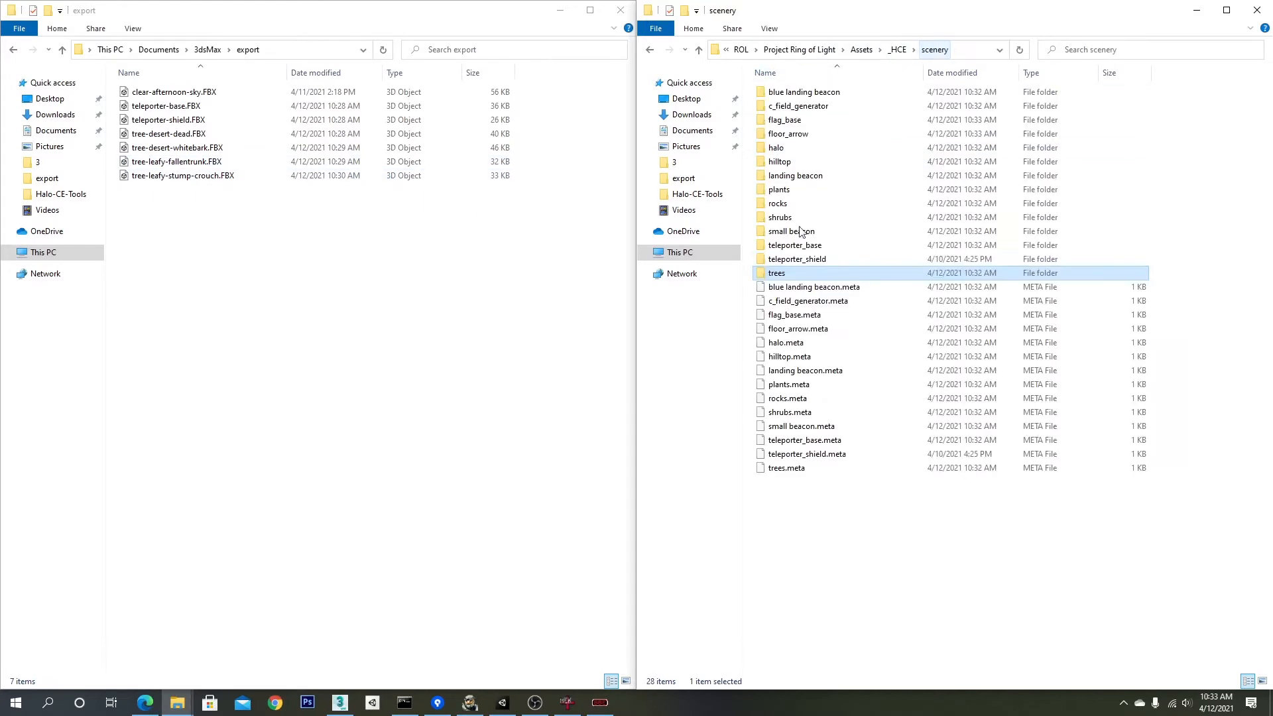
pyautogui.doubleClick(796, 245)
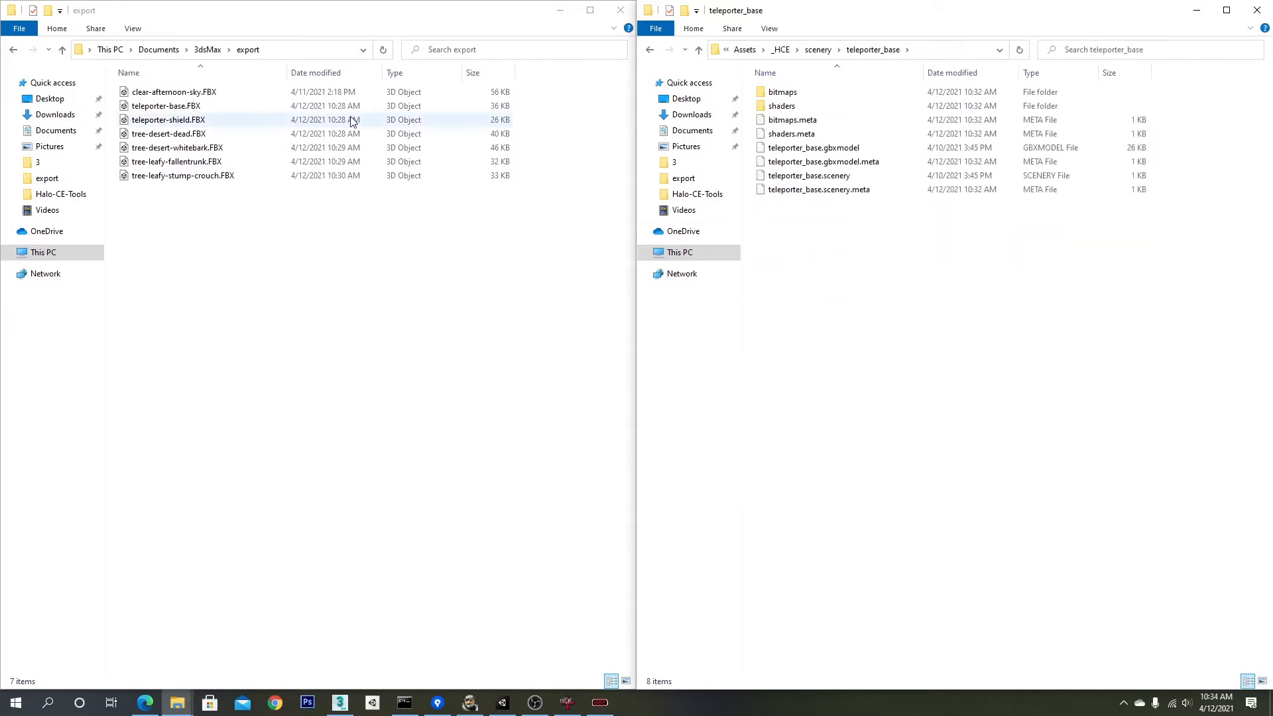
pyautogui.moveTo(194, 108); pyautogui.dragTo(856, 199)
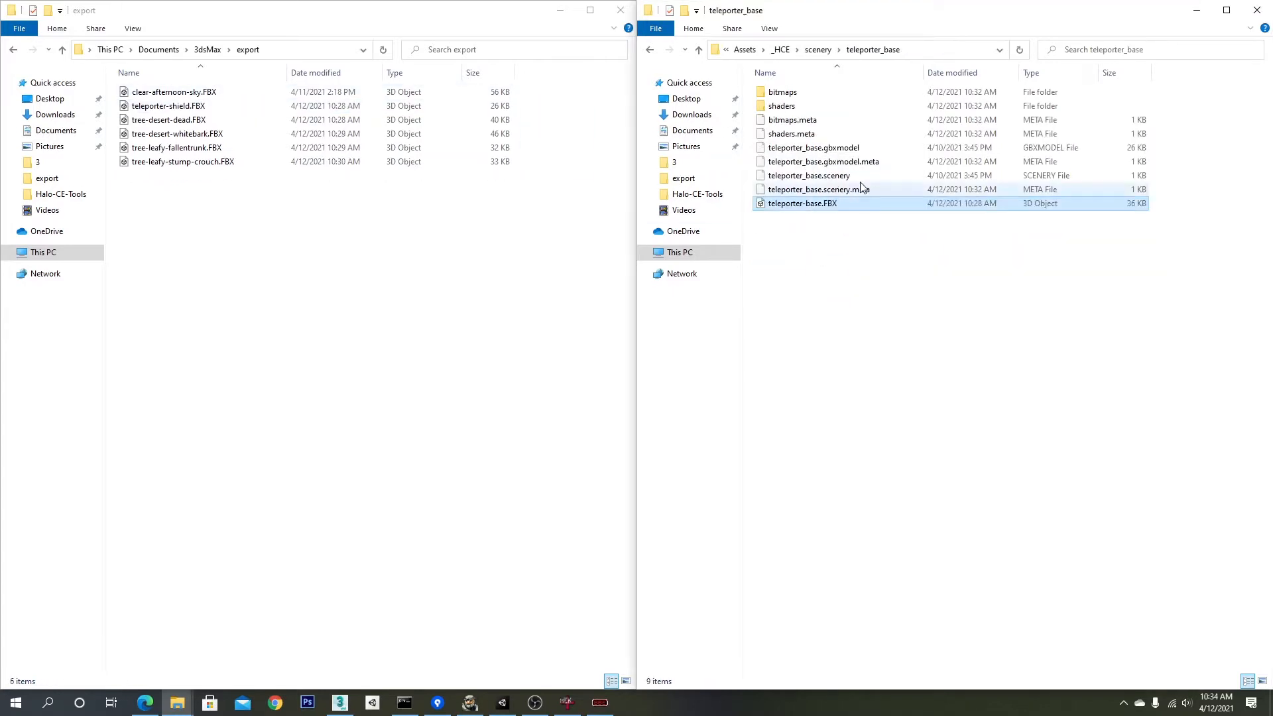
pyautogui.click(820, 50)
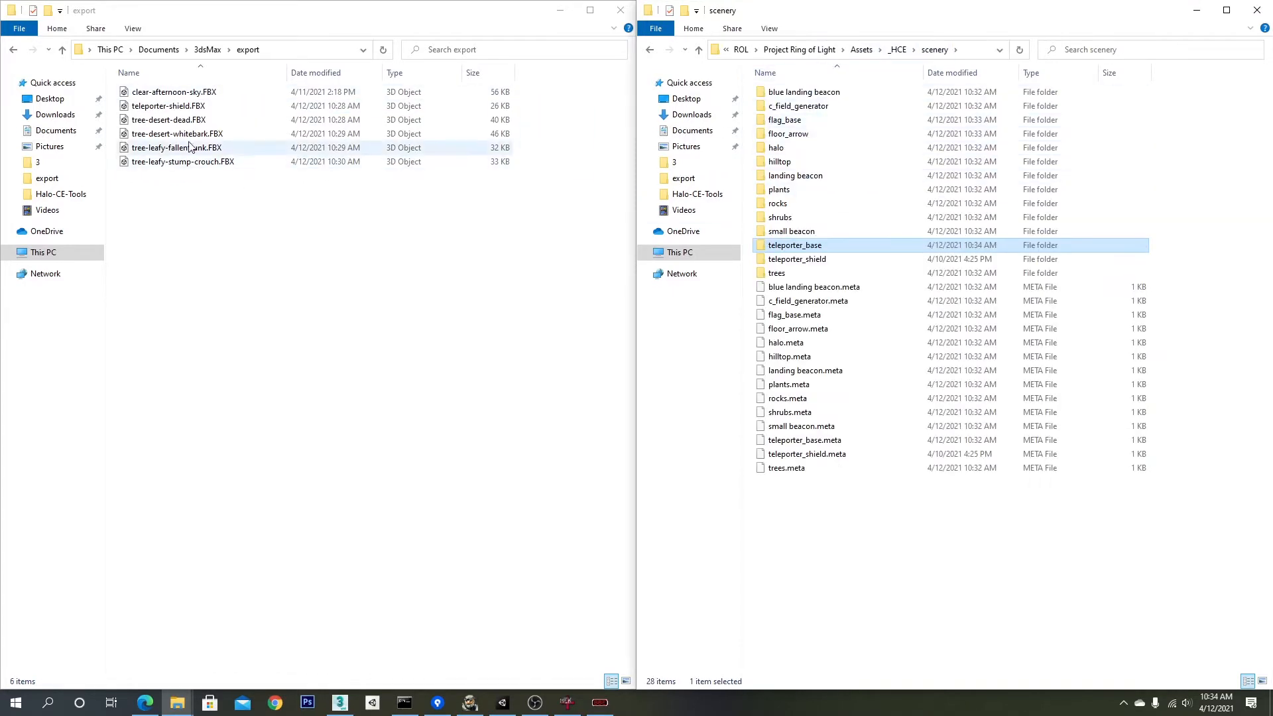
pyautogui.moveTo(199, 111); pyautogui.dragTo(807, 261)
# Step: Move the desert-dead, desert-whitebark, leafy-fallentrunk and leafy-stump-crouch tree FBX files into their matching subfolders of trees
pyautogui.doubleClick(799, 272)
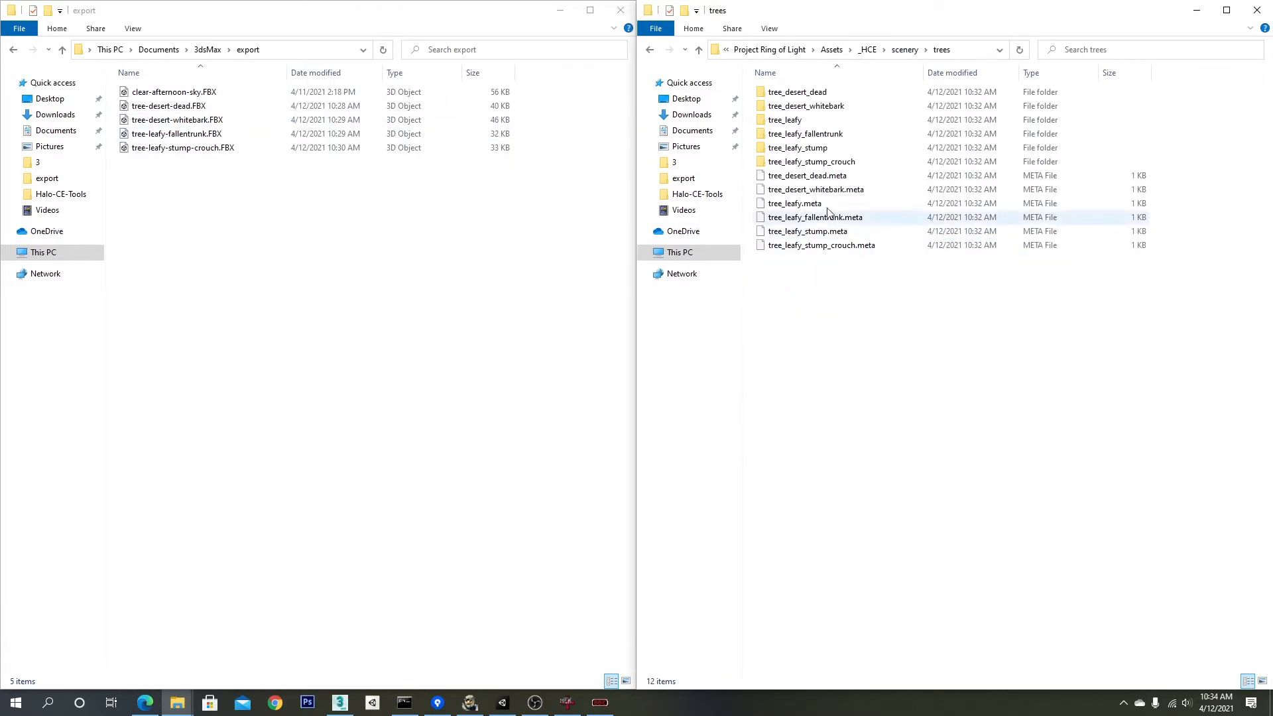
pyautogui.moveTo(173, 106); pyautogui.dragTo(803, 92)
pyautogui.moveTo(174, 106); pyautogui.dragTo(841, 162)
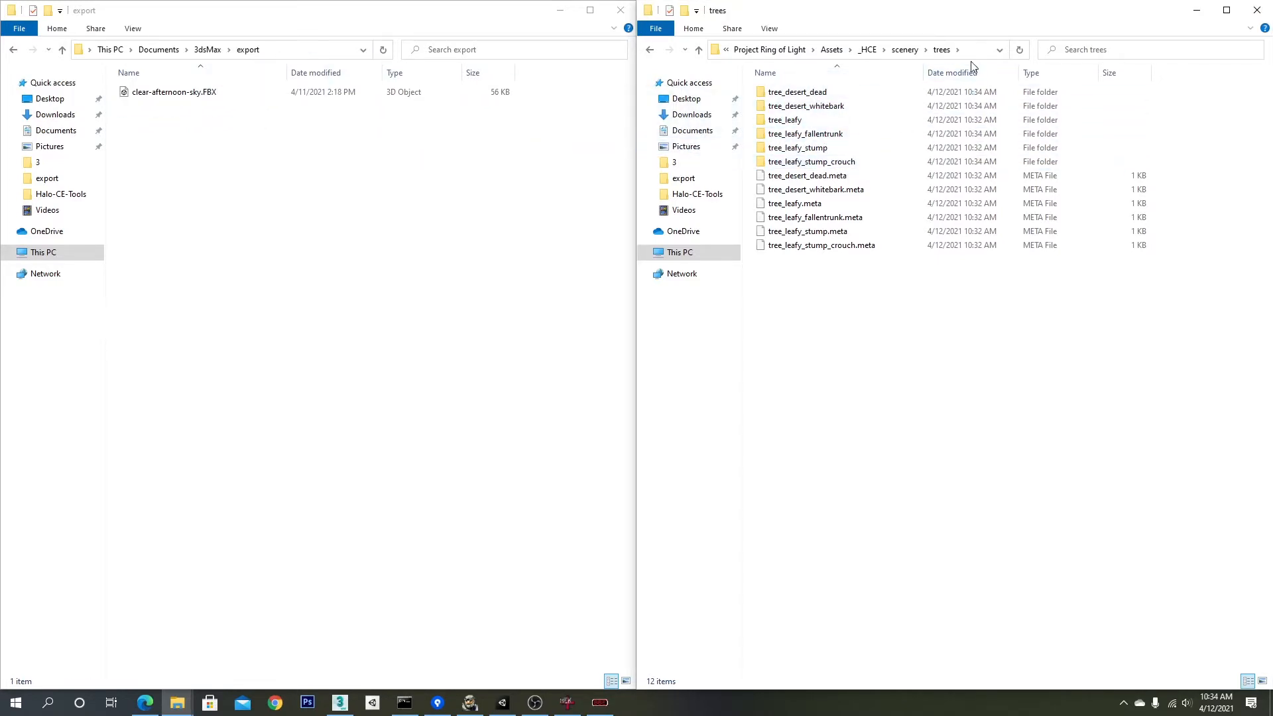
# Step: Check the plant_broadleaf_tall and plant_broadleaf_short folders for their model files
pyautogui.click(905, 49)
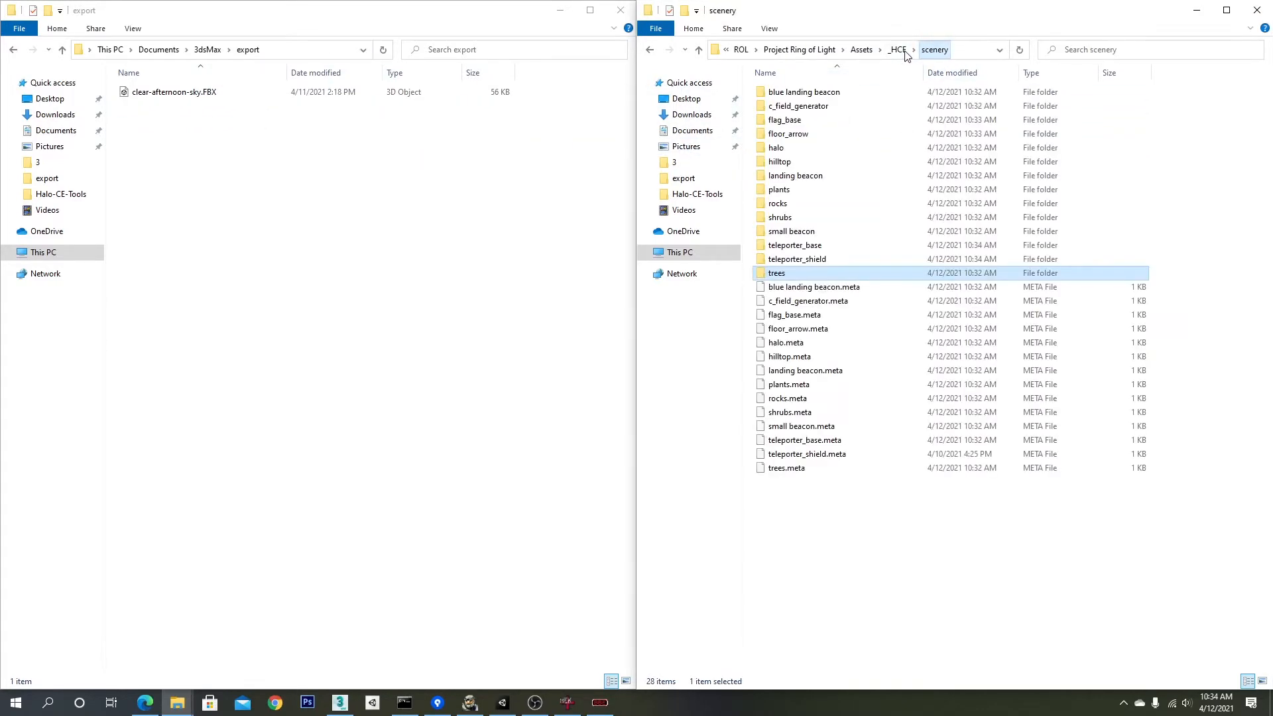
pyautogui.doubleClick(783, 189)
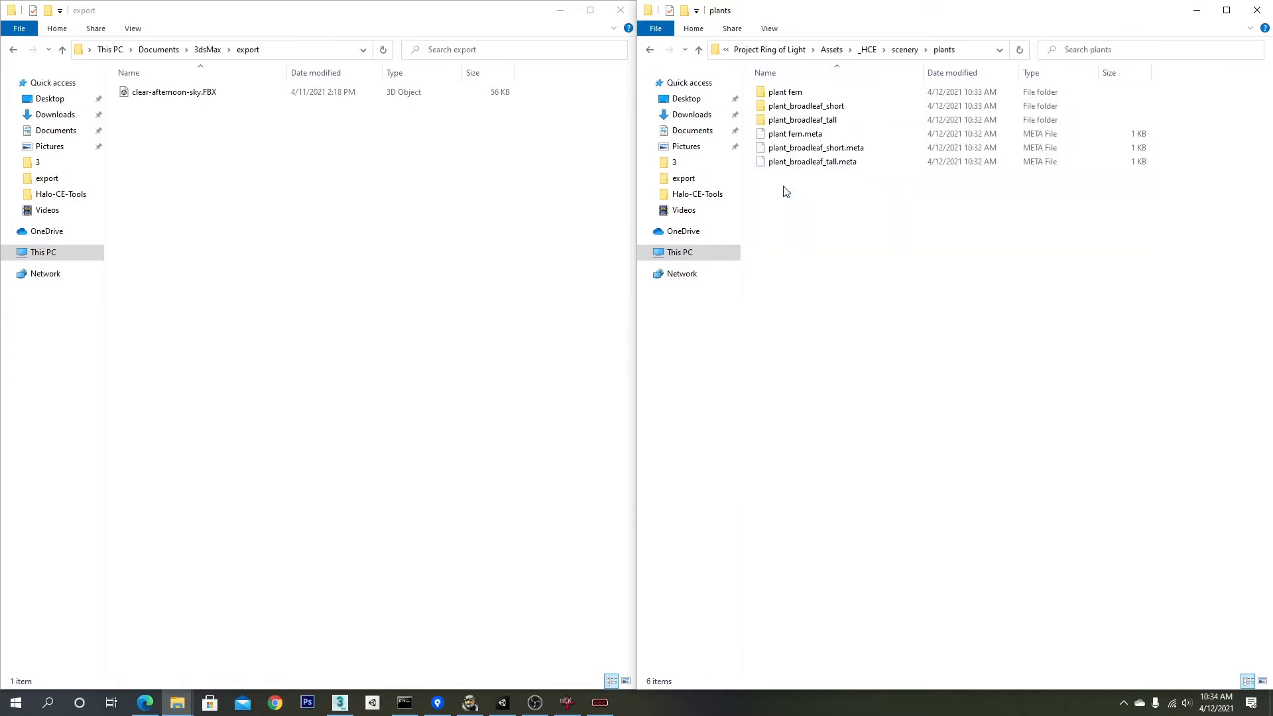
pyautogui.doubleClick(828, 121)
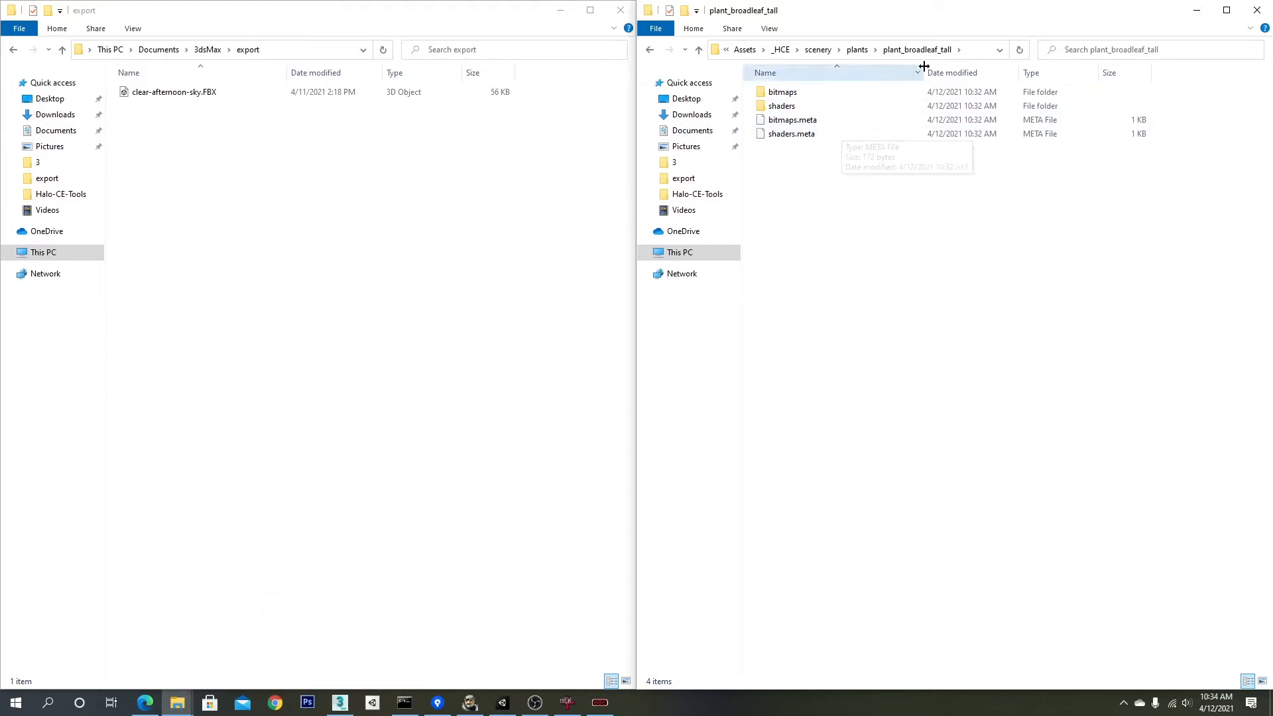
pyautogui.click(858, 50)
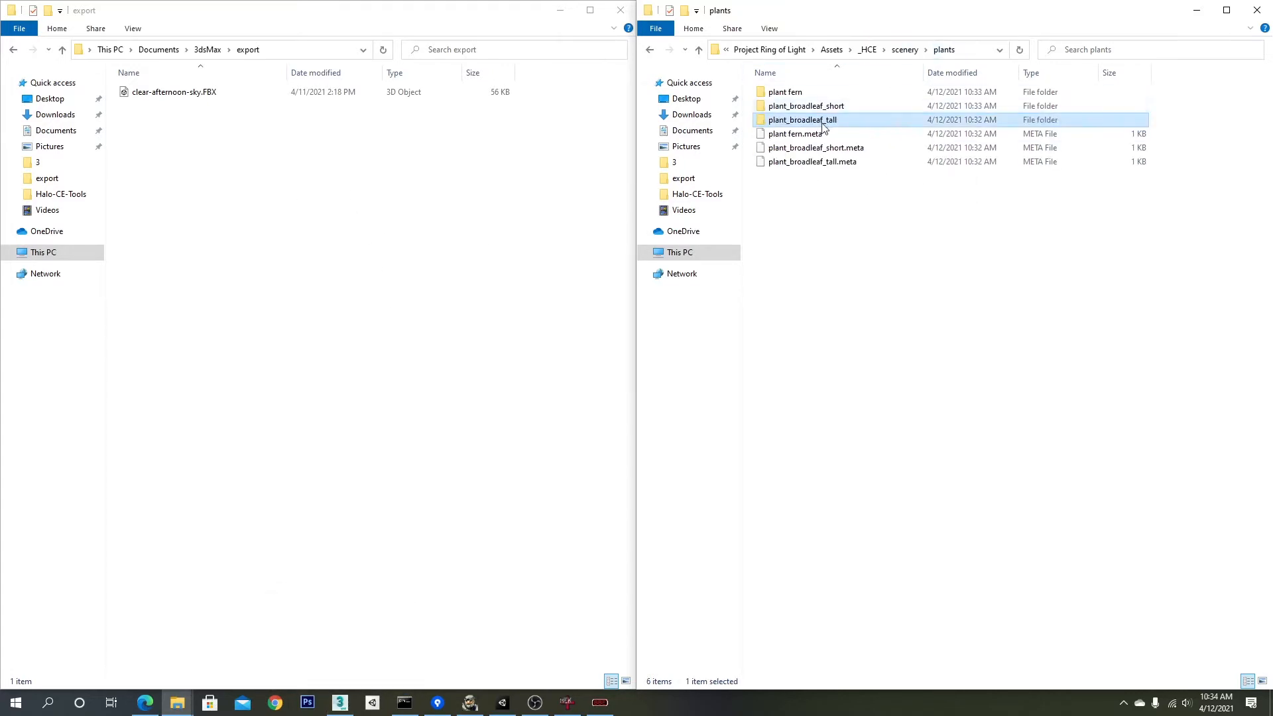
pyautogui.doubleClick(829, 106)
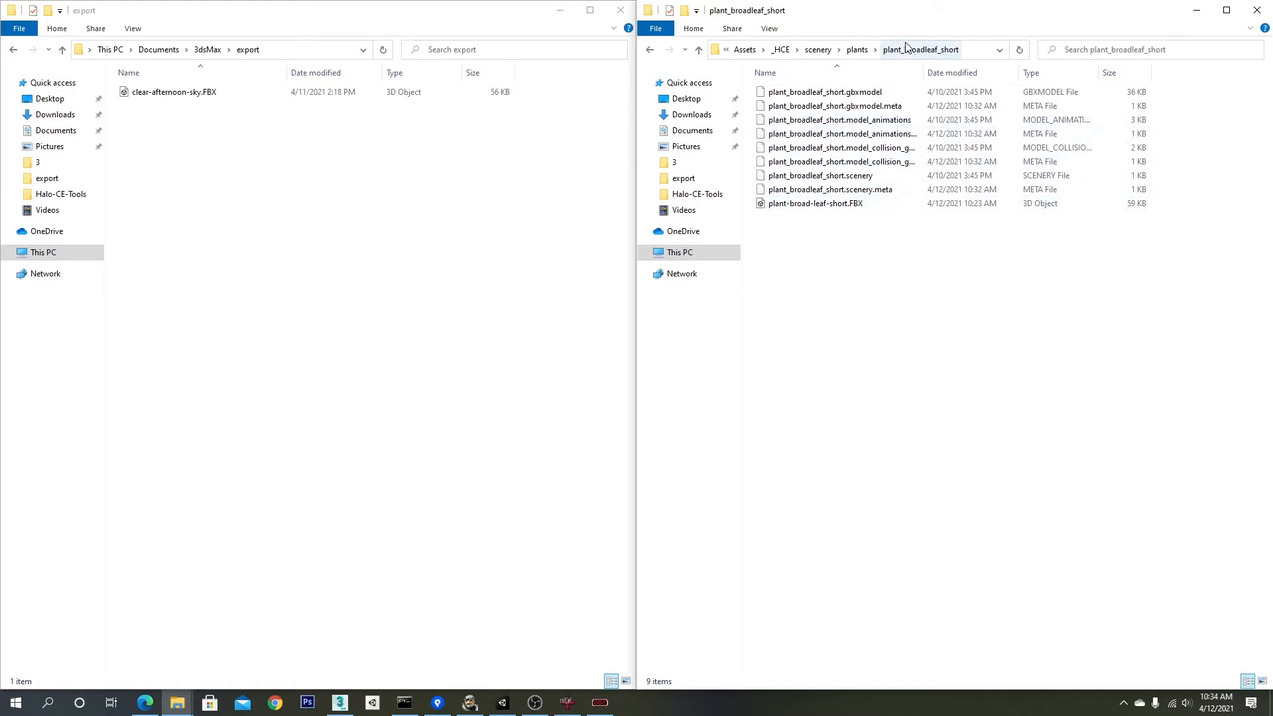
pyautogui.click(856, 50)
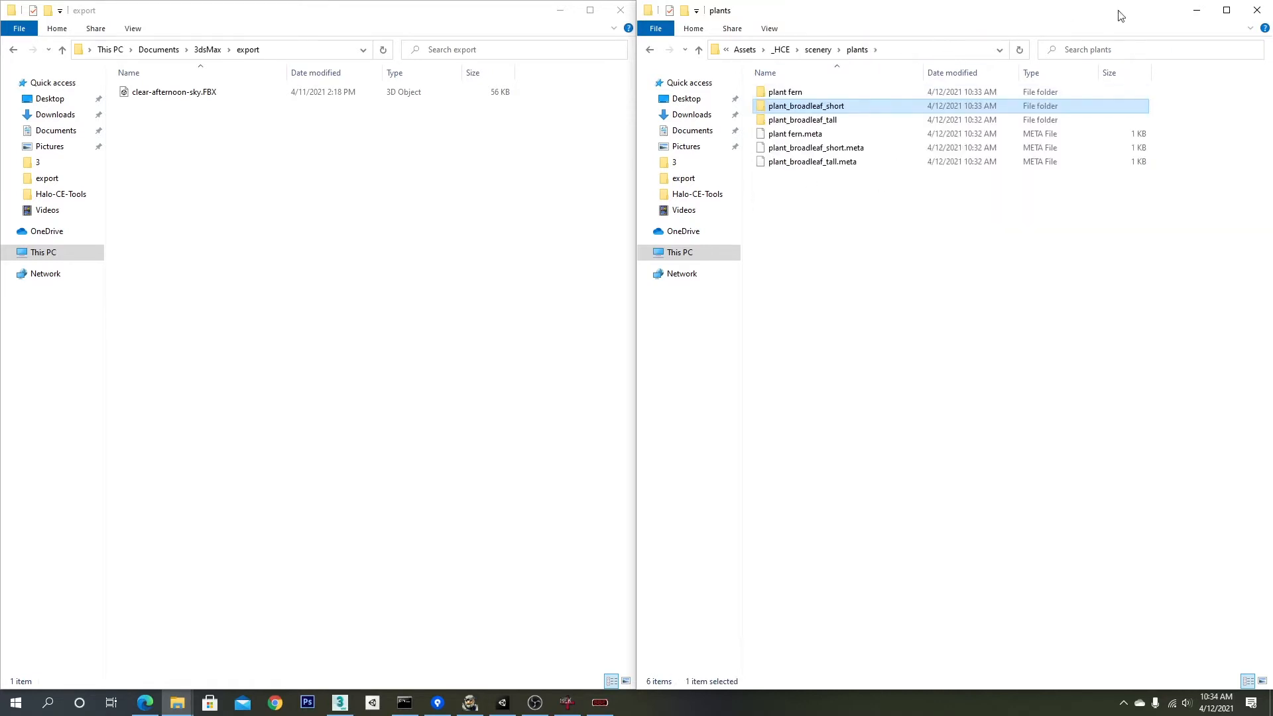
# Step: Minimize both folder windows and return to the Level-Test scene in Unity
pyautogui.click(1195, 10)
pyautogui.click(560, 10)
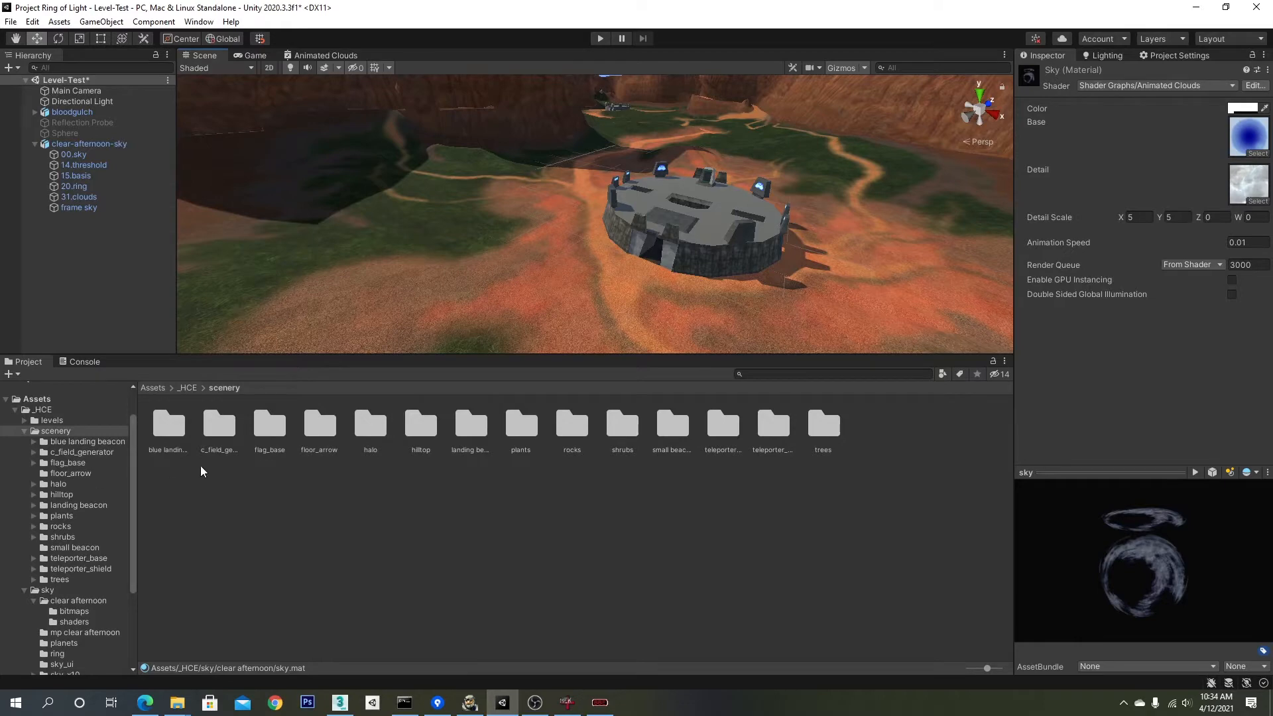
pyautogui.moveTo(649, 238)
pyautogui.mouseDown(button='right')
pyautogui.moveTo(784, 230)
pyautogui.moveTo(708, 222)
pyautogui.moveTo(747, 261)
pyautogui.moveTo(657, 232)
pyautogui.mouseUp(button='right')
pyautogui.press('s')
pyautogui.press('w')
pyautogui.press('s')
pyautogui.moveTo(659, 226); pyautogui.dragTo(657, 241, button='middle')
pyautogui.moveTo(656, 241); pyautogui.dragTo(531, 236, button='right')
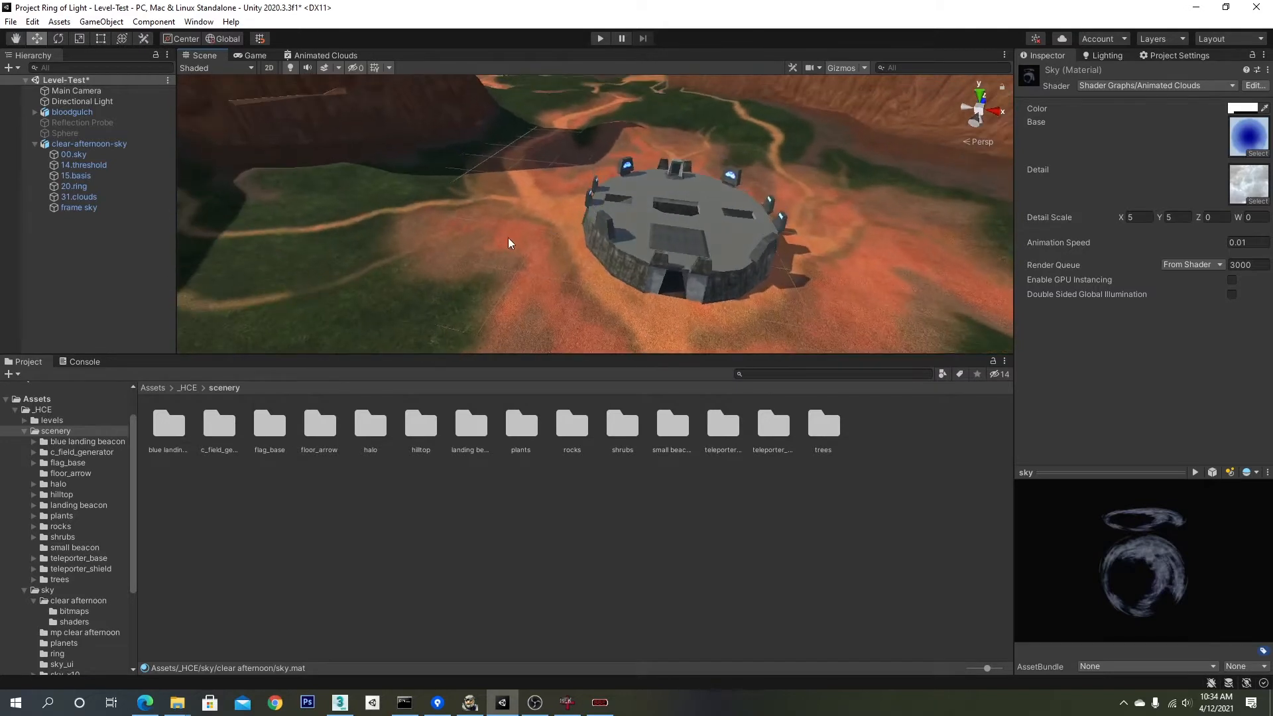
# Step: Open the plant fern folder under scenery/plants and place the plant-fern model in the scene near the round base
pyautogui.click(213, 422)
pyautogui.click(171, 431)
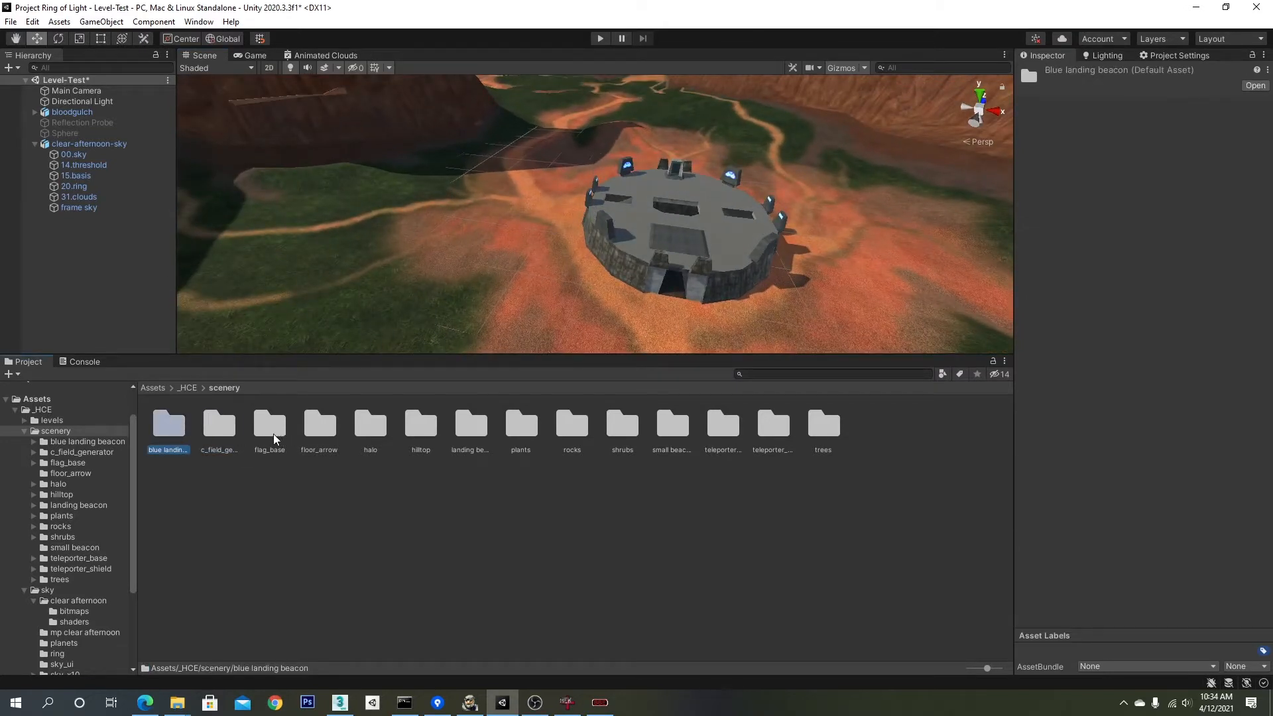
pyautogui.click(522, 431)
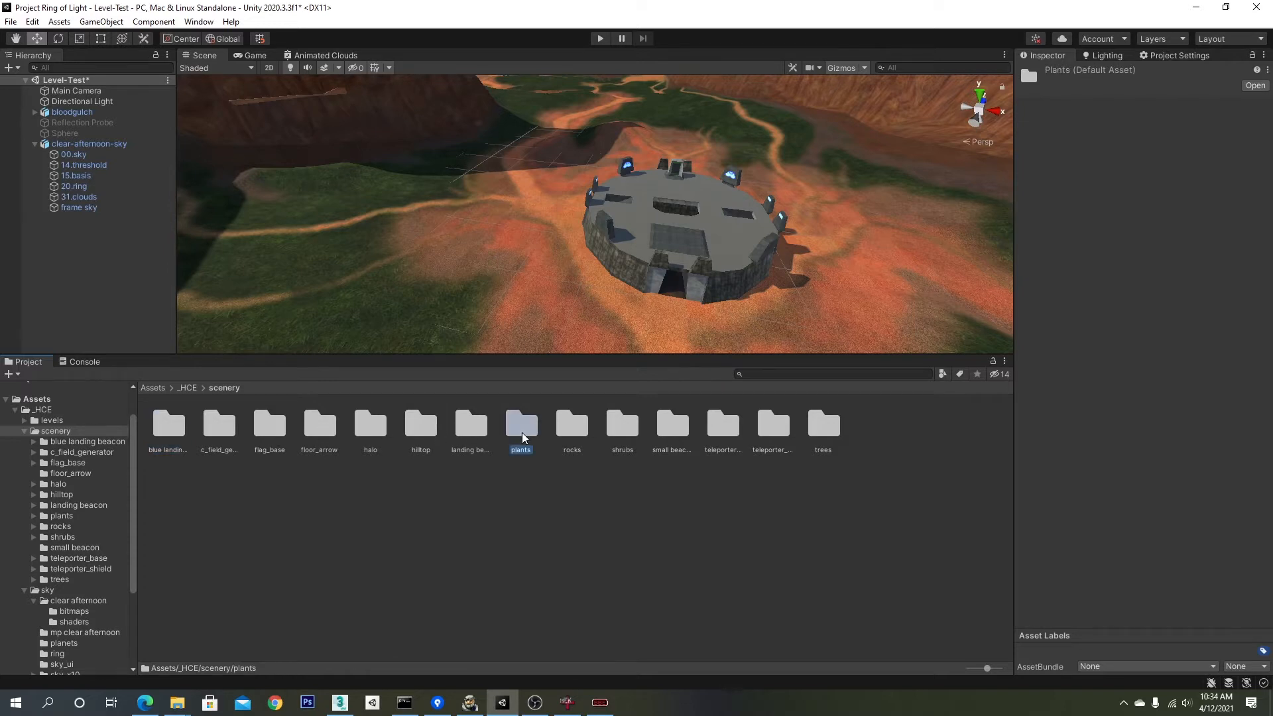
pyautogui.doubleClick(523, 435)
pyautogui.doubleClick(169, 428)
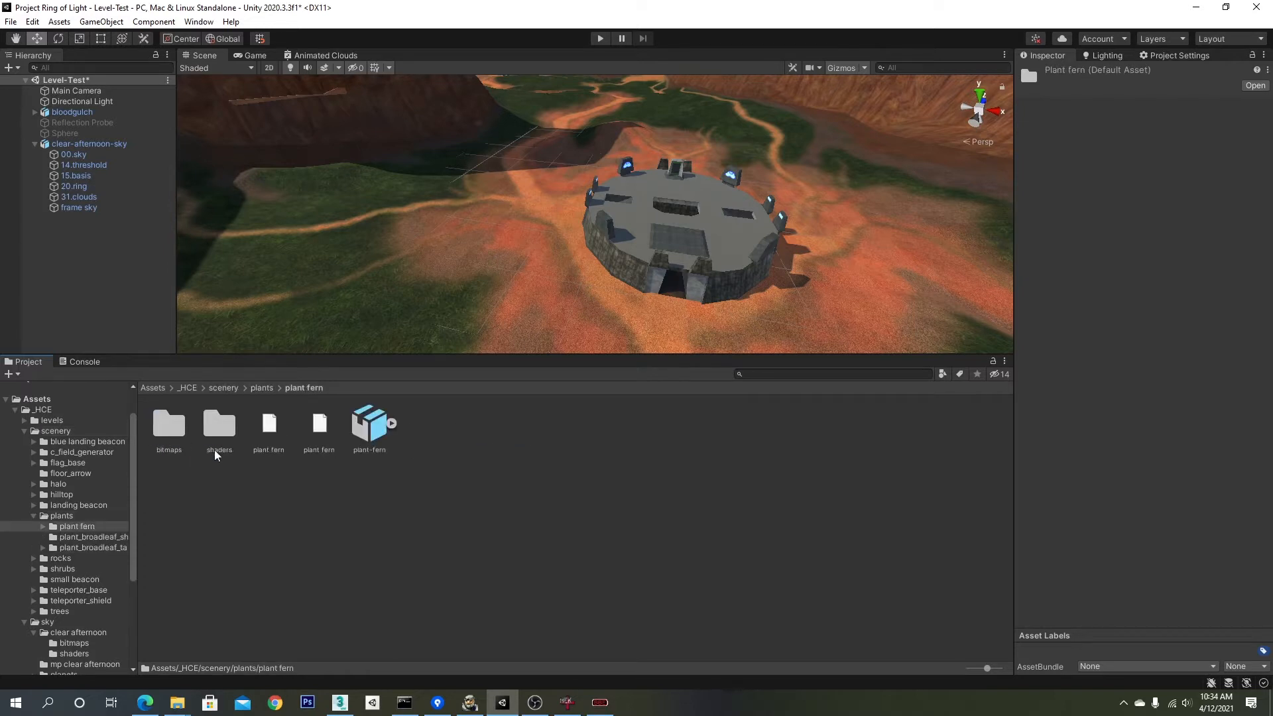
pyautogui.moveTo(369, 438); pyautogui.dragTo(477, 276)
pyautogui.press('f')
pyautogui.scroll(-1, 476, 277)
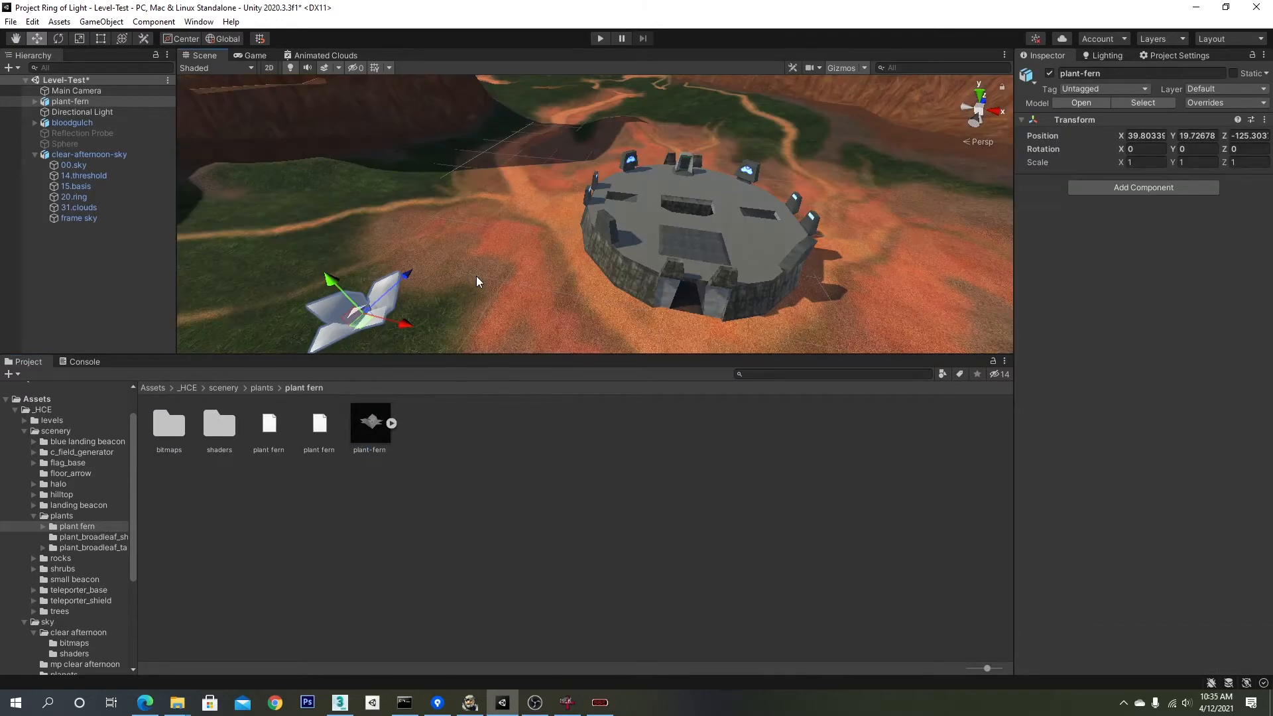
# Step: Lower the plant-fern toward the terrain to a Y position of about 2.6
pyautogui.moveTo(476, 275); pyautogui.dragTo(376, 280, button='right')
pyautogui.moveTo(376, 280); pyautogui.dragTo(386, 275, button='middle')
pyautogui.scroll(-3, 469, 278)
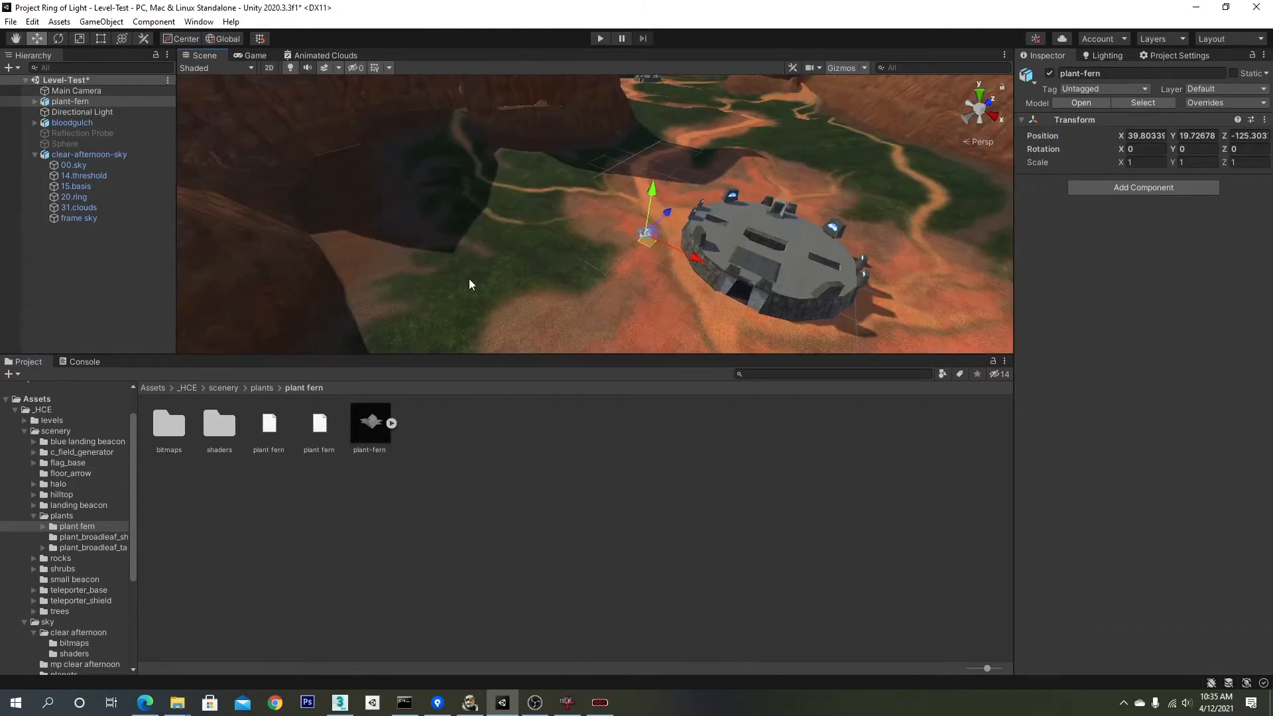
pyautogui.moveTo(469, 275); pyautogui.dragTo(456, 273, button='middle')
pyautogui.moveTo(406, 137); pyautogui.dragTo(408, 157)
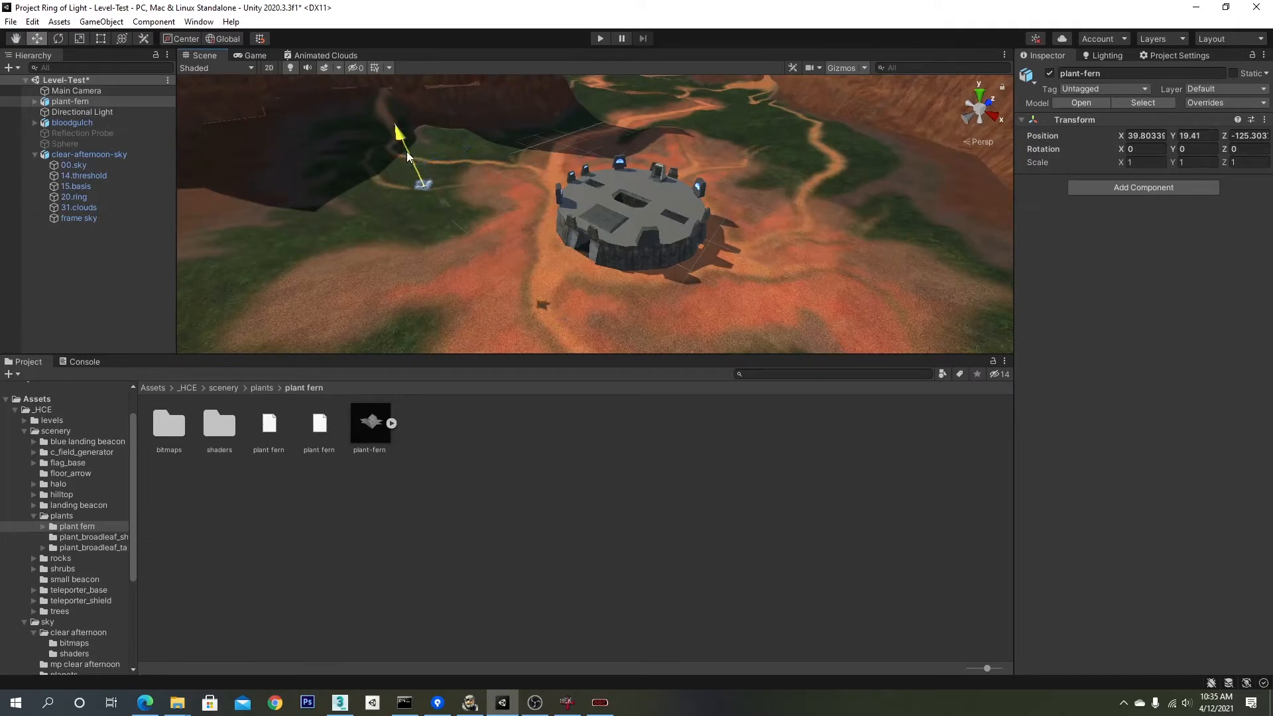
pyautogui.moveTo(441, 237); pyautogui.dragTo(441, 239)
pyautogui.moveTo(371, 320); pyautogui.dragTo(439, 238, button='middle')
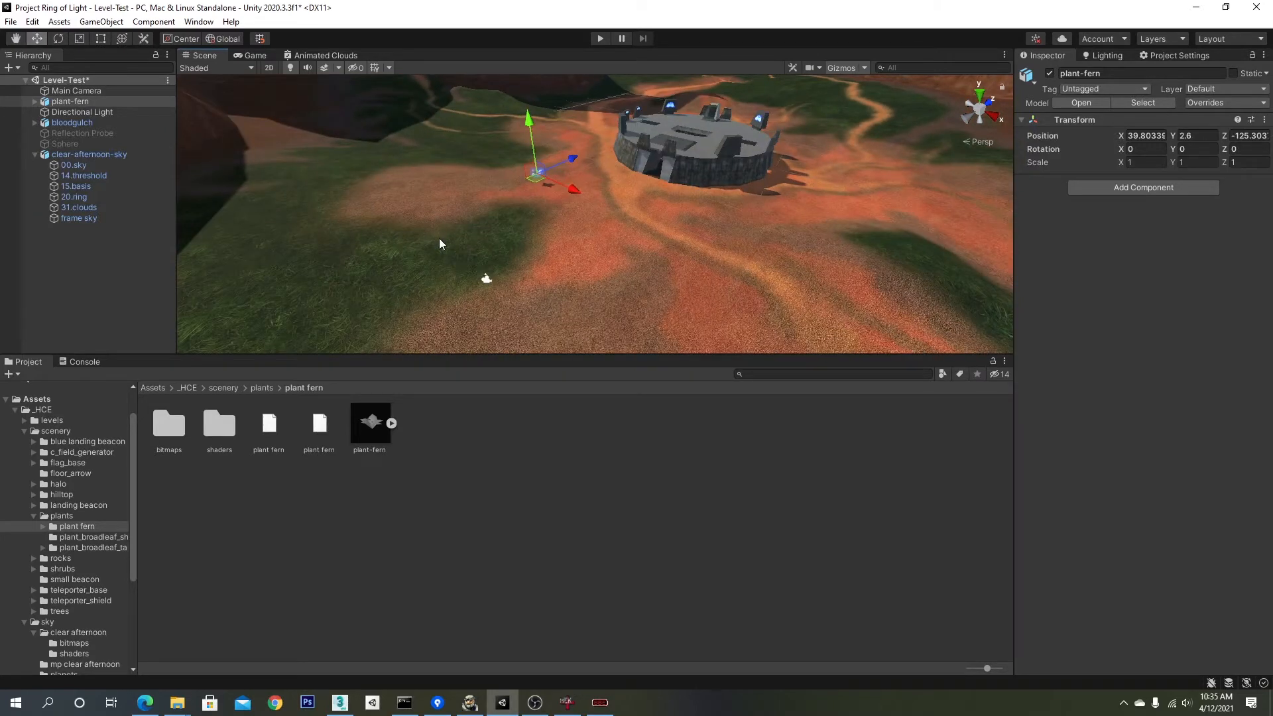
pyautogui.press('f')
pyautogui.keyDown('alt'); pyautogui.moveTo(496, 227); pyautogui.dragTo(602, 227); pyautogui.keyUp('alt')
pyautogui.moveTo(603, 228); pyautogui.dragTo(725, 188, button='middle')
pyautogui.keyDown('alt'); pyautogui.moveTo(724, 188); pyautogui.dragTo(623, 199); pyautogui.keyUp('alt')
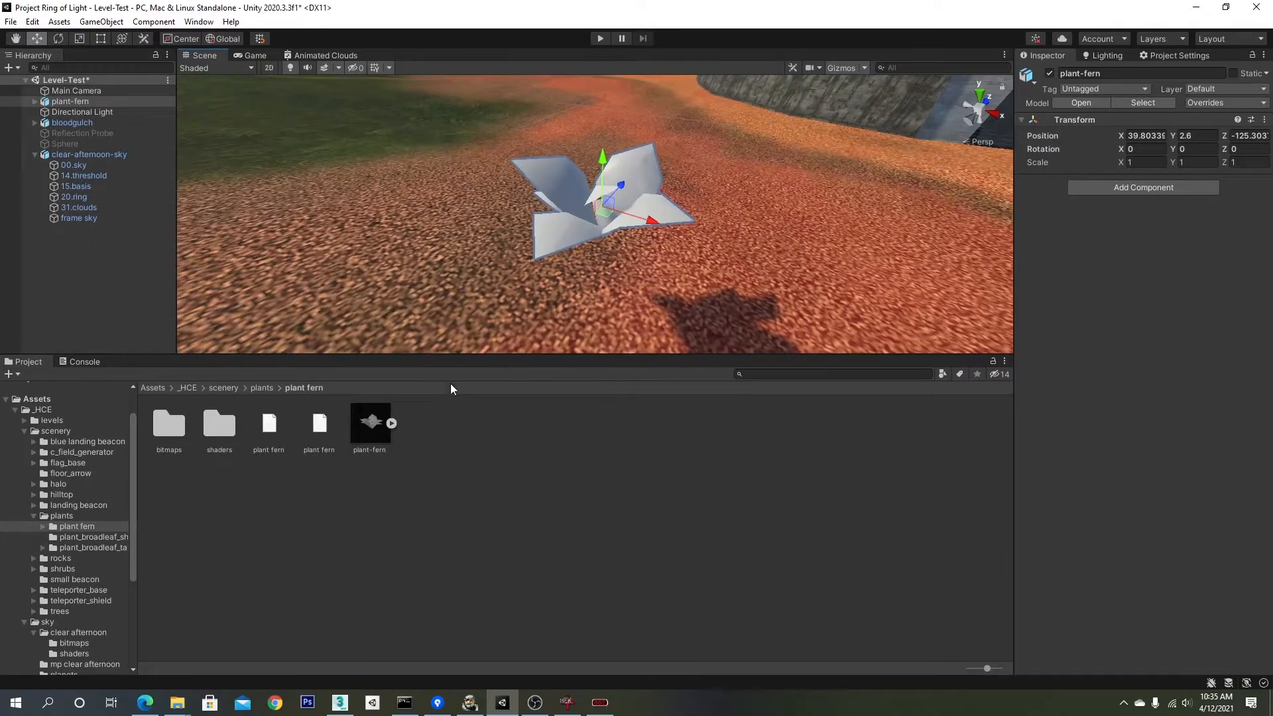
# Step: Extract the plant-fern model's embedded materials into the plant fern folder and select the extracted plant fern material
pyautogui.click(391, 424)
pyautogui.click(363, 431)
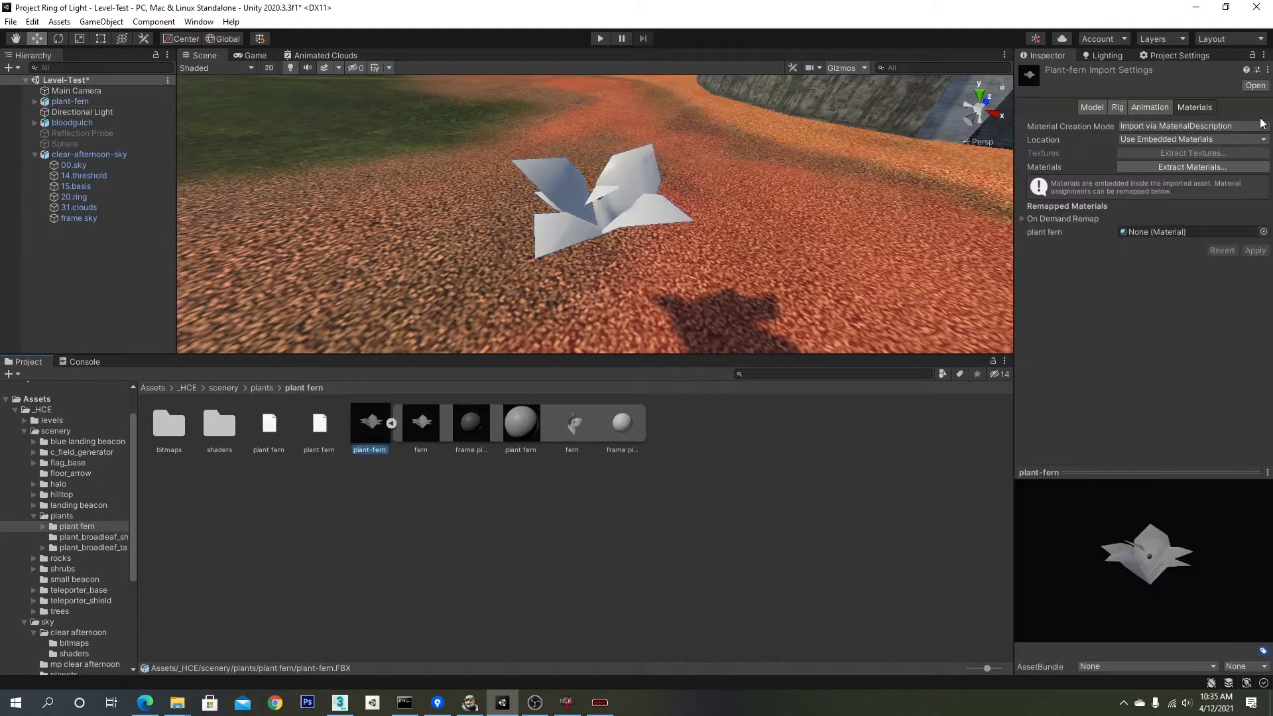
pyautogui.click(1183, 56)
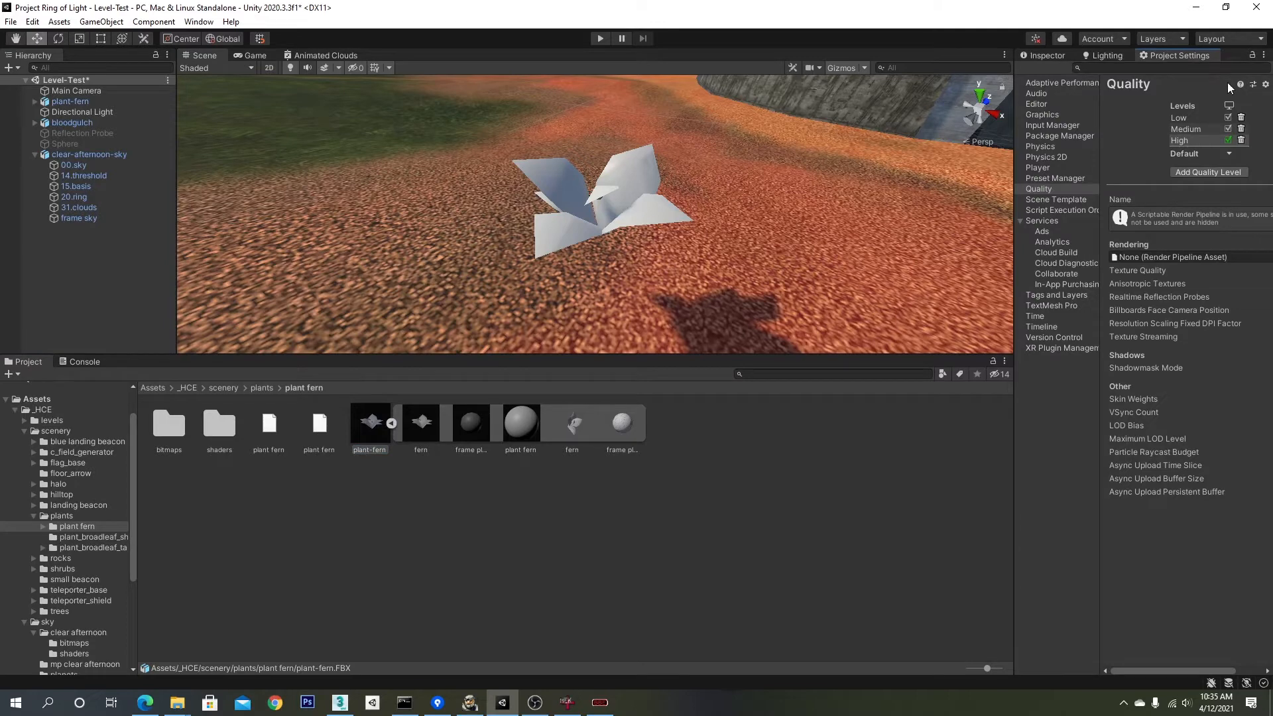
pyautogui.click(1059, 57)
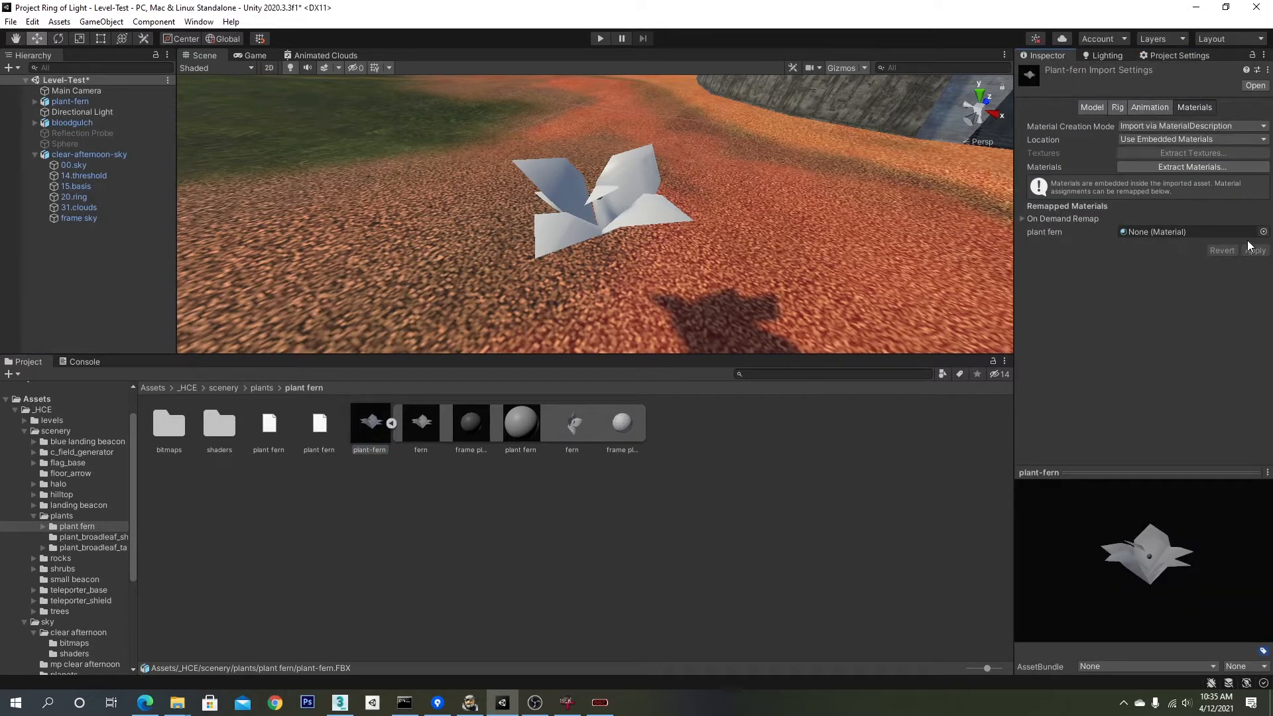
pyautogui.click(1020, 219)
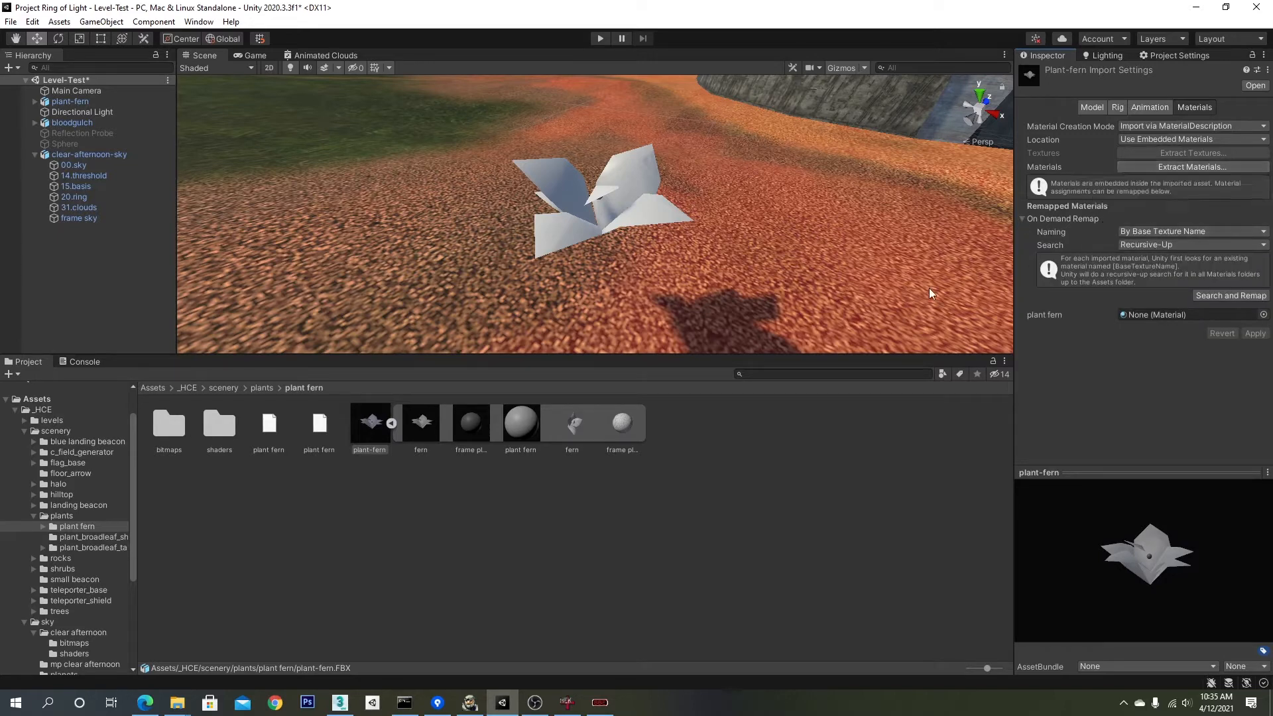
pyautogui.click(391, 425)
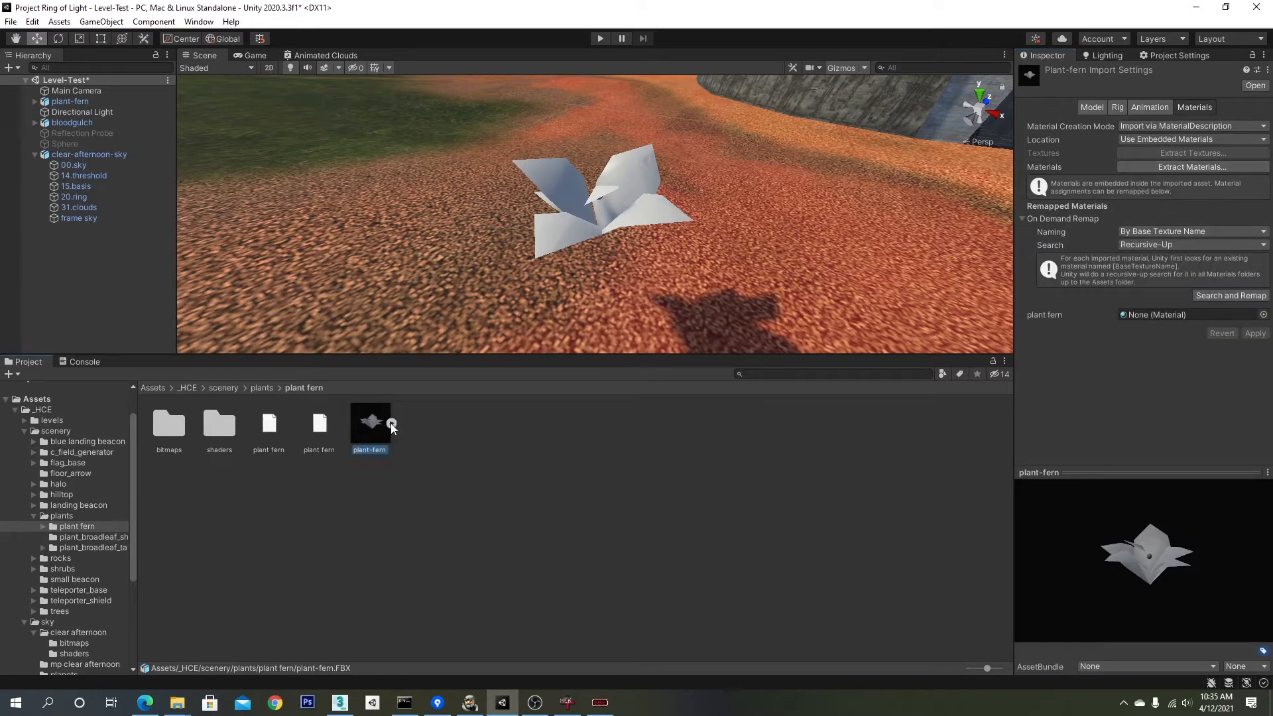
pyautogui.click(1184, 167)
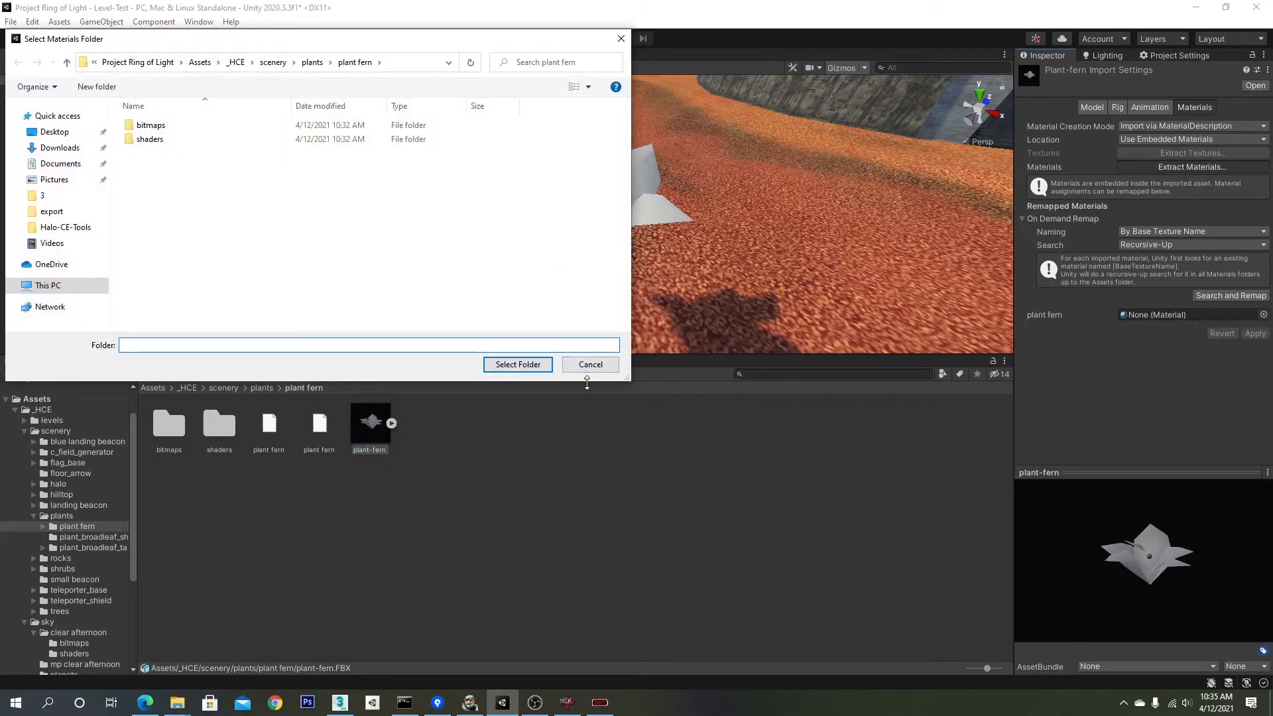
pyautogui.click(523, 364)
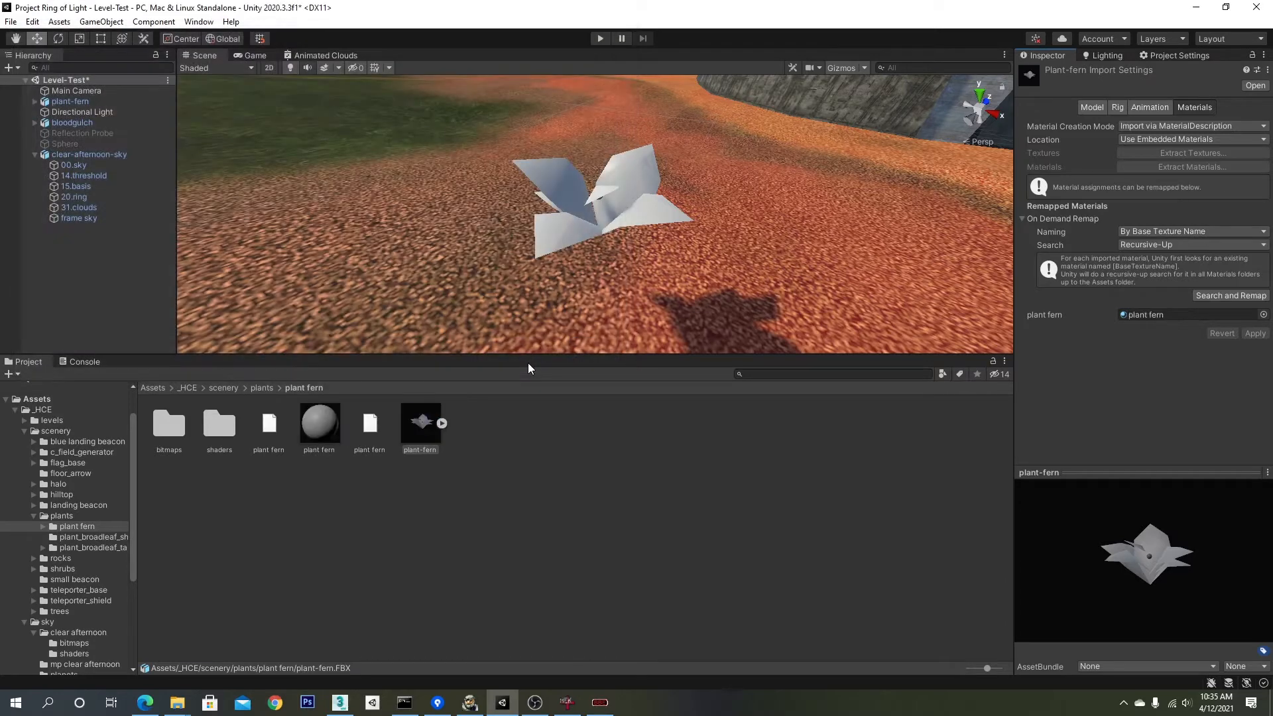
pyautogui.click(326, 443)
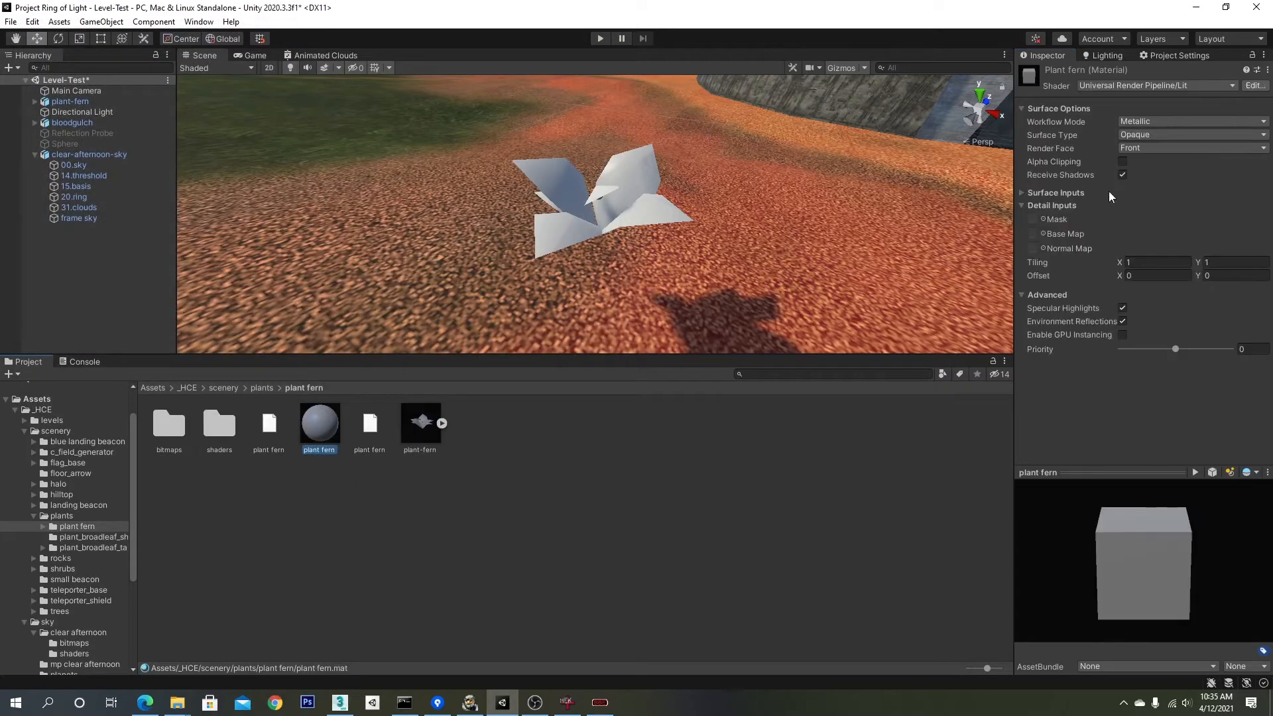
pyautogui.click(1042, 219)
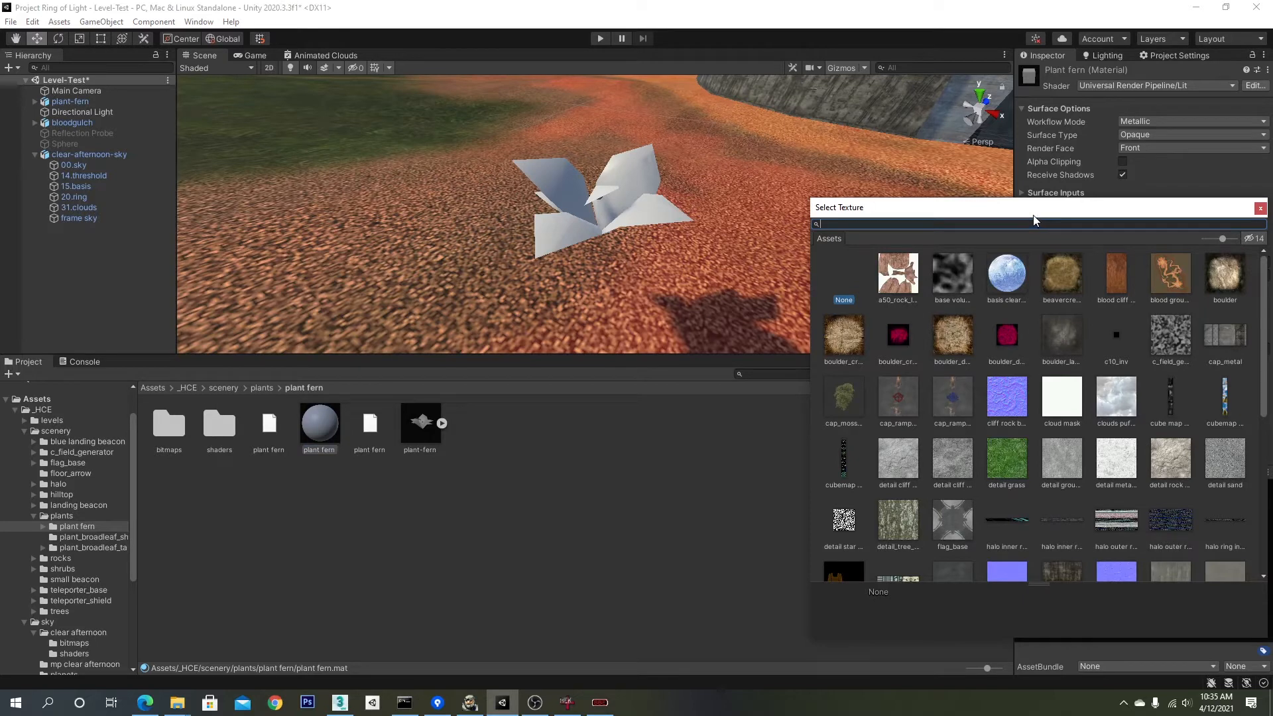
pyautogui.write('plant')
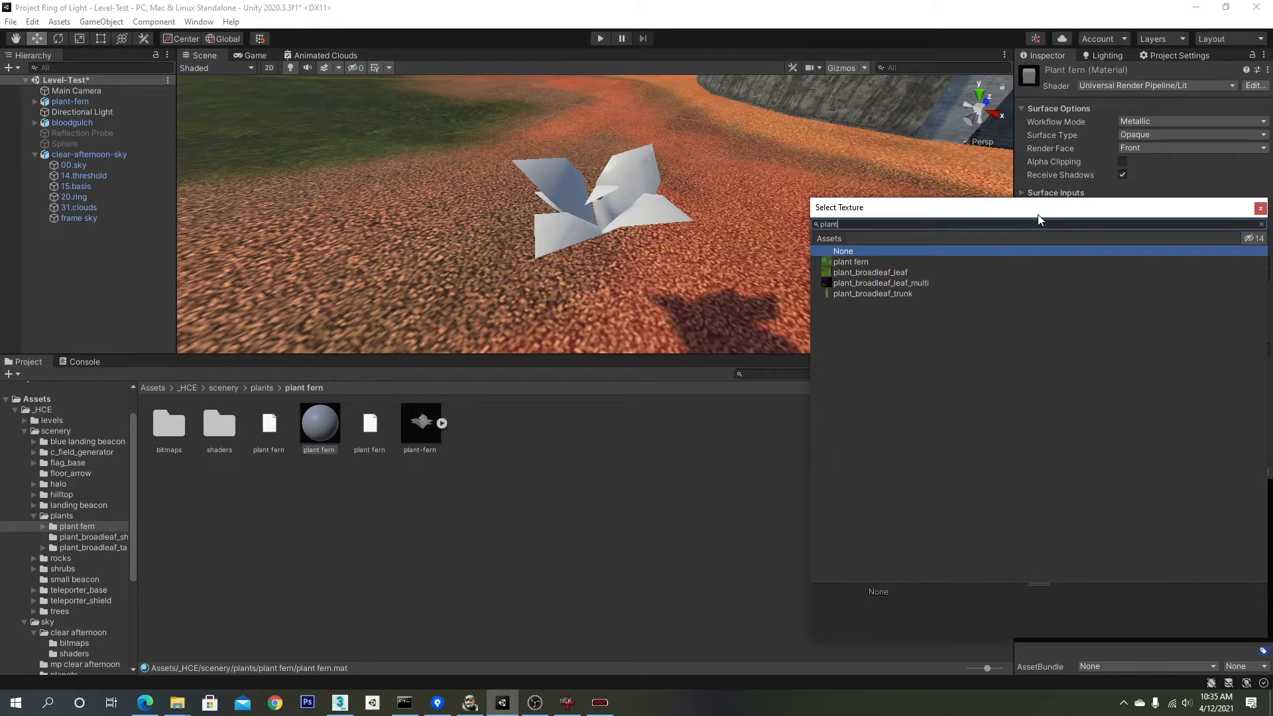
pyautogui.doubleClick(868, 263)
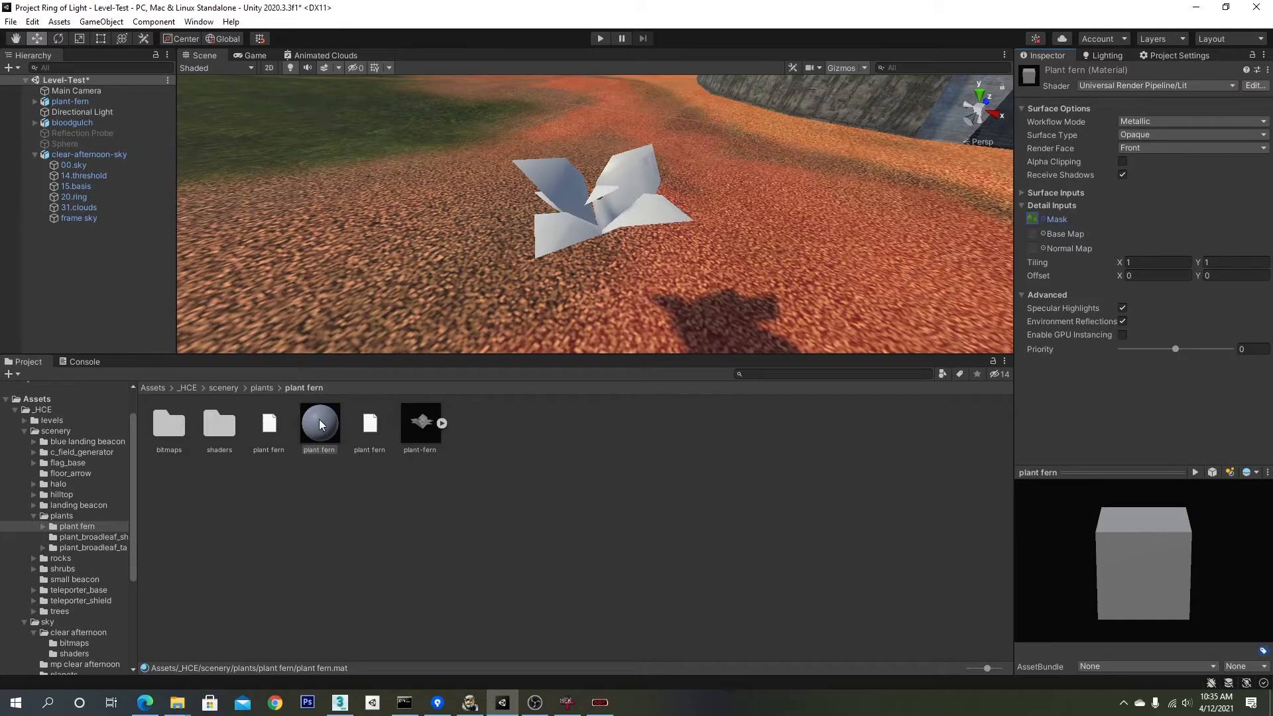
pyautogui.click(1042, 219)
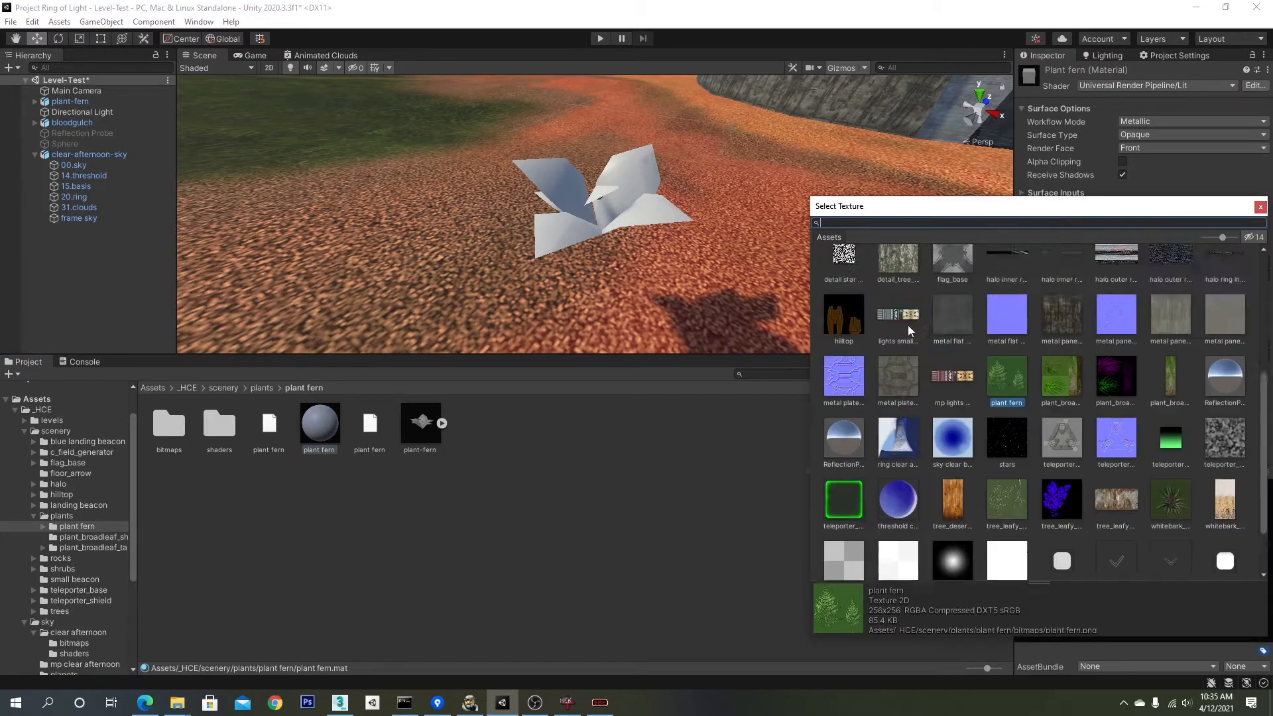
pyautogui.doubleClick(834, 281)
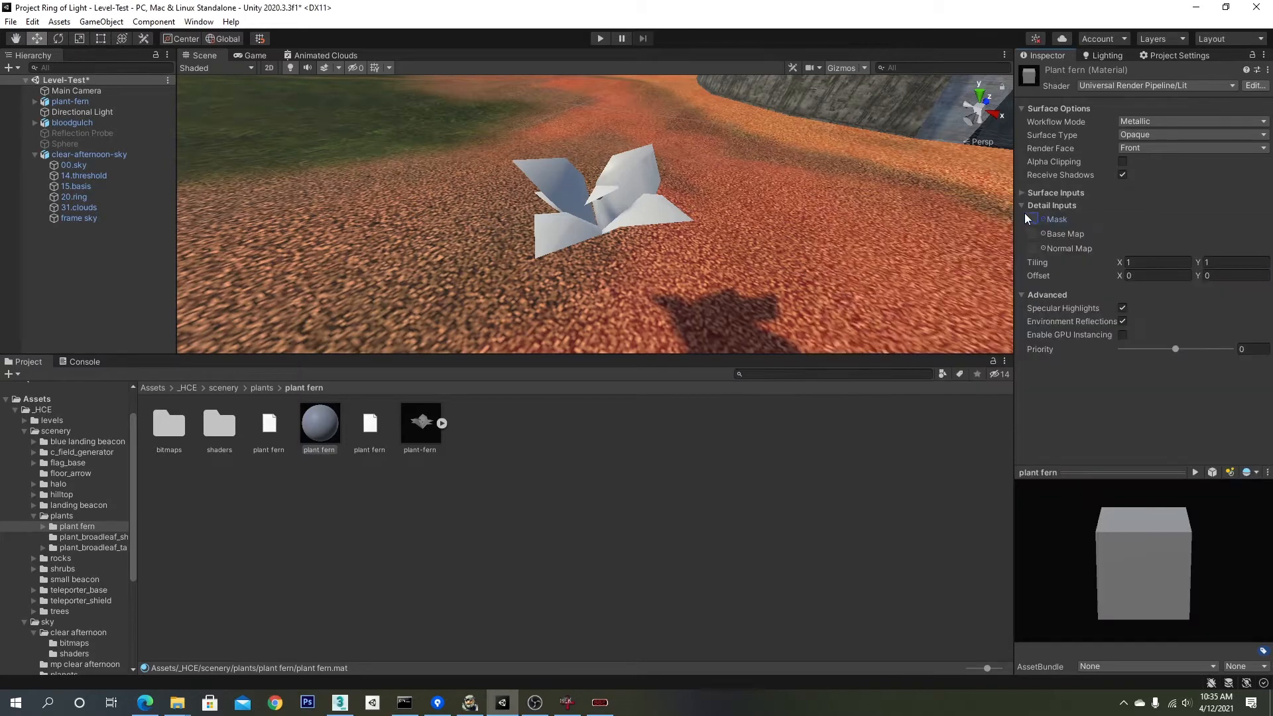
# Step: Assign the plant fern texture as the Base Map in the plant fern material's surface inputs
pyautogui.click(1022, 193)
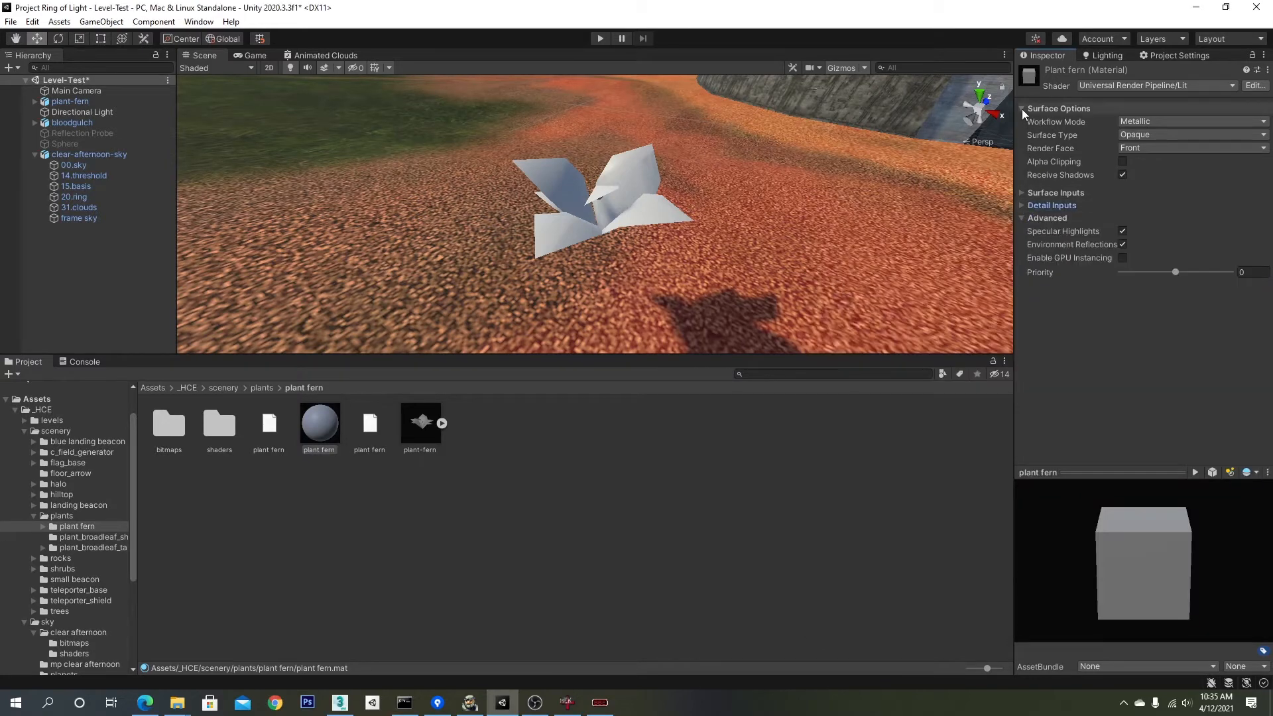
pyautogui.click(1024, 192)
pyautogui.click(1044, 208)
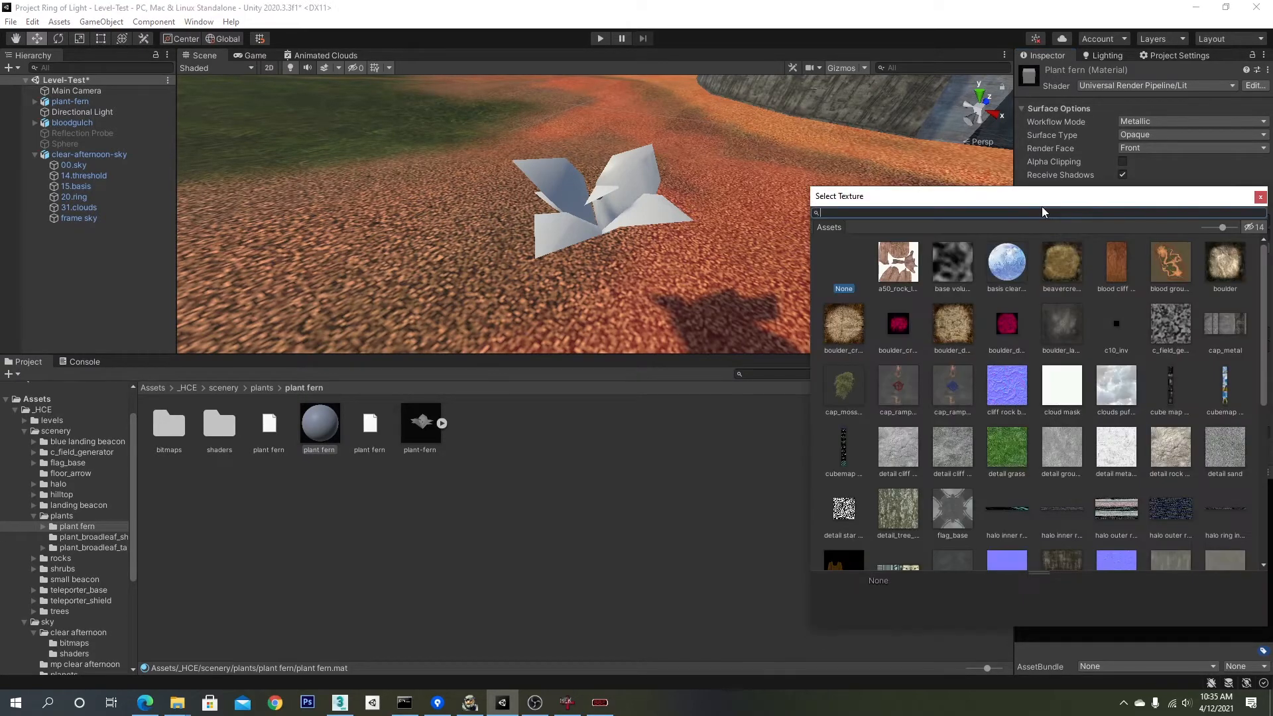
pyautogui.write('plan')
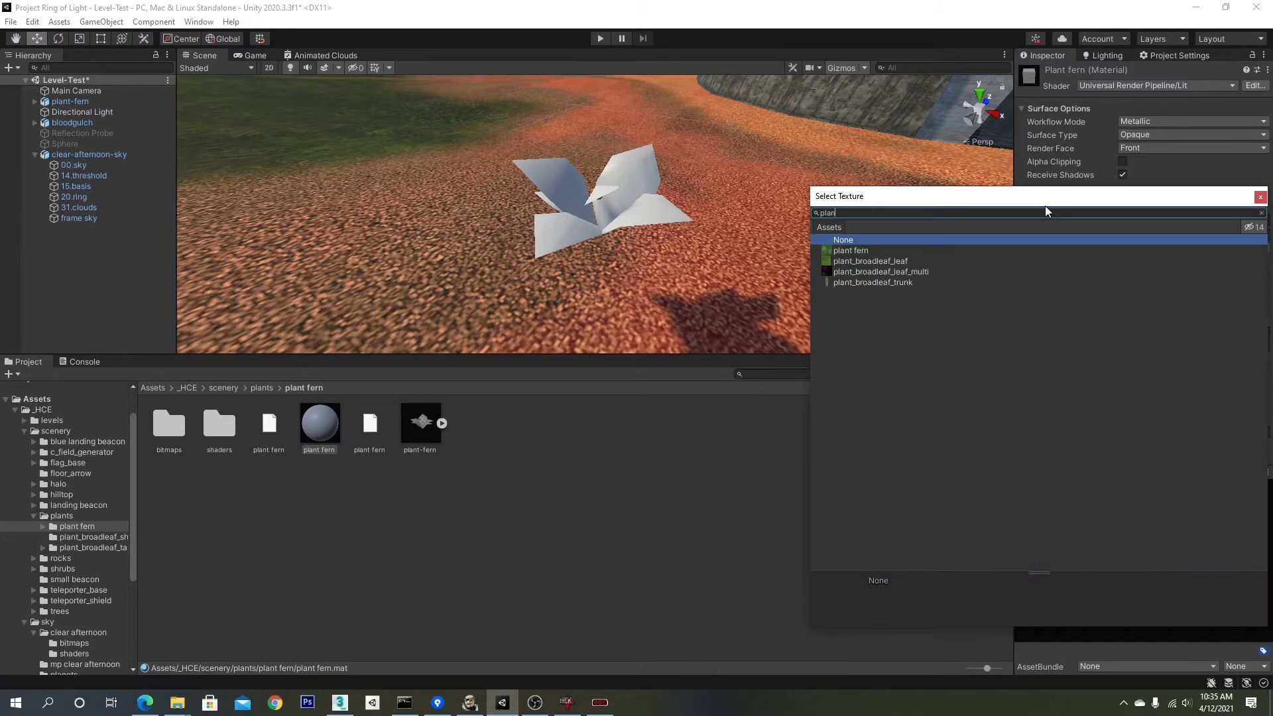
pyautogui.click(852, 250)
pyautogui.doubleClick(851, 250)
pyautogui.moveTo(745, 232); pyautogui.dragTo(738, 226, button='right')
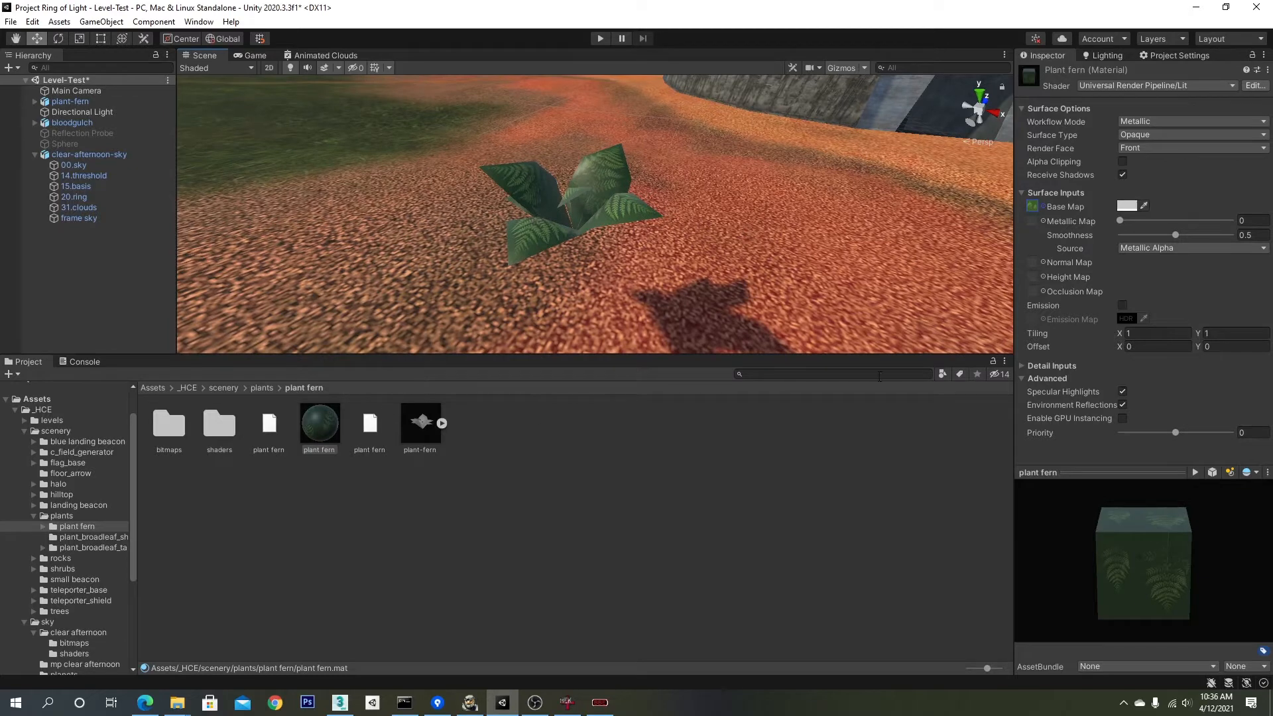
# Step: Check the plant fern texture's alpha channel, then enable Alpha Is Transparency and apply the import settings
pyautogui.click(1032, 206)
pyautogui.click(219, 425)
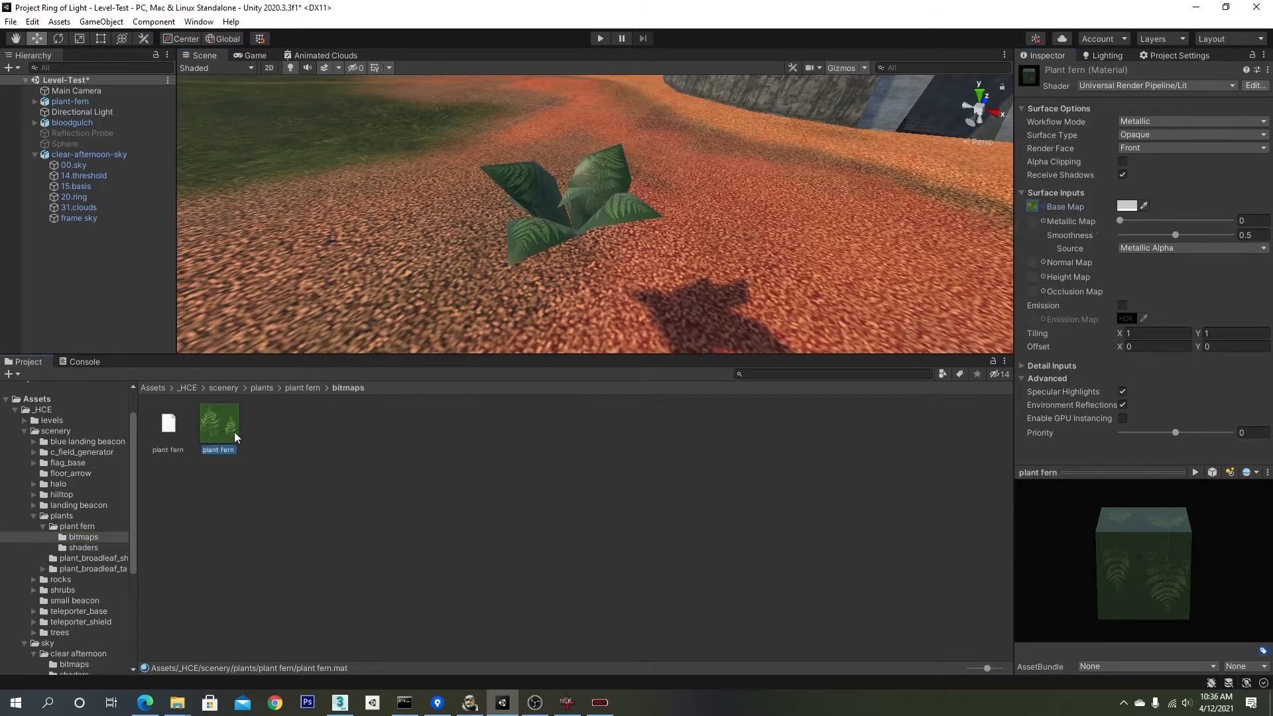
pyautogui.click(1180, 472)
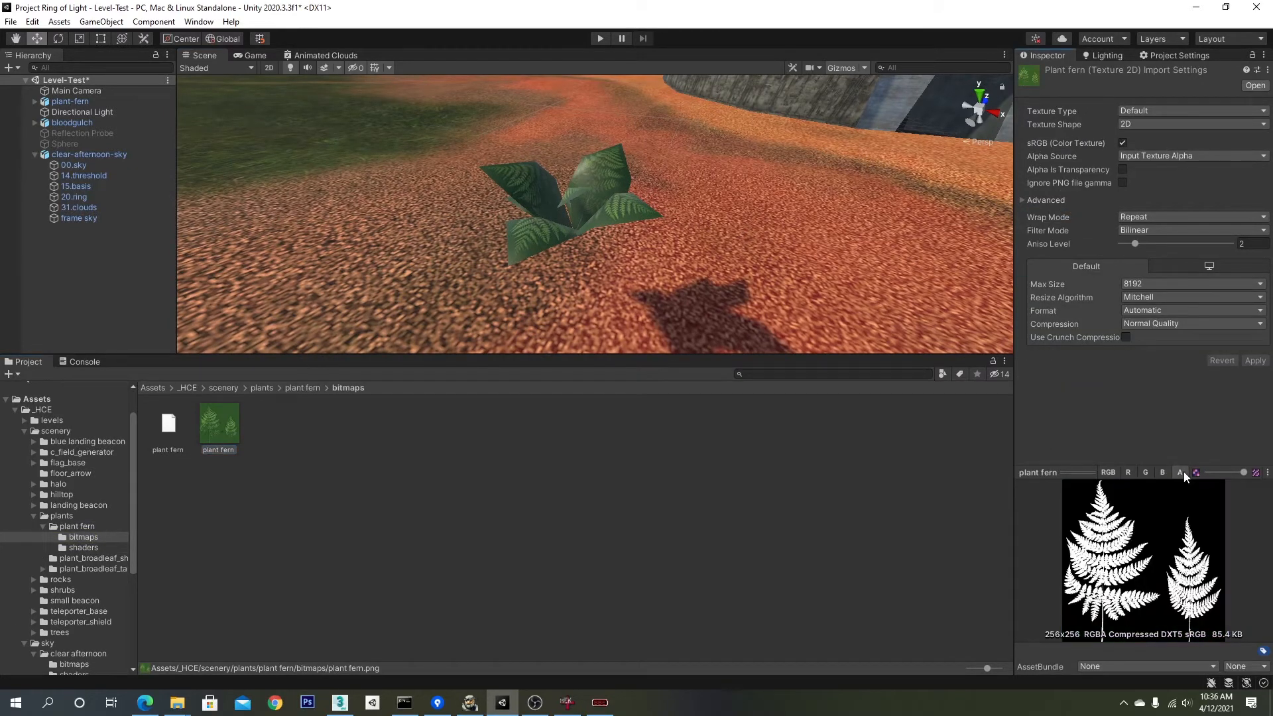
pyautogui.click(1122, 170)
pyautogui.click(1254, 361)
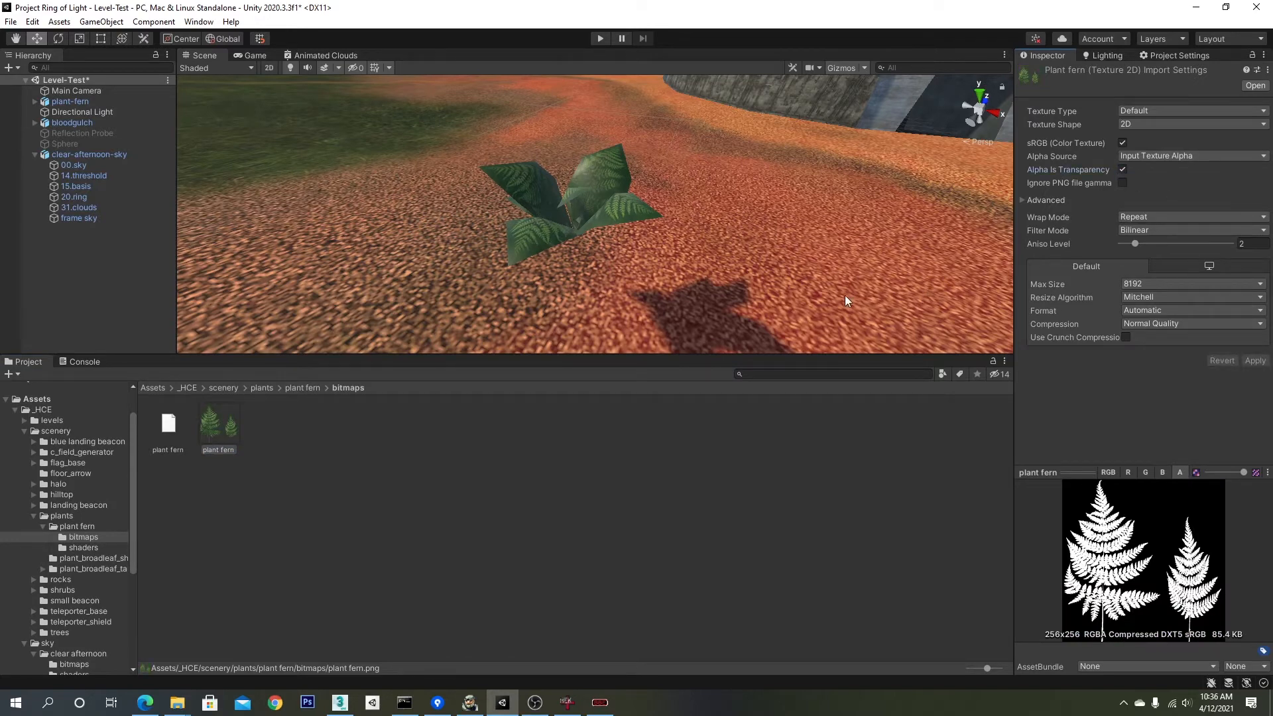
# Step: Open the material used by the fern mesh in the scene and set its Surface Type to Transparent
pyautogui.click(592, 205)
pyautogui.click(596, 204)
pyautogui.click(1151, 311)
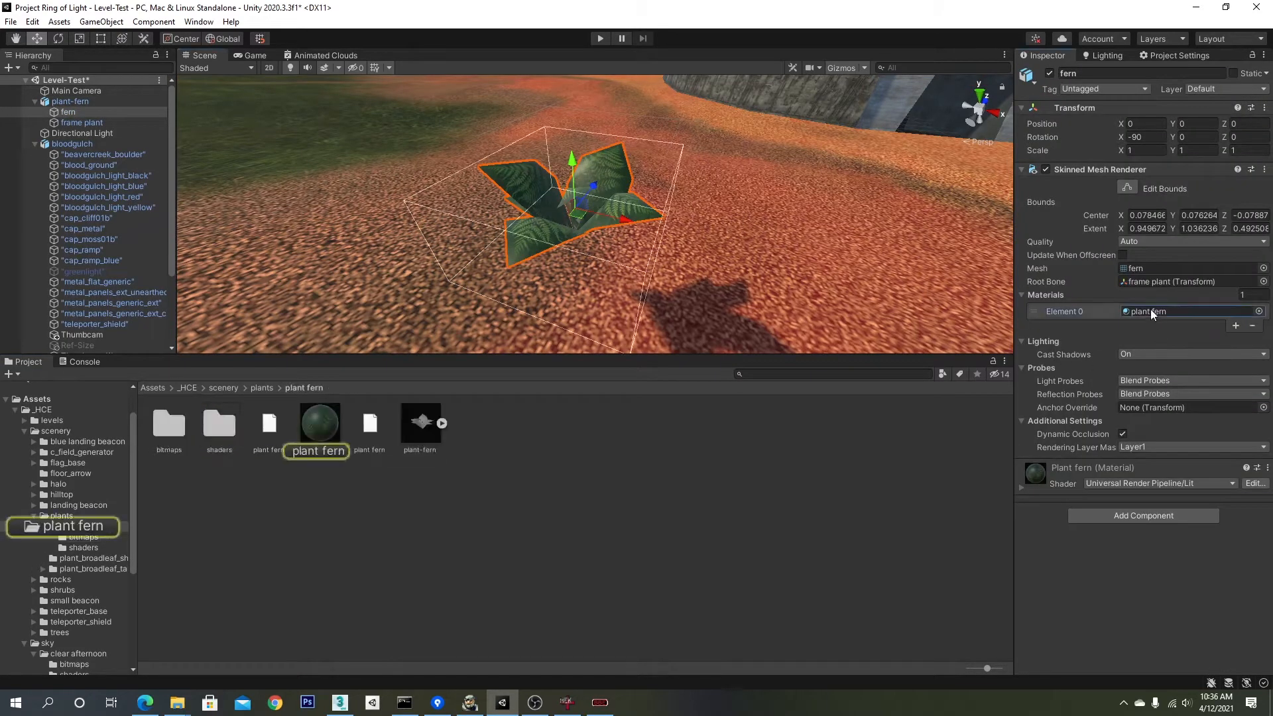
pyautogui.click(1151, 311)
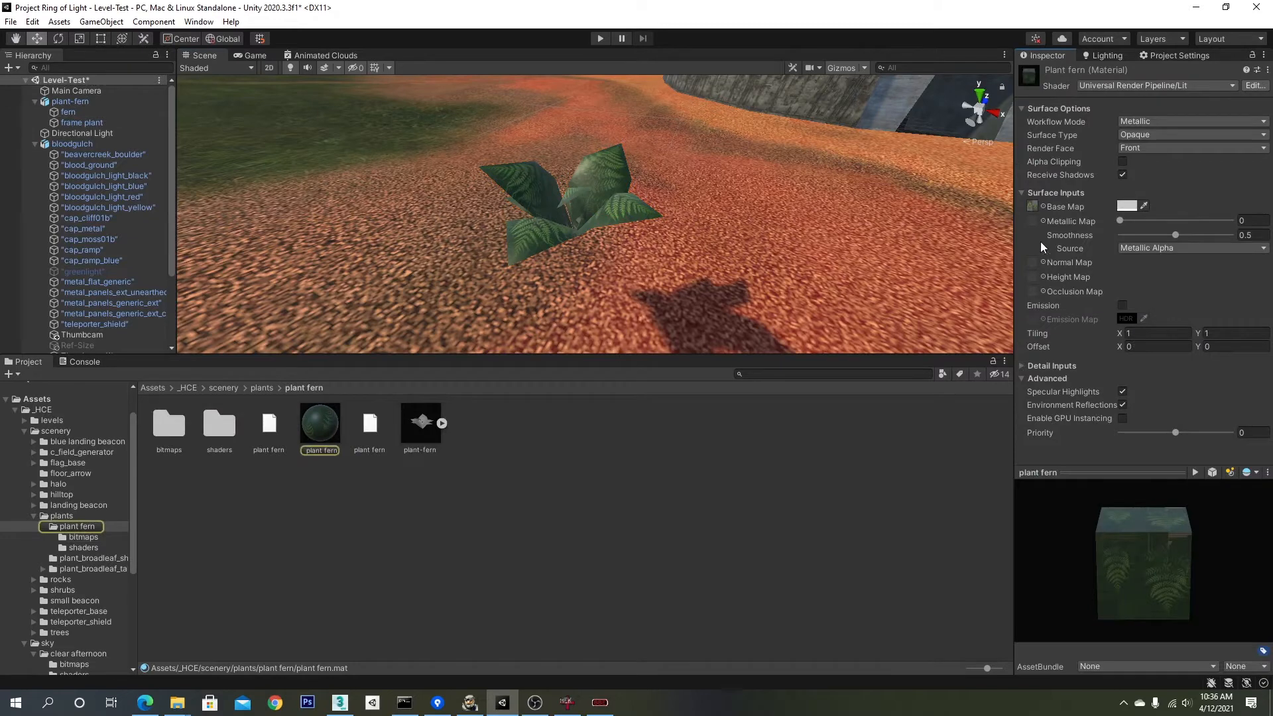
pyautogui.click(1136, 136)
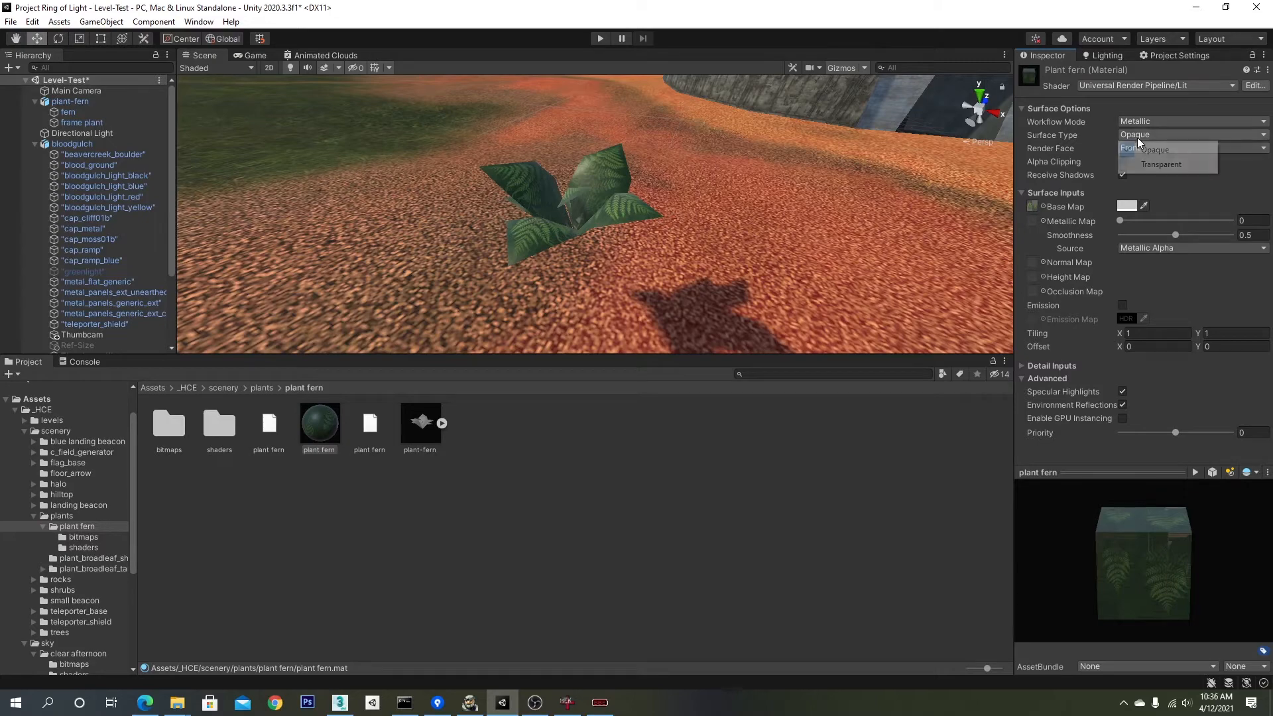
pyautogui.click(1167, 160)
pyautogui.keyDown('alt'); pyautogui.moveTo(918, 173); pyautogui.dragTo(708, 219); pyautogui.keyUp('alt')
pyautogui.moveTo(707, 219); pyautogui.dragTo(665, 222, button='middle')
pyautogui.scroll(5, 665, 222)
pyautogui.scroll(4, 665, 223)
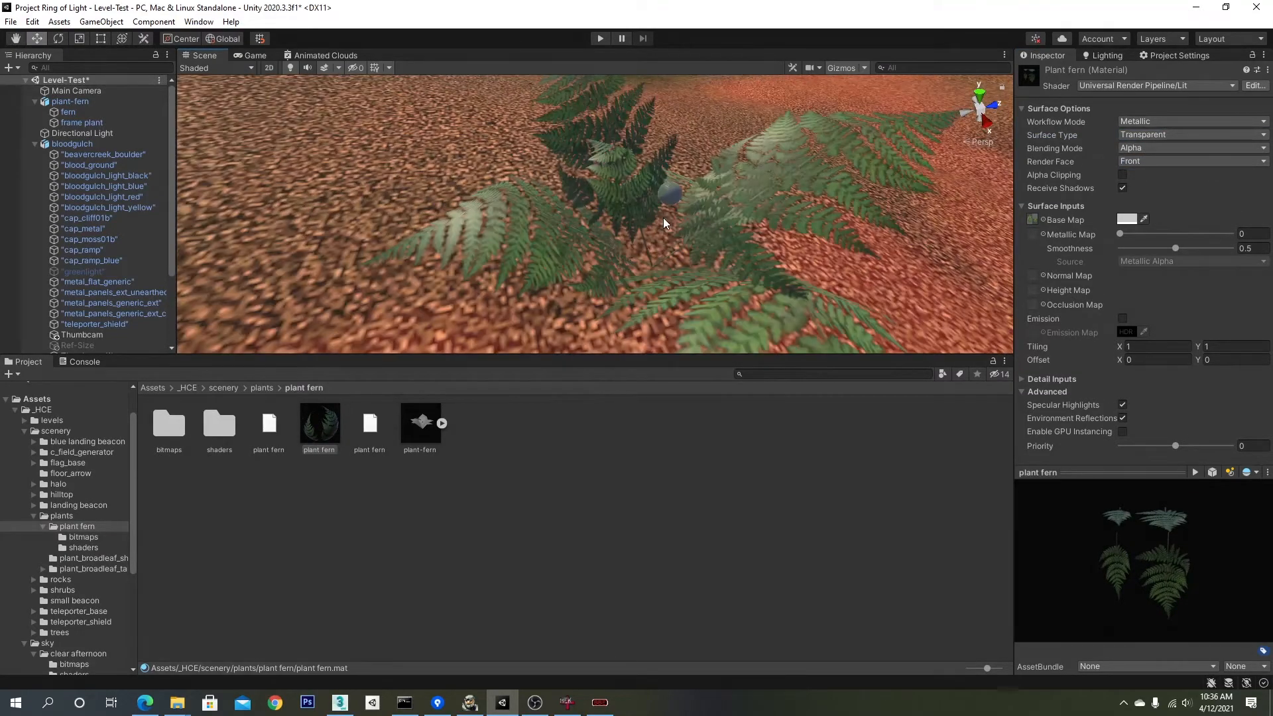
# Step: Deactivate the frame plant sphere at the centre of the fern so it no longer shows in the scene
pyautogui.keyDown('alt'); pyautogui.moveTo(665, 223); pyautogui.dragTo(671, 191); pyautogui.keyUp('alt')
pyautogui.scroll(4, 786, 214)
pyautogui.click(658, 179)
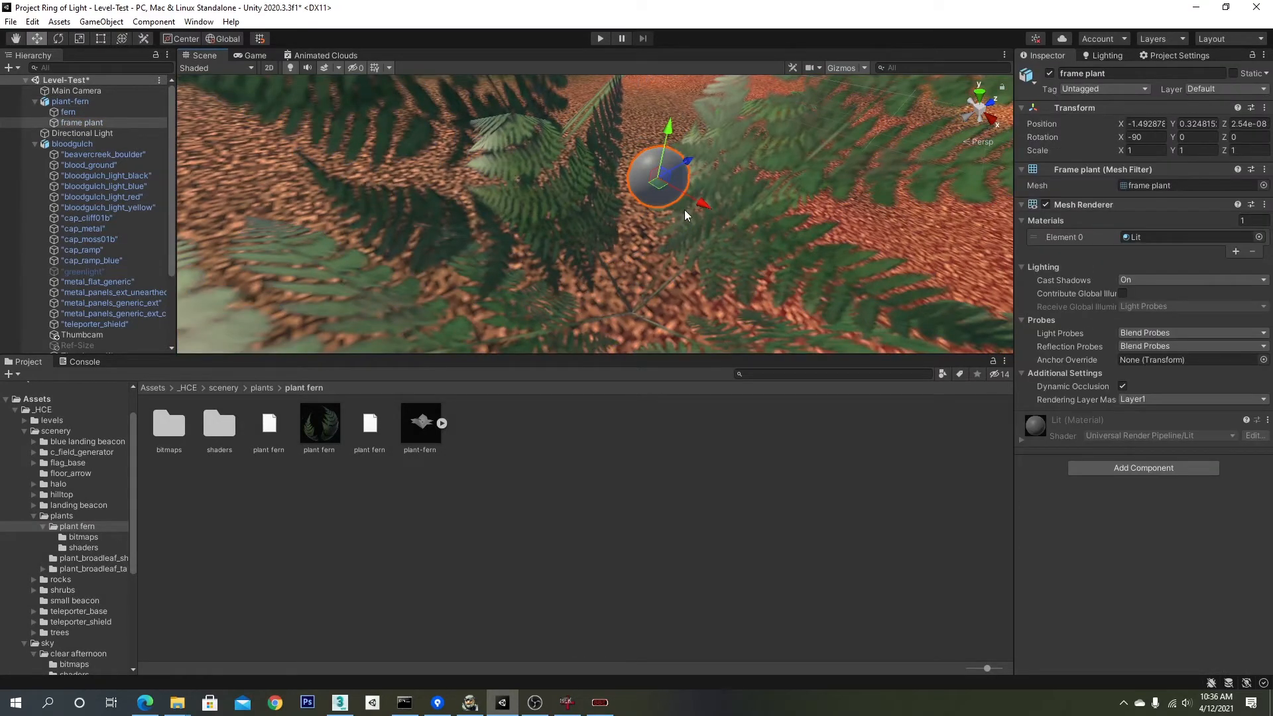
pyautogui.scroll(-6, 772, 200)
pyautogui.scroll(4, 772, 200)
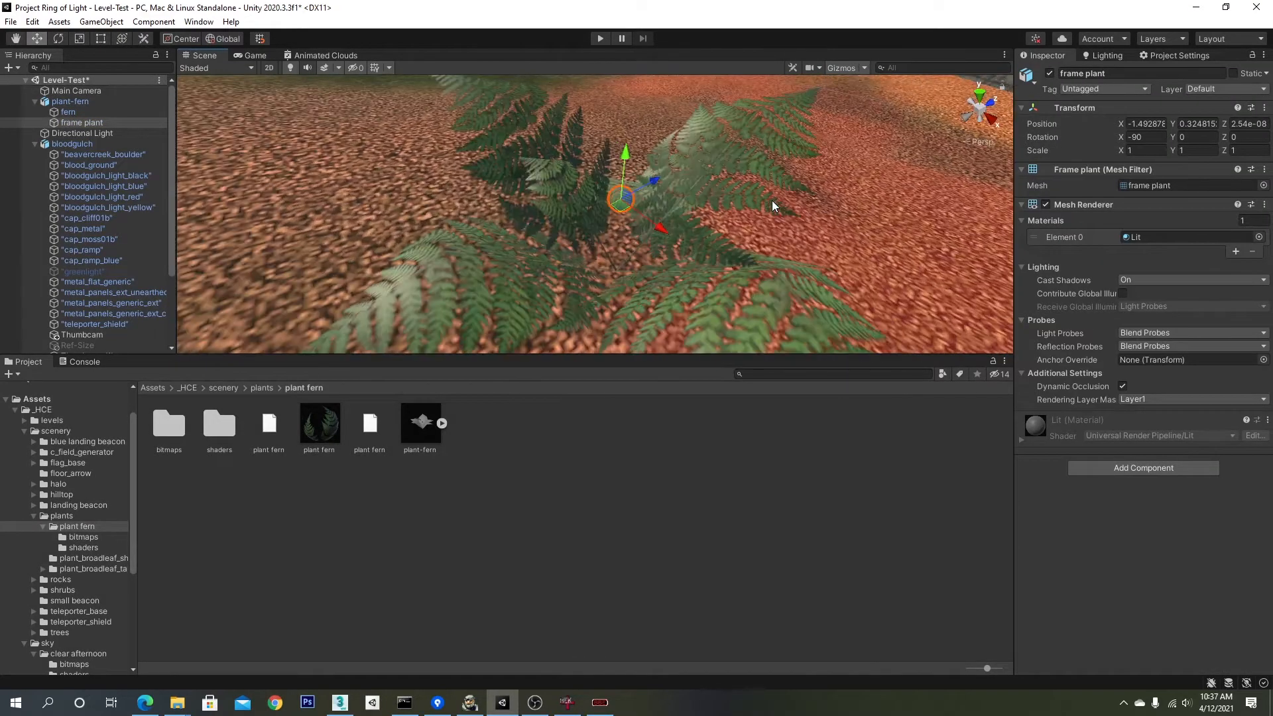
pyautogui.click(1050, 74)
pyautogui.scroll(5, 655, 229)
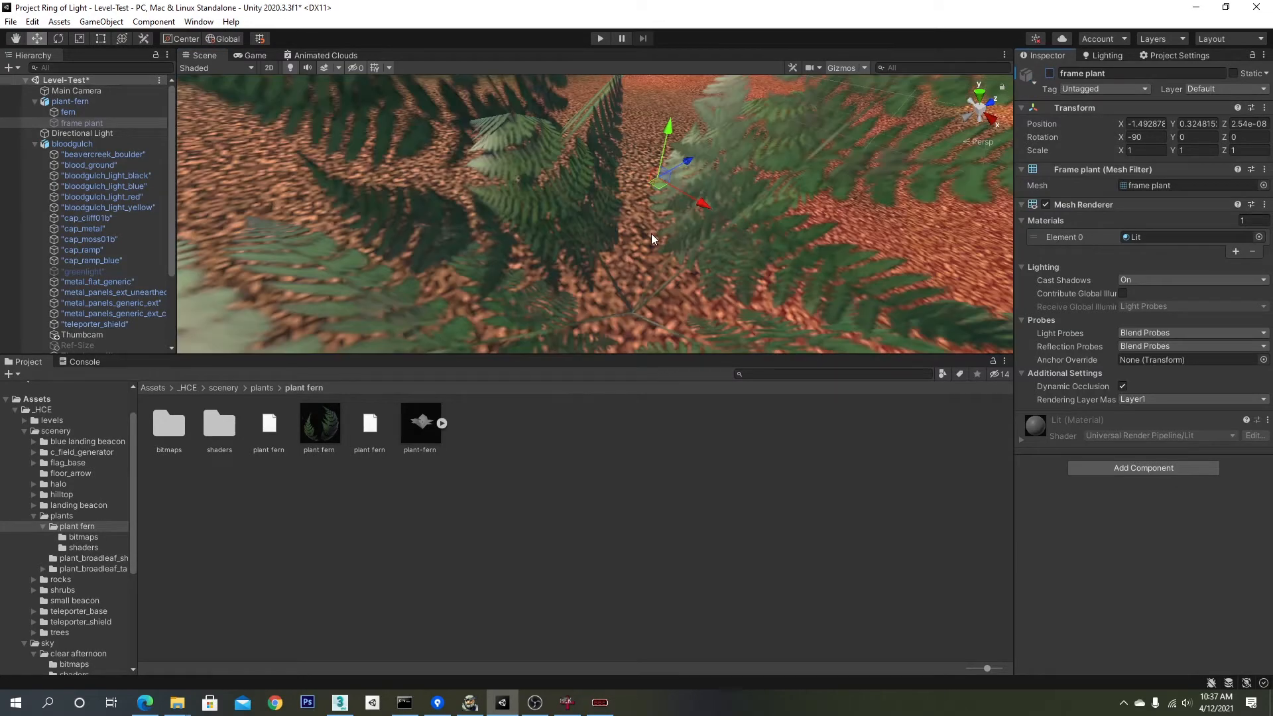
pyautogui.scroll(-5, 651, 233)
pyautogui.moveTo(651, 233); pyautogui.dragTo(750, 197, button='right')
pyautogui.scroll(-2, 606, 228)
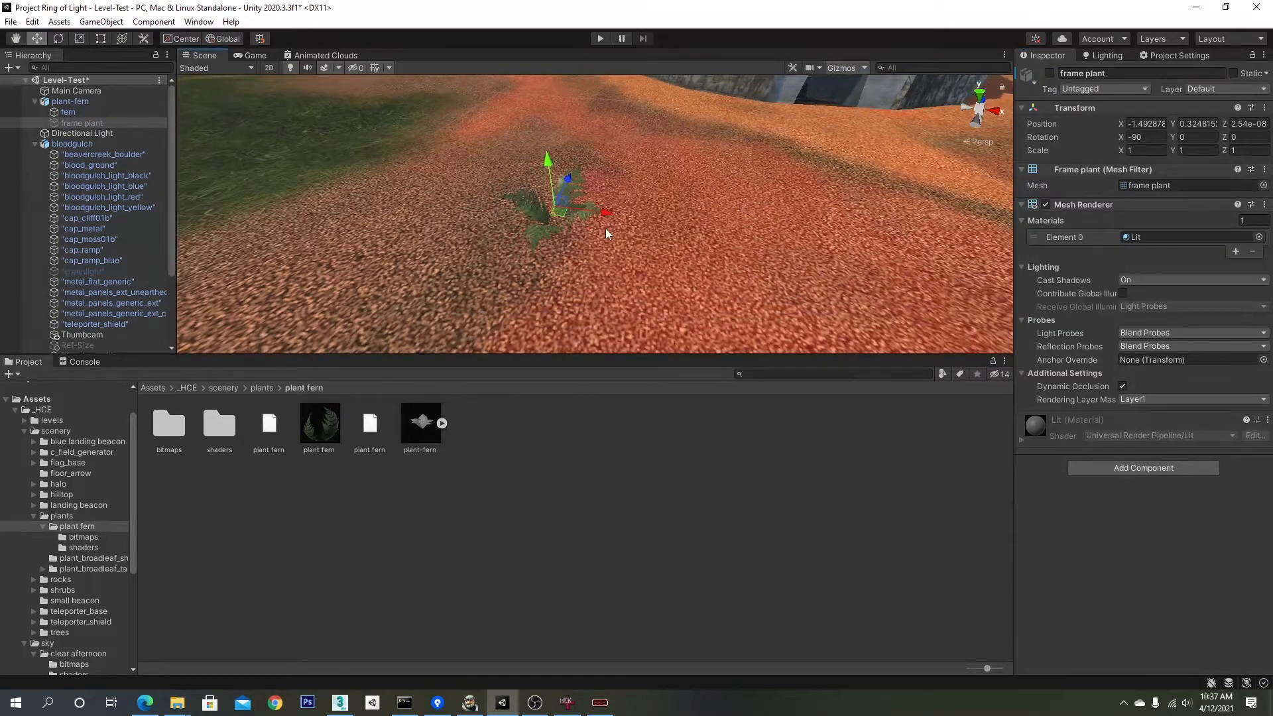
# Step: Open the plant_broadleaf_short folder under scenery/plants and place the plant-broad-leaf-short model on the terrain beside the fern
pyautogui.click(262, 388)
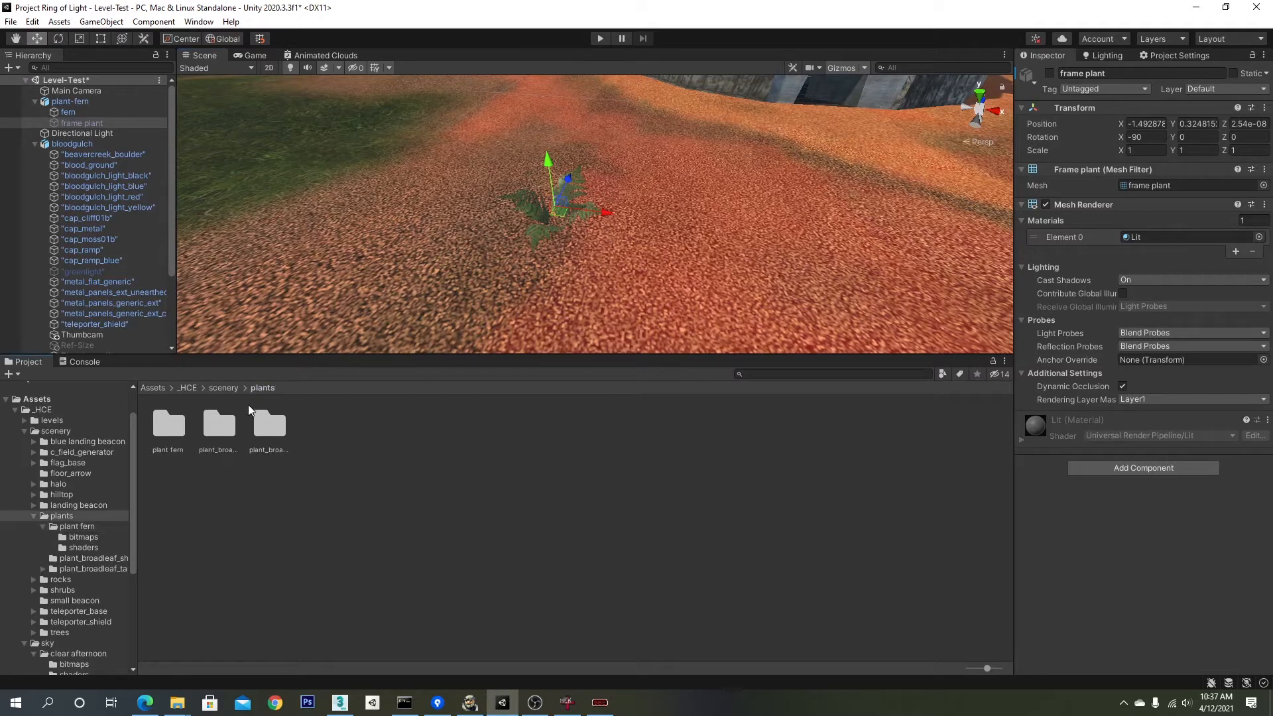
pyautogui.scroll(-1, 89, 527)
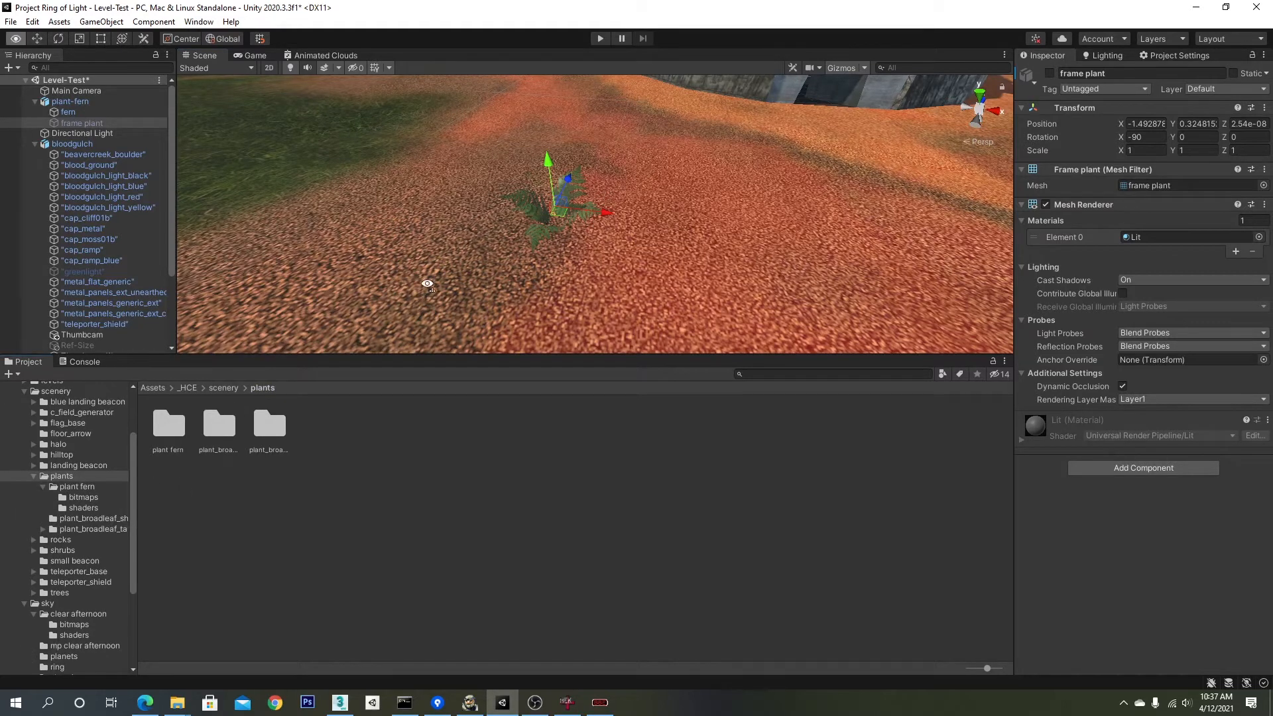
pyautogui.moveTo(427, 286); pyautogui.dragTo(495, 266, button='right')
pyautogui.moveTo(495, 267); pyautogui.dragTo(424, 256, button='middle')
pyautogui.moveTo(424, 256); pyautogui.dragTo(546, 241, button='right')
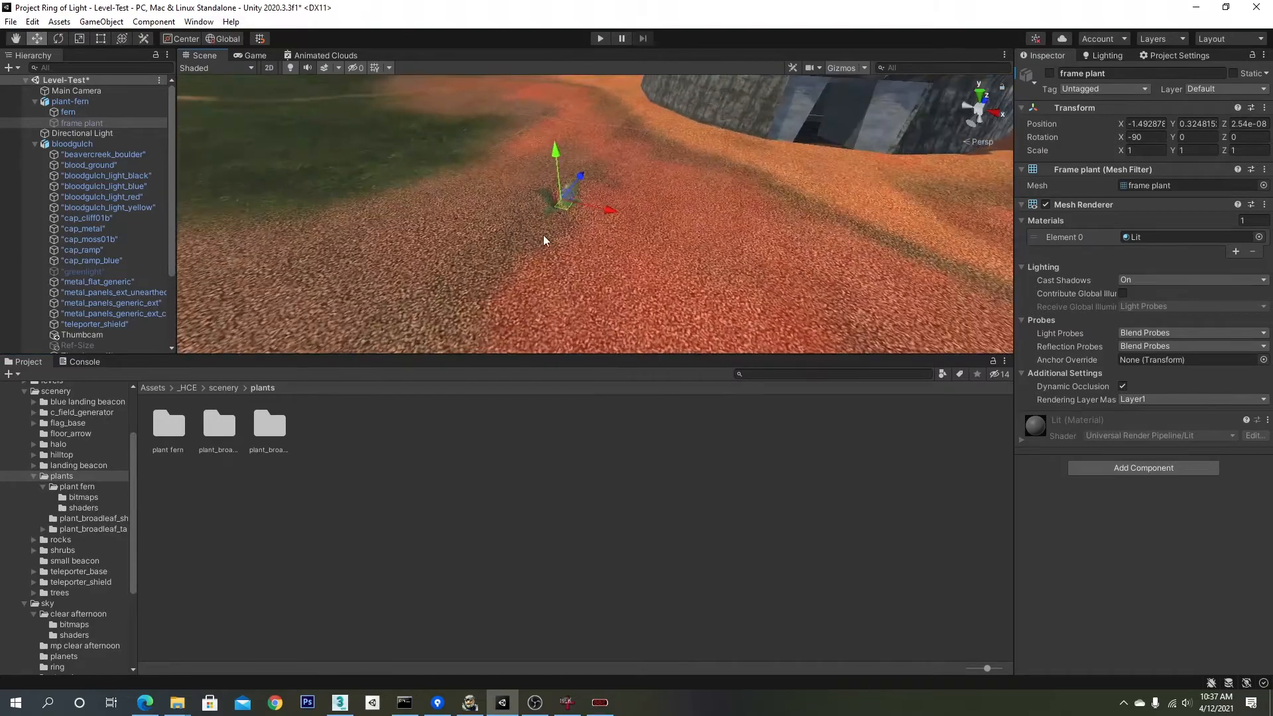
pyautogui.moveTo(545, 241); pyautogui.dragTo(441, 213, button='middle')
pyautogui.moveTo(441, 213); pyautogui.dragTo(496, 189, button='right')
pyautogui.scroll(2, 496, 189)
pyautogui.moveTo(496, 191); pyautogui.dragTo(535, 237, button='middle')
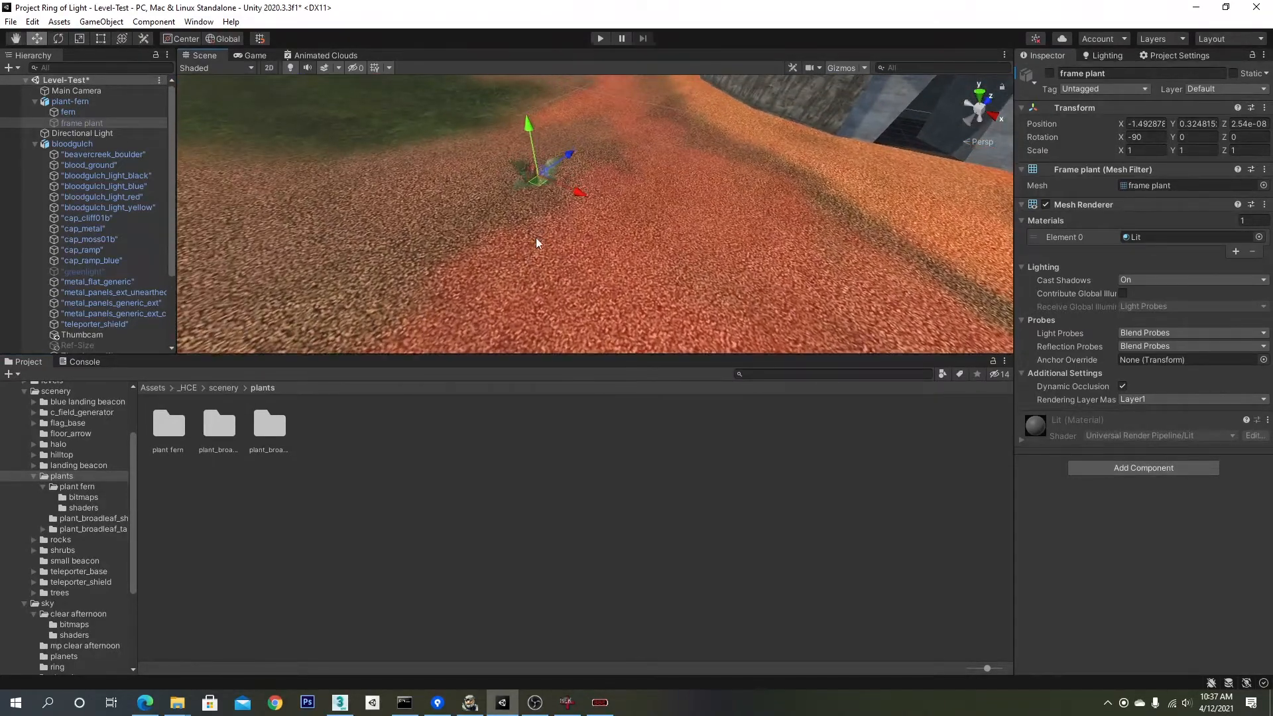
pyautogui.moveTo(536, 238); pyautogui.dragTo(587, 232, button='right')
pyautogui.moveTo(578, 232); pyautogui.dragTo(589, 226, button='middle')
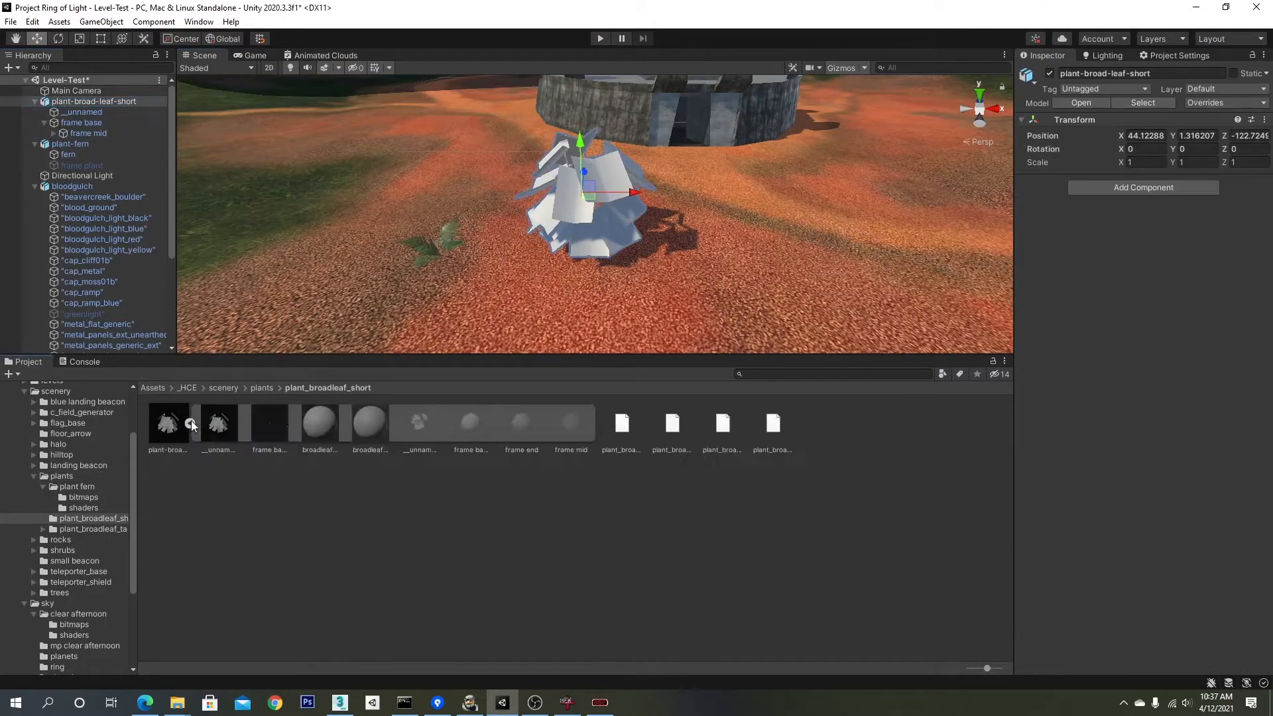
# Step: Extract the plant-broad-leaf-short model's materials into its folder and assign the leaf texture as the broadleaf trunk material's Base Map
pyautogui.click(168, 425)
pyautogui.click(1192, 167)
pyautogui.click(1044, 207)
pyautogui.doubleClick(914, 254)
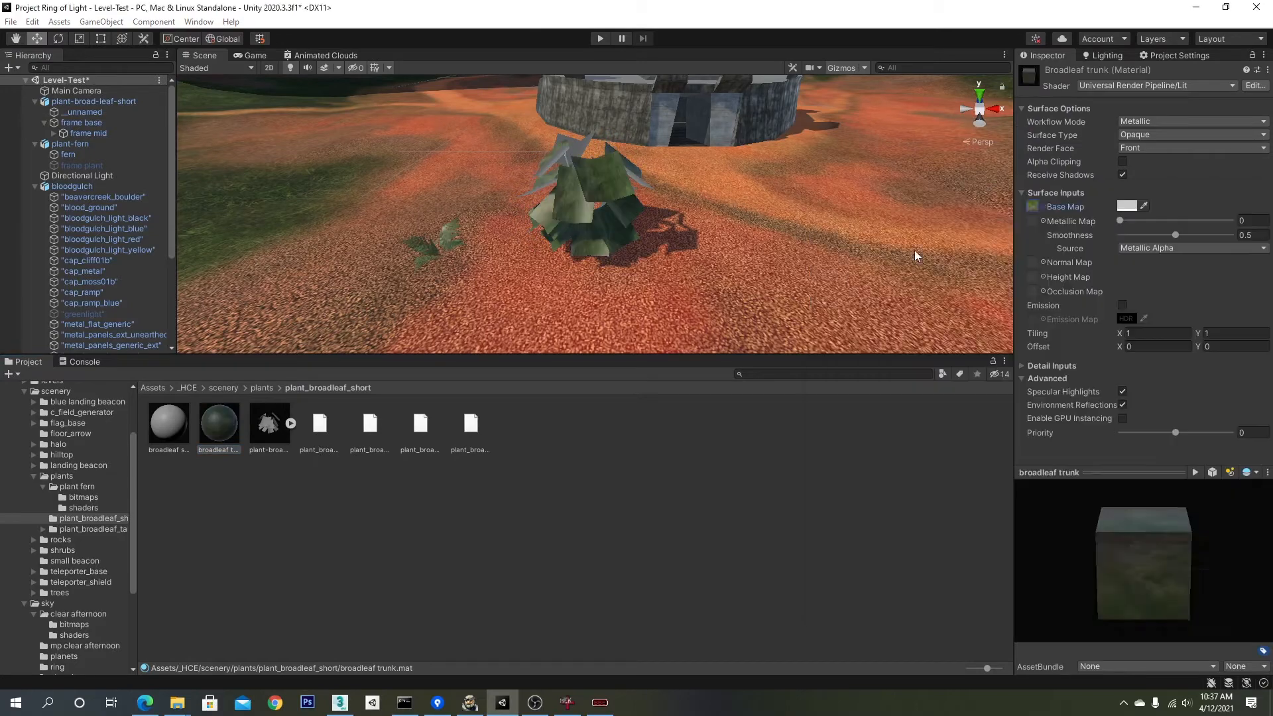
# Step: Assign the trunk texture as the Base Map of the other extracted material in the plant_broadleaf_short folder
pyautogui.click(169, 425)
pyautogui.click(1044, 206)
pyautogui.write('ste')
pyautogui.doubleClick(873, 272)
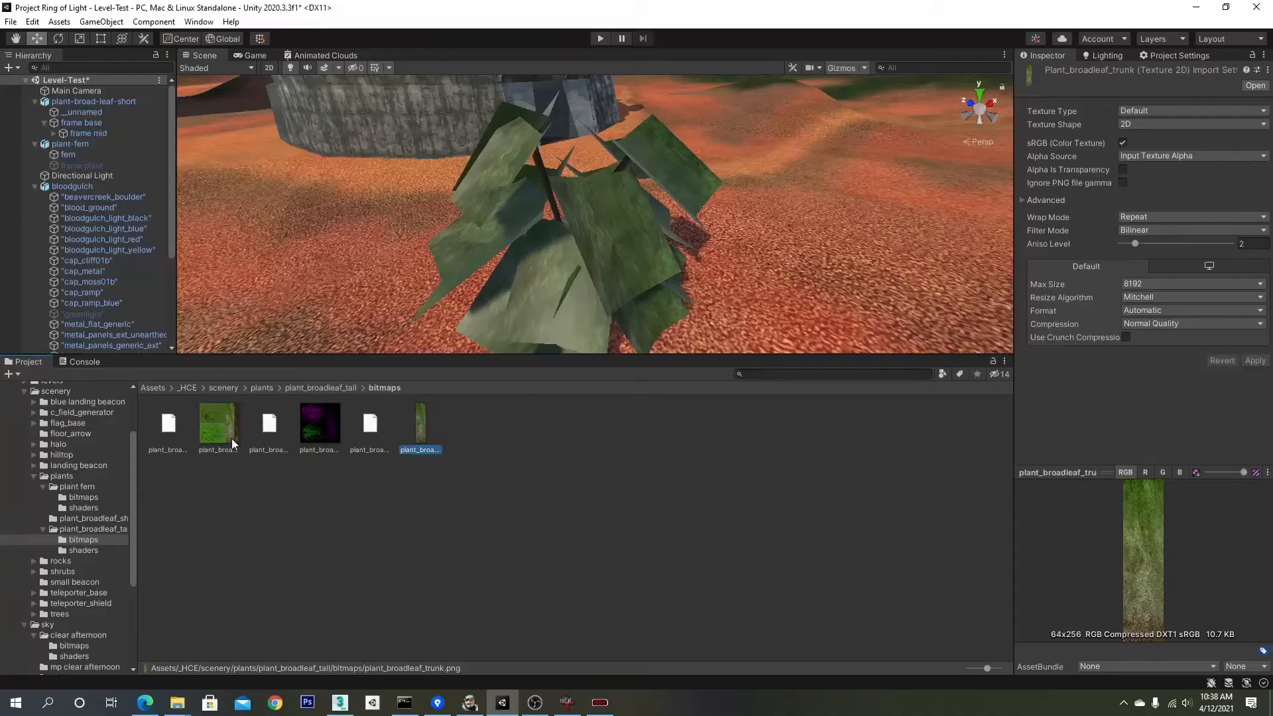
# Step: Set the broadleaf trunk material's Base Map to the plant_broadleaf_leaf texture and enable Alpha Is Transparency on that texture
pyautogui.click(620, 243)
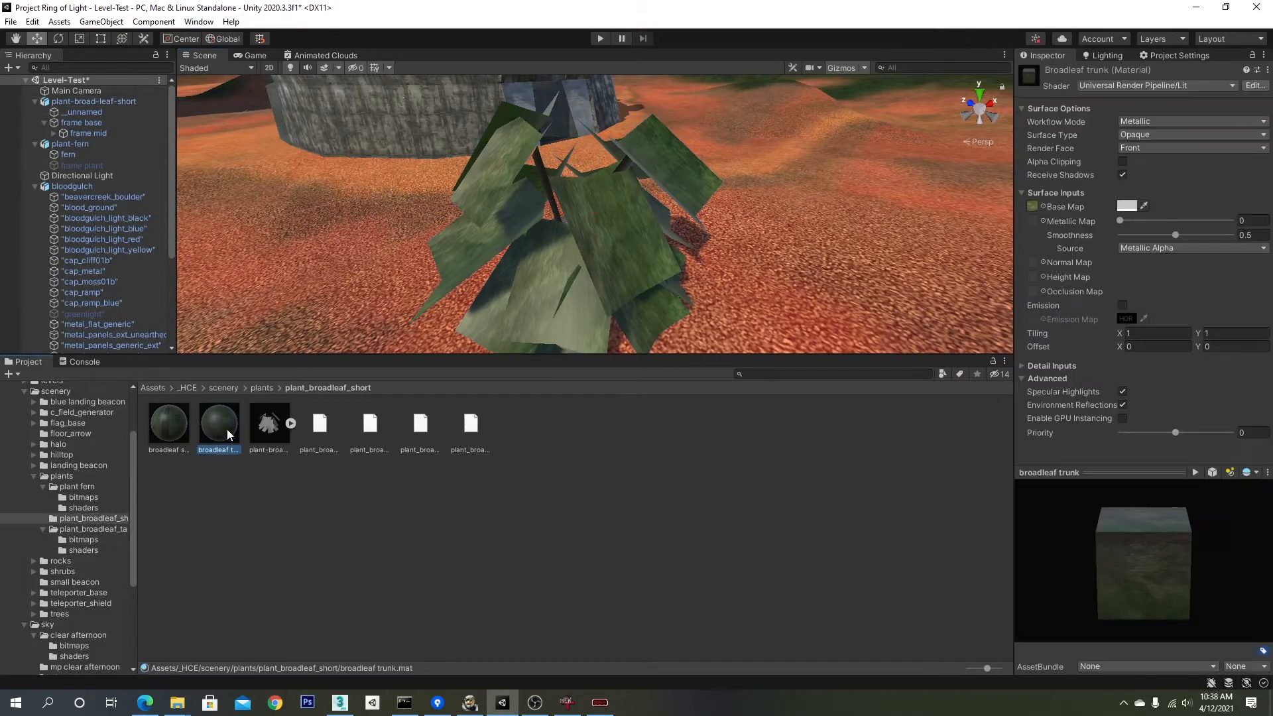
pyautogui.click(1044, 206)
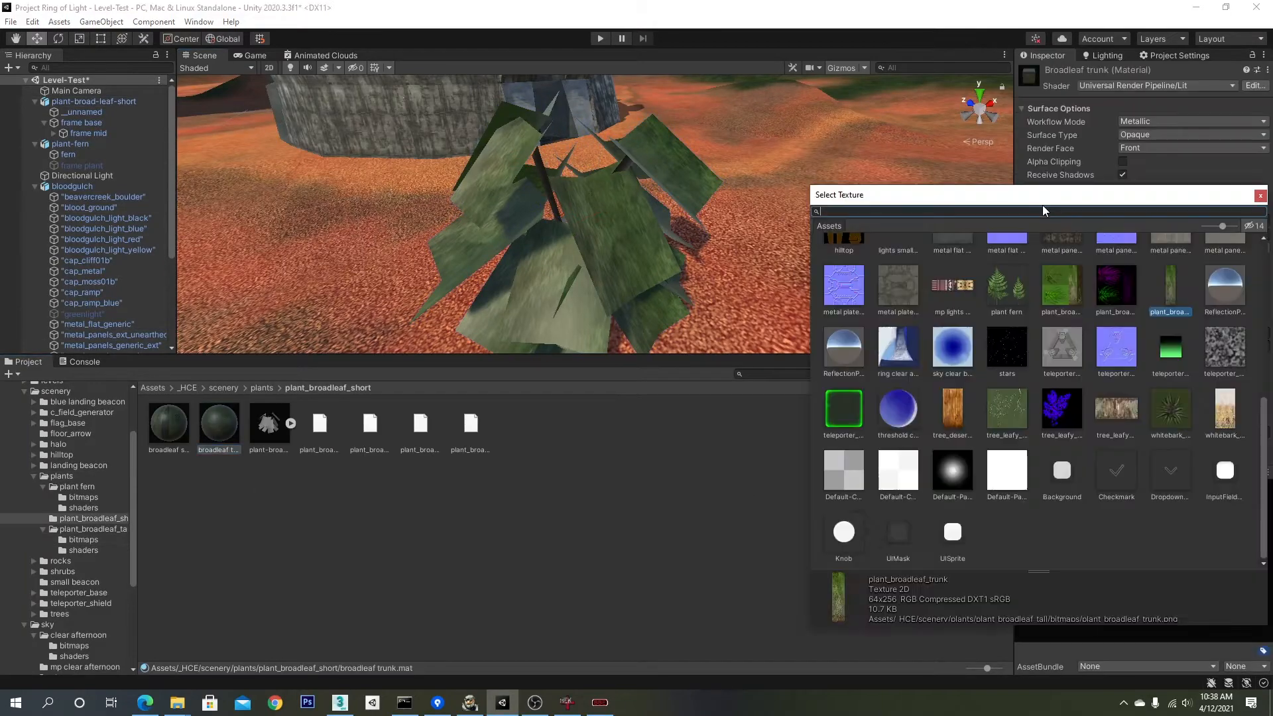
pyautogui.write('ste')
pyautogui.doubleClick(876, 250)
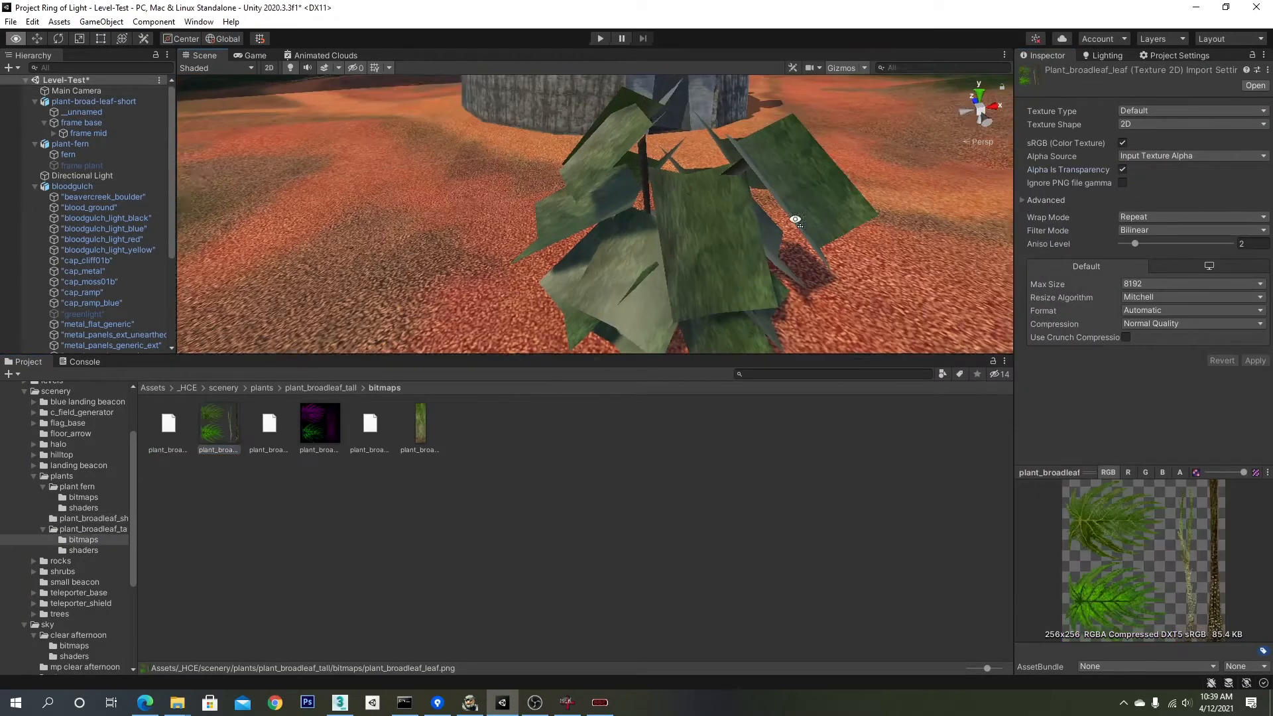
# Step: Deactivate the frame base object of plant-broad-leaf-short and select its __unnamed mesh to inspect the leaves up close
pyautogui.click(89, 146)
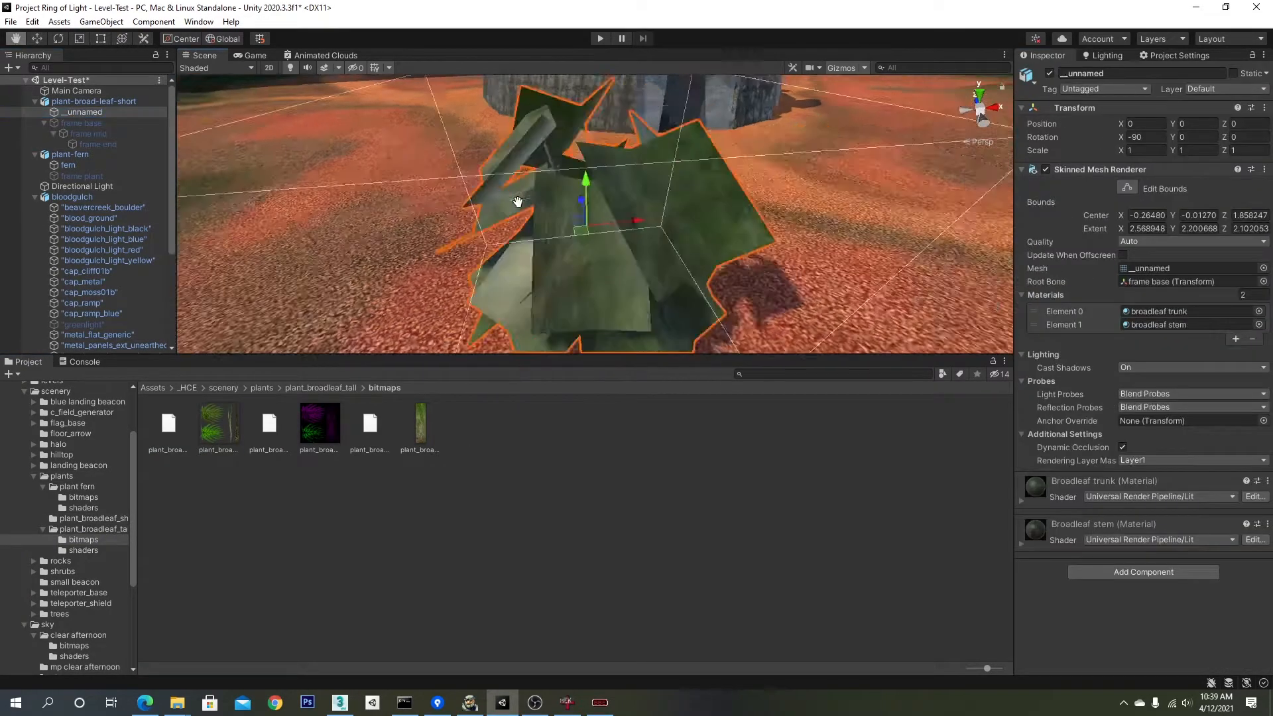
pyautogui.moveTo(517, 201); pyautogui.dragTo(714, 133, button='middle')
pyautogui.scroll(5, 714, 133)
pyautogui.moveTo(714, 133); pyautogui.dragTo(690, 86, button='right')
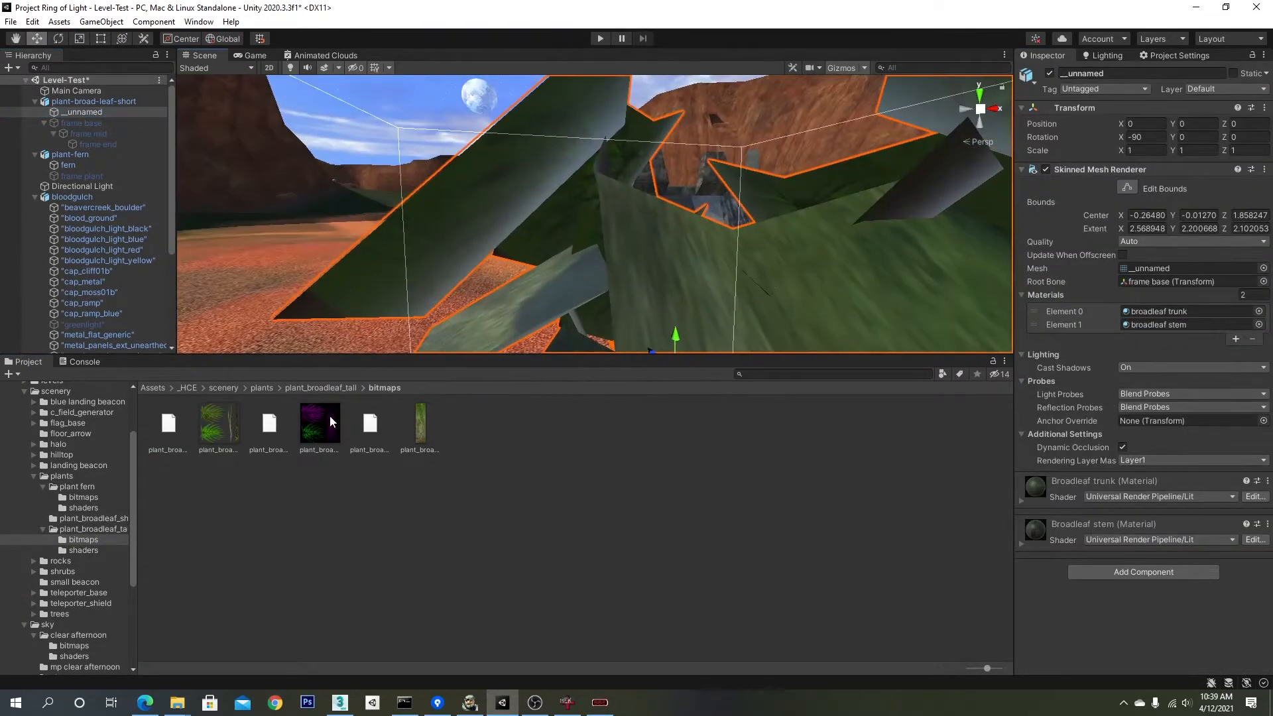
# Step: Return to the plant_broadleaf_short folder and set up its trunk and stem materials so the leaves render with cut-out transparency
pyautogui.click(261, 388)
pyautogui.doubleClick(219, 423)
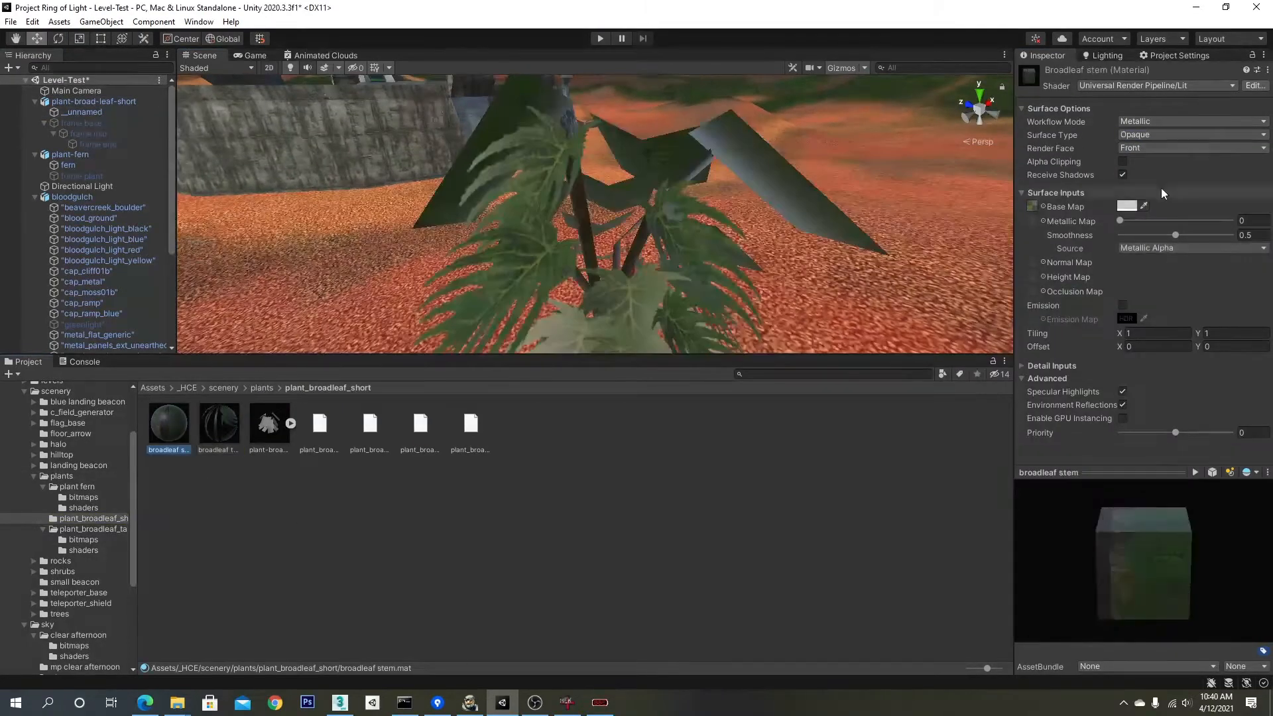
pyautogui.moveTo(669, 219); pyautogui.dragTo(655, 206, button='middle')
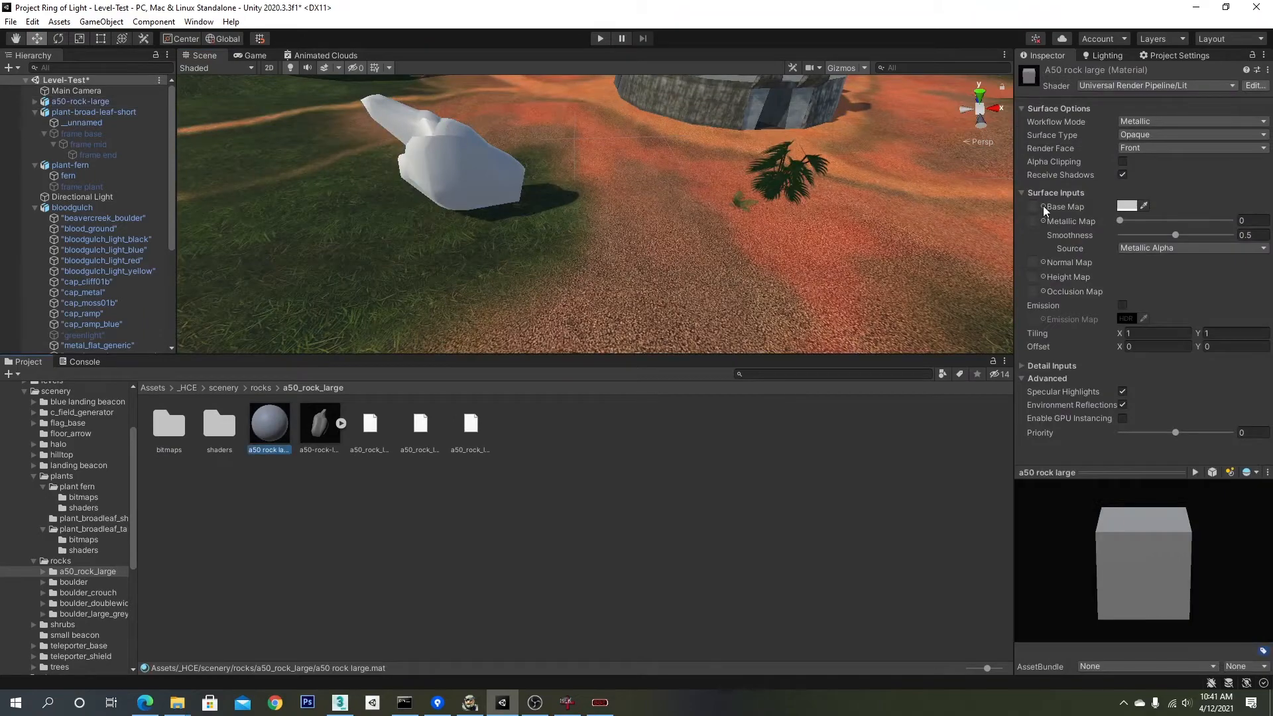
# Step: Choose a base map for the a50 rock large material and lower the boulder material's smoothness to nearly 0
pyautogui.click(1043, 207)
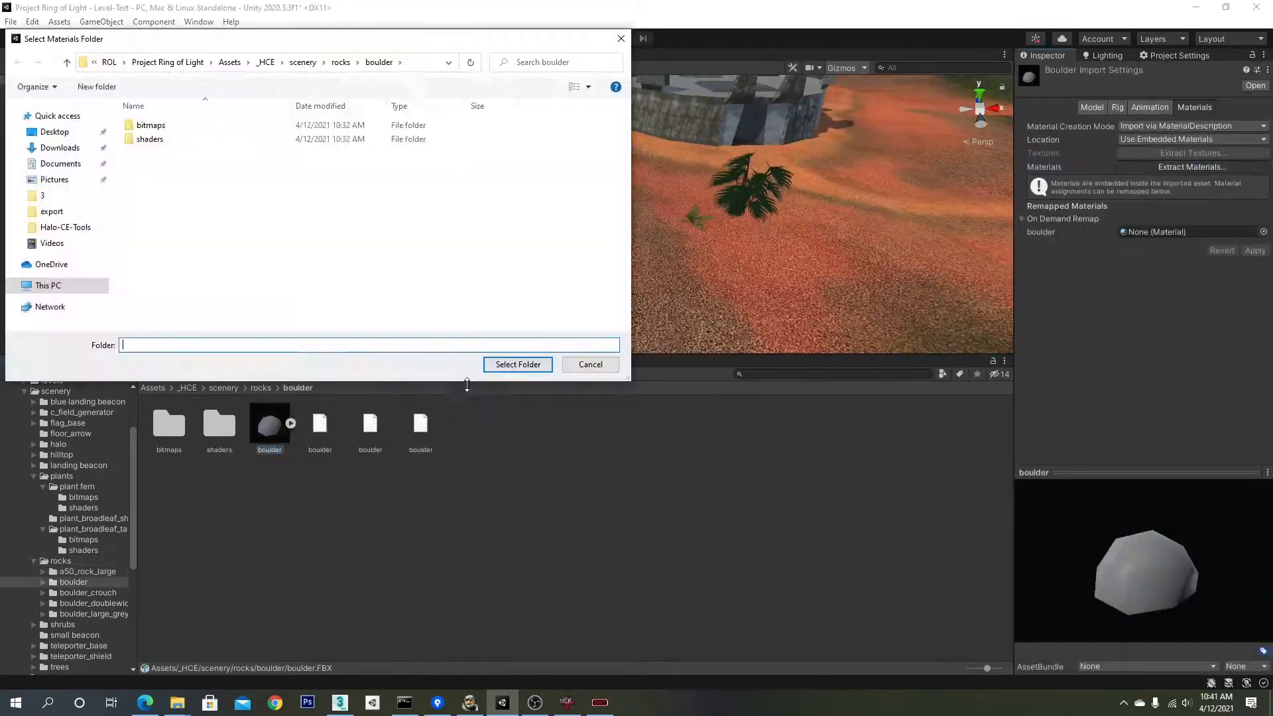
pyautogui.moveTo(1176, 235); pyautogui.dragTo(1087, 247)
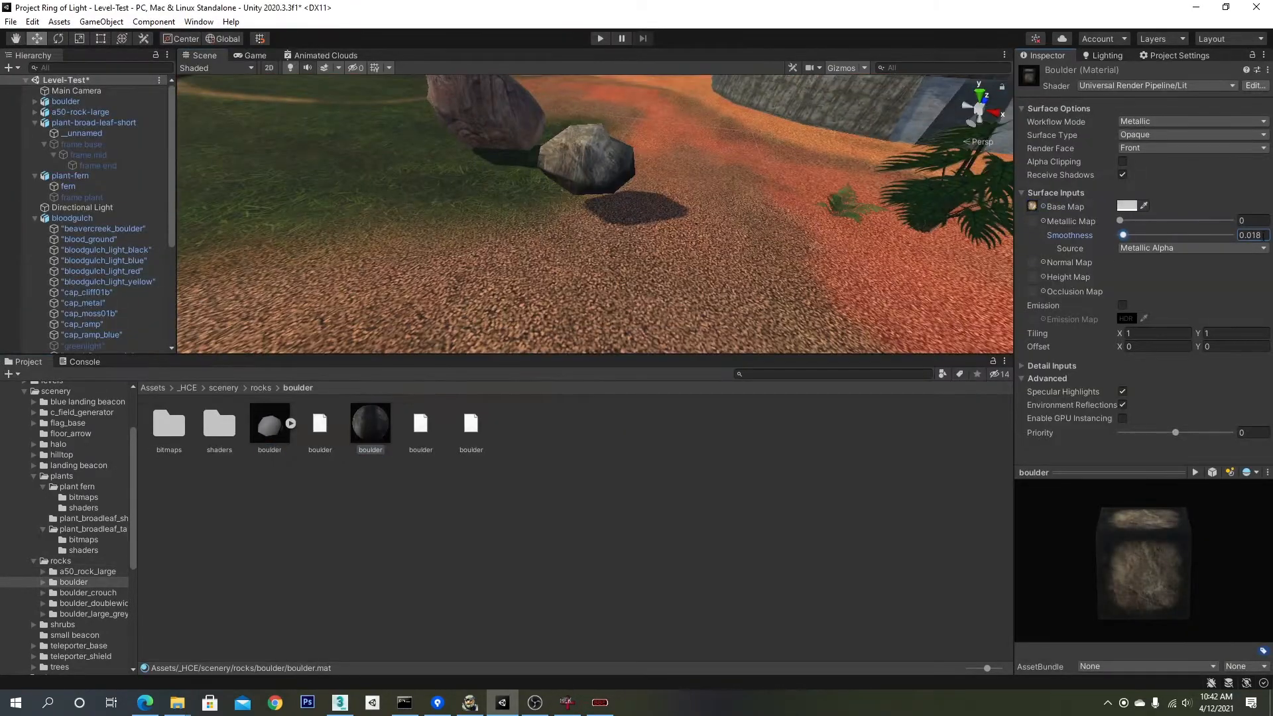
pyautogui.click(807, 230)
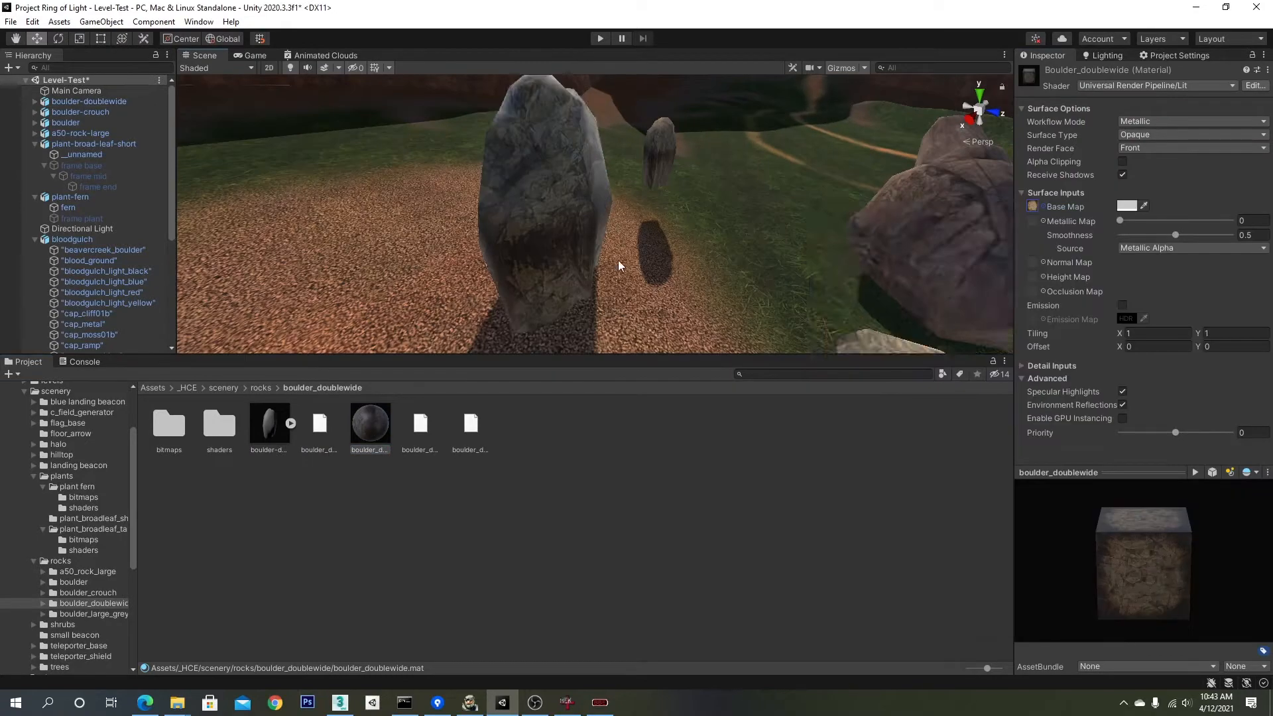
pyautogui.click(1147, 248)
pyautogui.click(1147, 251)
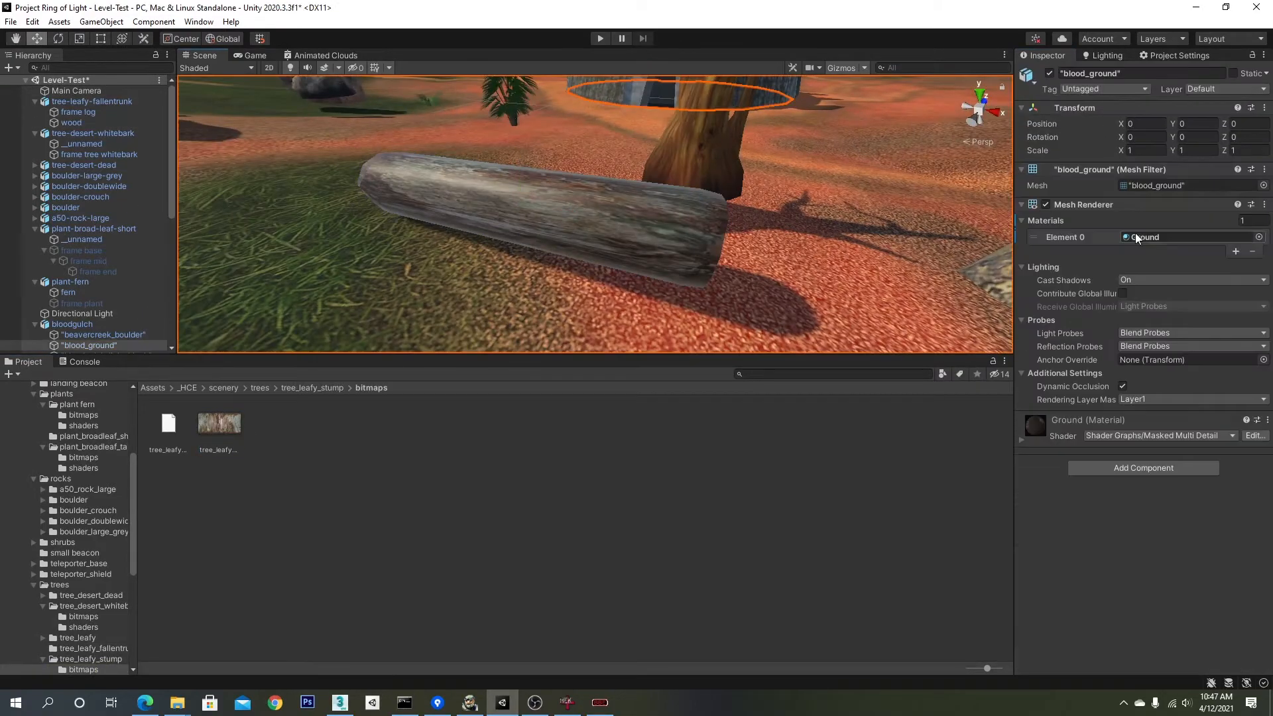
# Step: Check the fallen trunk's stump materials and save the scene
pyautogui.keyDown('alt'); pyautogui.moveTo(833, 198); pyautogui.dragTo(634, 225); pyautogui.keyUp('alt')
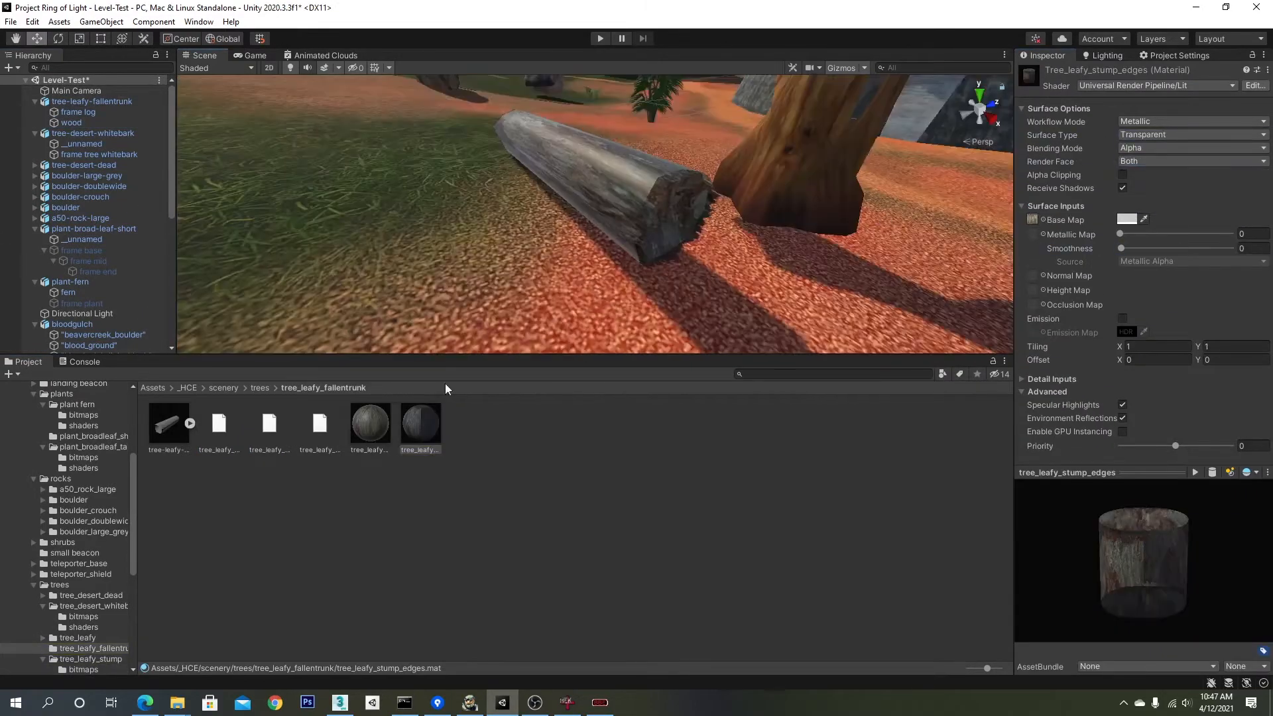
pyautogui.click(371, 424)
pyautogui.click(287, 406)
pyautogui.hotkey('ctrl', 's')
pyautogui.moveTo(725, 272); pyautogui.dragTo(726, 273)
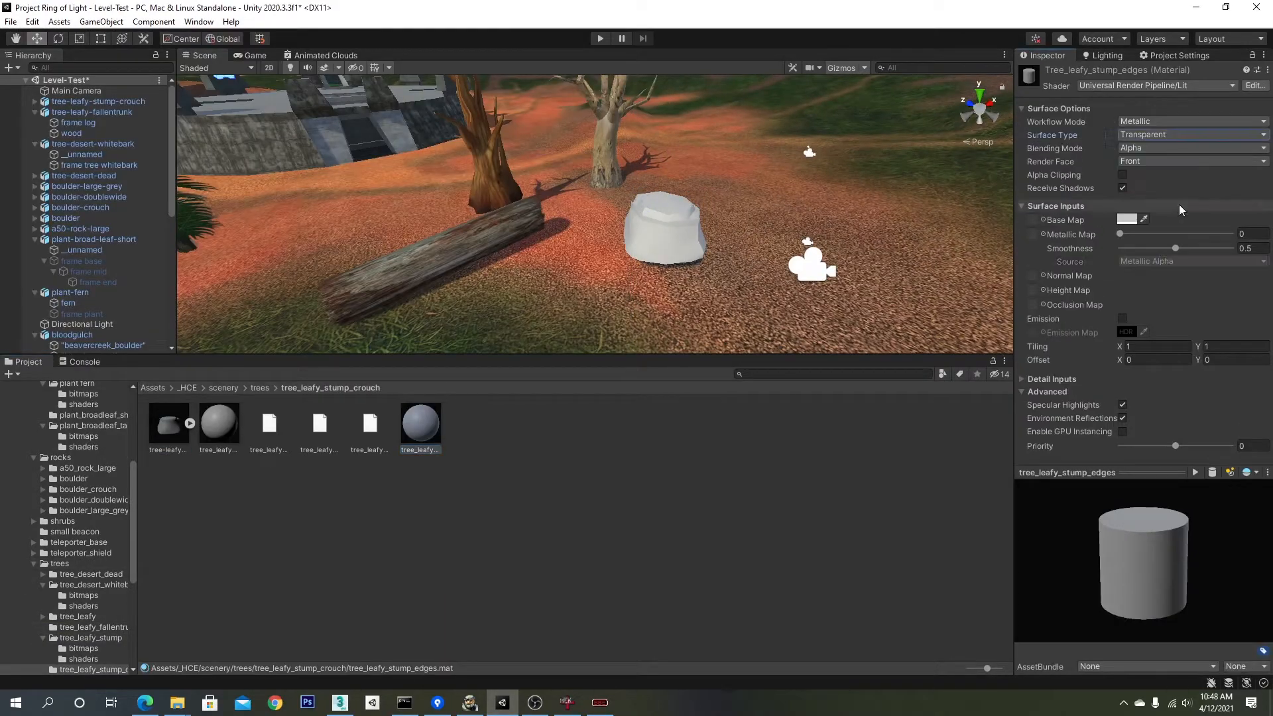
# Step: Search for "stump" and assign the stump texture as the base map of the tree_leafy_stump_edges material
pyautogui.click(1043, 219)
pyautogui.write('stump')
pyautogui.doubleClick(880, 265)
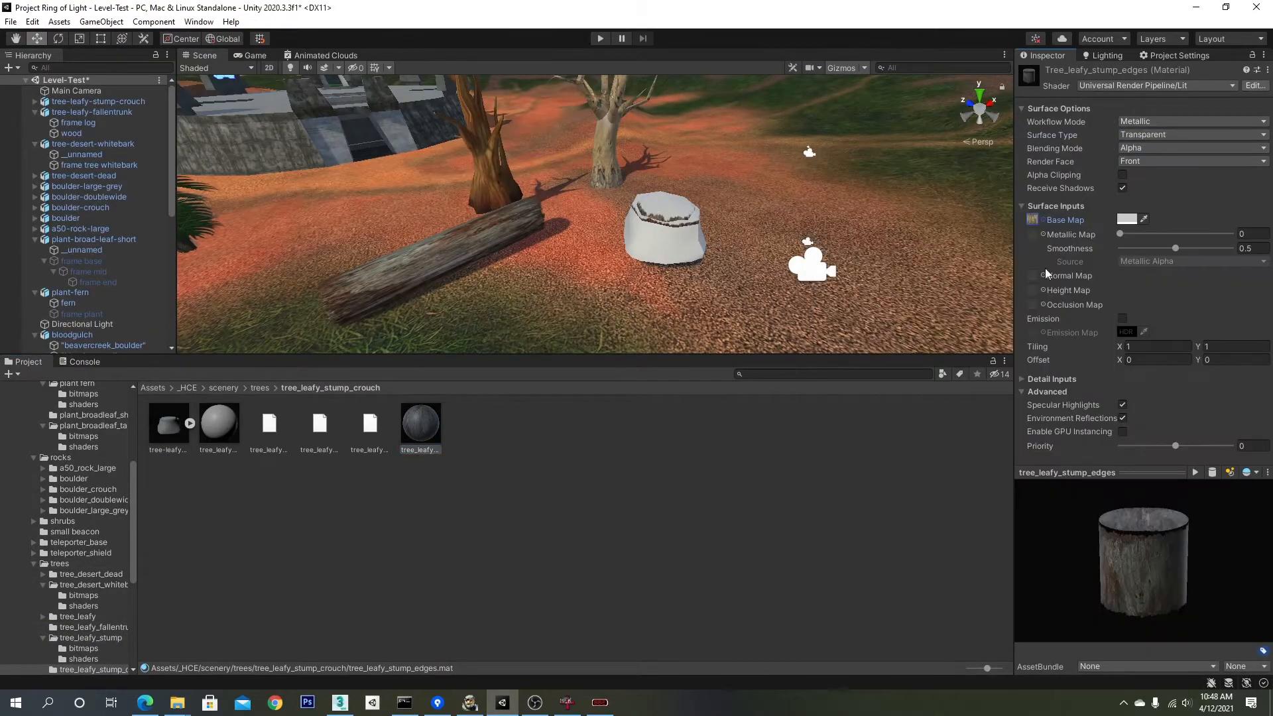
# Step: Give the tree_leafy_stump material the stump texture as its base map and reduce its smoothness to 0
pyautogui.click(220, 424)
pyautogui.click(1043, 206)
pyautogui.moveTo(1176, 248); pyautogui.dragTo(998, 247)
pyautogui.doubleClick(881, 252)
# Step: Place the teleporter-base model from the scenery assets on the open ground and extract its materials into its folder
pyautogui.moveTo(749, 225); pyautogui.dragTo(597, 252, button='right')
pyautogui.click(224, 388)
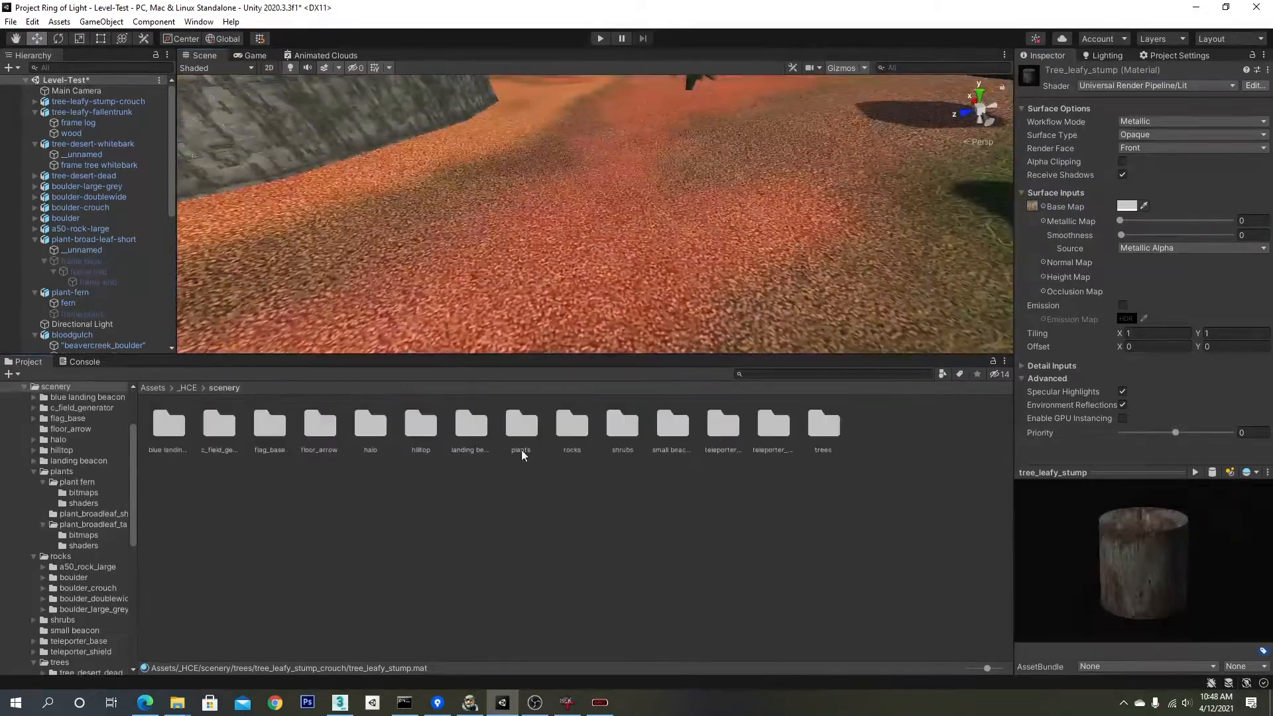
pyautogui.moveTo(497, 195); pyautogui.dragTo(478, 126)
pyautogui.moveTo(523, 266); pyautogui.dragTo(564, 219, button='right')
pyautogui.click(1142, 102)
pyautogui.click(1194, 165)
# Step: Assign the teleporter_base texture as the teleporter_base material's base map and raise its metallic value to 1
pyautogui.click(371, 425)
pyautogui.click(1043, 206)
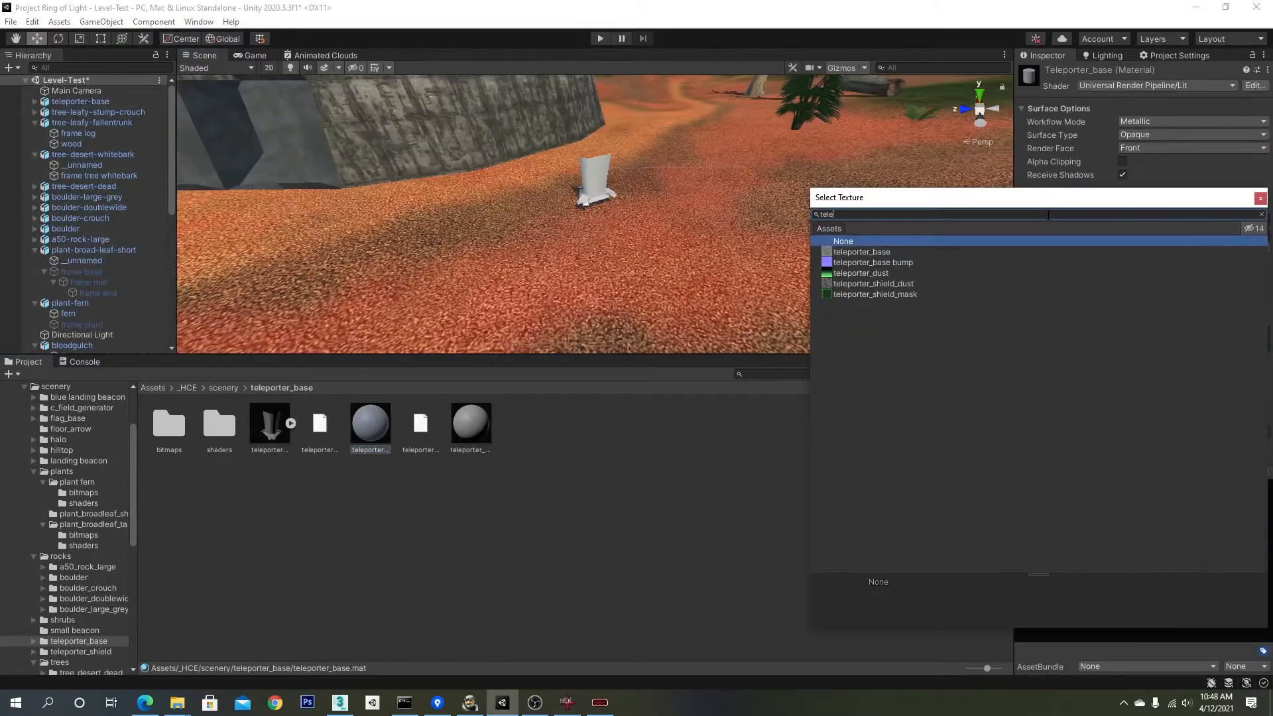
pyautogui.doubleClick(862, 254)
pyautogui.moveTo(1120, 221); pyautogui.dragTo(1272, 223)
# Step: Assign teleporter_shield_mask as the base map of the teleporter_shield material
pyautogui.click(471, 424)
pyautogui.moveTo(663, 232); pyautogui.dragTo(778, 199, button='right')
pyautogui.click(1044, 207)
pyautogui.doubleClick(873, 246)
pyautogui.click(610, 189)
pyautogui.click(371, 424)
pyautogui.click(471, 425)
pyautogui.click(1044, 206)
pyautogui.moveTo(778, 199); pyautogui.dragTo(619, 259, button='middle')
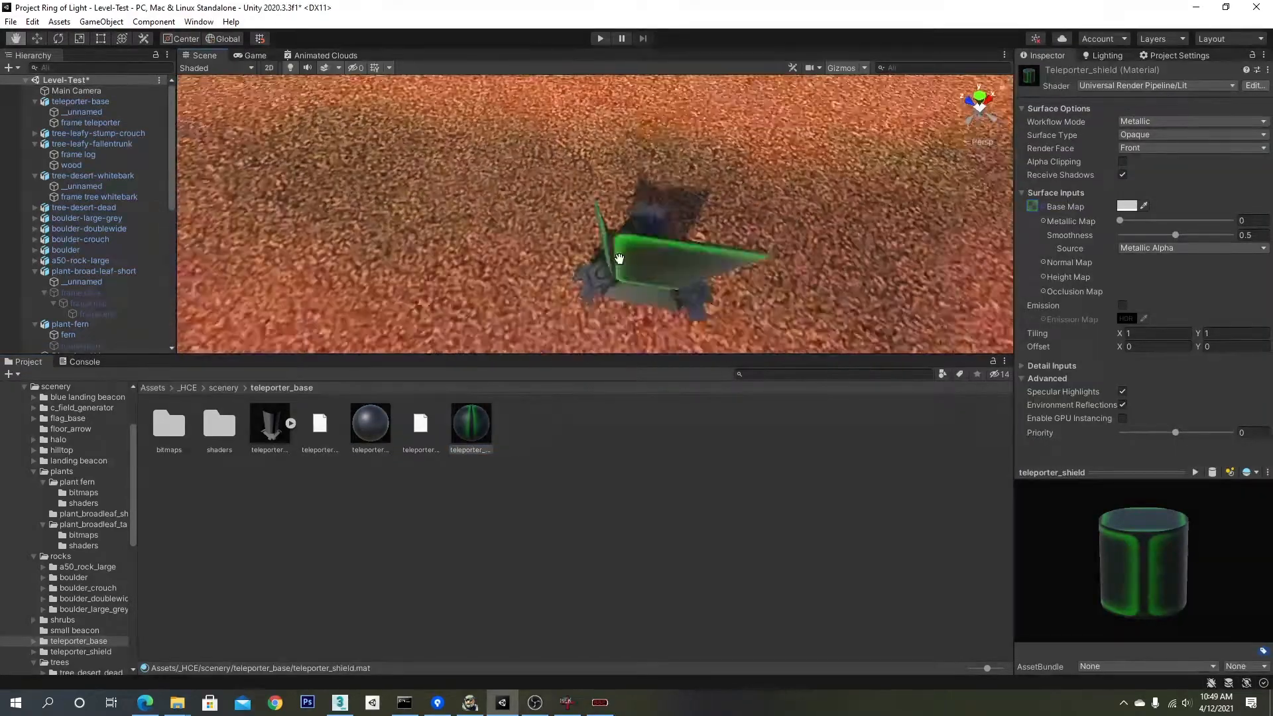
# Step: Set the teleporter_shield material to a Transparent surface with Render Face Both and smoothness 0
pyautogui.click(1033, 206)
pyautogui.moveTo(620, 258); pyautogui.dragTo(412, 292, button='right')
pyautogui.click(325, 421)
pyautogui.click(412, 293)
pyautogui.click(676, 265)
pyautogui.doubleClick(1137, 330)
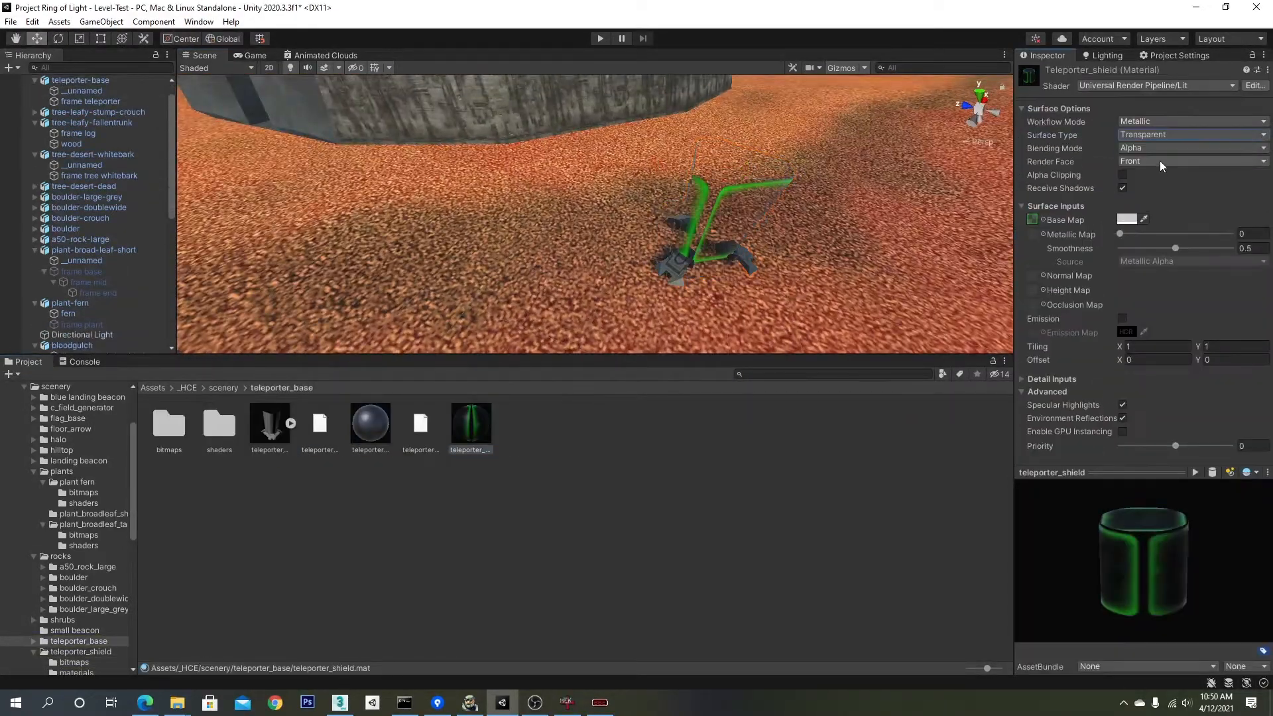
pyautogui.click(1161, 163)
pyautogui.click(1162, 199)
pyautogui.moveTo(1176, 248); pyautogui.dragTo(1119, 248)
# Step: Give the teleporter_shield material a green emission colour with hue 124, saturation 100 and value 36, and choose its emission map
pyautogui.moveTo(762, 232); pyautogui.dragTo(816, 239, button='right')
pyautogui.moveTo(816, 239); pyautogui.dragTo(858, 238, button='middle')
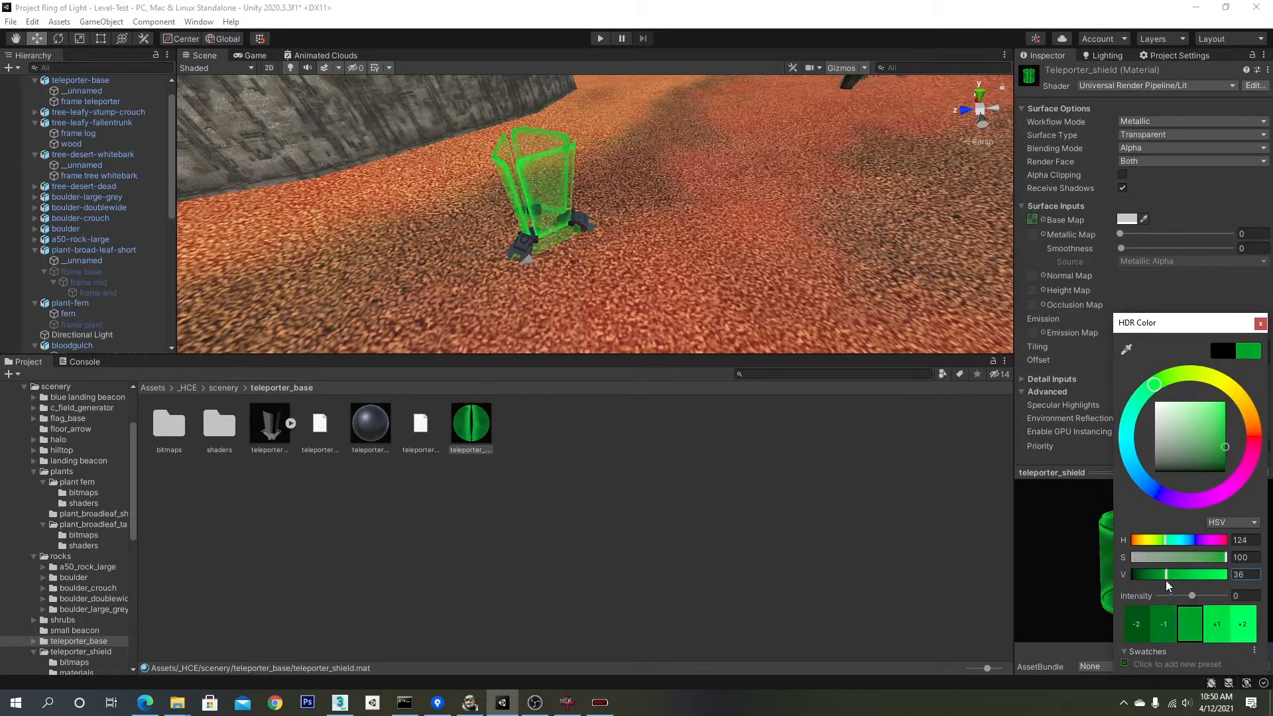
pyautogui.click(1261, 323)
pyautogui.click(1043, 332)
pyautogui.click(845, 418)
pyautogui.click(1262, 208)
# Step: Assign the teleporter_base bump texture as the teleporter_base material's normal map and set its smoothness to 0.25
pyautogui.moveTo(663, 232); pyautogui.dragTo(709, 157, button='right')
pyautogui.click(371, 424)
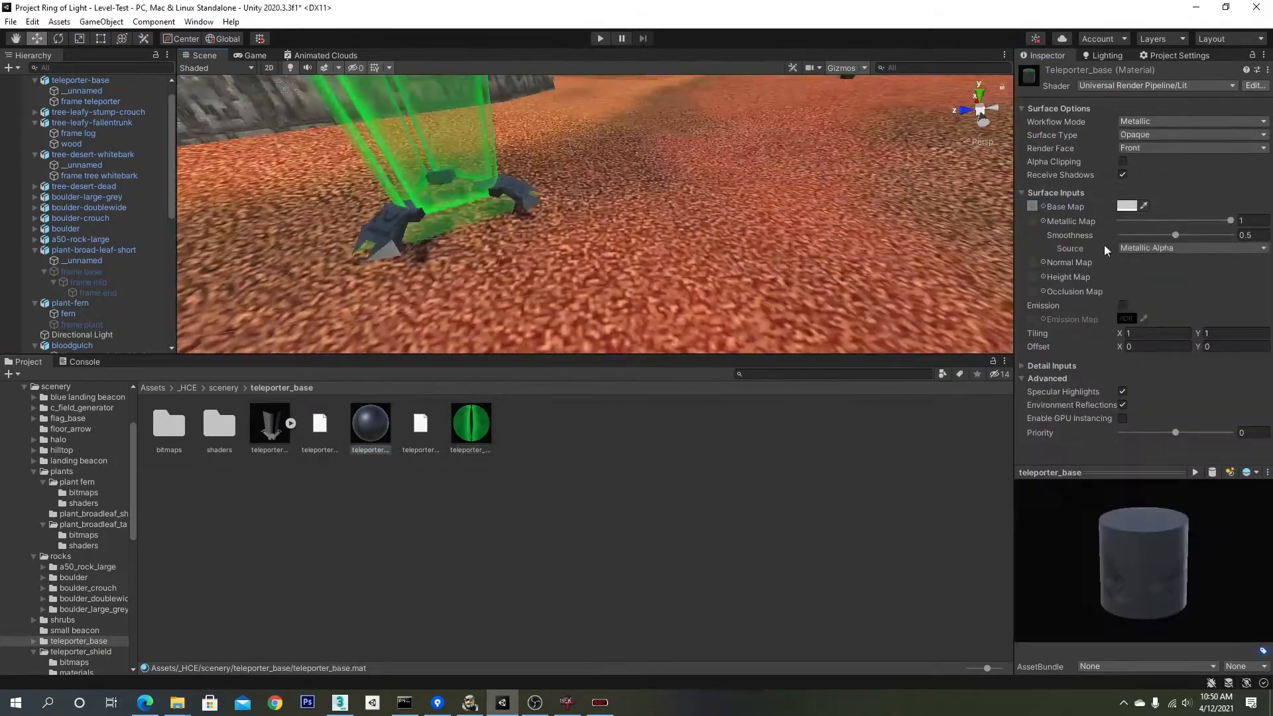
pyautogui.click(1043, 262)
pyautogui.click(898, 378)
pyautogui.click(1262, 253)
pyautogui.moveTo(663, 232); pyautogui.dragTo(763, 252, button='right')
pyautogui.moveTo(1172, 234); pyautogui.dragTo(1264, 244)
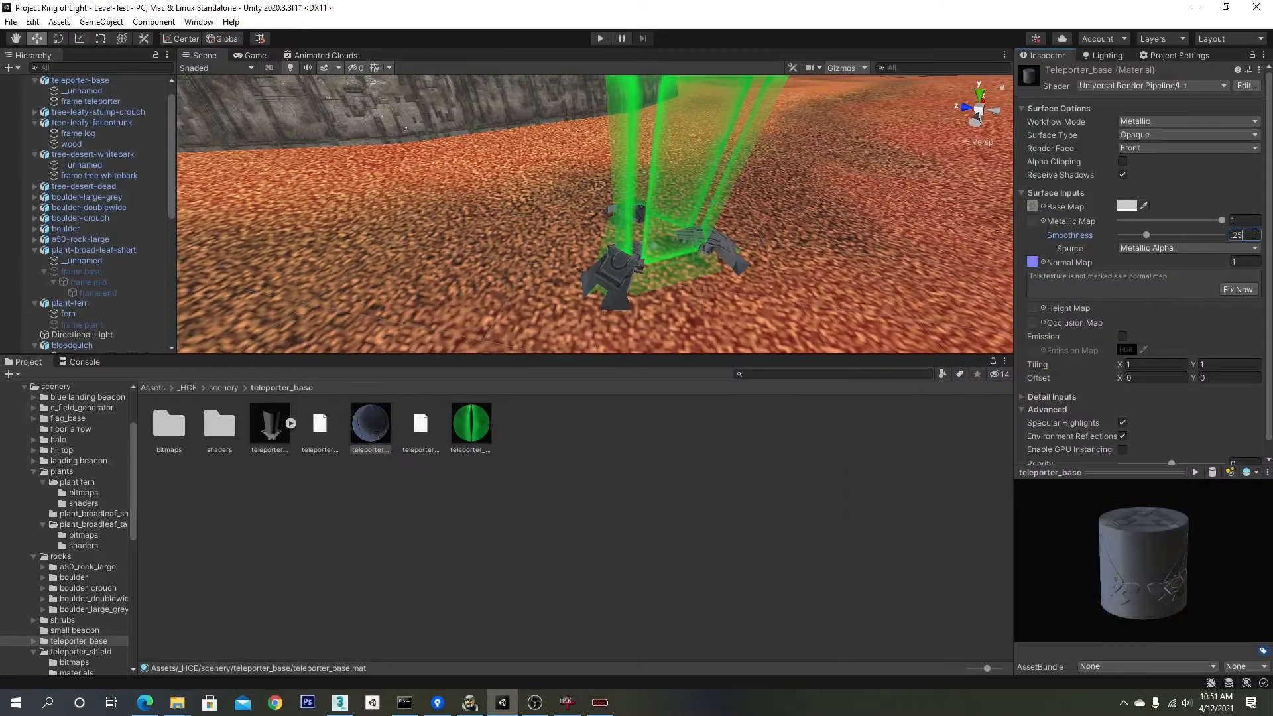
# Step: Extract the flag-base model's materials into the flag_base folder and place the model on the ground beside the teleporter
pyautogui.scroll(-5, 663, 232)
pyautogui.click(67, 419)
pyautogui.click(268, 422)
pyautogui.click(1173, 105)
pyautogui.click(1177, 171)
pyautogui.moveTo(260, 417); pyautogui.dragTo(431, 259)
pyautogui.click(210, 205)
pyautogui.scroll(3, 732, 242)
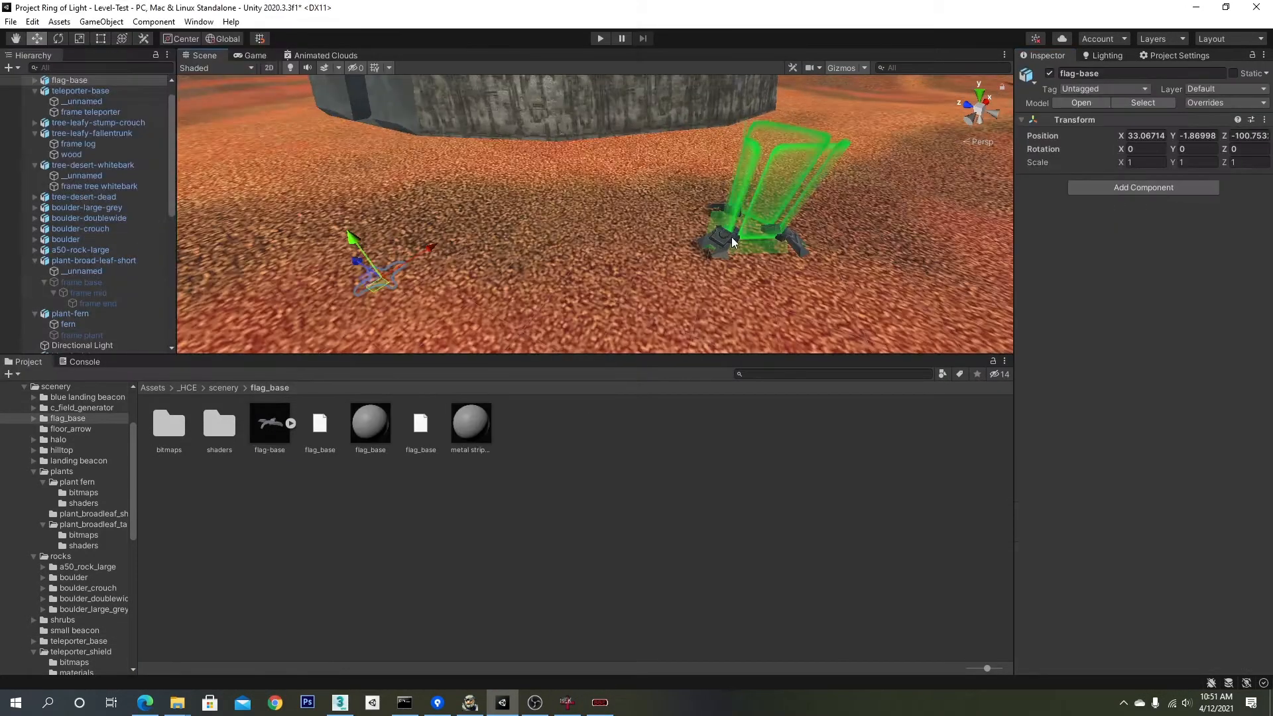
# Step: Assign the flag_base texture as the base map of the flag_base material
pyautogui.click(371, 424)
pyautogui.click(1043, 205)
pyautogui.click(1261, 195)
pyautogui.scroll(5, 550, 276)
pyautogui.scroll(-5, 551, 276)
# Step: Search for a strips texture, then clear the search and assign flag_base as the metal strips decorative wide material's base map
pyautogui.click(472, 424)
pyautogui.click(1043, 205)
pyautogui.write('s')
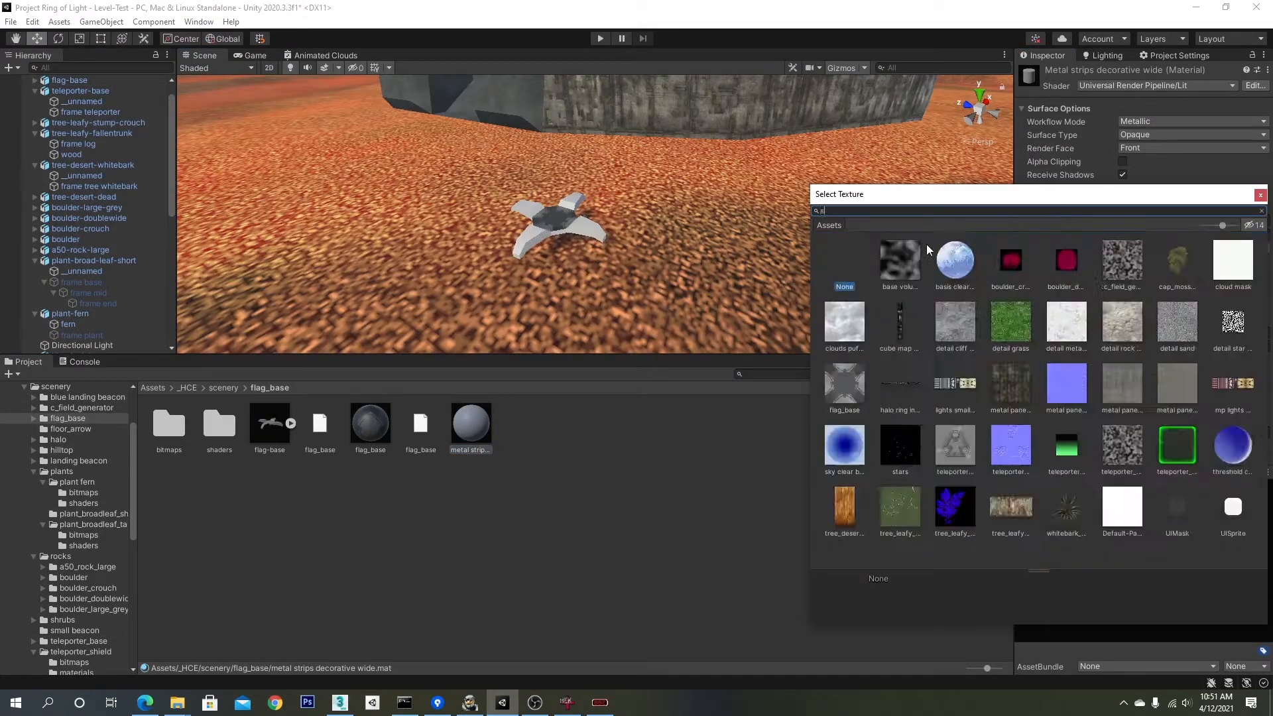
pyautogui.write('trips')
pyautogui.press('BackSpace')
pyautogui.press('BackSpace')
pyautogui.press('BackSpace')
pyautogui.press('BackSpace')
pyautogui.press('BackSpace')
pyautogui.press('BackSpace')
pyautogui.click(845, 383)
pyautogui.click(1260, 195)
pyautogui.click(1043, 263)
pyautogui.click(1262, 253)
pyautogui.scroll(5, 729, 239)
pyautogui.moveTo(729, 239); pyautogui.dragTo(812, 244, button='right')
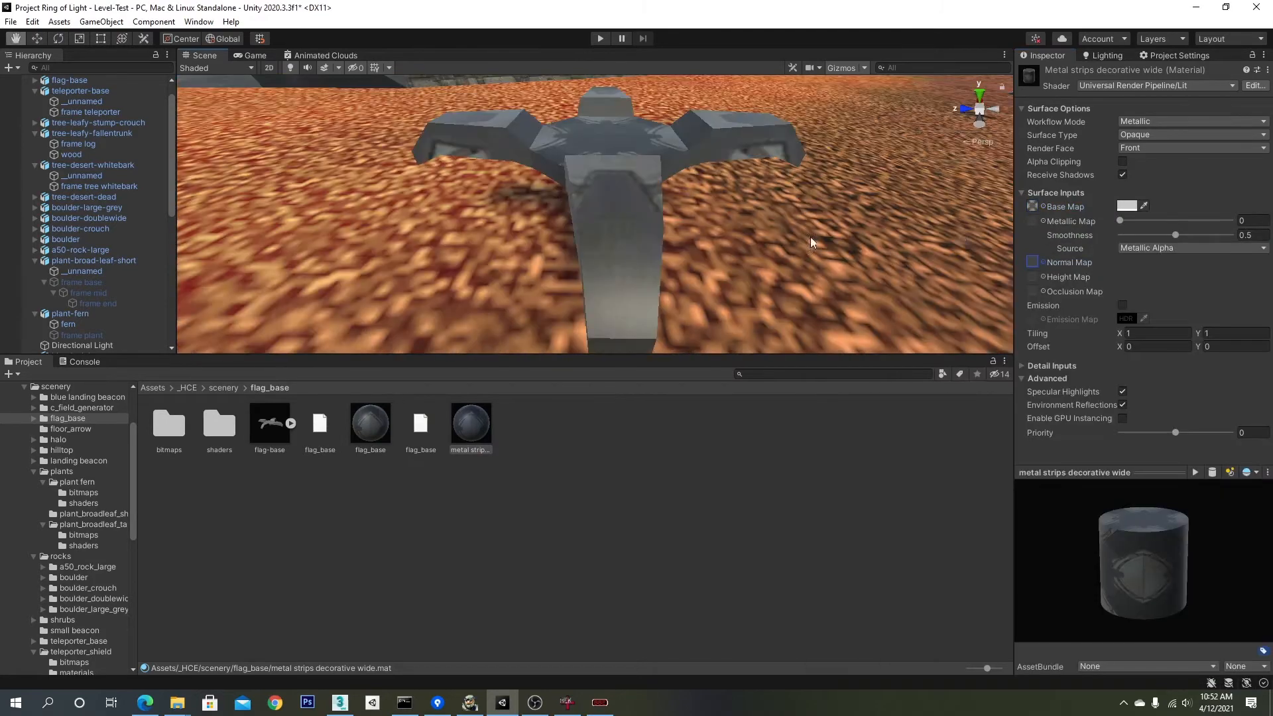
# Step: Place the floor-arrow model on the ground beside the teleporter and extract its material into the floor_arrow folder
pyautogui.scroll(-5, 812, 238)
pyautogui.click(71, 430)
pyautogui.moveTo(171, 422); pyautogui.dragTo(642, 190)
pyautogui.scroll(5, 663, 199)
pyautogui.click(171, 421)
pyautogui.click(1151, 171)
pyautogui.click(523, 373)
# Step: Enable emission on the floor arrow's doorblinker material and make it glow white
pyautogui.click(169, 425)
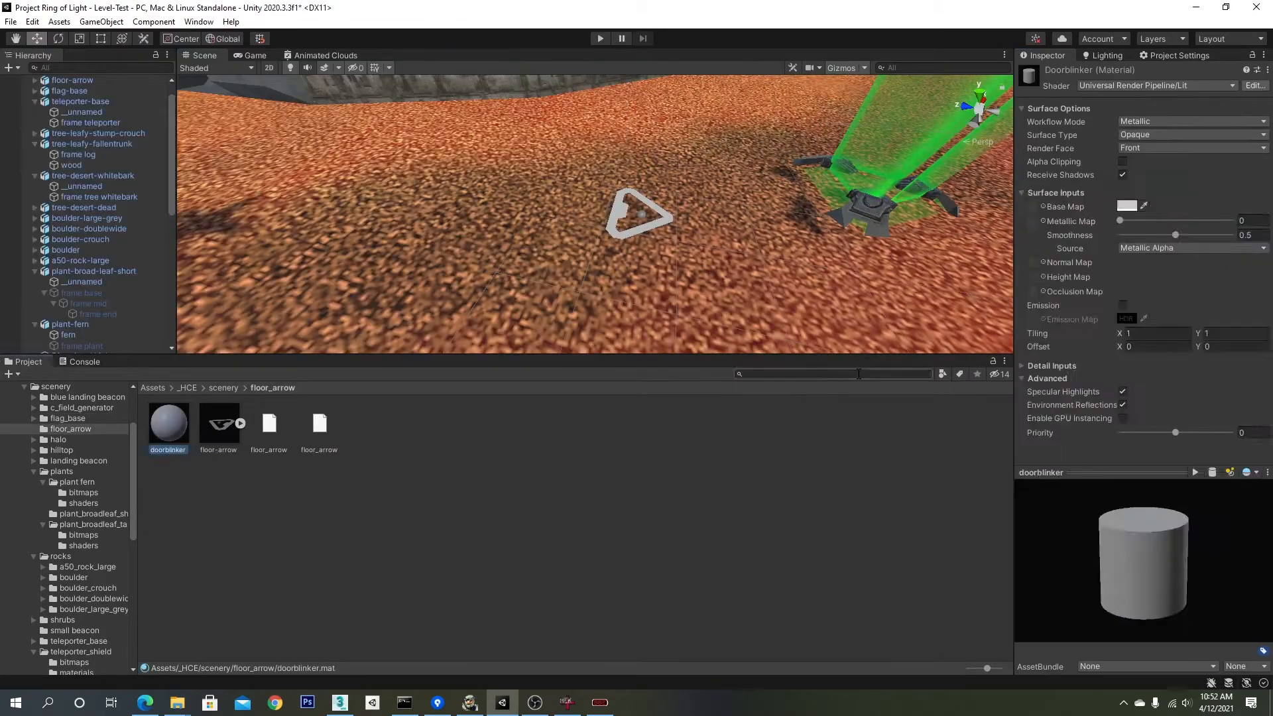
pyautogui.click(1043, 207)
pyautogui.click(1260, 195)
pyautogui.click(1126, 206)
pyautogui.click(1261, 195)
pyautogui.click(1122, 305)
pyautogui.click(1127, 319)
pyautogui.click(1262, 305)
pyautogui.click(770, 256)
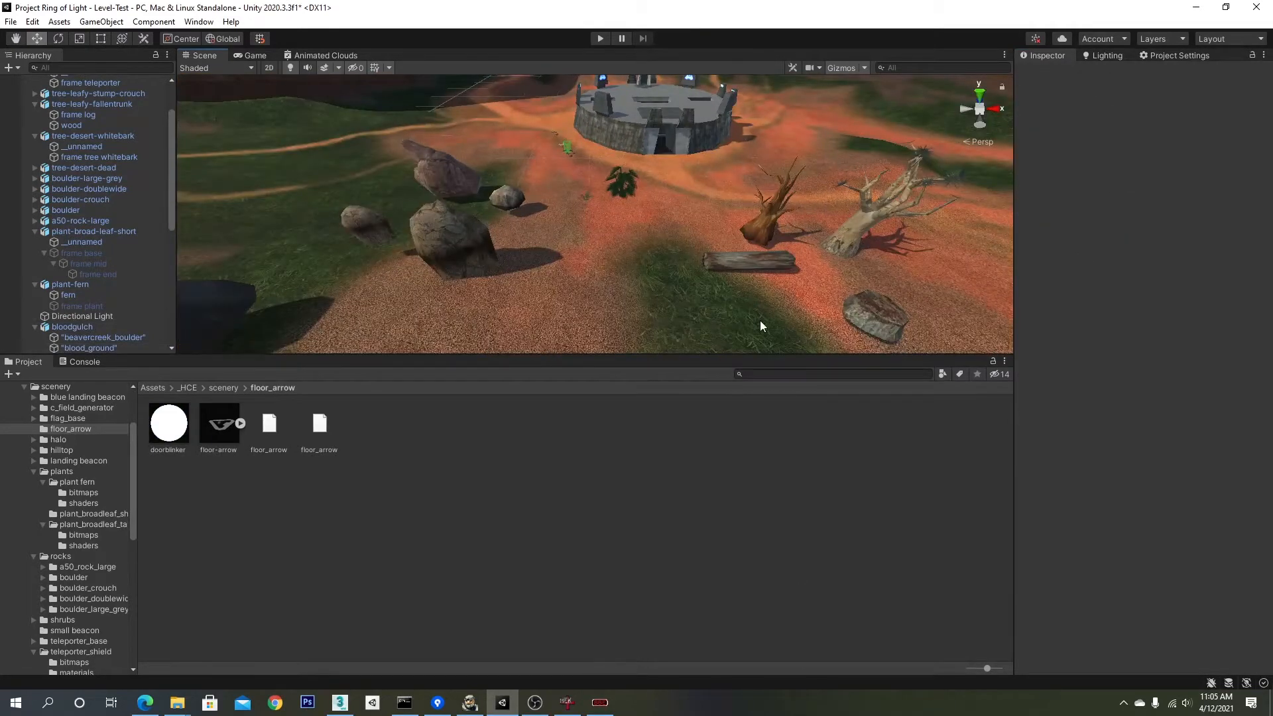
# Step: Examine the textured boulders, trees, fallen trunk and stump placed around the stone base
pyautogui.moveTo(540, 255)
pyautogui.mouseDown(button='right')
pyautogui.moveTo(633, 243)
pyautogui.moveTo(642, 226)
pyautogui.moveTo(532, 226)
pyautogui.moveTo(554, 239)
pyautogui.mouseUp(button='right')
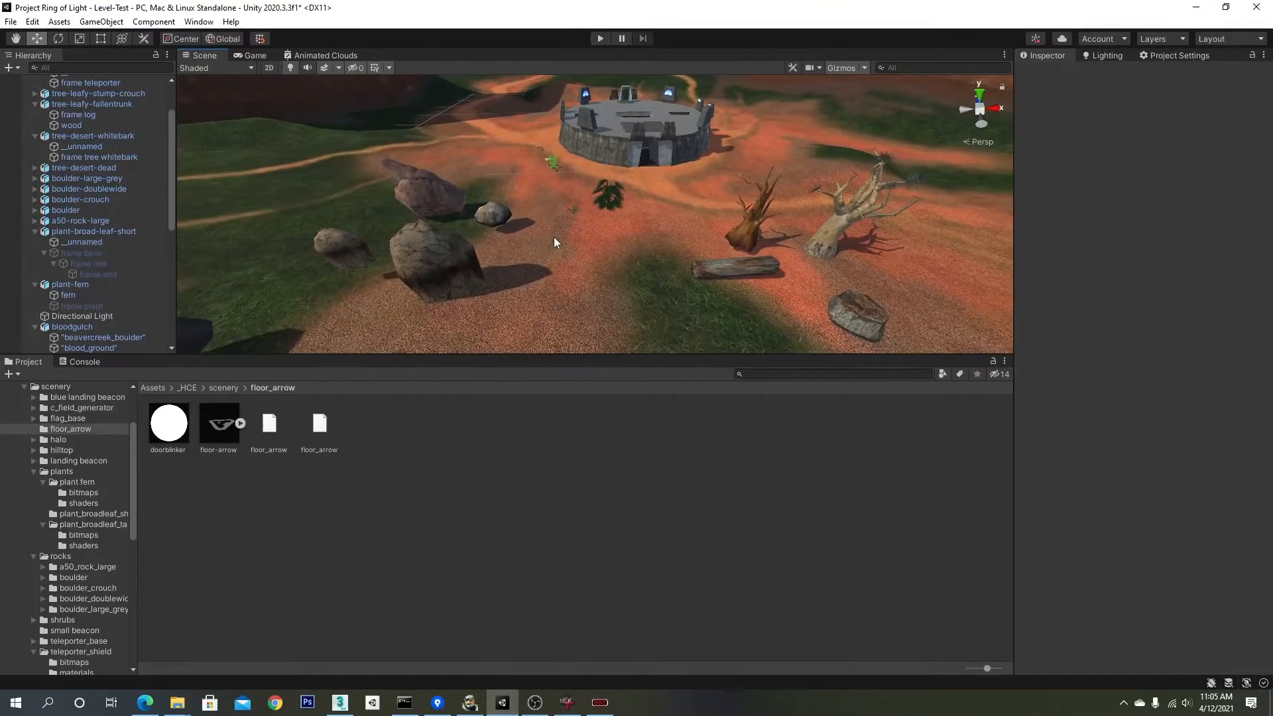
pyautogui.moveTo(554, 240); pyautogui.dragTo(517, 226, button='middle')
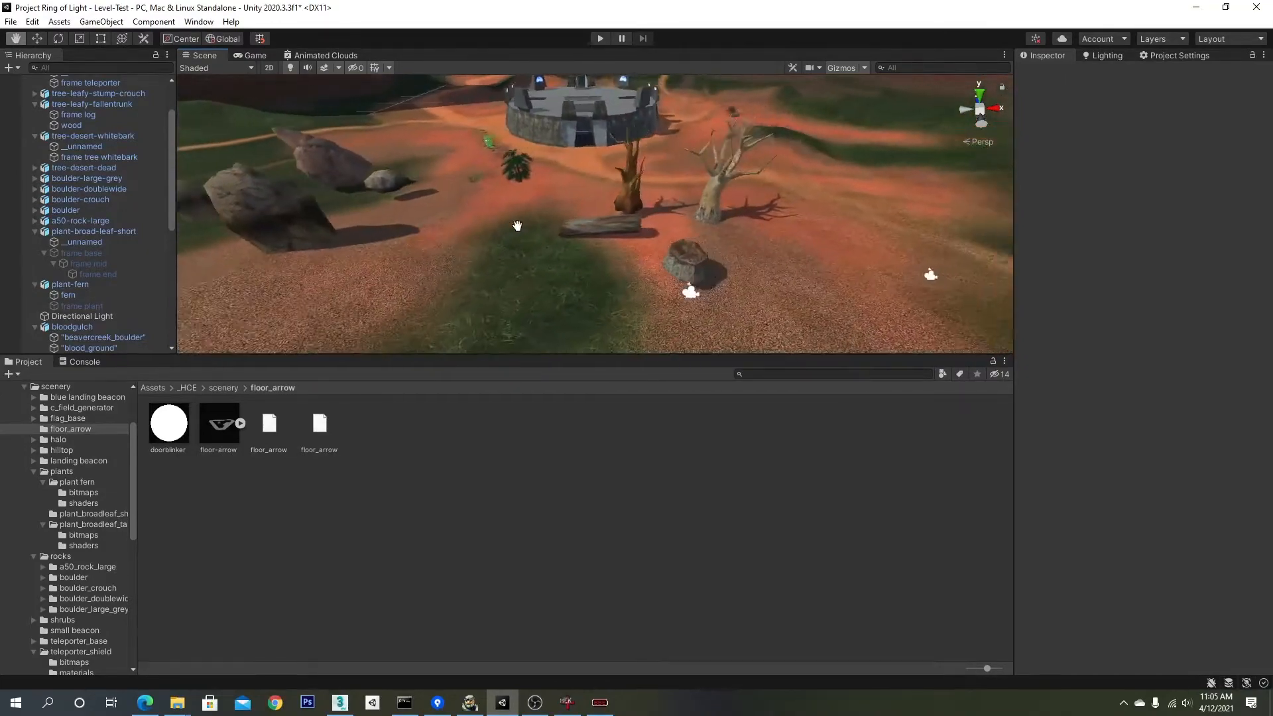
pyautogui.press('w')
pyautogui.moveTo(550, 224); pyautogui.dragTo(580, 183, button='right')
pyautogui.moveTo(540, 186); pyautogui.dragTo(686, 205, button='middle')
pyautogui.moveTo(686, 204); pyautogui.dragTo(853, 211, button='right')
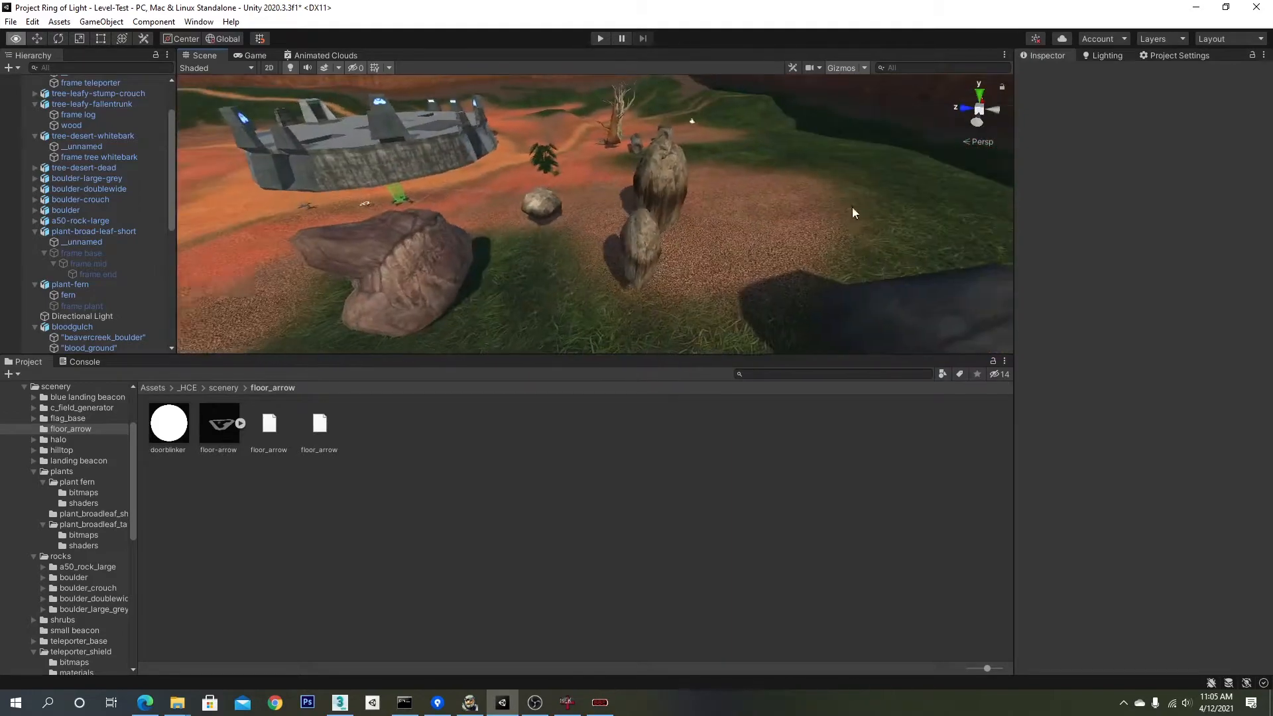
pyautogui.moveTo(597, 211); pyautogui.dragTo(724, 203, button='middle')
pyautogui.moveTo(653, 199); pyautogui.dragTo(803, 213, button='right')
pyautogui.moveTo(663, 217); pyautogui.dragTo(730, 210, button='middle')
pyautogui.scroll(3, 730, 209)
pyautogui.moveTo(730, 208); pyautogui.dragTo(631, 225, button='right')
pyautogui.moveTo(631, 225); pyautogui.dragTo(615, 203, button='middle')
pyautogui.scroll(-3, 624, 222)
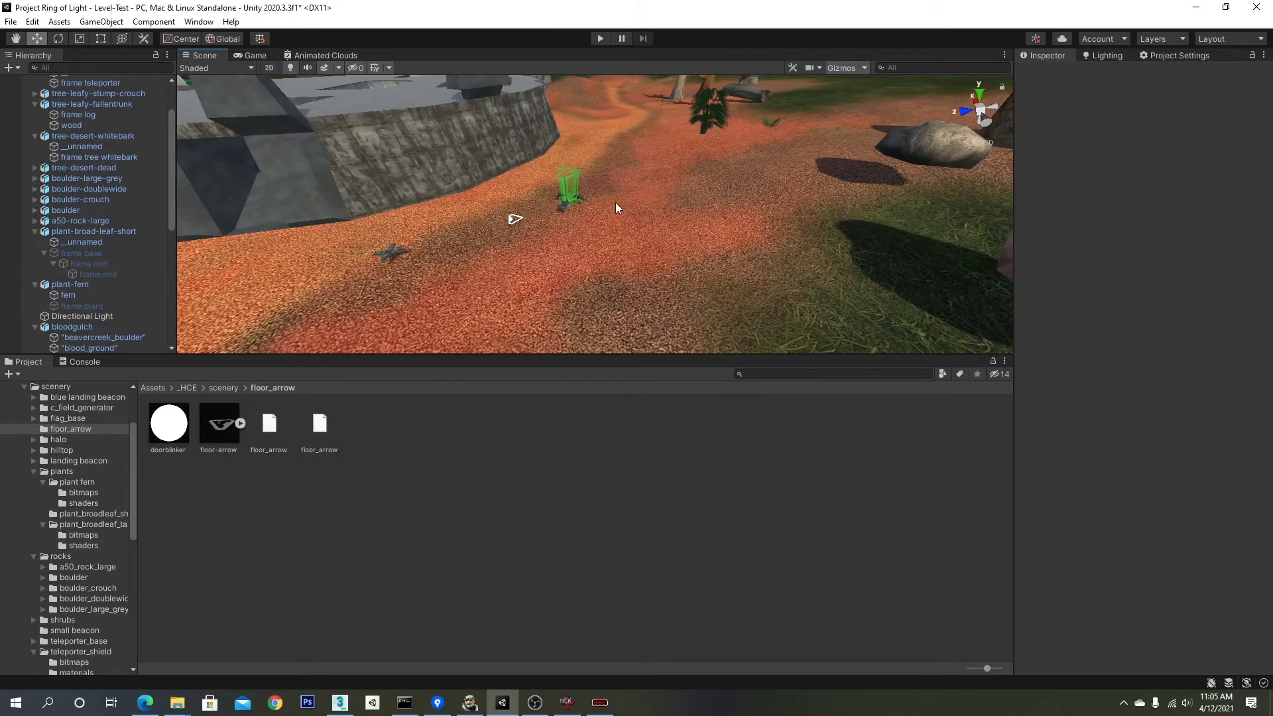
# Step: Examine the teleporter base and its shield from several angles, selecting the model
pyautogui.scroll(4, 615, 202)
pyautogui.moveTo(612, 201); pyautogui.dragTo(518, 193, button='right')
pyautogui.moveTo(571, 182); pyautogui.dragTo(518, 212, button='middle')
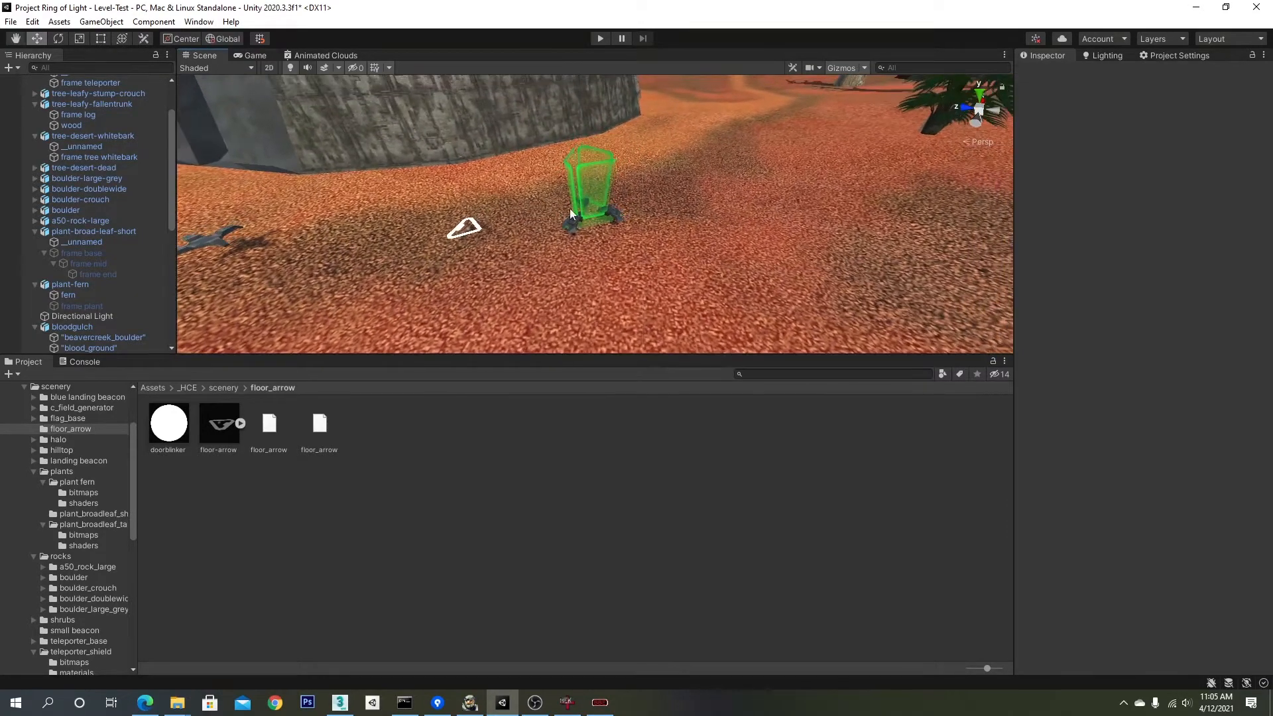
pyautogui.scroll(5, 570, 209)
pyautogui.moveTo(650, 241); pyautogui.dragTo(628, 236, button='right')
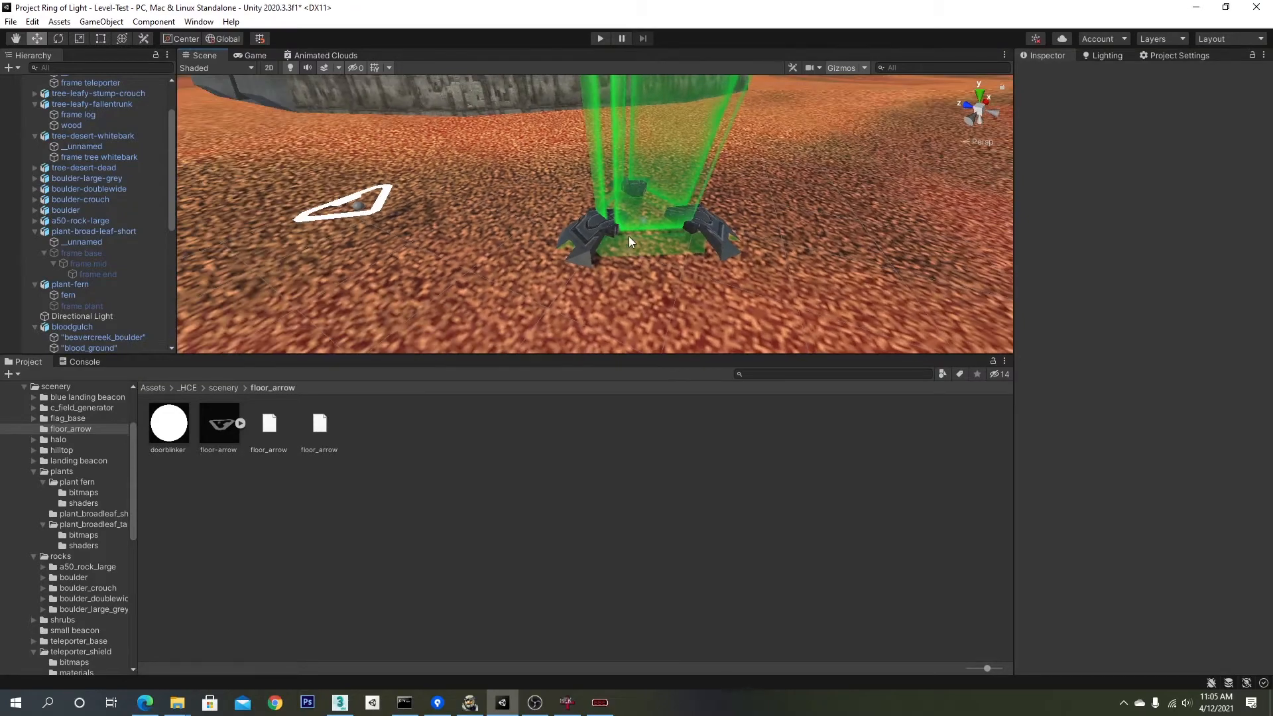
pyautogui.moveTo(716, 237)
pyautogui.mouseDown(button='middle')
pyautogui.moveTo(622, 237)
pyautogui.moveTo(563, 200)
pyautogui.moveTo(708, 231)
pyautogui.mouseUp(button='middle')
pyautogui.click(549, 198)
pyautogui.scroll(-3, 708, 231)
pyautogui.moveTo(591, 223); pyautogui.dragTo(782, 232, button='right')
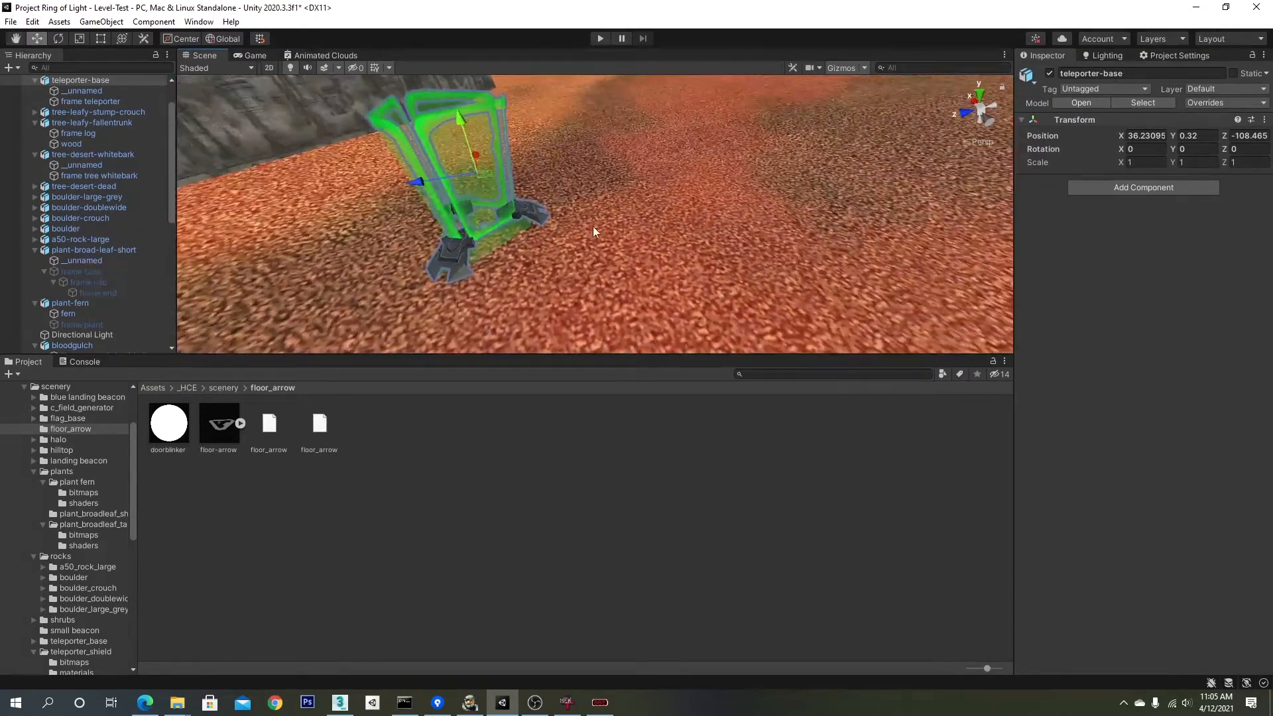
pyautogui.moveTo(584, 226); pyautogui.dragTo(655, 229, button='middle')
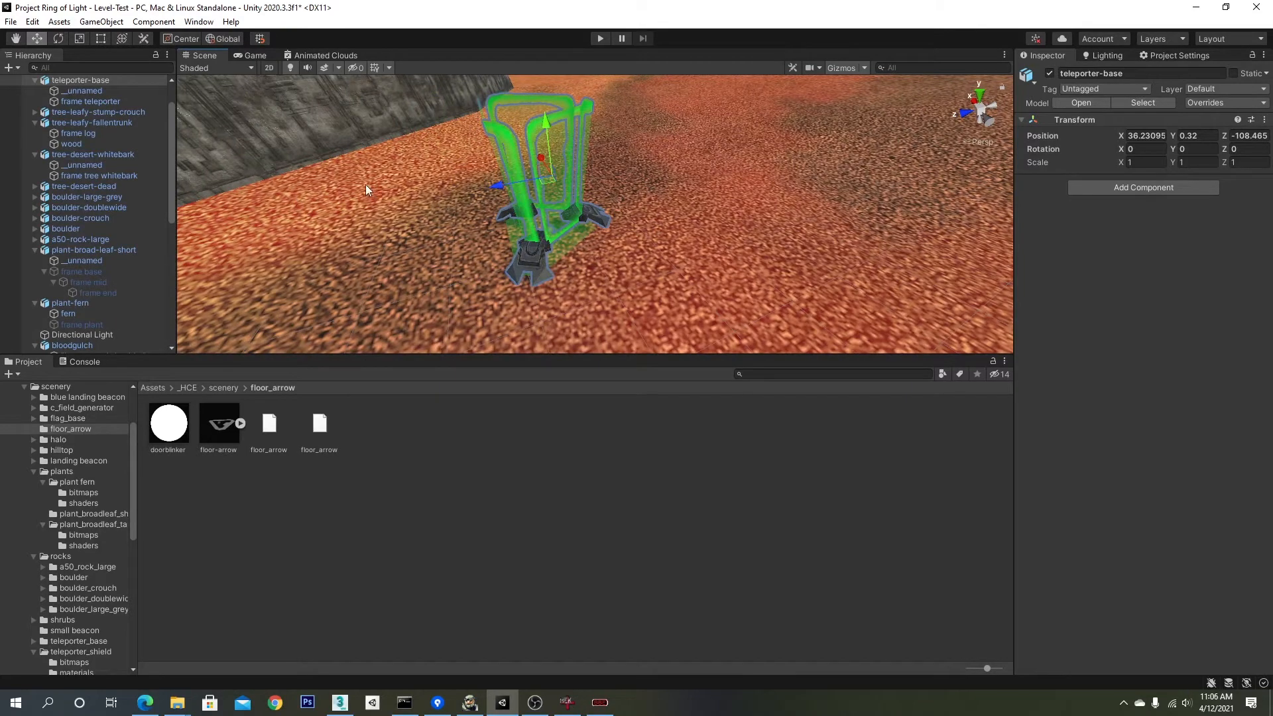
pyautogui.moveTo(502, 204); pyautogui.dragTo(474, 217, button='right')
pyautogui.moveTo(477, 216); pyautogui.dragTo(508, 191, button='middle')
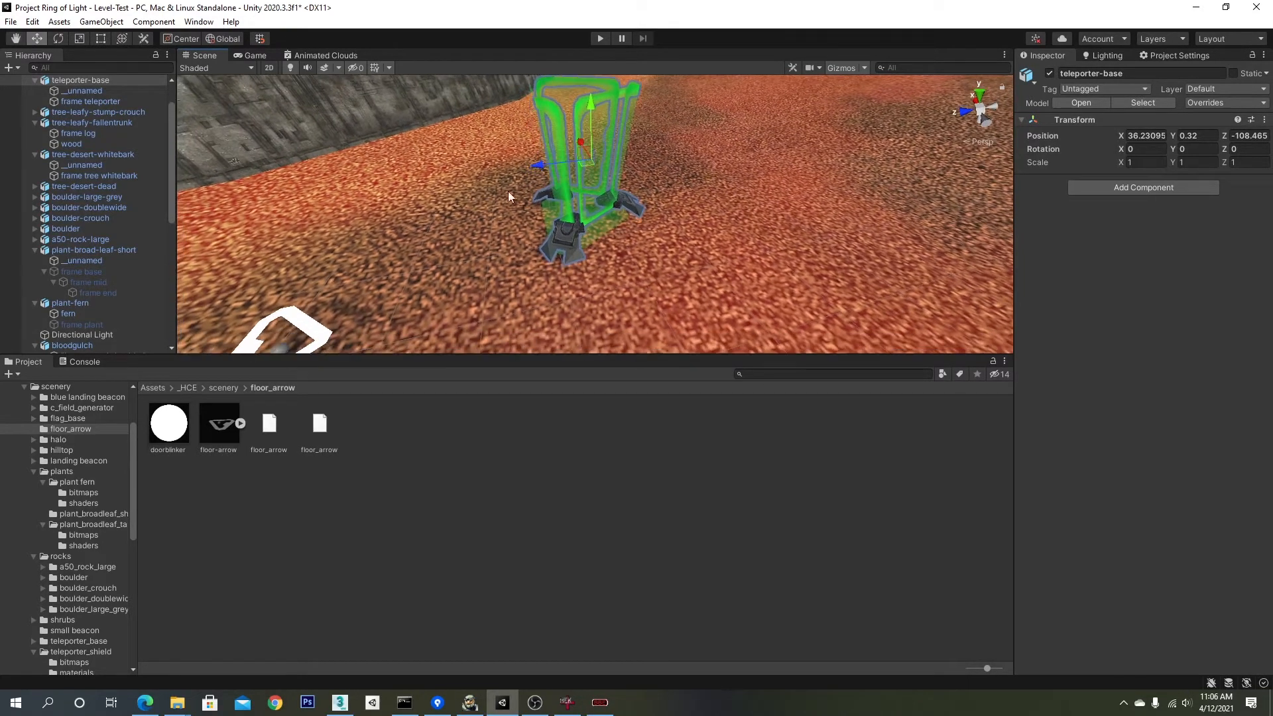
# Step: Locate the materials assigned to the teleporter's __unnamed mesh and open the teleporter_shield material for inspection
pyautogui.click(101, 93)
pyautogui.click(1176, 311)
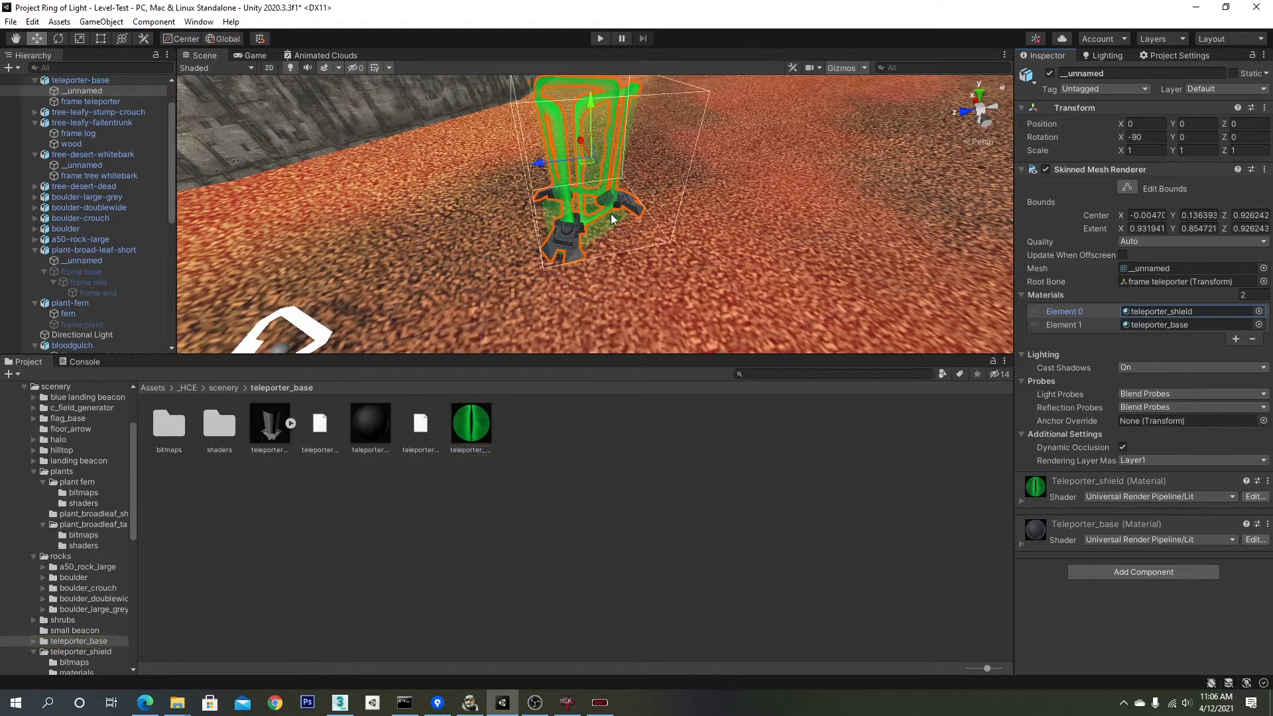
pyautogui.keyDown('alt'); pyautogui.moveTo(612, 218); pyautogui.dragTo(870, 227); pyautogui.keyUp('alt')
pyautogui.moveTo(869, 228); pyautogui.dragTo(708, 229, button='middle')
pyautogui.keyDown('alt'); pyautogui.moveTo(708, 229); pyautogui.dragTo(585, 216); pyautogui.keyUp('alt')
pyautogui.moveTo(585, 216); pyautogui.dragTo(505, 219, button='middle')
pyautogui.scroll(4, 498, 221)
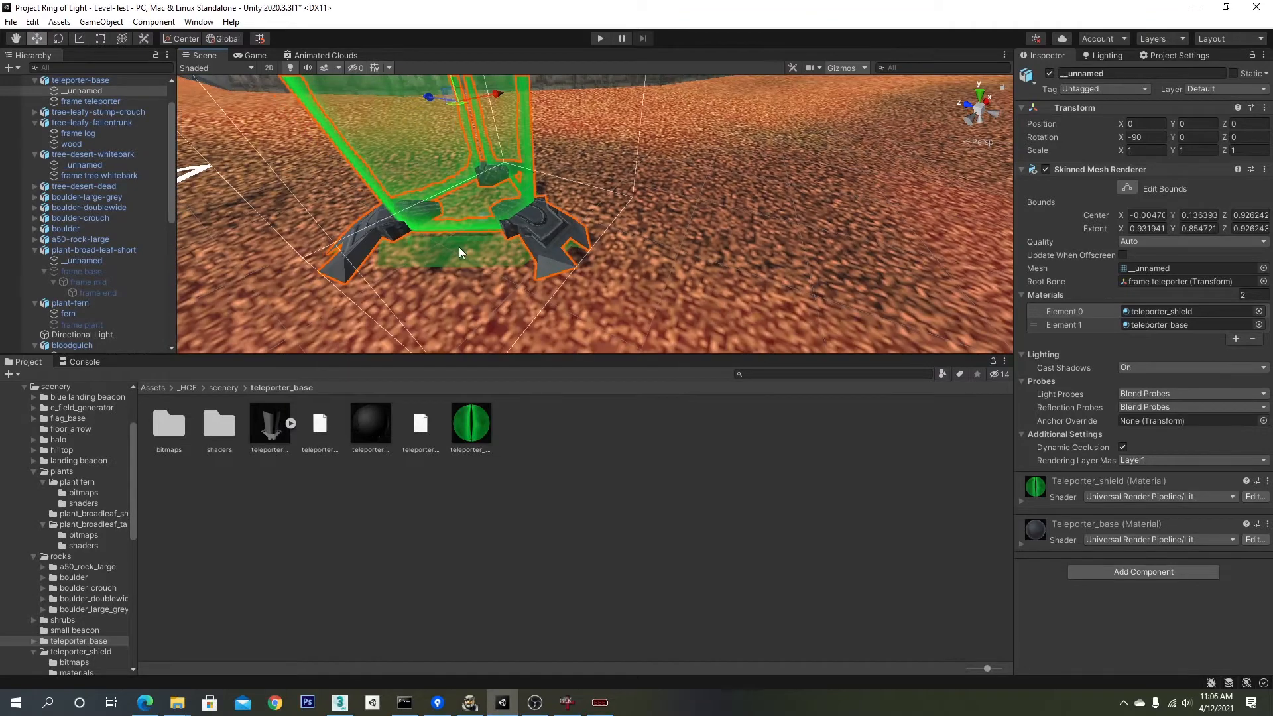
pyautogui.click(1147, 324)
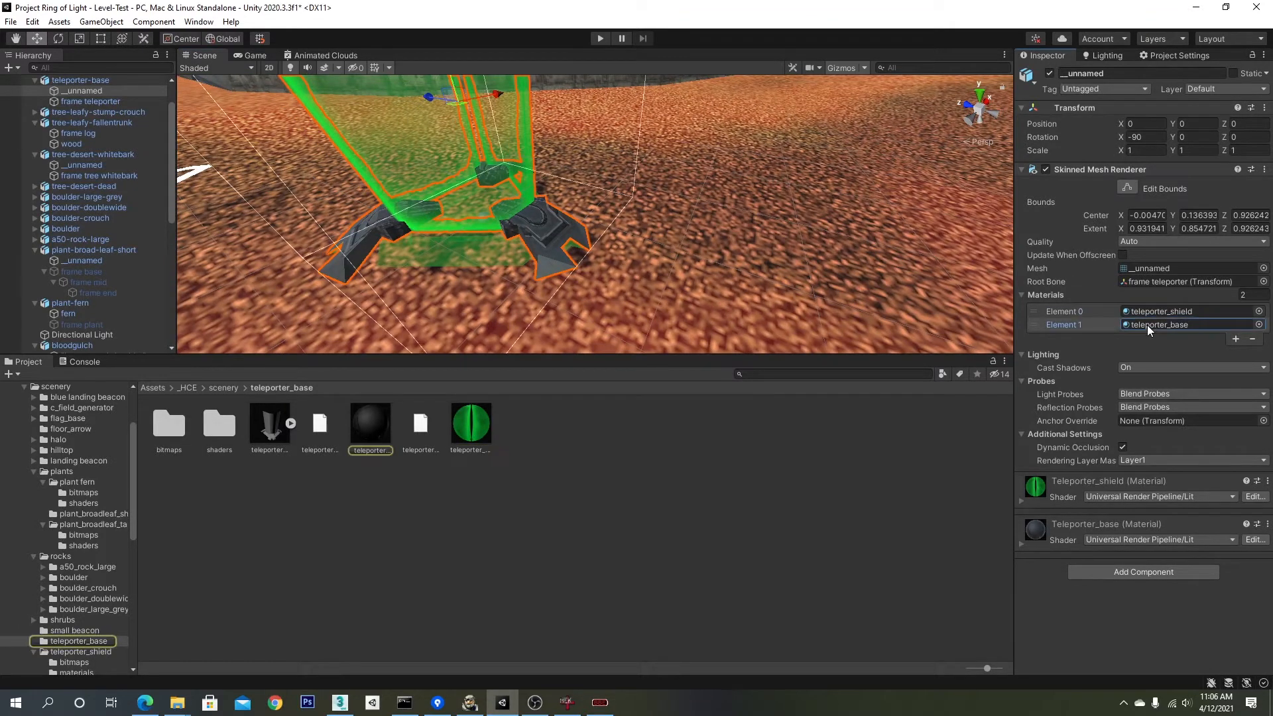
pyautogui.doubleClick(1159, 310)
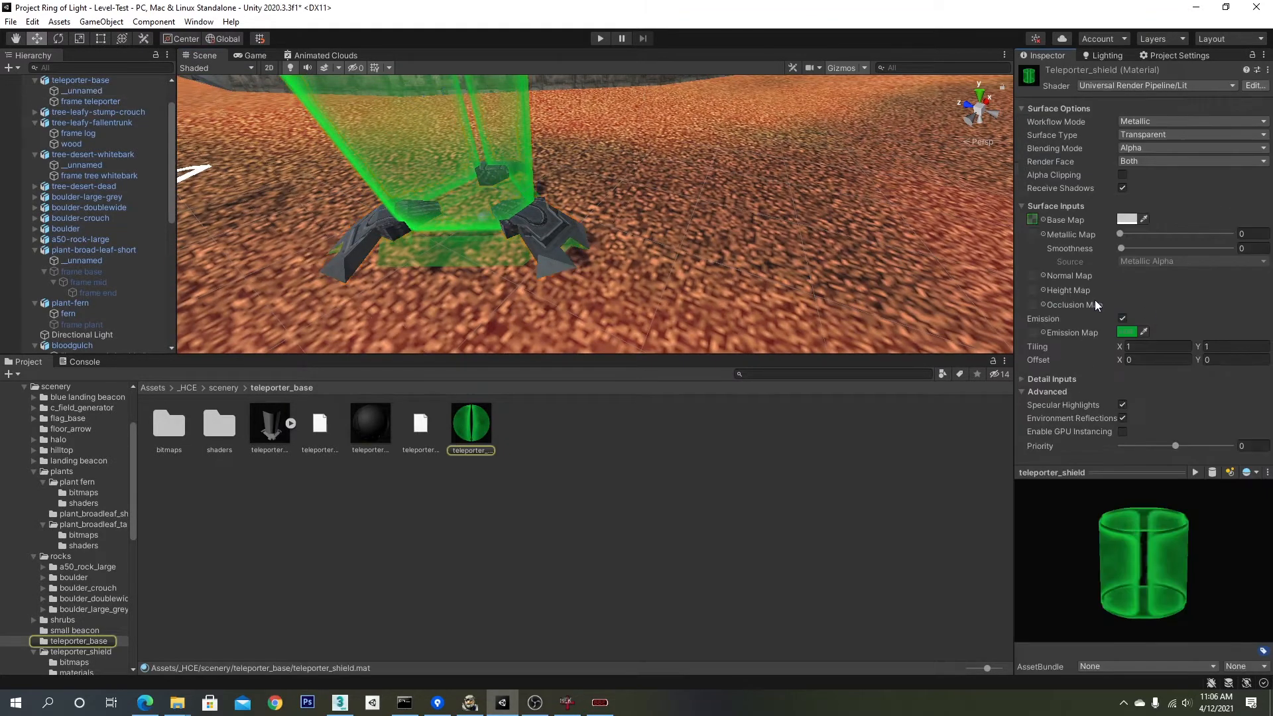
# Step: Assign the teleporter_dust texture as the base map of the teleporter_shield material
pyautogui.moveTo(493, 247); pyautogui.dragTo(611, 251, button='middle')
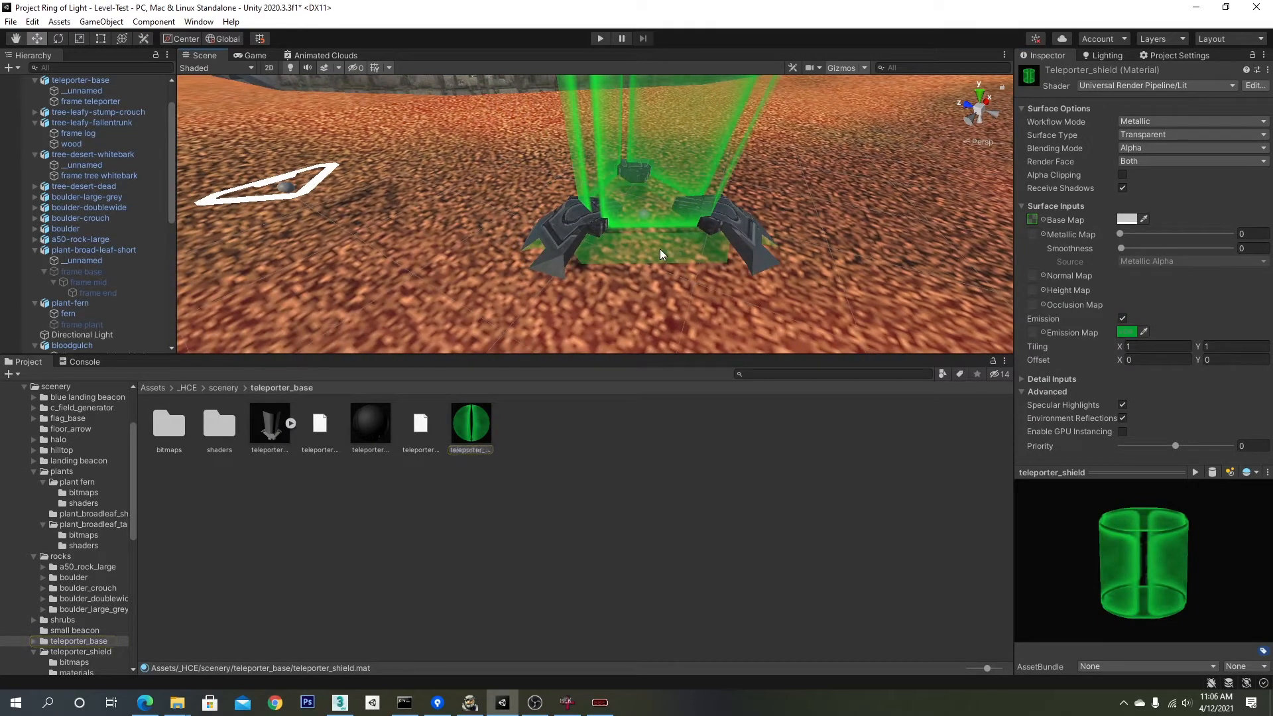
pyautogui.keyDown('alt'); pyautogui.moveTo(660, 254); pyautogui.dragTo(695, 250); pyautogui.keyUp('alt')
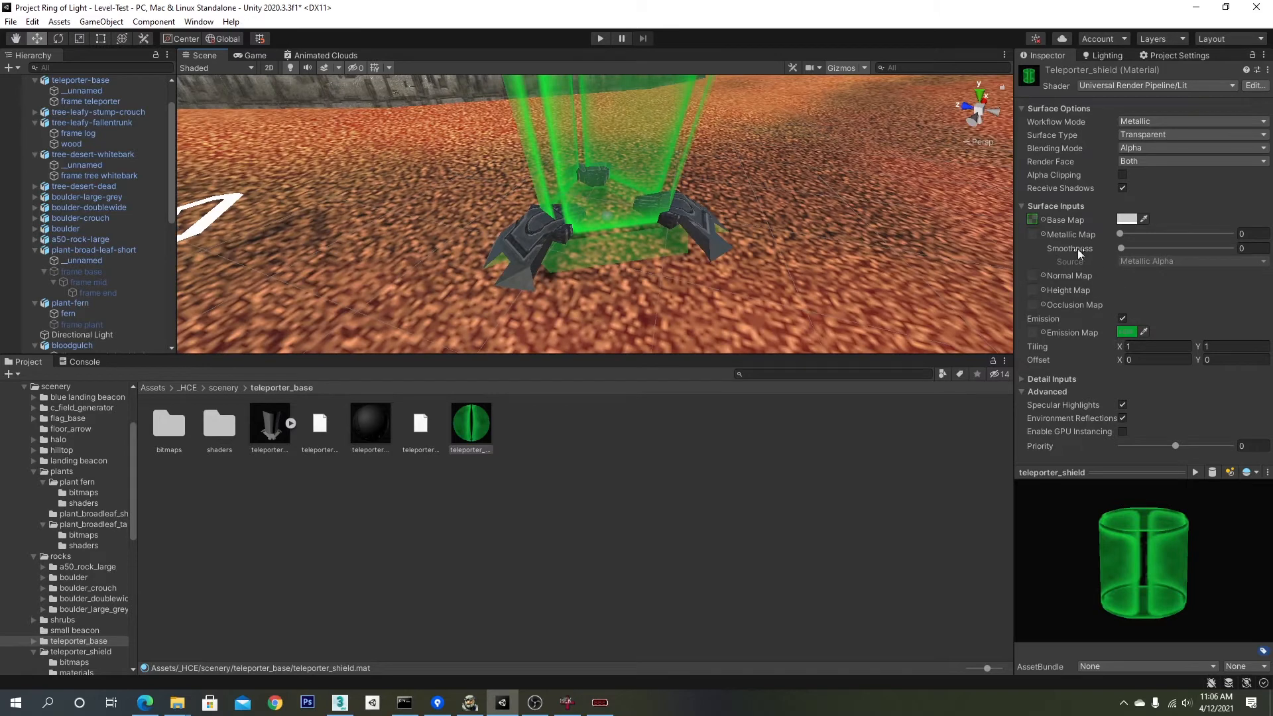
pyautogui.click(1042, 219)
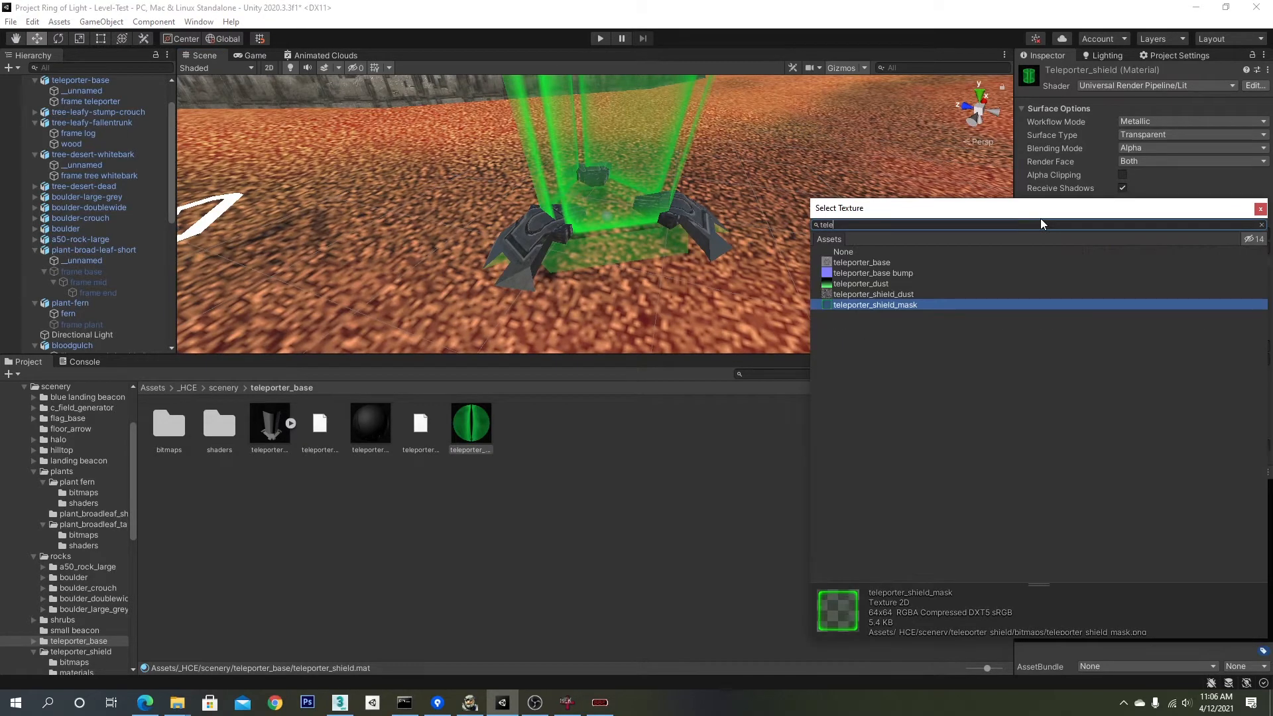
pyautogui.click(890, 284)
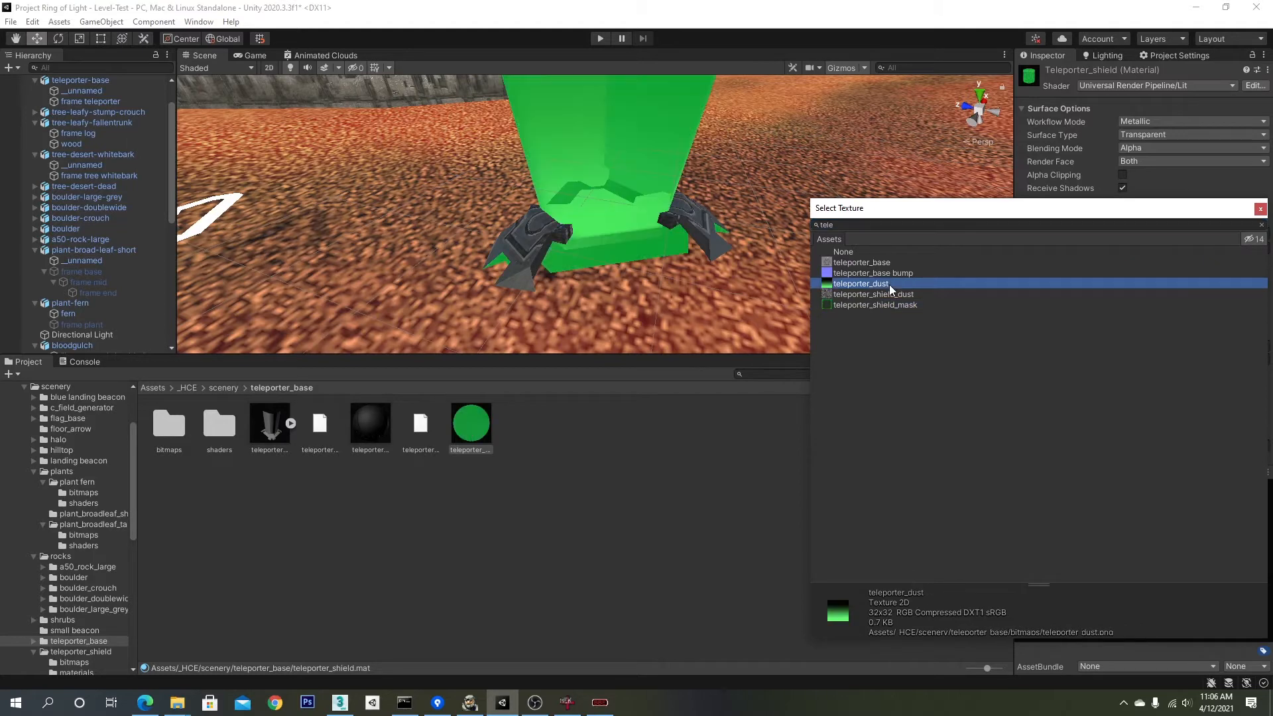
pyautogui.doubleClick(890, 284)
pyautogui.moveTo(772, 271); pyautogui.dragTo(838, 234, button='right')
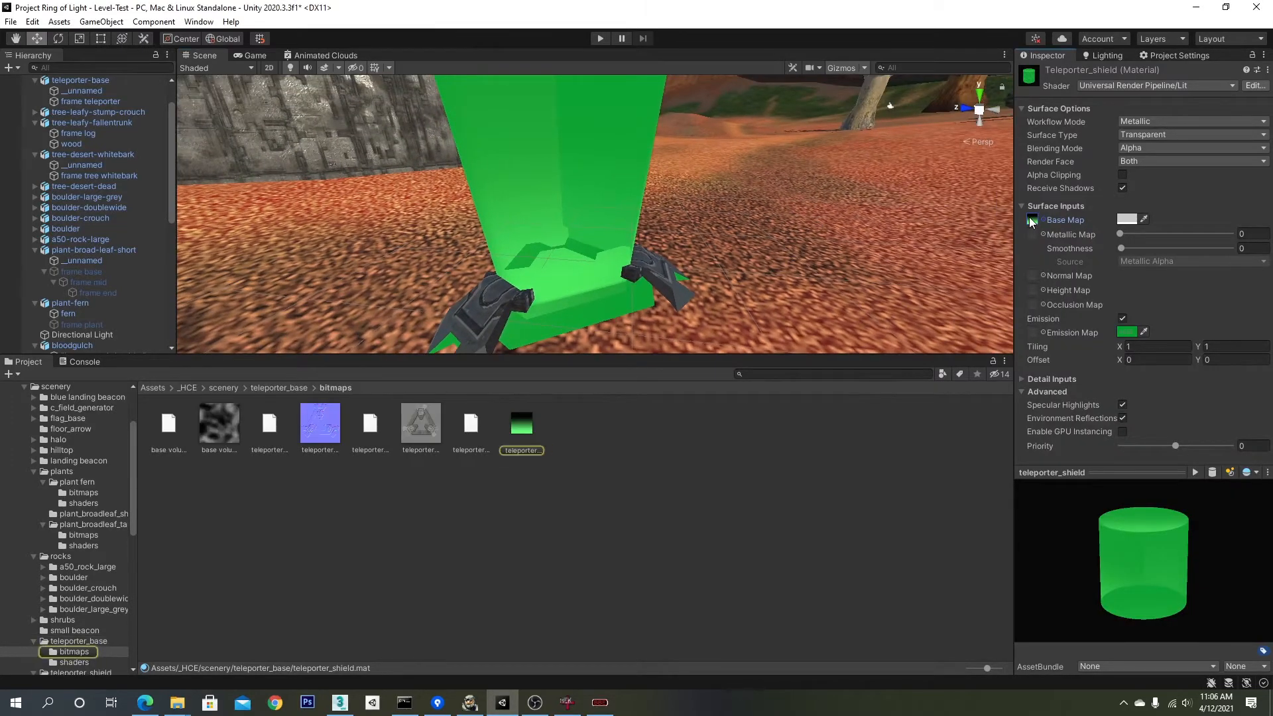
# Step: Set the teleporter_dust texture's alpha source to From Gray Scale and apply the import settings
pyautogui.click(523, 437)
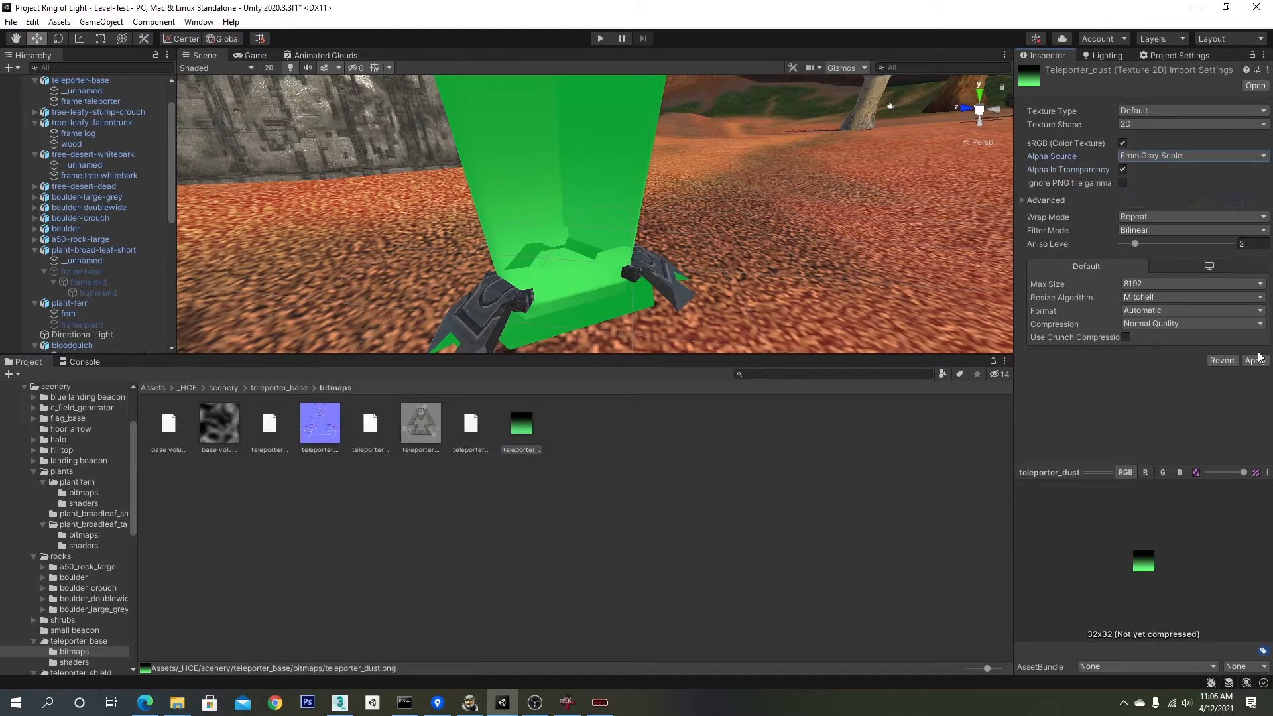
pyautogui.click(1256, 362)
pyautogui.moveTo(895, 265); pyautogui.dragTo(859, 225, button='right')
pyautogui.moveTo(859, 225); pyautogui.dragTo(837, 209, button='middle')
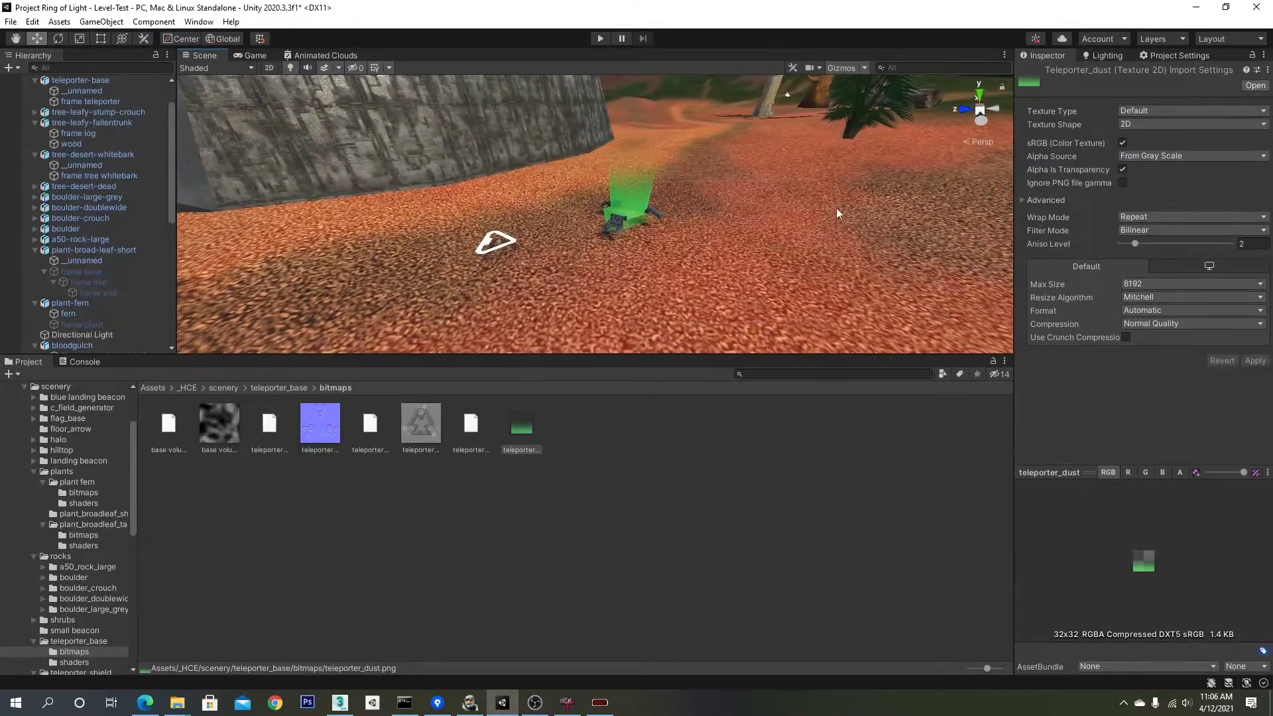
# Step: Deactivate the frame floor_arrow child object of the floor arrow
pyautogui.scroll(3, 567, 253)
pyautogui.press('Left')
pyautogui.press('Down')
pyautogui.click(551, 245)
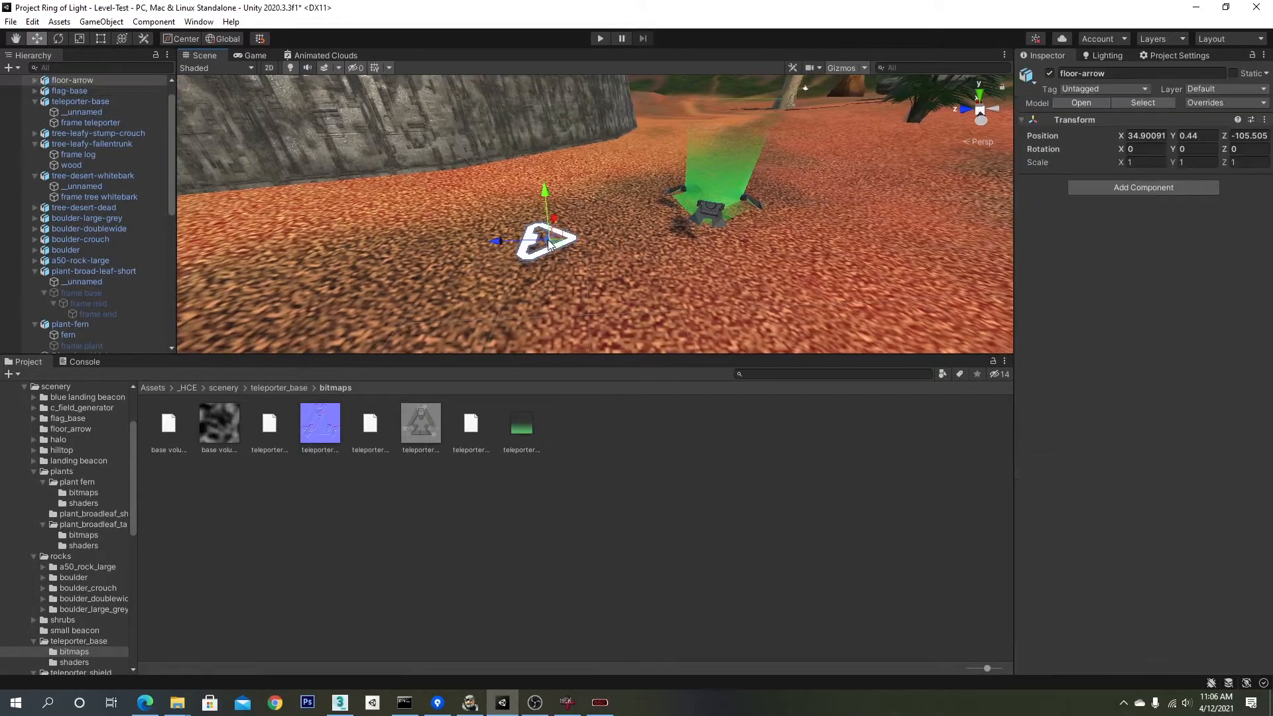
pyautogui.scroll(1, 80, 177)
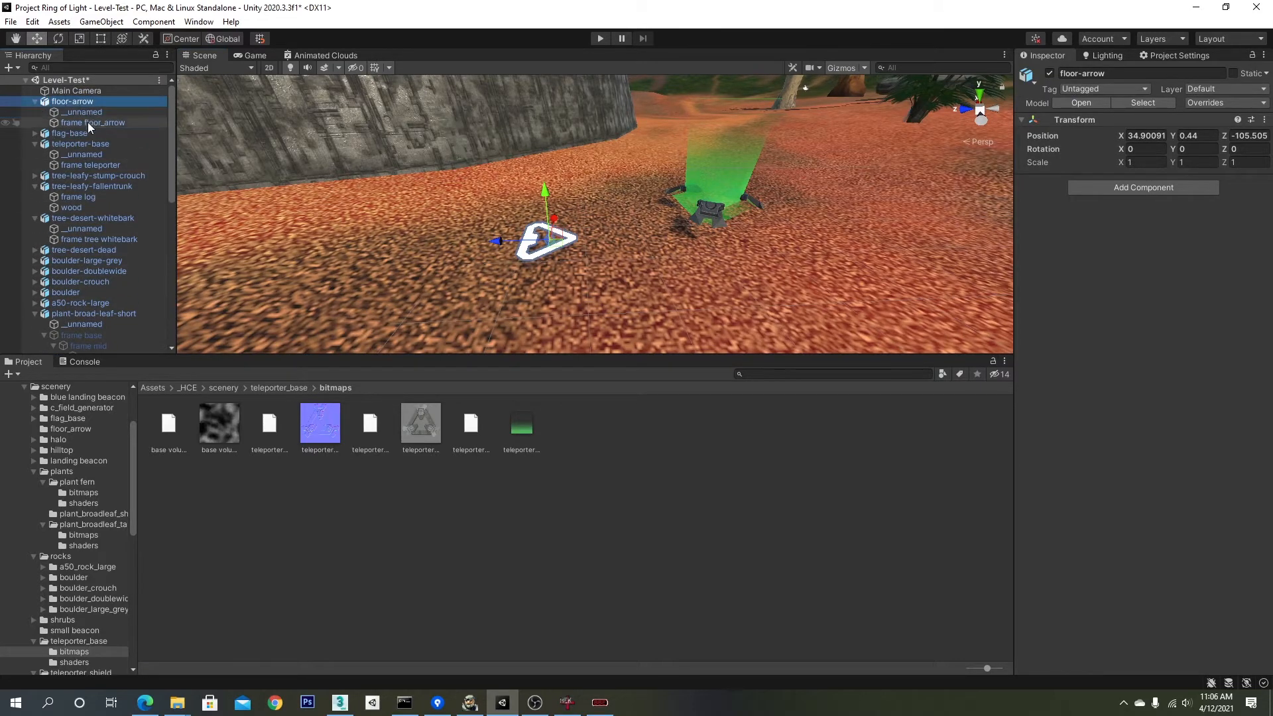
pyautogui.click(87, 122)
pyautogui.click(1049, 74)
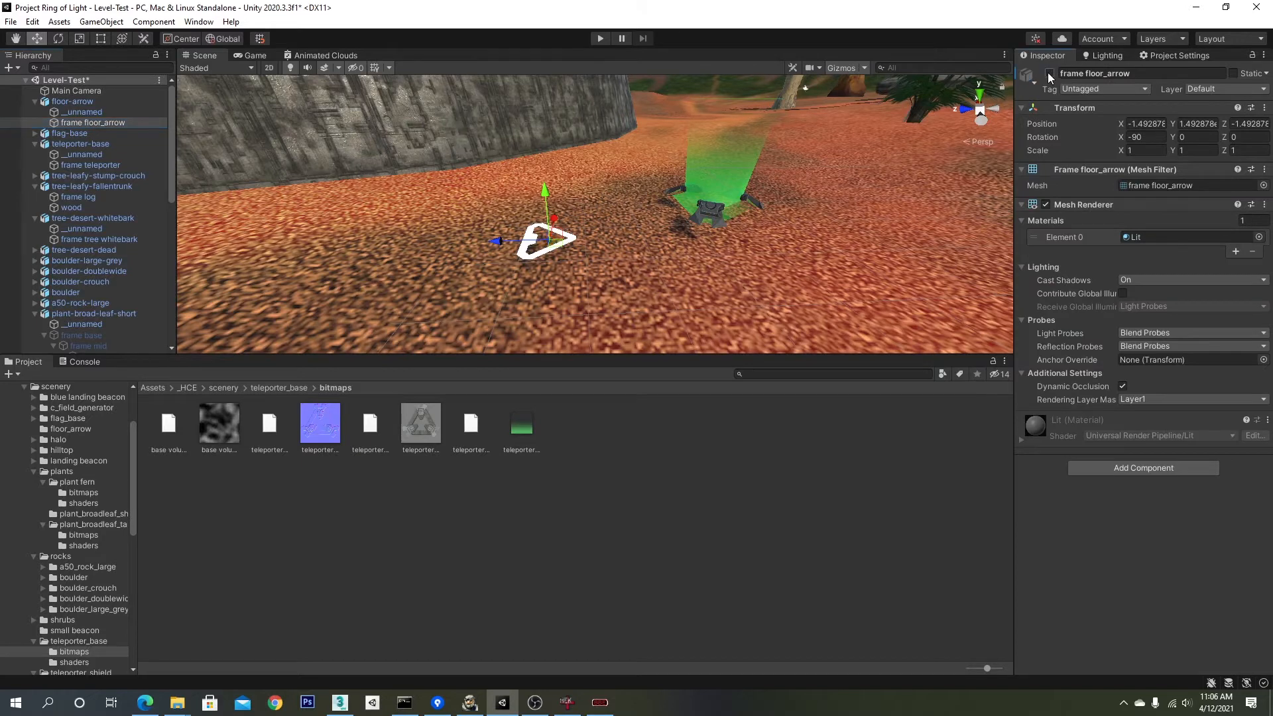
# Step: Deactivate the frame flag_base child object of the flag base
pyautogui.keyDown('alt'); pyautogui.moveTo(842, 156); pyautogui.dragTo(666, 204); pyautogui.keyUp('alt')
pyautogui.moveTo(608, 204); pyautogui.dragTo(800, 249, button='middle')
pyautogui.scroll(3, 691, 222)
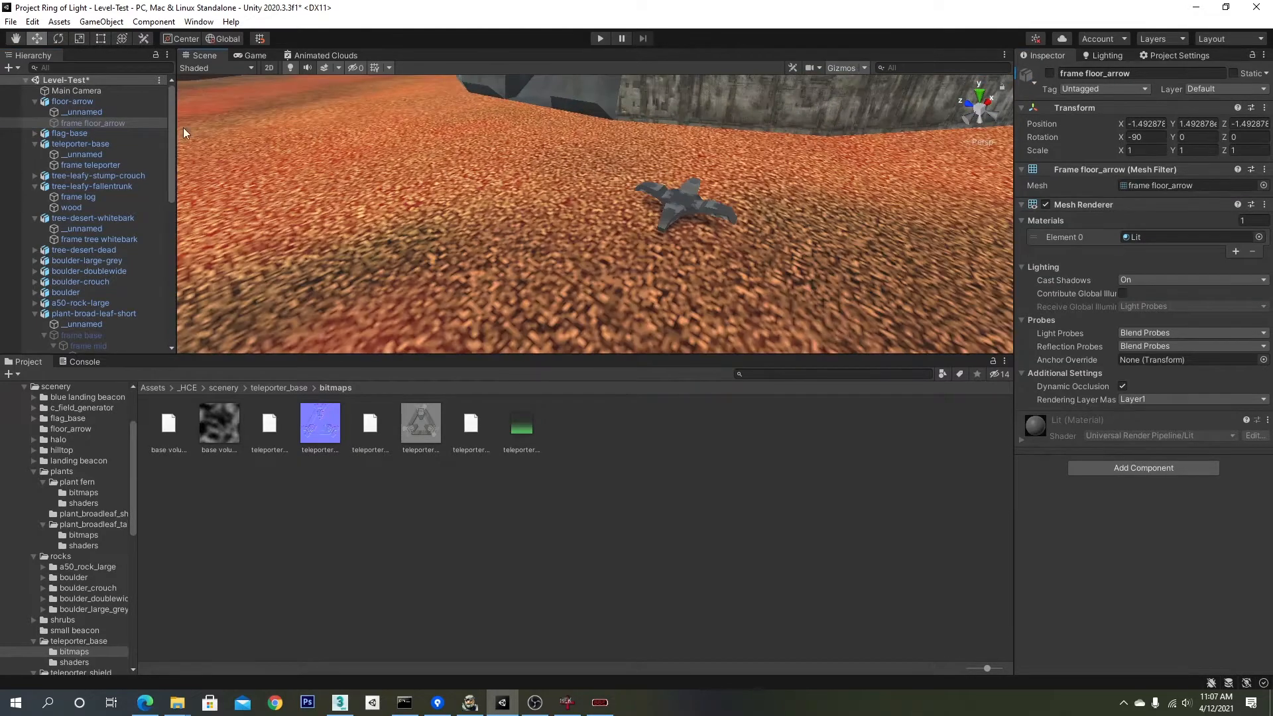
pyautogui.click(35, 133)
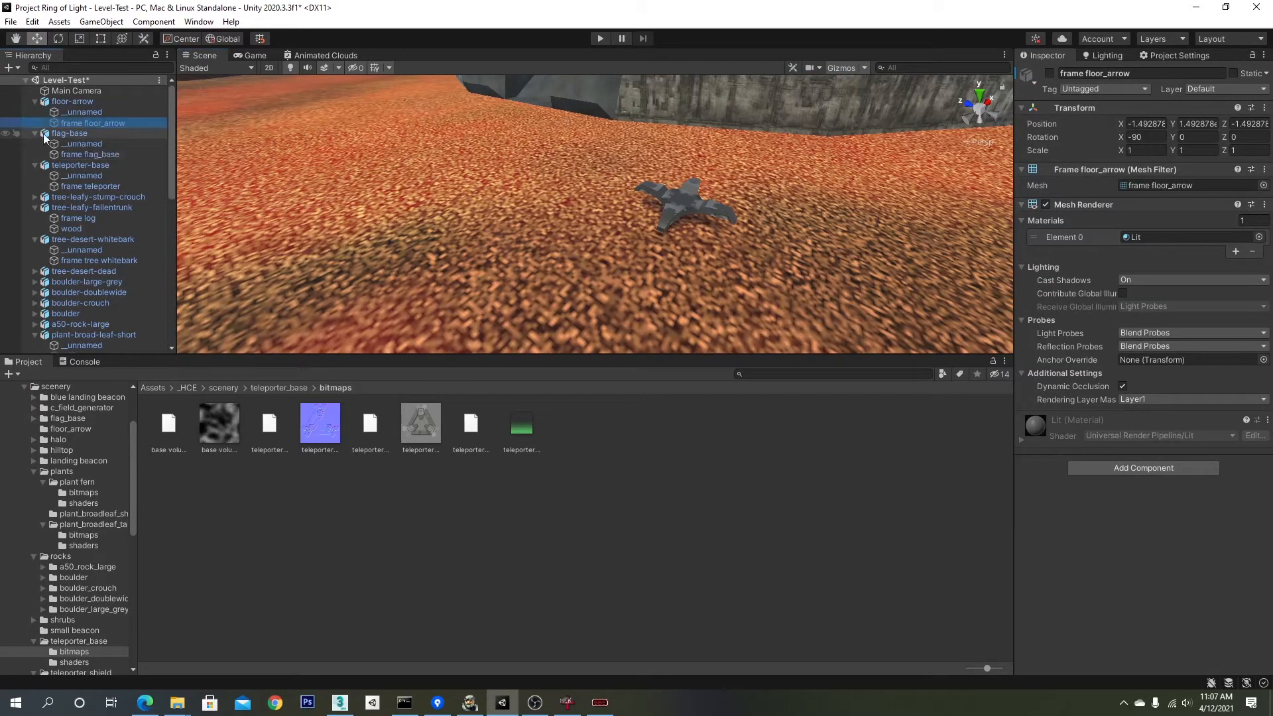
pyautogui.click(79, 154)
pyautogui.click(1049, 73)
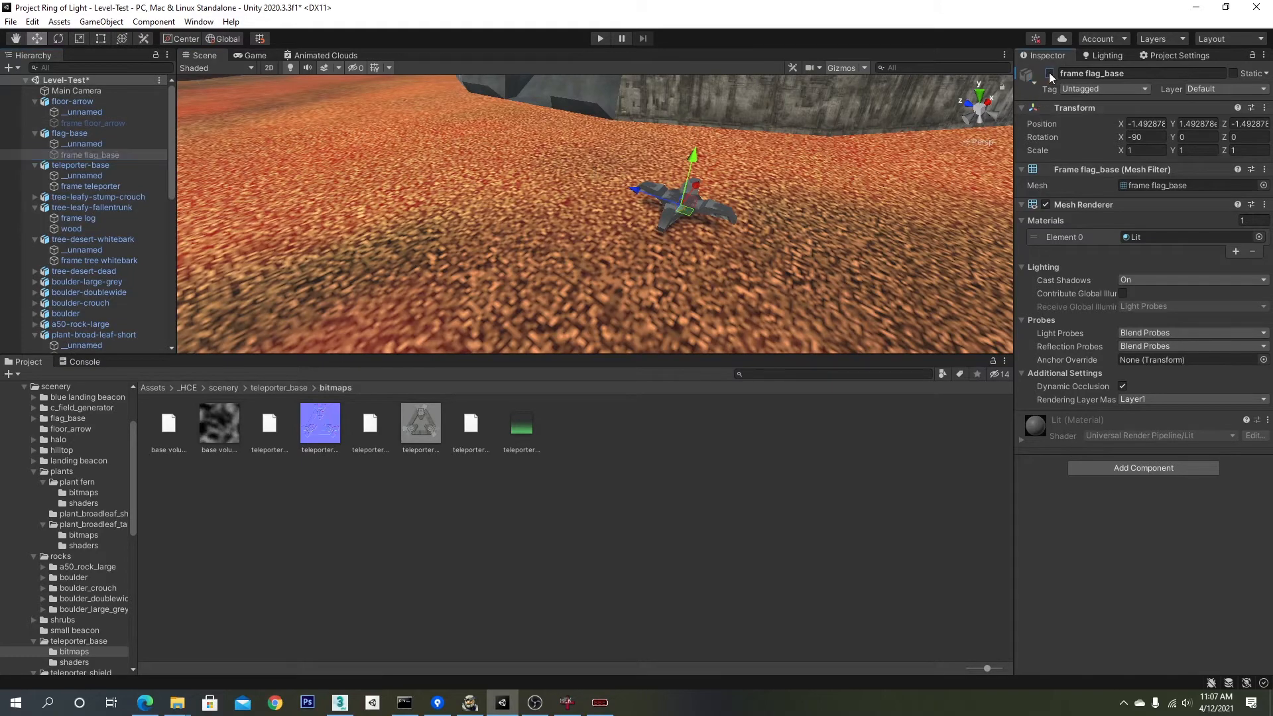
# Step: Deactivate the frame teleporter child object of the teleporter base
pyautogui.moveTo(929, 172); pyautogui.dragTo(613, 276, button='middle')
pyautogui.scroll(5, 599, 189)
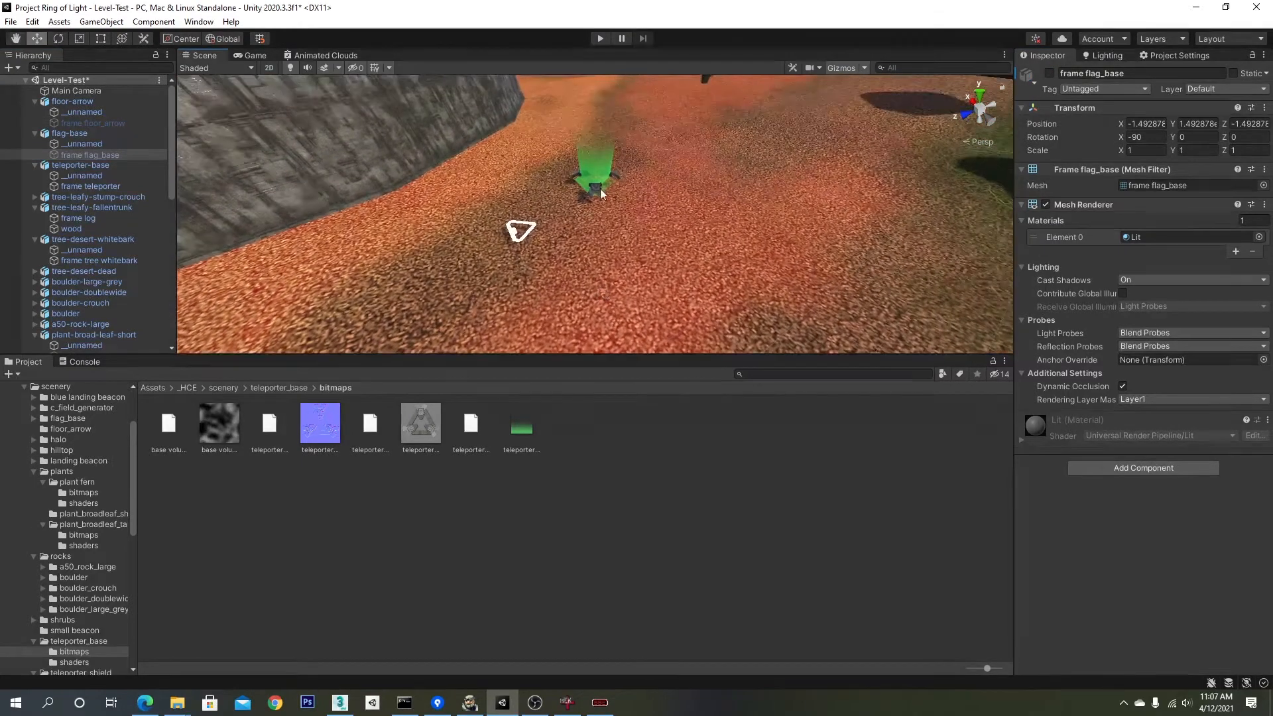
pyautogui.click(587, 197)
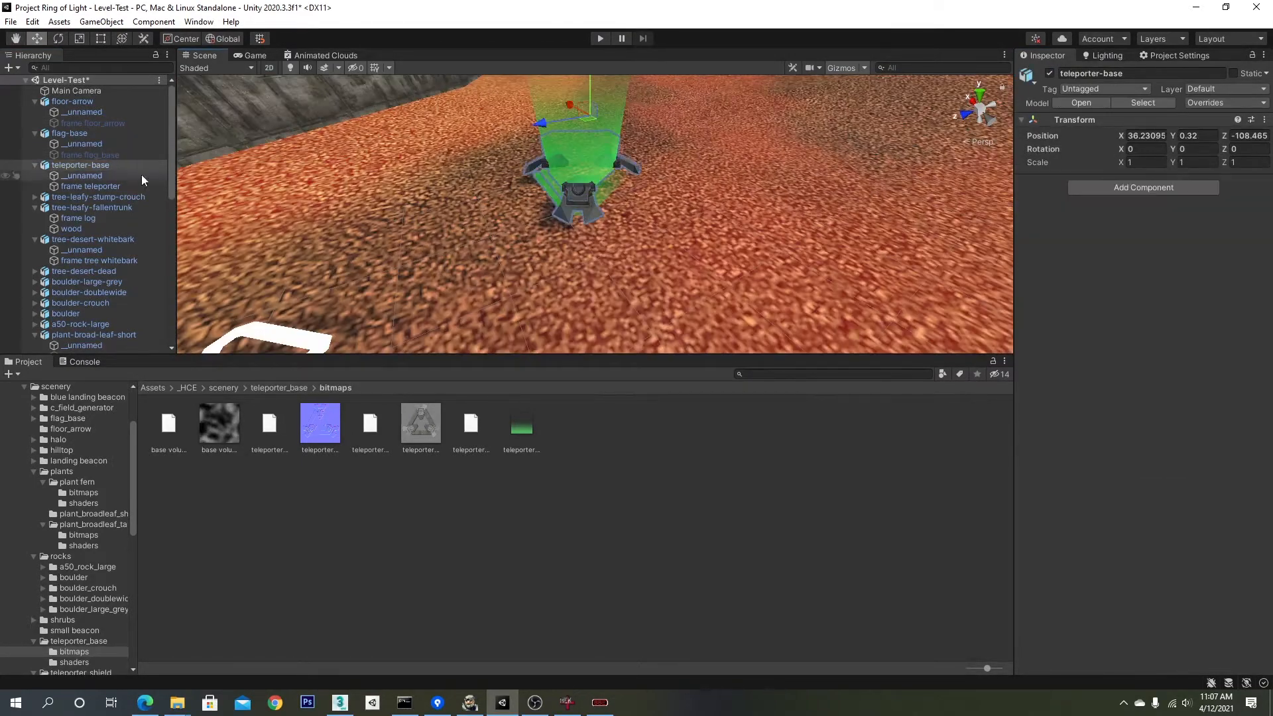
pyautogui.click(80, 185)
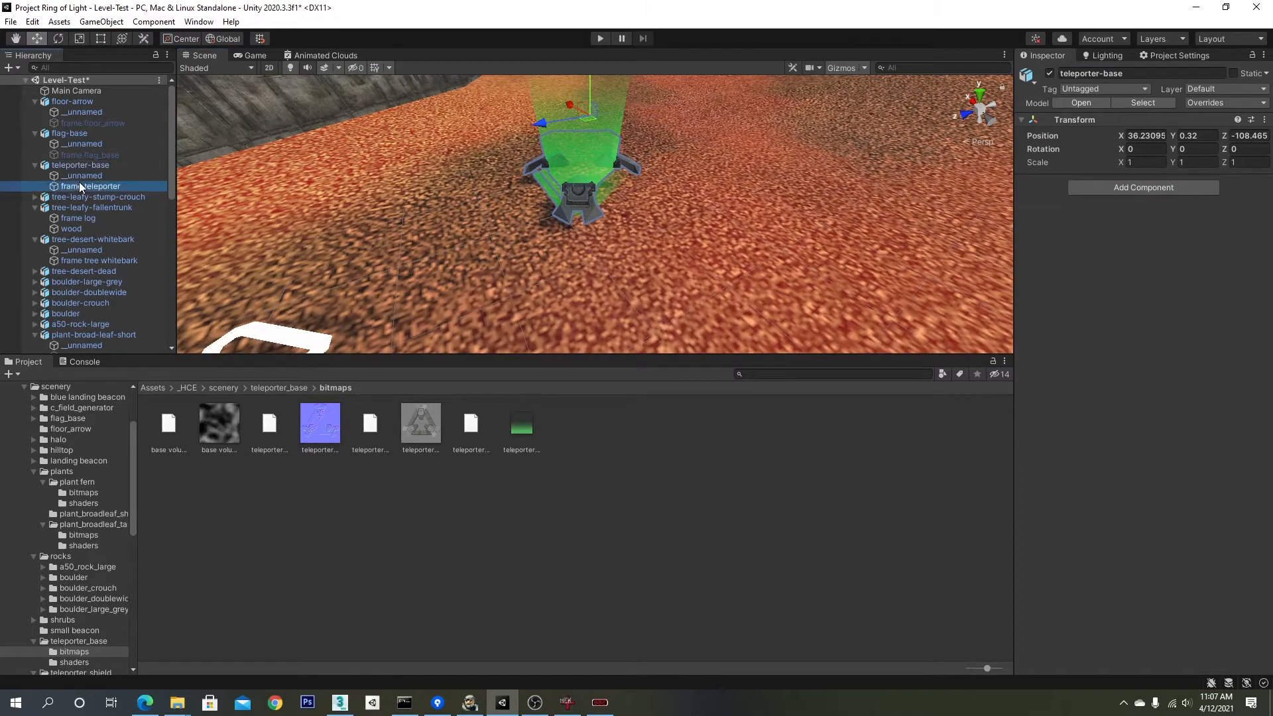
pyautogui.click(1050, 73)
# Step: Examine the short broad-leaf plant and the fern up close from several angles
pyautogui.moveTo(794, 178)
pyautogui.mouseDown(button='right')
pyautogui.moveTo(686, 195)
pyautogui.moveTo(727, 189)
pyautogui.moveTo(570, 190)
pyautogui.moveTo(778, 172)
pyautogui.mouseUp(button='right')
pyautogui.scroll(-3, 570, 190)
pyautogui.click(595, 191)
pyautogui.scroll(-3, 568, 189)
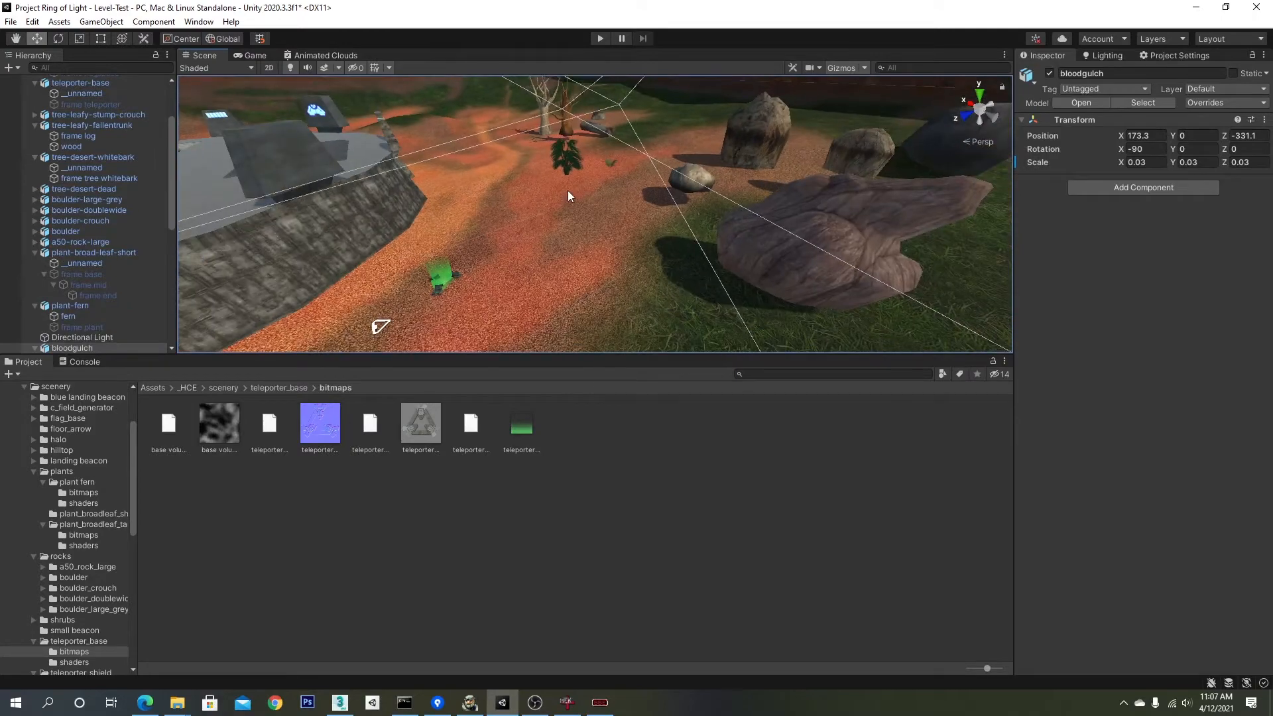
pyautogui.moveTo(568, 190); pyautogui.dragTo(574, 267, button='middle')
pyautogui.moveTo(574, 267); pyautogui.dragTo(757, 252, button='right')
pyautogui.moveTo(757, 252); pyautogui.dragTo(922, 126, button='middle')
pyautogui.scroll(3, 735, 183)
pyautogui.moveTo(684, 197); pyautogui.dragTo(603, 197, button='right')
pyautogui.moveTo(604, 198); pyautogui.dragTo(629, 169, button='middle')
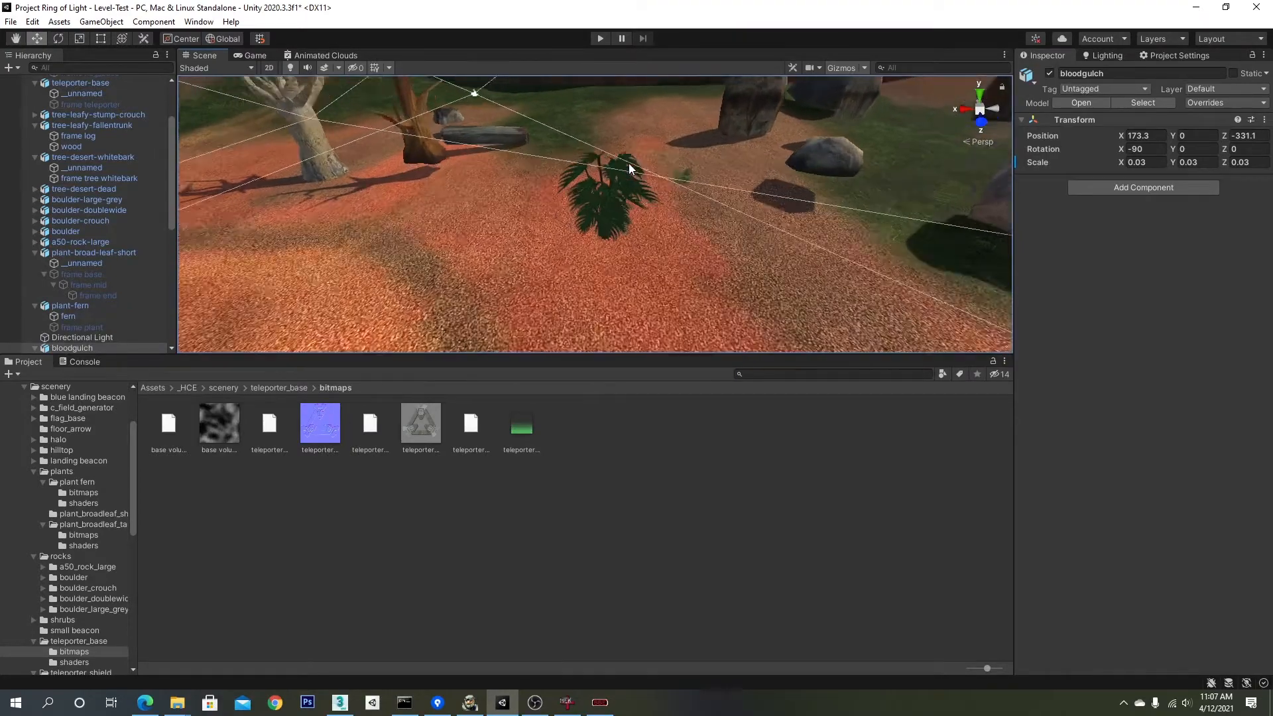
pyautogui.scroll(3, 636, 176)
pyautogui.moveTo(635, 177); pyautogui.dragTo(694, 190, button='right')
pyautogui.moveTo(694, 190); pyautogui.dragTo(744, 202, button='middle')
pyautogui.moveTo(630, 207); pyautogui.dragTo(724, 215, button='right')
pyautogui.moveTo(724, 215); pyautogui.dragTo(829, 213, button='middle')
pyautogui.moveTo(551, 212); pyautogui.dragTo(690, 208, button='right')
pyautogui.moveTo(690, 207); pyautogui.dragTo(795, 204, button='middle')
pyautogui.moveTo(690, 205); pyautogui.dragTo(762, 199, button='right')
pyautogui.moveTo(504, 195); pyautogui.dragTo(544, 195, button='middle')
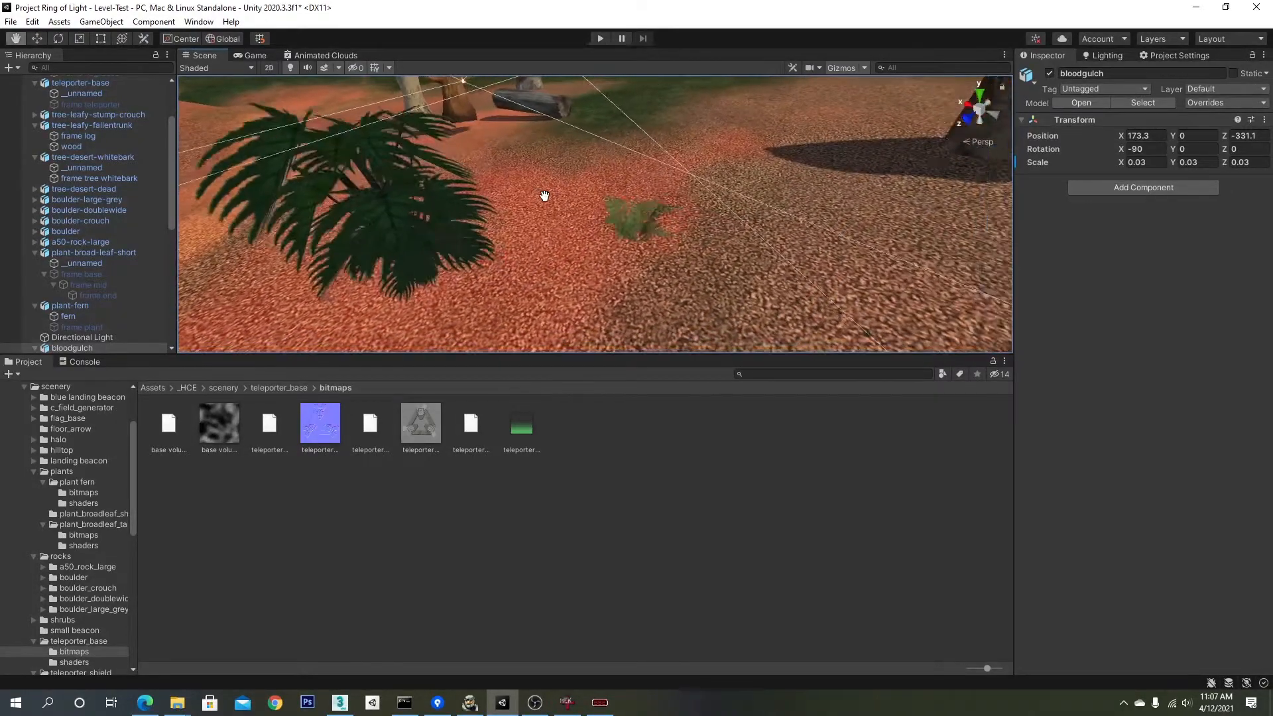
pyautogui.scroll(3, 658, 217)
pyautogui.moveTo(658, 218); pyautogui.dragTo(679, 224, button='right')
pyautogui.moveTo(679, 224); pyautogui.dragTo(667, 201, button='middle')
pyautogui.moveTo(668, 202); pyautogui.dragTo(625, 203, button='right')
pyautogui.moveTo(625, 203)
pyautogui.mouseDown(button='middle')
pyautogui.moveTo(610, 185)
pyautogui.moveTo(614, 201)
pyautogui.moveTo(651, 188)
pyautogui.moveTo(611, 217)
pyautogui.mouseUp(button='middle')
pyautogui.moveTo(611, 217); pyautogui.dragTo(586, 220, button='right')
pyautogui.moveTo(586, 221)
pyautogui.mouseDown(button='middle')
pyautogui.moveTo(569, 230)
pyautogui.moveTo(574, 241)
pyautogui.mouseUp(button='middle')
pyautogui.scroll(-5, 564, 223)
pyautogui.scroll(-4, 575, 244)
pyautogui.scroll(4, 576, 244)
pyautogui.moveTo(576, 244); pyautogui.dragTo(524, 236, button='right')
pyautogui.moveTo(524, 235); pyautogui.dragTo(483, 228, button='middle')
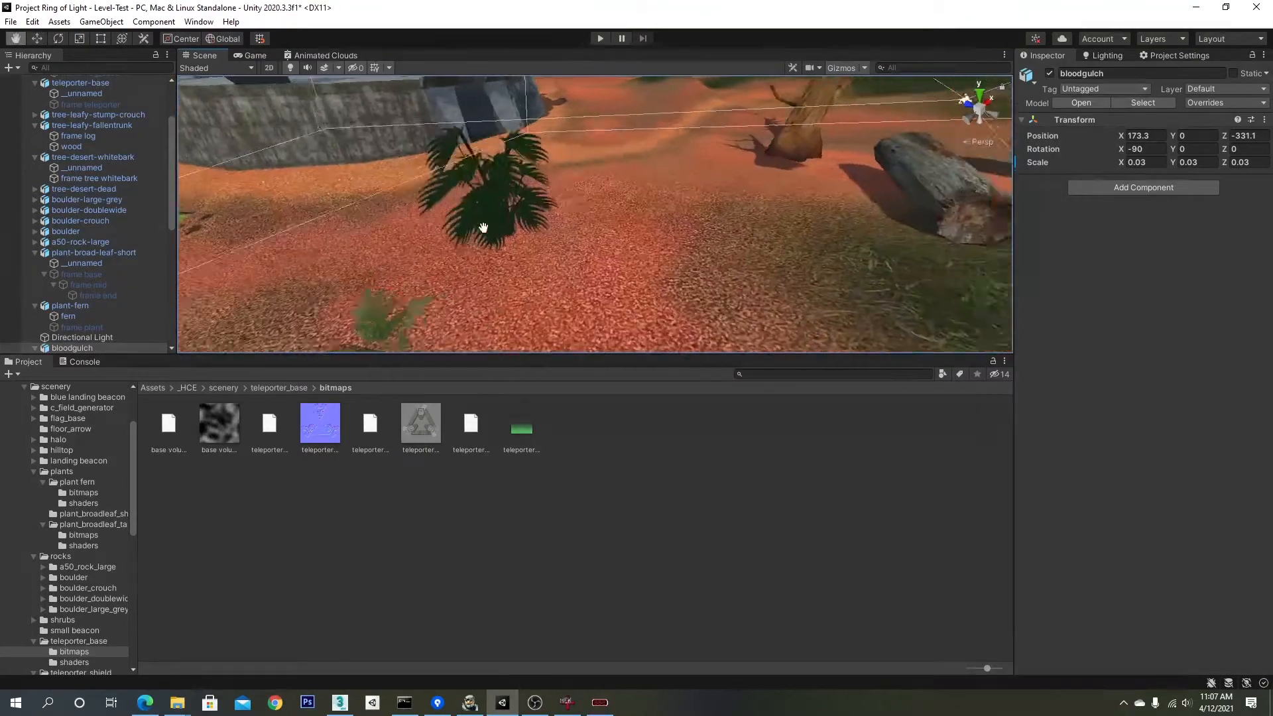
# Step: Examine the desert trees and the overall arrangement of scenery models around the stone base
pyautogui.scroll(-4, 530, 224)
pyautogui.moveTo(633, 199); pyautogui.dragTo(568, 250, button='middle')
pyautogui.scroll(4, 674, 189)
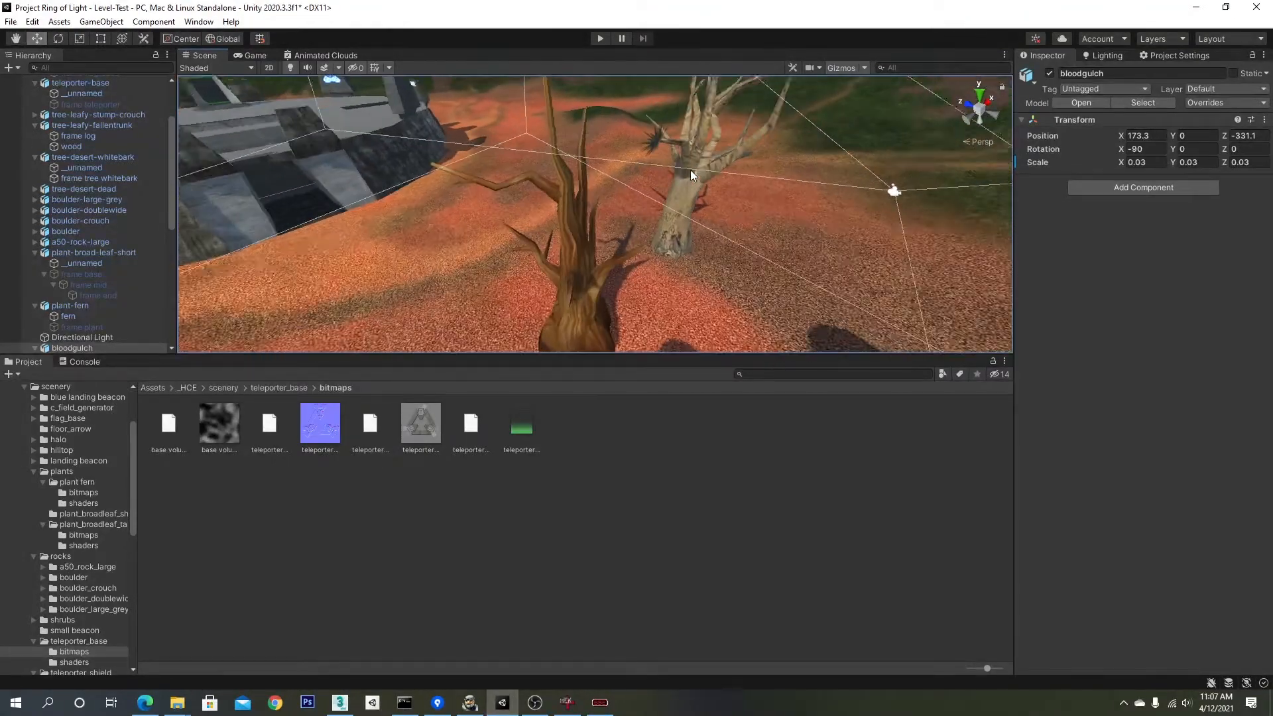
pyautogui.moveTo(691, 169); pyautogui.dragTo(591, 170, button='right')
pyautogui.scroll(-6, 583, 181)
pyautogui.moveTo(614, 249); pyautogui.dragTo(804, 171, button='middle')
pyautogui.scroll(-5, 796, 178)
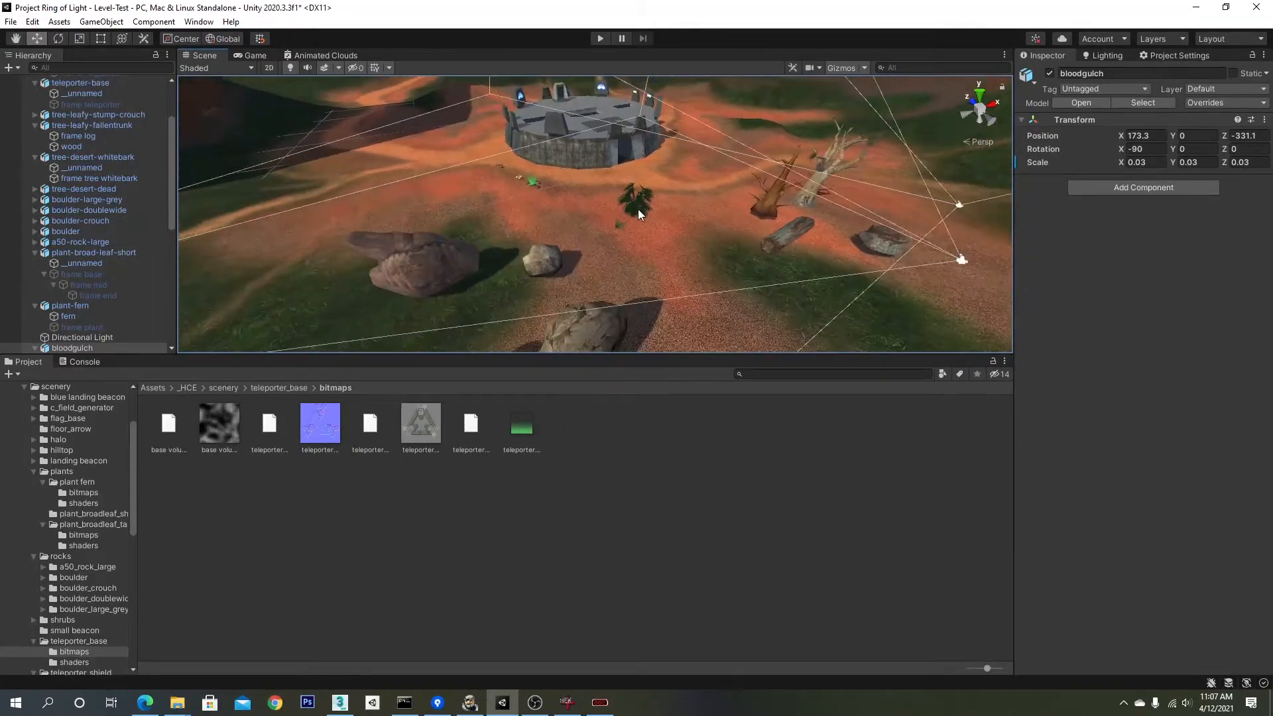
pyautogui.scroll(-3, 638, 209)
pyautogui.moveTo(754, 204); pyautogui.dragTo(724, 233, button='right')
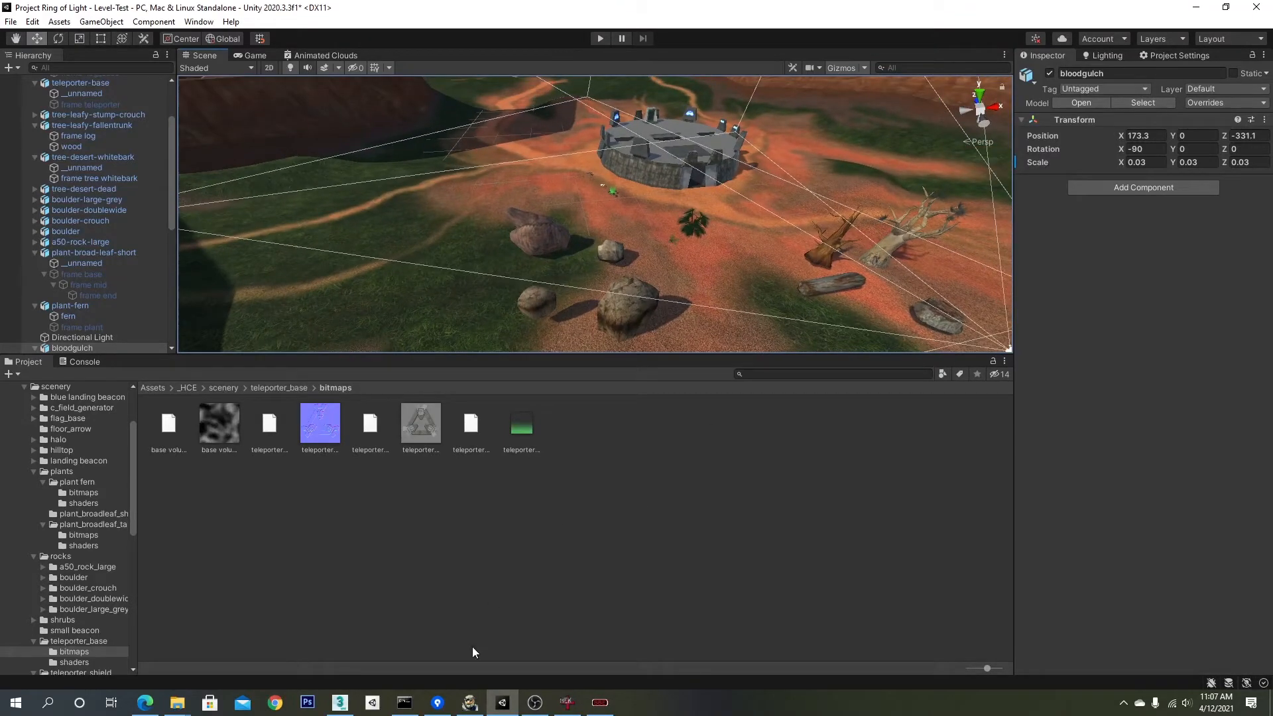
# Step: Switch to the running Halo game and examine the original teleporter base and its green shield
pyautogui.click(469, 703)
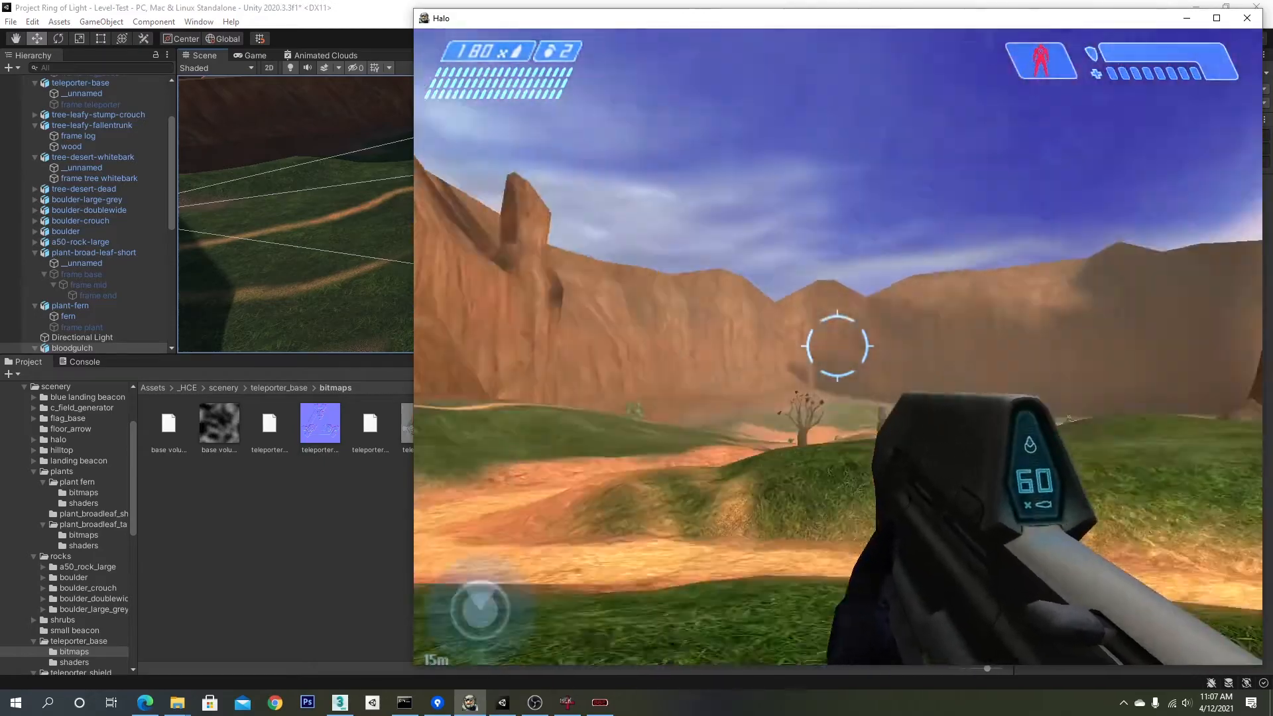
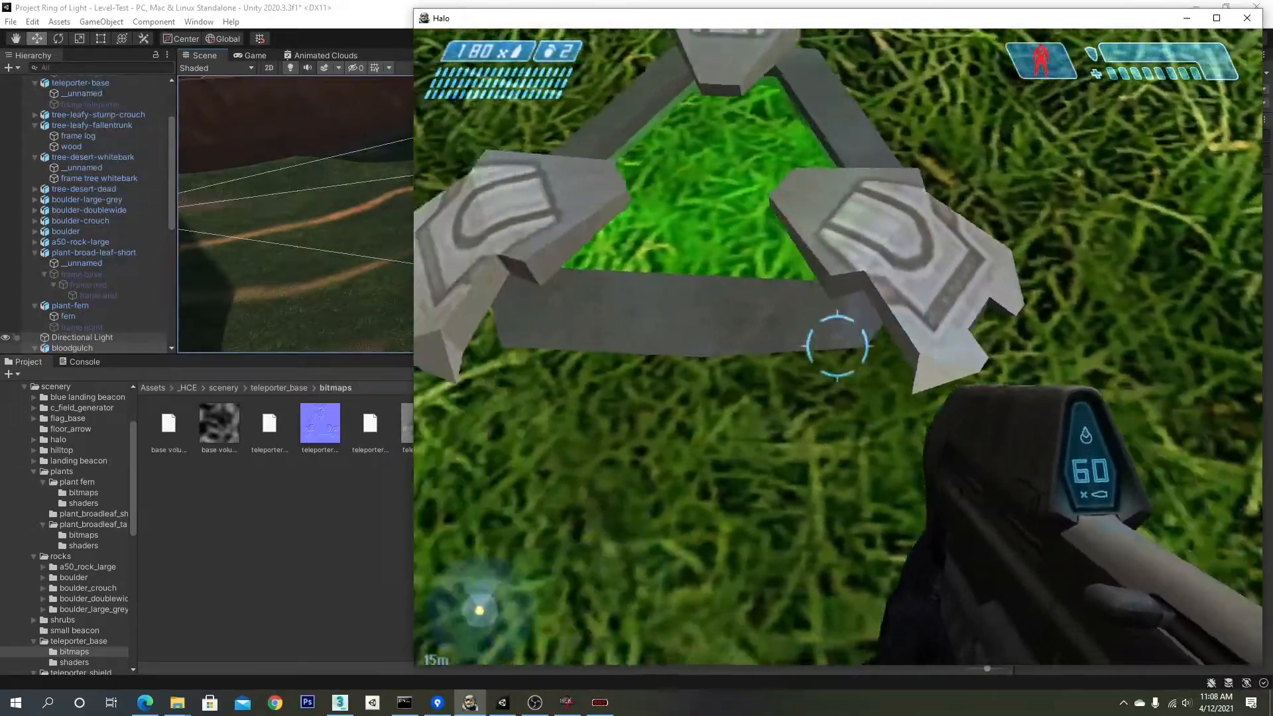
pyautogui.press('s')
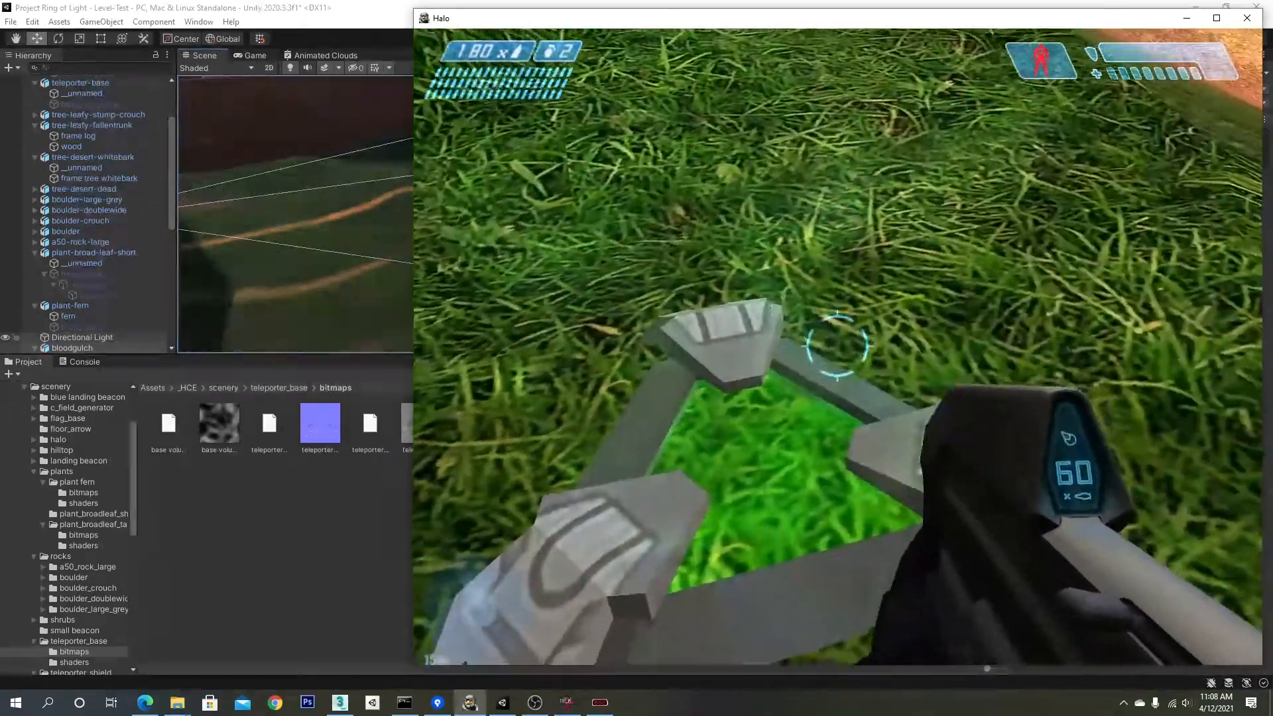
pyautogui.press('a')
pyautogui.press('s')
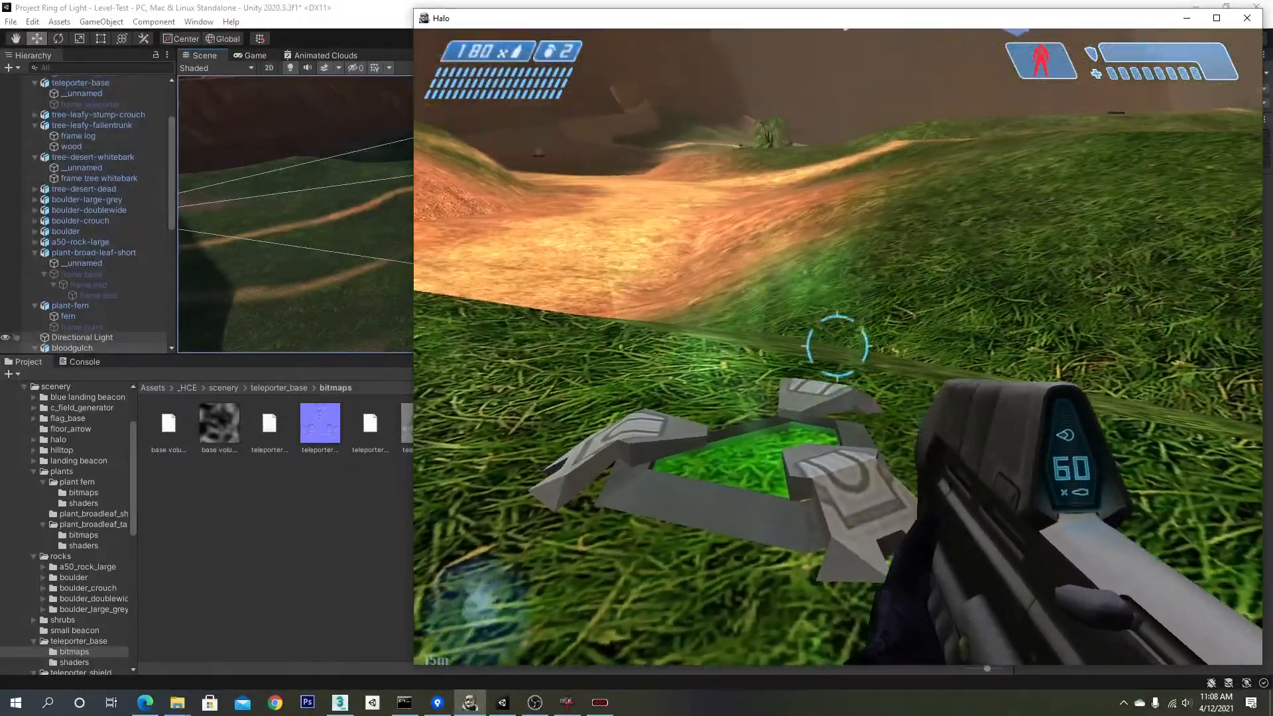
pyautogui.press('w')
pyautogui.press('w')
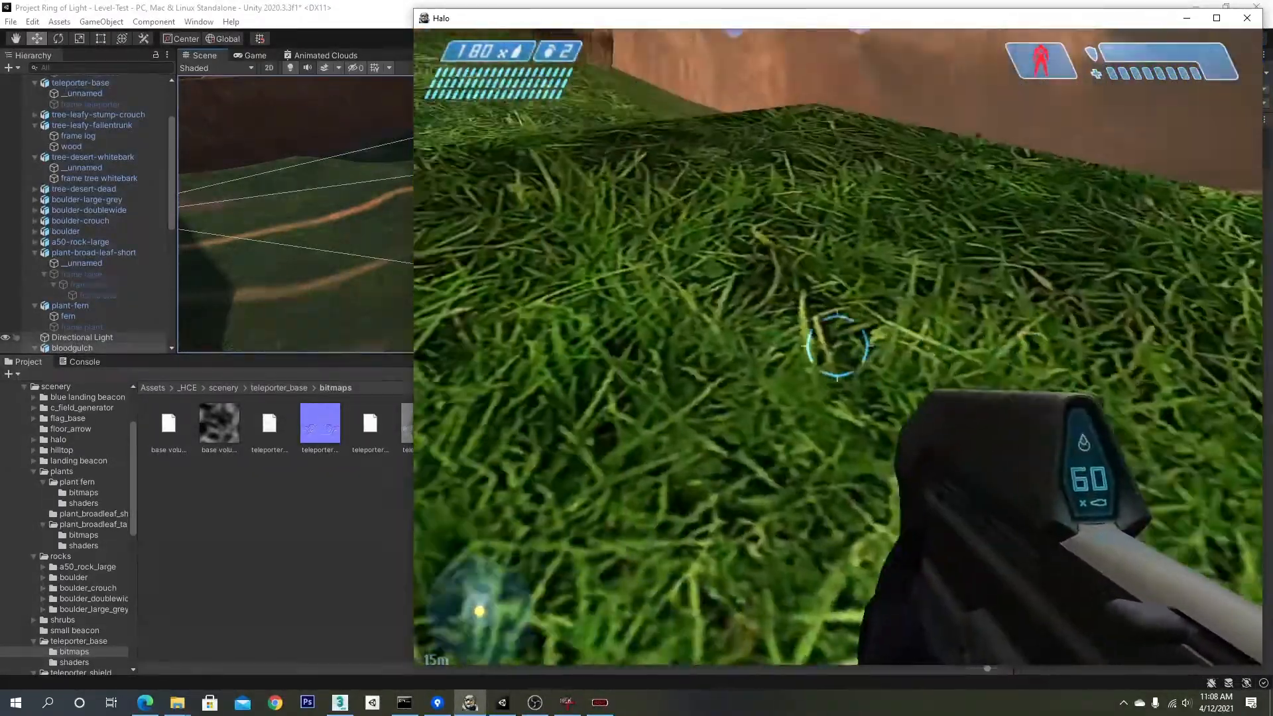
# Step: Examine the boulder near the cliff in the Halo level from several sides
pyautogui.press('w')
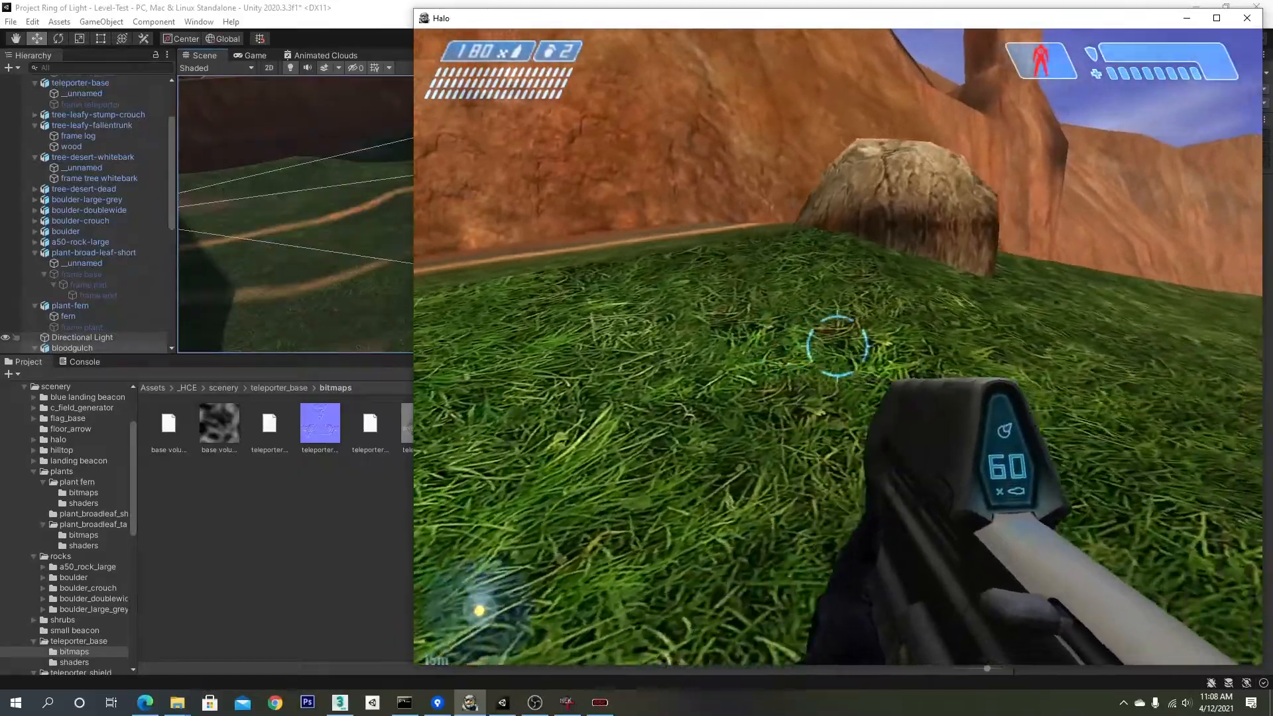
pyautogui.press('w')
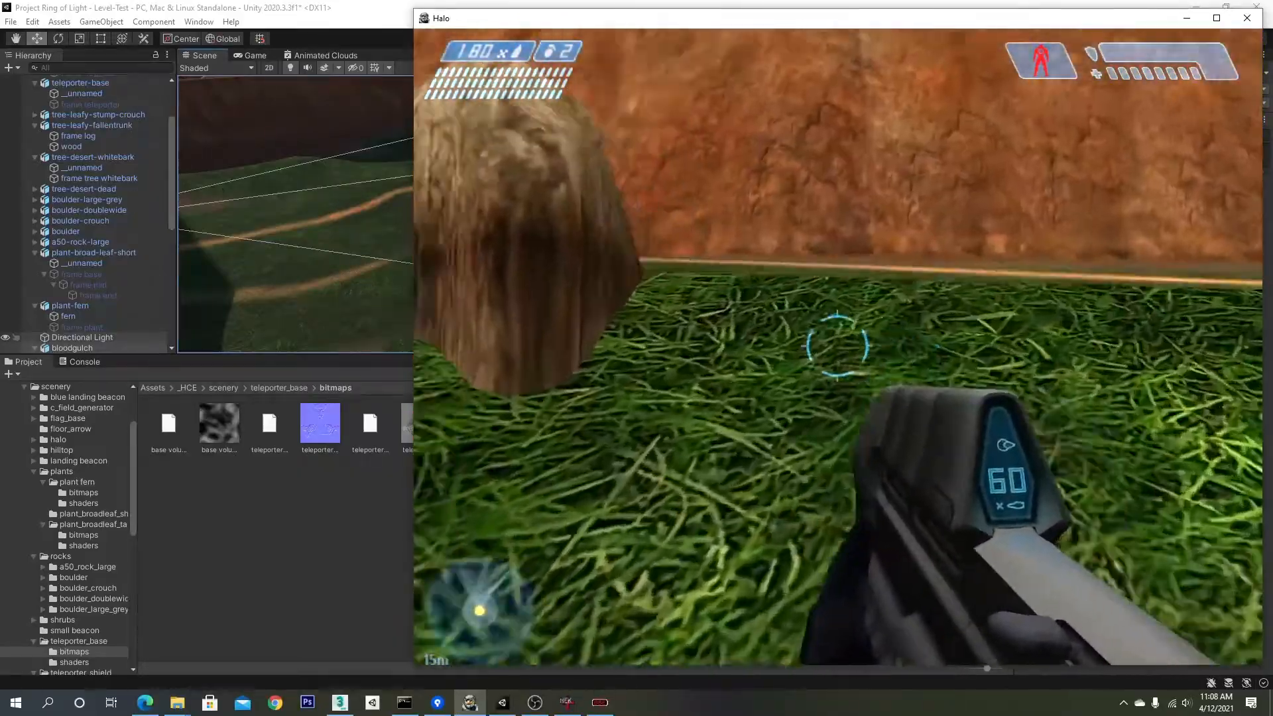
pyautogui.press('d')
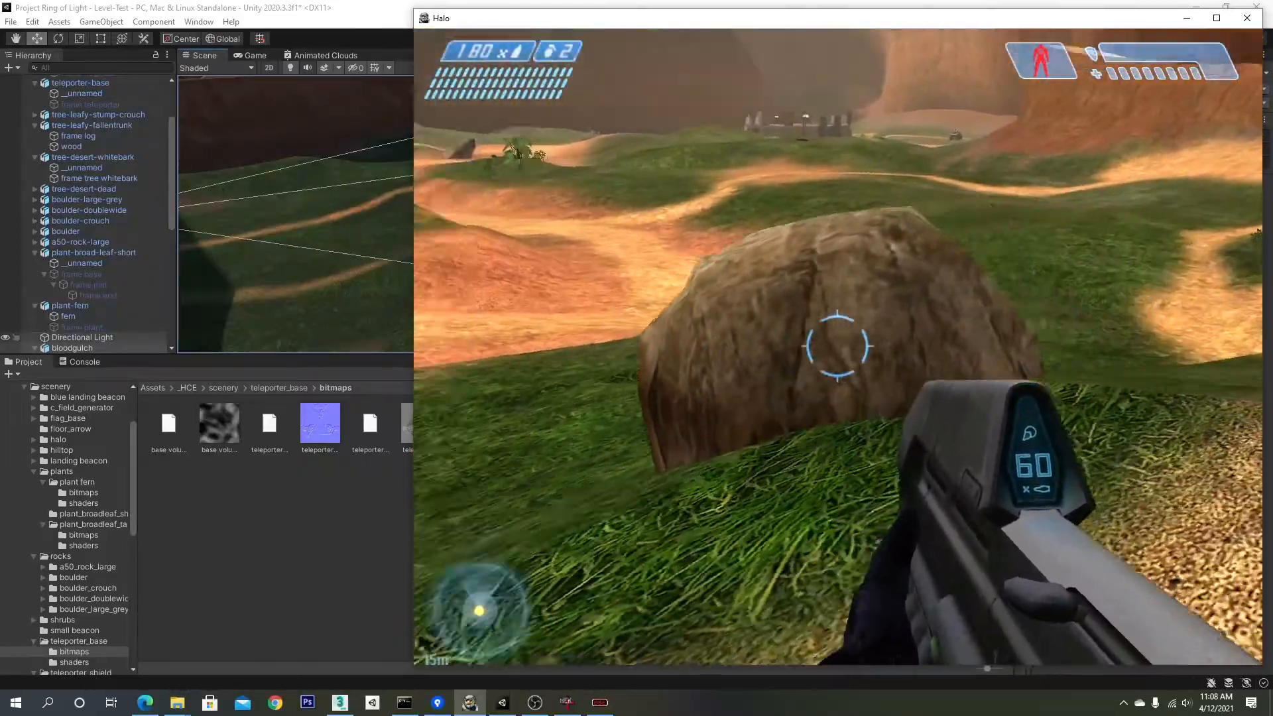
pyautogui.press('w')
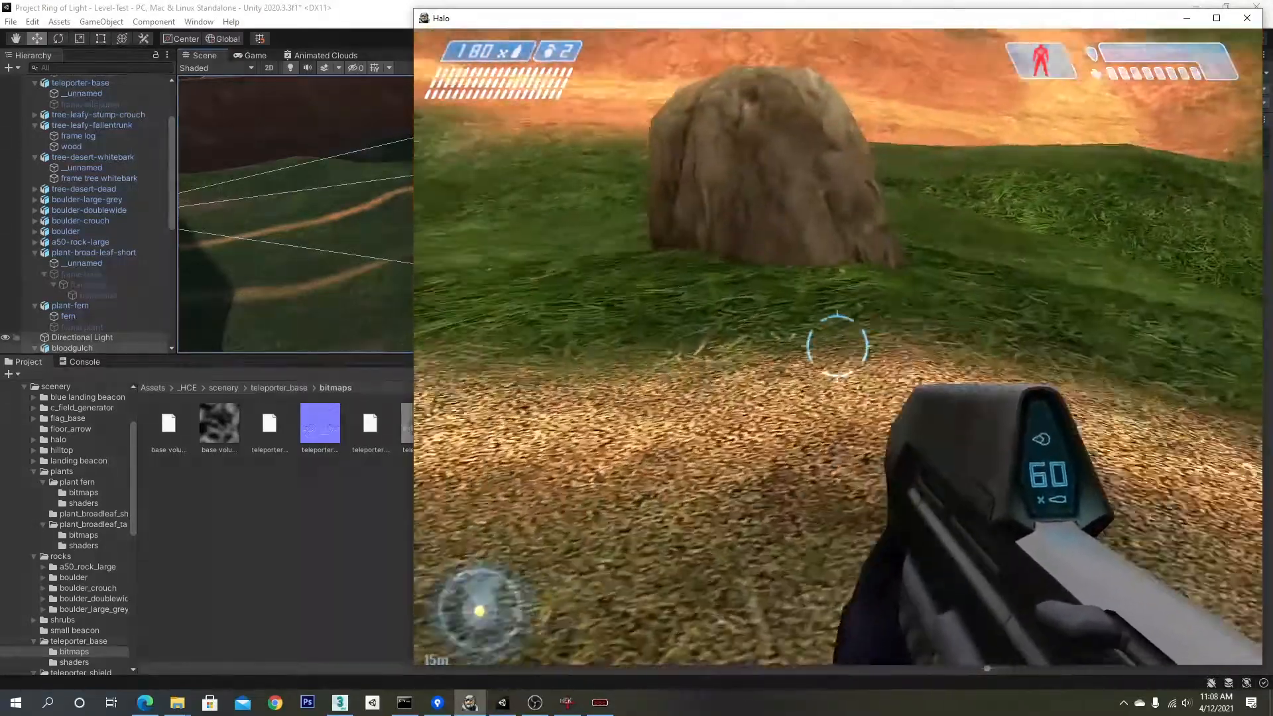
pyautogui.press('w')
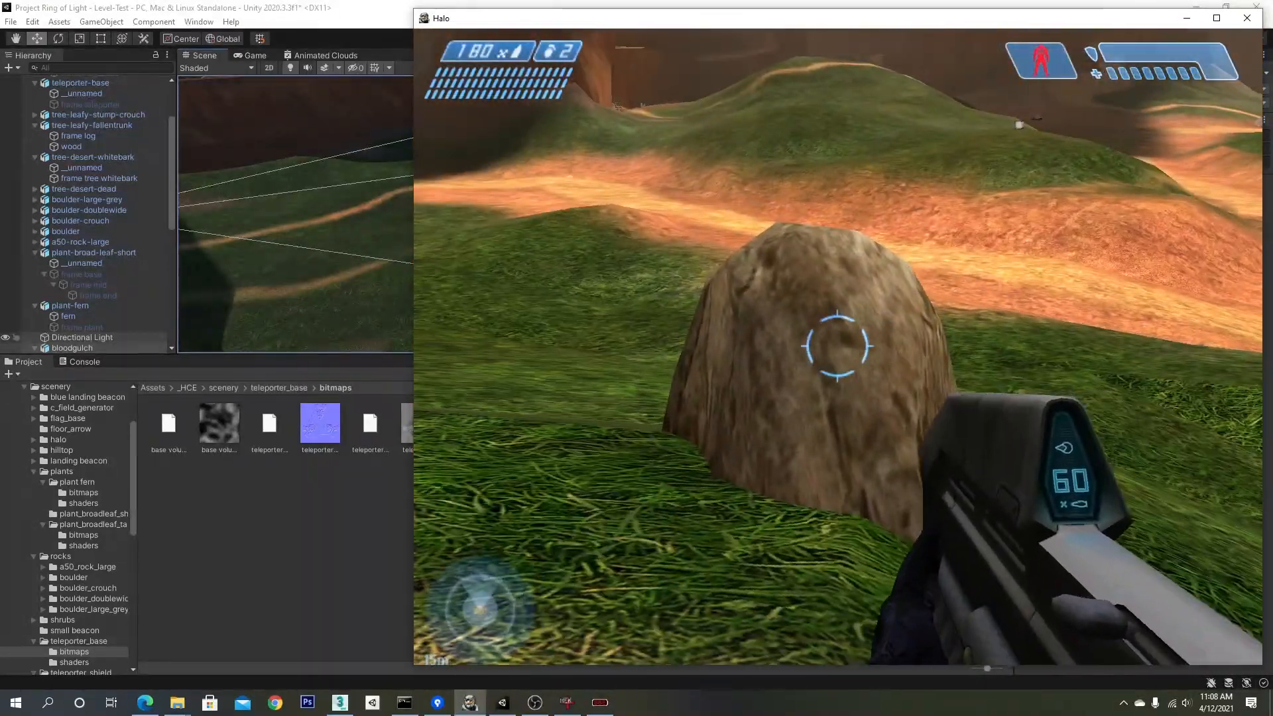
# Step: Switch back to Unity and select the boulder-crouch model among the rocks in the scene
pyautogui.click(468, 702)
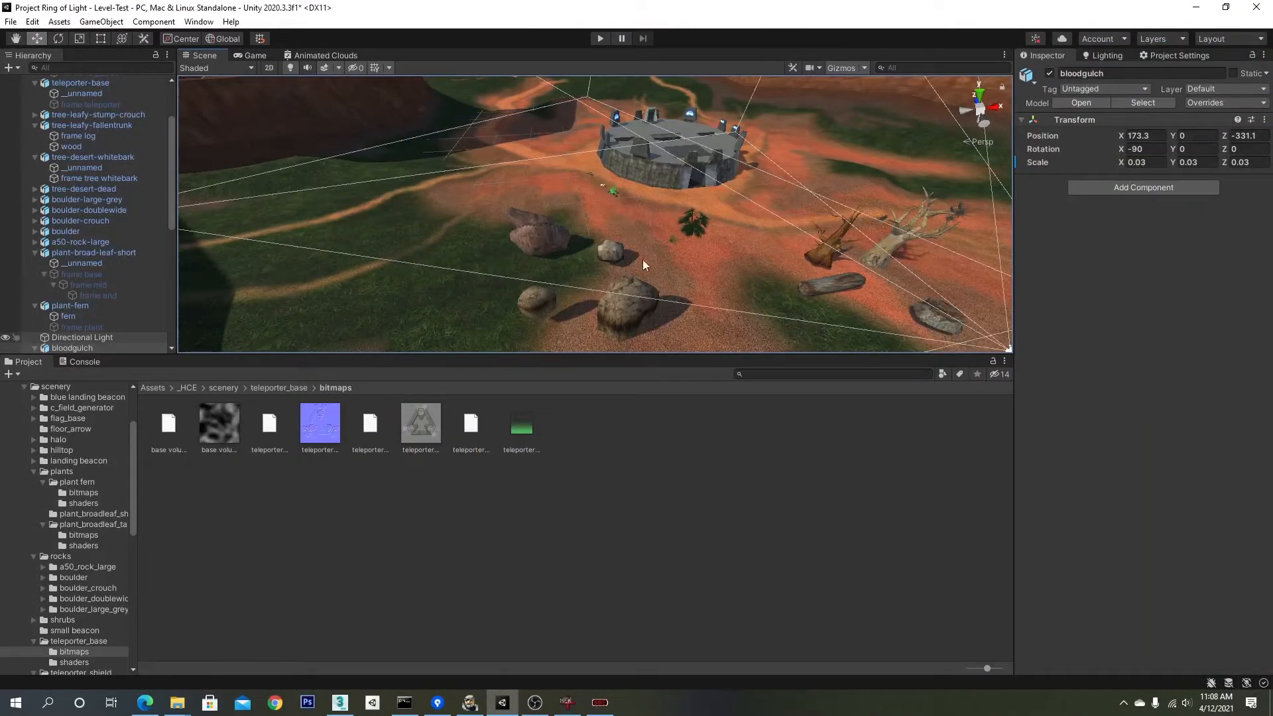
pyautogui.scroll(3, 631, 260)
pyautogui.moveTo(632, 260); pyautogui.dragTo(623, 203, button='middle')
pyautogui.scroll(3, 622, 204)
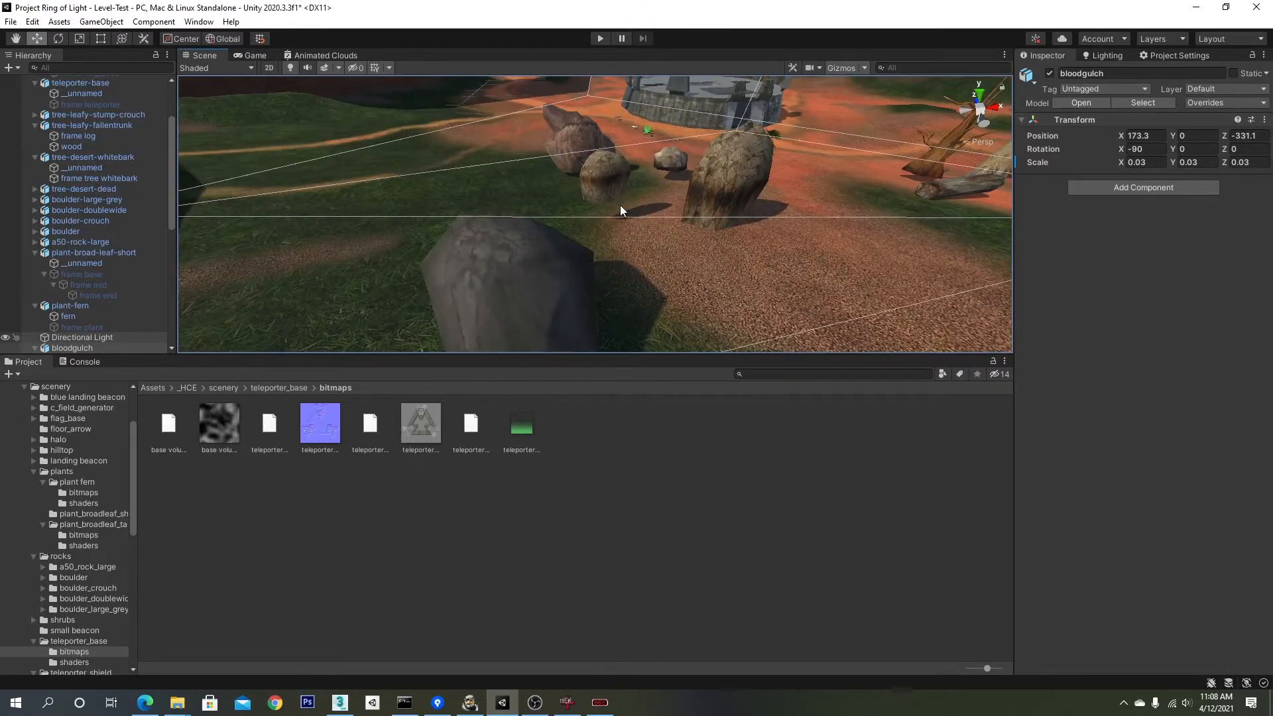
pyautogui.scroll(3, 620, 211)
pyautogui.click(593, 173)
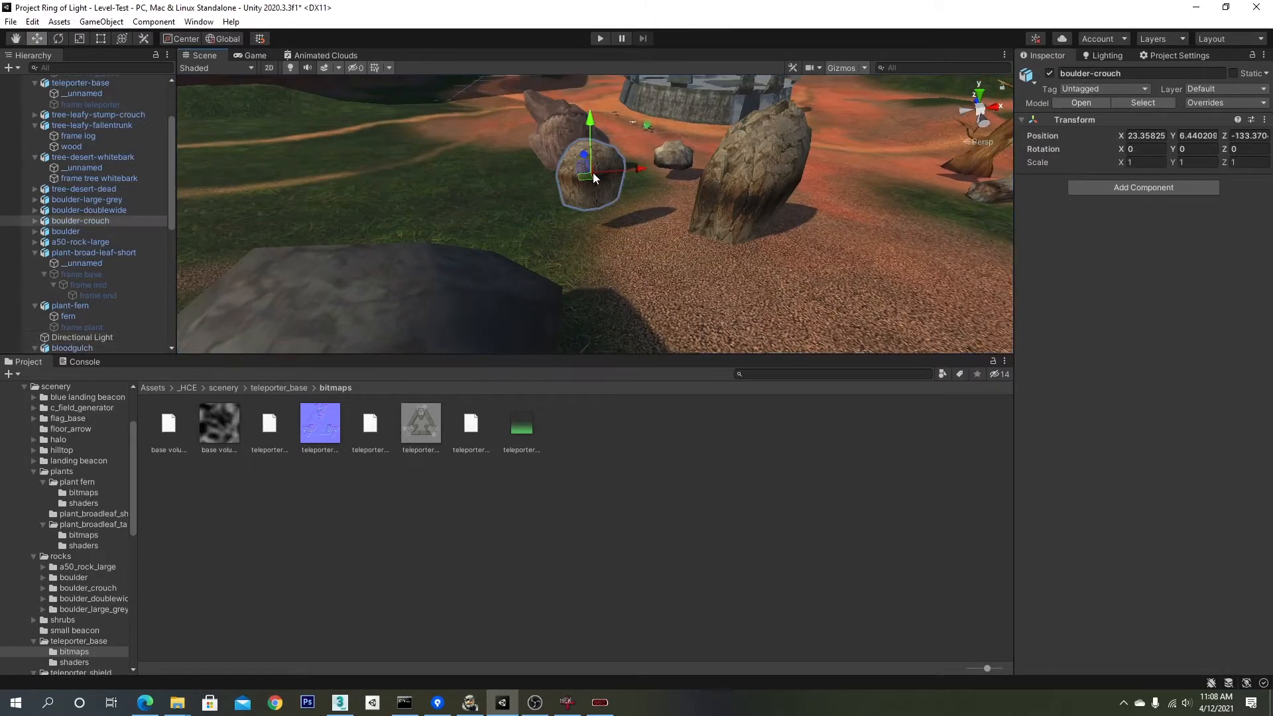
pyautogui.scroll(-5, 593, 172)
pyautogui.scroll(3, 108, 193)
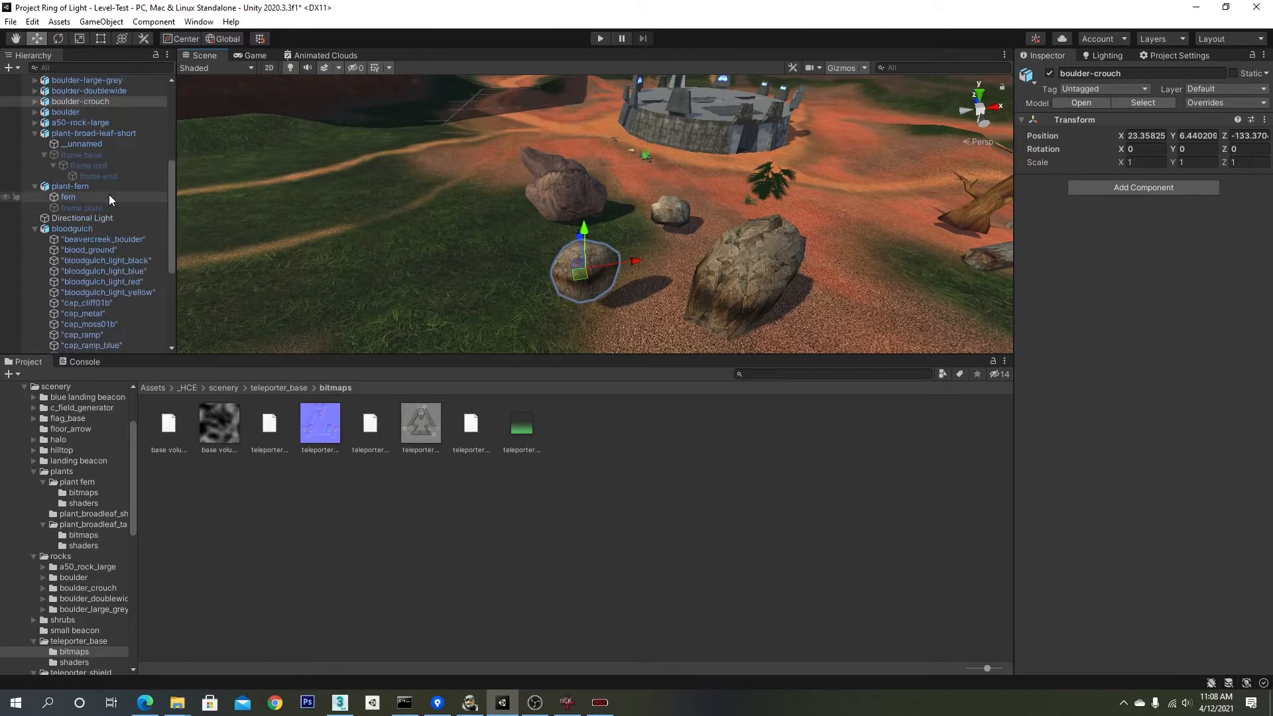
# Step: Collapse all expanded objects in the scene hierarchy, including flag-base, teleporter-base, the trees, the plants, bloodgulch and clear-afternoon-sky
pyautogui.click(34, 101)
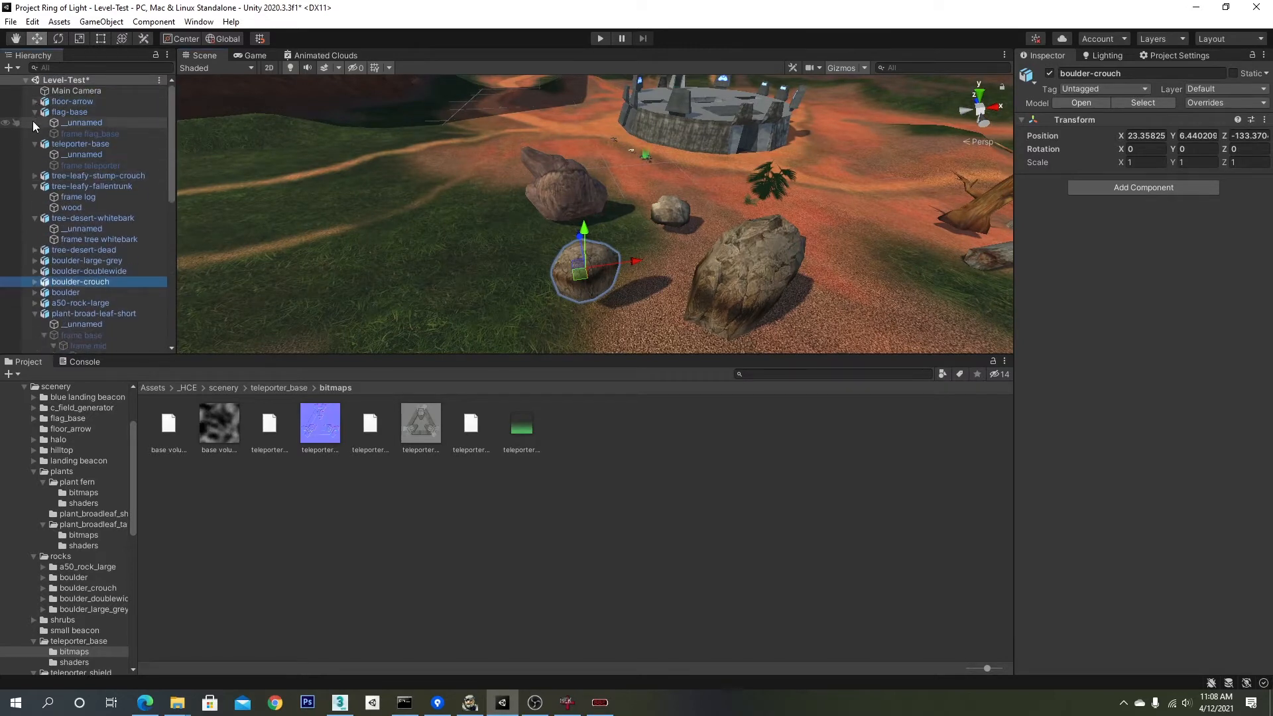
pyautogui.click(33, 113)
pyautogui.click(35, 123)
pyautogui.click(34, 143)
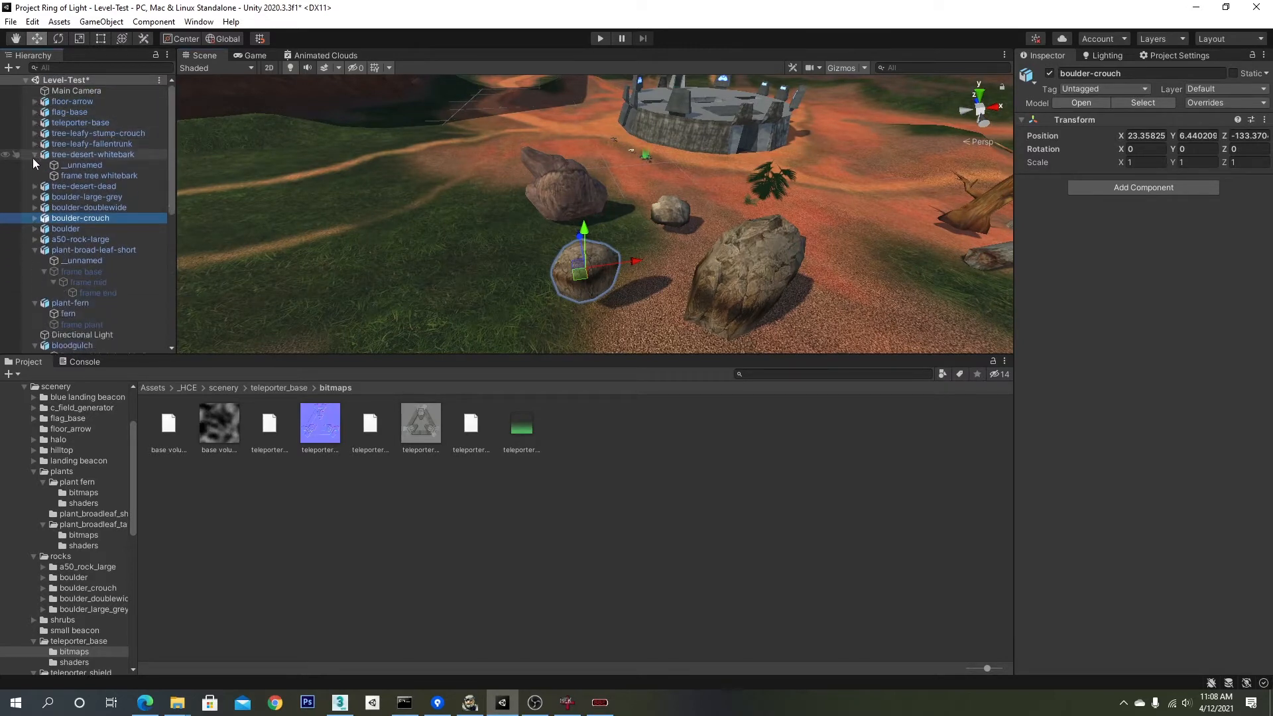
pyautogui.click(33, 155)
pyautogui.click(34, 228)
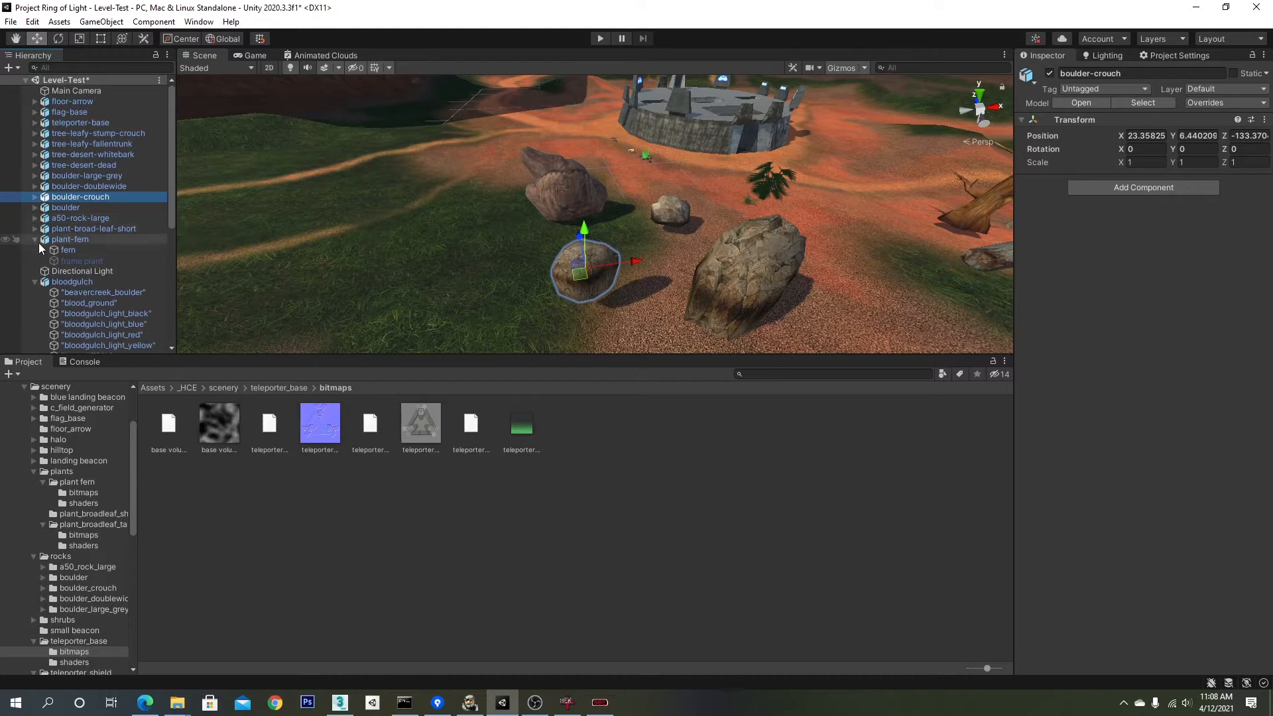
pyautogui.click(35, 240)
pyautogui.click(34, 260)
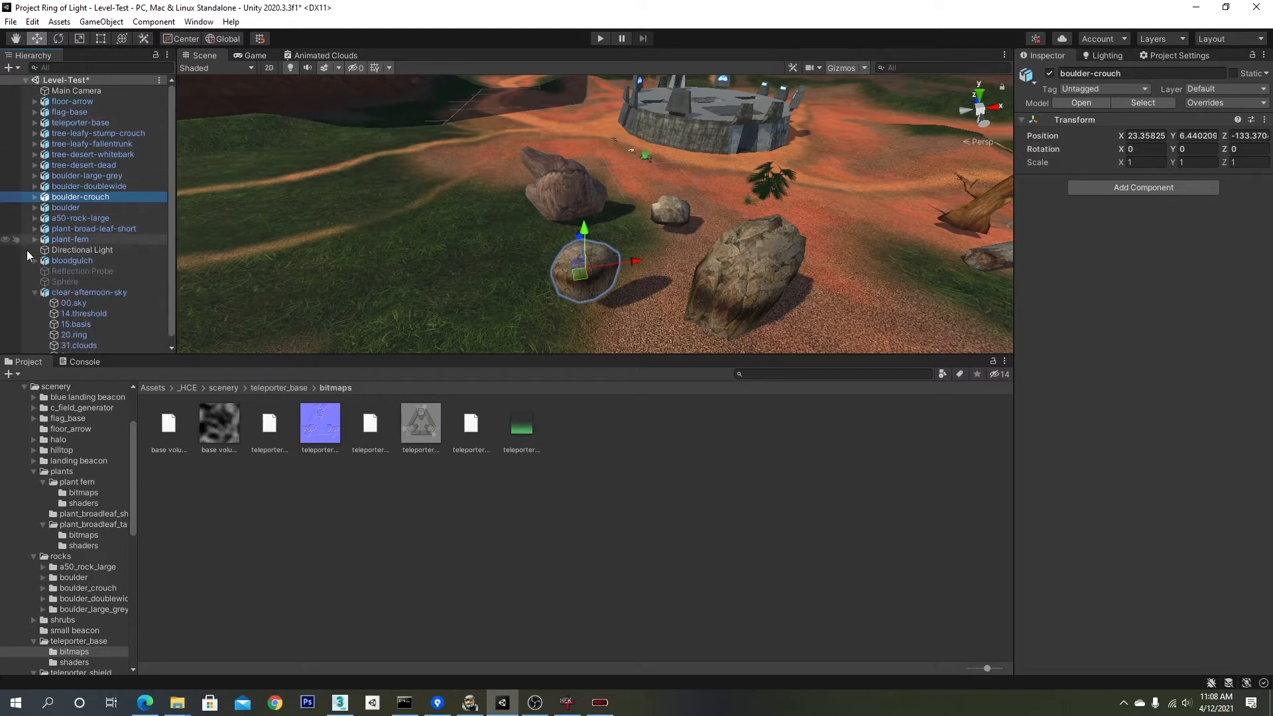
pyautogui.click(35, 293)
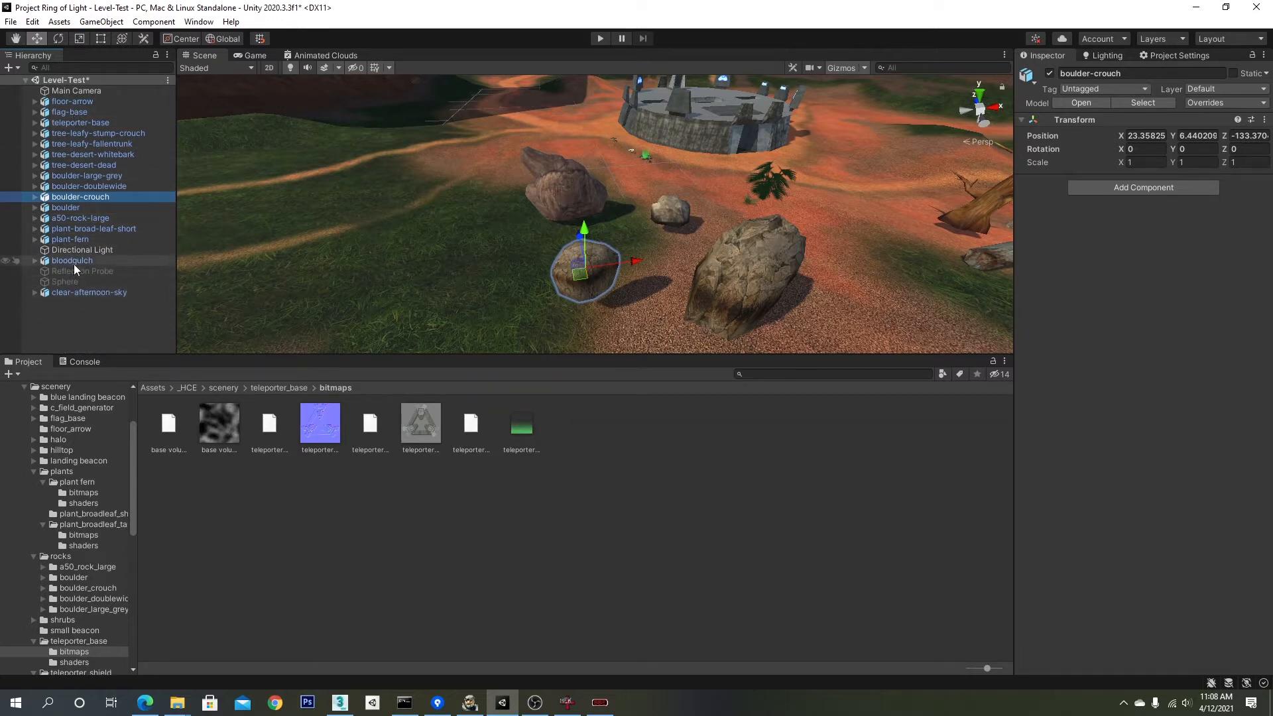
# Step: Create an empty object named SKY in the Level-Test scene
pyautogui.rightClick(82, 80)
pyautogui.rightClick(61, 309)
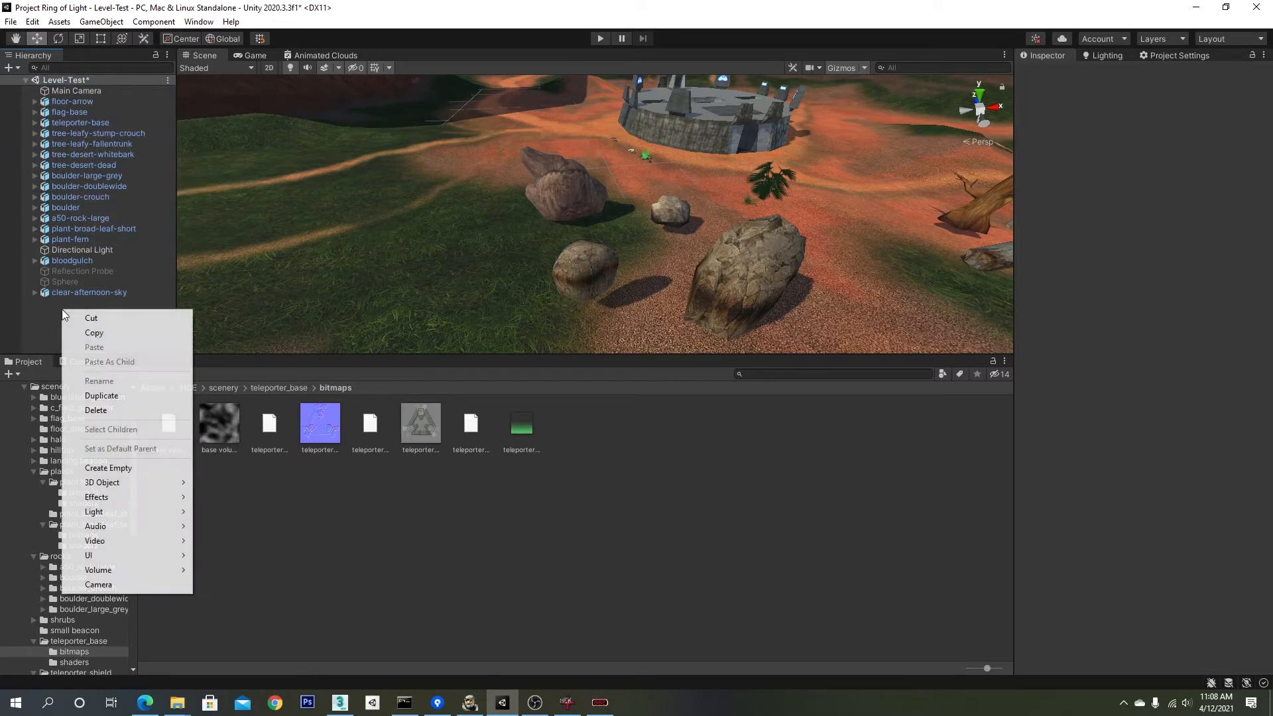
pyautogui.click(159, 468)
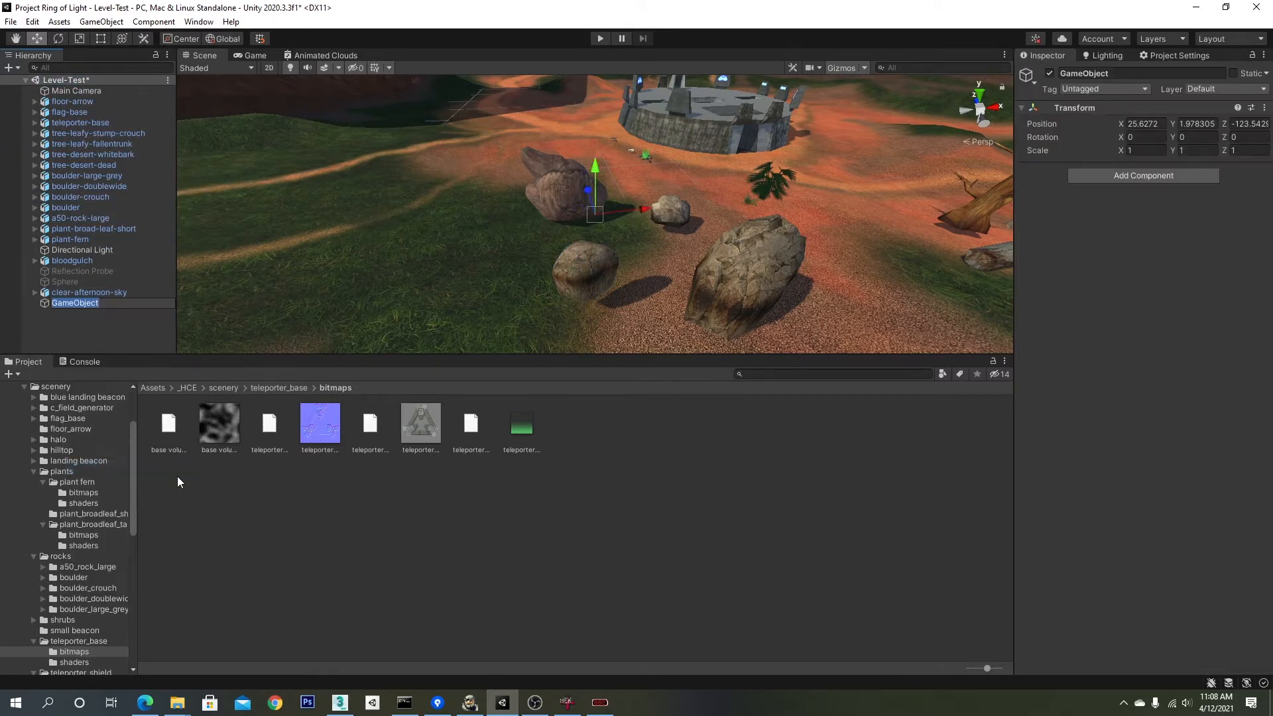
pyautogui.write('SKY')
pyautogui.press('Return')
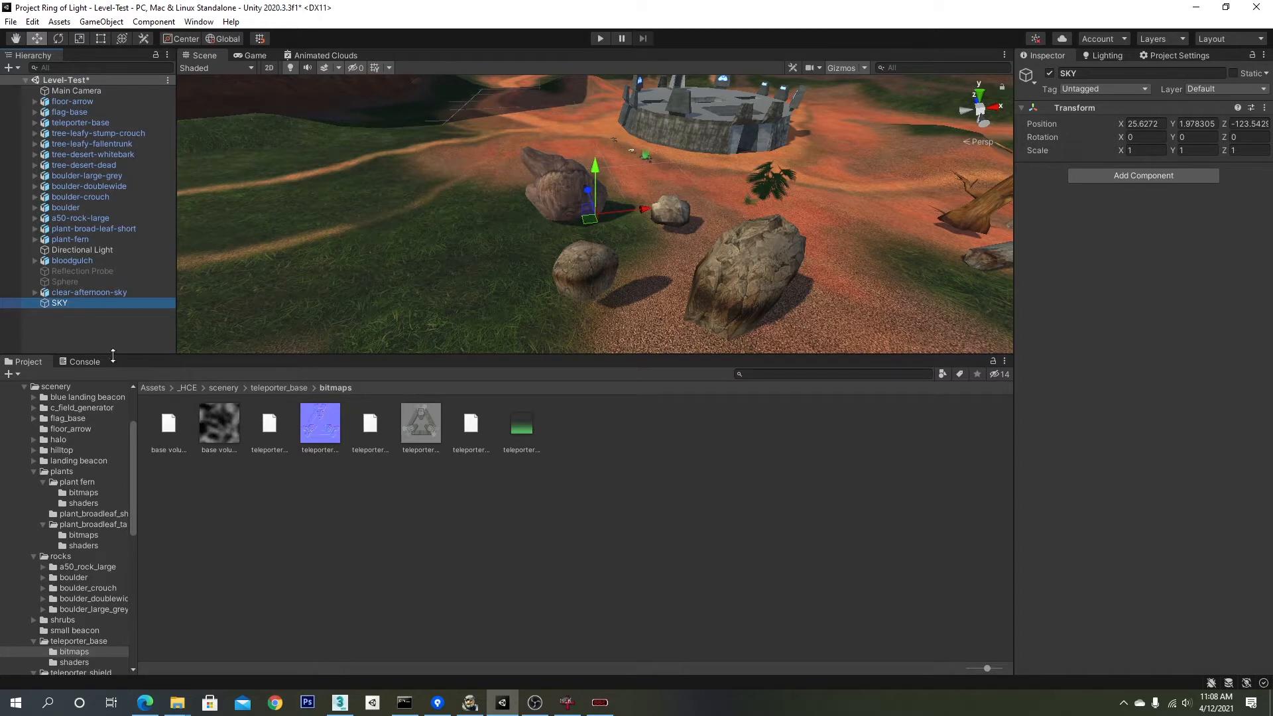
# Step: Create an empty object named BSP at the root of the scene
pyautogui.rightClick(120, 329)
pyautogui.click(173, 491)
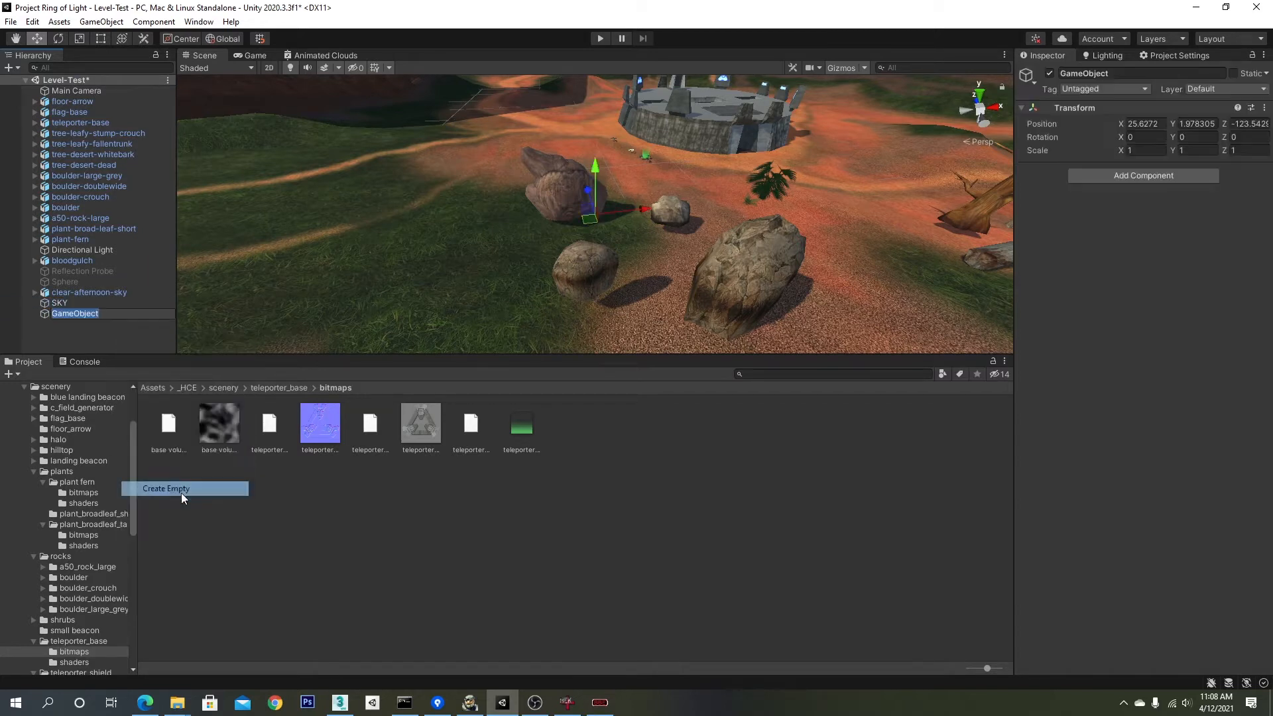
pyautogui.write('BSP')
pyautogui.press('Return')
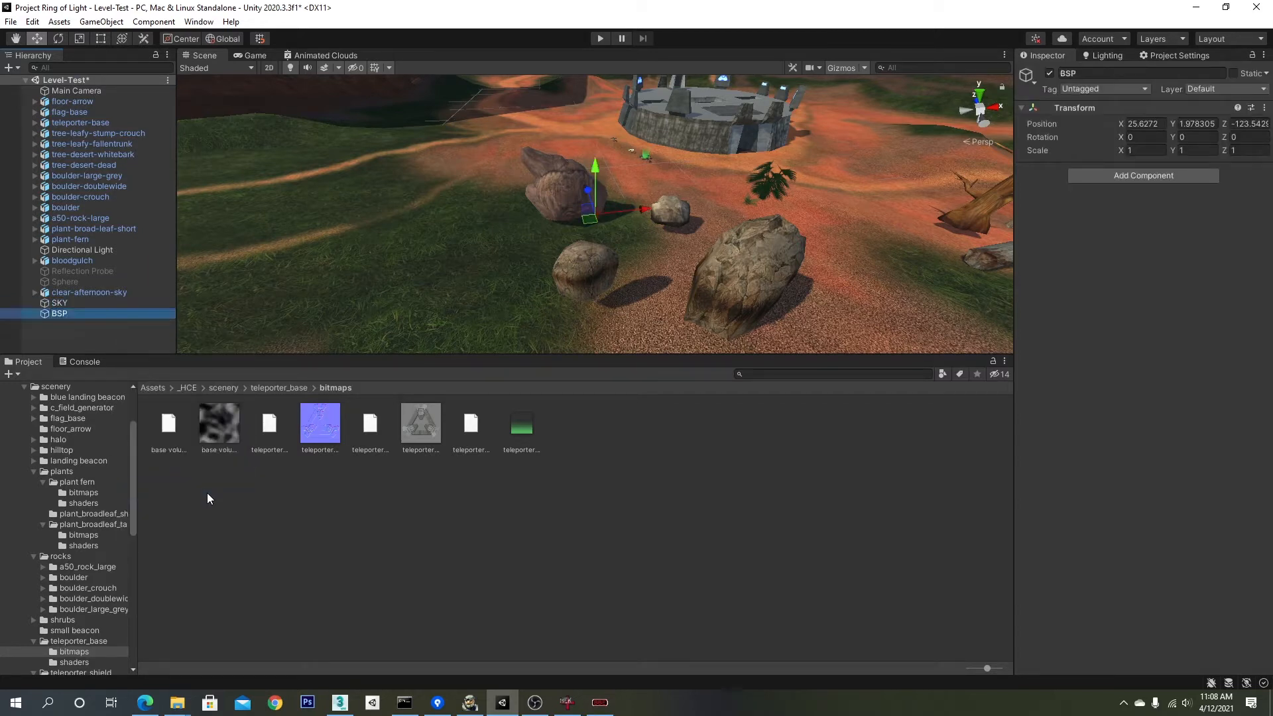
# Step: Create an empty object named Scenery at the root of the scene
pyautogui.rightClick(128, 341)
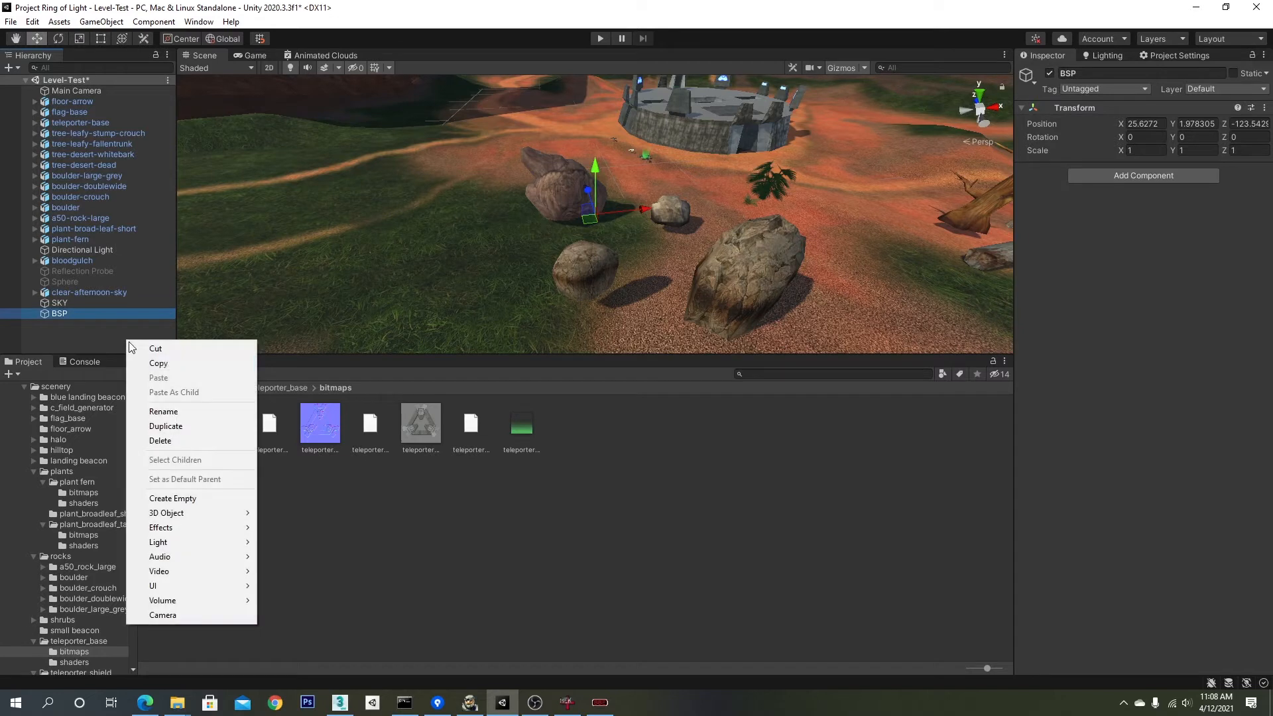
pyautogui.click(173, 496)
pyautogui.write('Scenery')
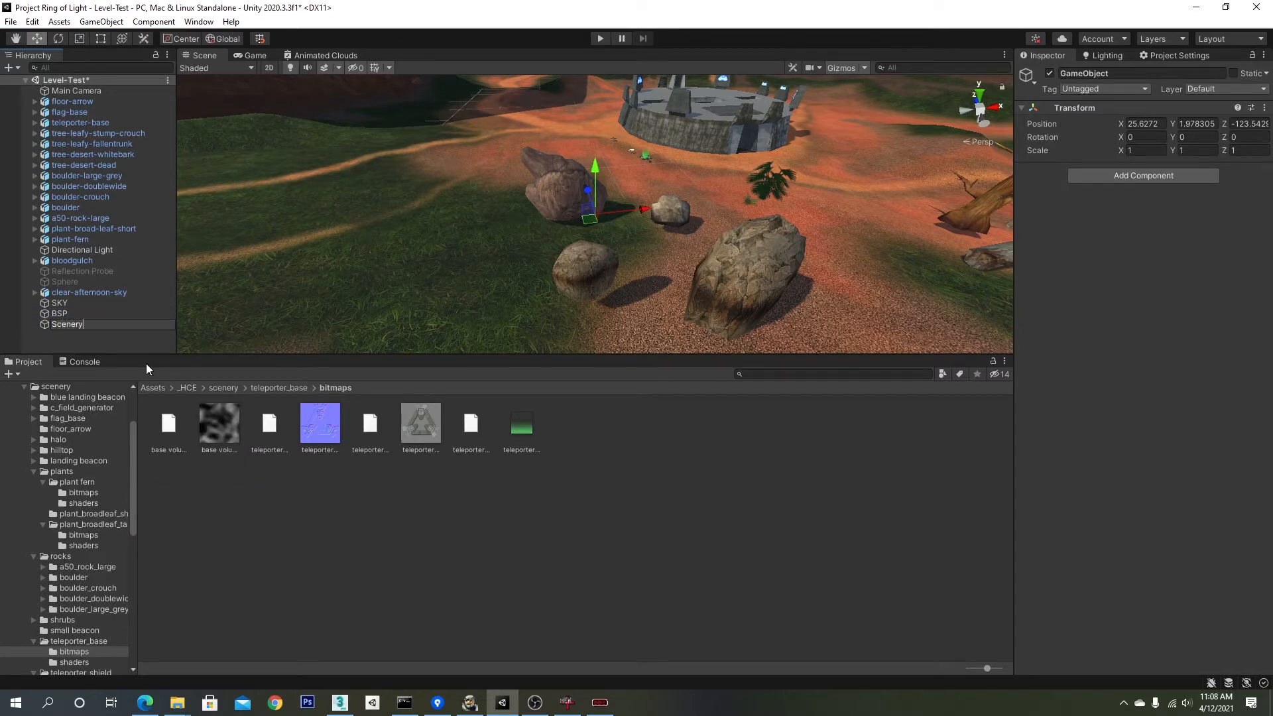
pyautogui.press('Return')
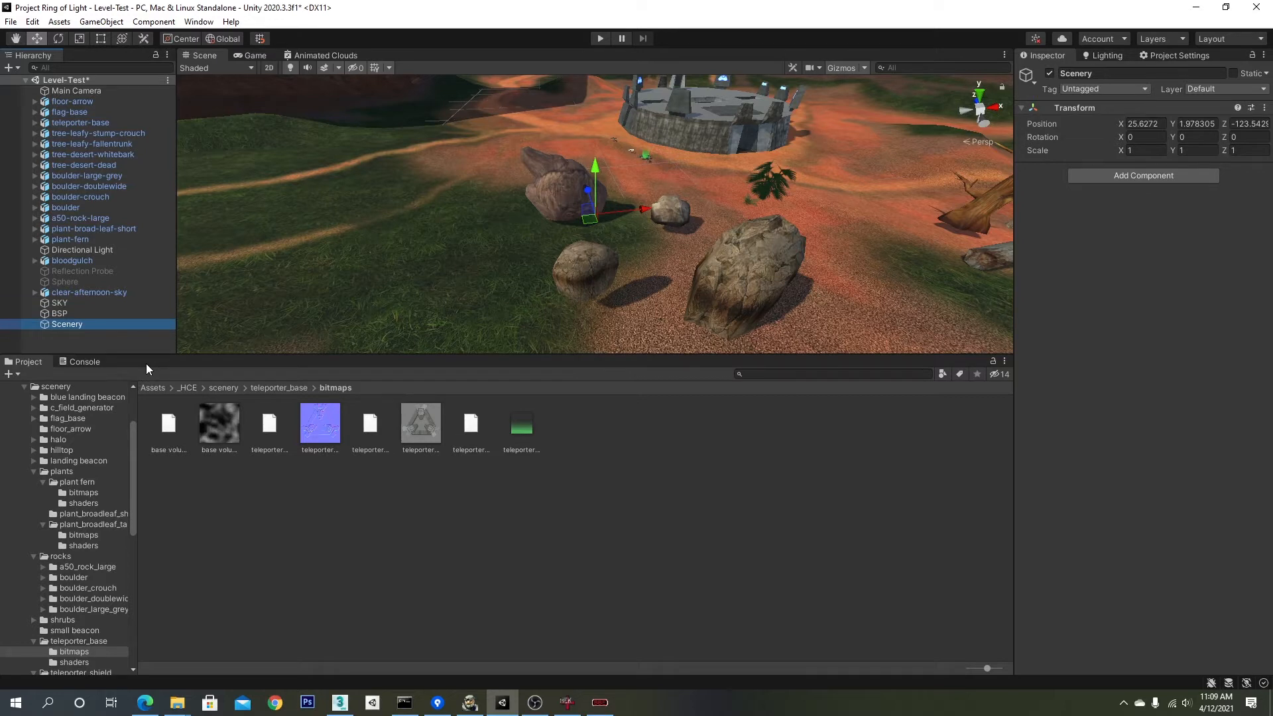
# Step: Parent bloodgulch, Reflection Probe and Sphere under BSP and clear-afternoon-sky under SKY, and collapse both groups
pyautogui.click(76, 261)
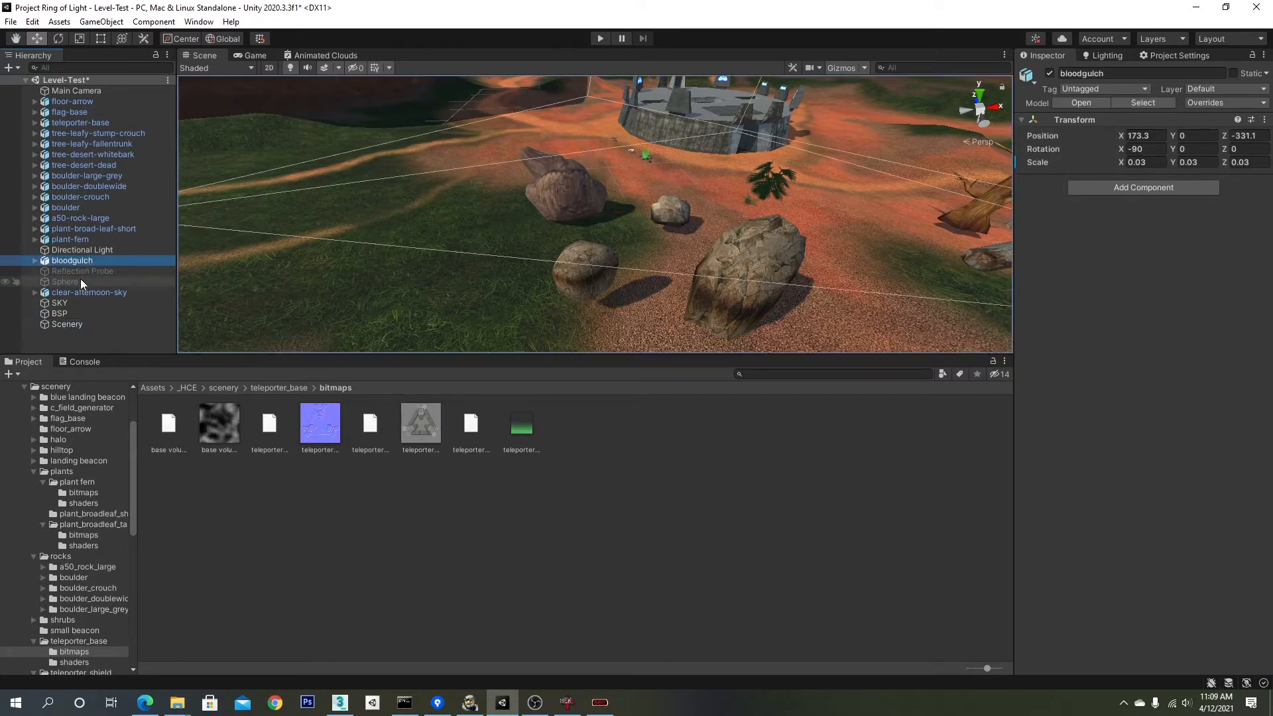
pyautogui.keyDown('shift'); pyautogui.click(78, 280); pyautogui.keyUp('shift')
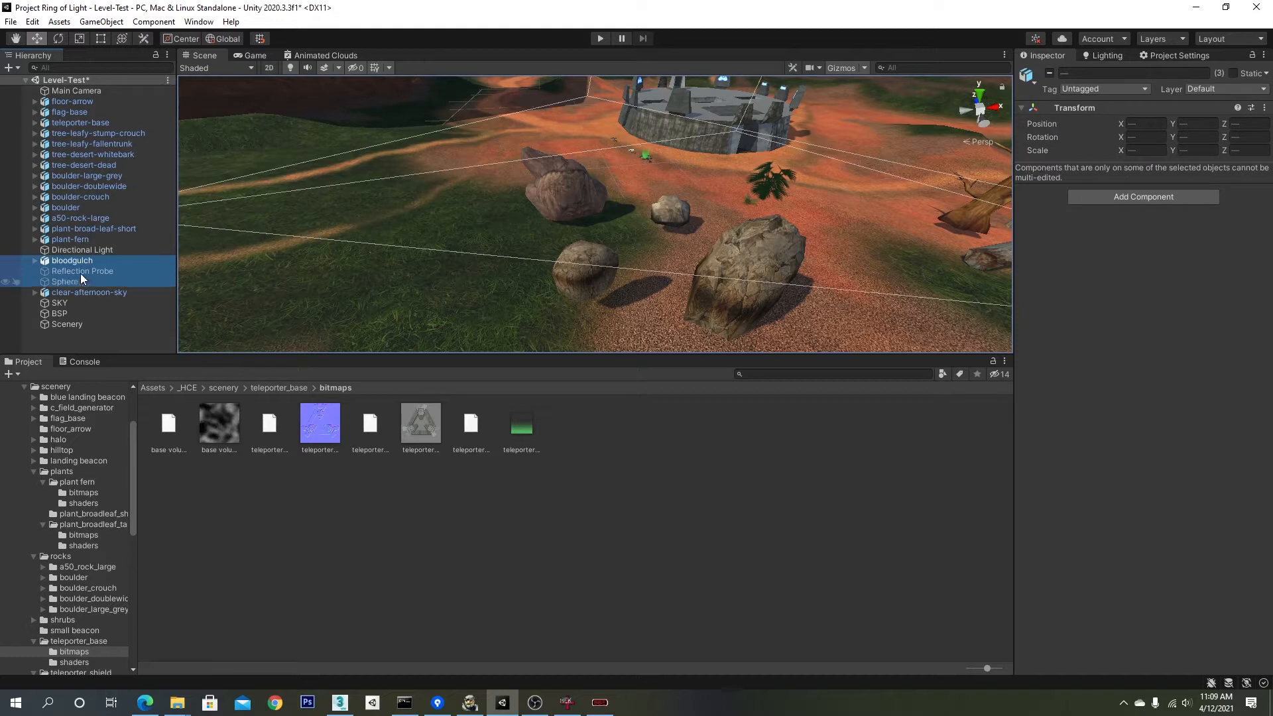
pyautogui.moveTo(81, 273)
pyautogui.mouseDown()
pyautogui.moveTo(65, 312)
pyautogui.moveTo(64, 271)
pyautogui.mouseUp()
pyautogui.click(74, 262)
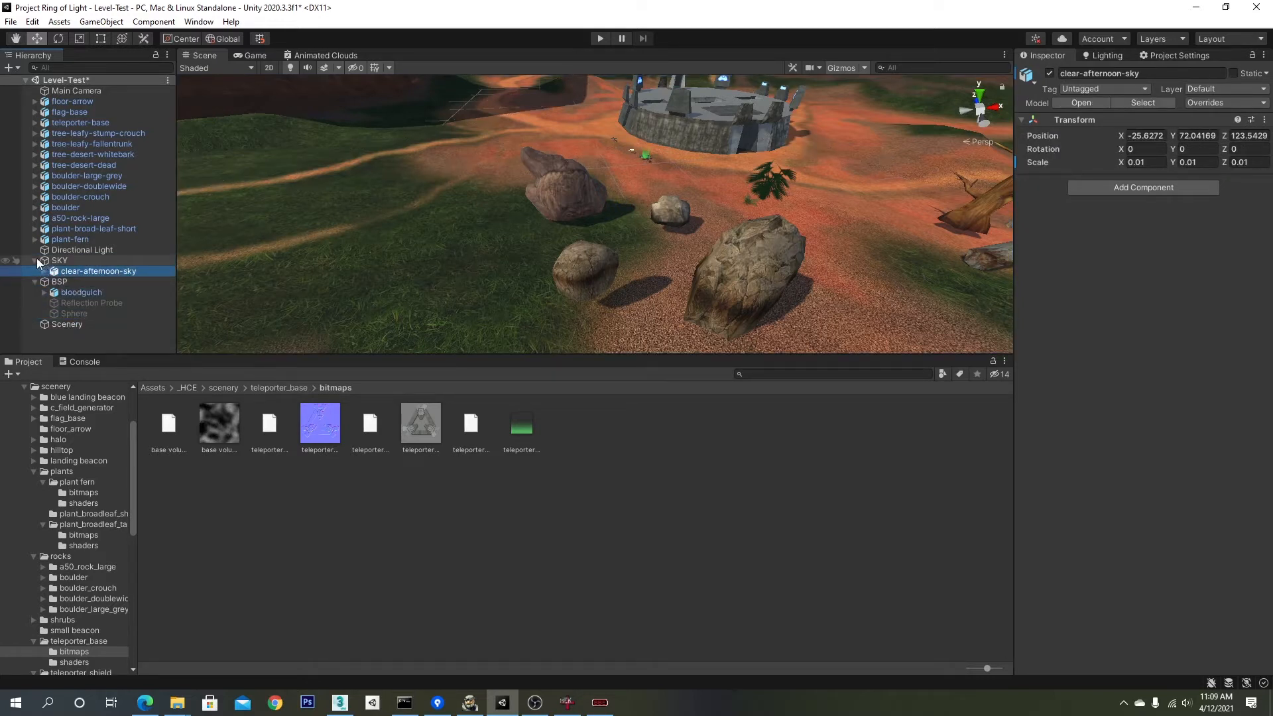
pyautogui.click(35, 271)
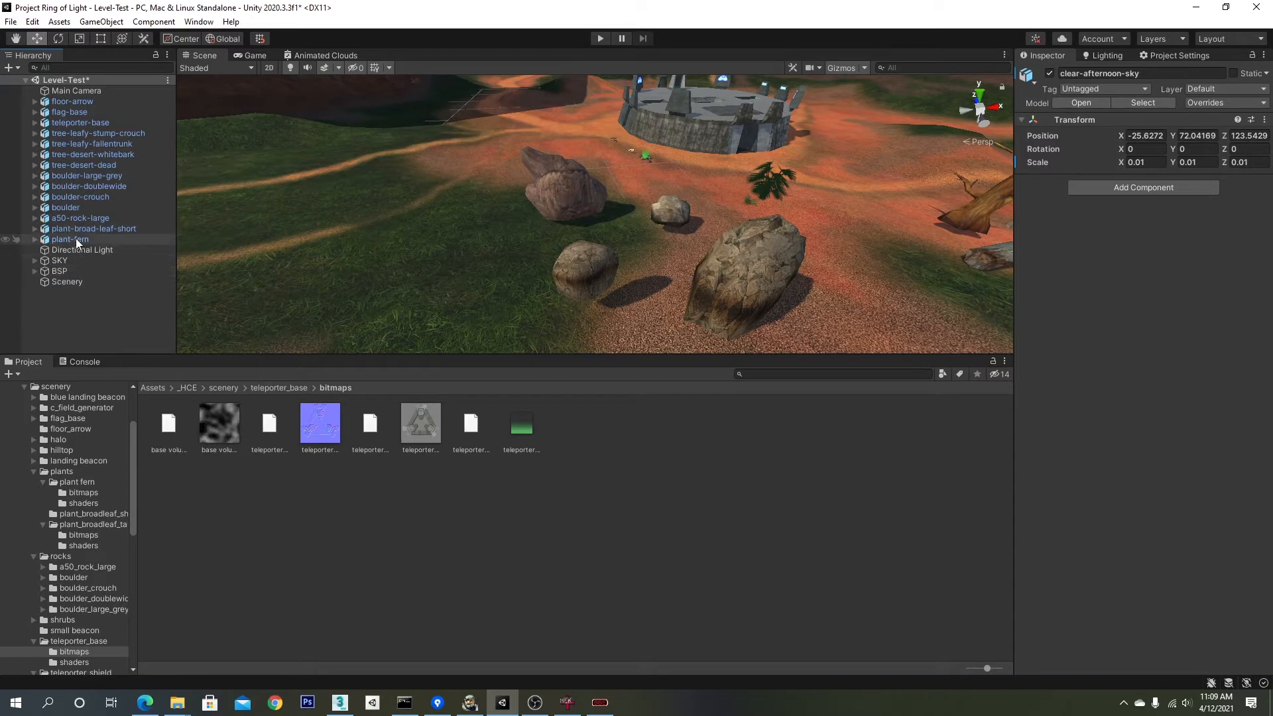
# Step: Parent all the scenery models from floor-arrow to plant-fern under the Scenery object
pyautogui.click(76, 239)
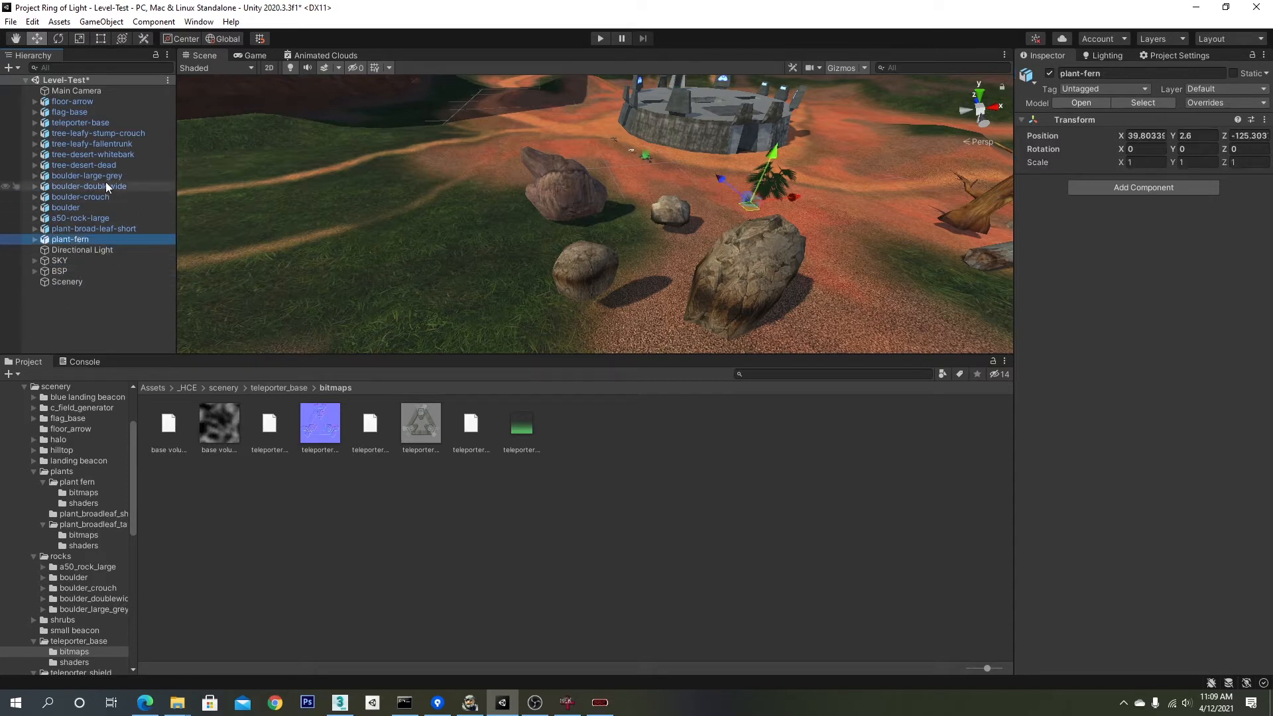
pyautogui.keyDown('shift'); pyautogui.click(80, 101); pyautogui.keyUp('shift')
pyautogui.moveTo(79, 101); pyautogui.dragTo(76, 173)
pyautogui.moveTo(65, 277); pyautogui.dragTo(66, 280)
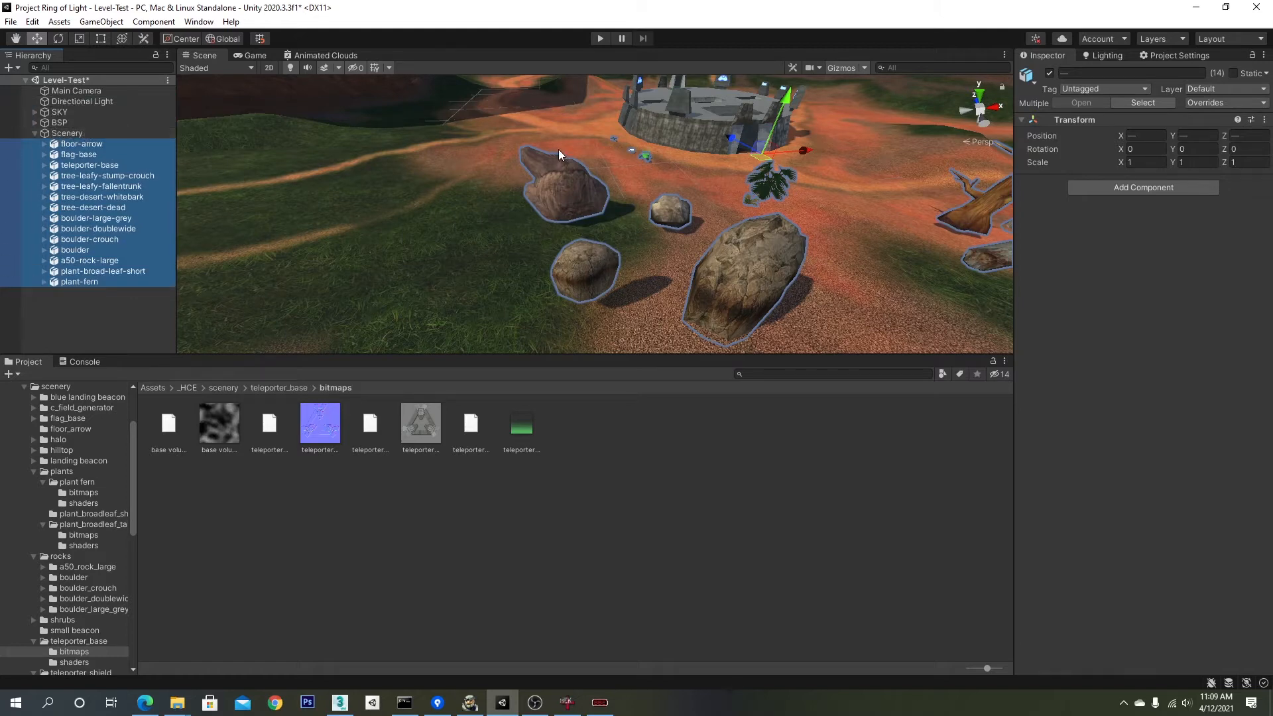
# Step: Duplicate the boulder-crouch model inside the Scenery group
pyautogui.click(591, 256)
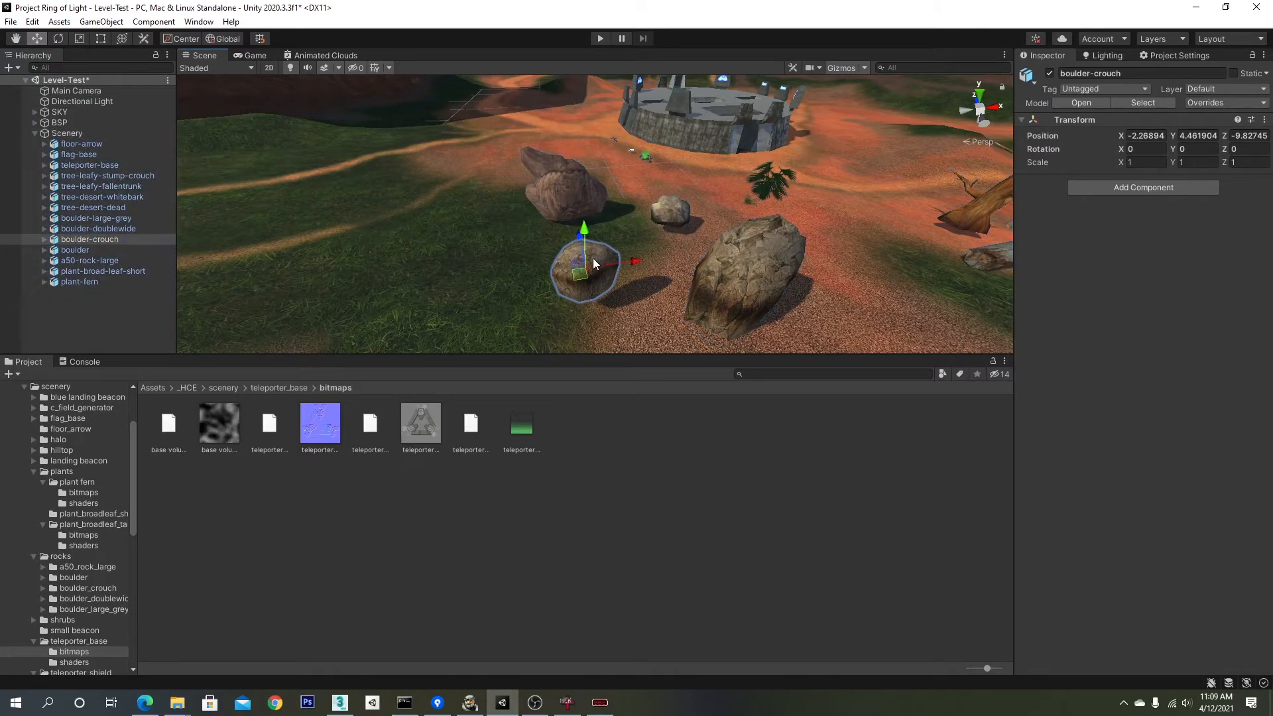
pyautogui.click(93, 242)
pyautogui.hotkey('ctrl', 'd')
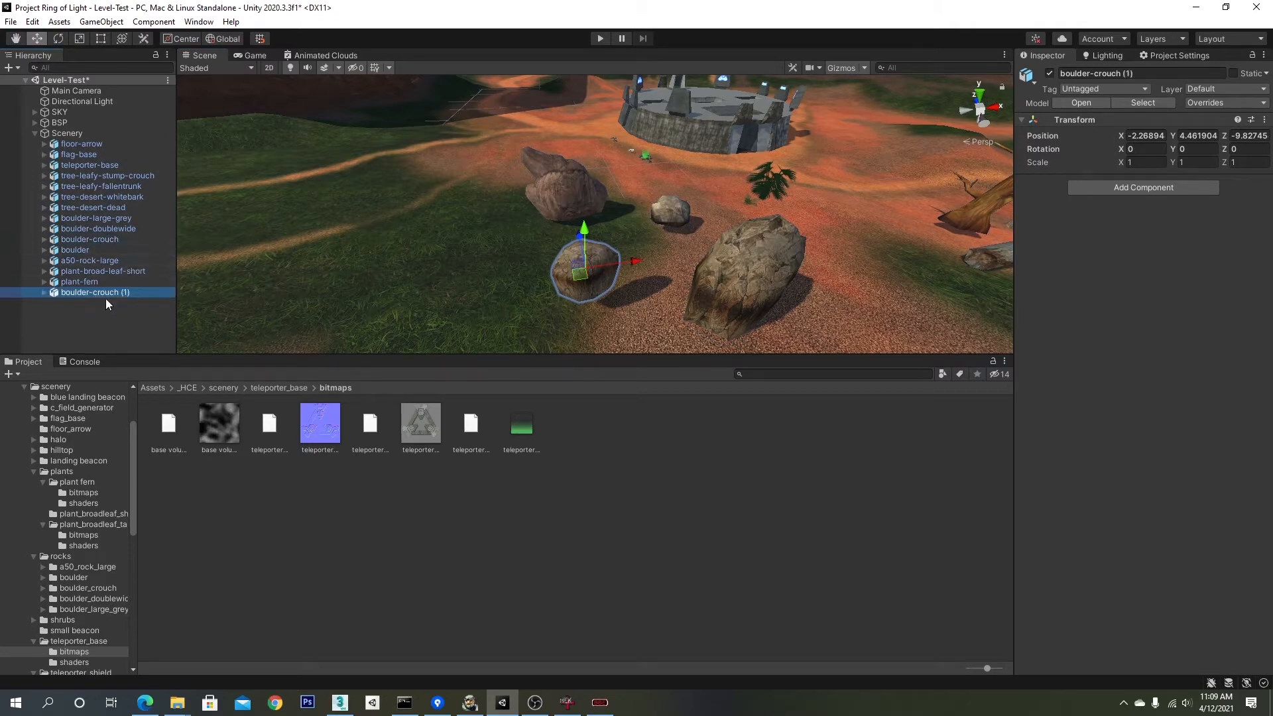
# Step: Move the duplicated boulder across the level to the grassy hill beside the cliff path, at about X 31.8, Z 152.8
pyautogui.scroll(-5, 543, 248)
pyautogui.moveTo(543, 248); pyautogui.dragTo(638, 203, button='middle')
pyautogui.scroll(-2, 637, 202)
pyautogui.moveTo(637, 201); pyautogui.dragTo(598, 176, button='right')
pyautogui.moveTo(598, 177); pyautogui.dragTo(468, 260, button='middle')
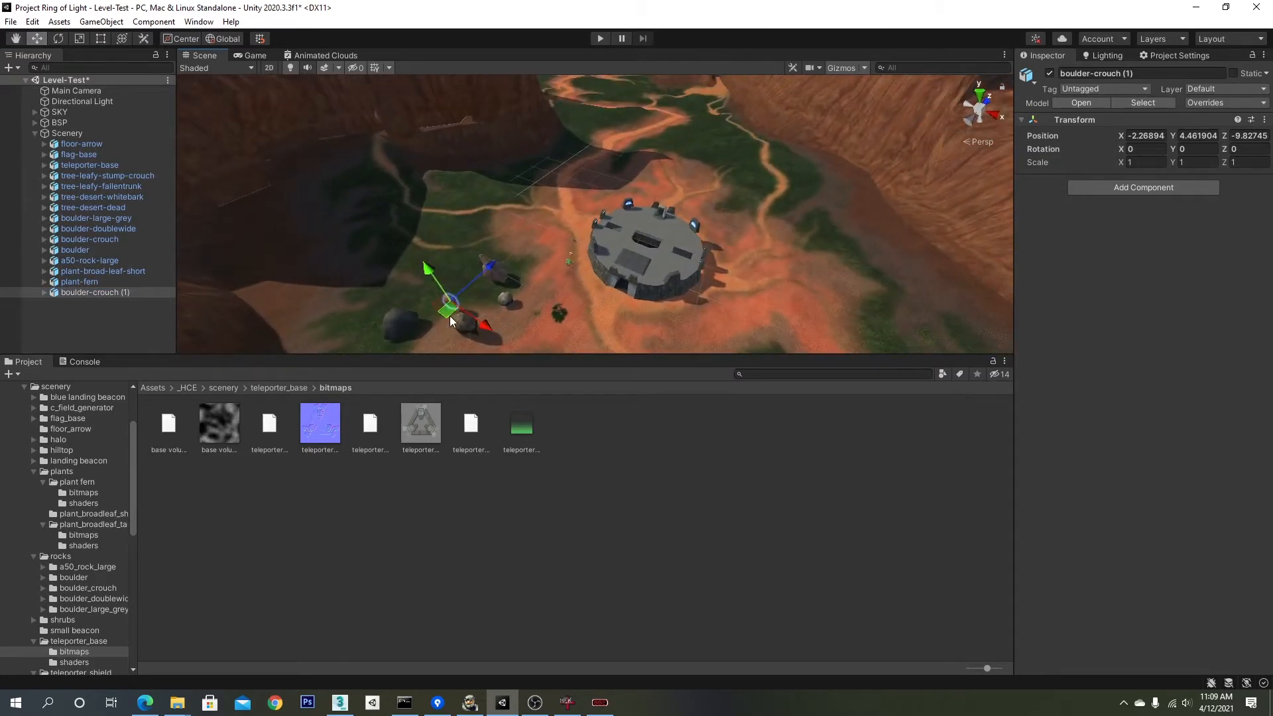
pyautogui.moveTo(491, 272); pyautogui.dragTo(722, 153)
pyautogui.moveTo(722, 153); pyautogui.dragTo(524, 211, button='right')
pyautogui.moveTo(689, 303); pyautogui.dragTo(486, 170)
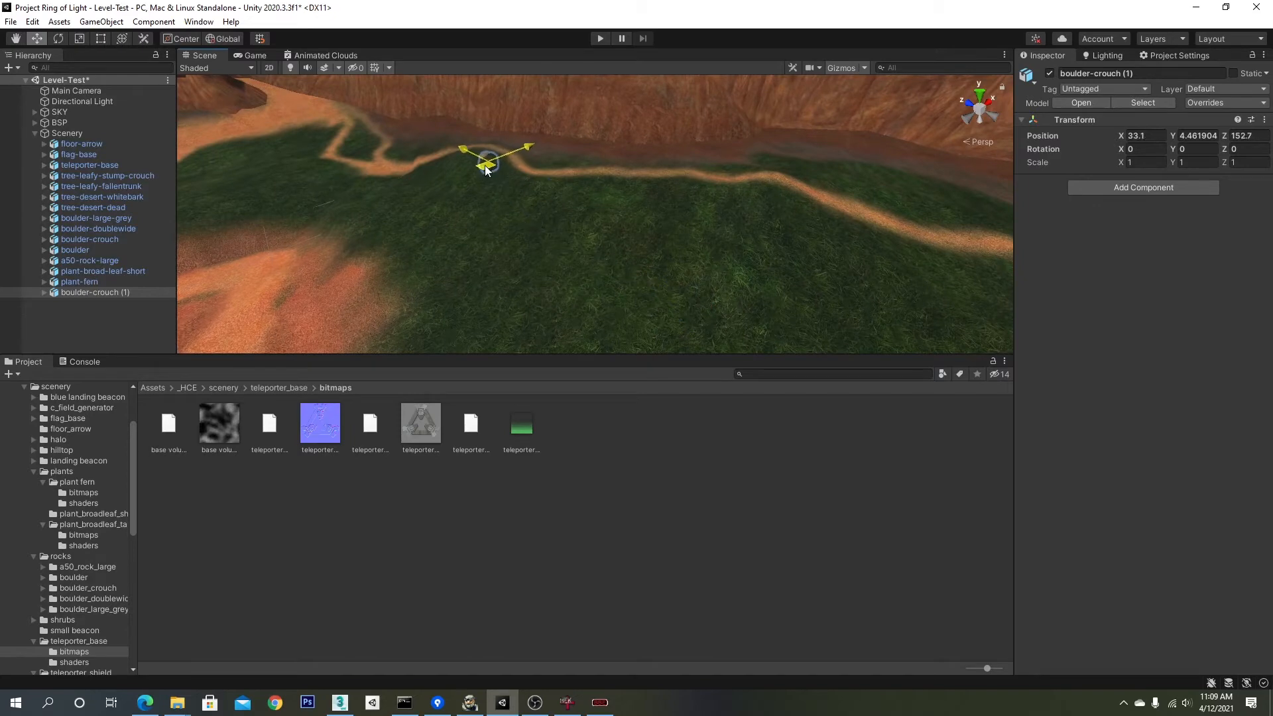
# Step: Compare the boulder's placement with the Halo game and reposition the duplicate in Unity to about X 31.8, Y 5.9, Z 151.1
pyautogui.moveTo(602, 203); pyautogui.dragTo(557, 191, button='right')
pyautogui.scroll(8, 600, 185)
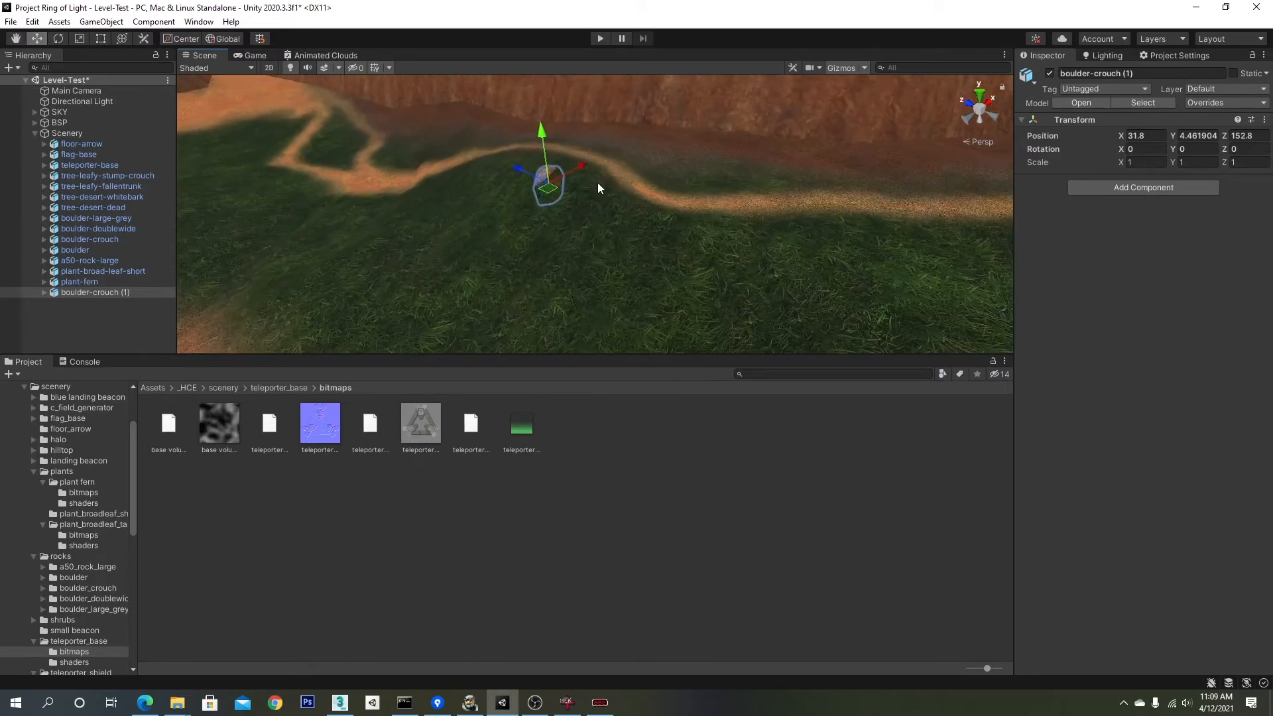
pyautogui.moveTo(507, 162); pyautogui.dragTo(484, 195, button='middle')
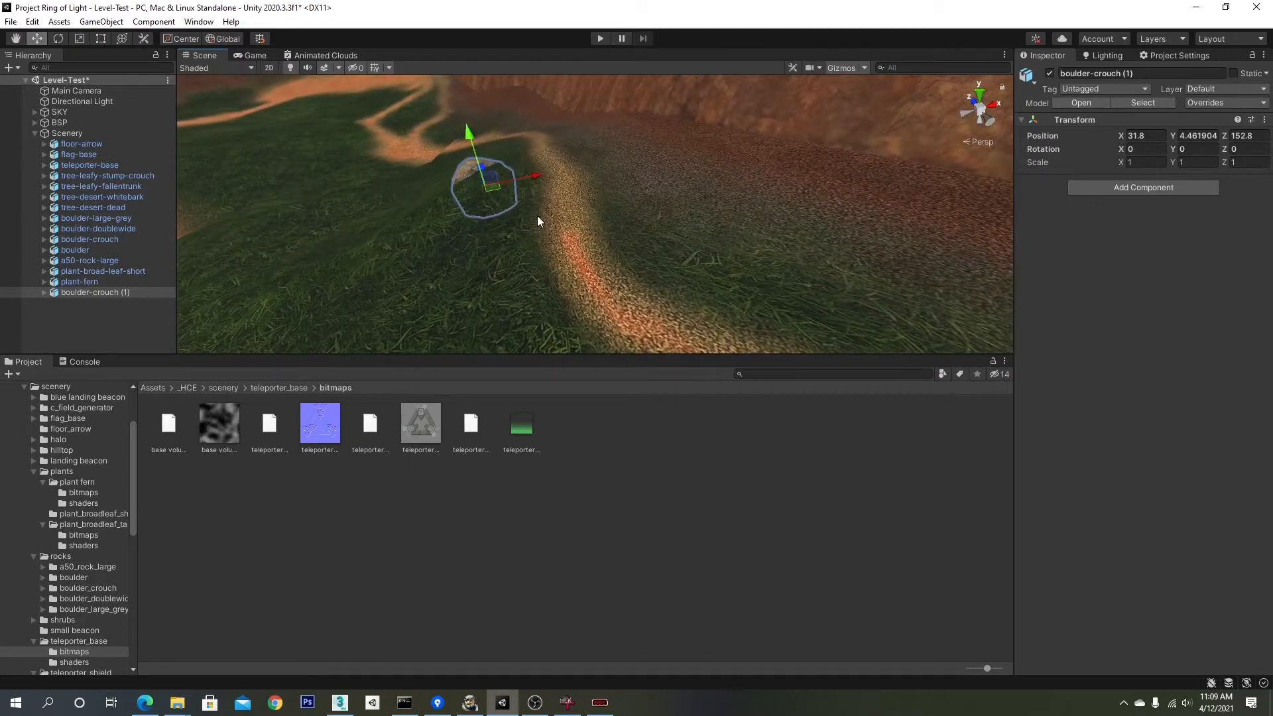
pyautogui.hotkey('alt', 'Tab')
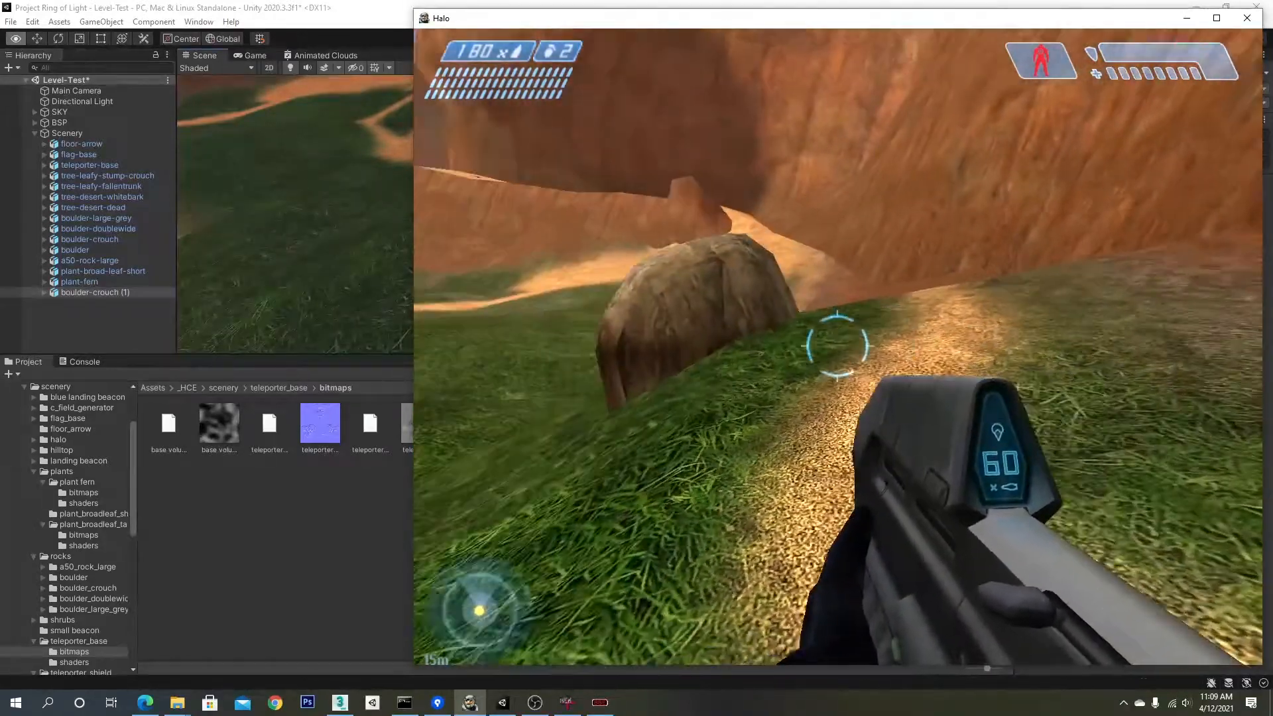
pyautogui.hotkey('alt', 'Tab')
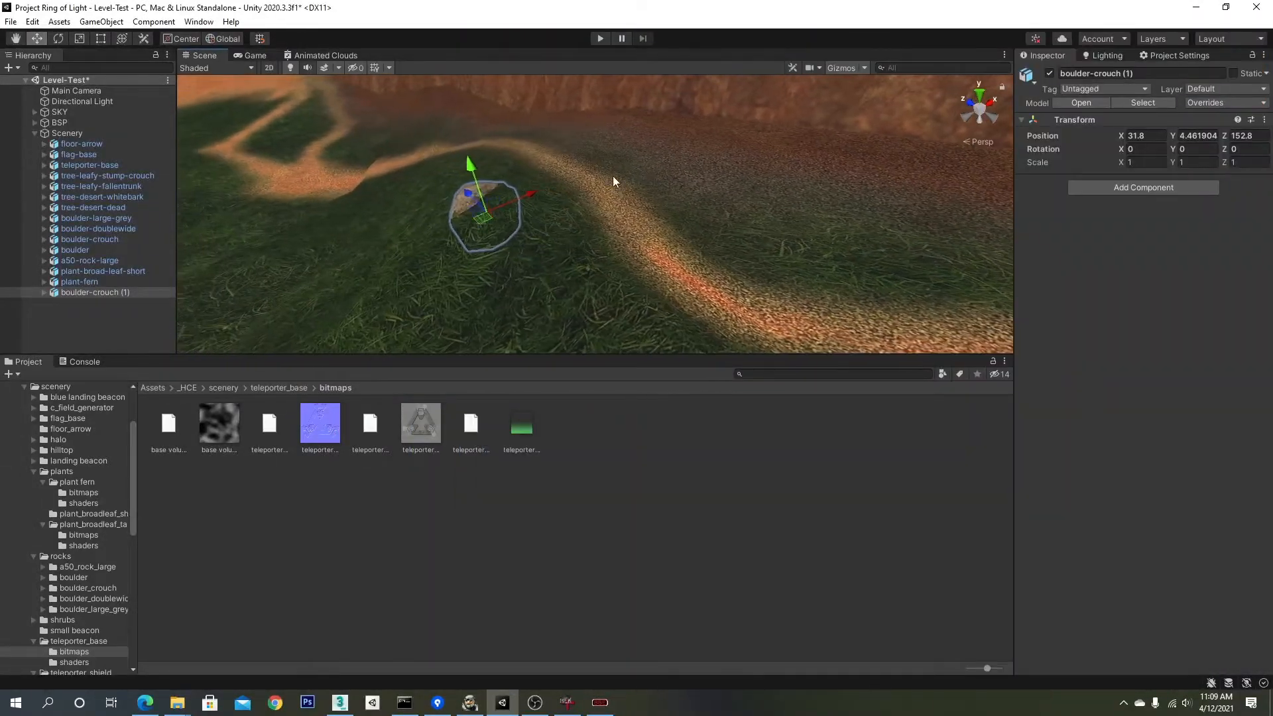
pyautogui.moveTo(476, 175); pyautogui.dragTo(473, 158)
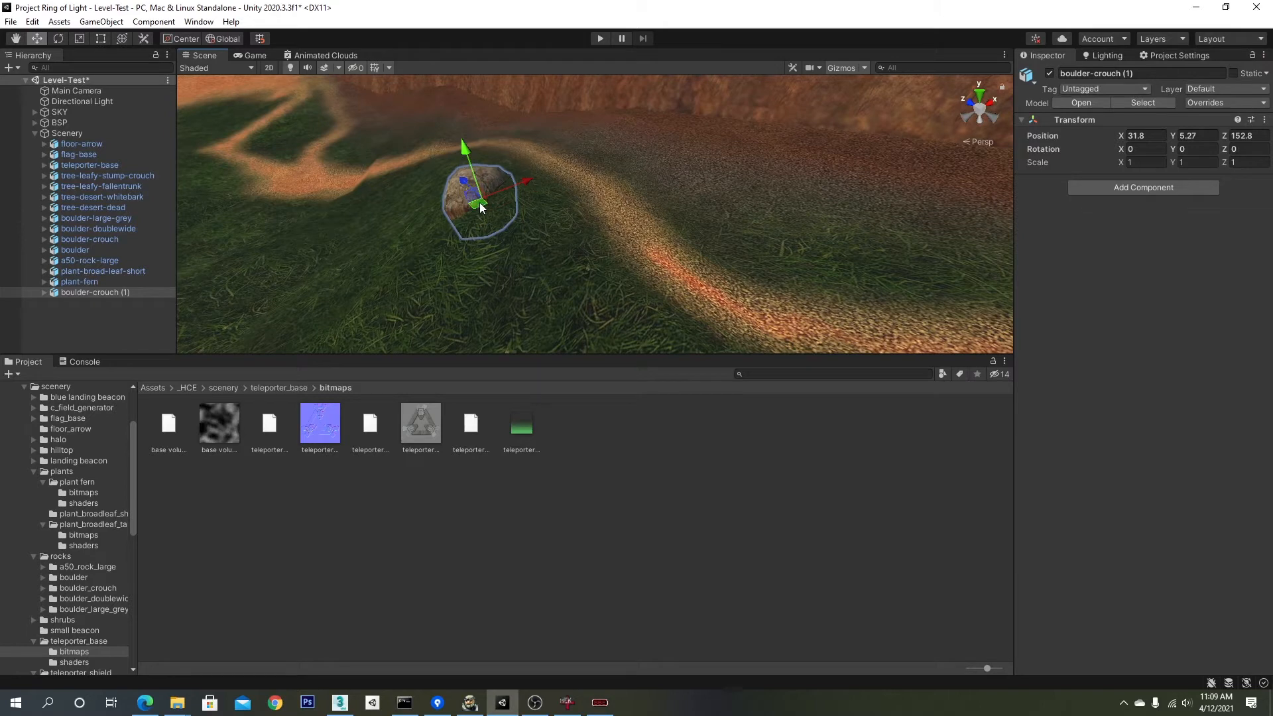
pyautogui.moveTo(499, 222); pyautogui.dragTo(486, 162)
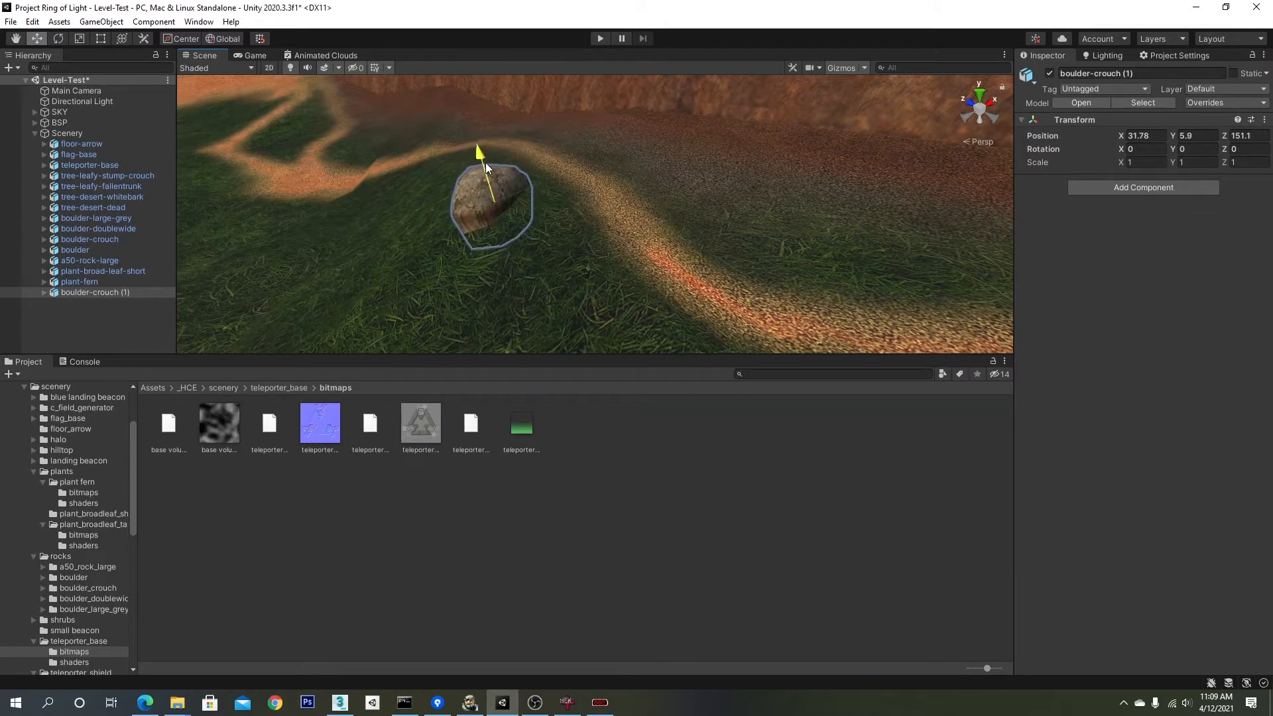
# Step: Rotate the duplicated boulder to about X -2.5, Y -190.3, Z -13.3 and compare its orientation with the Halo game
pyautogui.click(57, 38)
pyautogui.moveTo(468, 238); pyautogui.dragTo(858, 202)
pyautogui.moveTo(461, 163); pyautogui.dragTo(439, 186)
pyautogui.hotkey('alt', 'Tab')
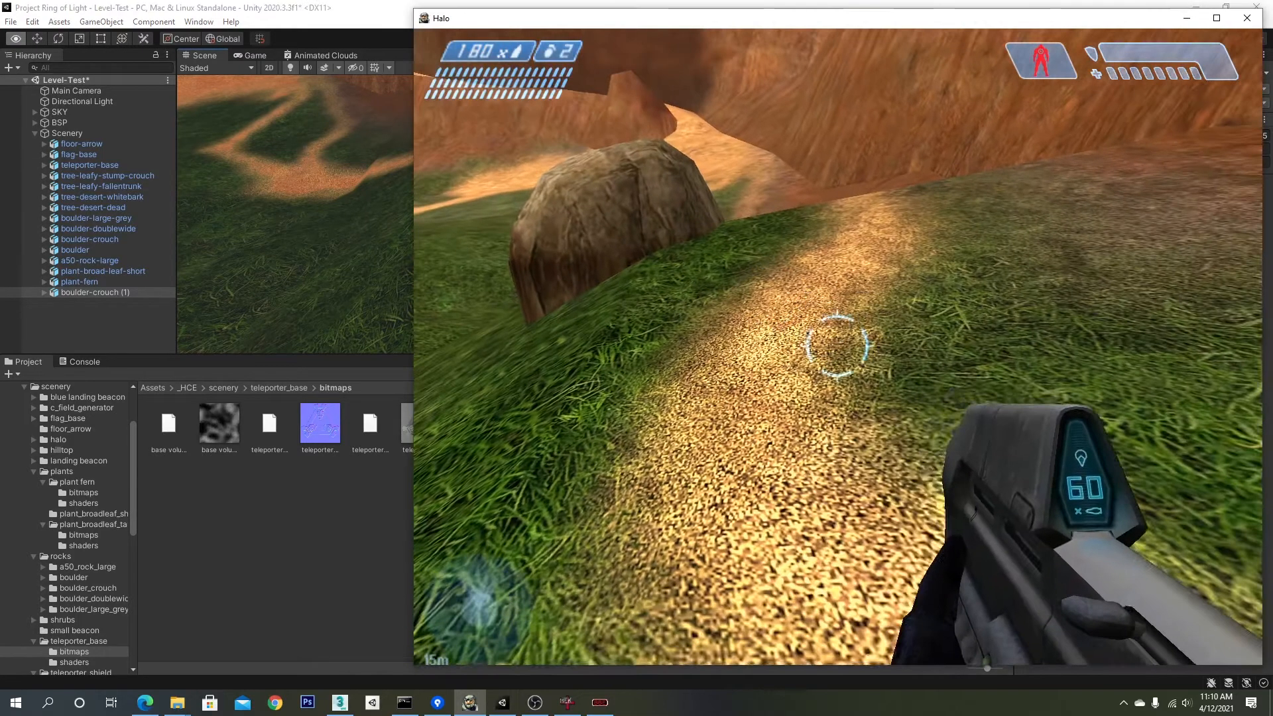
pyautogui.hotkey('alt', 'Tab')
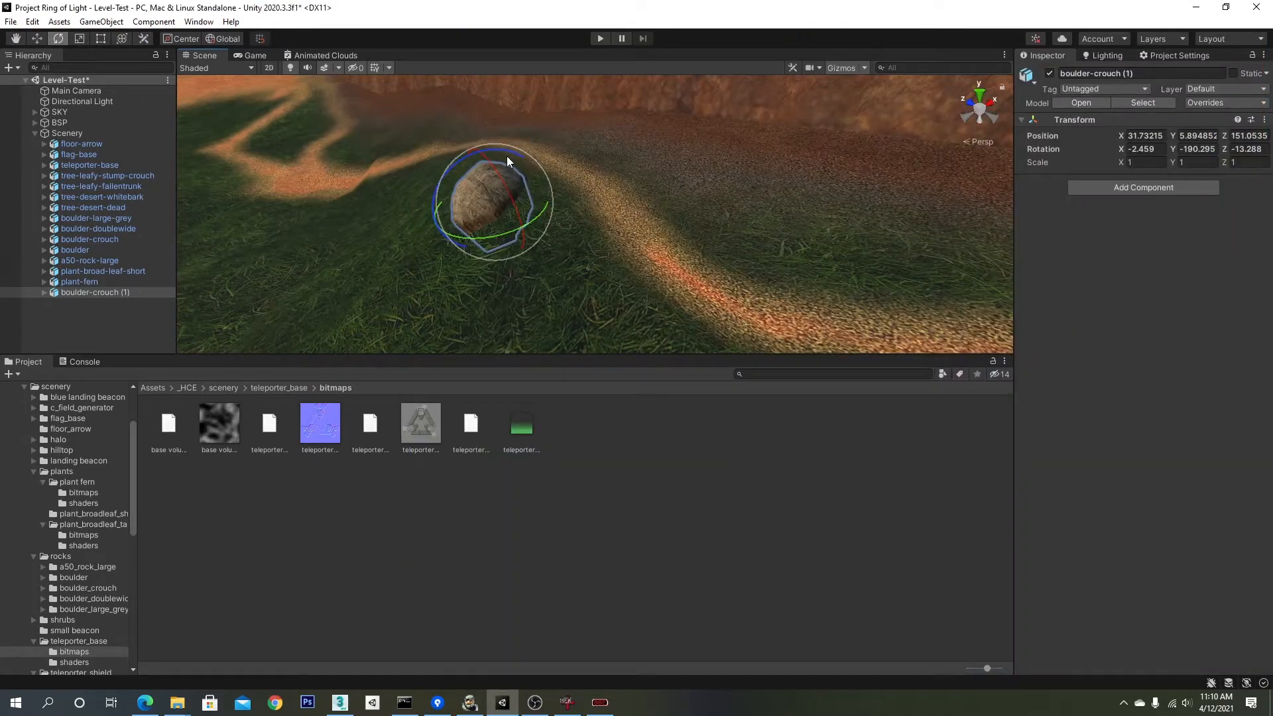
# Step: Undo the last tilt of the duplicated boulder and recheck it against the Halo game
pyautogui.hotkey('ctrl', 'z')
pyautogui.moveTo(606, 168); pyautogui.dragTo(517, 161, button='right')
pyautogui.hotkey('alt', 'Tab')
pyautogui.hotkey('alt', 'Tab')
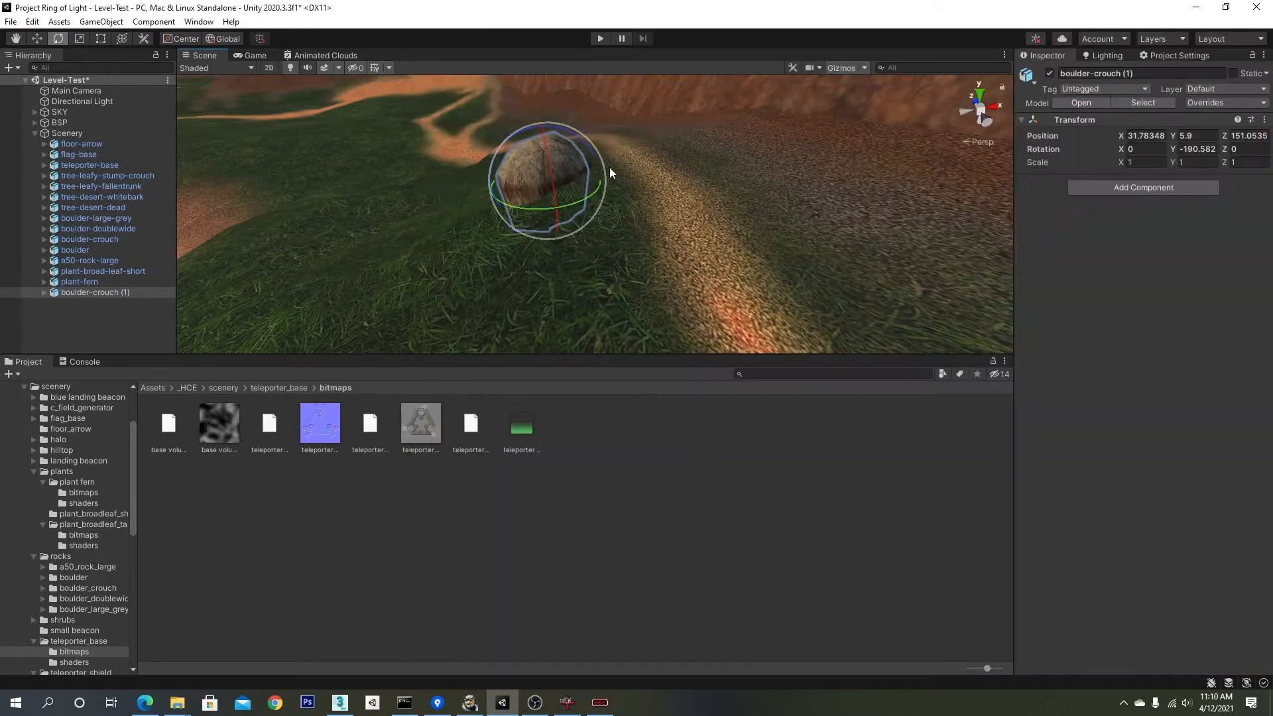
# Step: Move the duplicated boulder slightly along the hillside to about X 31.9, Y 5.9, Z 150.5 and review its placement from afar
pyautogui.moveTo(610, 167); pyautogui.dragTo(490, 191, button='right')
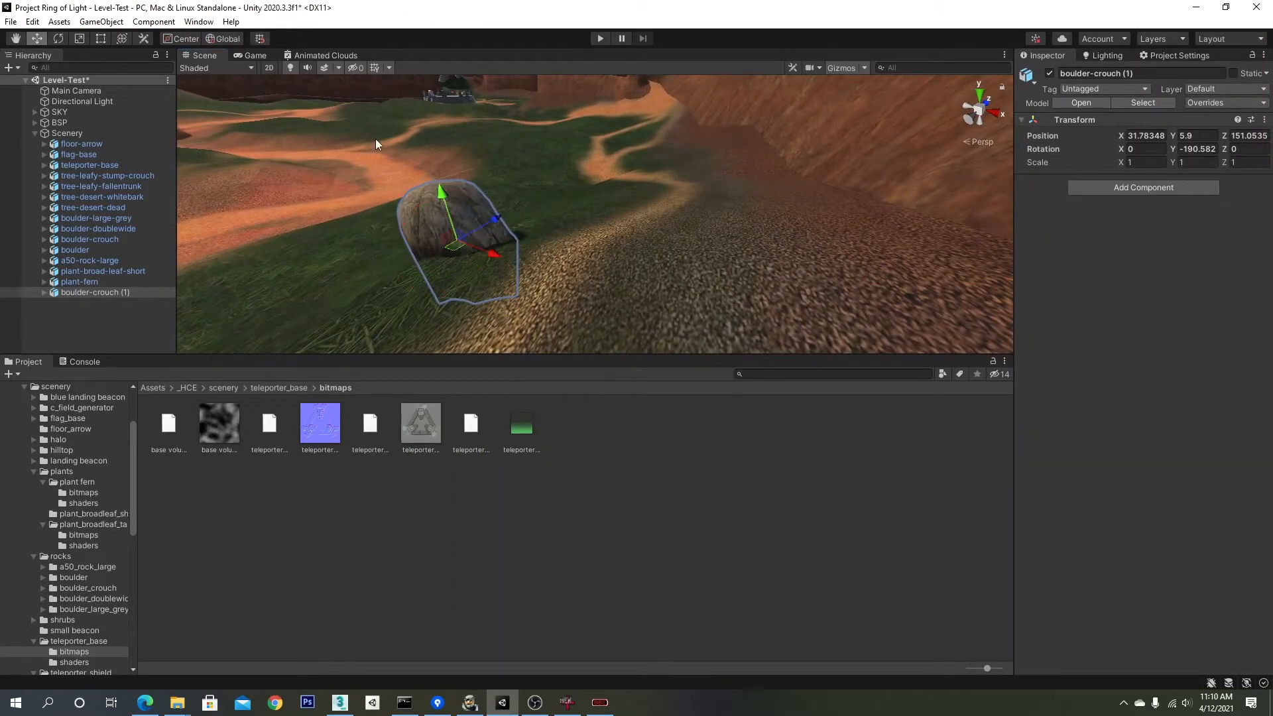
pyautogui.press('w')
pyautogui.moveTo(452, 252); pyautogui.dragTo(440, 265)
pyautogui.moveTo(507, 266); pyautogui.dragTo(723, 230, button='right')
pyautogui.keyDown('alt'); pyautogui.moveTo(711, 220); pyautogui.dragTo(747, 227); pyautogui.keyUp('alt')
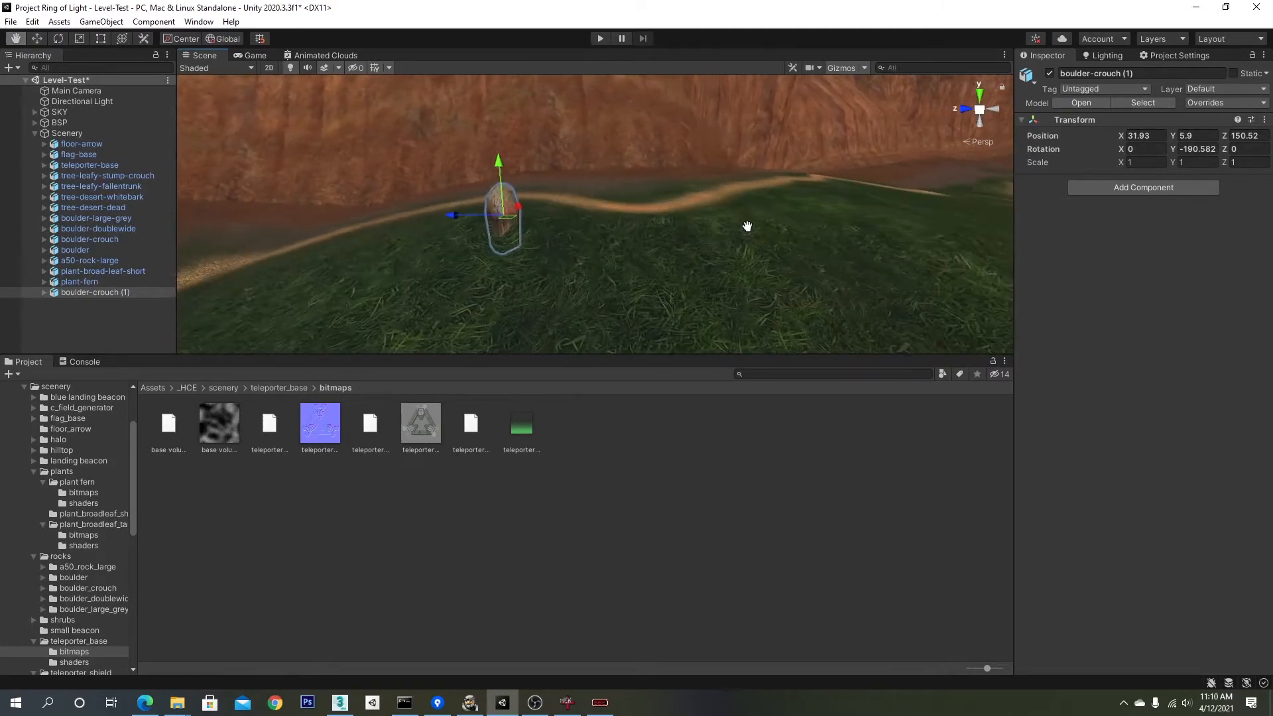
pyautogui.click(567, 222)
pyautogui.keyDown('alt'); pyautogui.moveTo(568, 221); pyautogui.dragTo(477, 267); pyautogui.keyUp('alt')
pyautogui.moveTo(477, 267); pyautogui.dragTo(437, 285, button='middle')
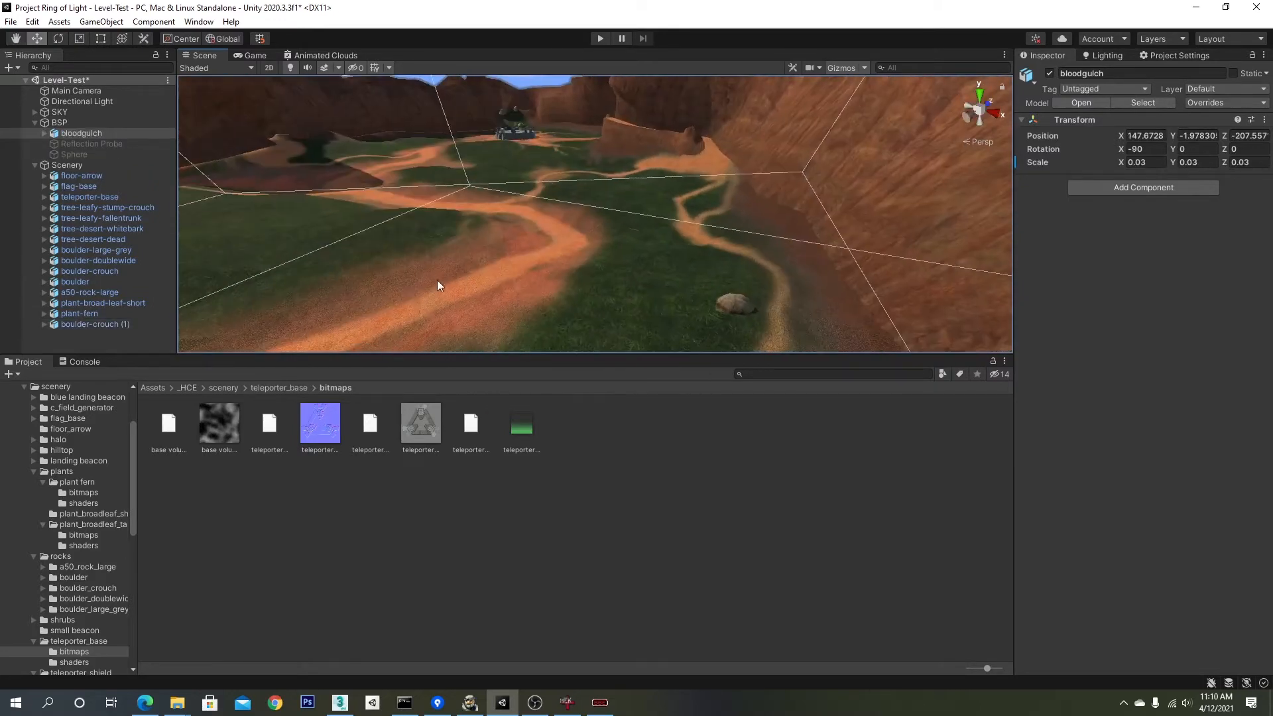
# Step: Switch to the Halo game and examine the scenery around the grassy hill for the next object to place
pyautogui.hotkey('alt', 'Tab')
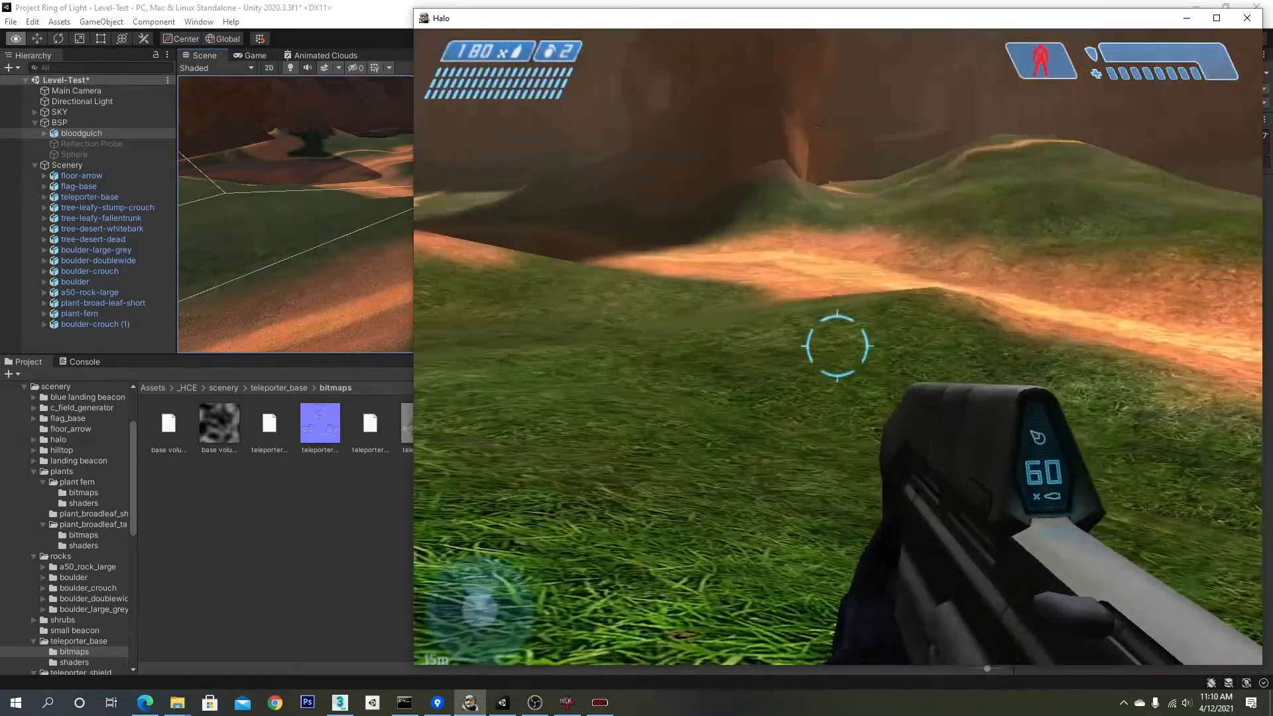
pyautogui.press('w')
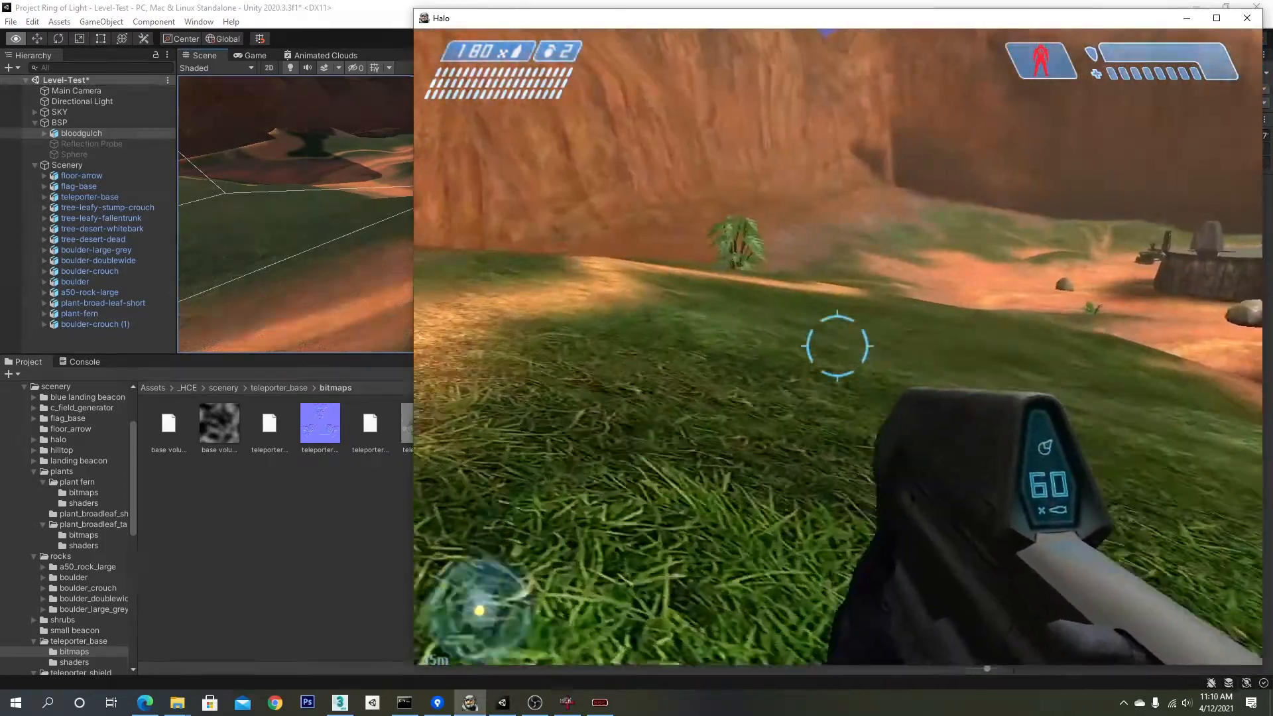
pyautogui.press('w')
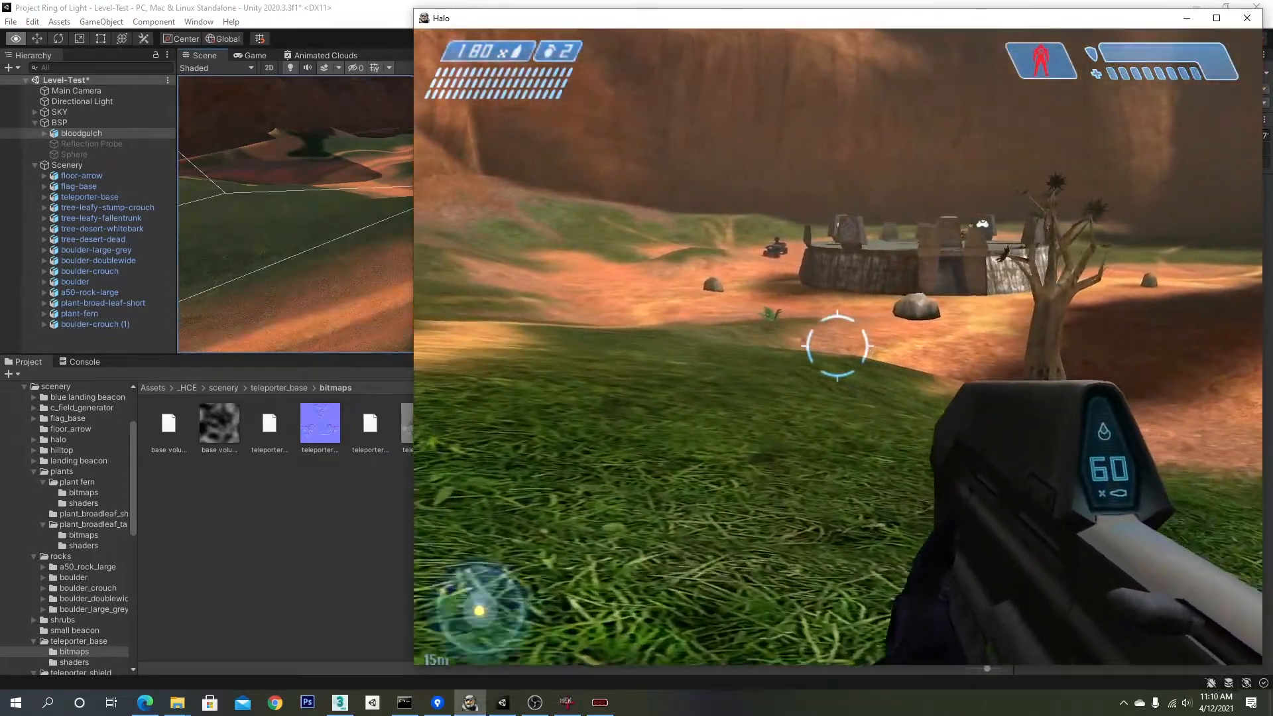
pyautogui.press('w')
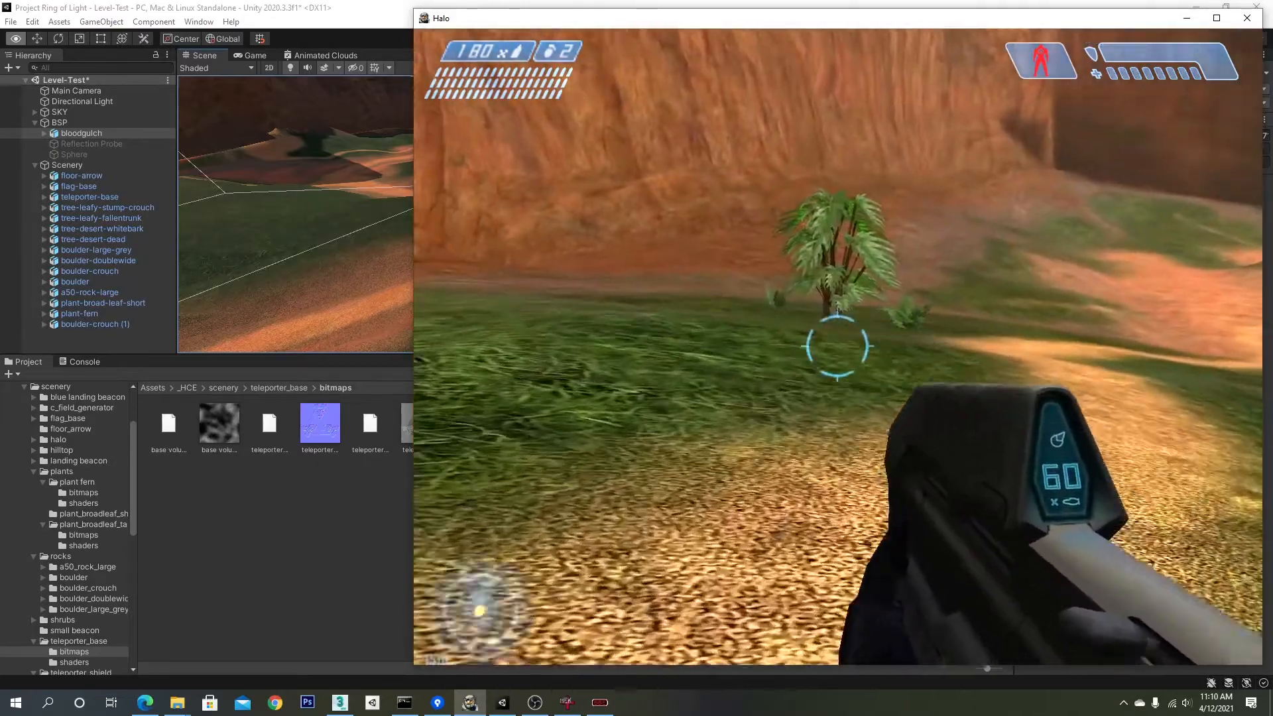
pyautogui.press('a')
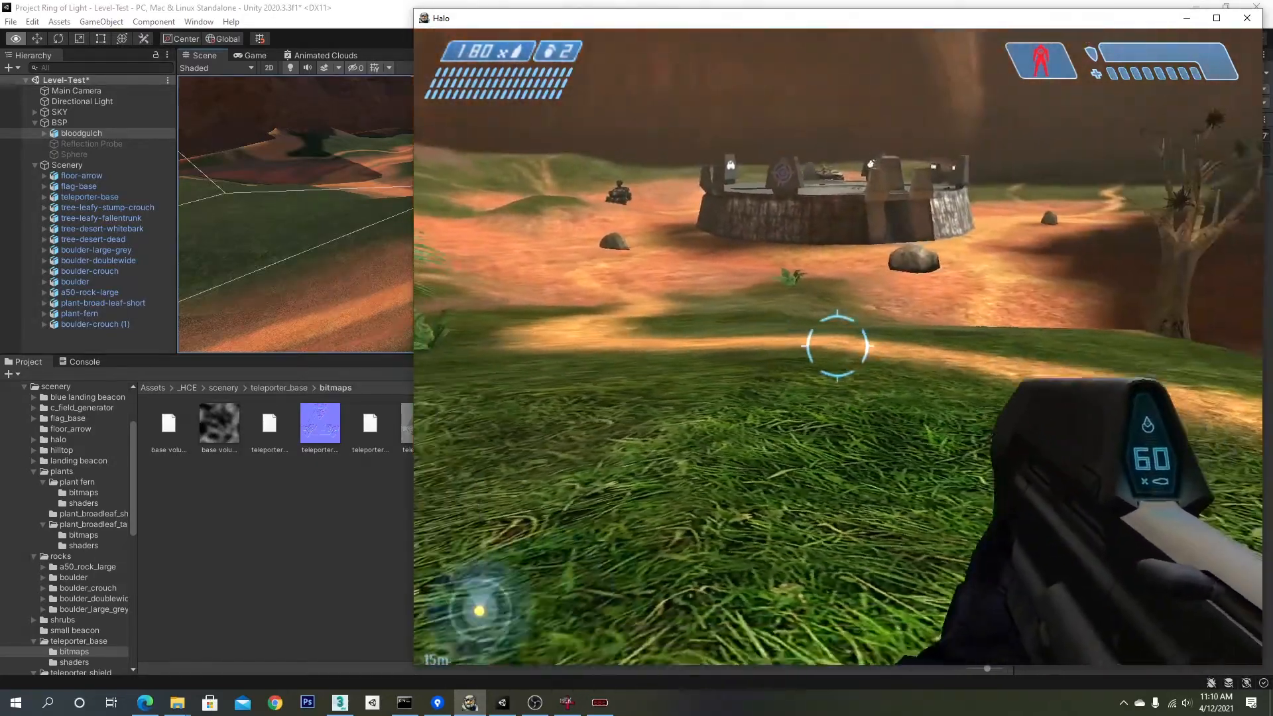
pyautogui.press('s')
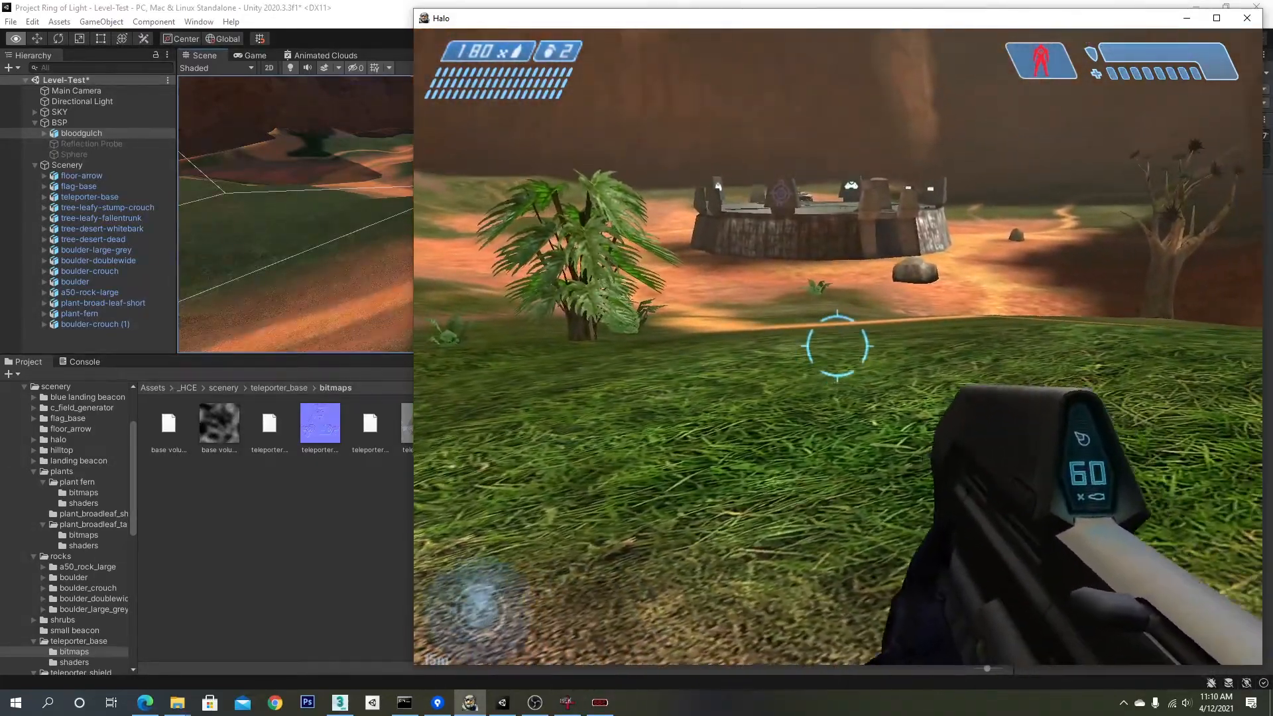
pyautogui.hotkey('alt', 'Tab')
# Step: Duplicate the plant-broad-leaf-short model in Unity and move the copy past the round stone platform to about X 32.4, Z 89.7
pyautogui.moveTo(478, 199); pyautogui.dragTo(585, 196, button='right')
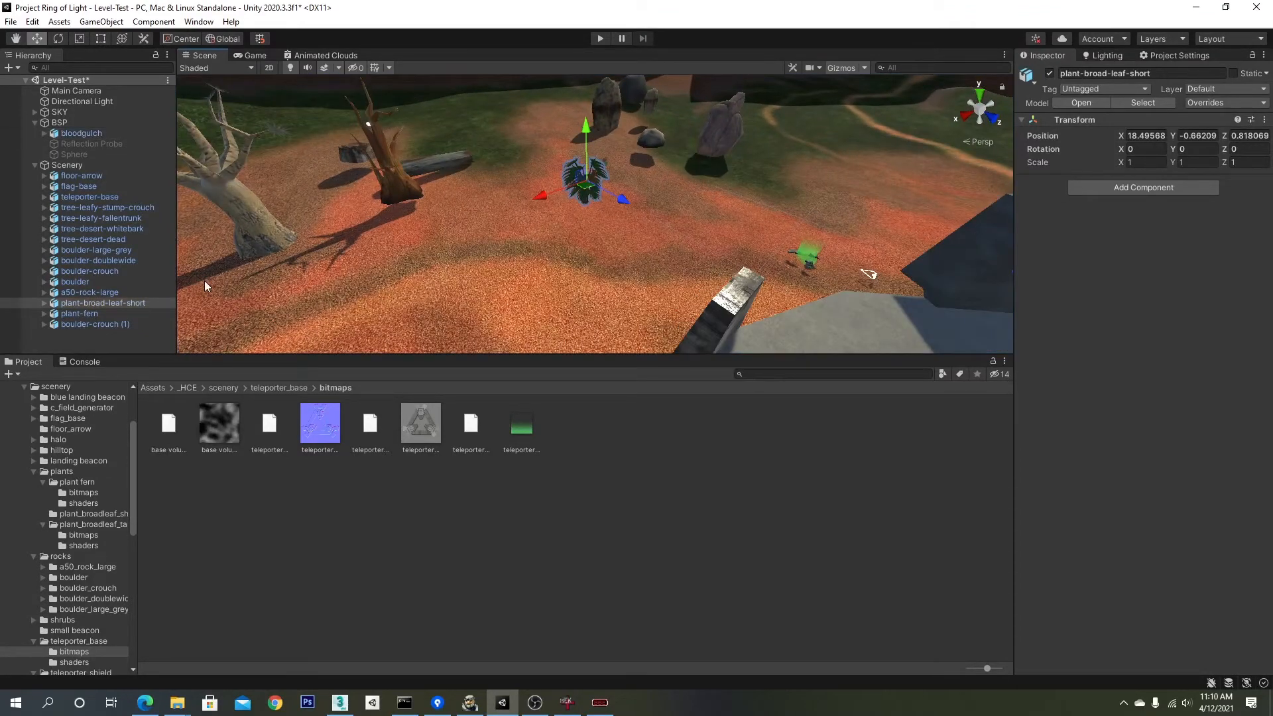
pyautogui.click(128, 304)
pyautogui.hotkey('ctrl', 'd')
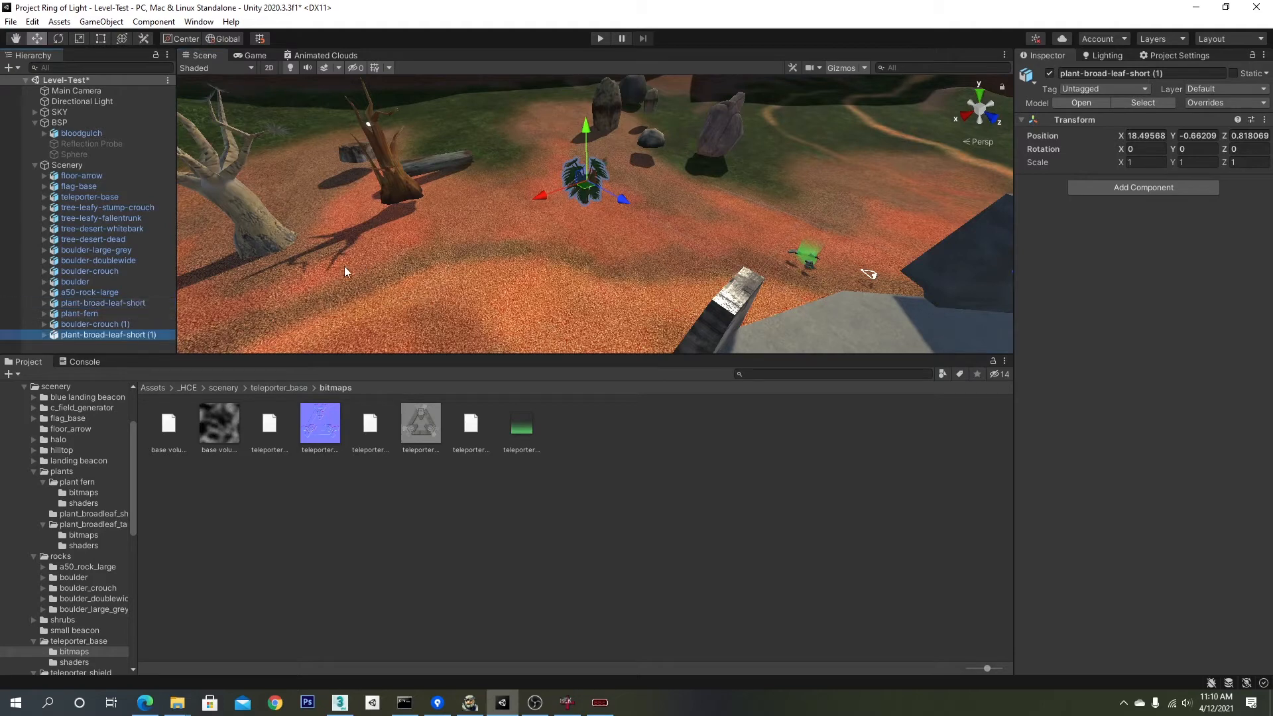
pyautogui.moveTo(502, 237); pyautogui.dragTo(587, 244, button='right')
pyautogui.moveTo(342, 229); pyautogui.dragTo(856, 271)
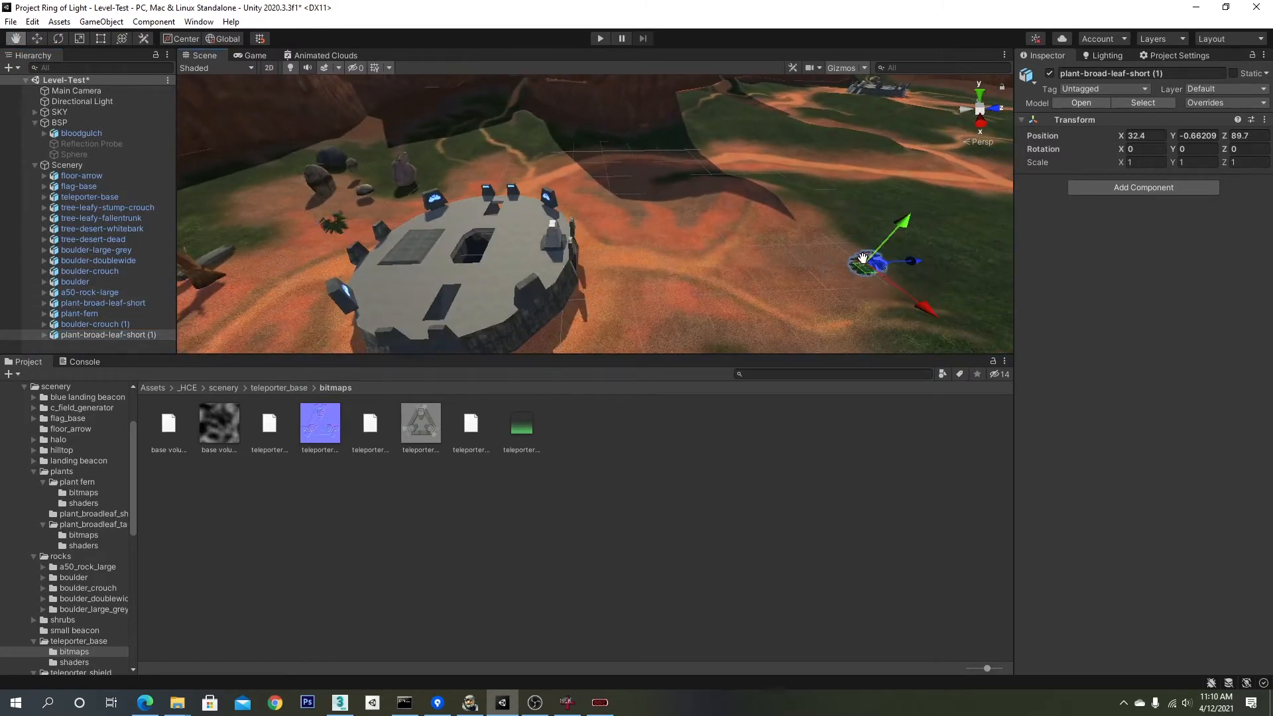
pyautogui.moveTo(862, 258); pyautogui.dragTo(775, 227, button='middle')
# Step: Check the plant's location in the Halo game and move the Unity duplicate to the grass beside the cliff path, about X 69.8, Z 92.7
pyautogui.hotkey('alt', 'Tab')
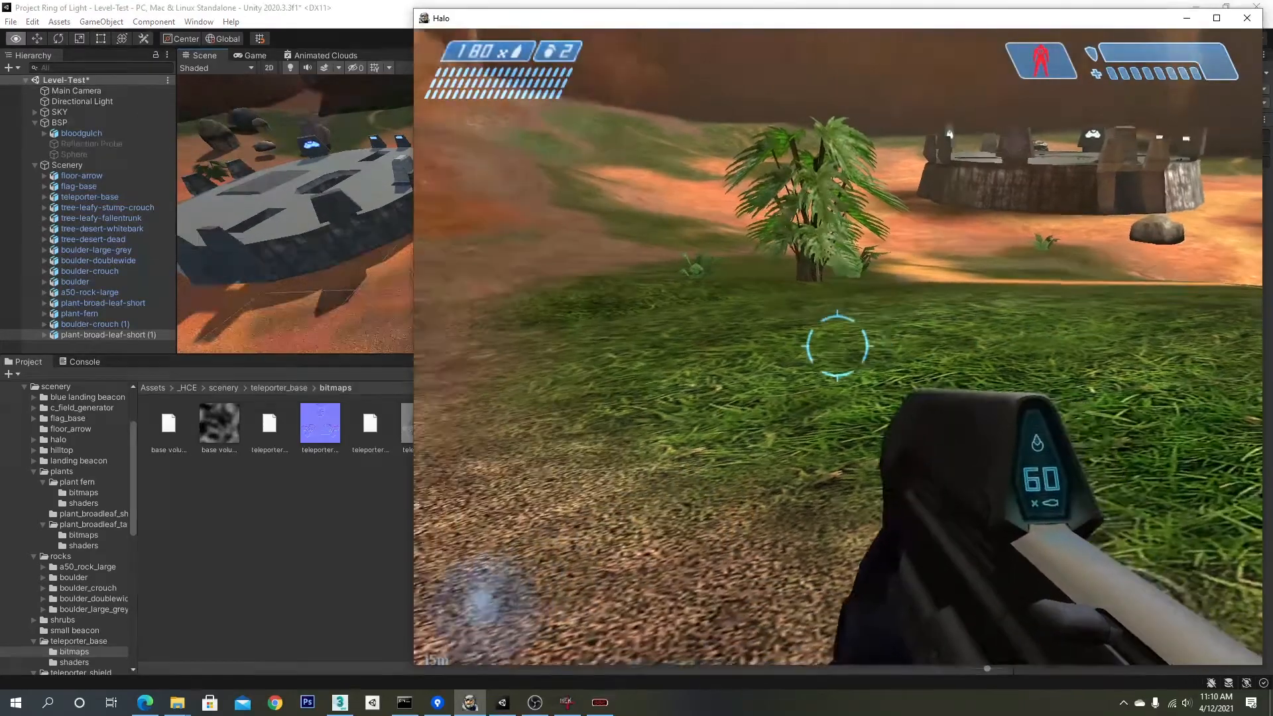
pyautogui.press('w')
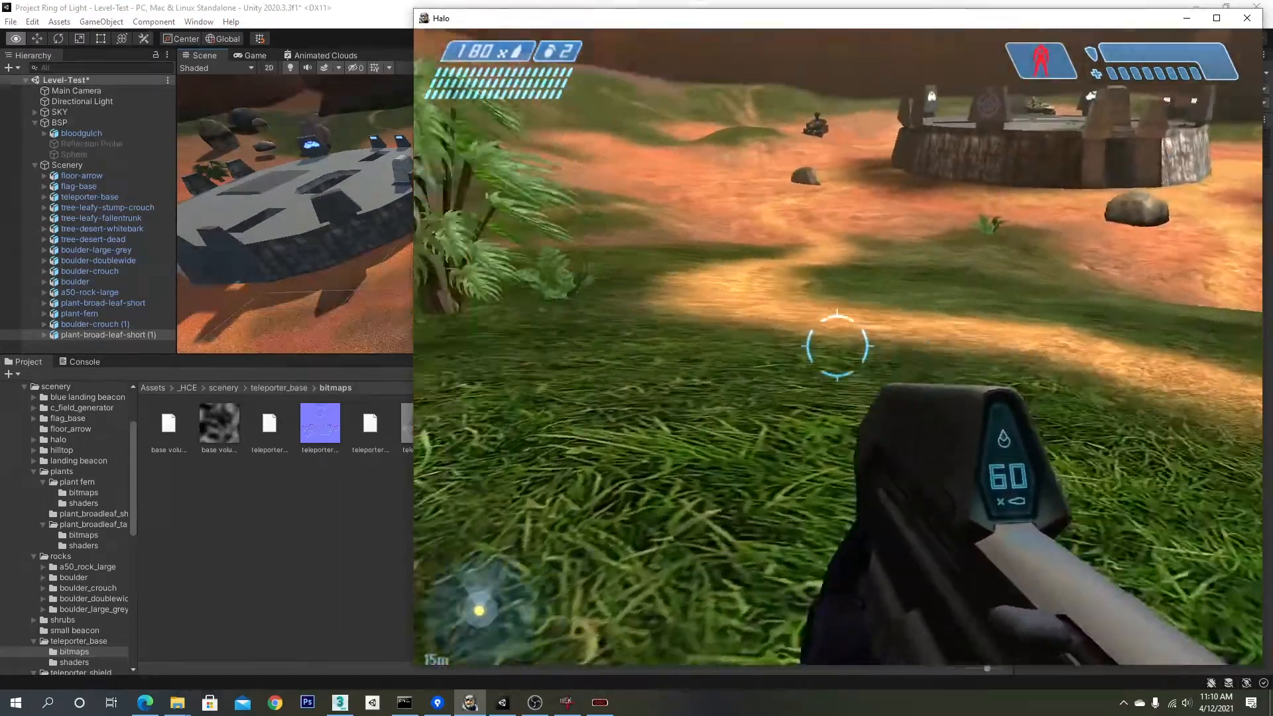
pyautogui.press('w')
pyautogui.press('s')
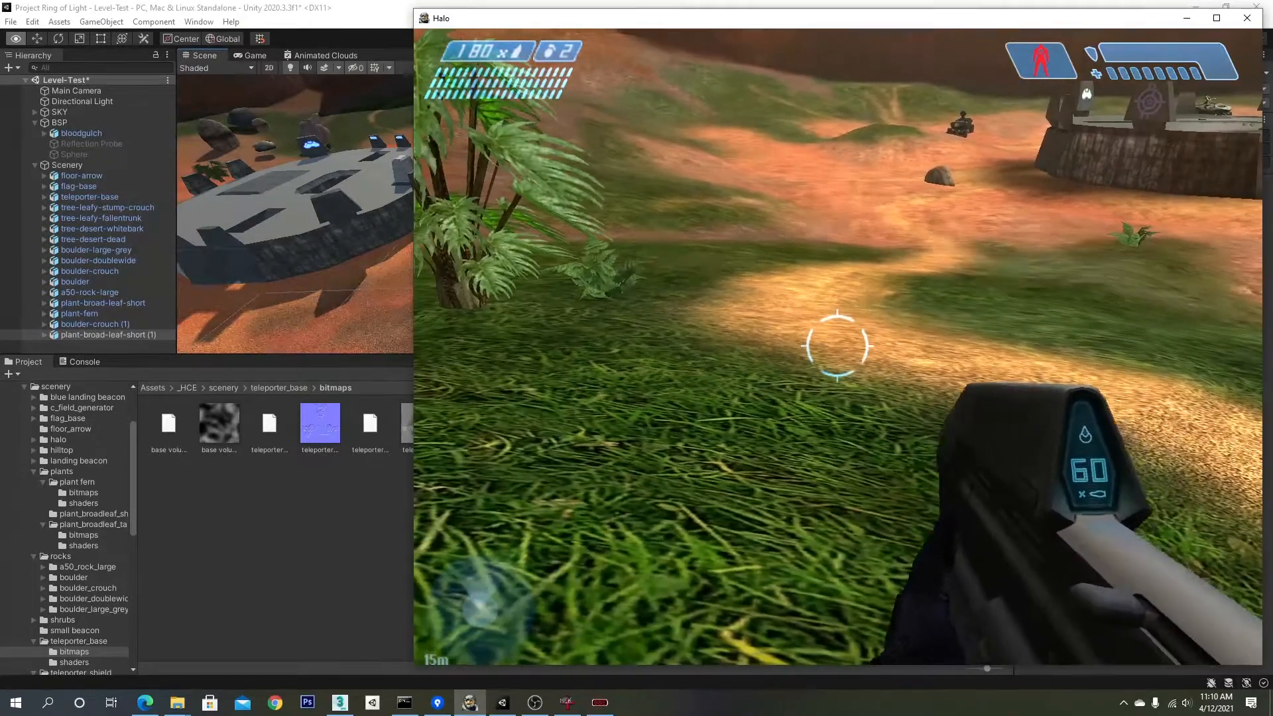
pyautogui.hotkey('alt', 'Tab')
pyautogui.moveTo(799, 242); pyautogui.dragTo(1053, 318, button='right')
pyautogui.moveTo(829, 282); pyautogui.dragTo(690, 235, button='middle')
pyautogui.scroll(-6, 655, 209)
pyautogui.scroll(2, 647, 211)
pyautogui.scroll(3, 690, 235)
pyautogui.moveTo(644, 179); pyautogui.dragTo(874, 235)
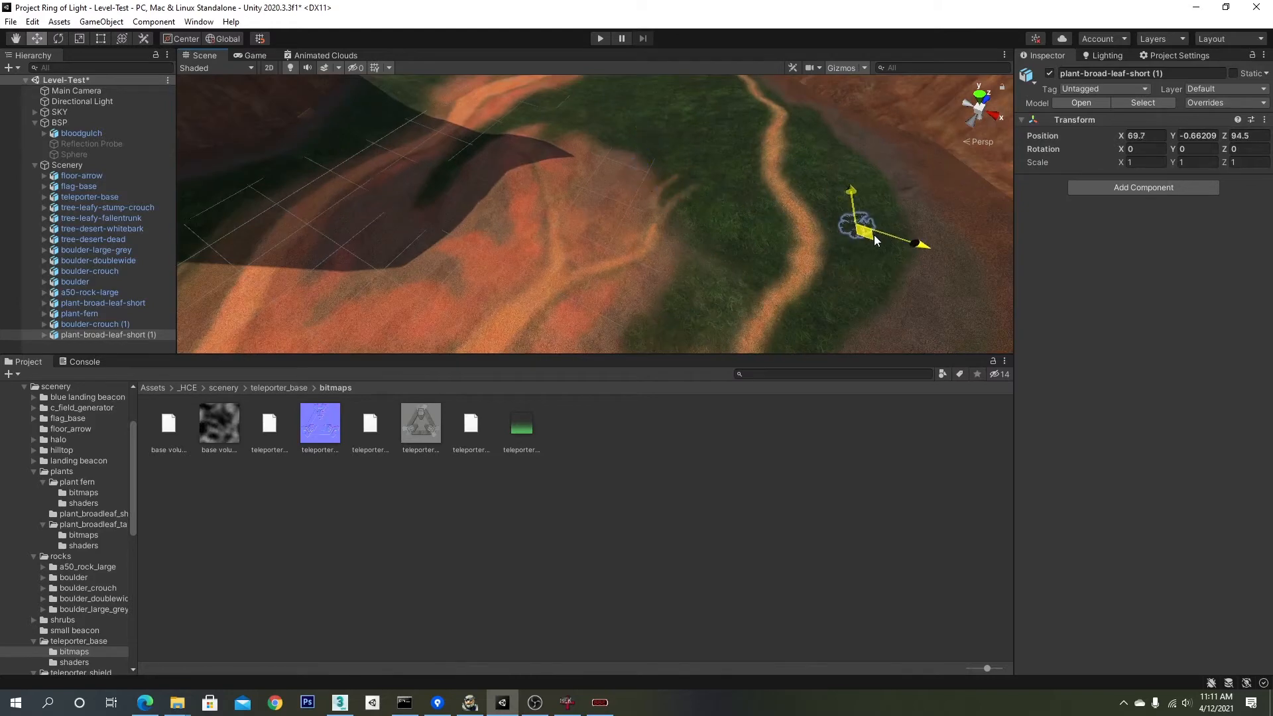
pyautogui.moveTo(885, 242); pyautogui.dragTo(758, 213, button='middle')
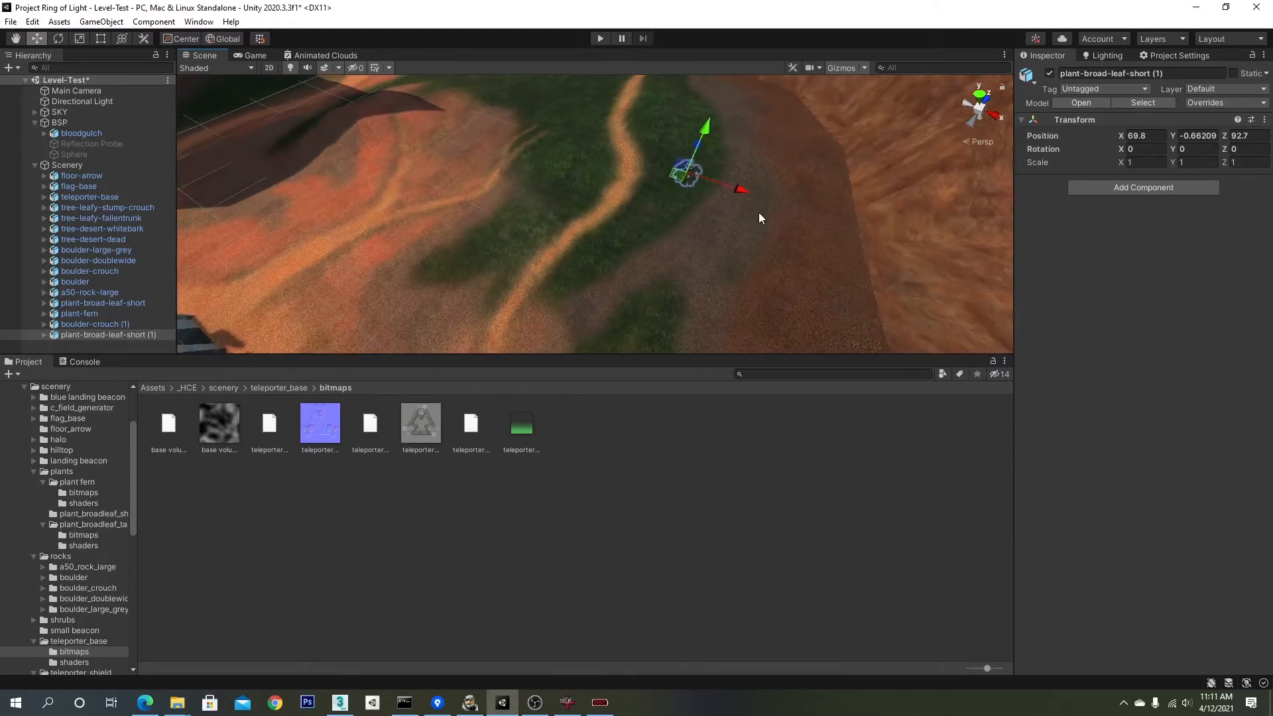
# Step: Raise the duplicated plant above the terrain to about Y 4.12 and shift it to about X 67.3, Z 90.0
pyautogui.scroll(3, 758, 209)
pyautogui.moveTo(758, 209); pyautogui.dragTo(876, 154, button='right')
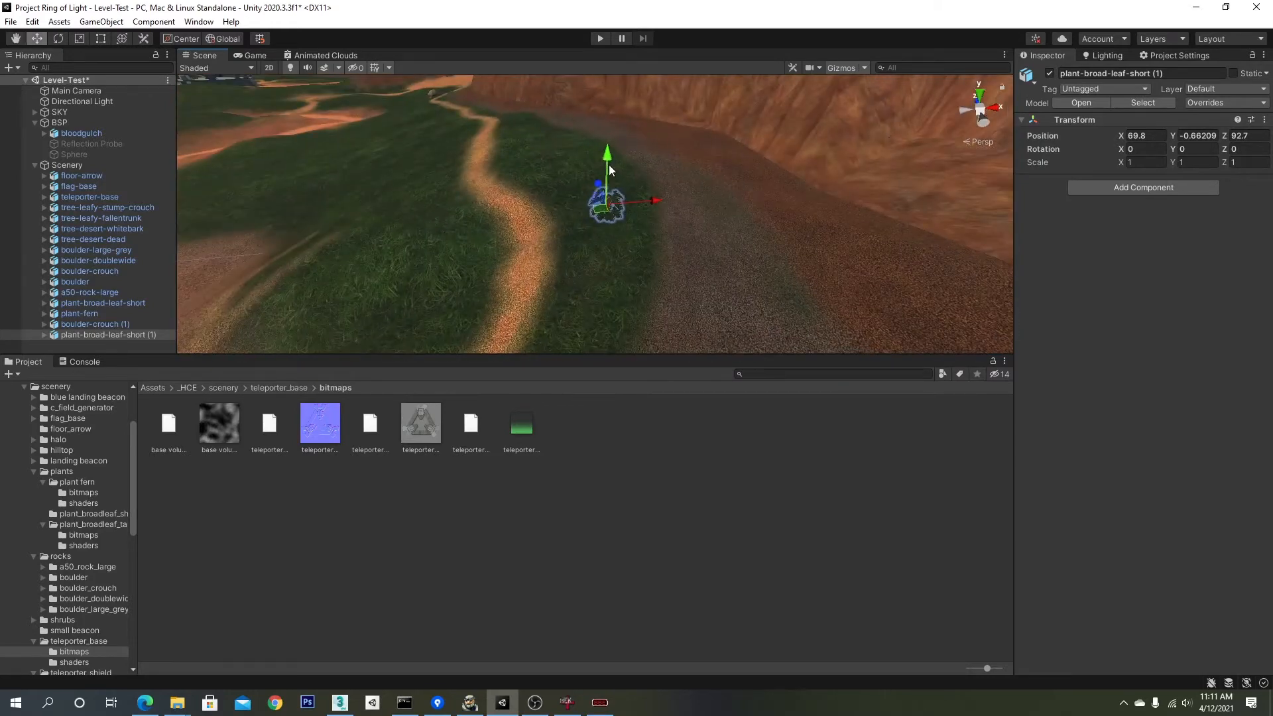
pyautogui.moveTo(608, 165); pyautogui.dragTo(622, 141)
pyautogui.scroll(5, 630, 149)
pyautogui.scroll(-3, 630, 149)
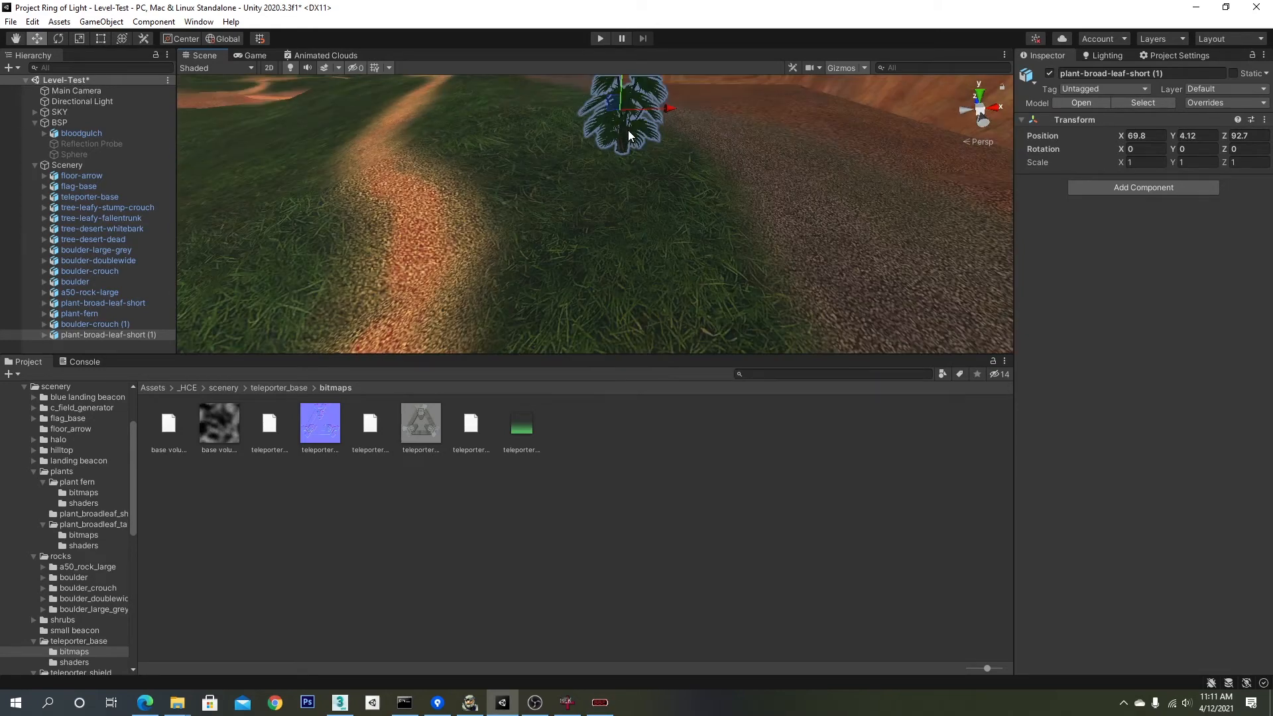
pyautogui.moveTo(615, 108); pyautogui.dragTo(764, 240, button='middle')
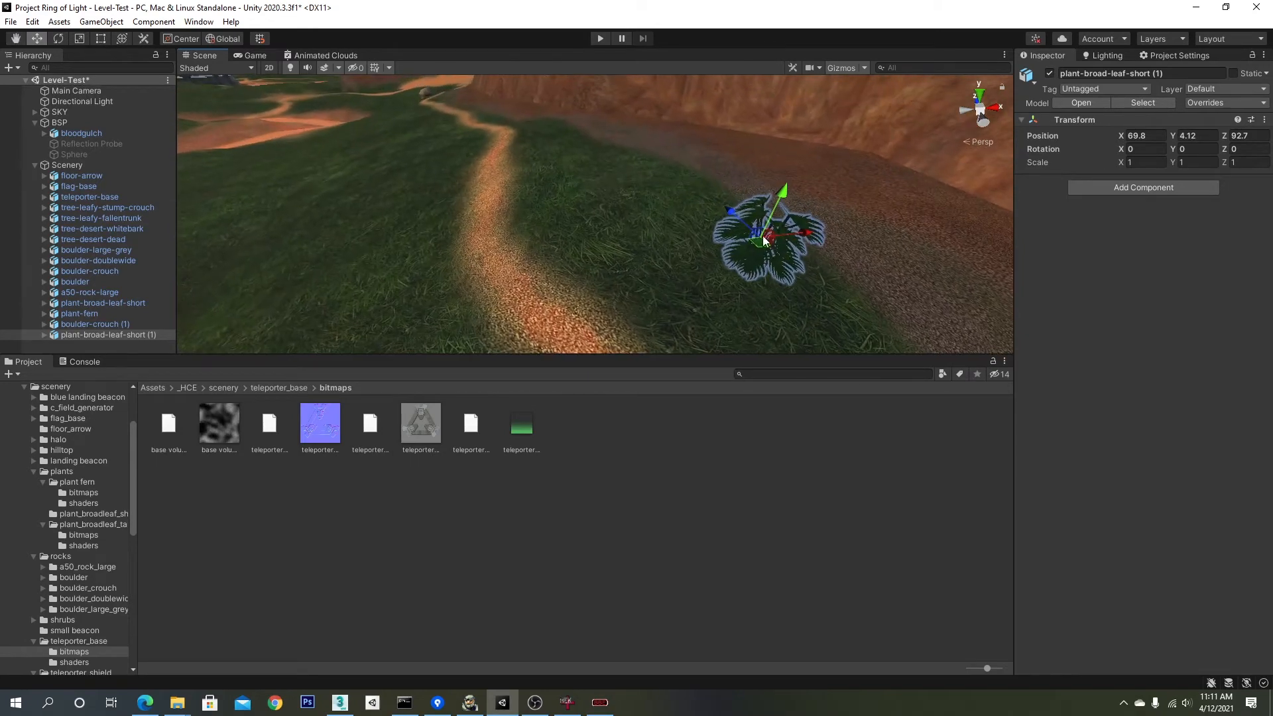
pyautogui.moveTo(766, 290); pyautogui.dragTo(757, 236, button='middle')
# Step: Examine the broad-leaf plant's placement in the Halo game from the ground and from overhead
pyautogui.hotkey('alt', 'Tab')
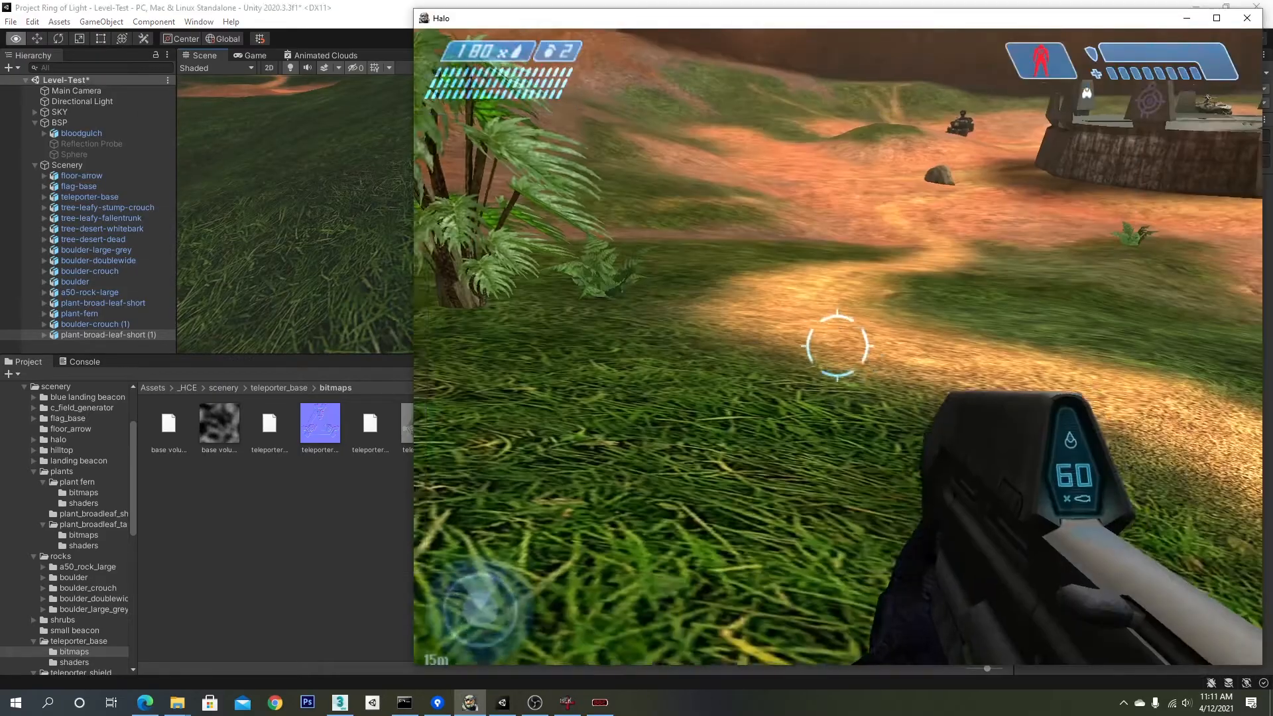
pyautogui.rightClick(838, 345)
pyautogui.press('a')
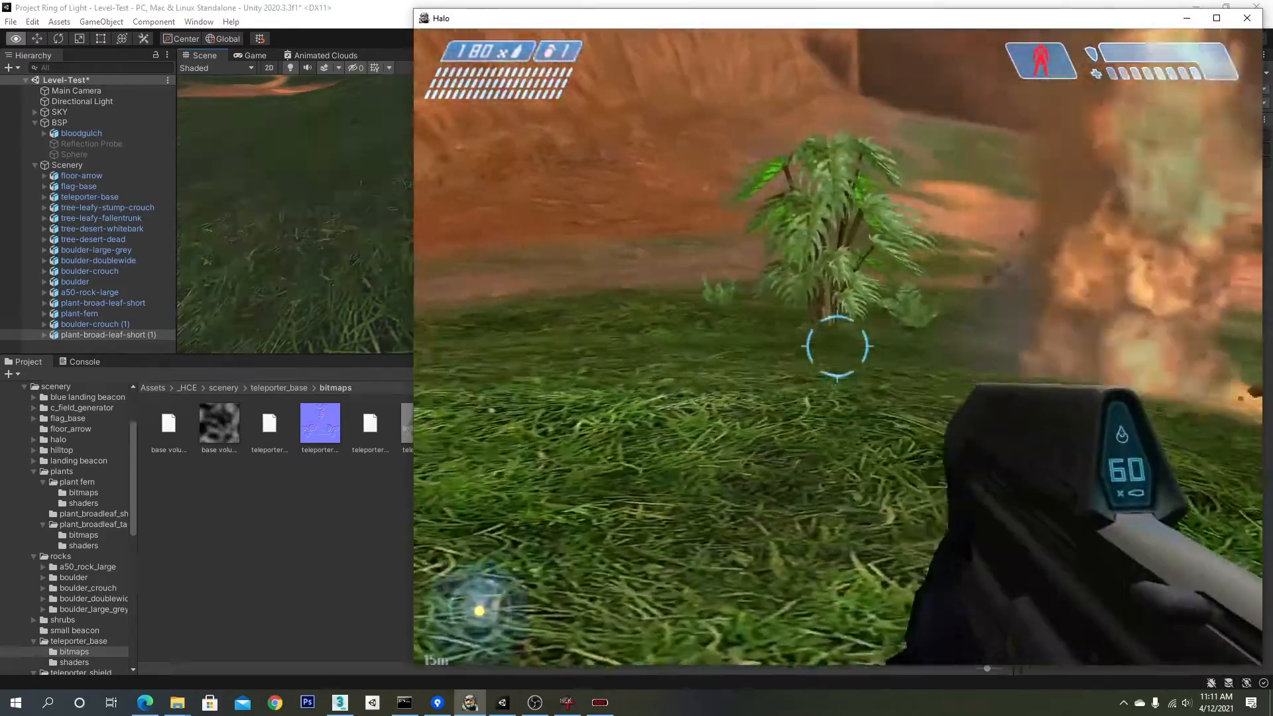
pyautogui.press('w')
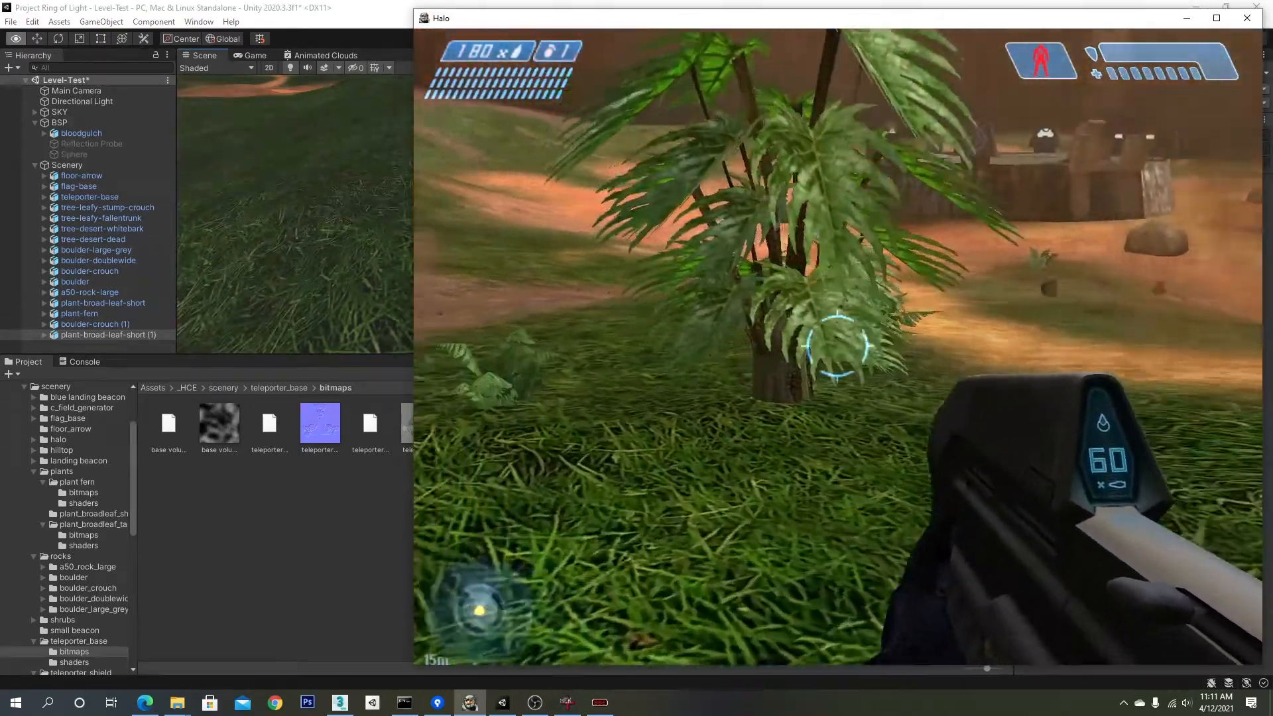
pyautogui.press('w')
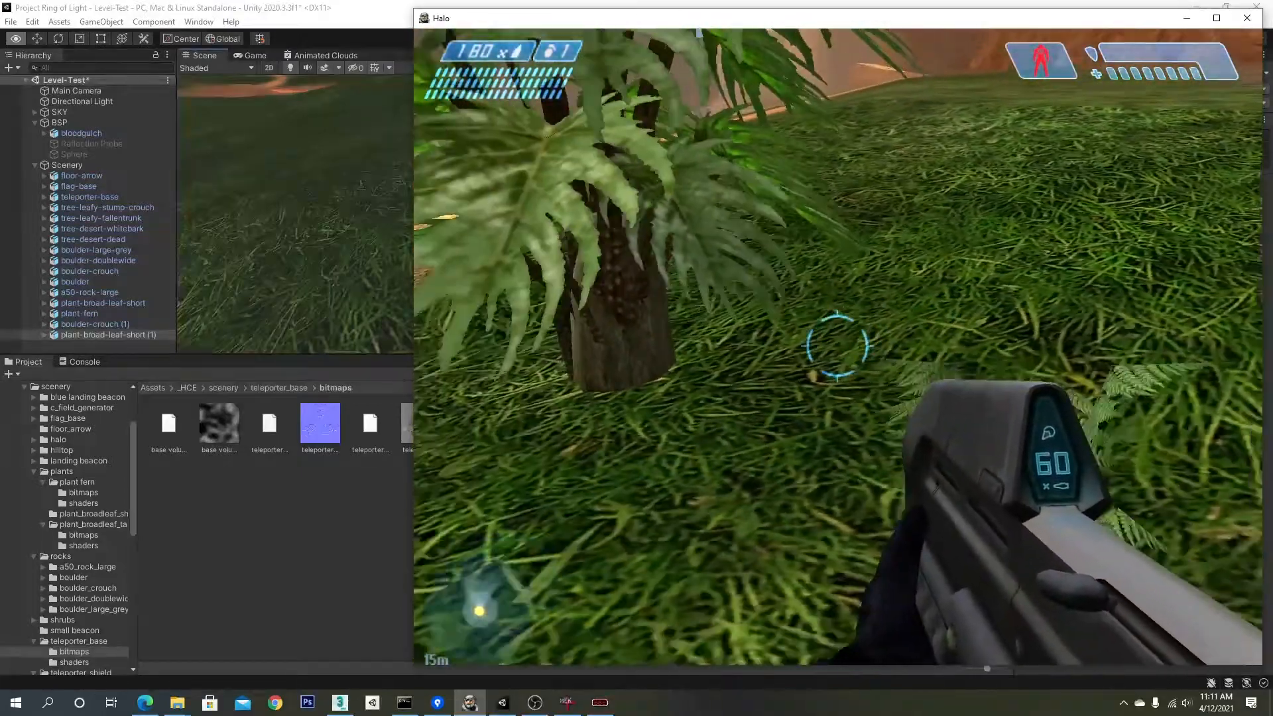
pyautogui.press('s')
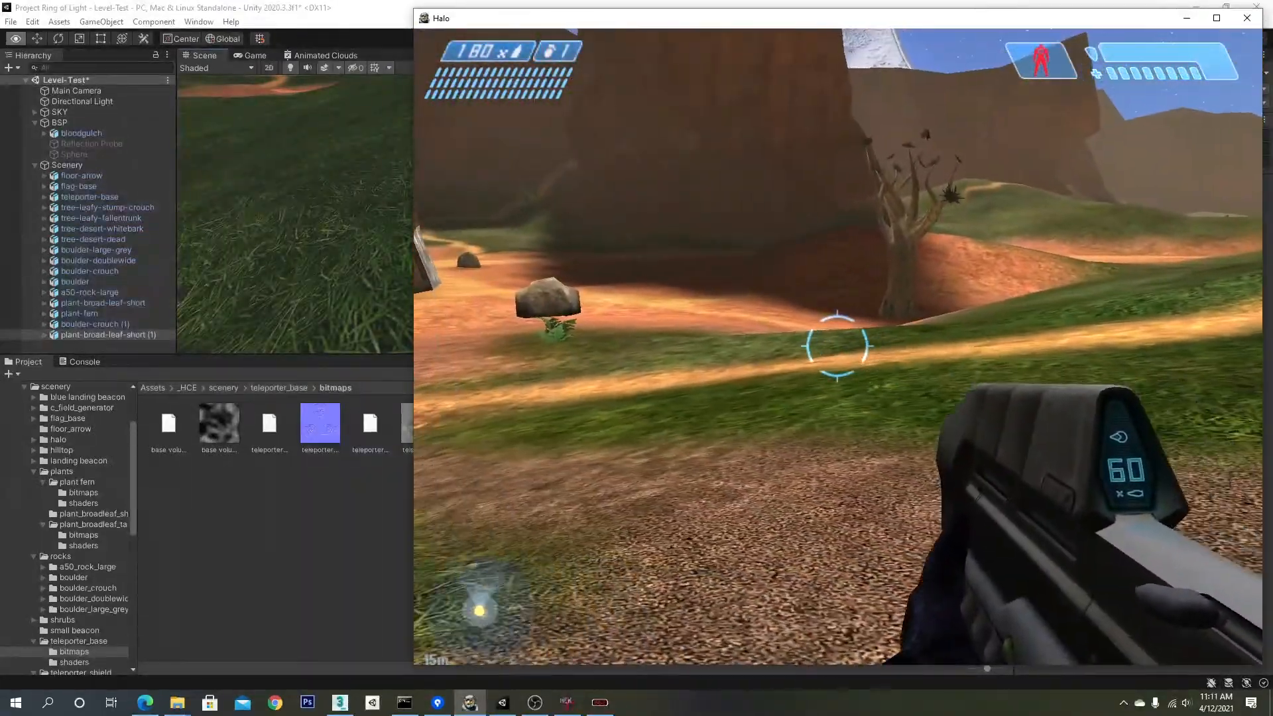
pyautogui.press('`')
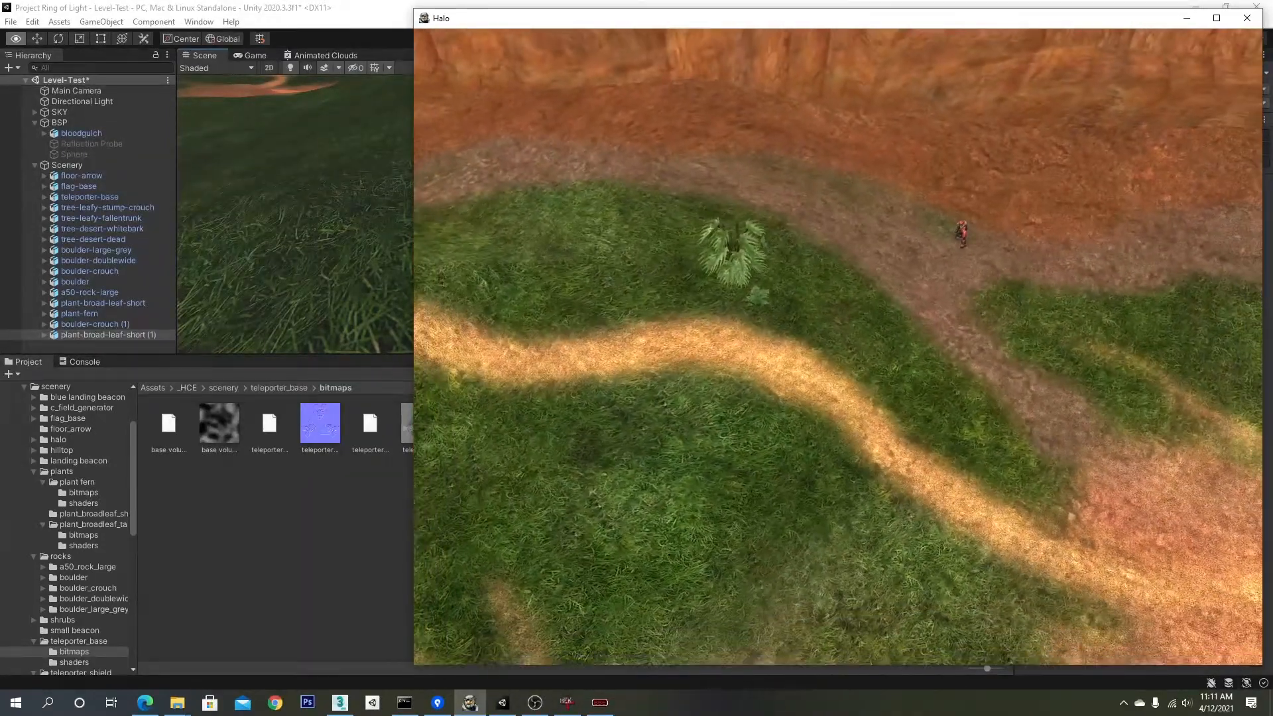
# Step: Reposition the duplicated plant in Unity to match the overhead Halo view, at about X 67.2, Z 87.2
pyautogui.hotkey('alt', 'Tab')
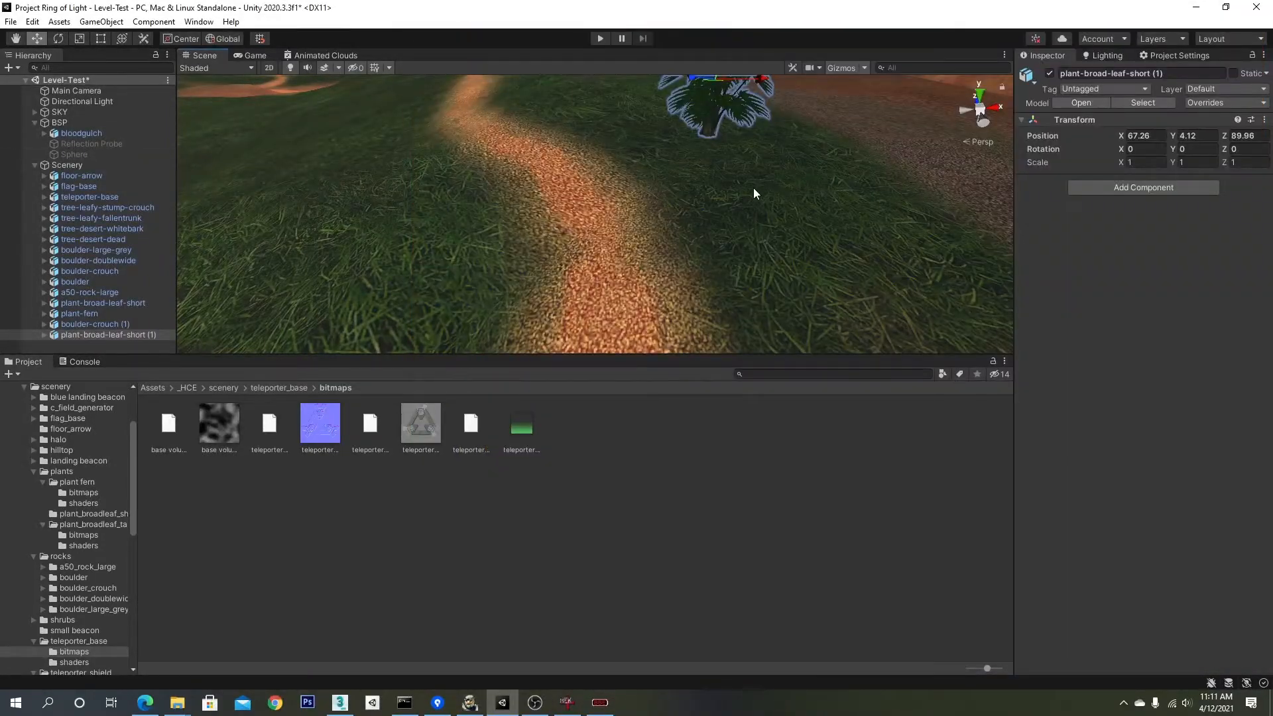
pyautogui.scroll(-6, 755, 187)
pyautogui.moveTo(755, 187); pyautogui.dragTo(745, 275, button='middle')
pyautogui.keyDown('alt'); pyautogui.moveTo(745, 275); pyautogui.dragTo(825, 295); pyautogui.keyUp('alt')
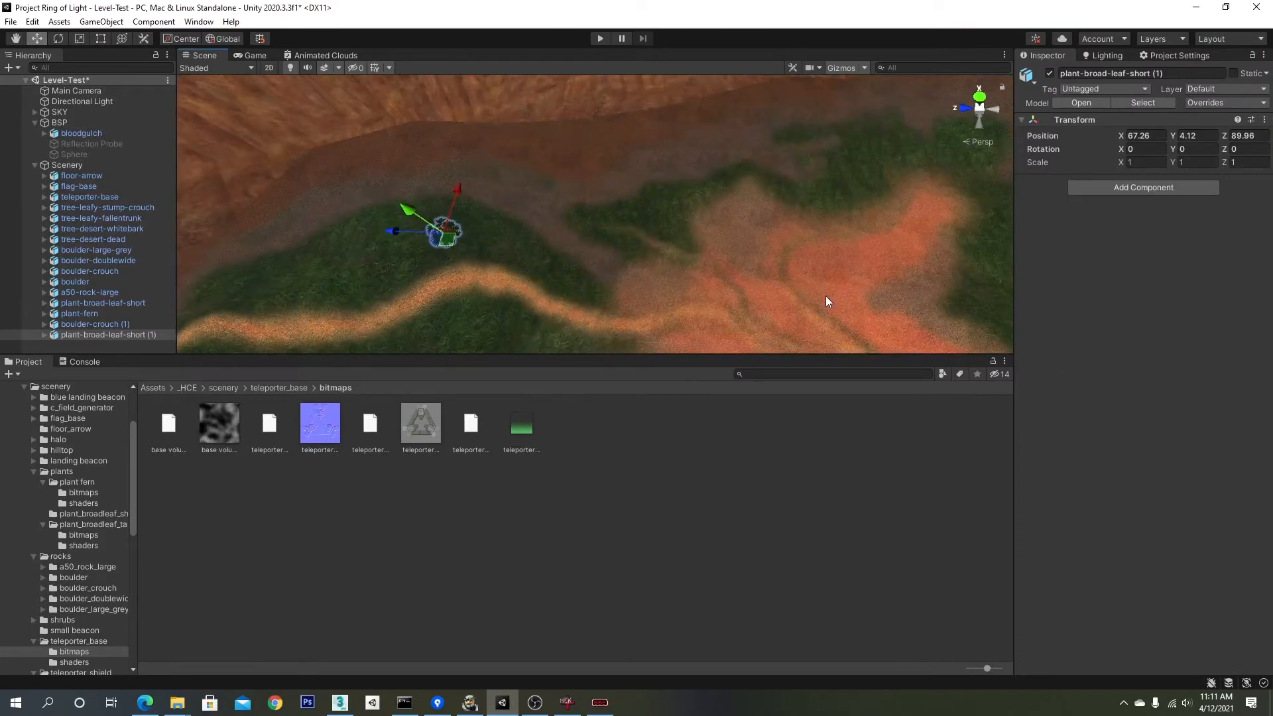
pyautogui.scroll(-4, 826, 296)
pyautogui.moveTo(703, 284); pyautogui.dragTo(697, 254, button='middle')
pyautogui.scroll(3, 740, 260)
pyautogui.scroll(6, 505, 203)
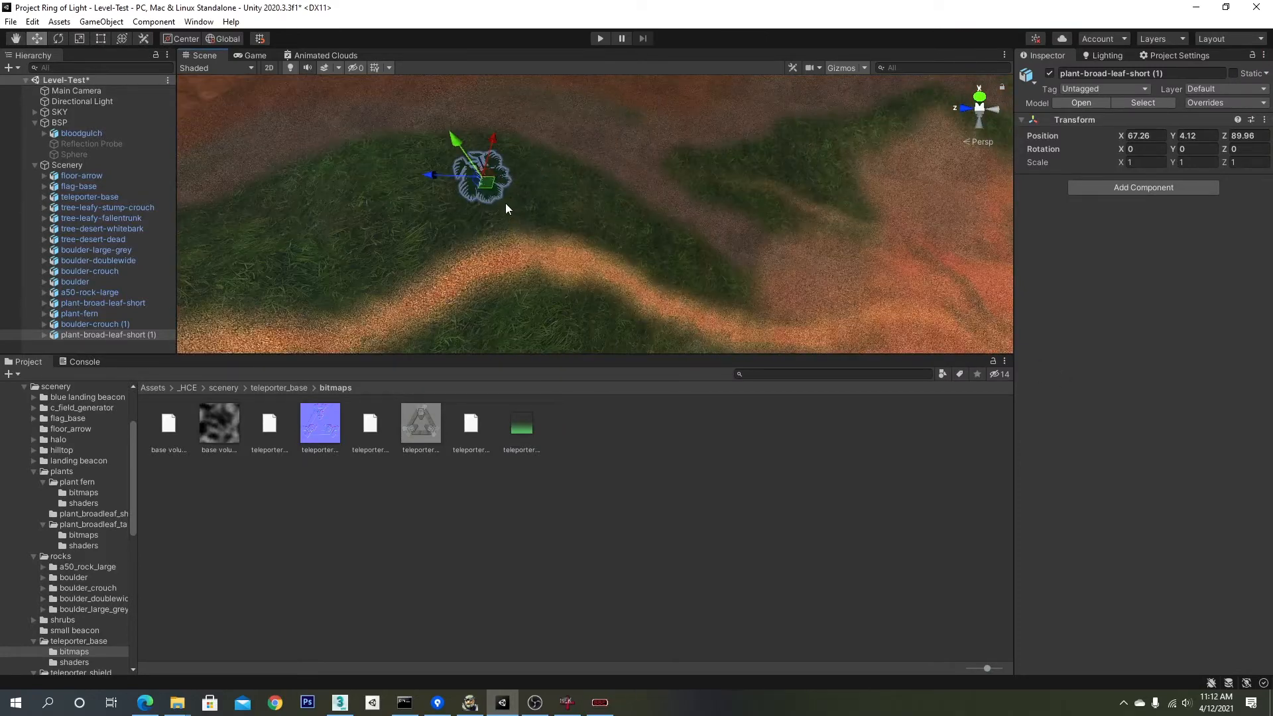
pyautogui.scroll(3, 505, 203)
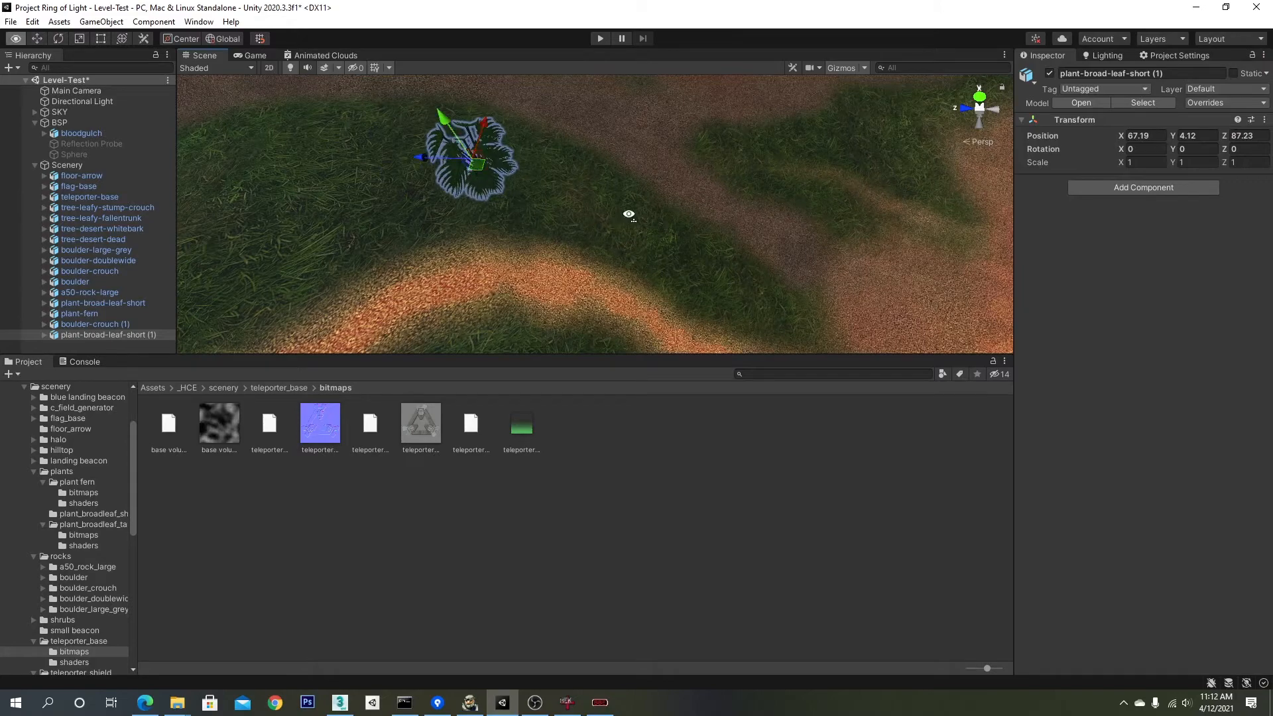
pyautogui.keyDown('alt'); pyautogui.moveTo(629, 214); pyautogui.dragTo(610, 180); pyautogui.keyUp('alt')
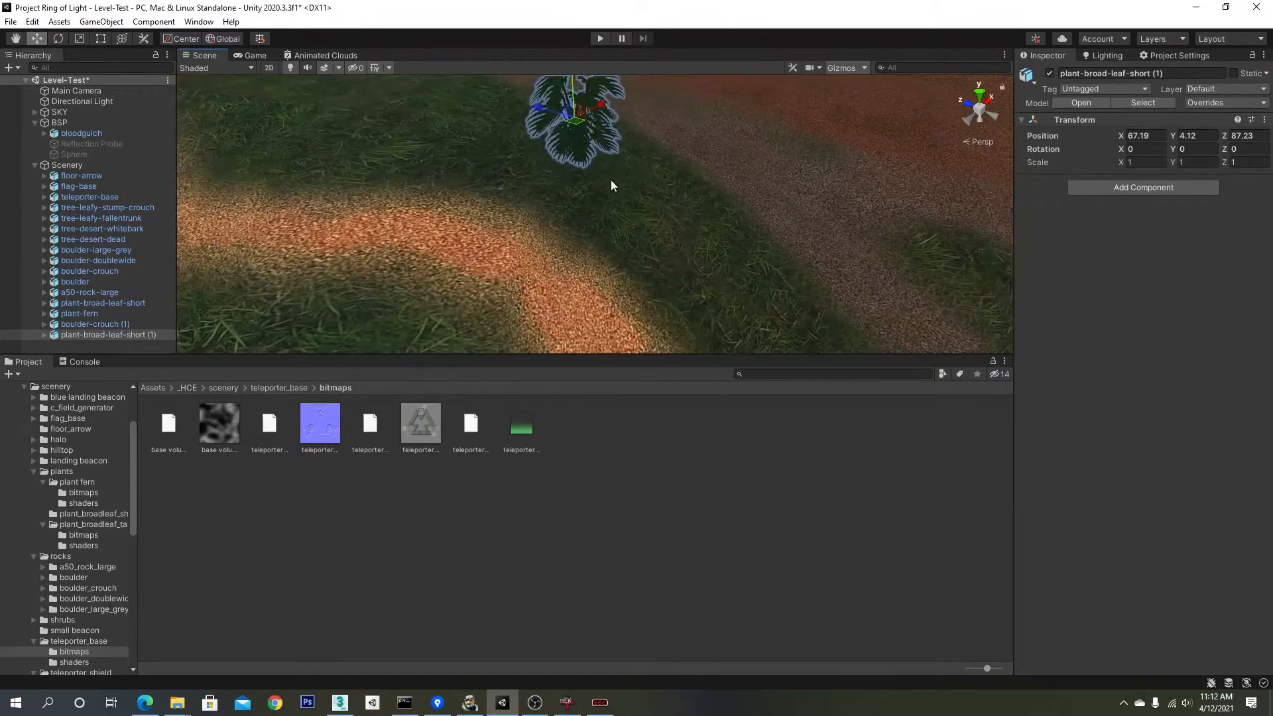
# Step: Enlarge the scene view and lower the duplicated plant towards the grass, to about Y 3.04
pyautogui.scroll(2, 612, 185)
pyautogui.moveTo(611, 185); pyautogui.dragTo(694, 238, button='middle')
pyautogui.keyDown('alt'); pyautogui.moveTo(695, 238); pyautogui.dragTo(702, 264); pyautogui.keyUp('alt')
pyautogui.moveTo(701, 264); pyautogui.dragTo(660, 146, button='middle')
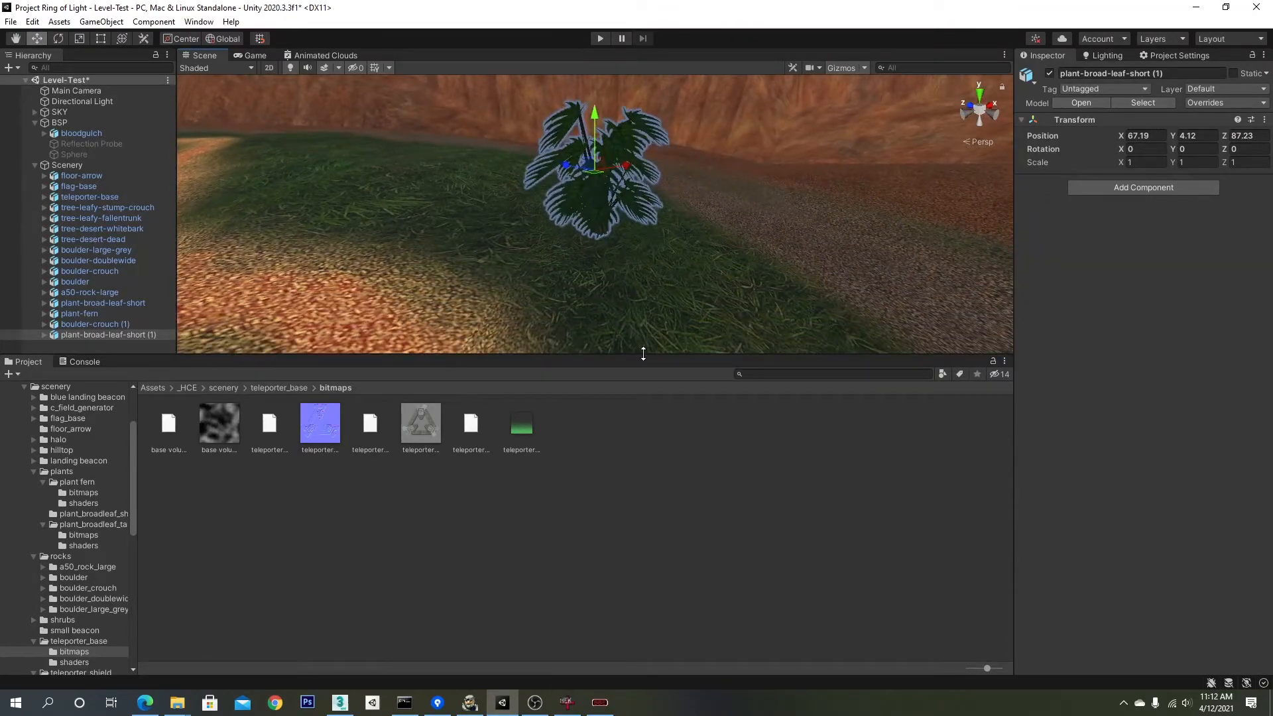
pyautogui.moveTo(643, 353); pyautogui.dragTo(646, 434)
pyautogui.scroll(2, 655, 358)
pyautogui.scroll(-1, 630, 232)
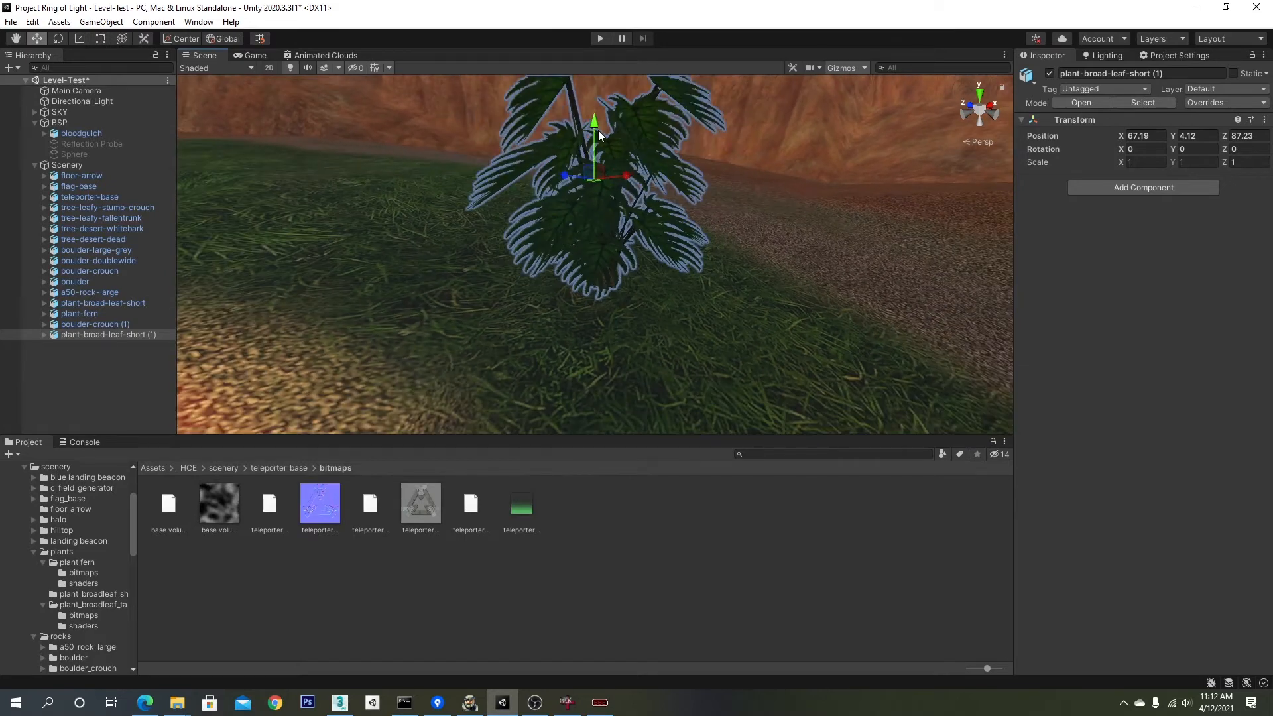
pyautogui.moveTo(596, 244); pyautogui.dragTo(596, 234)
pyautogui.moveTo(616, 242)
pyautogui.keyDown('alt'); pyautogui.mouseDown()
pyautogui.moveTo(594, 256)
pyautogui.moveTo(628, 252)
pyautogui.mouseUp(); pyautogui.keyUp('alt')
pyautogui.moveTo(627, 252); pyautogui.dragTo(523, 185, button='middle')
pyautogui.moveTo(564, 174); pyautogui.dragTo(601, 134)
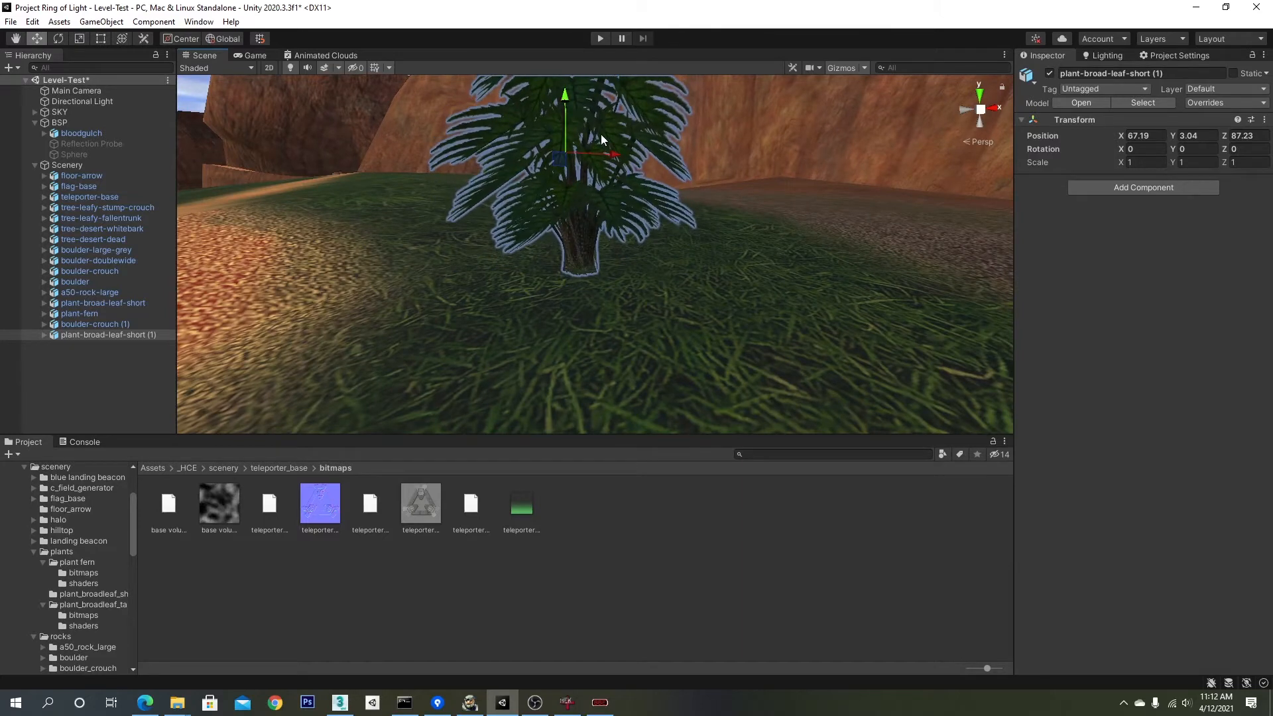
# Step: Duplicate the plant-fern model and move the copy across the level to the grass near the broad-leaf plant, about X 65.4, Z 75.7
pyautogui.scroll(-5, 682, 245)
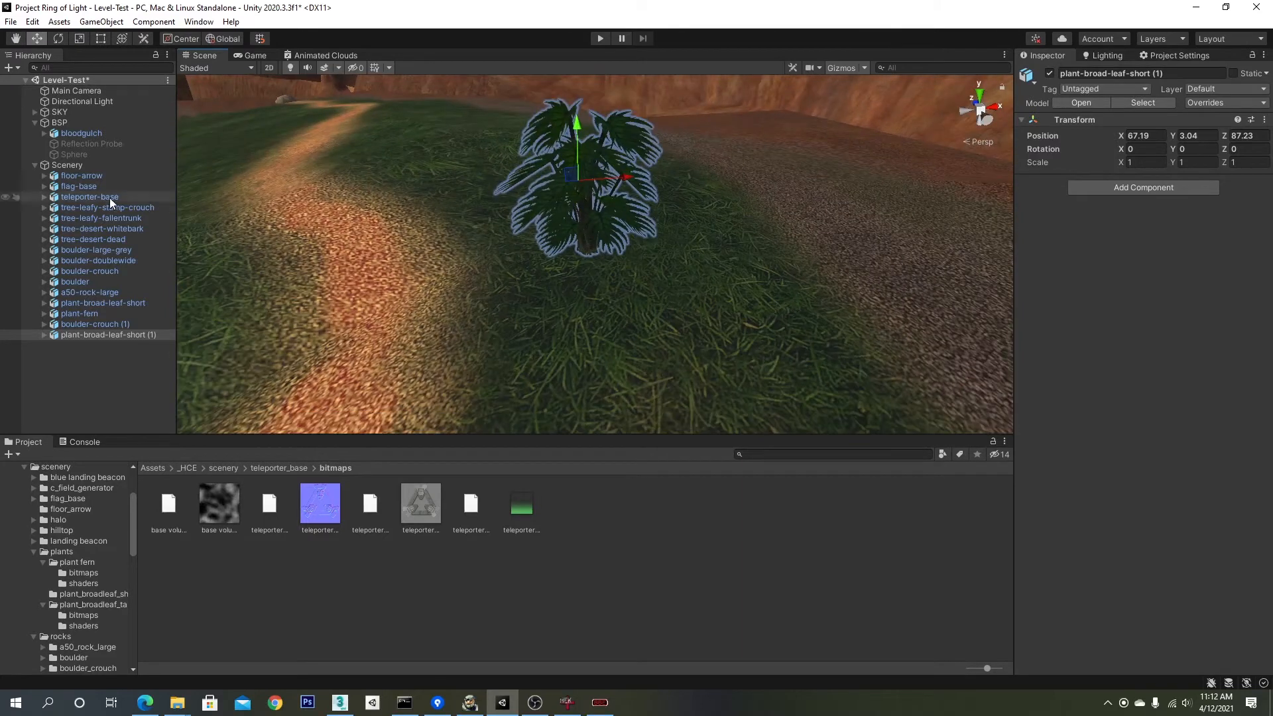
pyautogui.click(102, 316)
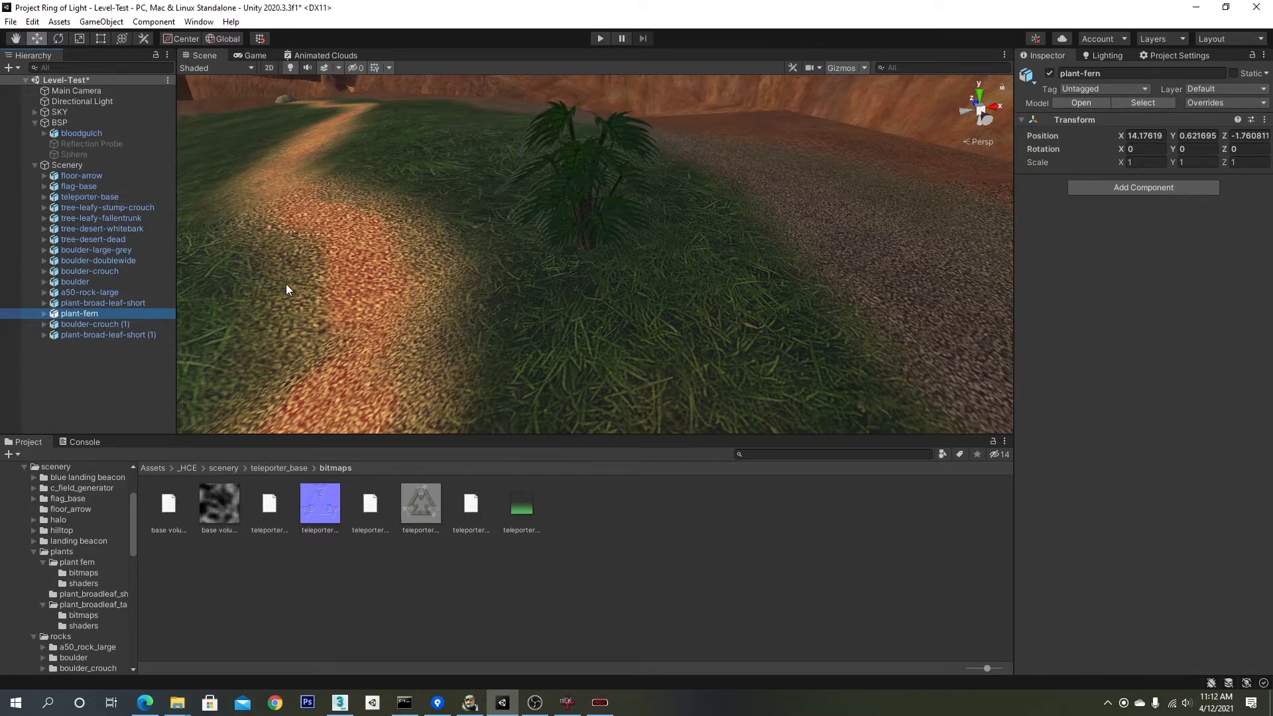
pyautogui.hotkey('ctrl', 'd')
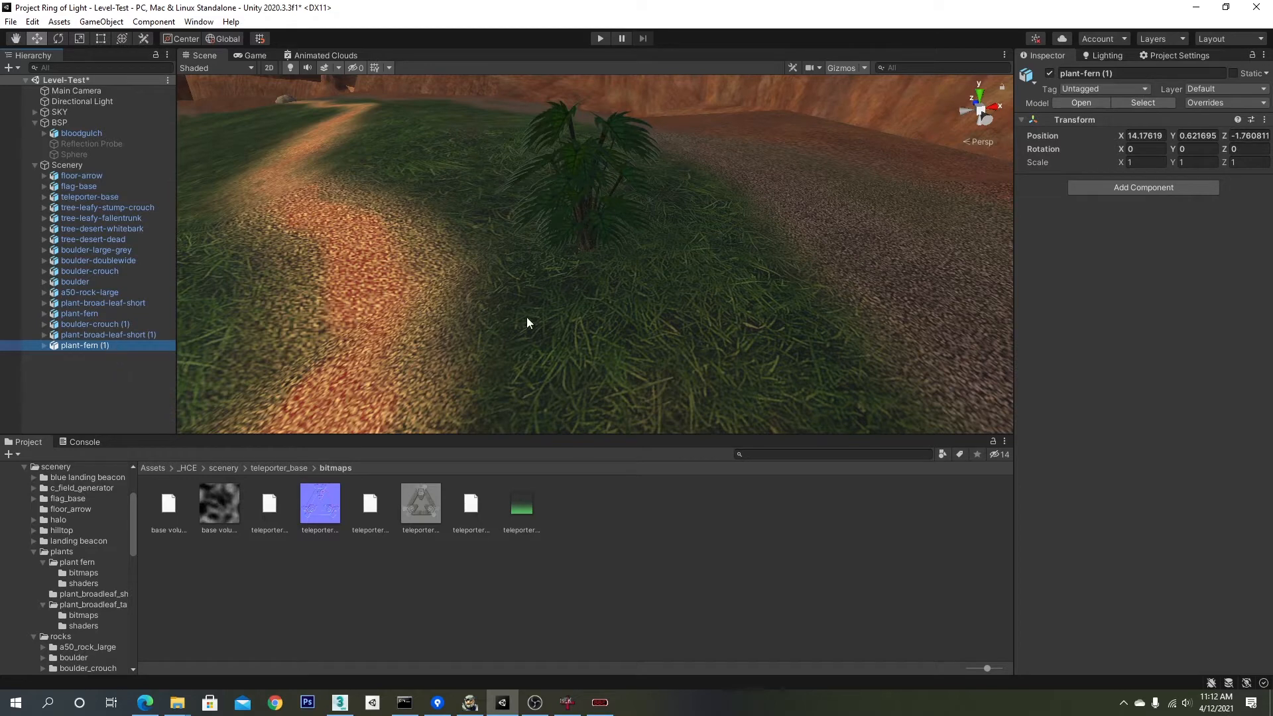
pyautogui.scroll(-5, 611, 305)
pyautogui.moveTo(611, 304); pyautogui.dragTo(809, 273, button='right')
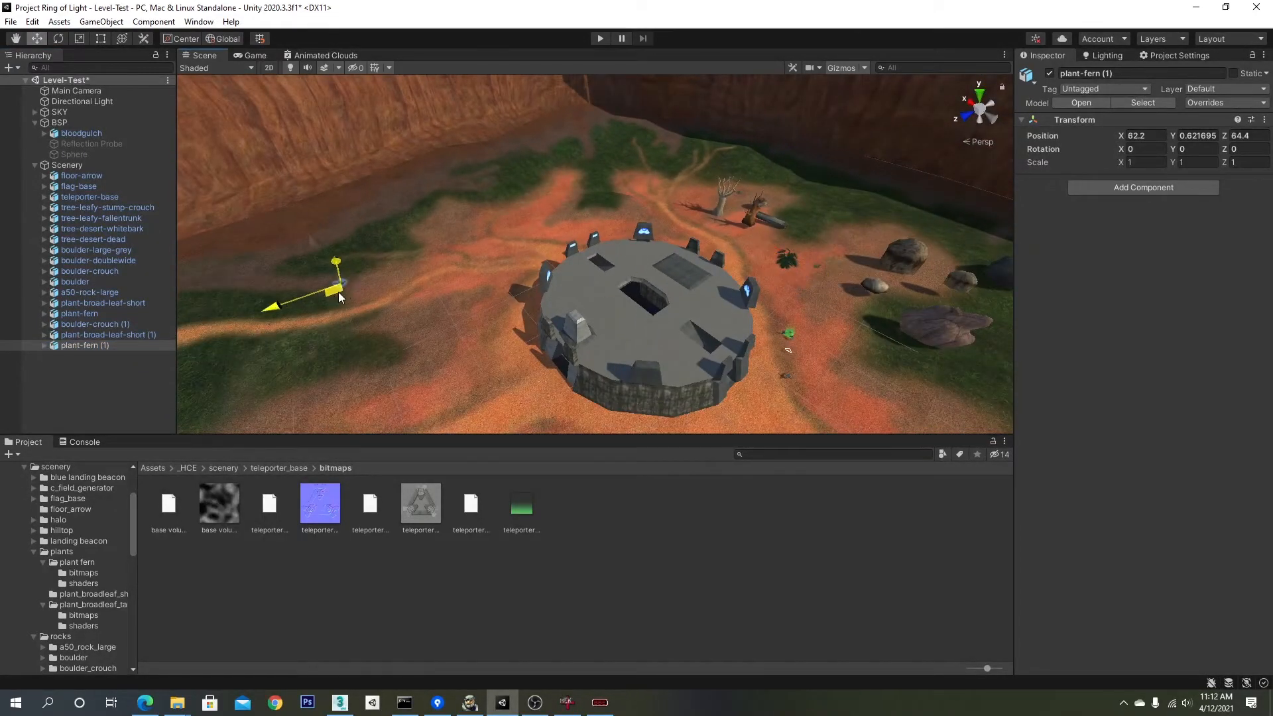
pyautogui.press('f')
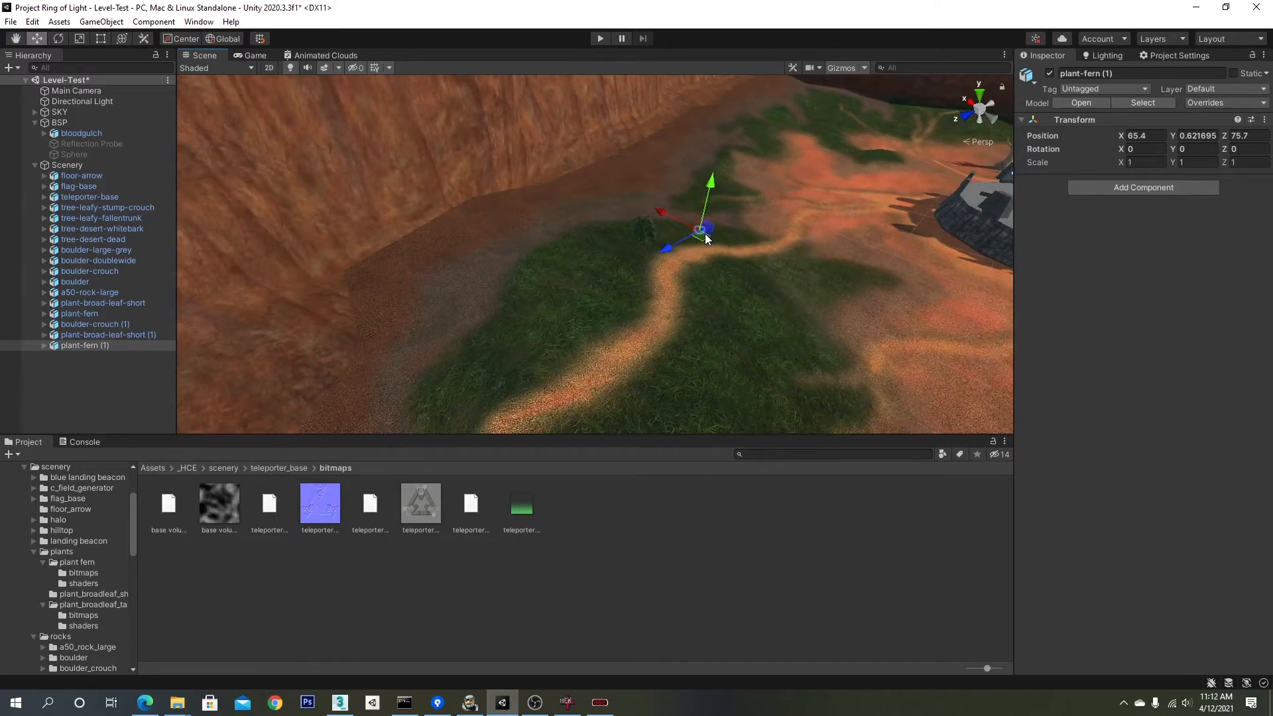
# Step: Shift the duplicated fern to about X 73.7, Z 83.9 and raise it above the terrain to about Y 4.3
pyautogui.moveTo(705, 234); pyautogui.dragTo(591, 218)
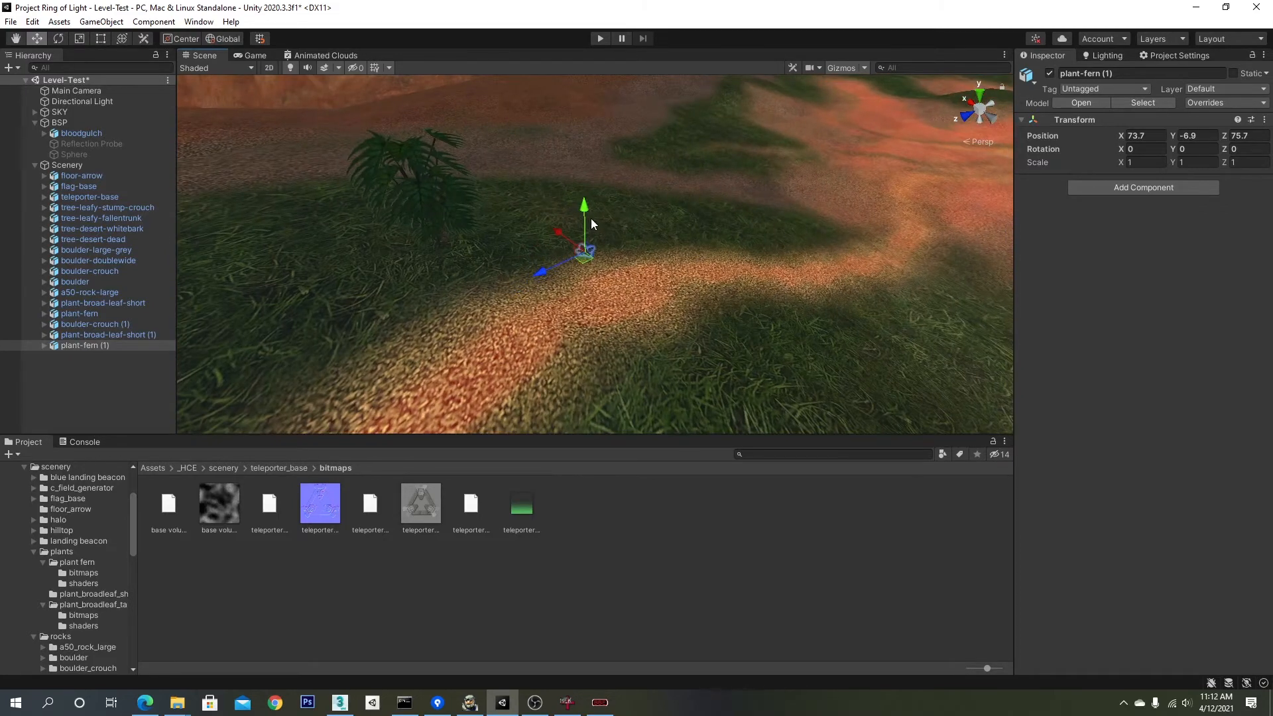
pyautogui.moveTo(611, 66); pyautogui.dragTo(612, 65)
pyautogui.moveTo(630, 77); pyautogui.dragTo(598, 172, button='middle')
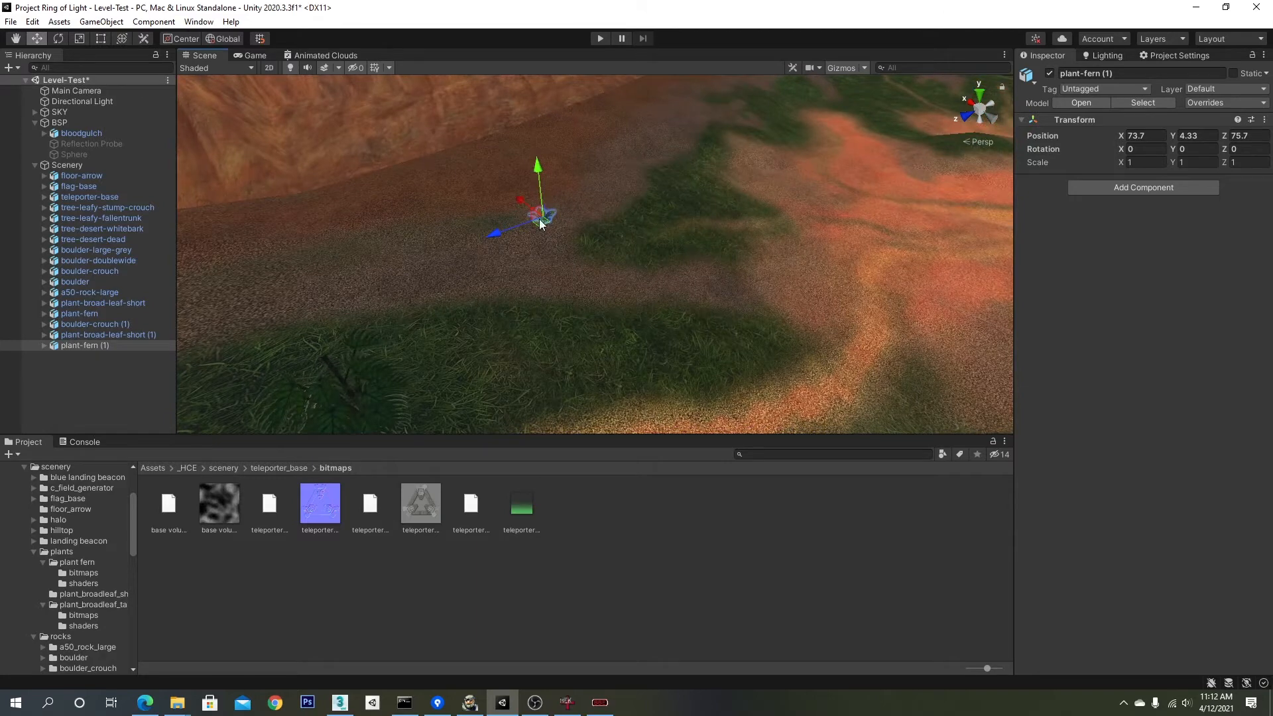
pyautogui.keyDown('alt'); pyautogui.moveTo(589, 344); pyautogui.dragTo(530, 263); pyautogui.keyUp('alt')
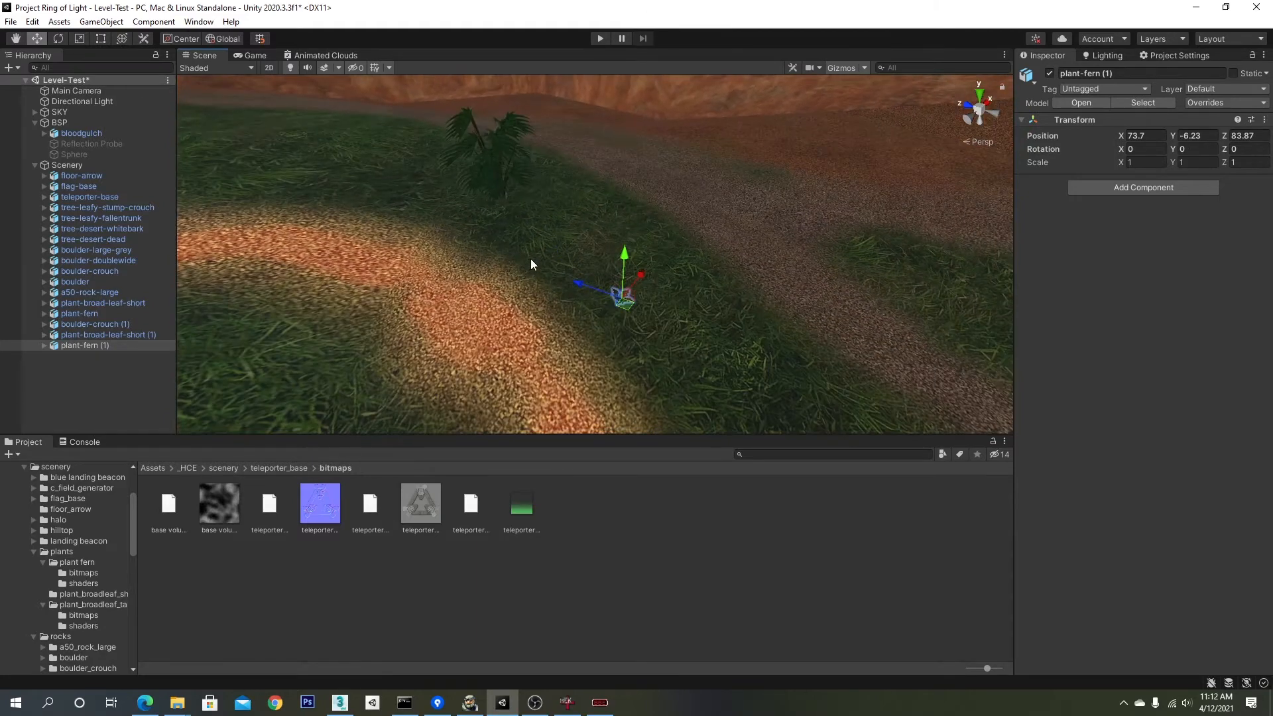
pyautogui.moveTo(642, 127); pyautogui.dragTo(642, 129)
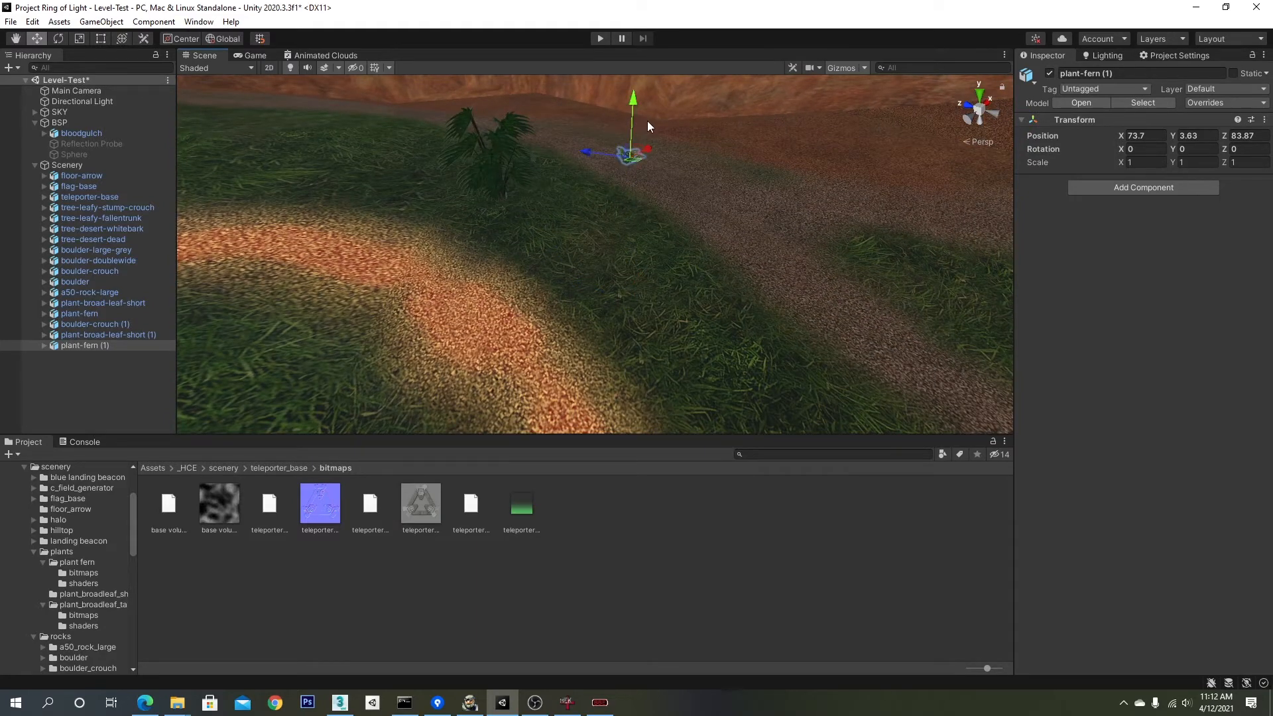
pyautogui.scroll(4, 647, 121)
pyautogui.moveTo(666, 136); pyautogui.dragTo(658, 157, button='middle')
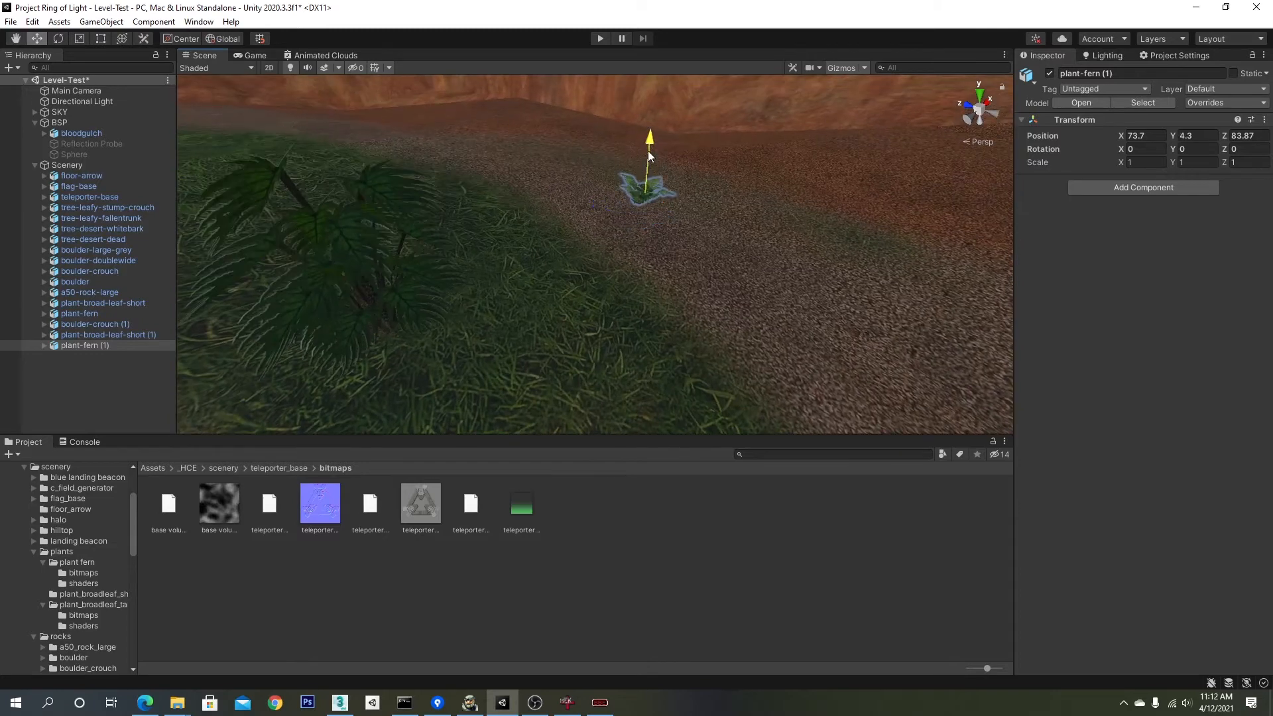
# Step: Move the duplicated fern beside the broad-leaf plant, at about X 68.8, Y 4.97, Z 82.9
pyautogui.keyDown('alt'); pyautogui.moveTo(683, 194); pyautogui.dragTo(605, 326); pyautogui.keyUp('alt')
pyautogui.keyDown('alt'); pyautogui.moveTo(604, 327); pyautogui.dragTo(577, 299); pyautogui.keyUp('alt')
pyautogui.moveTo(577, 299); pyautogui.dragTo(606, 285, button='middle')
pyautogui.scroll(-6, 614, 293)
pyautogui.moveTo(615, 291)
pyautogui.mouseDown(button='right')
pyautogui.moveTo(338, 268)
pyautogui.moveTo(620, 267)
pyautogui.mouseUp(button='right')
pyautogui.keyDown('alt'); pyautogui.moveTo(619, 267); pyautogui.dragTo(681, 272); pyautogui.keyUp('alt')
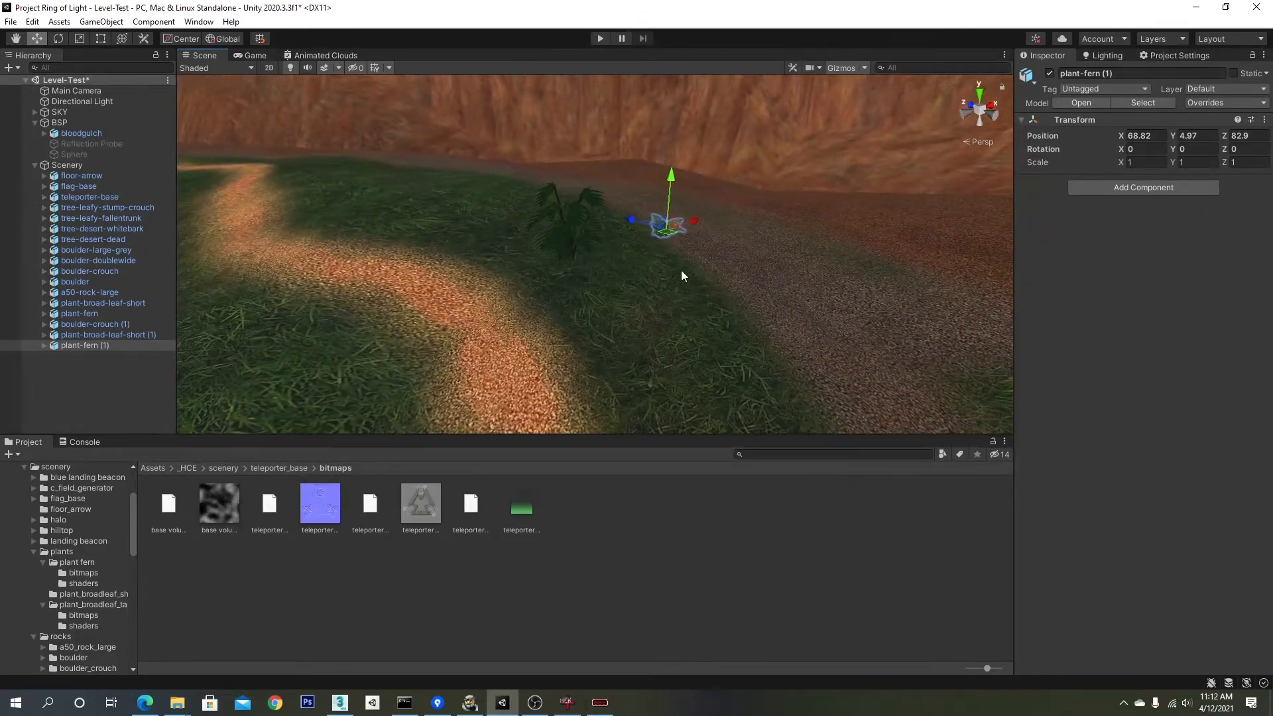
pyautogui.scroll(3, 681, 270)
pyautogui.moveTo(740, 294)
pyautogui.mouseDown(button='right')
pyautogui.moveTo(685, 301)
pyautogui.moveTo(724, 285)
pyautogui.mouseUp(button='right')
pyautogui.moveTo(724, 285); pyautogui.dragTo(730, 285, button='middle')
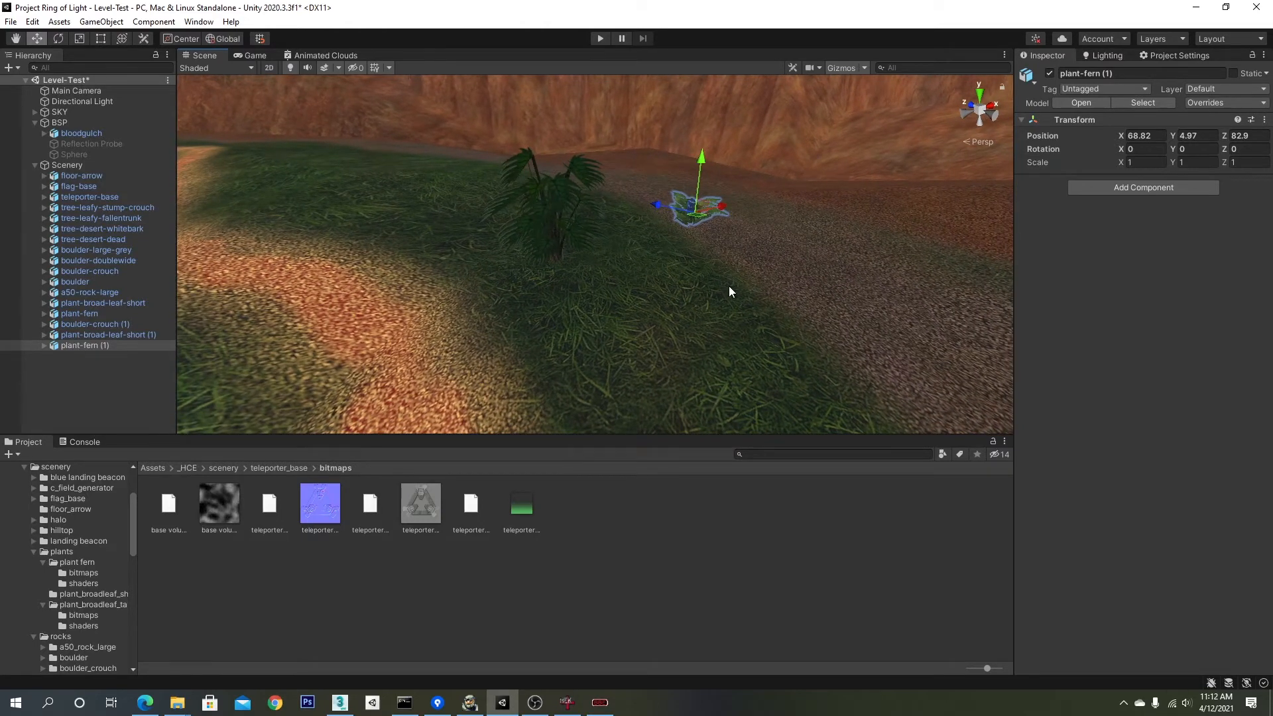
pyautogui.moveTo(730, 288); pyautogui.dragTo(665, 295, button='right')
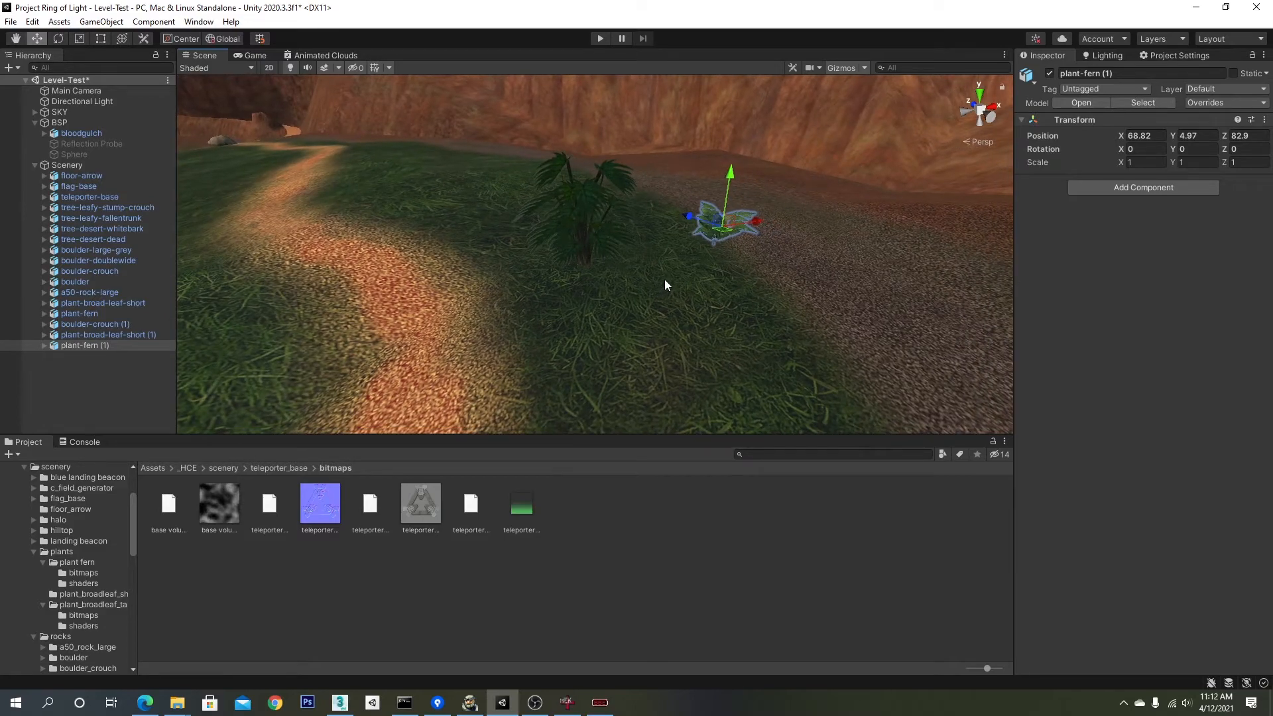
# Step: Check the Halo game for fern placement, then duplicate the fern in Unity and move the copy to about X 43.3, Z 72.8
pyautogui.hotkey('alt', 'Tab')
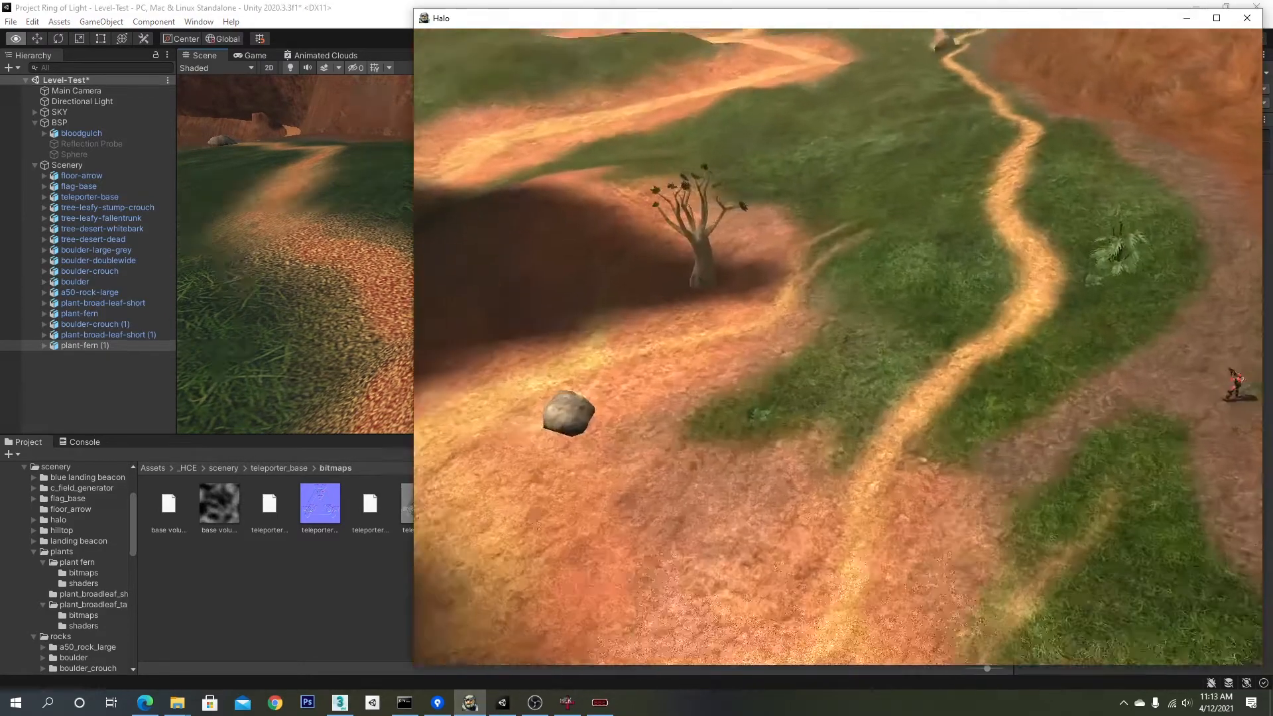
pyautogui.hotkey('alt', 'Tab')
pyautogui.hotkey('ctrl', 'd')
pyautogui.moveTo(703, 341); pyautogui.dragTo(650, 286, button='right')
pyautogui.moveTo(648, 211); pyautogui.dragTo(647, 225)
pyautogui.moveTo(647, 225); pyautogui.dragTo(594, 310, button='right')
pyautogui.moveTo(862, 192); pyautogui.dragTo(569, 297)
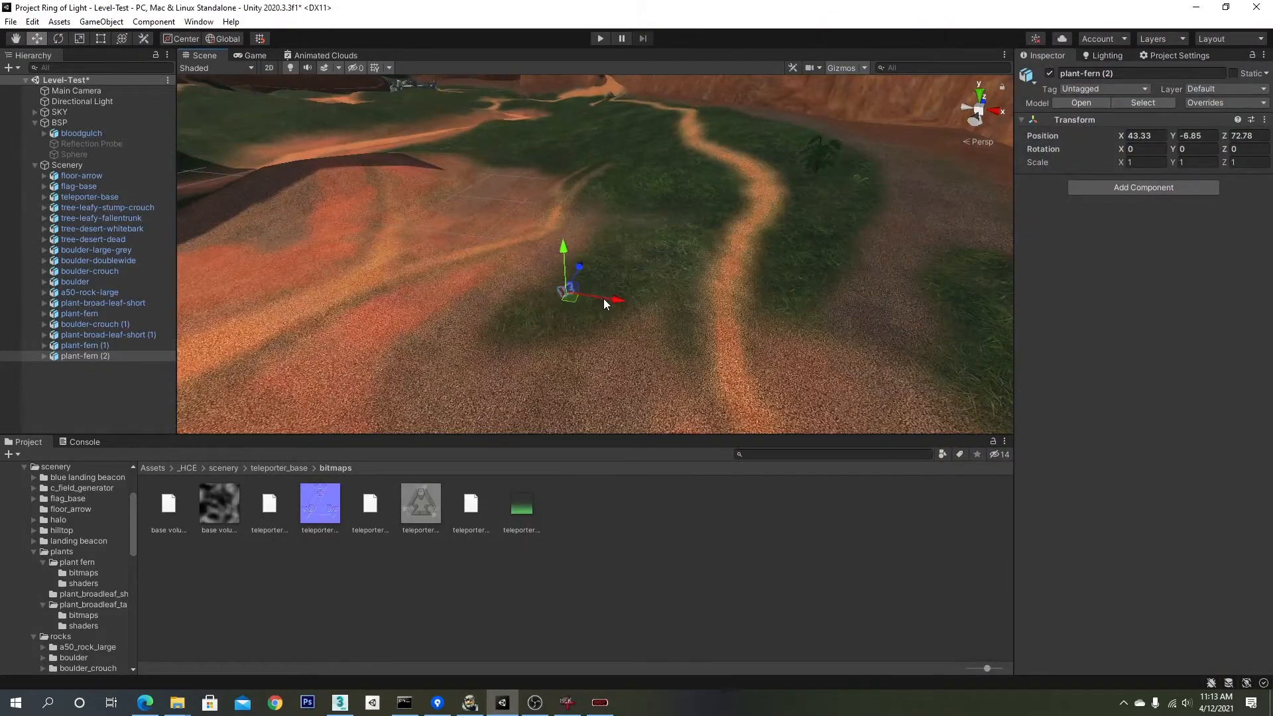
# Step: Duplicate the fern again and set the third copy onto the grass at about X 45.8, Y -1.08, Z 64.8
pyautogui.hotkey('ctrl', 'd')
pyautogui.moveTo(603, 298); pyautogui.dragTo(603, 371, button='right')
pyautogui.moveTo(630, 219); pyautogui.dragTo(623, 259)
pyautogui.moveTo(670, 371); pyautogui.dragTo(664, 318, button='right')
pyautogui.moveTo(637, 212); pyautogui.dragTo(638, 276)
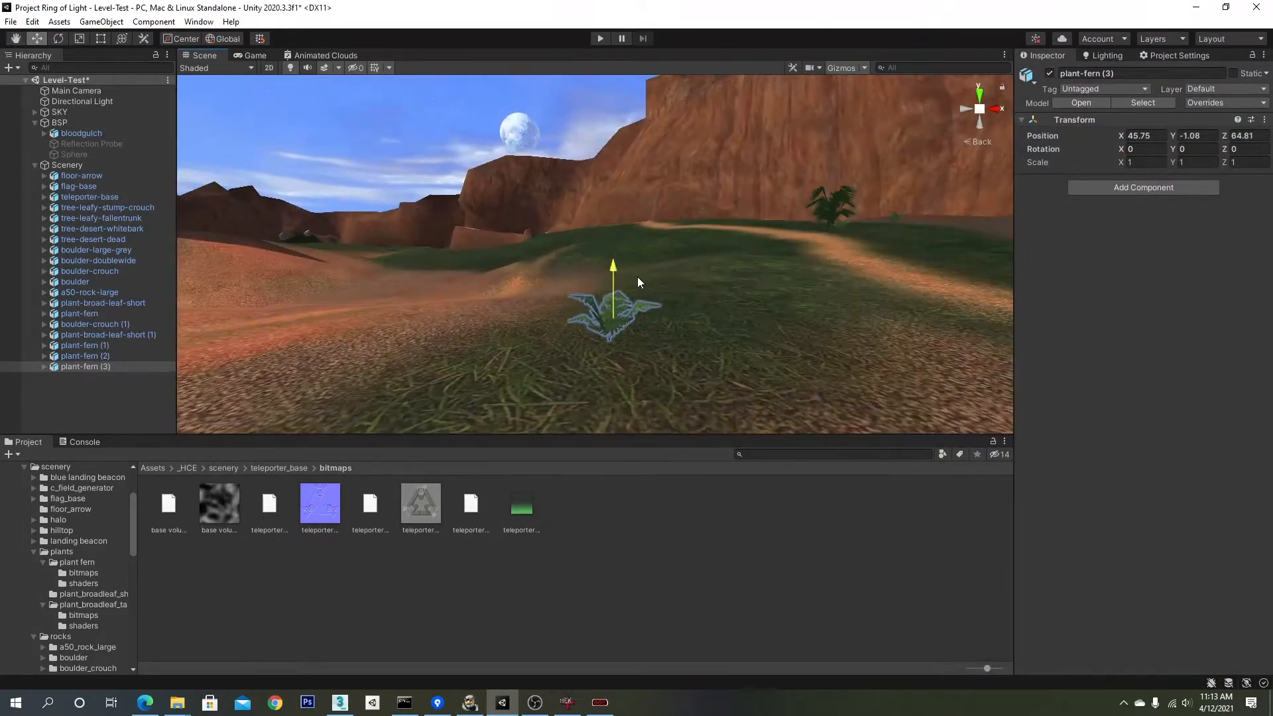
# Step: Duplicate the tree-desert-whitebark model and place the copy on the dirt beyond the base, at about X 36.1, Z 80.0
pyautogui.moveTo(638, 276); pyautogui.dragTo(557, 285, button='right')
pyautogui.click(389, 241)
pyautogui.hotkey('ctrl', 'd')
pyautogui.moveTo(425, 246); pyautogui.dragTo(637, 259, button='right')
pyautogui.moveTo(597, 252); pyautogui.dragTo(690, 193)
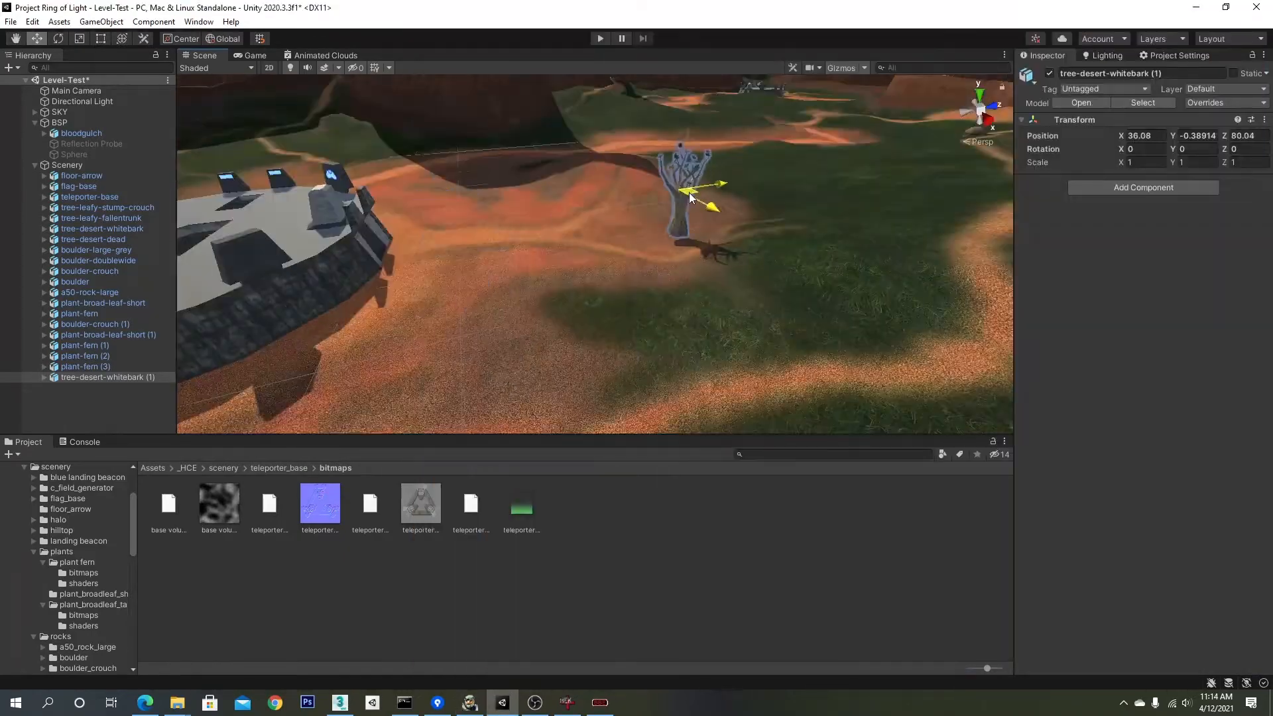
pyautogui.moveTo(688, 142); pyautogui.dragTo(688, 174)
# Step: Duplicate the boulder model and position the copy on the ground between the base and the whitebark tree
pyautogui.moveTo(690, 199); pyautogui.dragTo(513, 193, button='right')
pyautogui.click(514, 192)
pyautogui.hotkey('ctrl', 'd')
pyautogui.moveTo(508, 191); pyautogui.dragTo(636, 212)
pyautogui.moveTo(637, 212); pyautogui.dragTo(691, 225, button='right')
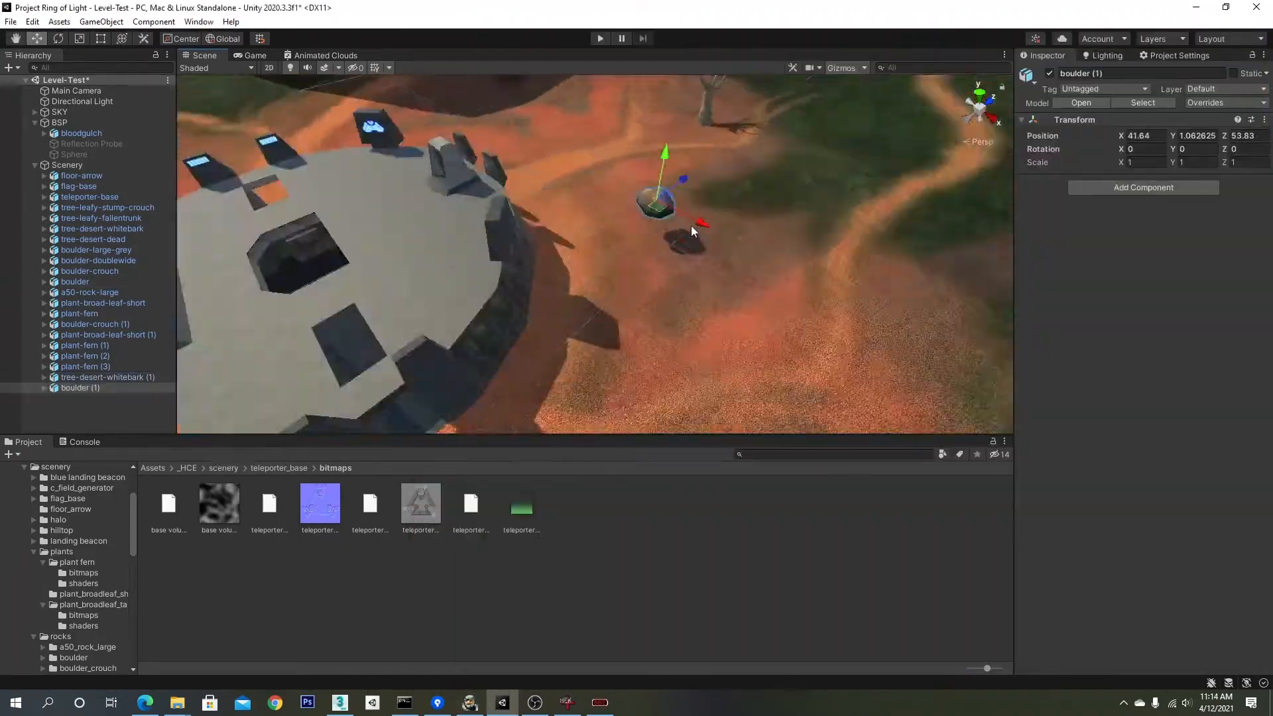
pyautogui.moveTo(657, 207); pyautogui.dragTo(597, 226)
pyautogui.moveTo(597, 226); pyautogui.dragTo(676, 199, button='right')
pyautogui.moveTo(677, 199); pyautogui.dragTo(694, 301)
# Step: Check the boulders in Halo, then duplicate boulder-crouch in Unity and move the copy beside the base
pyautogui.hotkey('alt', 'Tab')
pyautogui.moveTo(693, 301); pyautogui.dragTo(423, 240, button='right')
pyautogui.hotkey('alt', 'Tab')
pyautogui.click(424, 173)
pyautogui.hotkey('ctrl', 'd')
pyautogui.moveTo(424, 174); pyautogui.dragTo(631, 260)
pyautogui.moveTo(630, 260); pyautogui.dragTo(624, 272, button='right')
pyautogui.moveTo(623, 272); pyautogui.dragTo(636, 282)
# Step: Compare the boulders around the base in Halo, then duplicate boulder-doublewide in Unity and position the copy near the base
pyautogui.hotkey('alt', 'Tab')
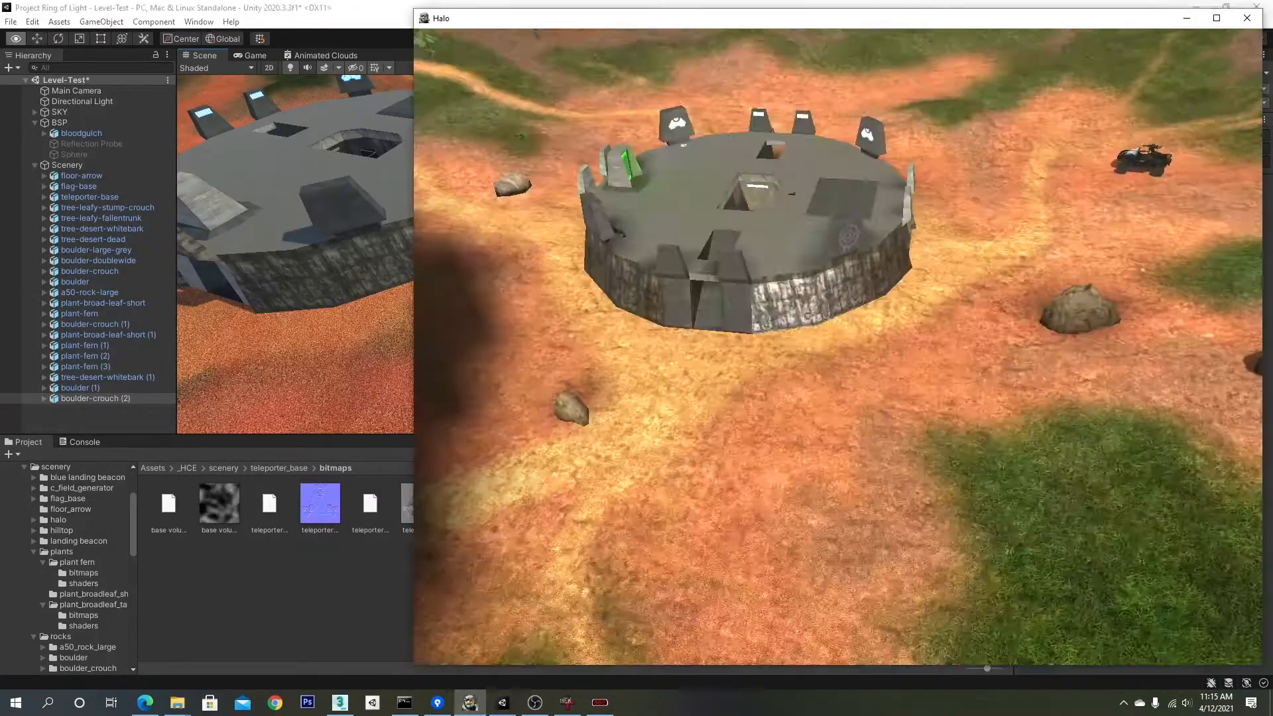
pyautogui.hotkey('alt', 'Tab')
pyautogui.hotkey('alt', 'Tab')
pyautogui.hotkey('alt', 'Tab')
pyautogui.moveTo(464, 297); pyautogui.dragTo(663, 265, button='right')
pyautogui.click(730, 252)
pyautogui.hotkey('ctrl', 'd')
pyautogui.moveTo(693, 284); pyautogui.dragTo(636, 251)
pyautogui.moveTo(636, 252); pyautogui.dragTo(663, 252, button='right')
# Step: Move the original scenery models from floor-arrow to plant-fern together as a group, and compare the area with Halo
pyautogui.click(82, 176)
pyautogui.keyDown('shift'); pyautogui.click(115, 313); pyautogui.keyUp('shift')
pyautogui.moveTo(734, 229); pyautogui.dragTo(843, 305)
pyautogui.moveTo(762, 266); pyautogui.dragTo(597, 265, button='right')
pyautogui.click(682, 240)
pyautogui.hotkey('alt', 'Tab')
pyautogui.hotkey('alt', 'Tab')
# Step: Duplicate a broad-leaf plant and a fern together and move the copies across the level
pyautogui.click(570, 206)
pyautogui.click(108, 354)
pyautogui.keyDown('shift'); pyautogui.click(85, 365); pyautogui.keyUp('shift')
pyautogui.hotkey('ctrl', 'd')
pyautogui.moveTo(303, 356); pyautogui.dragTo(616, 277, button='right')
pyautogui.moveTo(627, 249); pyautogui.dragTo(763, 278)
pyautogui.moveTo(763, 278); pyautogui.dragTo(599, 268, button='right')
# Step: Position the duplicated broad-leaf plant and fern on the terrain beside the path, with the plant near X -65, Z 18
pyautogui.moveTo(489, 206); pyautogui.dragTo(636, 232)
pyautogui.moveTo(637, 232); pyautogui.dragTo(653, 199, button='right')
pyautogui.moveTo(653, 86); pyautogui.dragTo(649, 125)
pyautogui.moveTo(648, 125); pyautogui.dragTo(570, 199, button='right')
pyautogui.click(560, 133)
pyautogui.moveTo(551, 92); pyautogui.dragTo(556, 143)
pyautogui.moveTo(556, 143); pyautogui.dragTo(580, 316, button='right')
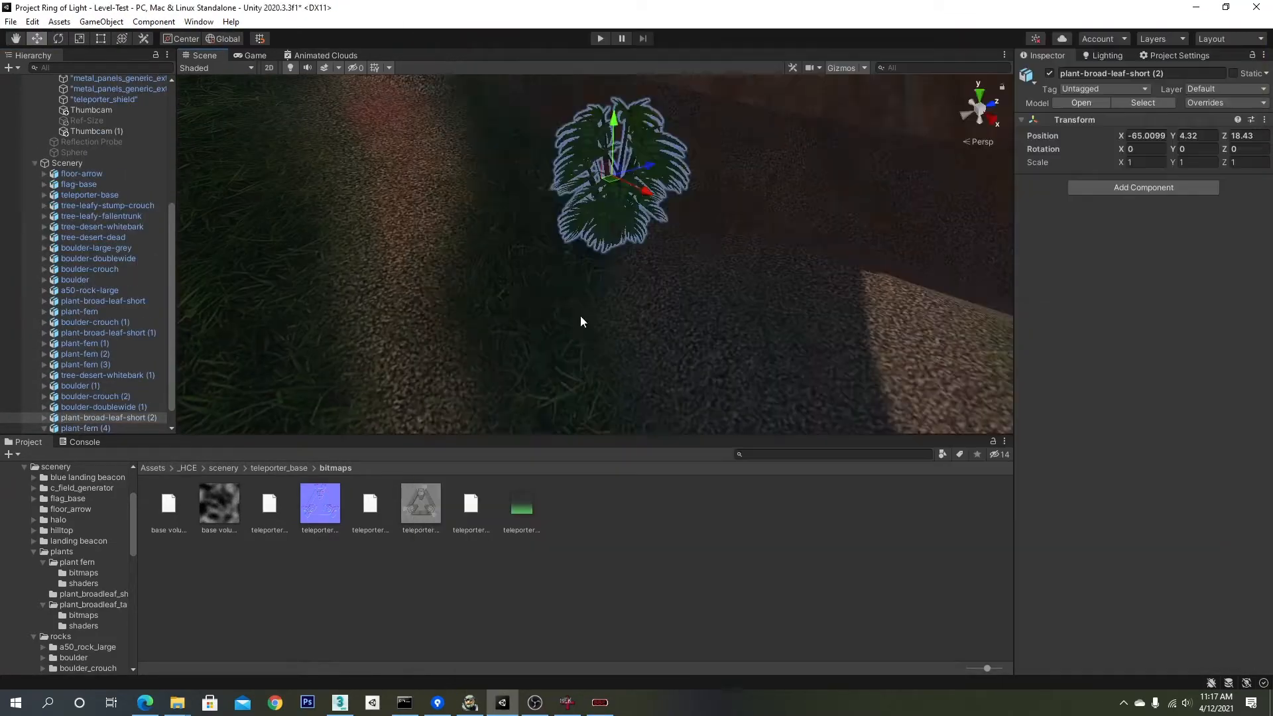
pyautogui.moveTo(640, 192); pyautogui.dragTo(616, 226)
pyautogui.moveTo(611, 66); pyautogui.dragTo(613, 126)
pyautogui.click(616, 278)
# Step: Duplicate the floor-arrow and flag-base models and position the flag-base copy on the floor inside the base
pyautogui.moveTo(617, 279); pyautogui.dragTo(624, 268, button='right')
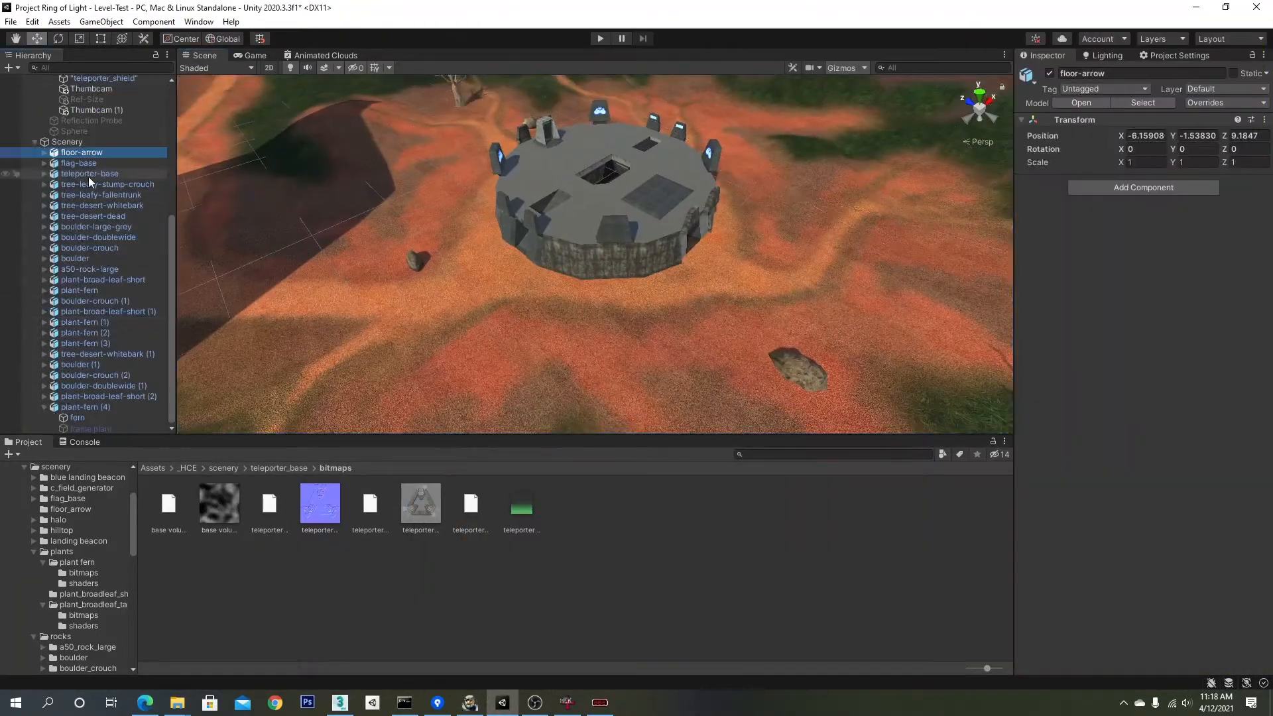
pyautogui.press('f')
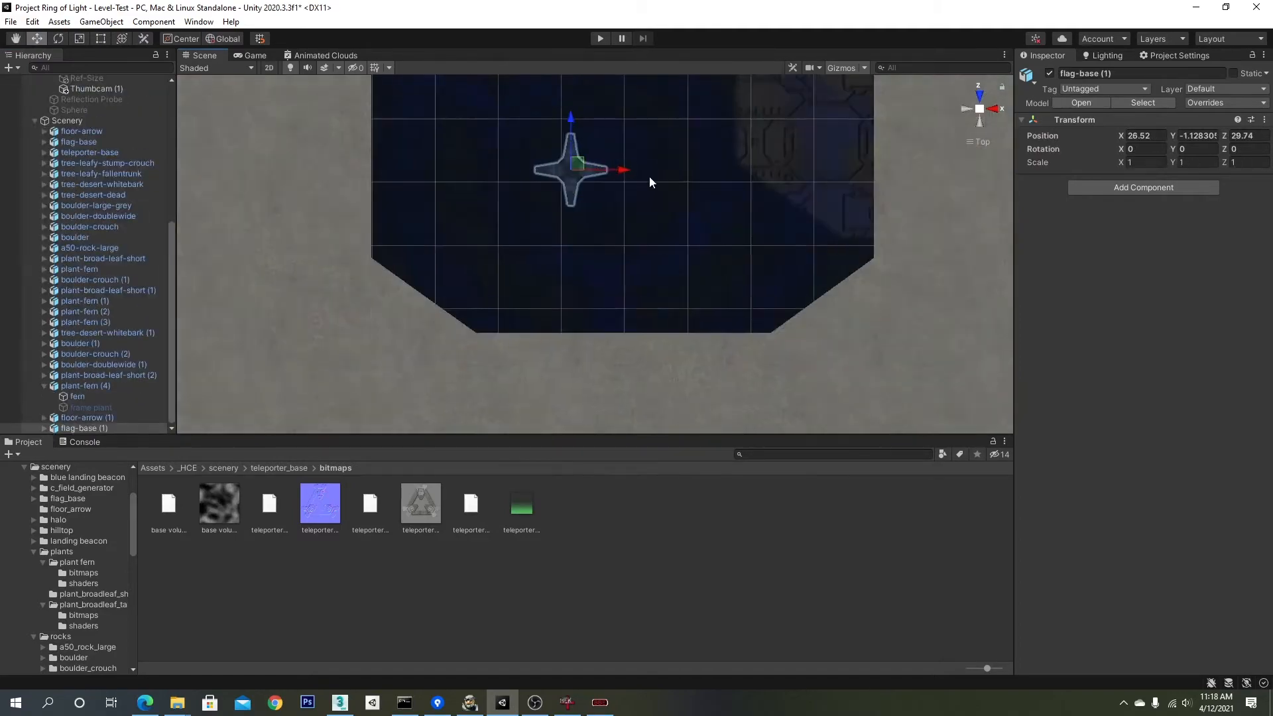
pyautogui.moveTo(649, 176); pyautogui.dragTo(595, 287, button='middle')
pyautogui.moveTo(524, 274); pyautogui.dragTo(551, 132)
pyautogui.scroll(5, 567, 126)
pyautogui.moveTo(735, 119); pyautogui.dragTo(735, 193)
pyautogui.scroll(-5, 482, 191)
# Step: Position the duplicated floor arrow in the base's corridor to match Halo, with its Y rotation set to 90
pyautogui.click(45, 386)
pyautogui.click(87, 418)
pyautogui.press('f')
pyautogui.moveTo(602, 256); pyautogui.dragTo(531, 340)
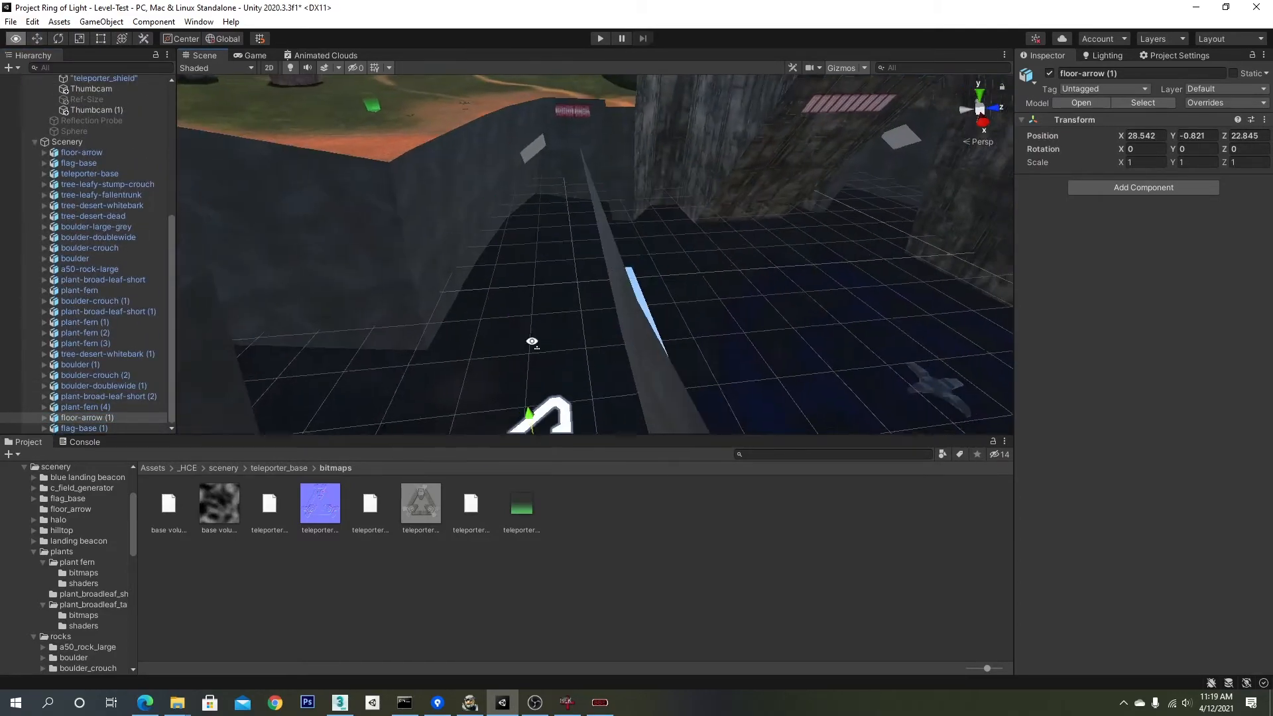
pyautogui.moveTo(531, 340); pyautogui.dragTo(626, 242, button='right')
pyautogui.hotkey('alt', 'Tab')
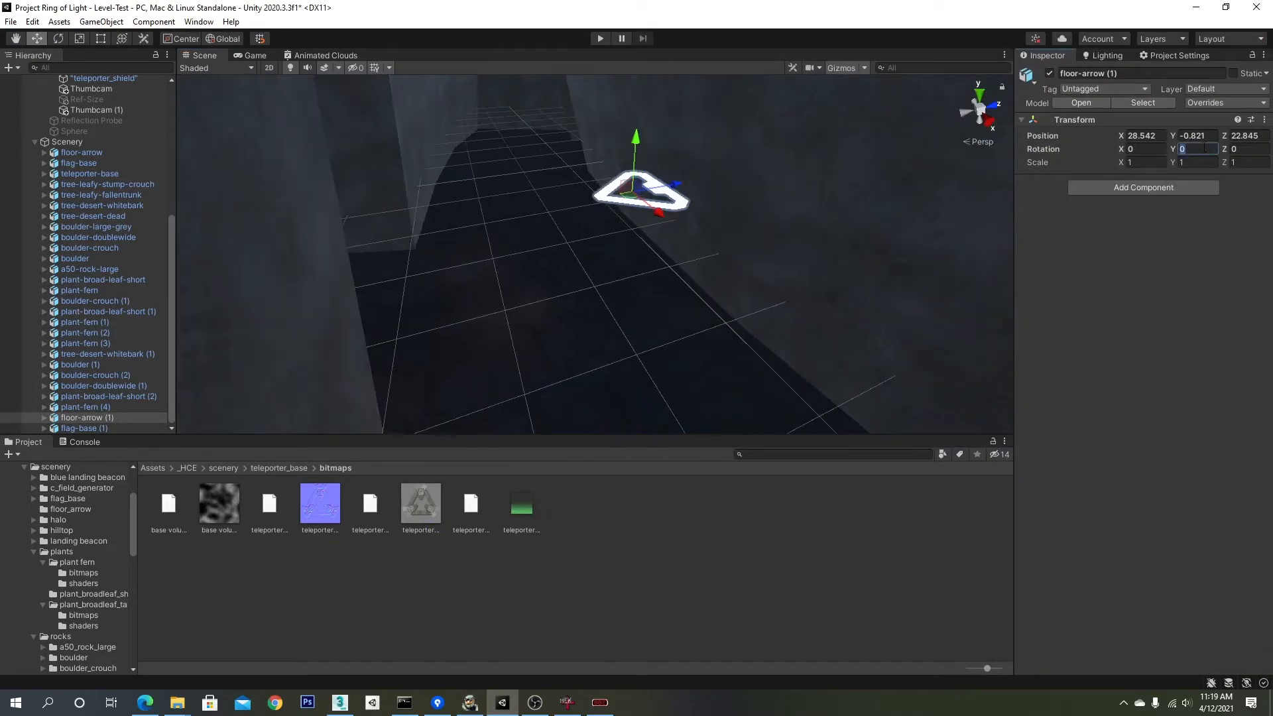
pyautogui.moveTo(568, 324); pyautogui.dragTo(803, 199)
# Step: Duplicate the floor arrow at about Z 33.45, and duplicate both arrows to the base's opposite side with Y rotation -90
pyautogui.hotkey('ctrl', 'd')
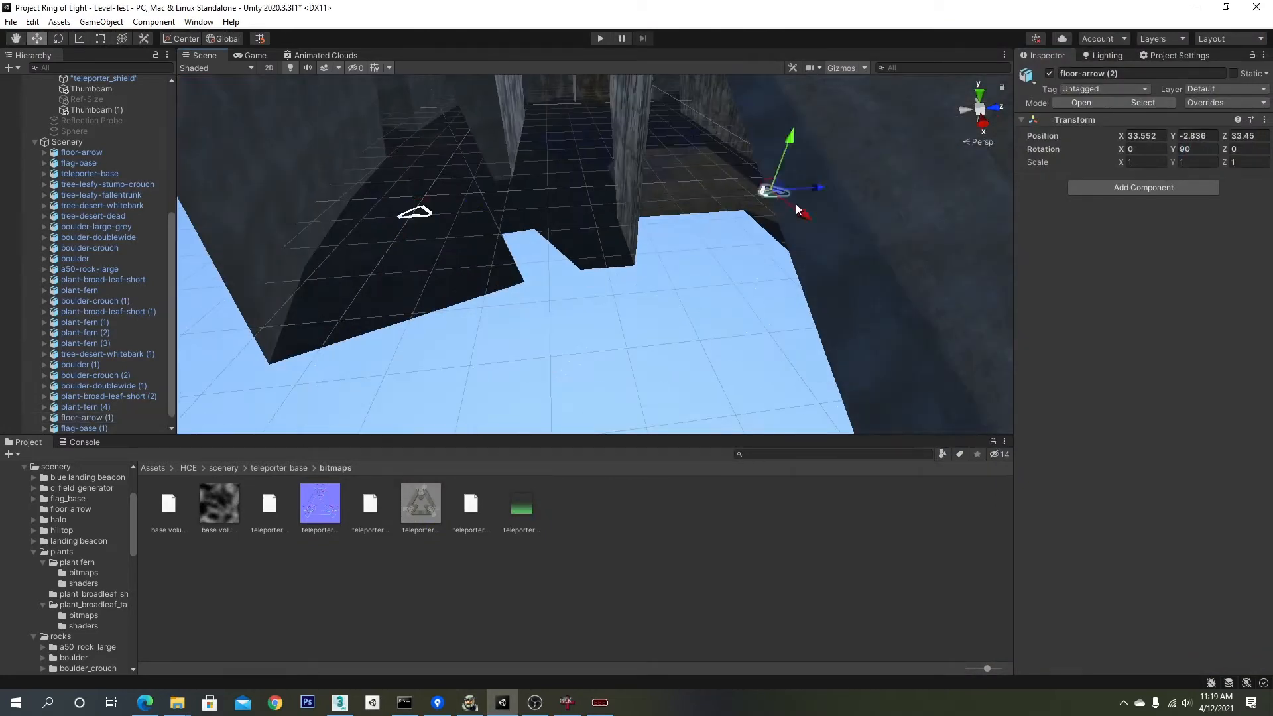
pyautogui.keyDown('ctrl'); pyautogui.click(87, 418); pyautogui.keyUp('ctrl')
pyautogui.hotkey('ctrl', 'd')
pyautogui.click(1195, 149)
pyautogui.write('-')
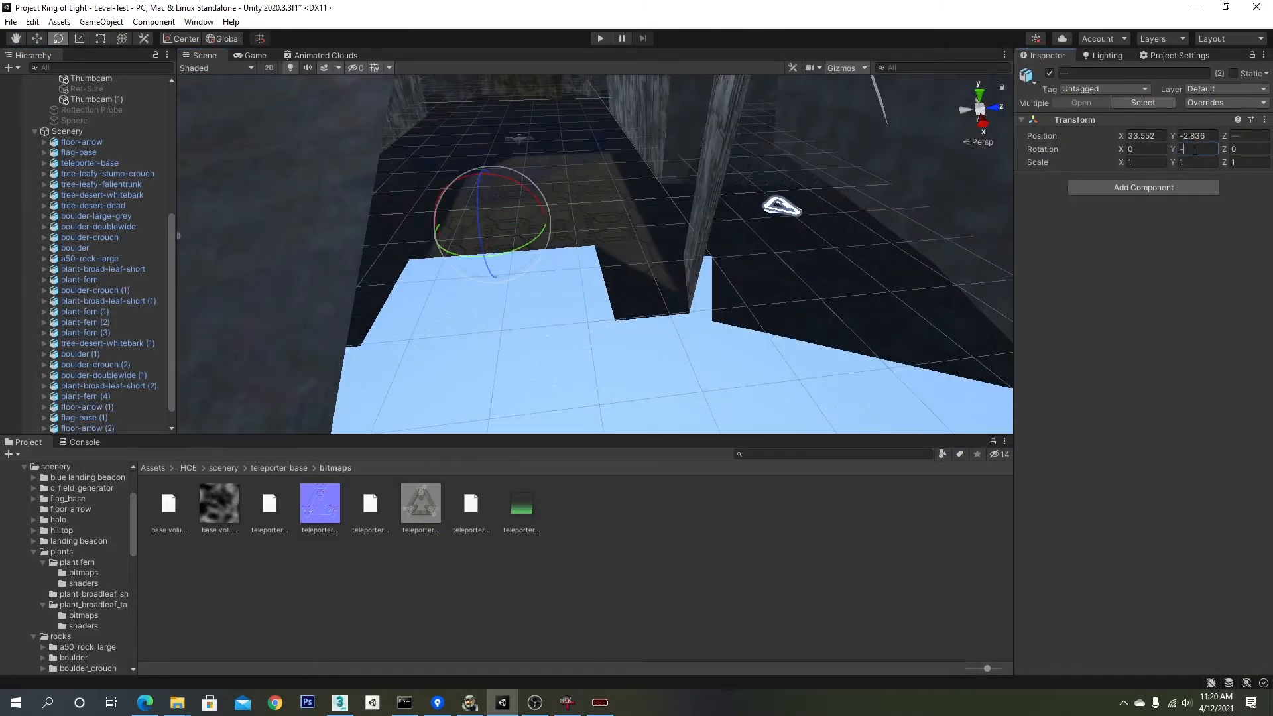
pyautogui.write('90w')
pyautogui.moveTo(704, 171); pyautogui.dragTo(745, 133)
pyautogui.moveTo(746, 132); pyautogui.dragTo(890, 174, button='middle')
pyautogui.click(600, 226)
# Step: Group the original models from floor-arrow to plant-fern under a new empty object named refs inside Scenery
pyautogui.moveTo(601, 226); pyautogui.dragTo(698, 161, button='middle')
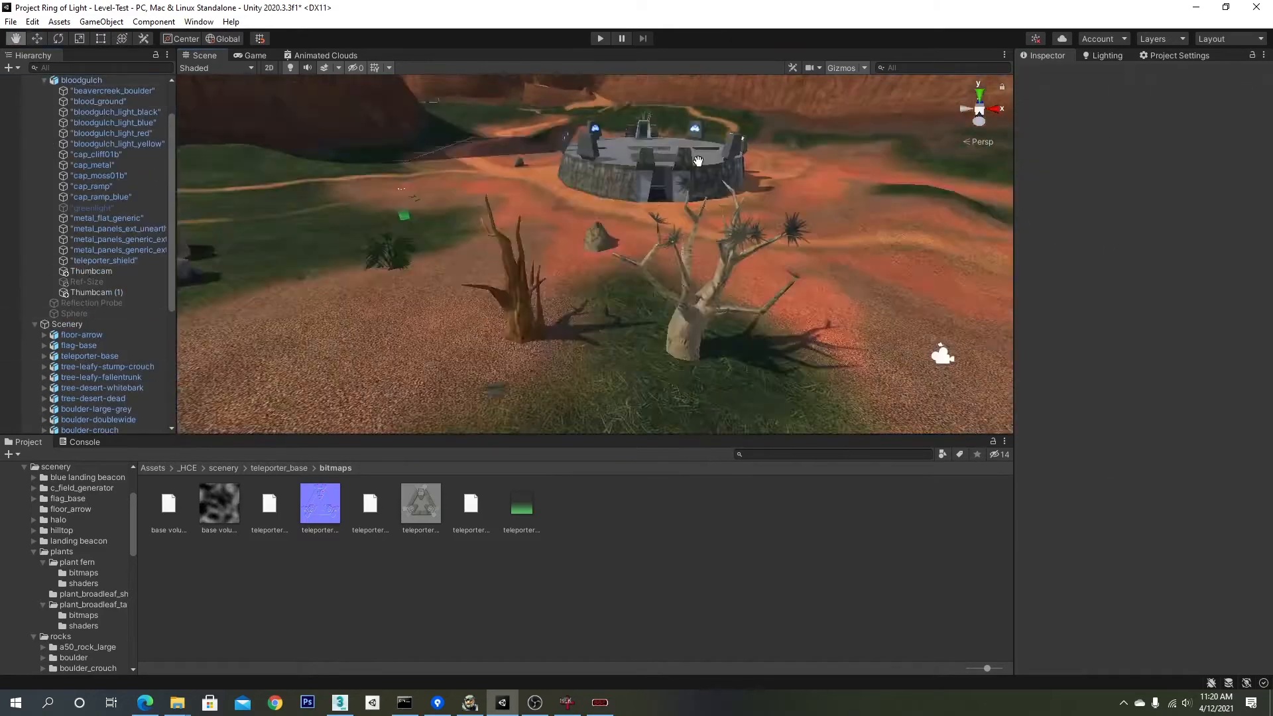
pyautogui.keyDown('alt'); pyautogui.moveTo(698, 161); pyautogui.dragTo(530, 175); pyautogui.keyUp('alt')
pyautogui.scroll(-6, 73, 124)
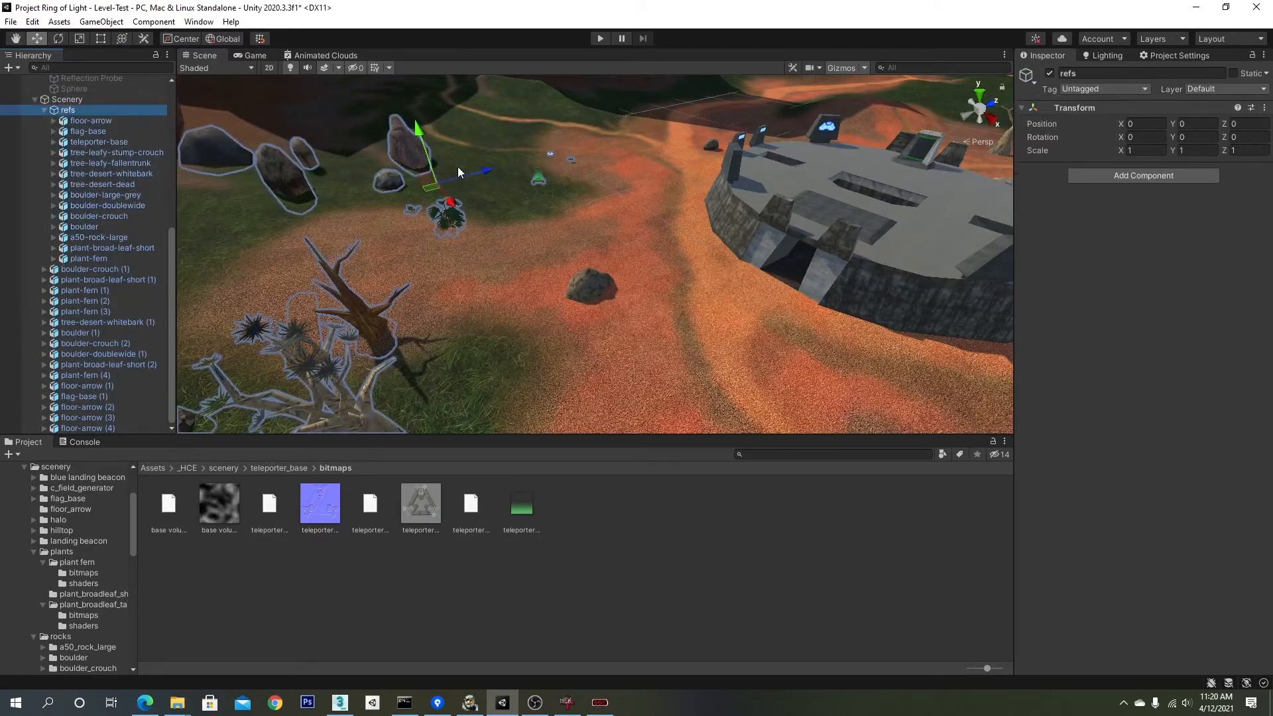
pyautogui.scroll(5, 539, 179)
# Step: Duplicate teleporter-base, move the copy out of the refs group into Scenery, and deactivate refs
pyautogui.click(579, 219)
pyautogui.click(608, 200)
pyautogui.scroll(-4, 611, 241)
pyautogui.moveTo(611, 242); pyautogui.dragTo(675, 252, button='right')
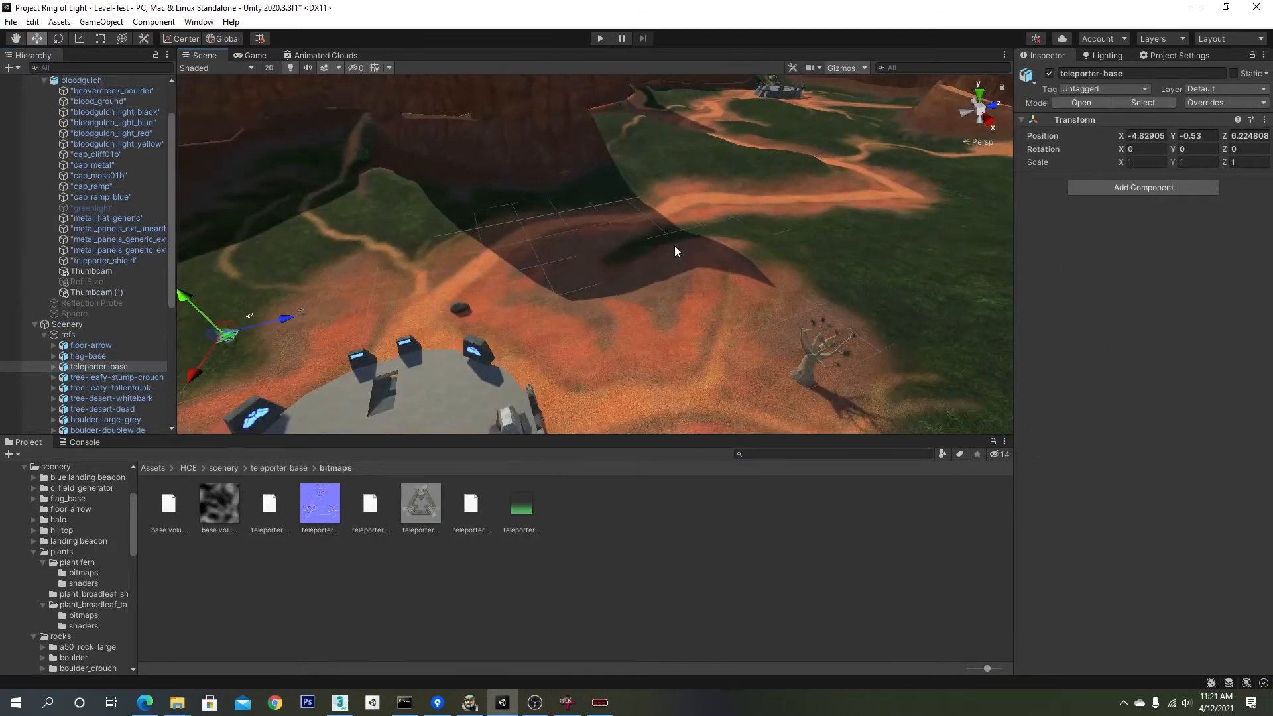
pyautogui.click(1050, 73)
pyautogui.scroll(-4, 98, 265)
pyautogui.moveTo(98, 258); pyautogui.dragTo(99, 274)
pyautogui.doubleClick(98, 269)
pyautogui.moveTo(694, 245); pyautogui.dragTo(809, 249, button='right')
# Step: Position the teleporter-base copy on the grass to match its location in Halo, near X 16.8, Z 169.0
pyautogui.hotkey('alt', 'Tab')
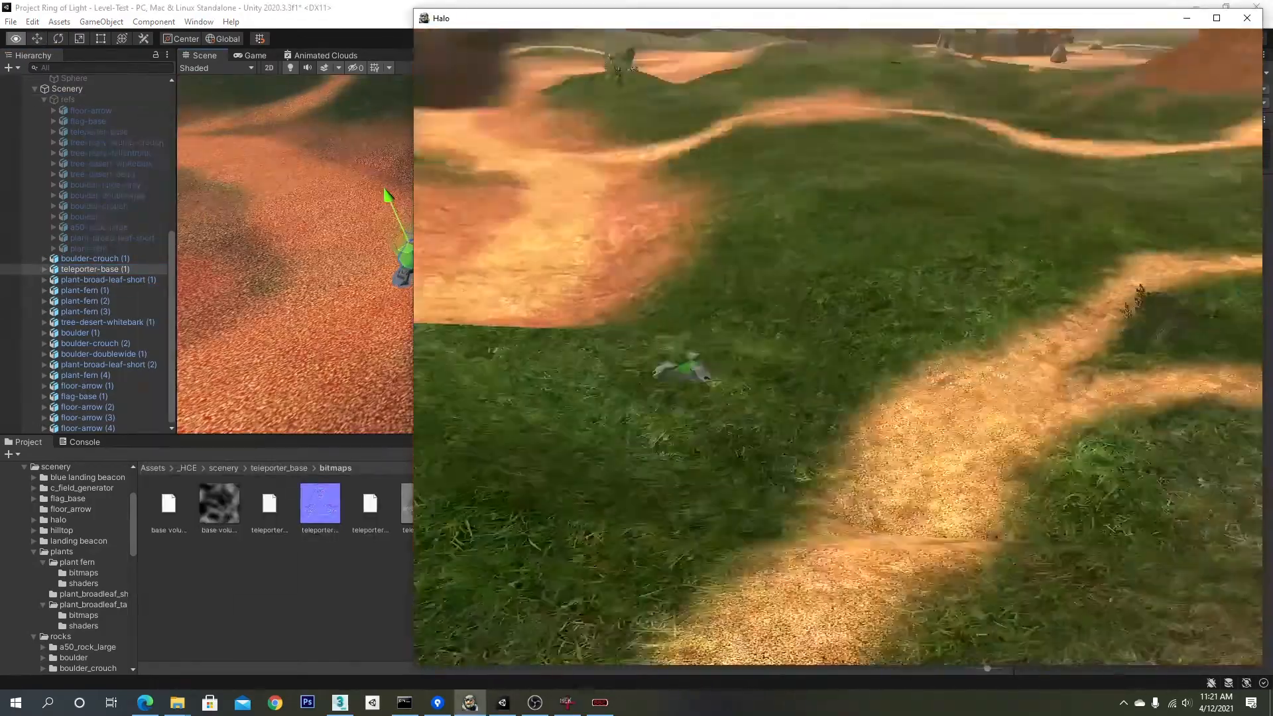
pyautogui.hotkey('alt', 'Tab')
pyautogui.moveTo(432, 288); pyautogui.dragTo(689, 291)
pyautogui.hotkey('alt', 'Tab')
pyautogui.hotkey('alt', 'Tab')
pyautogui.moveTo(663, 292); pyautogui.dragTo(722, 285, button='right')
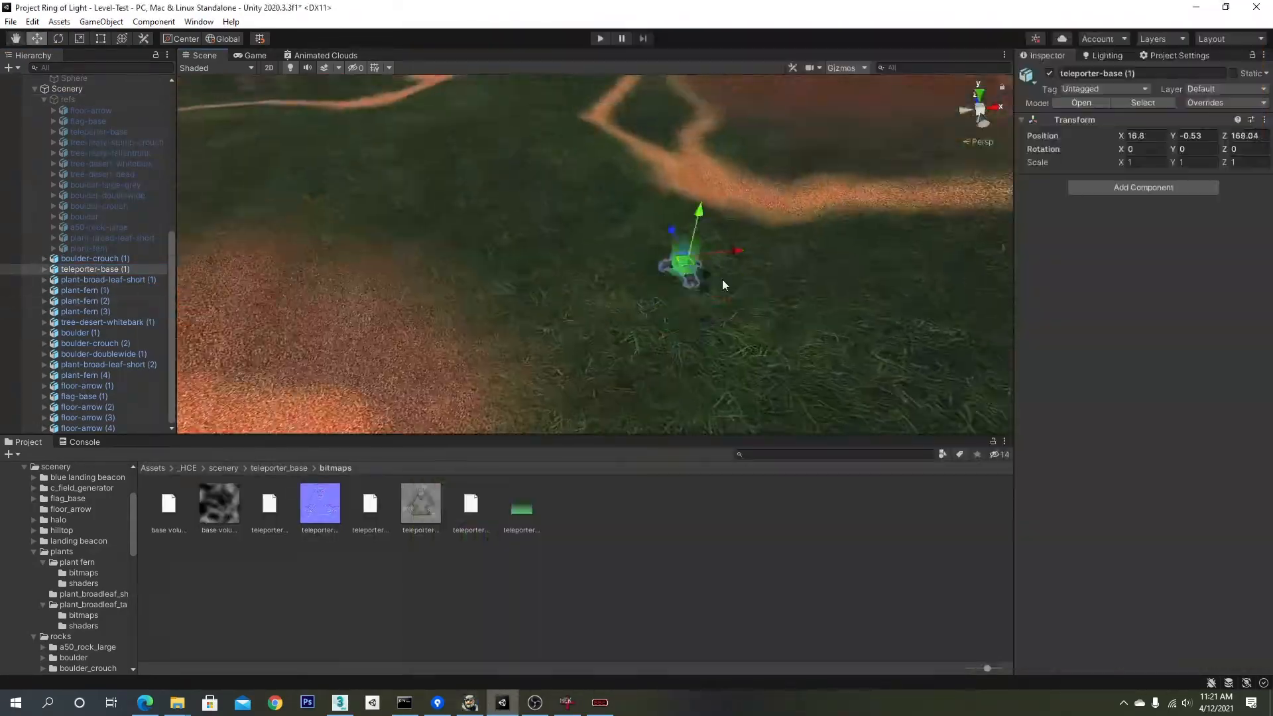
pyautogui.scroll(5, 703, 272)
pyautogui.moveTo(667, 219); pyautogui.dragTo(640, 269)
pyautogui.moveTo(767, 197); pyautogui.dragTo(764, 207)
pyautogui.scroll(-6, 610, 277)
# Step: Duplicate the teleporter base and move the new copy to the level's far side, about X -102.2, Y 0.53, Z 134.1
pyautogui.hotkey('ctrl', 'd')
pyautogui.moveTo(776, 332); pyautogui.dragTo(394, 175)
pyautogui.moveTo(405, 226); pyautogui.dragTo(637, 299, button='middle')
pyautogui.moveTo(583, 207); pyautogui.dragTo(640, 247)
pyautogui.hotkey('alt', 'Tab')
pyautogui.hotkey('alt', 'Tab')
pyautogui.moveTo(701, 239); pyautogui.dragTo(689, 235, button='right')
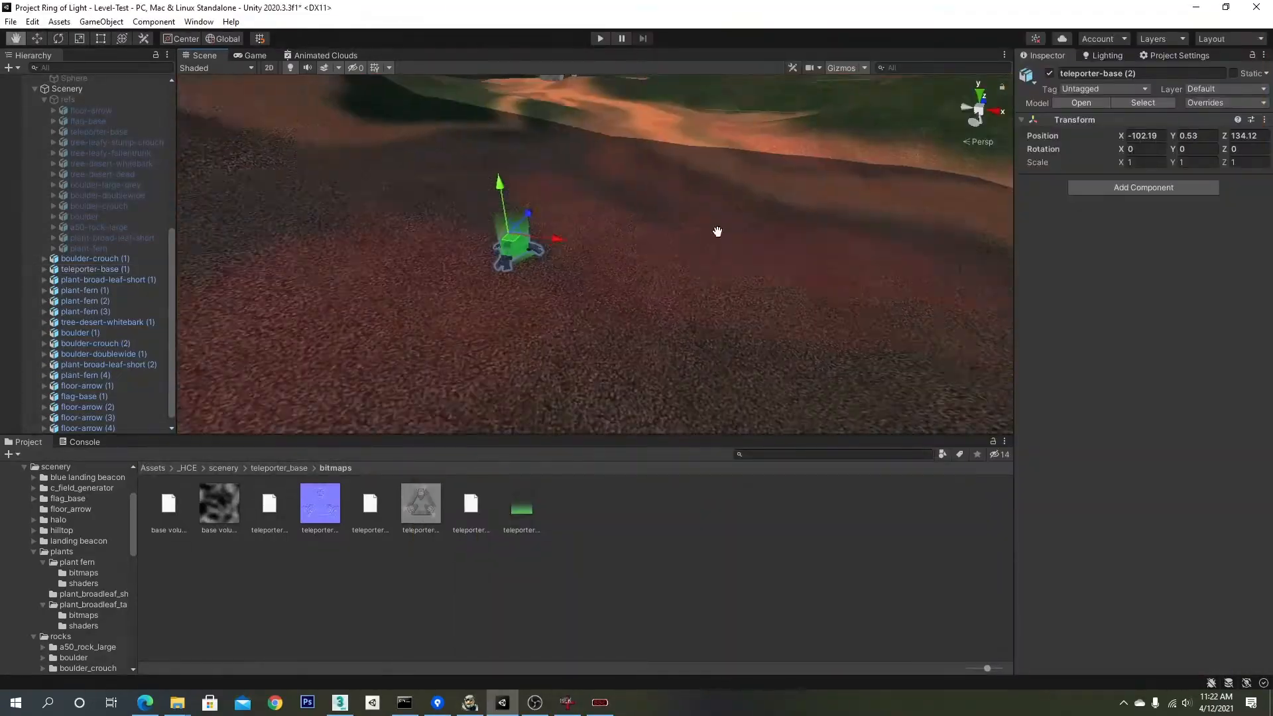
# Step: Fine-tune the second teleporter base's placement on the reddish ground and deselect it
pyautogui.moveTo(717, 231); pyautogui.dragTo(740, 318, button='middle')
pyautogui.moveTo(588, 272); pyautogui.dragTo(610, 265)
pyautogui.scroll(-8, 725, 261)
pyautogui.click(725, 261)
pyautogui.moveTo(696, 272); pyautogui.dragTo(537, 299, button='right')
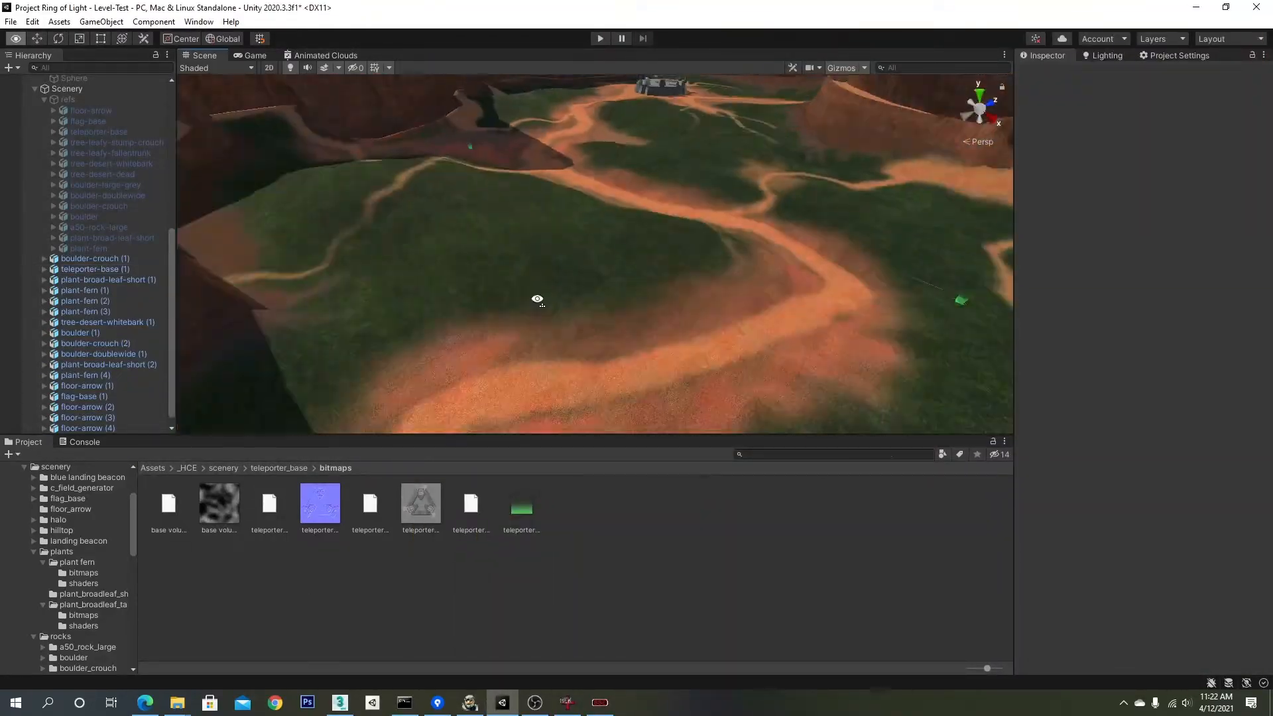
# Step: Check the plant in Halo, then duplicate the broad-leaf plant in Unity and place it at about X -72.5, Y 1.04, Z 169.8
pyautogui.hotkey('alt', 'Tab')
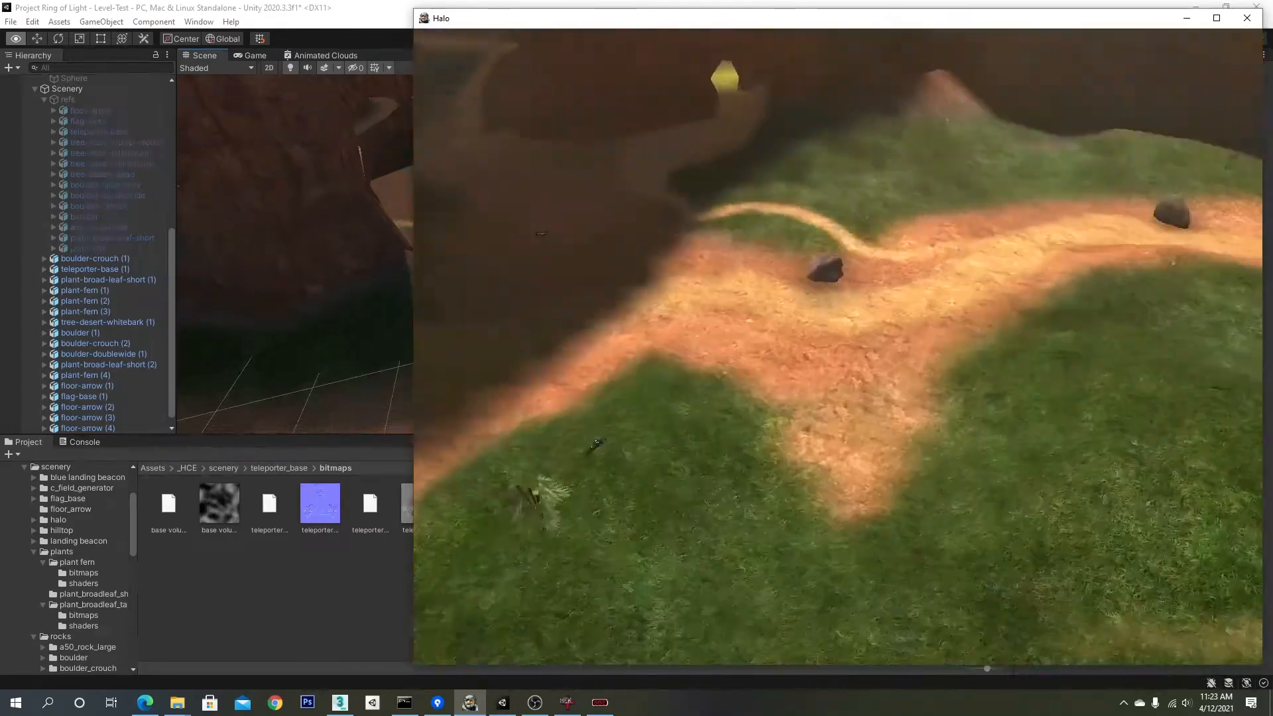
pyautogui.hotkey('alt', 'Tab')
pyautogui.moveTo(663, 225); pyautogui.dragTo(705, 199, button='right')
pyautogui.click(693, 260)
pyautogui.hotkey('ctrl', 'd')
pyautogui.moveTo(707, 252); pyautogui.dragTo(723, 285)
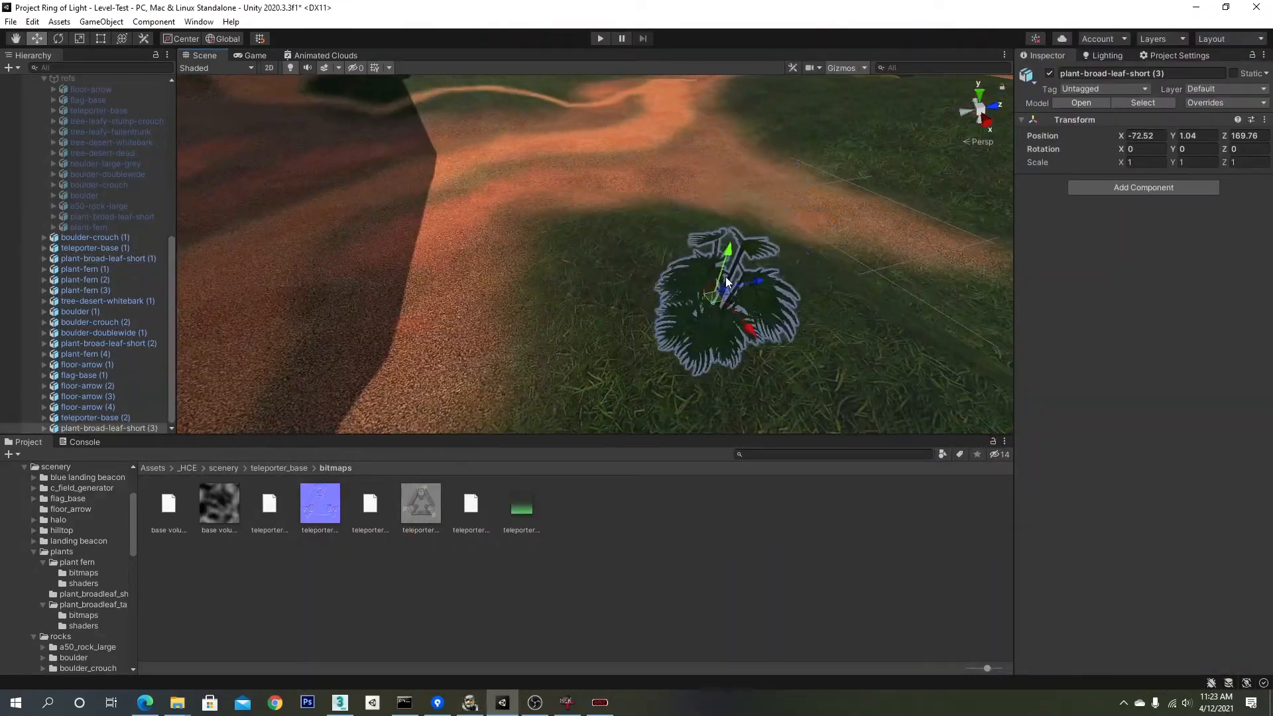
# Step: Fine-tune the broad-leaf plant copy's placement on the grass beside the reddish path
pyautogui.moveTo(726, 282); pyautogui.dragTo(358, 292, button='right')
pyautogui.moveTo(622, 250); pyautogui.dragTo(573, 332)
pyautogui.moveTo(574, 331); pyautogui.dragTo(418, 312, button='right')
# Step: Check the scenery in Halo, then enable the hidden refs group in Unity
pyautogui.hotkey('alt', 'Tab')
pyautogui.hotkey('alt', 'Tab')
pyautogui.click(68, 79)
pyautogui.click(1049, 73)
# Step: Duplicate a50-rock-large, move the copy out of refs into the Scenery group, and check its location in Halo
pyautogui.click(752, 244)
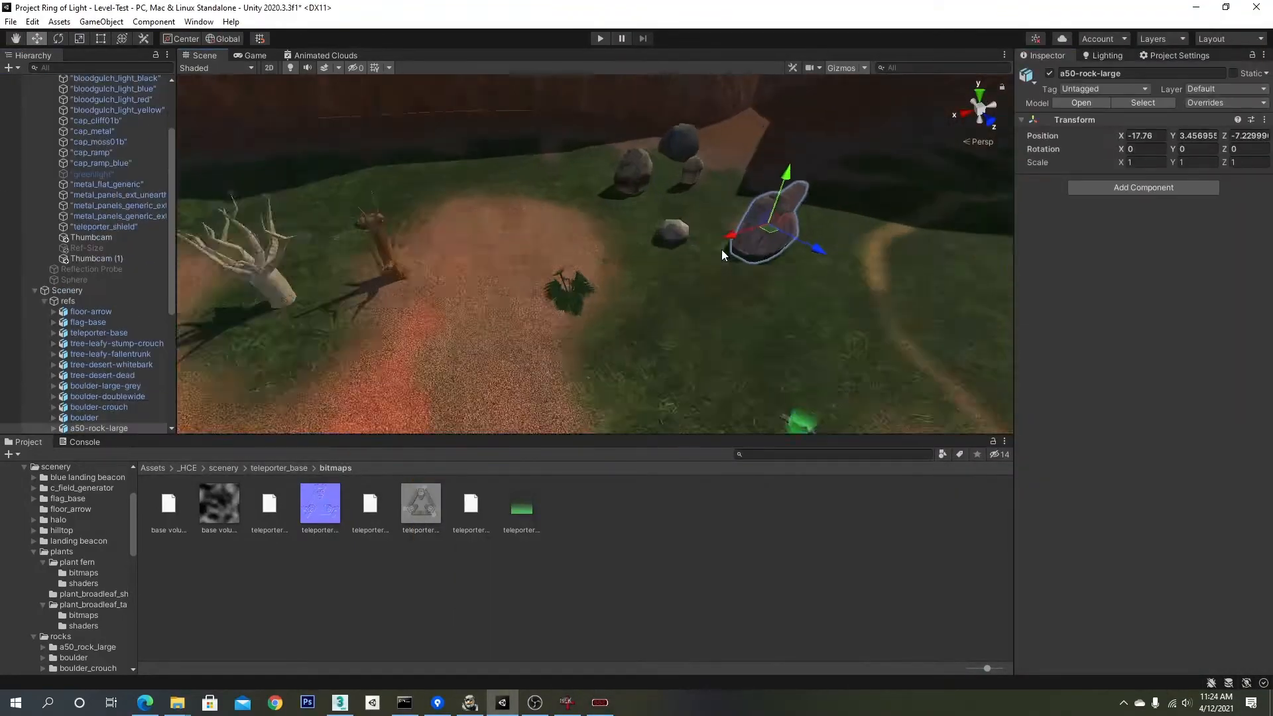
pyautogui.moveTo(721, 249); pyautogui.dragTo(792, 247, button='right')
pyautogui.hotkey('ctrl', 'd')
pyautogui.moveTo(99, 227); pyautogui.dragTo(102, 243)
pyautogui.moveTo(424, 265); pyautogui.dragTo(743, 279, button='right')
pyautogui.hotkey('alt', 'Tab')
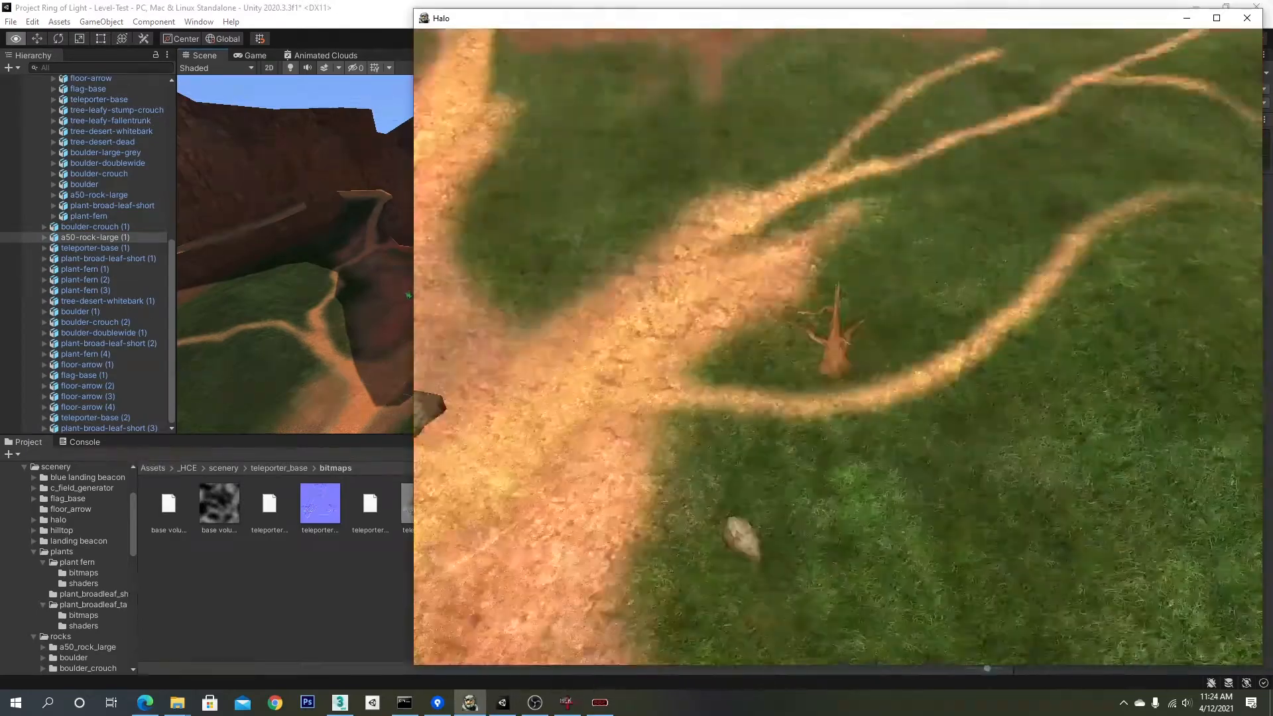
pyautogui.hotkey('alt', 'Tab')
# Step: Duplicate the boulder-doublewide and boulder-crouch reference rocks for use in the Scenery group
pyautogui.moveTo(424, 312); pyautogui.dragTo(464, 296, button='right')
pyautogui.click(422, 177)
pyautogui.click(458, 199)
pyautogui.keyDown('shift'); pyautogui.click(607, 208); pyautogui.keyUp('shift')
pyautogui.hotkey('ctrl', 'd')
# Step: Match the large rock copy to Halo at about X -108.7, Y 1.33, Z 172.9, rotated about 116° around Y
pyautogui.hotkey('alt', 'Tab')
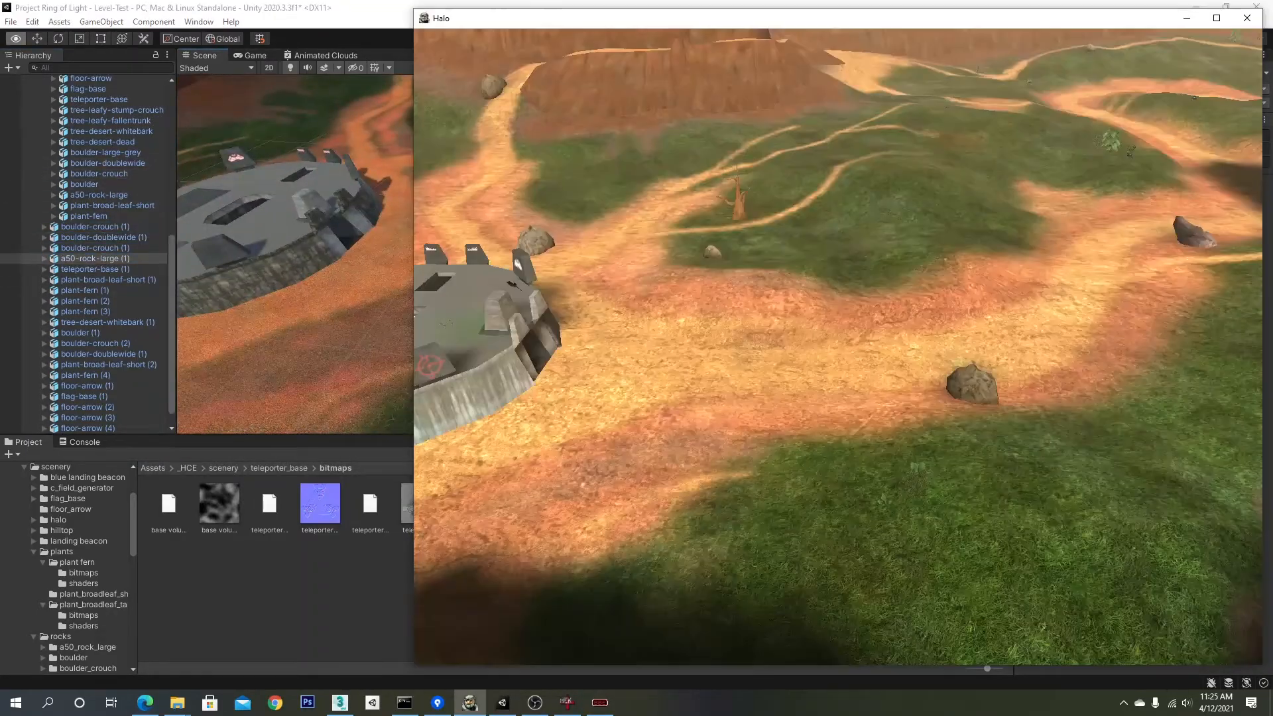
pyautogui.hotkey('alt', 'Tab')
pyautogui.moveTo(531, 265); pyautogui.dragTo(656, 271, button='right')
pyautogui.moveTo(656, 271); pyautogui.dragTo(626, 292)
pyautogui.moveTo(627, 292); pyautogui.dragTo(597, 265, button='right')
pyautogui.click(58, 38)
pyautogui.moveTo(616, 315); pyautogui.dragTo(736, 310)
pyautogui.moveTo(736, 311); pyautogui.dragTo(683, 250, button='right')
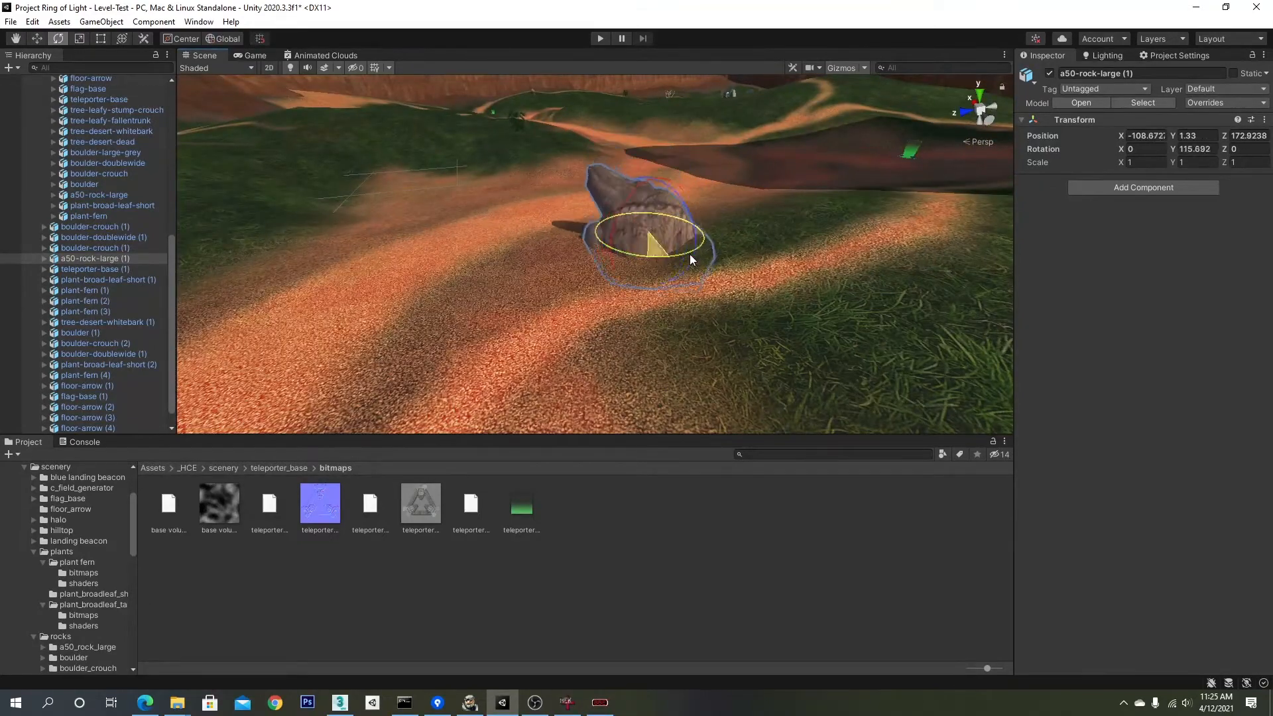
# Step: Tilt the large rock to about 12.9° around Z and settle it at about X -108.6, Y 1.27, Z 173.1
pyautogui.moveTo(690, 258); pyautogui.dragTo(687, 260)
pyautogui.moveTo(686, 260); pyautogui.dragTo(518, 200, button='right')
pyautogui.moveTo(644, 264); pyautogui.dragTo(640, 266)
pyautogui.moveTo(640, 267); pyautogui.dragTo(487, 285, button='right')
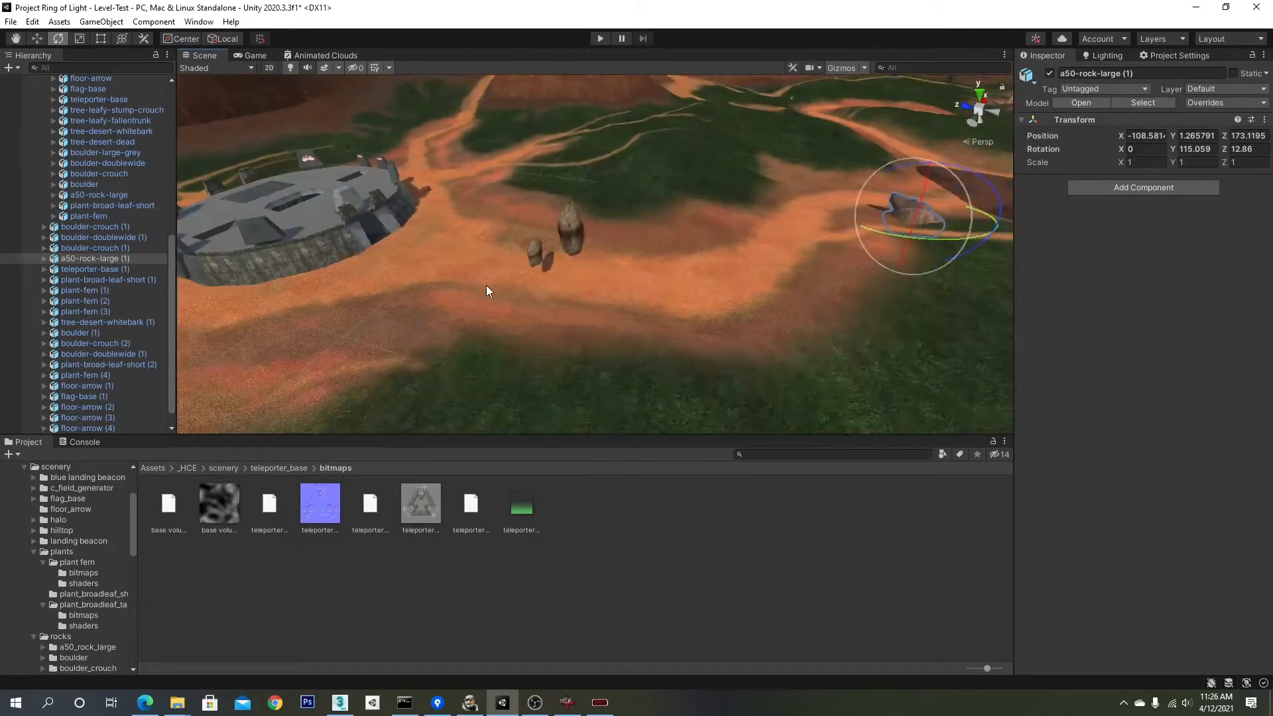
# Step: Position the boulder-doublewide copy on the path near the round base to match its location in Halo
pyautogui.hotkey('alt', 'Tab')
pyautogui.hotkey('alt', 'Tab')
pyautogui.click(563, 218)
pyautogui.hotkey('alt', 'Tab')
pyautogui.hotkey('alt', 'Tab')
pyautogui.moveTo(730, 358); pyautogui.dragTo(677, 330)
pyautogui.hotkey('alt', 'Tab')
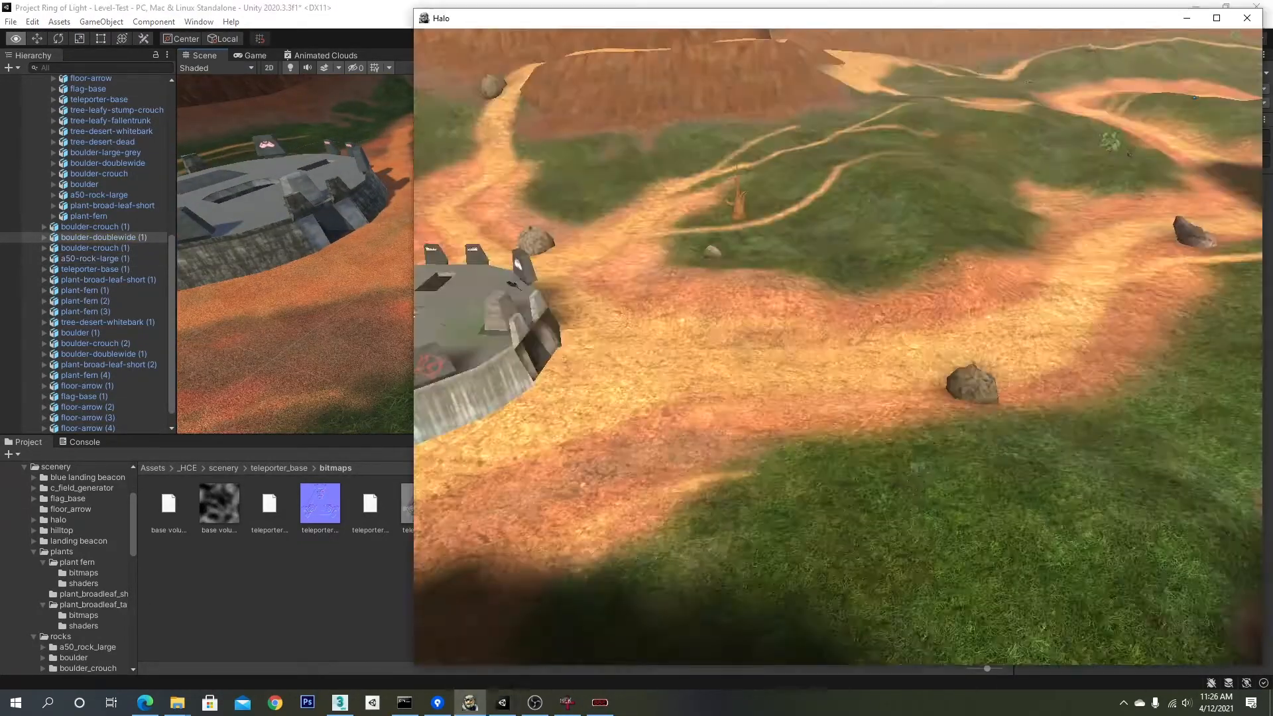
pyautogui.hotkey('alt', 'Tab')
pyautogui.hotkey('alt', 'Tab')
pyautogui.hotkey('alt', 'Tab')
pyautogui.scroll(-3, 677, 329)
# Step: Duplicate boulder-doublewide and place the copy behind the base at about X -106.8, Y -1.36, Z 267.6, rotated about -58° around Y
pyautogui.press('w')
pyautogui.hotkey('ctrl', 'd')
pyautogui.moveTo(803, 374); pyautogui.dragTo(451, 212)
pyautogui.moveTo(451, 212); pyautogui.dragTo(578, 320, button='right')
pyautogui.press('e')
pyautogui.moveTo(578, 321); pyautogui.dragTo(570, 322)
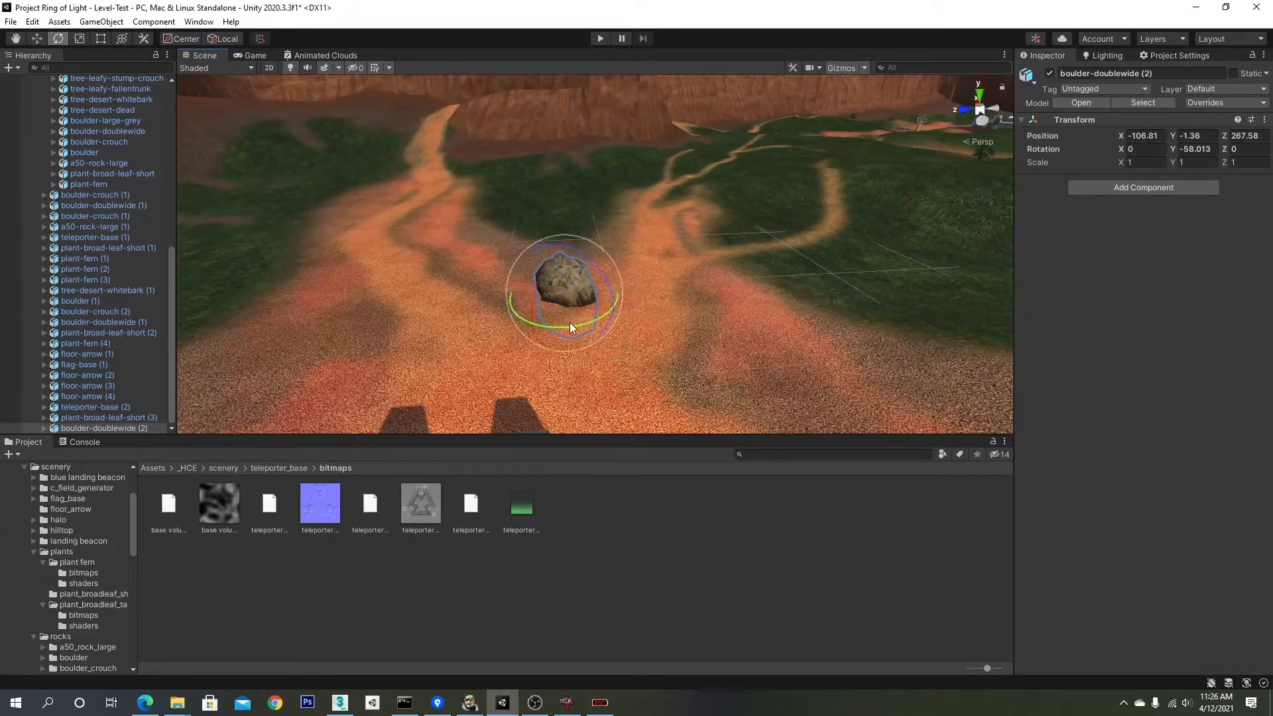
pyautogui.click(746, 372)
pyautogui.moveTo(570, 323); pyautogui.dragTo(730, 358, button='right')
pyautogui.press('w')
pyautogui.moveTo(729, 358); pyautogui.dragTo(670, 348)
pyautogui.moveTo(670, 348); pyautogui.dragTo(584, 299, button='right')
# Step: Duplicate tree-desert-dead, move the copy into the Scenery group, and place it on the grass beyond the base
pyautogui.scroll(5, 111, 252)
pyautogui.doubleClick(119, 309)
pyautogui.hotkey('ctrl', 'd')
pyautogui.moveTo(106, 235); pyautogui.dragTo(106, 251)
pyautogui.moveTo(598, 257); pyautogui.dragTo(531, 219)
pyautogui.moveTo(530, 219); pyautogui.dragTo(597, 265, button='right')
pyautogui.moveTo(597, 265); pyautogui.dragTo(630, 252)
pyautogui.moveTo(630, 252)
pyautogui.mouseDown(button='right')
pyautogui.moveTo(642, 256)
pyautogui.moveTo(623, 272)
pyautogui.mouseUp(button='right')
pyautogui.moveTo(530, 385); pyautogui.dragTo(388, 175)
pyautogui.moveTo(388, 175); pyautogui.dragTo(464, 279, button='right')
# Step: Check the boulders in Halo, then duplicate the boulder-crouch beside the base and move the copy across to its matching spot
pyautogui.click(438, 276)
pyautogui.hotkey('alt', 'Tab')
pyautogui.hotkey('alt', 'Tab')
pyautogui.click(733, 233)
pyautogui.hotkey('ctrl', 'd')
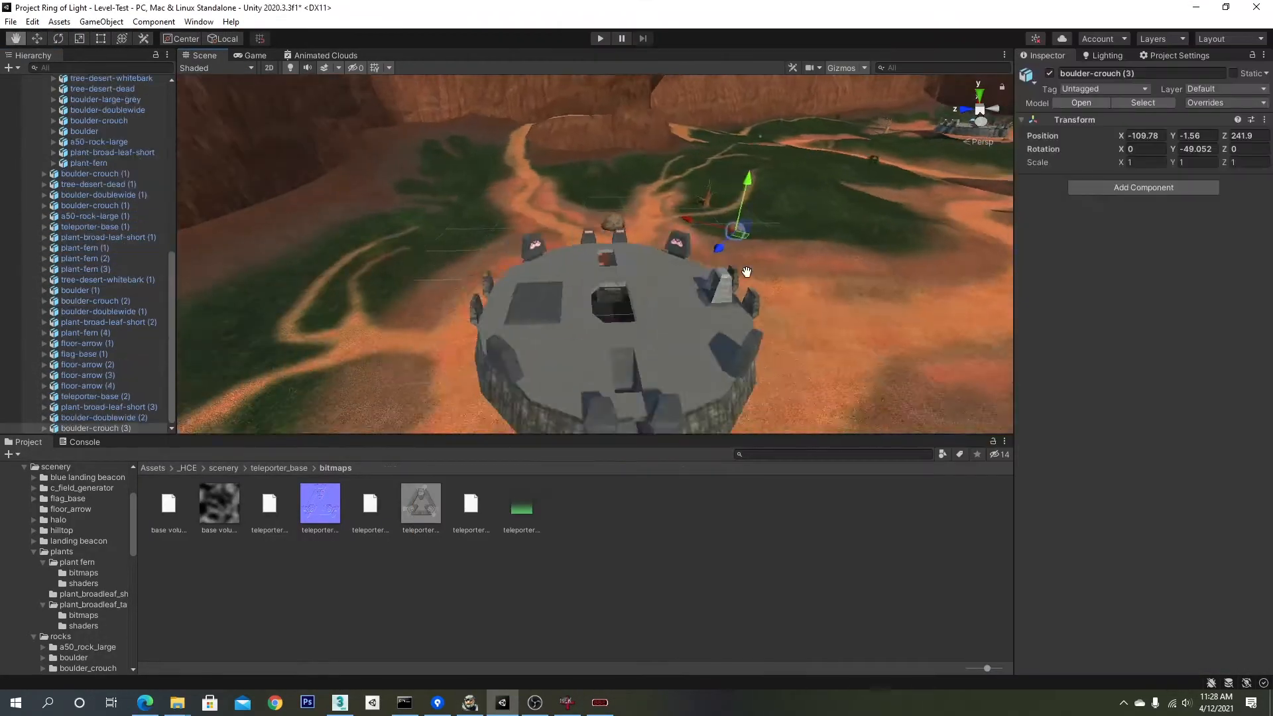
pyautogui.hotkey('alt', 'Tab')
pyautogui.hotkey('alt', 'Tab')
pyautogui.moveTo(733, 233); pyautogui.dragTo(458, 292)
pyautogui.press('e')
pyautogui.press('w')
pyautogui.moveTo(642, 319); pyautogui.dragTo(758, 319)
# Step: Compare with Halo, then duplicate boulder-doublewide and move the copy to the cliff-side path at about X -56.3, Y 5.3, Z 300.4
pyautogui.hotkey('alt', 'Tab')
pyautogui.hotkey('alt', 'Tab')
pyautogui.press('e')
pyautogui.click(590, 204)
pyautogui.hotkey('ctrl', 'd')
pyautogui.press('w')
pyautogui.moveTo(722, 268); pyautogui.dragTo(510, 180)
pyautogui.moveTo(514, 123); pyautogui.dragTo(514, 99)
pyautogui.moveTo(617, 222); pyautogui.dragTo(591, 207, button='right')
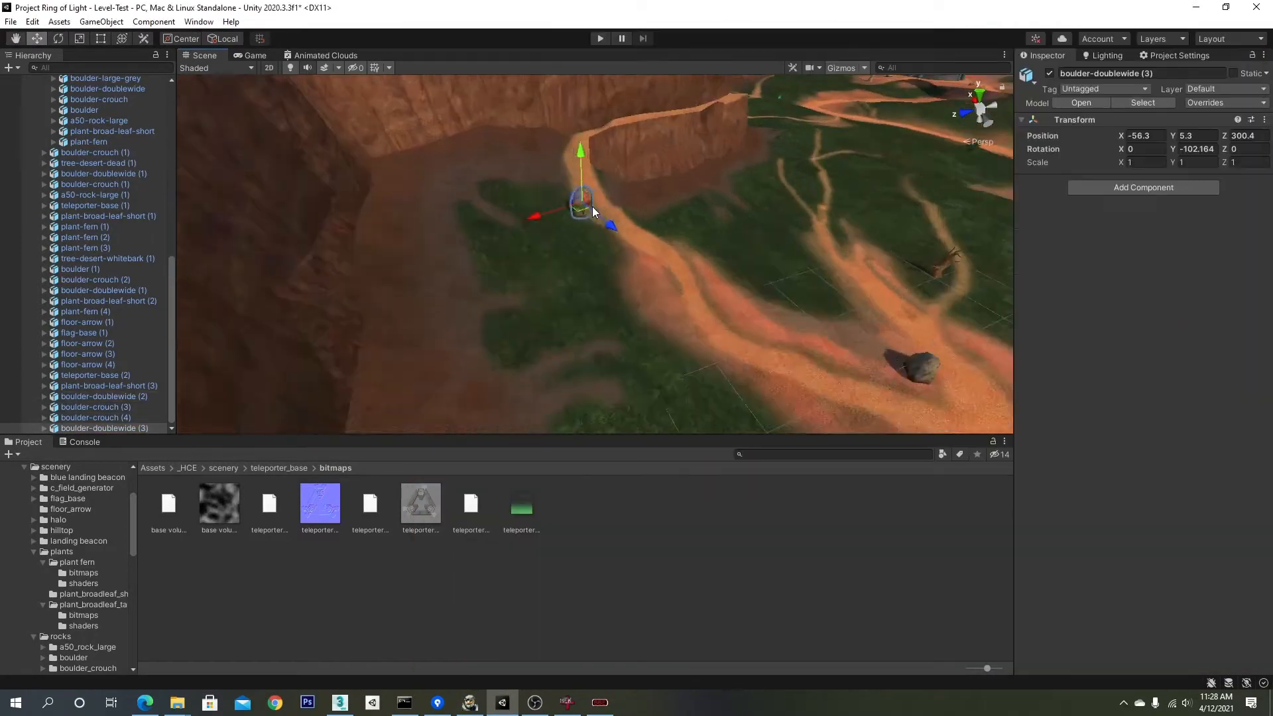
# Step: Shift the cliff-side boulder-doublewide to about X -45.0, Z 301.5, then rotate it and lower it into the ground to match Halo
pyautogui.moveTo(549, 173); pyautogui.dragTo(524, 162)
pyautogui.moveTo(617, 225); pyautogui.dragTo(690, 232, button='right')
pyautogui.hotkey('alt', 'Tab')
pyautogui.hotkey('alt', 'Tab')
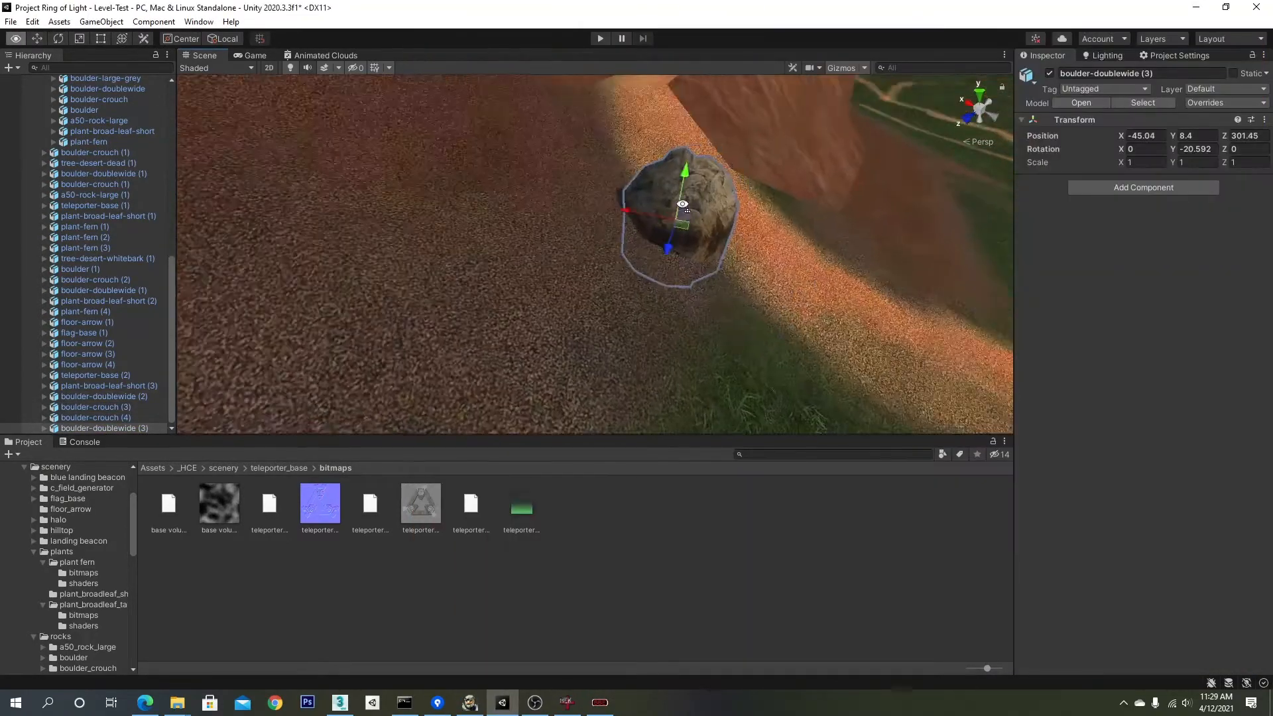
pyautogui.press('e')
pyautogui.moveTo(636, 292); pyautogui.dragTo(653, 293)
pyautogui.moveTo(675, 227); pyautogui.dragTo(687, 249)
pyautogui.press('w')
pyautogui.moveTo(652, 200); pyautogui.dragTo(650, 215)
pyautogui.moveTo(649, 245)
pyautogui.mouseDown(button='right')
pyautogui.moveTo(624, 274)
pyautogui.moveTo(663, 265)
pyautogui.mouseUp(button='right')
pyautogui.click(623, 275)
# Step: Check the next plant in Halo, then duplicate a plant-fern in Unity and bring the copy to the current view
pyautogui.hotkey('alt', 'Tab')
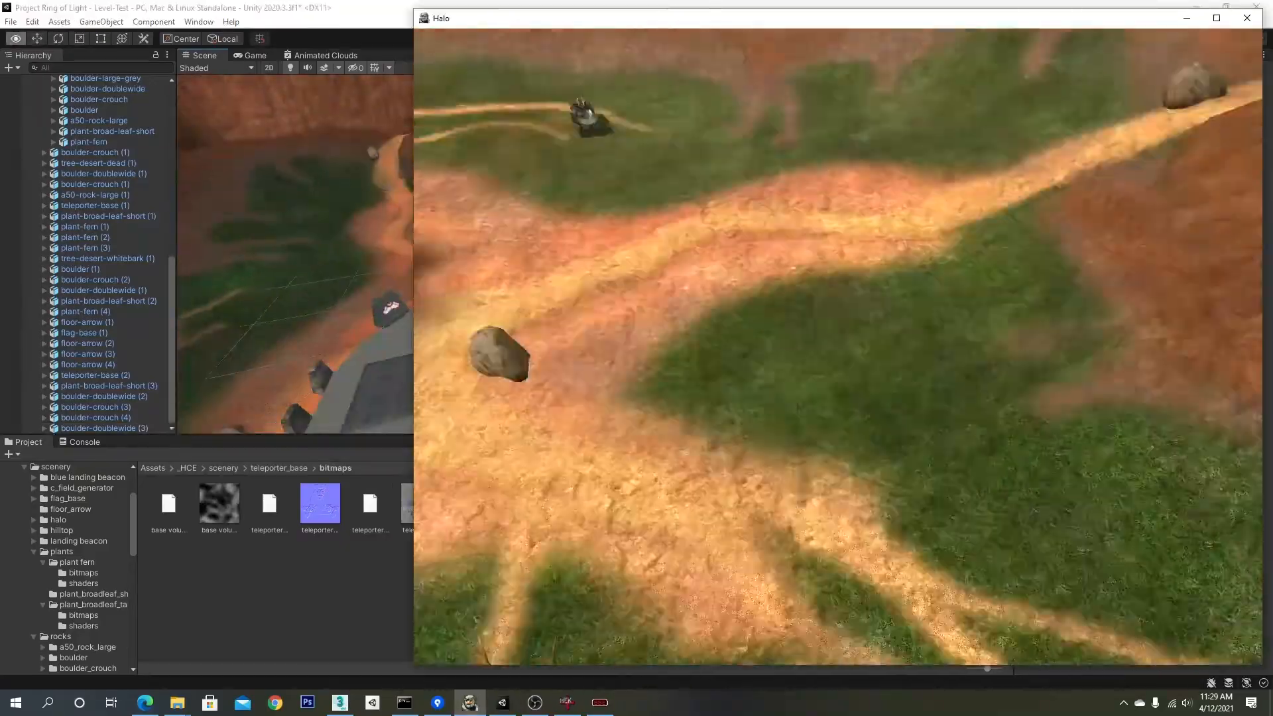
pyautogui.hotkey('alt', 'Tab')
pyautogui.hotkey('alt', 'Tab')
pyautogui.hotkey('alt', 'Tab')
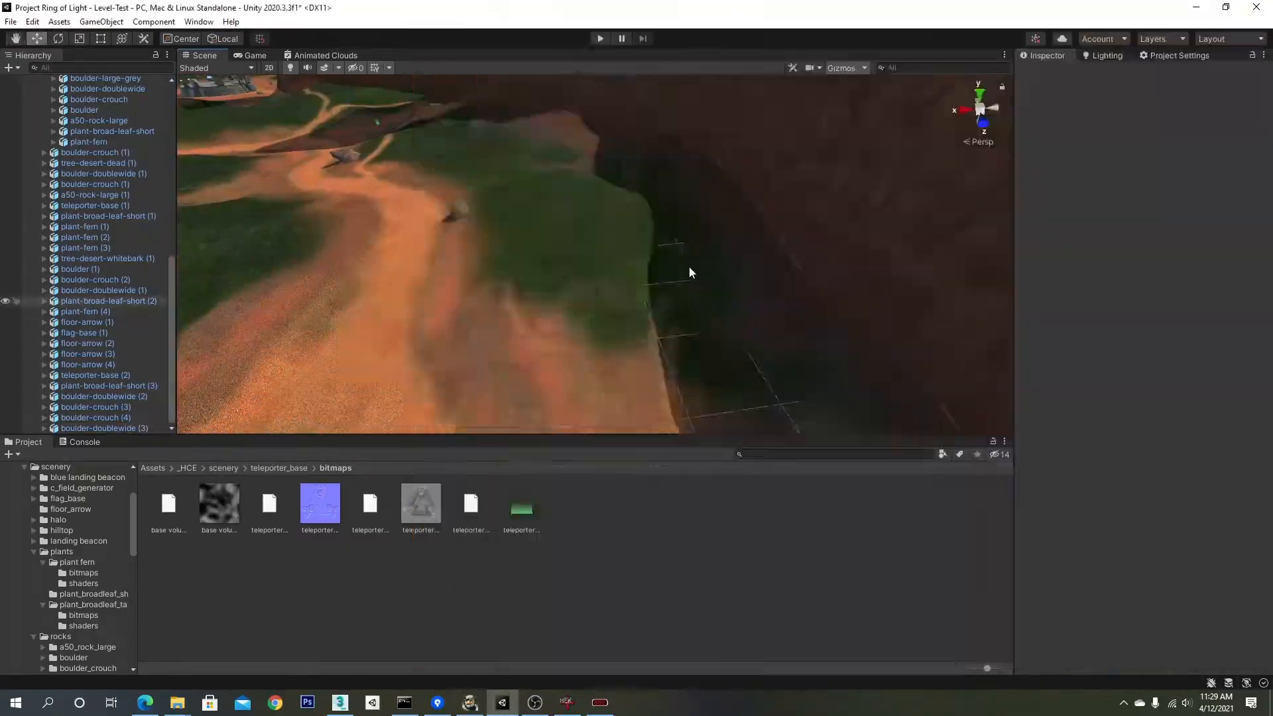
pyautogui.moveTo(689, 266); pyautogui.dragTo(597, 272, button='right')
pyautogui.click(583, 272)
pyautogui.hotkey('ctrl', 'd')
pyautogui.moveTo(584, 272)
pyautogui.mouseDown(button='right')
pyautogui.moveTo(502, 276)
pyautogui.moveTo(579, 276)
pyautogui.mouseUp(button='right')
pyautogui.hotkey('ctrl', 'alt', 'f')
# Step: Place the fern copy on the grassy hill at about X -163.4, Y 2.36, Z 211.2
pyautogui.moveTo(595, 209); pyautogui.dragTo(595, 266)
pyautogui.moveTo(595, 266); pyautogui.dragTo(663, 292, button='right')
pyautogui.moveTo(730, 344); pyautogui.dragTo(636, 266)
pyautogui.moveTo(597, 154); pyautogui.dragTo(606, 165)
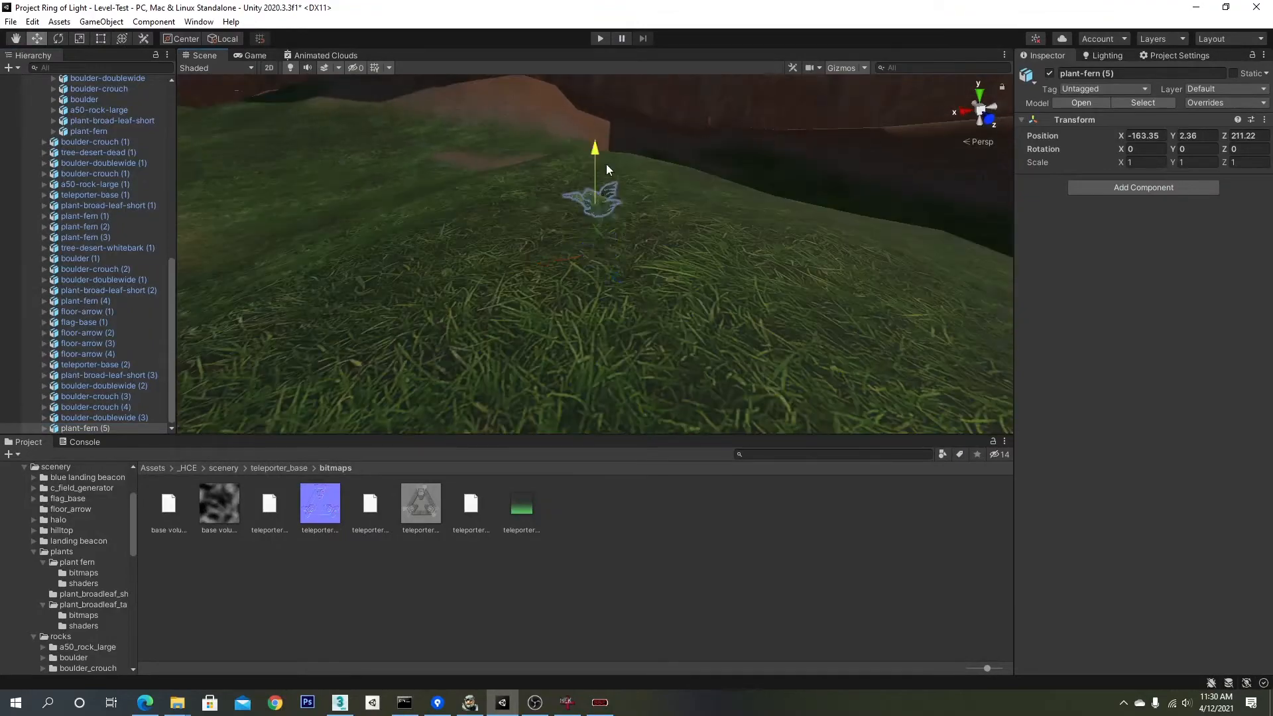
pyautogui.moveTo(606, 164); pyautogui.dragTo(748, 534, button='right')
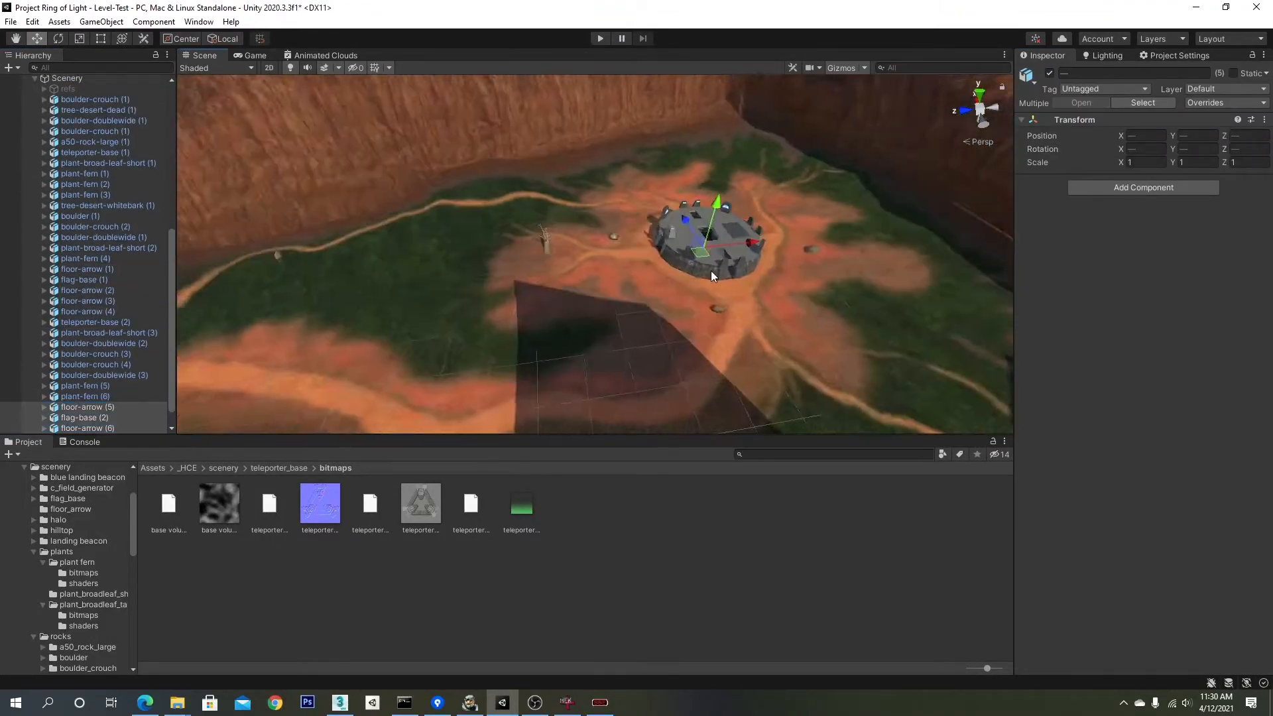
pyautogui.scroll(10, 578, 281)
pyautogui.moveTo(650, 289); pyautogui.dragTo(464, 323, button='middle')
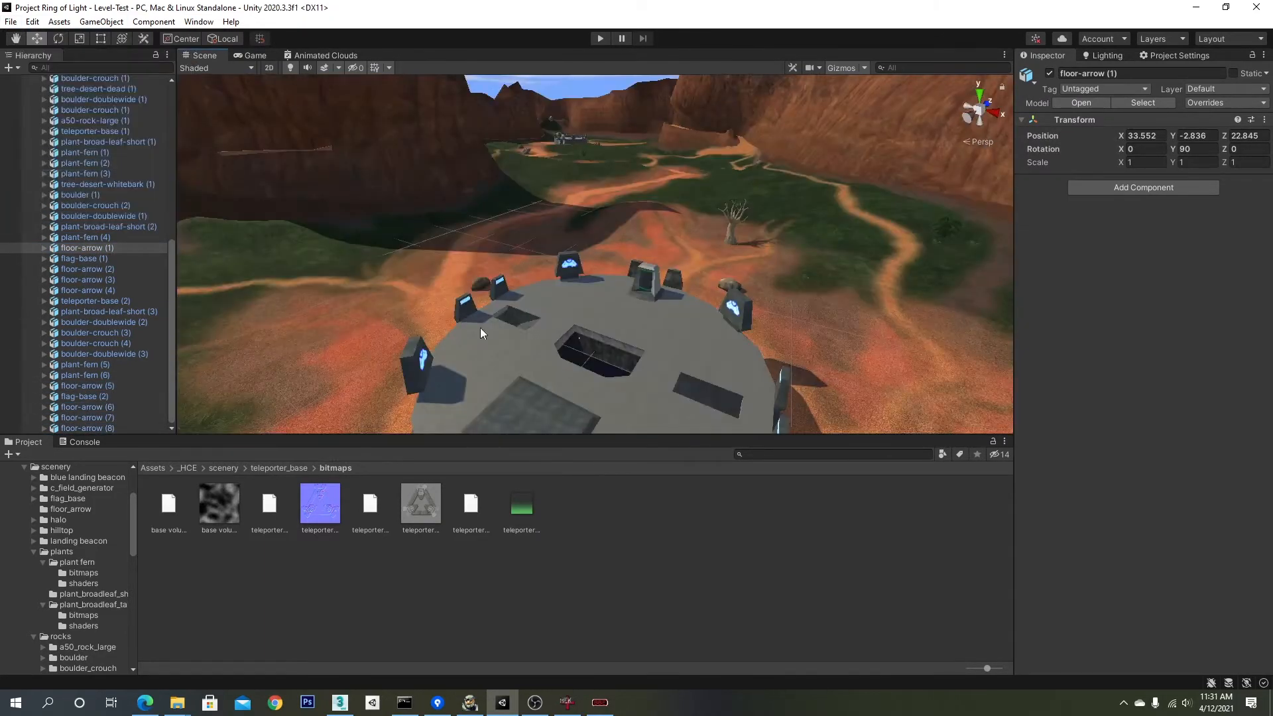
pyautogui.moveTo(480, 328); pyautogui.dragTo(1112, 208, button='right')
pyautogui.moveTo(596, 219); pyautogui.dragTo(563, 162, button='right')
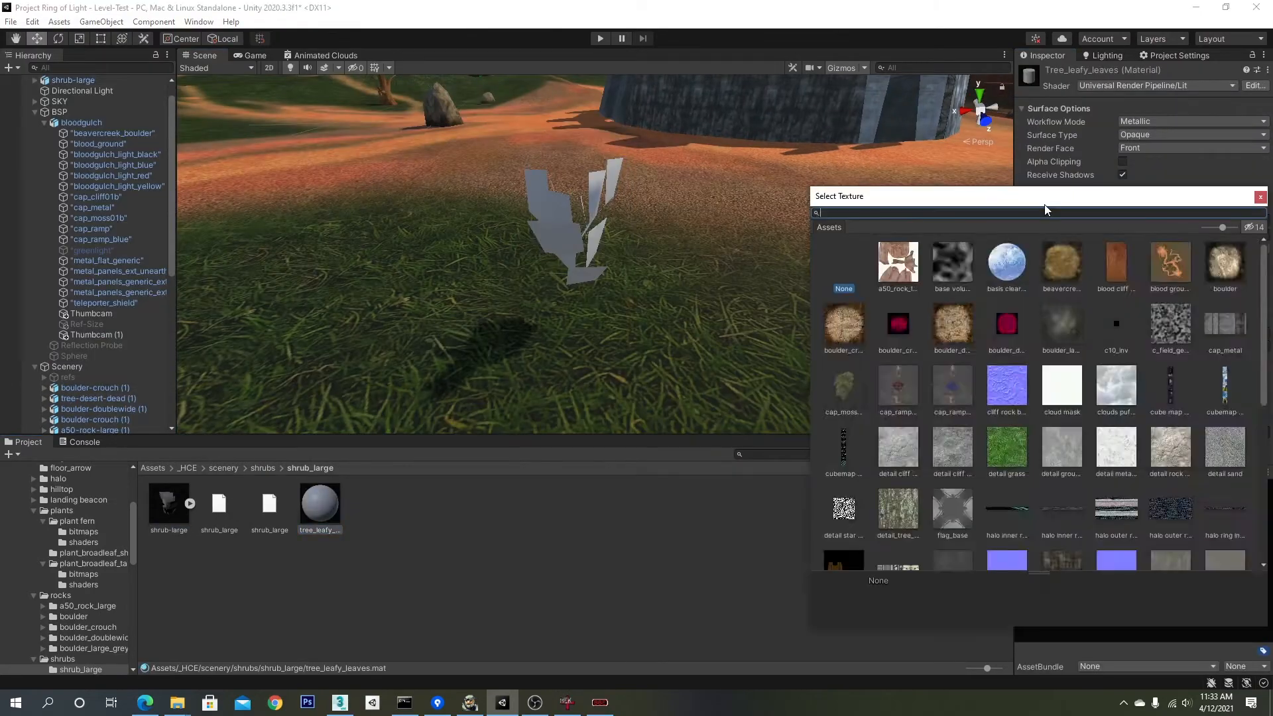
# Step: Pick a leaf texture as the base map of the shrub's tree_leafy_leaves material
pyautogui.write('tree_leafy_...')
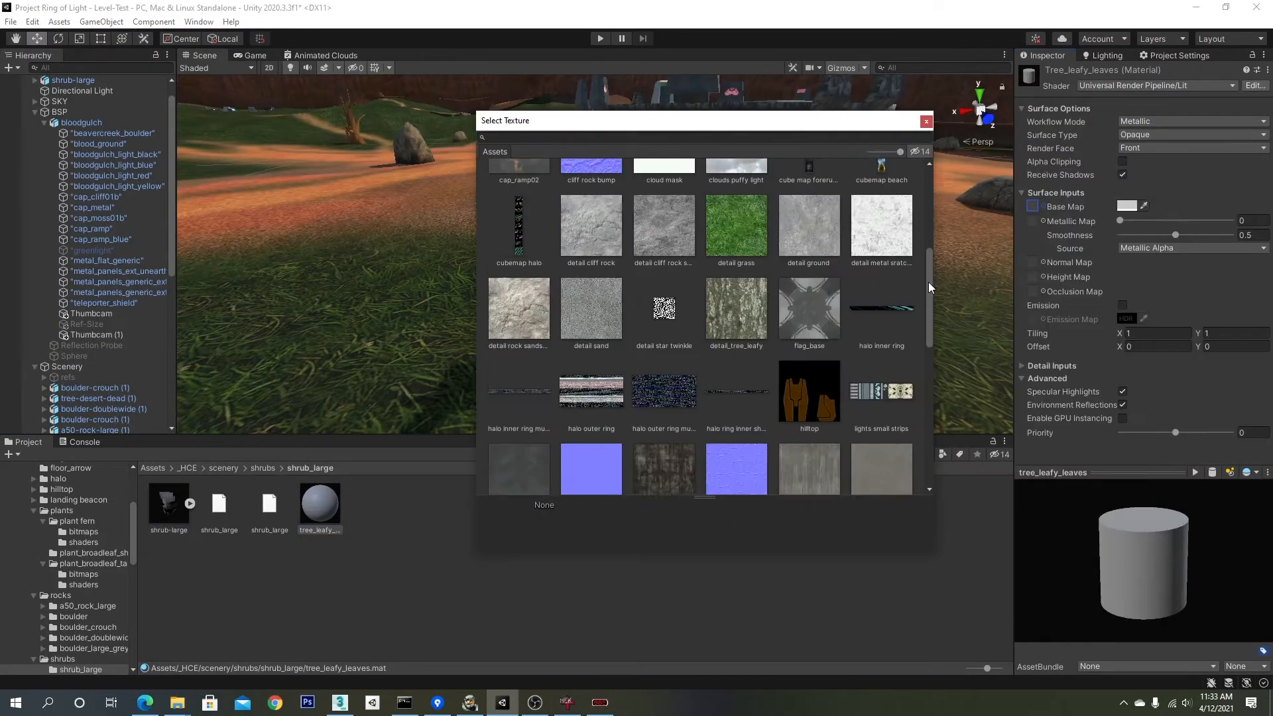
pyautogui.scroll(-5, 928, 281)
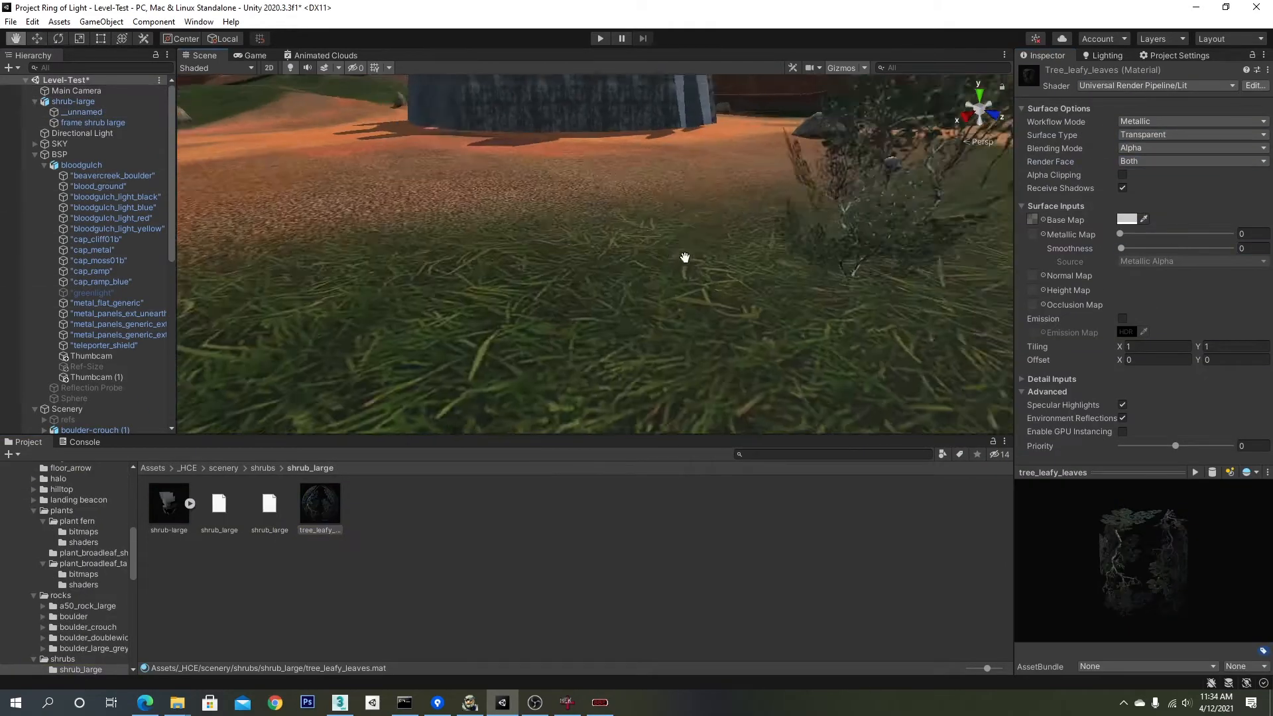
# Step: Collapse the BSP group and move shrub-large into the Scenery group
pyautogui.scroll(-5, 685, 257)
pyautogui.moveTo(685, 257); pyautogui.dragTo(425, 275, button='middle')
pyautogui.click(464, 246)
pyautogui.scroll(-1, 82, 169)
pyautogui.scroll(1, 81, 169)
pyautogui.click(34, 154)
pyautogui.moveTo(73, 101); pyautogui.dragTo(68, 175)
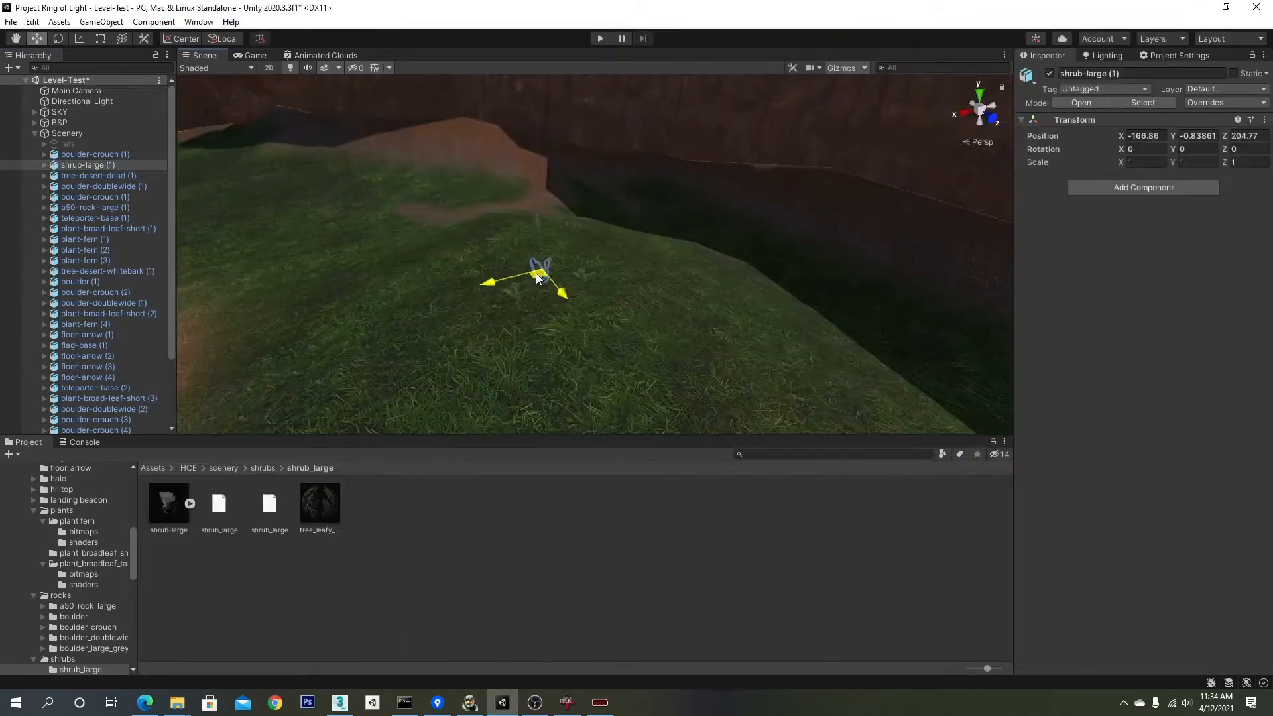
# Step: Position the first shrub-large copy on the grassy hill near X -166.9, Z 204.8 and adjust its height to the ground
pyautogui.moveTo(537, 277); pyautogui.dragTo(553, 292)
pyautogui.scroll(5, 584, 278)
pyautogui.moveTo(606, 276); pyautogui.dragTo(607, 226)
pyautogui.moveTo(613, 229); pyautogui.dragTo(618, 225)
pyautogui.moveTo(619, 227); pyautogui.dragTo(529, 300, button='right')
# Step: Duplicate shrub-large (1) and set the copy into the grass beside the broad-leaf plant at about X -65.1, Z 169.9
pyautogui.click(87, 165)
pyautogui.scroll(-5, 597, 265)
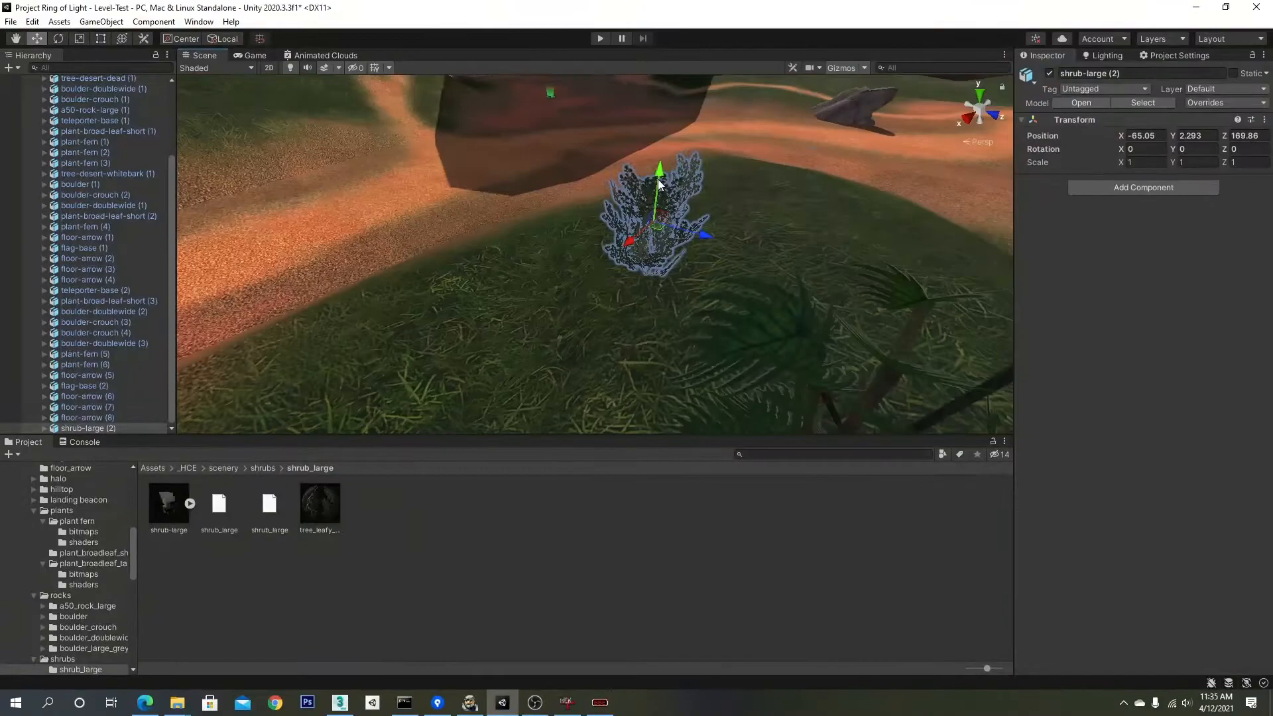
pyautogui.moveTo(659, 184); pyautogui.dragTo(658, 205)
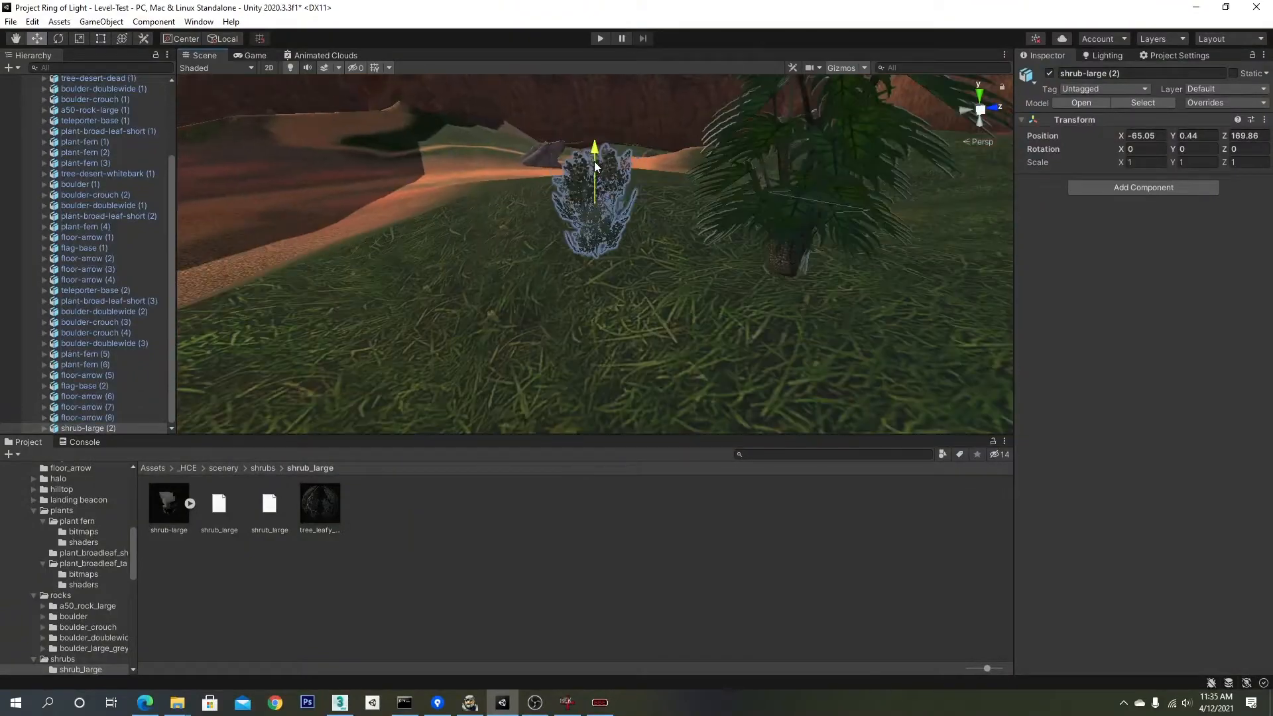
pyautogui.moveTo(594, 153); pyautogui.dragTo(594, 174)
pyautogui.moveTo(596, 279); pyautogui.dragTo(722, 298, button='right')
# Step: Duplicate the shrub twice more and move the last copy to about X -25.5, Y -0.02, Z 98.6
pyautogui.hotkey('ctrl', 'd')
pyautogui.hotkey('ctrl', 'd')
pyautogui.moveTo(619, 273); pyautogui.dragTo(506, 264, button='middle')
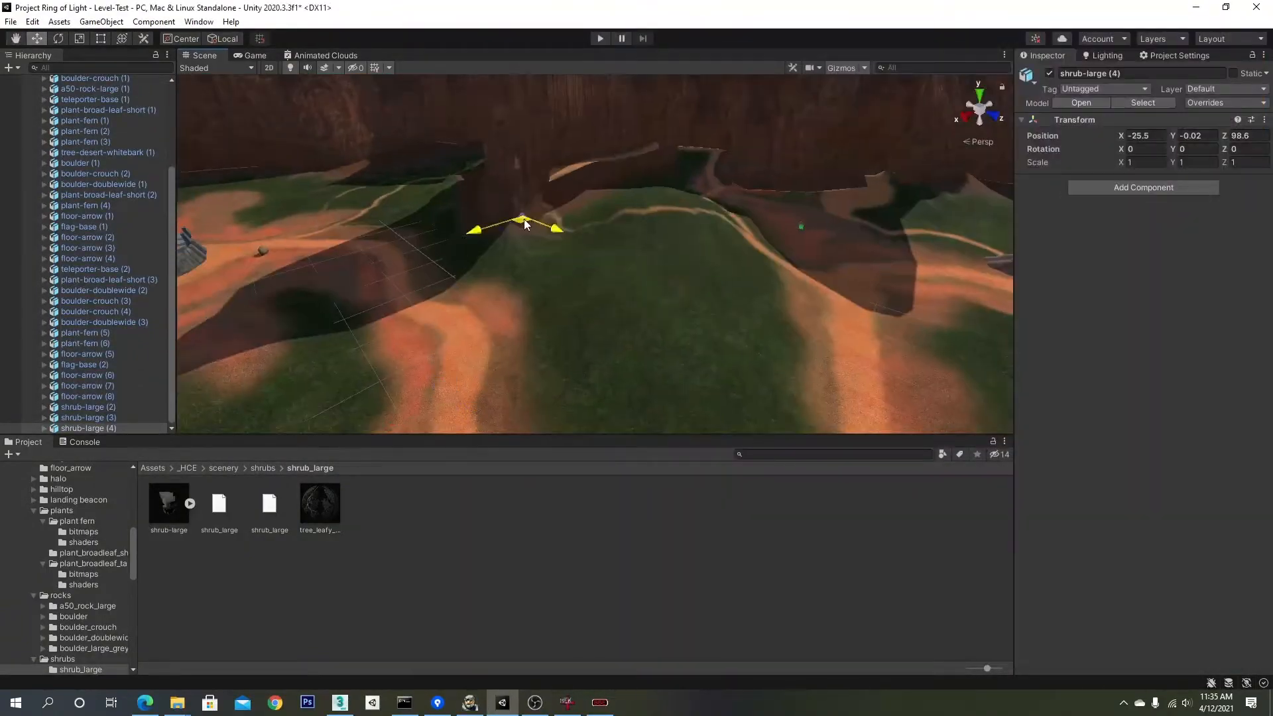
pyautogui.scroll(5, 602, 334)
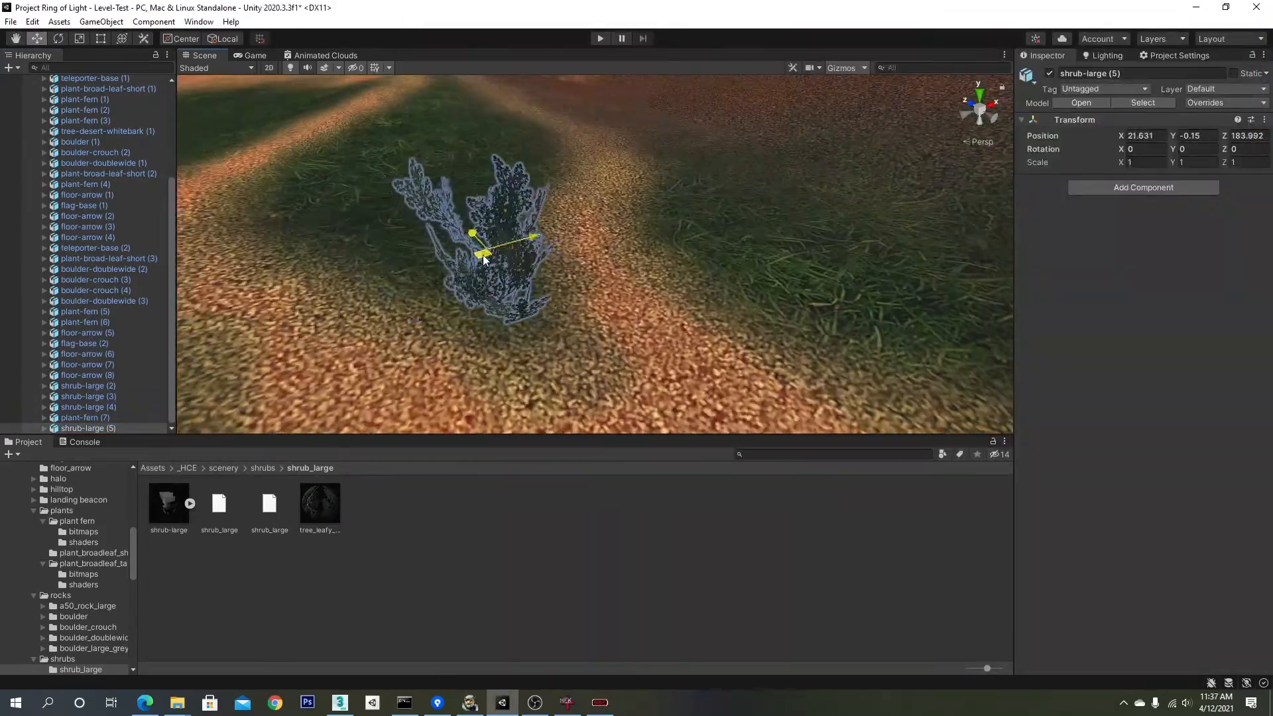
# Step: Deselect the shrub and inspect the populated level, including the canyon, sky, both bases and surrounding scenery
pyautogui.scroll(-5, 595, 255)
pyautogui.click(742, 222)
pyautogui.moveTo(742, 221); pyautogui.dragTo(608, 248, button='right')
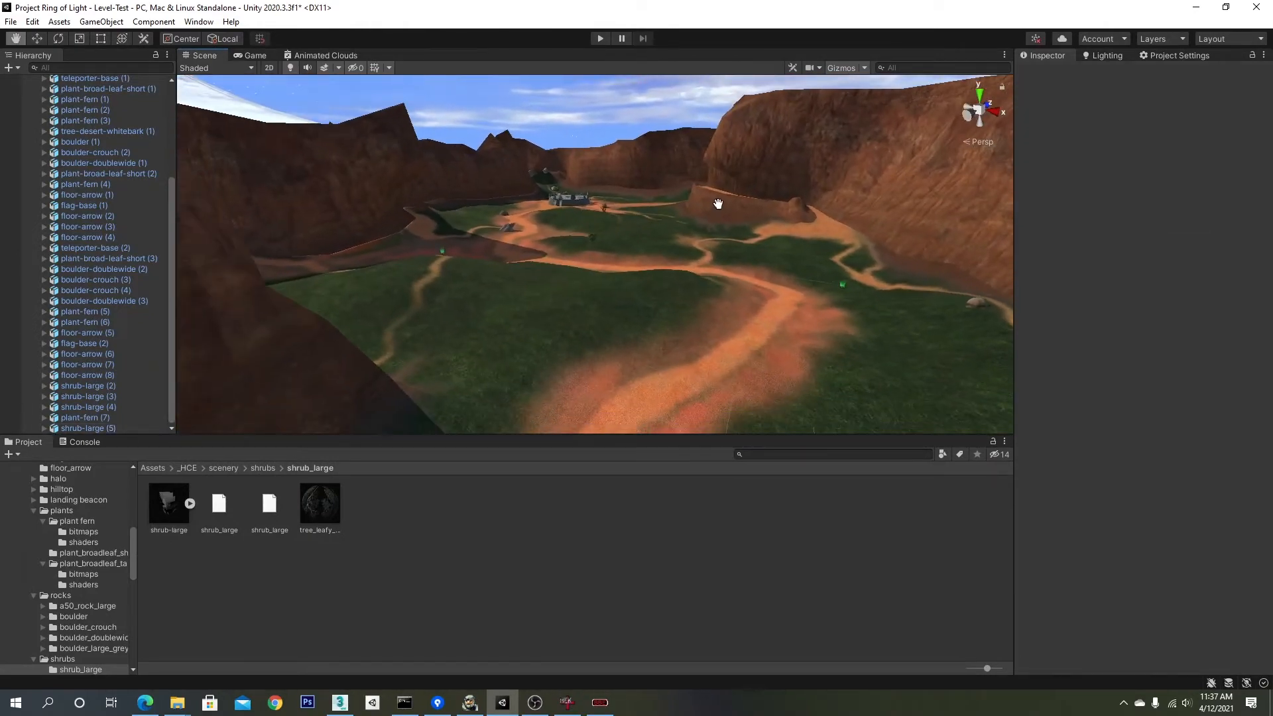
pyautogui.moveTo(716, 209); pyautogui.dragTo(886, 77, button='right')
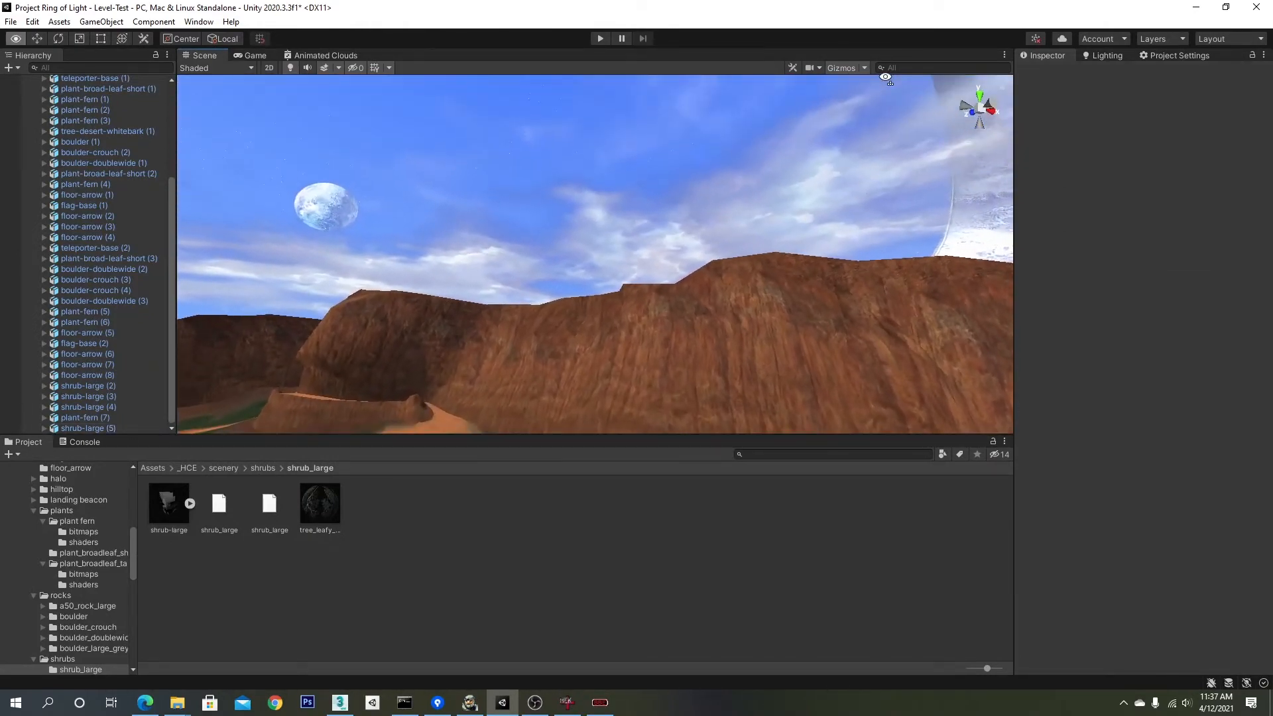
pyautogui.moveTo(758, 116); pyautogui.dragTo(558, 261, button='right')
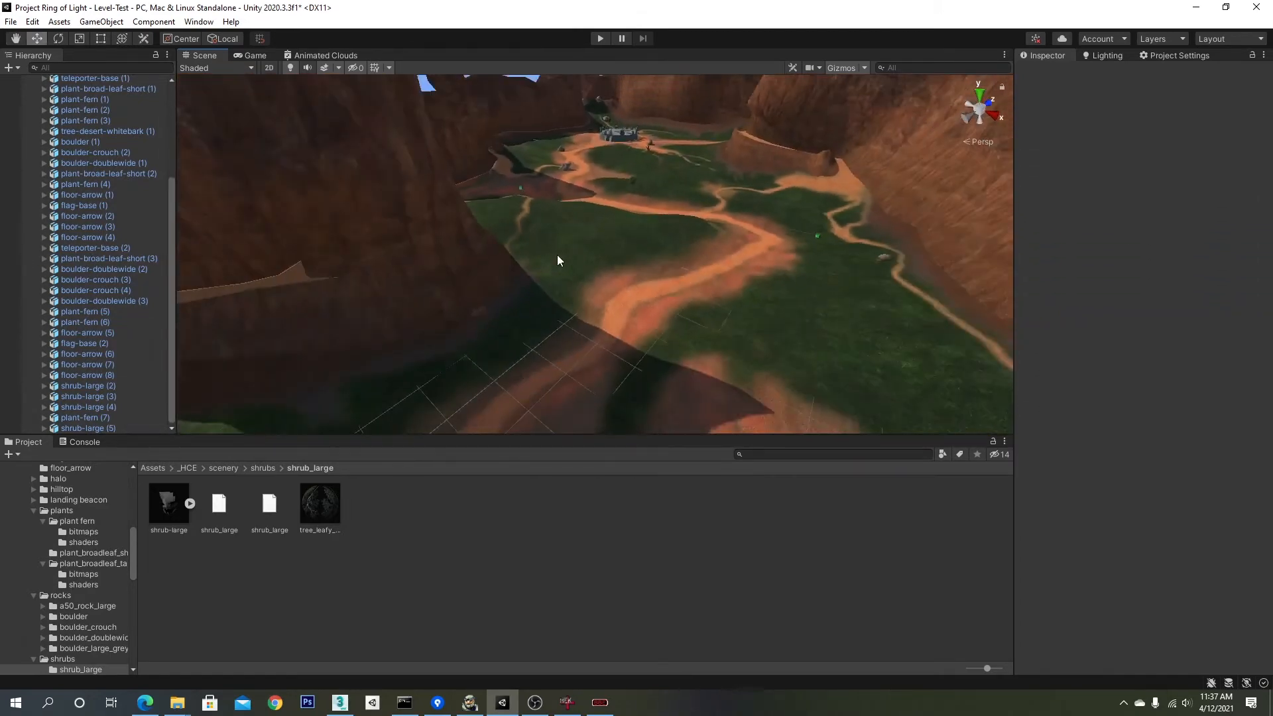
pyautogui.moveTo(715, 293); pyautogui.dragTo(802, 127, button='right')
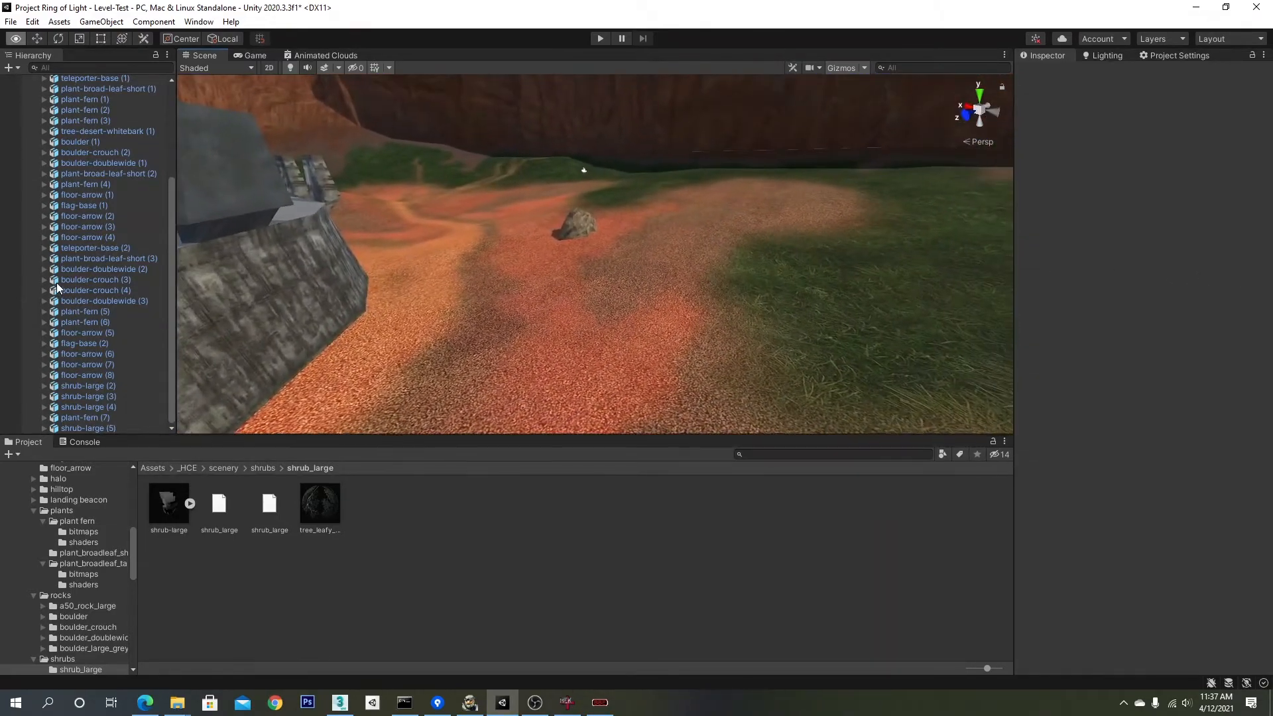
pyautogui.moveTo(1053, 172); pyautogui.dragTo(573, 248, button='right')
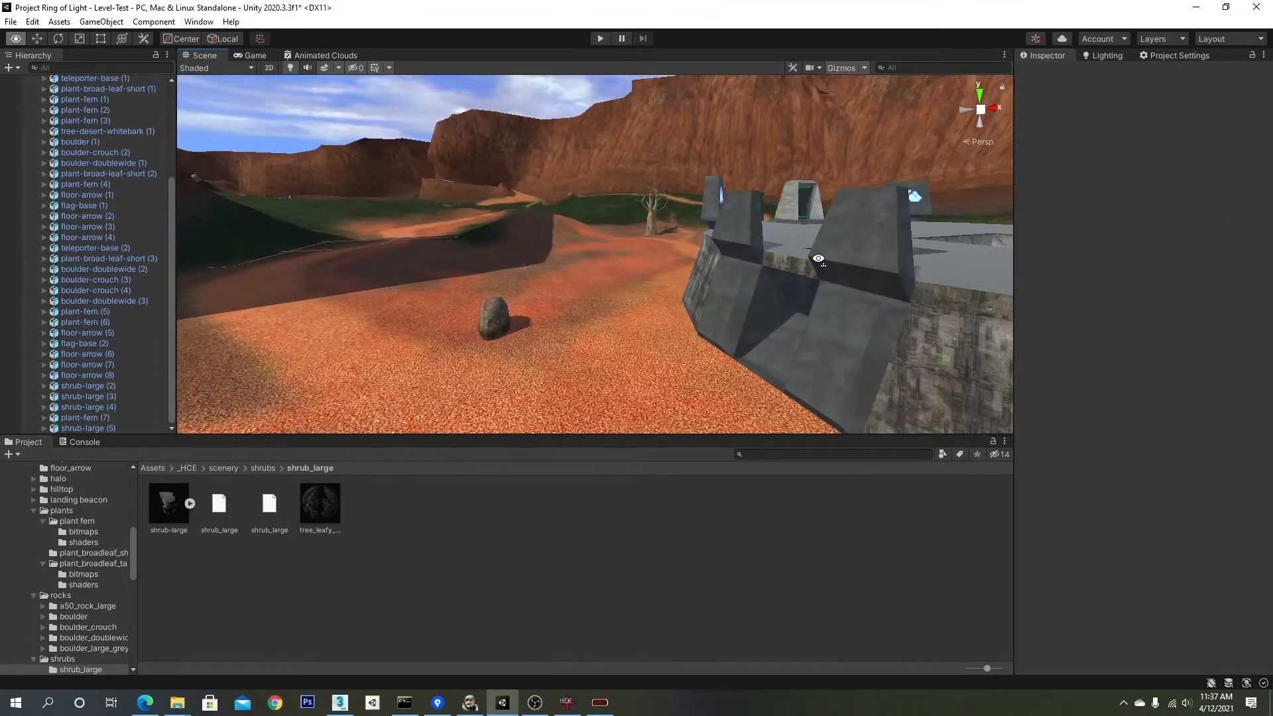
pyautogui.moveTo(804, 269); pyautogui.dragTo(781, 230, button='right')
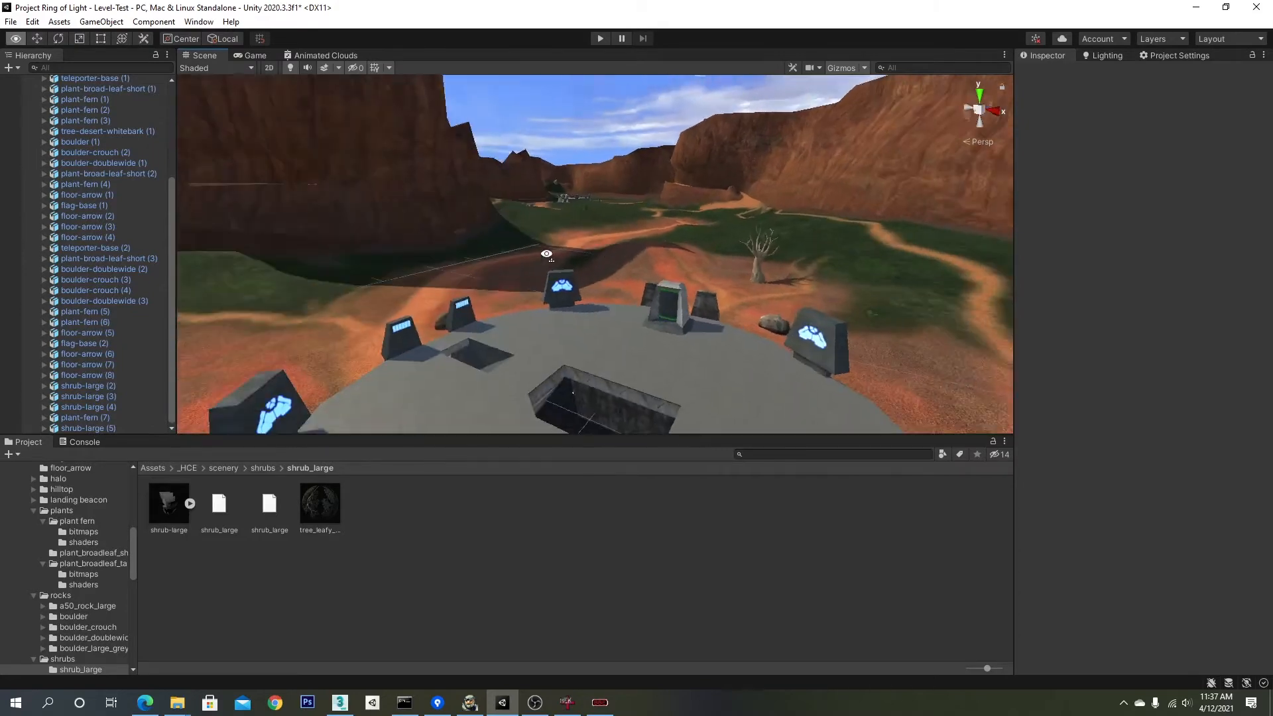
pyautogui.moveTo(547, 254); pyautogui.dragTo(653, 228, button='right')
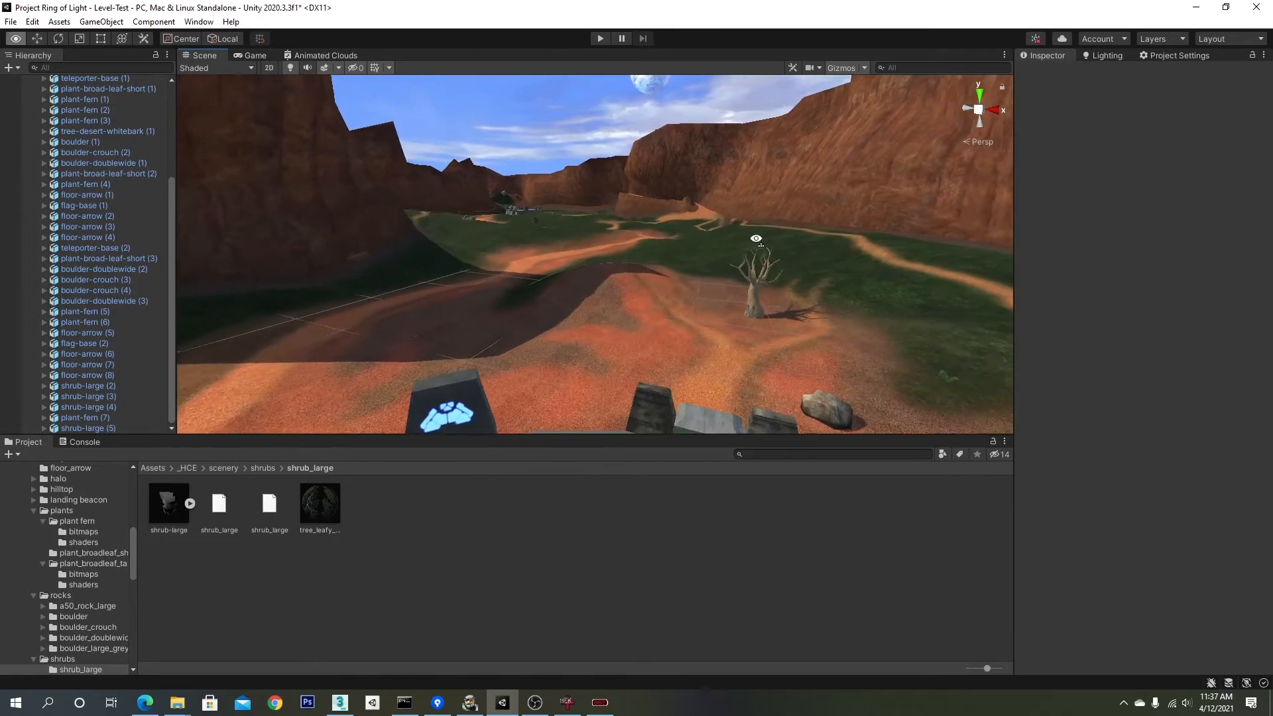
pyautogui.moveTo(756, 239); pyautogui.dragTo(704, 276, button='right')
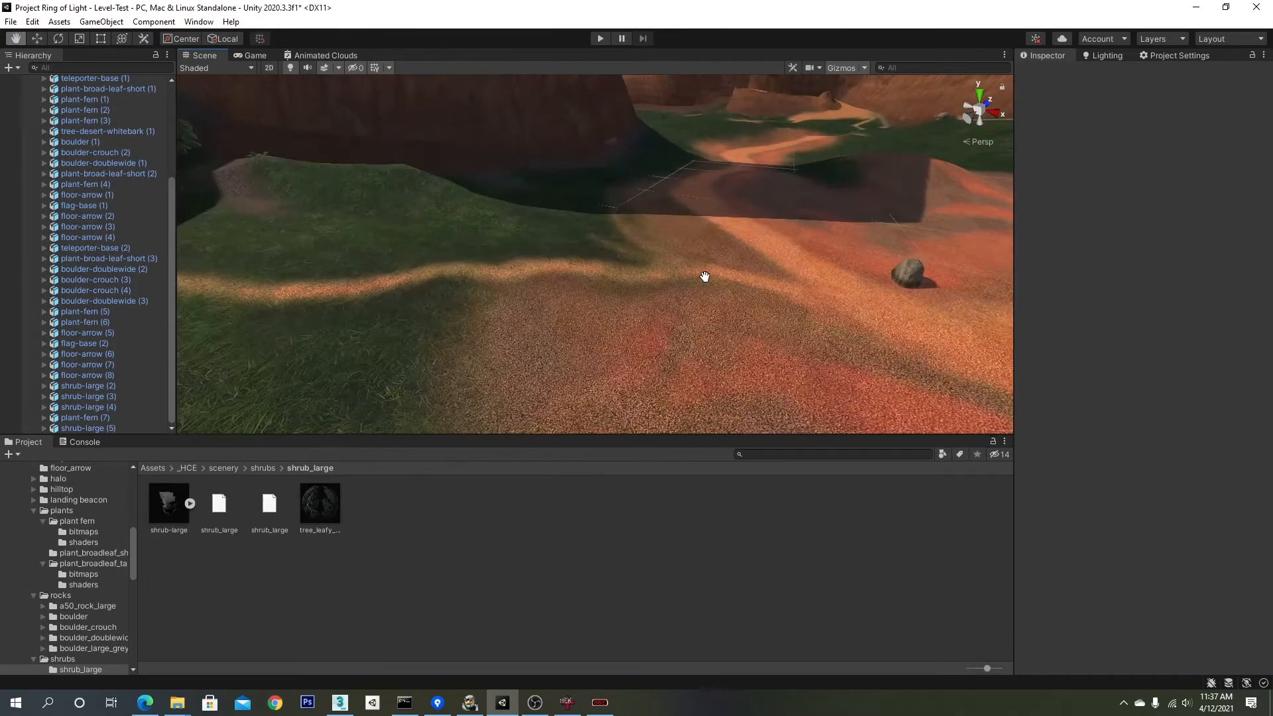
# Step: Open the Ground material of the blood_ground mesh and assign a Normal Bump texture to it
pyautogui.click(547, 320)
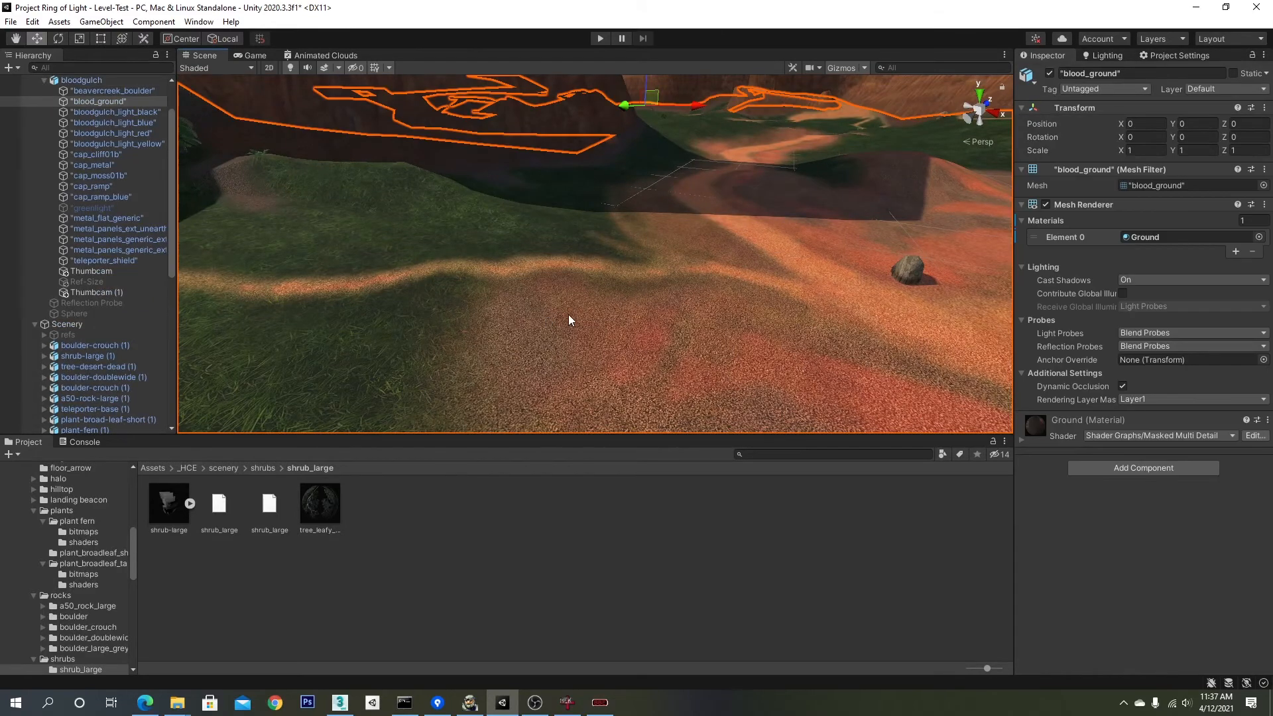
pyautogui.doubleClick(1140, 236)
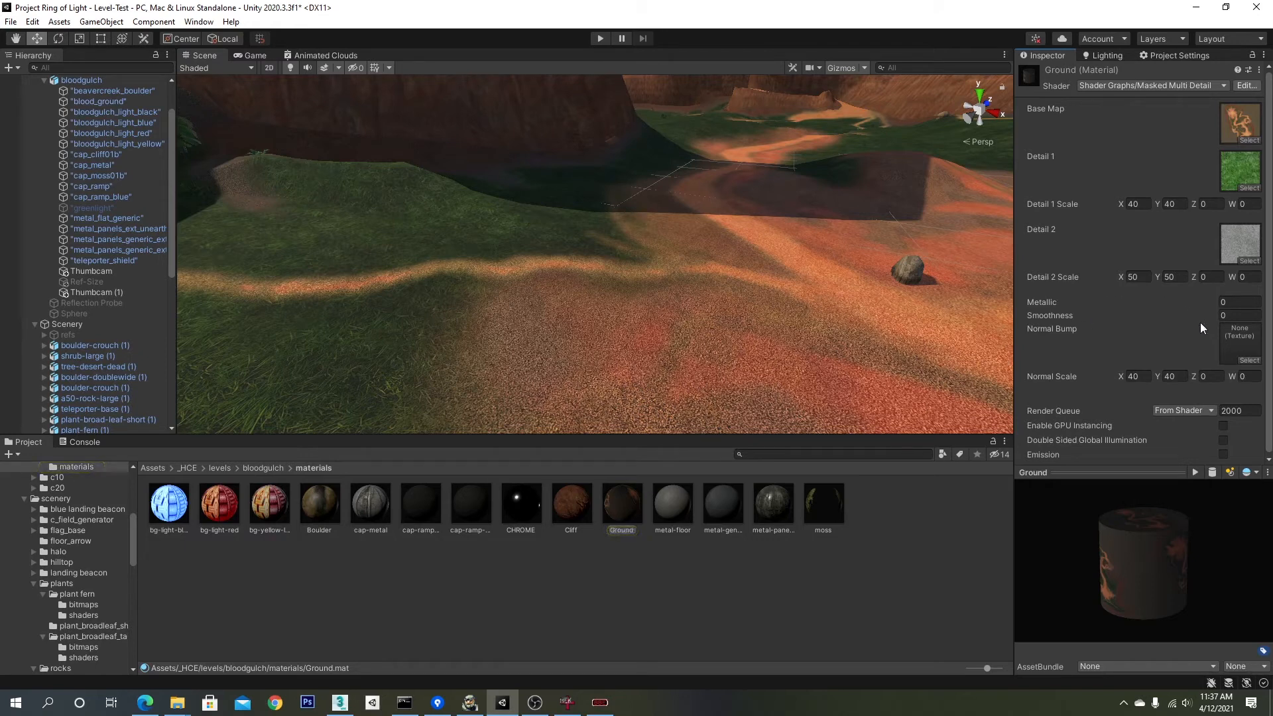
pyautogui.click(1250, 360)
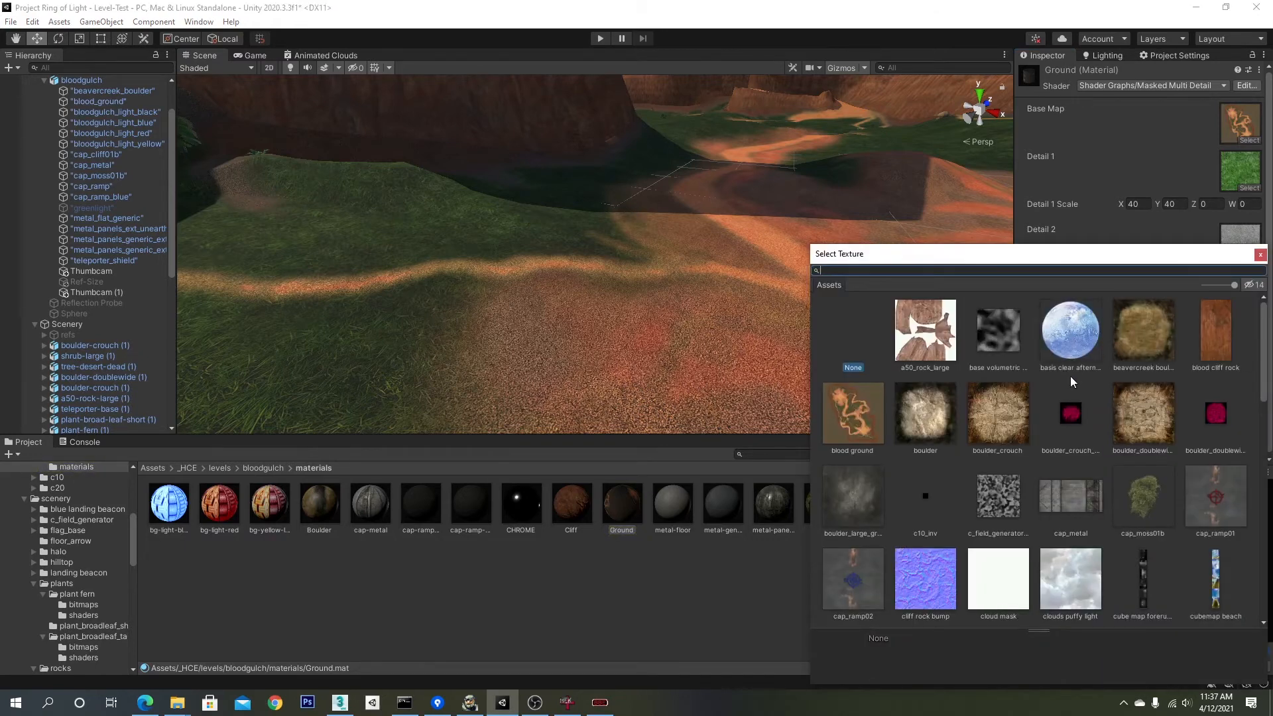
pyautogui.press('Escape')
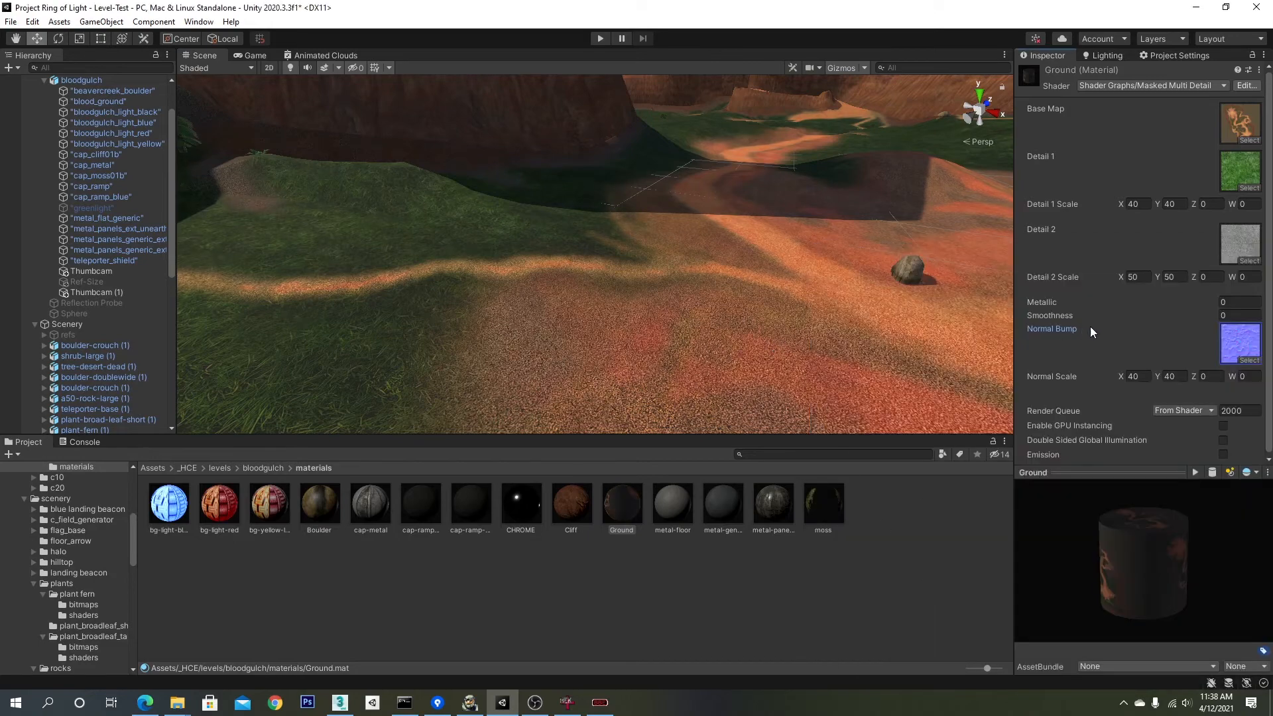
# Step: Try a Smoothness of 1 on the Ground material, check the terrain's look, and set Smoothness back to 0
pyautogui.moveTo(852, 312); pyautogui.dragTo(888, 316, button='right')
pyautogui.moveTo(808, 323)
pyautogui.mouseDown(button='middle')
pyautogui.moveTo(804, 293)
pyautogui.moveTo(795, 312)
pyautogui.mouseUp(button='middle')
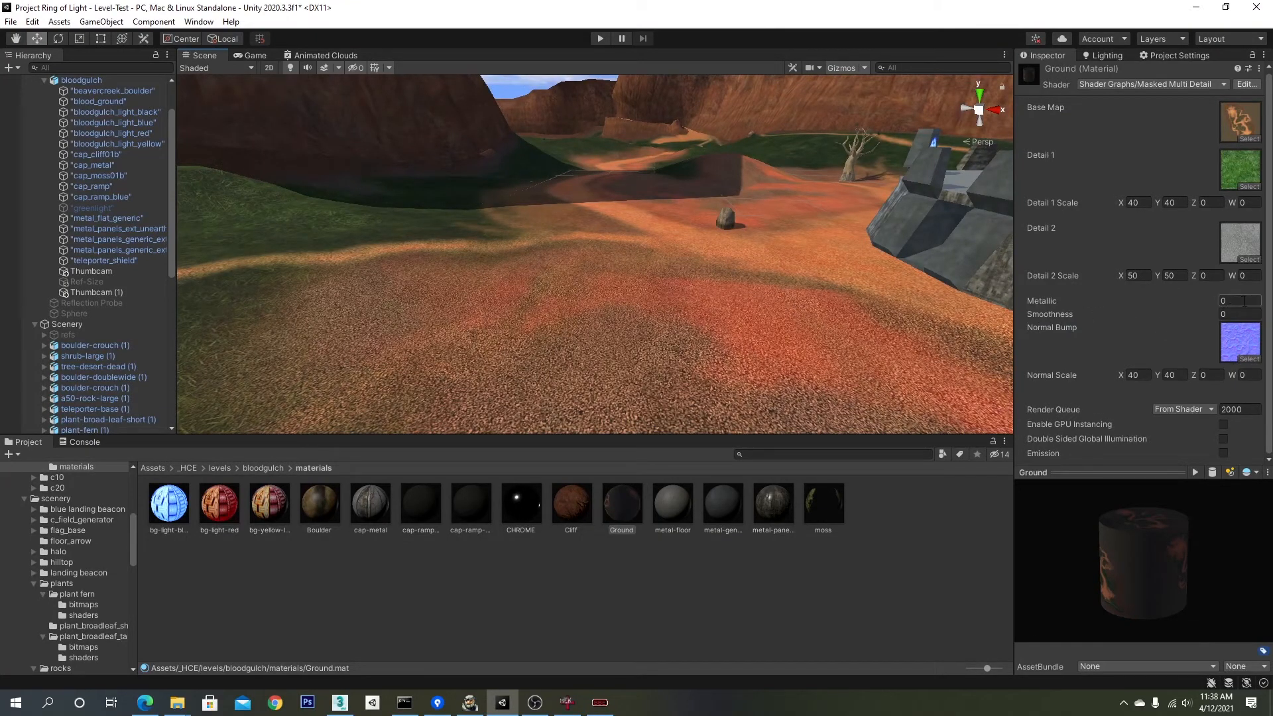
pyautogui.write('1')
pyautogui.moveTo(841, 300); pyautogui.dragTo(724, 288, button='right')
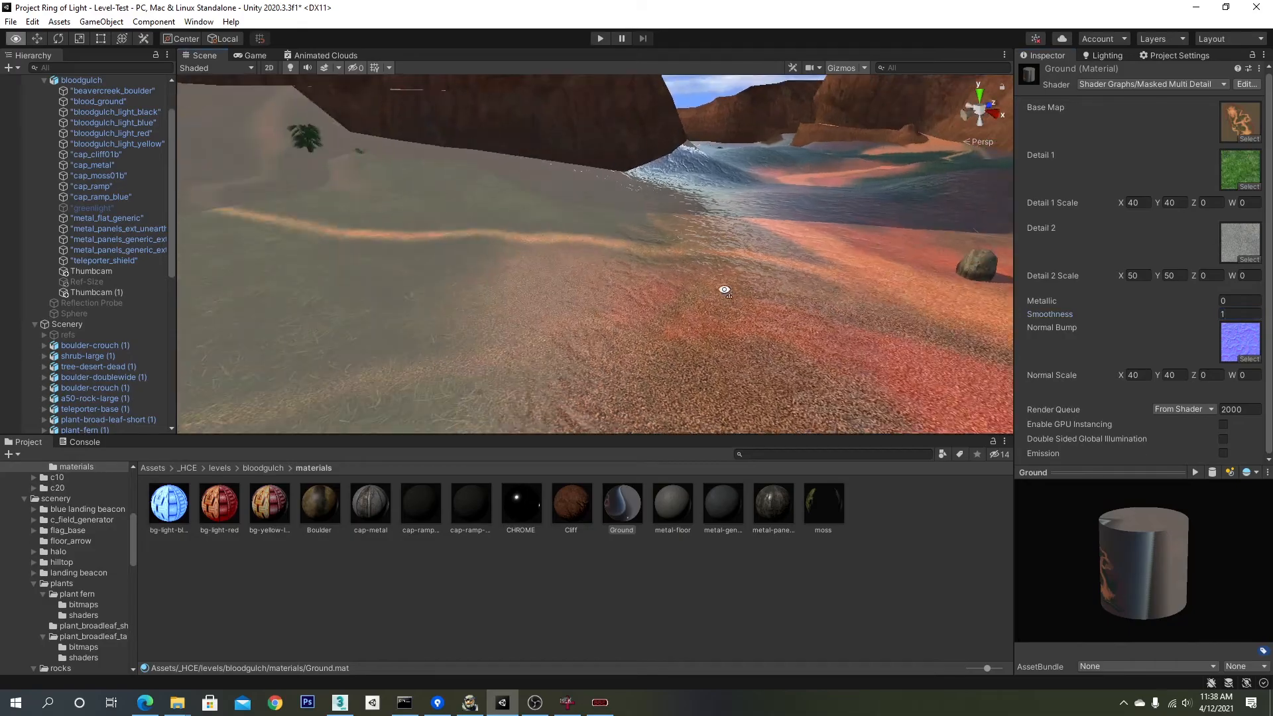
pyautogui.moveTo(723, 288)
pyautogui.mouseDown(button='middle')
pyautogui.moveTo(678, 282)
pyautogui.moveTo(791, 286)
pyautogui.moveTo(650, 281)
pyautogui.moveTo(724, 287)
pyautogui.moveTo(726, 298)
pyautogui.mouseUp(button='middle')
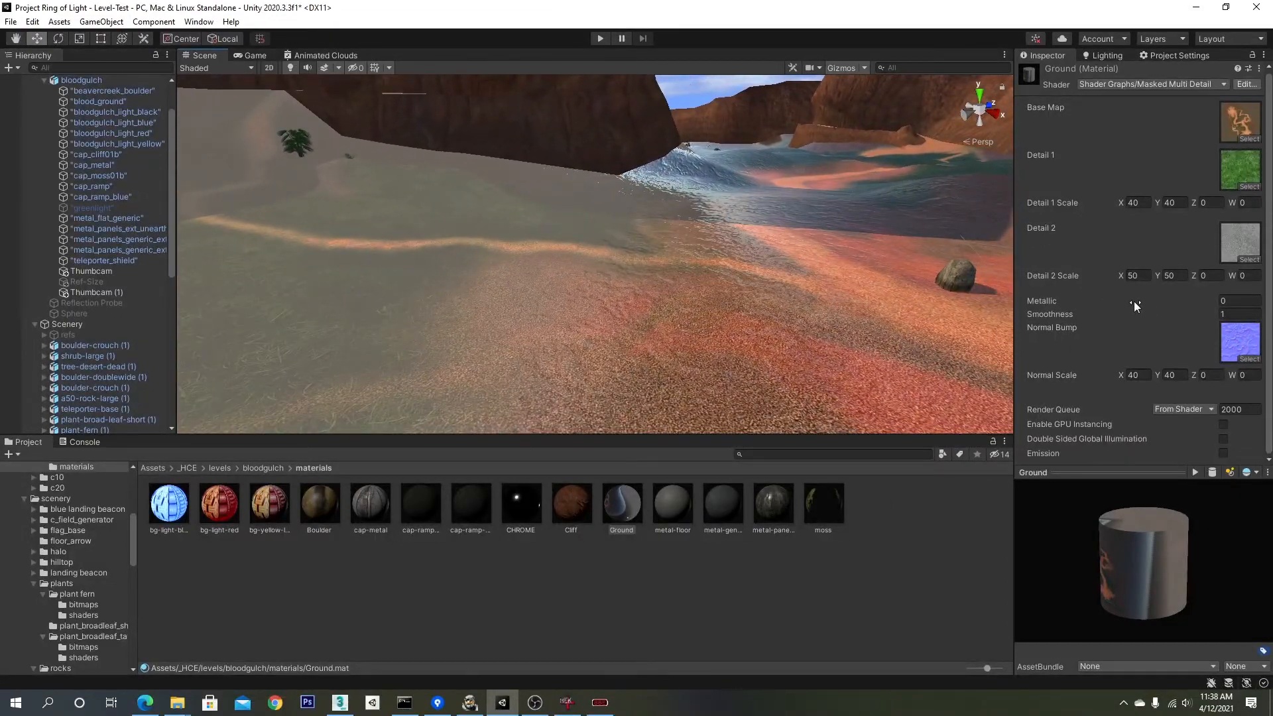
pyautogui.write('0')
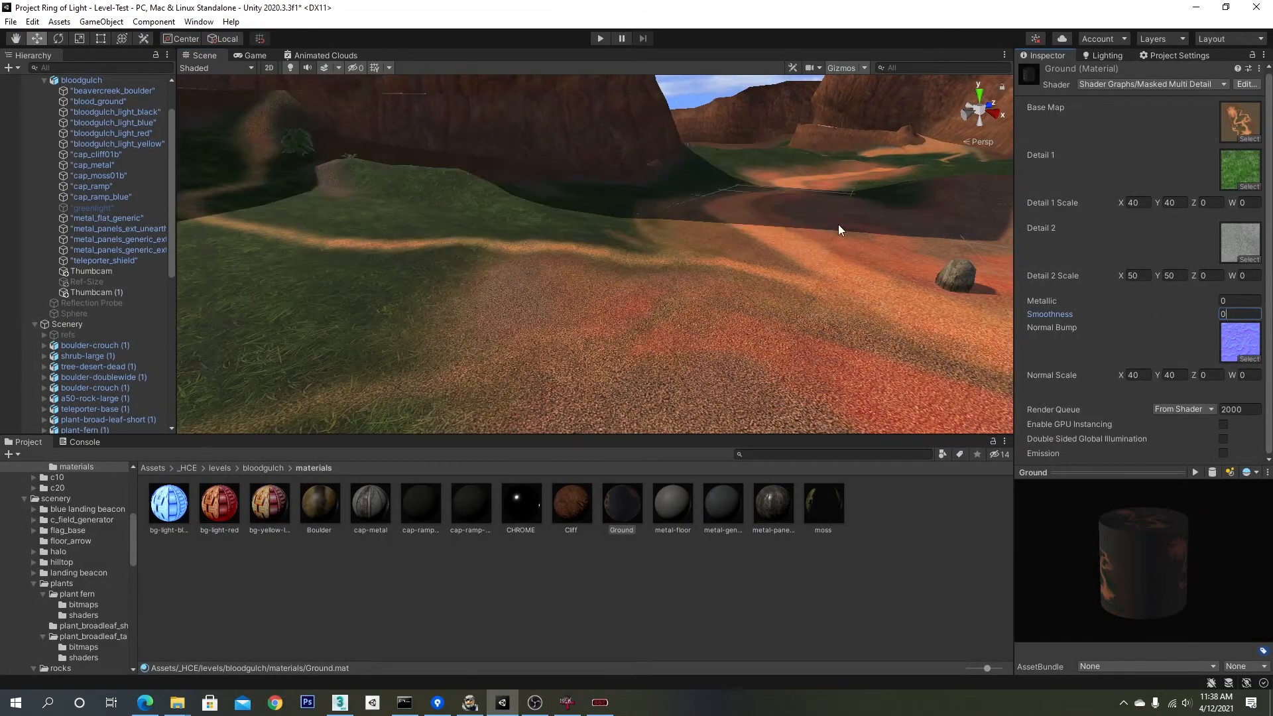
# Step: Examine the ground's bump and detail texturing across the canyon and around the bases, both close up and from a distance
pyautogui.keyDown('alt'); pyautogui.moveTo(838, 225); pyautogui.dragTo(762, 225); pyautogui.keyUp('alt')
pyautogui.scroll(5, 759, 232)
pyautogui.moveTo(675, 259); pyautogui.dragTo(667, 275, button='middle')
pyautogui.scroll(-6, 667, 275)
pyautogui.moveTo(667, 275)
pyautogui.mouseDown(button='right')
pyautogui.moveTo(677, 219)
pyautogui.moveTo(746, 201)
pyautogui.moveTo(656, 267)
pyautogui.moveTo(670, 293)
pyautogui.mouseUp(button='right')
pyautogui.moveTo(669, 293); pyautogui.dragTo(592, 285, button='middle')
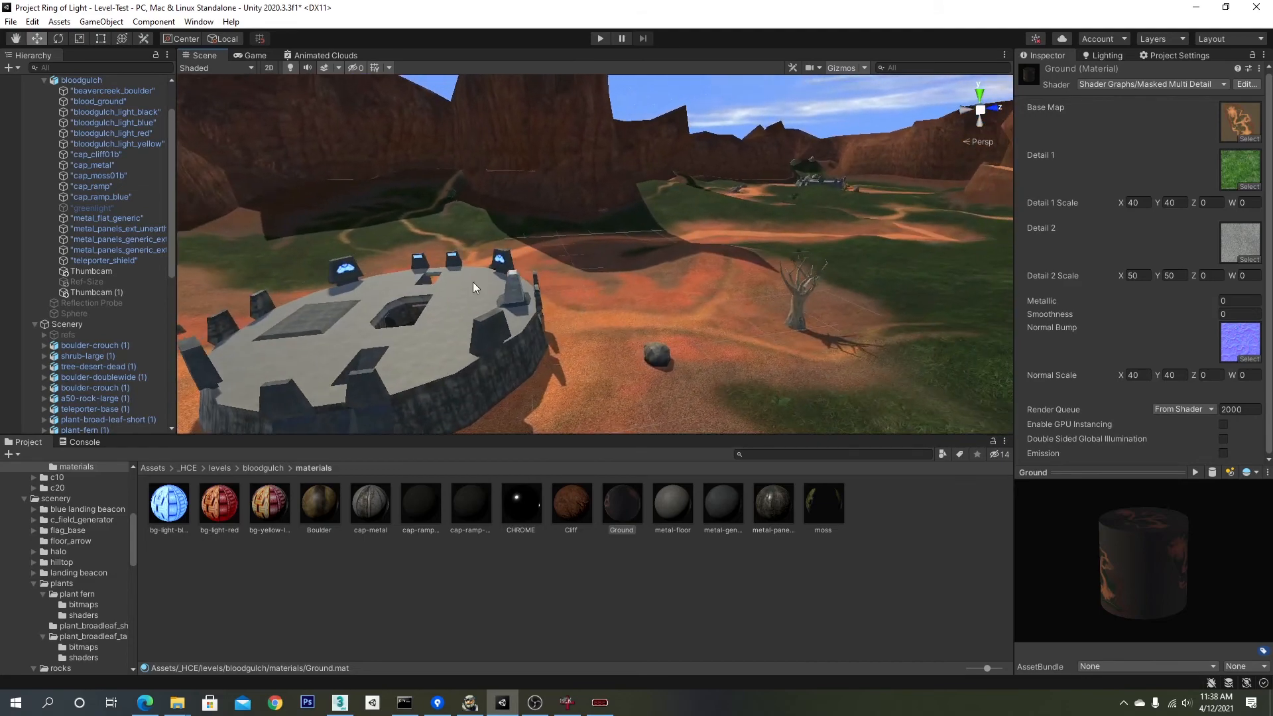
pyautogui.moveTo(473, 286); pyautogui.dragTo(620, 287, button='right')
pyautogui.moveTo(592, 288); pyautogui.dragTo(743, 269, button='middle')
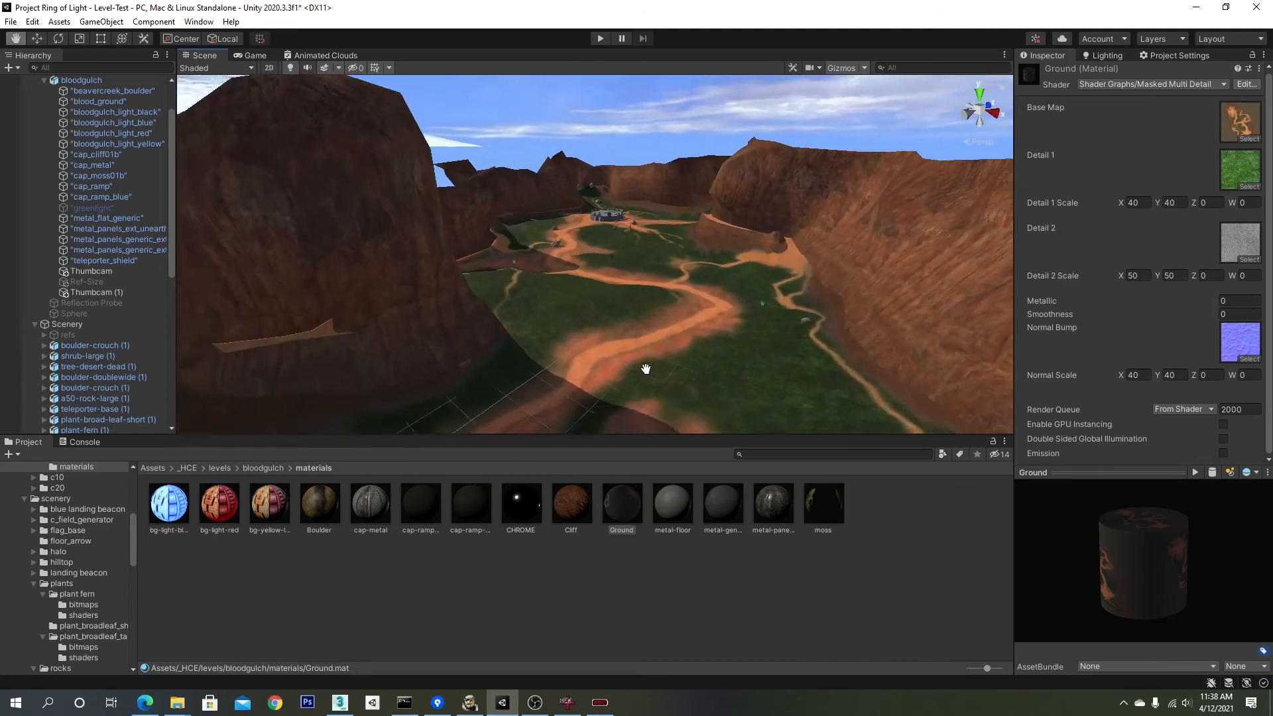
pyautogui.scroll(6, 653, 362)
pyautogui.scroll(5, 716, 301)
pyautogui.moveTo(743, 270); pyautogui.dragTo(765, 267, button='right')
pyautogui.moveTo(765, 268); pyautogui.dragTo(737, 263, button='middle')
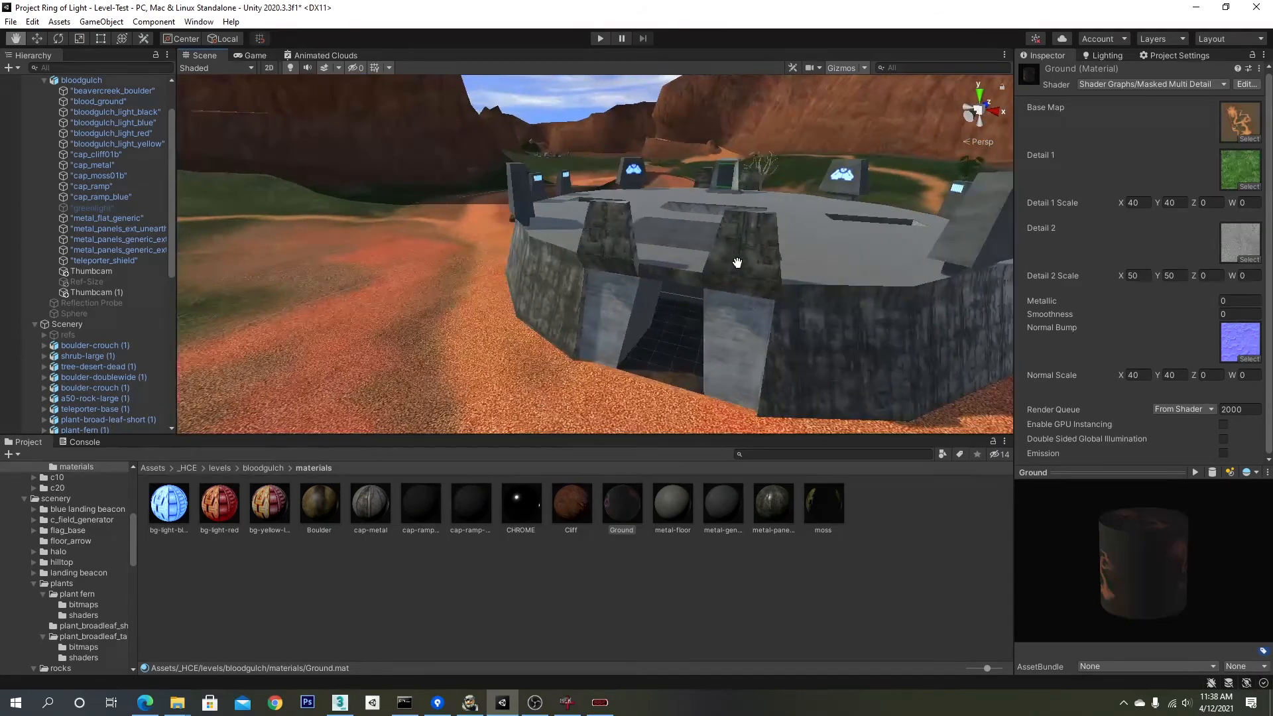
pyautogui.scroll(-5, 737, 262)
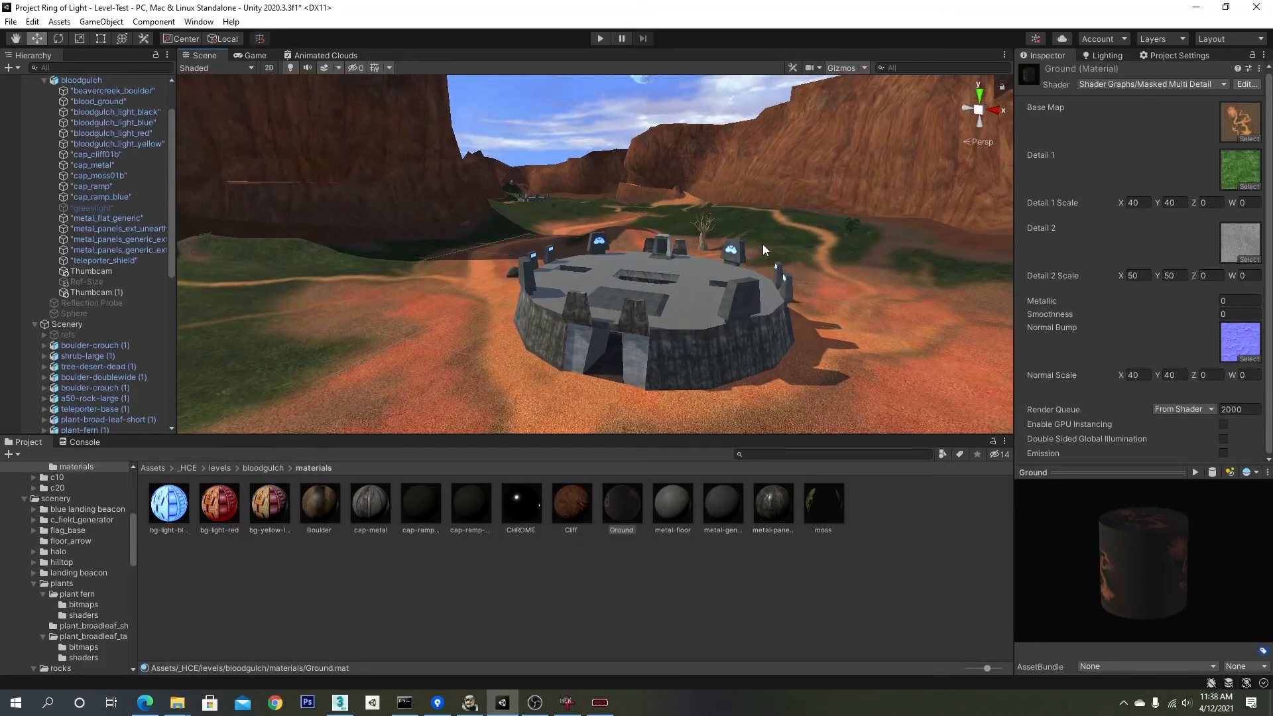